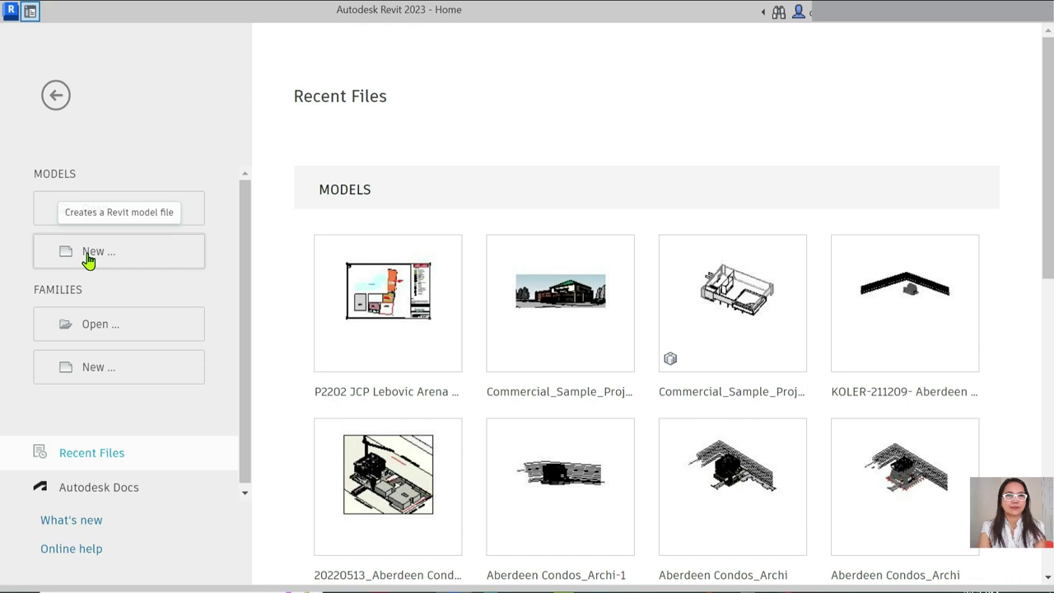
Step: Create a new project from the Architectural Template, keeping Project selected
click(88, 260)
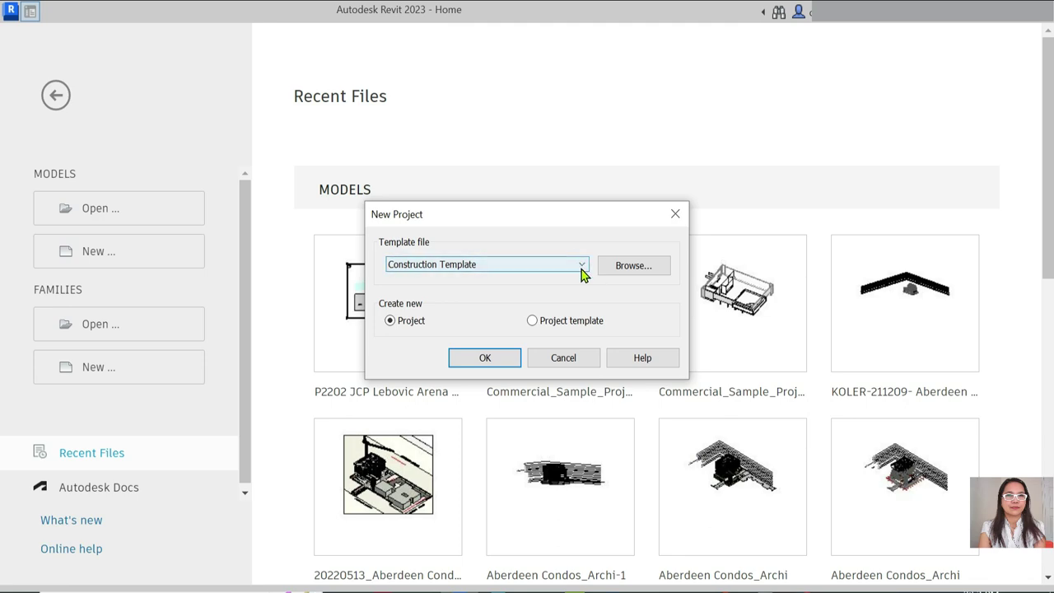
click(582, 266)
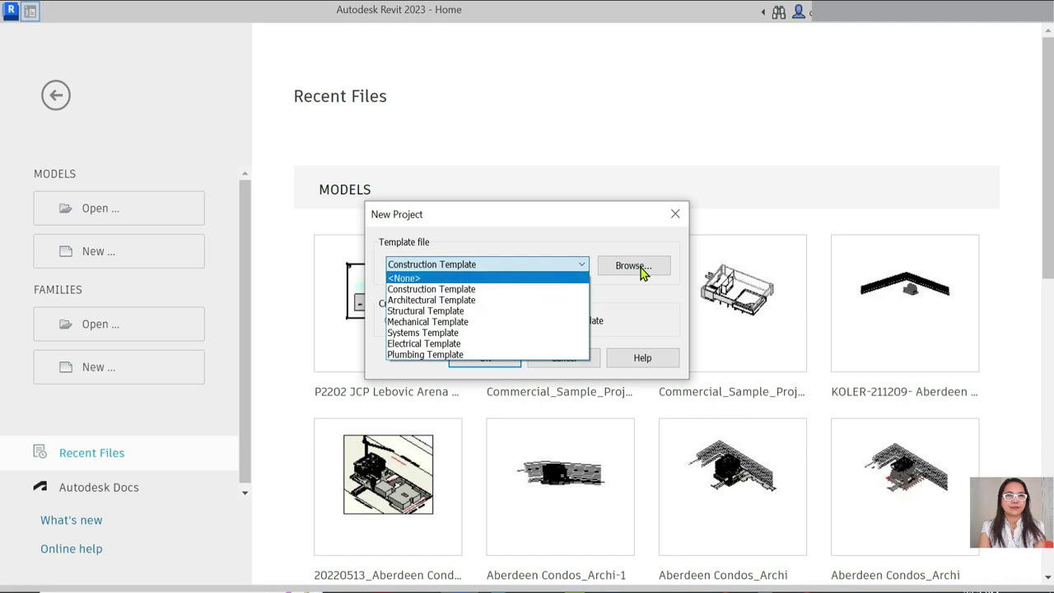
click(535, 290)
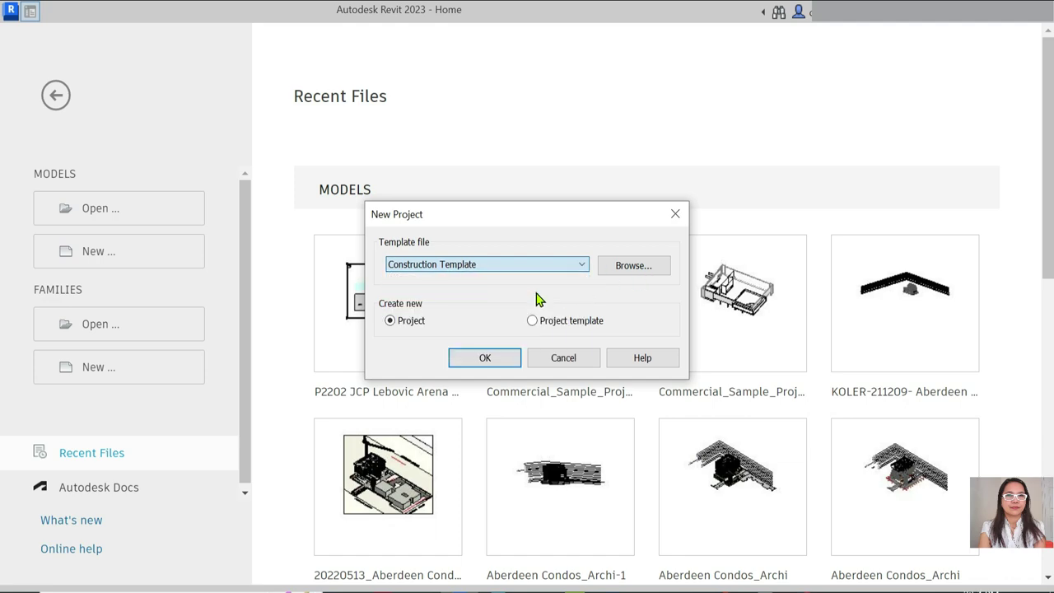
click(583, 263)
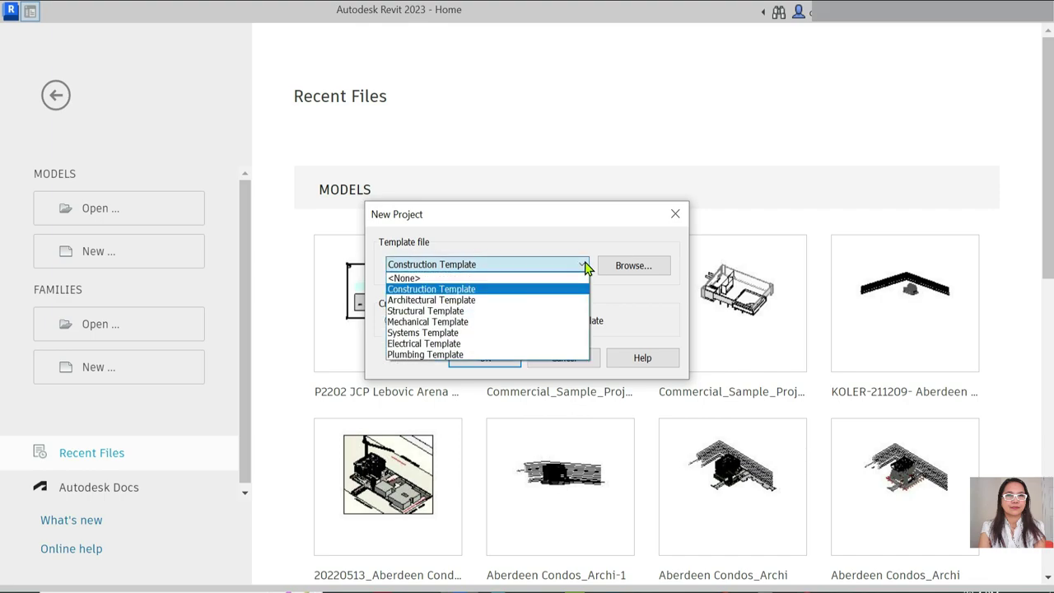
click(508, 301)
click(471, 355)
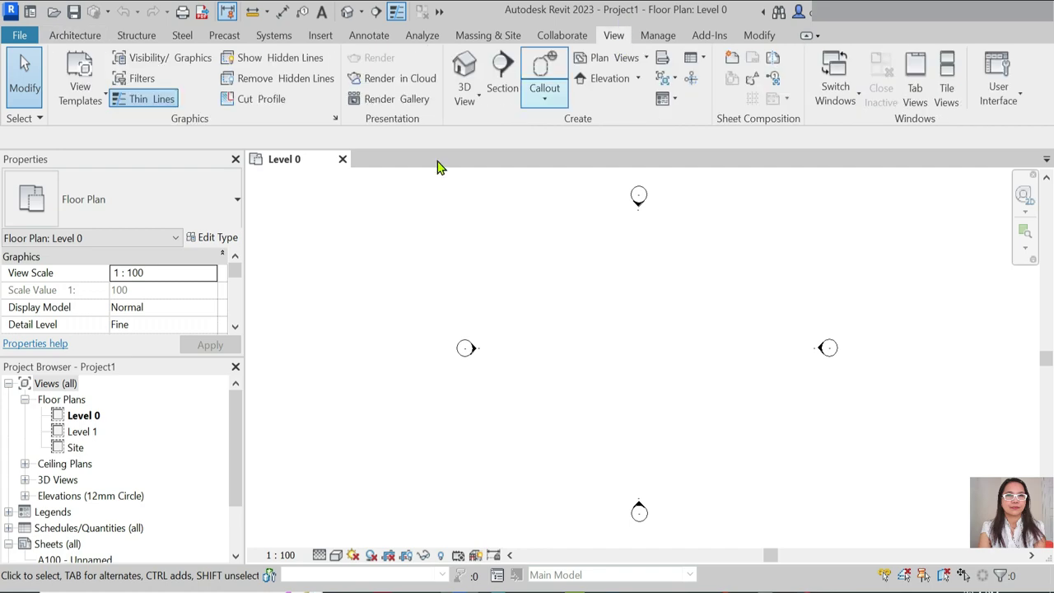
click(641, 58)
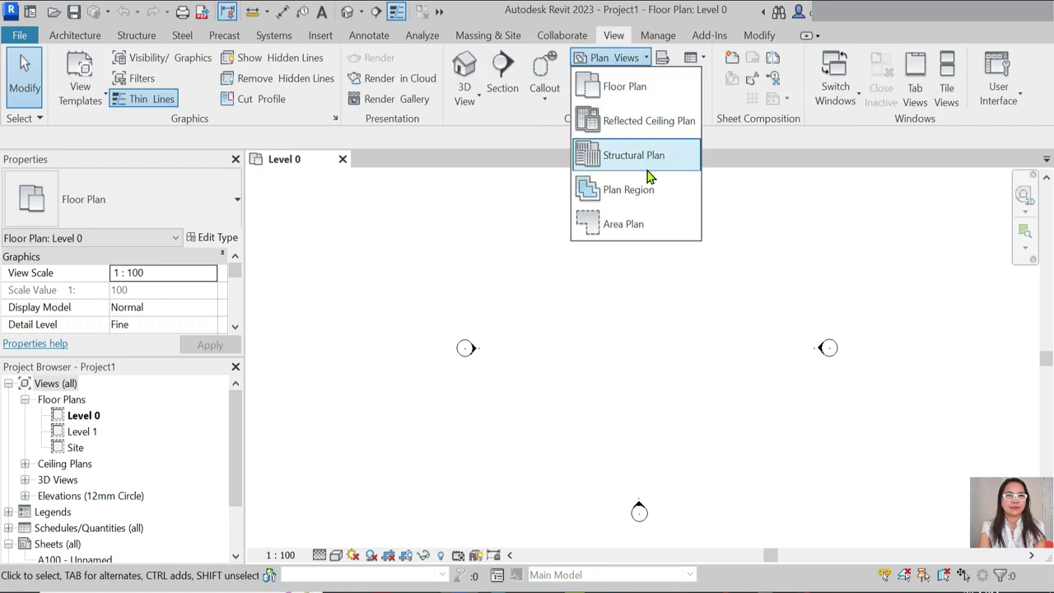
click(626, 155)
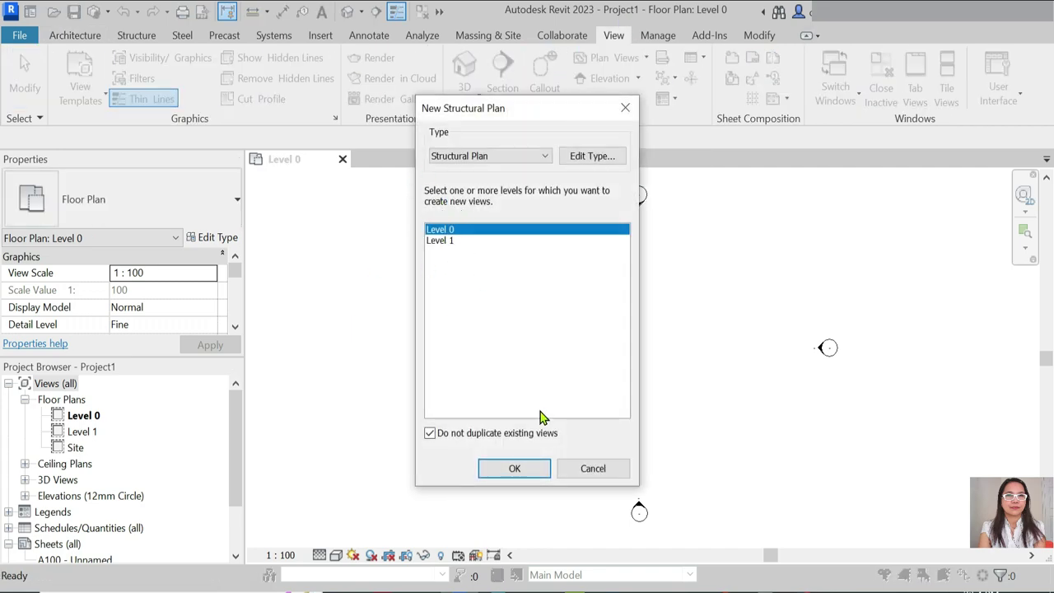
click(587, 468)
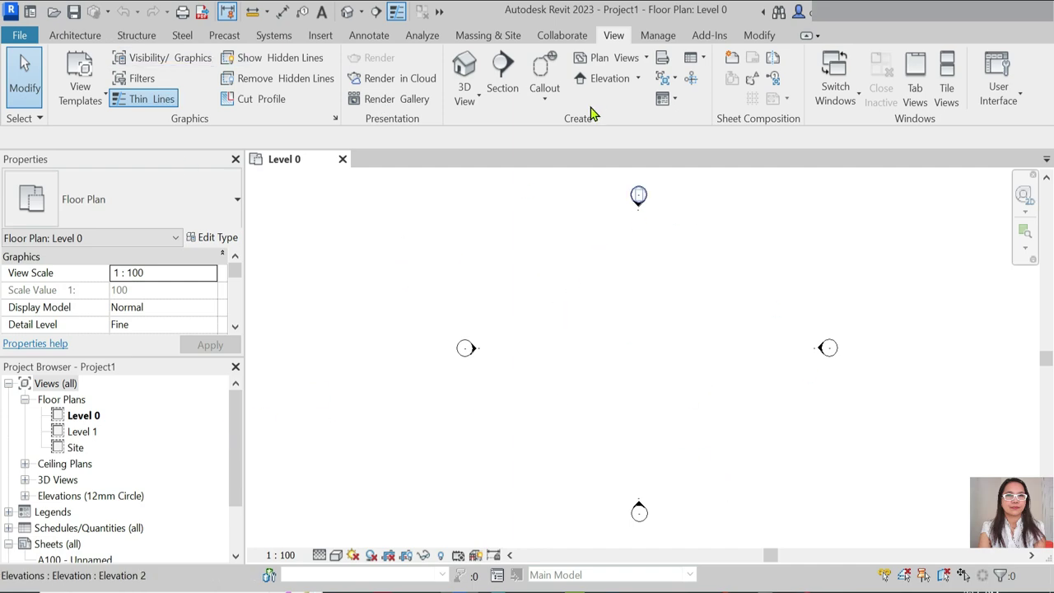
Step: Rename the Level 0 floor plan and its level to Ground
right_click(82, 418)
click(123, 266)
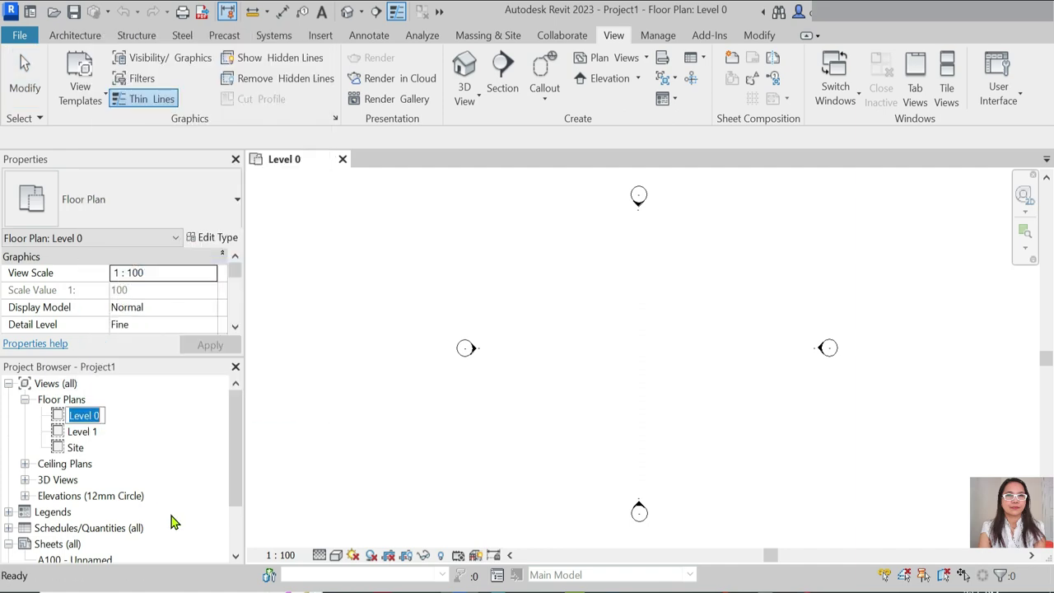
text(gROUND)
key(BackSpace)
key(BackSpace)
key(BackSpace)
text(Ground)
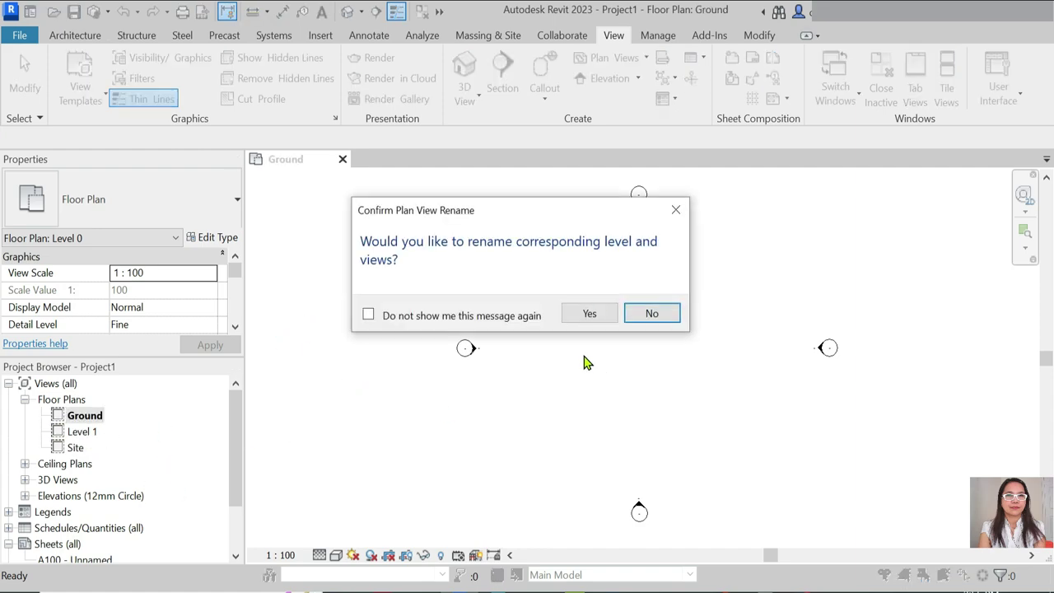
click(591, 315)
Step: Rename the Level 1 plan and its level to 2nd Floor, then open the Site plan
click(87, 436)
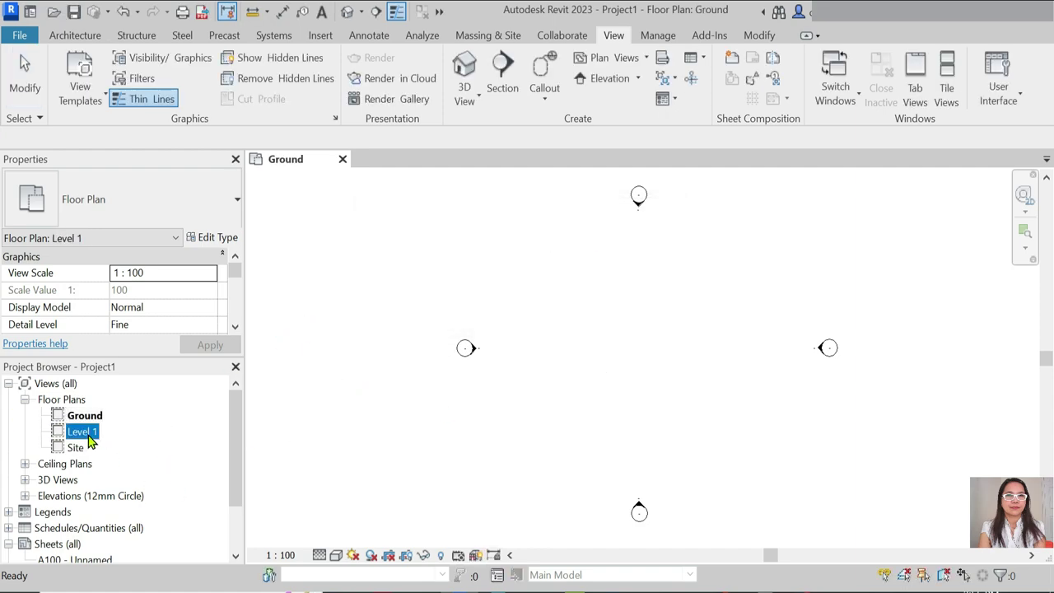
double_click(91, 436)
right_click(90, 437)
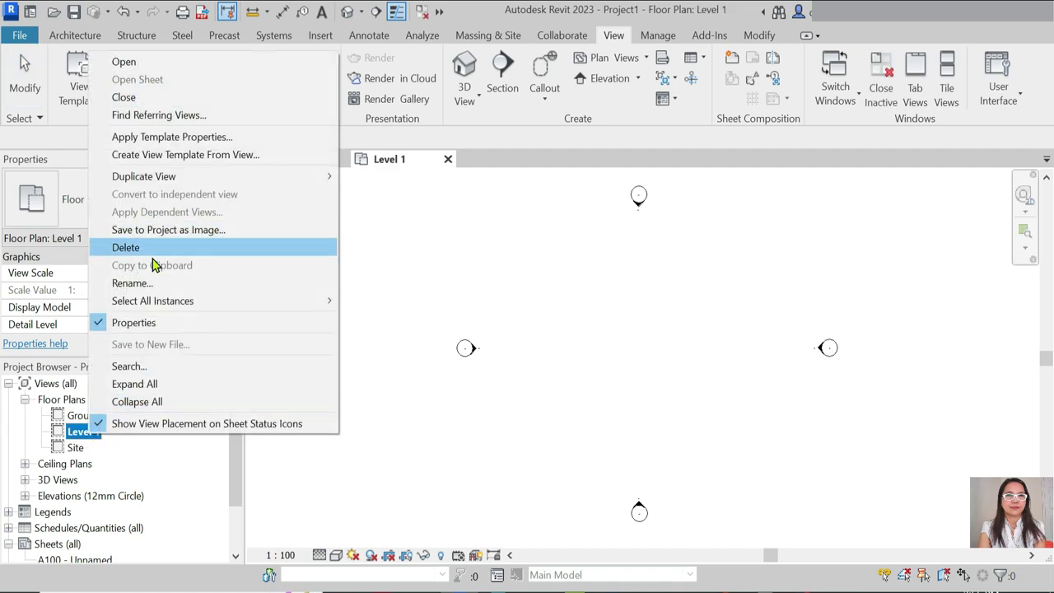
click(140, 282)
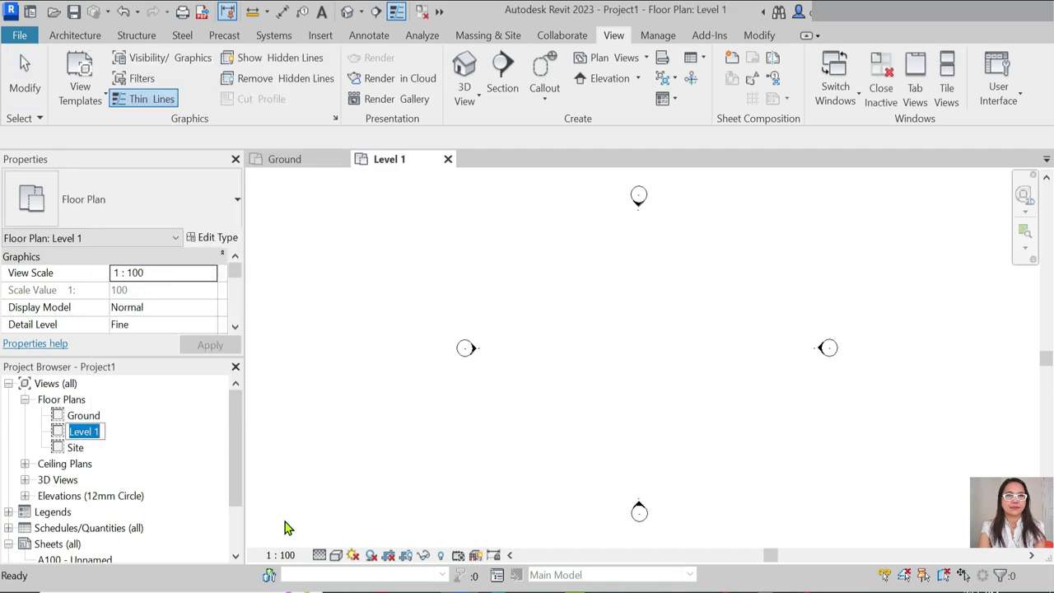
text(2nd Floor)
key(Return)
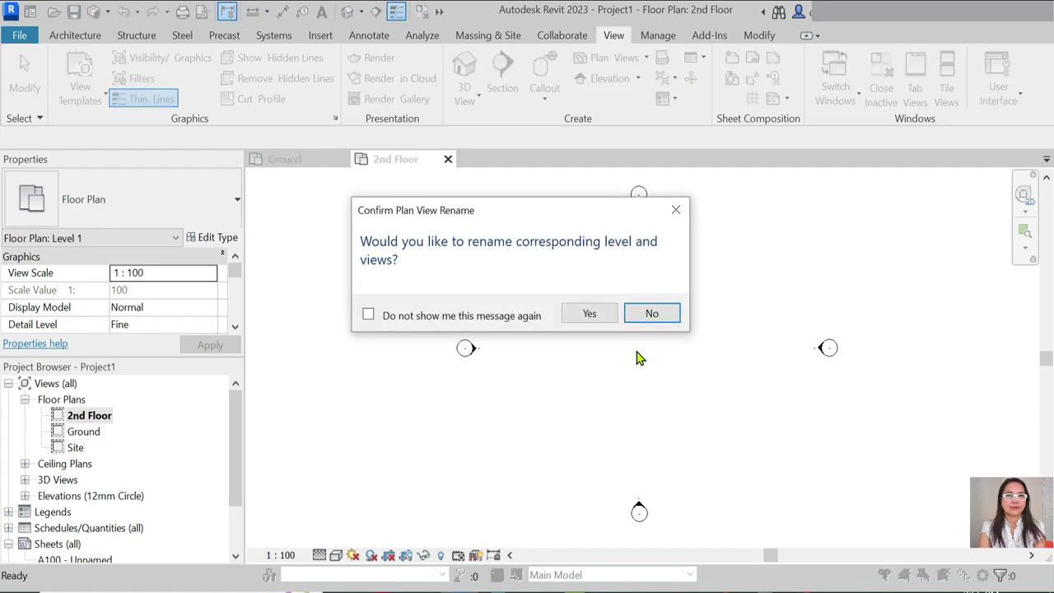
click(588, 315)
click(75, 448)
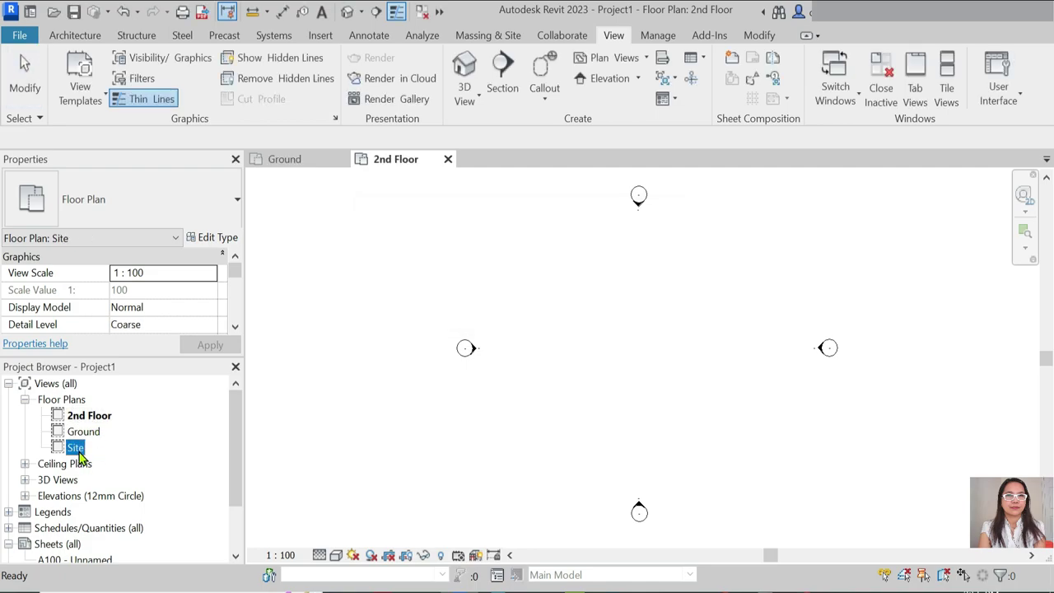
double_click(76, 449)
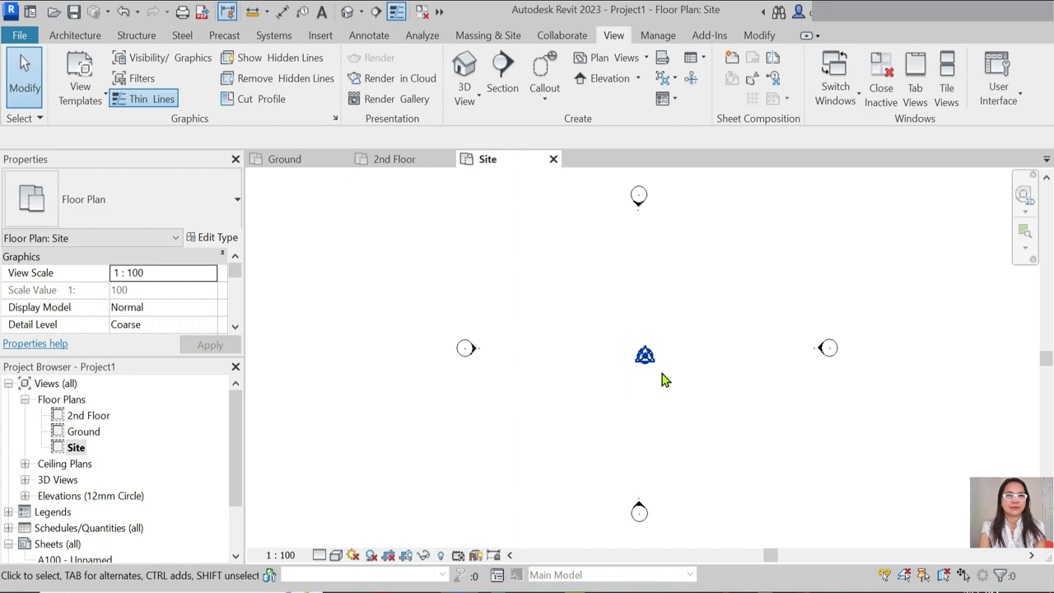
scroll(649, 361, up, 5)
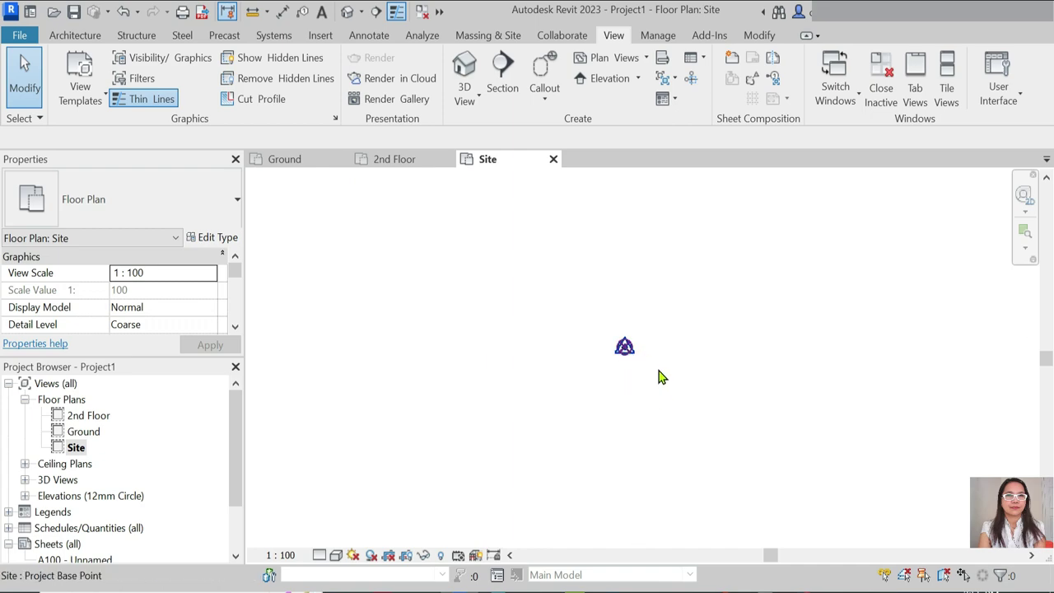
click(649, 360)
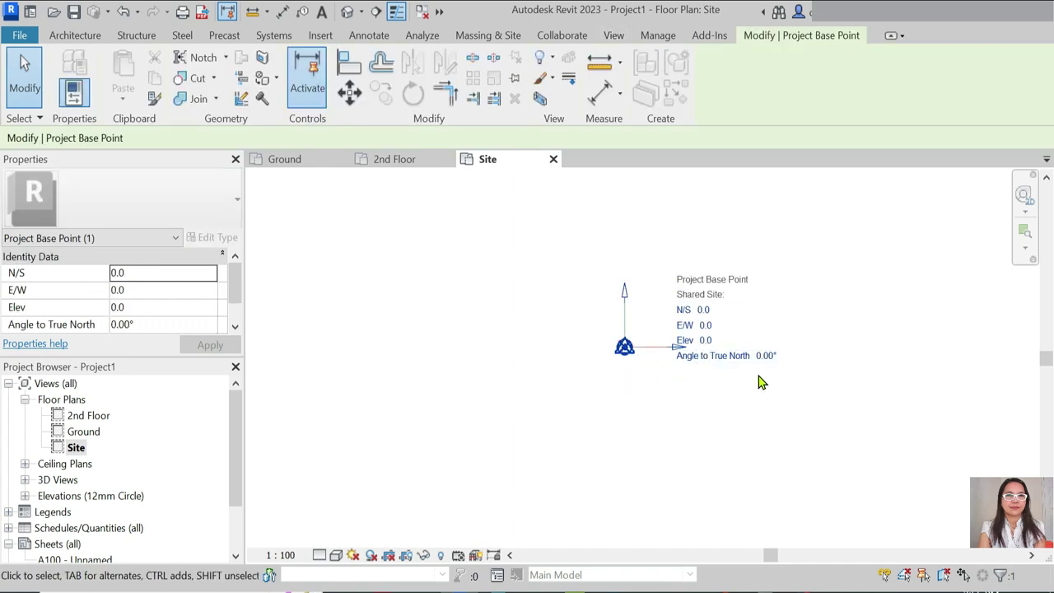
click(634, 400)
scroll(609, 403, down, 3)
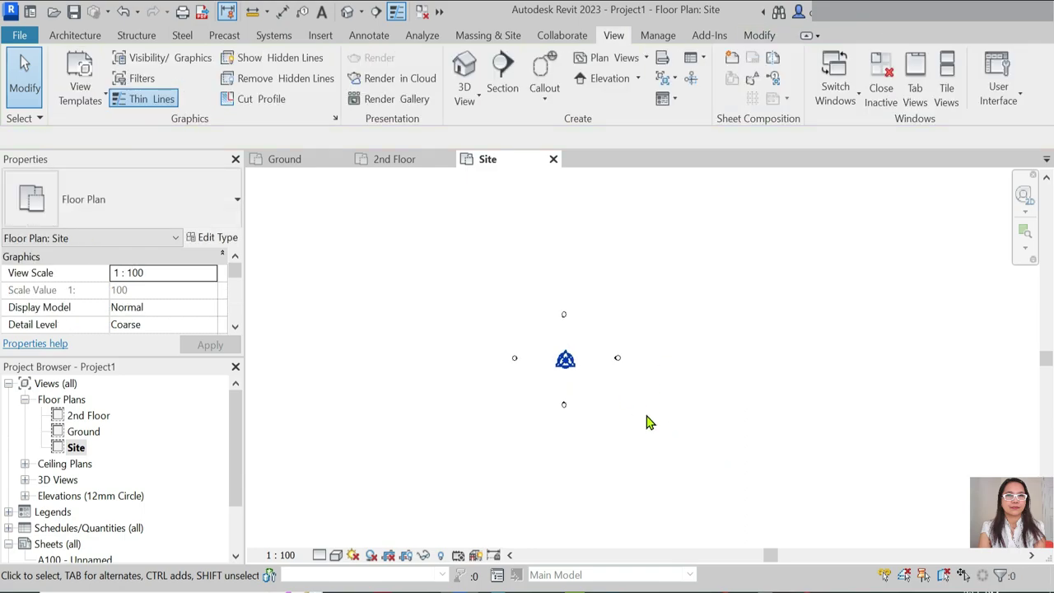
scroll(634, 362, up, 2)
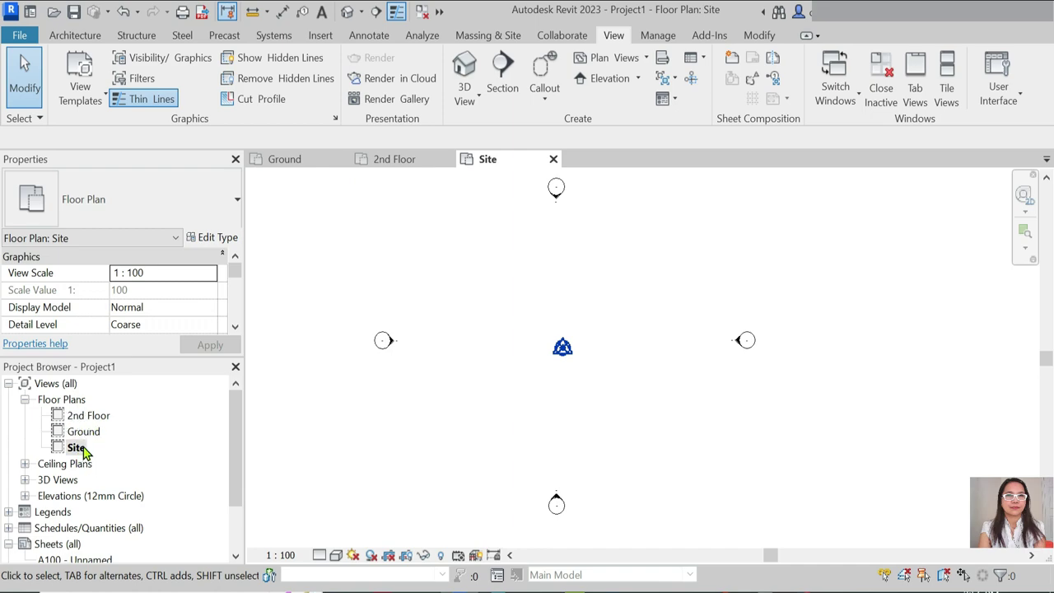
click(24, 401)
click(25, 416)
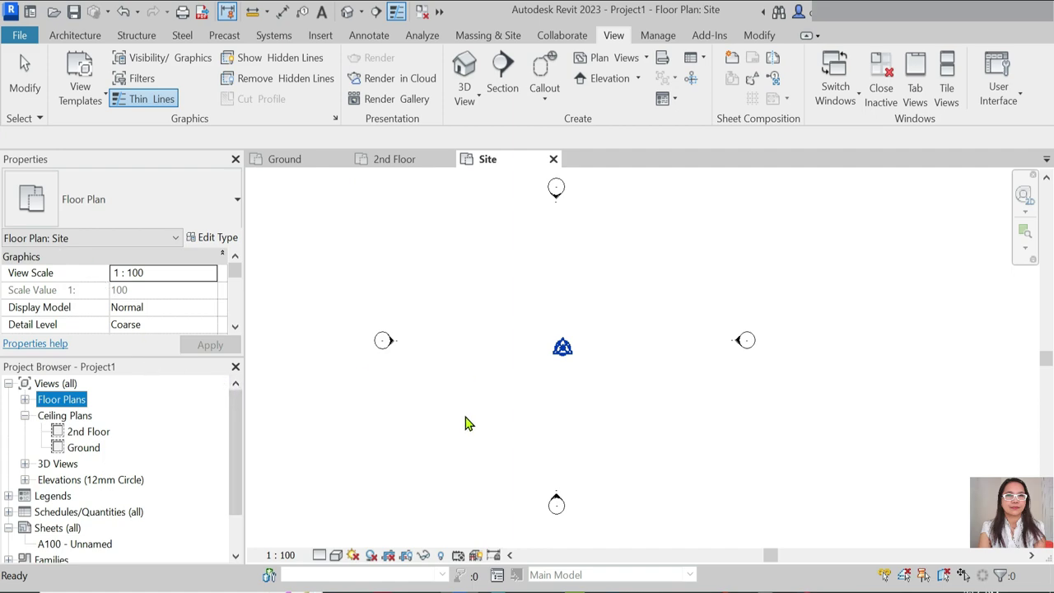
Step: Expand Floor Plans and Elevations in the Project Browser and open the East elevation
click(24, 416)
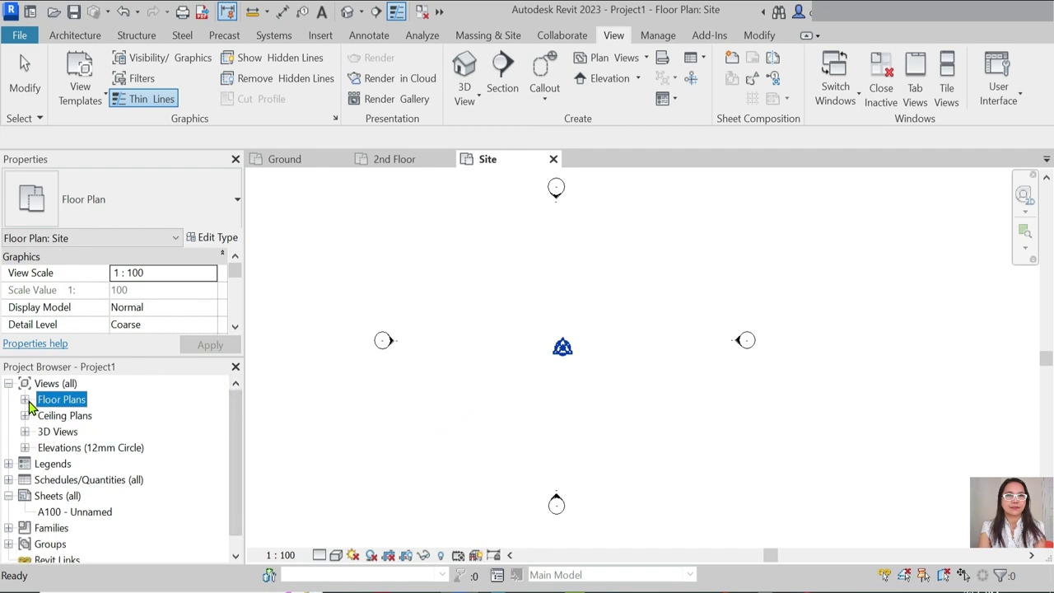
click(25, 400)
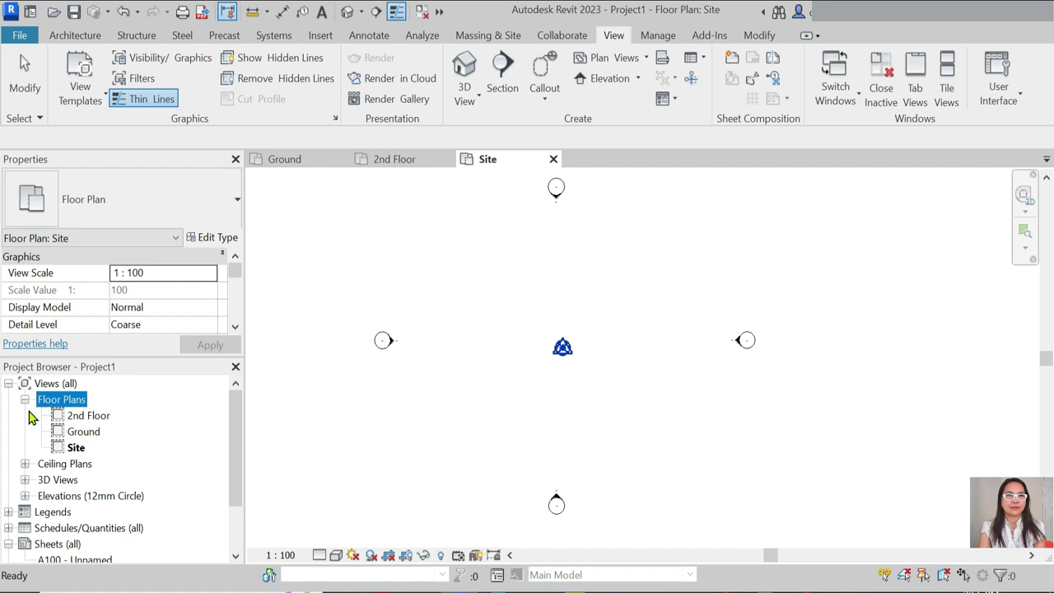
double_click(69, 496)
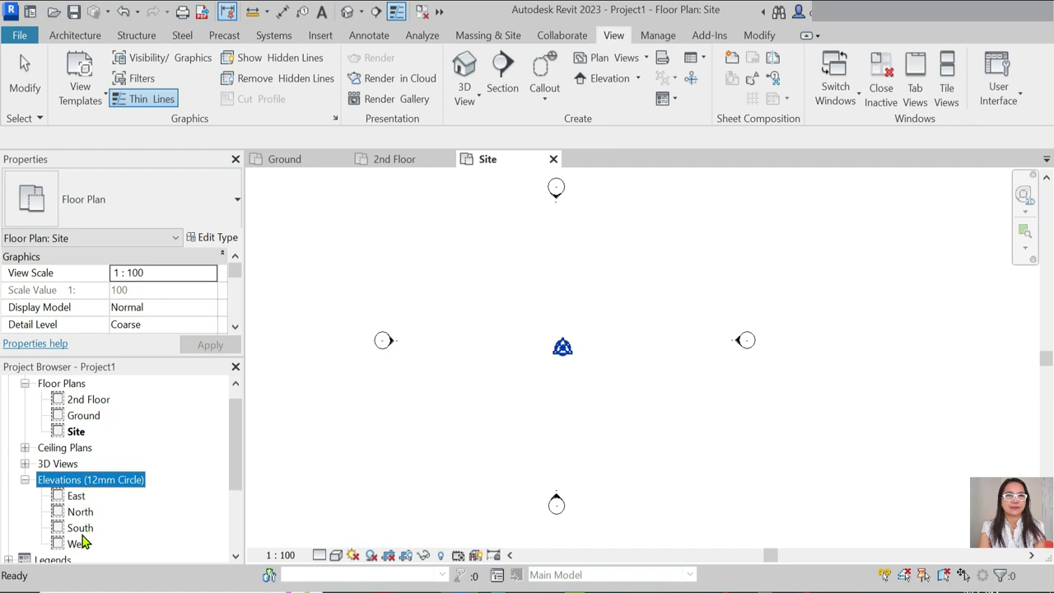
double_click(77, 495)
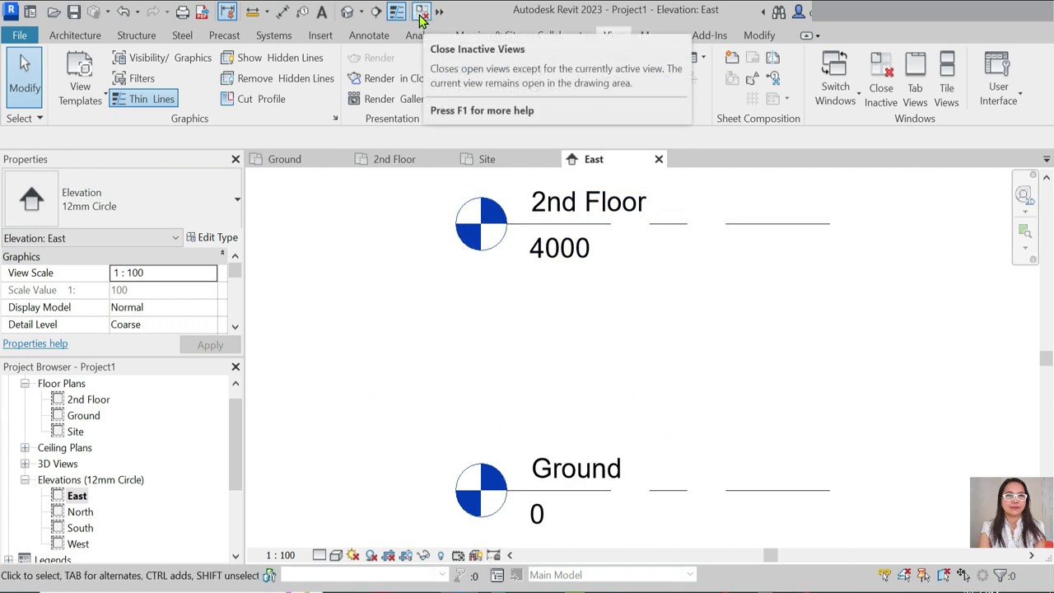
mouse_move(422, 11)
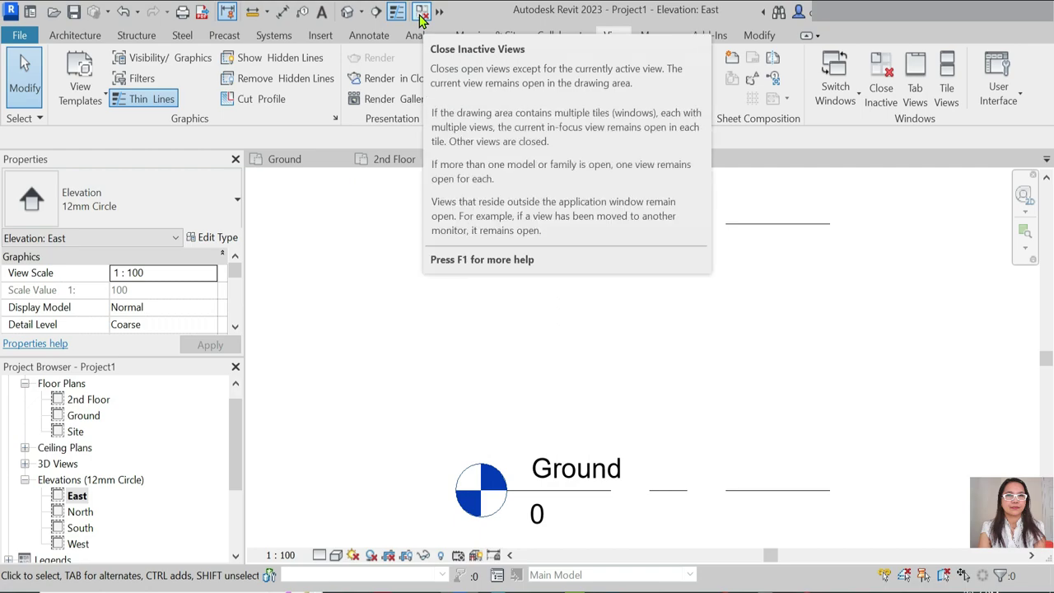
Step: Close all views except East and drag the Ground and 2nd Floor level ends further right
click(420, 13)
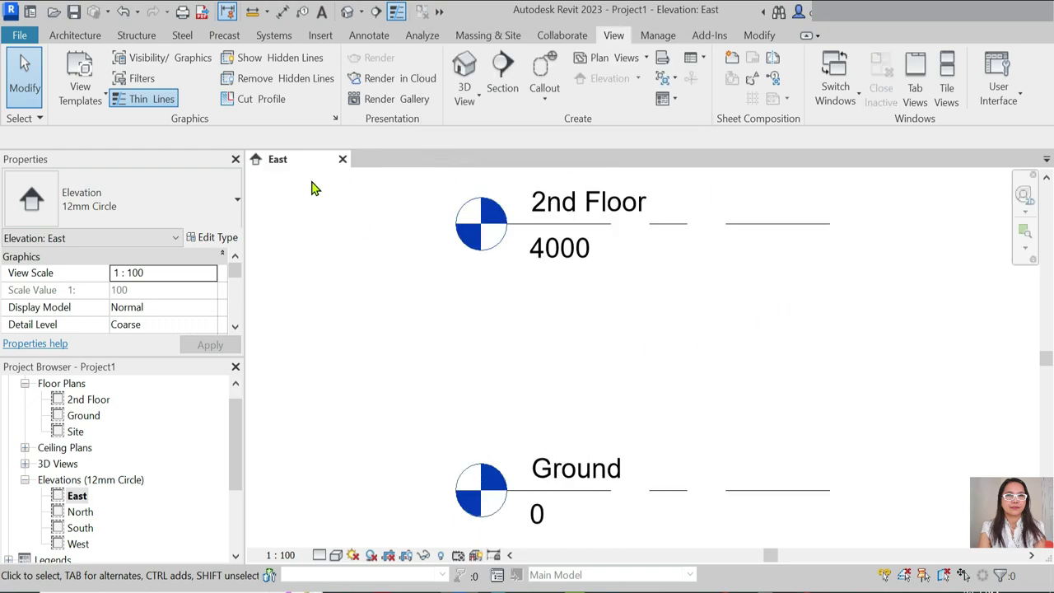
scroll(409, 310, down, 3)
click(465, 344)
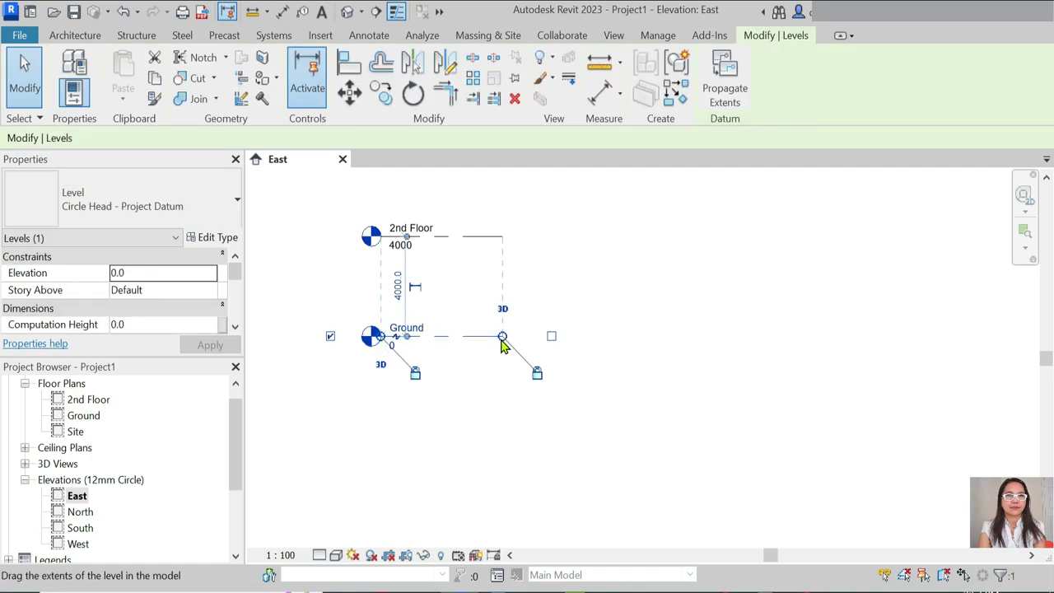
drag(500, 337, 815, 336)
click(751, 434)
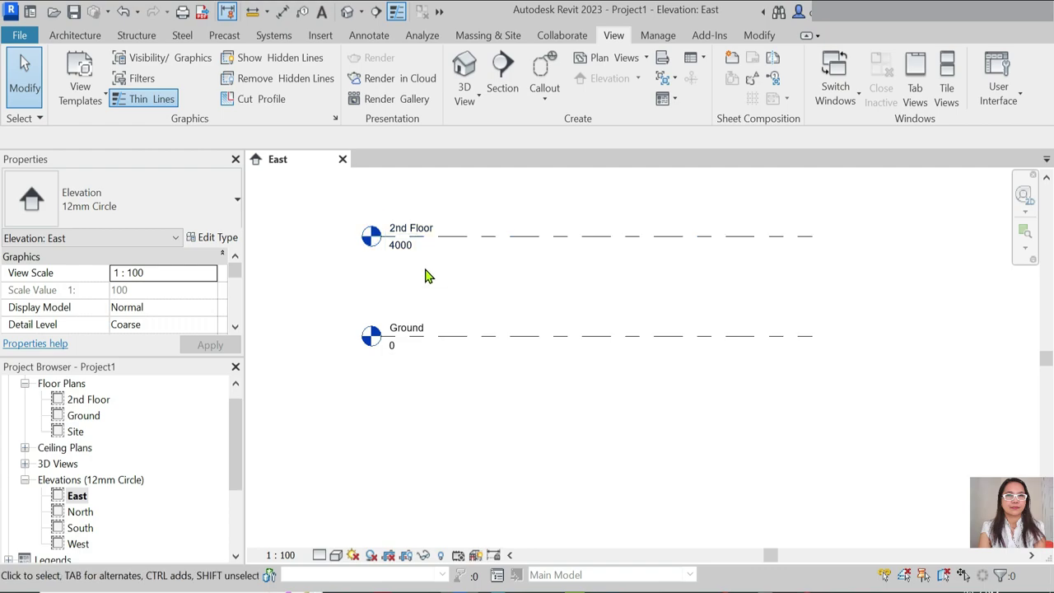
Step: Using UN, set project length units to Meters with rounding to 2 decimal places
key(u)
key(n)
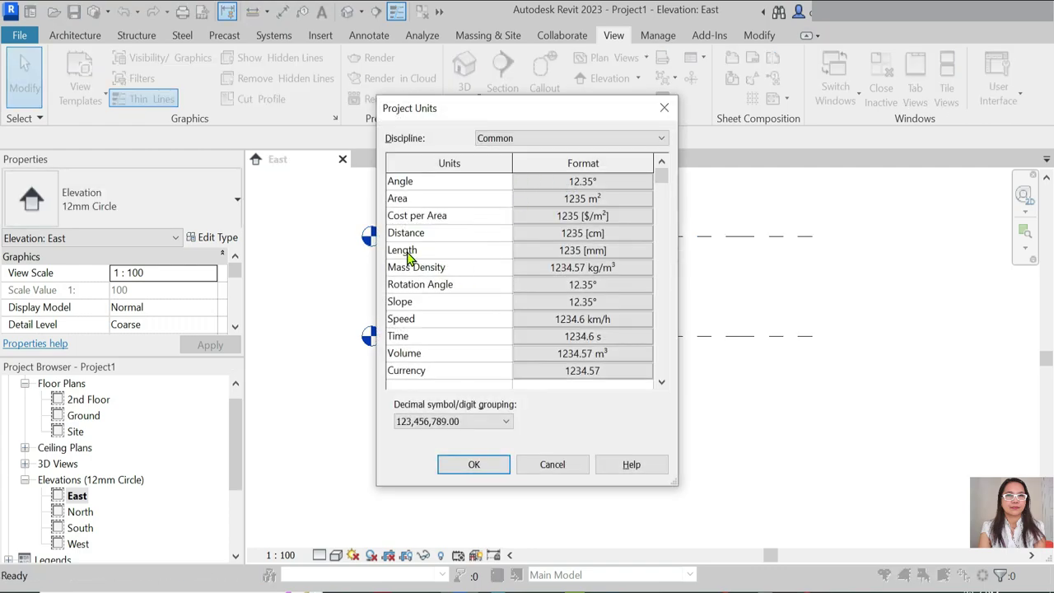
click(581, 251)
click(596, 210)
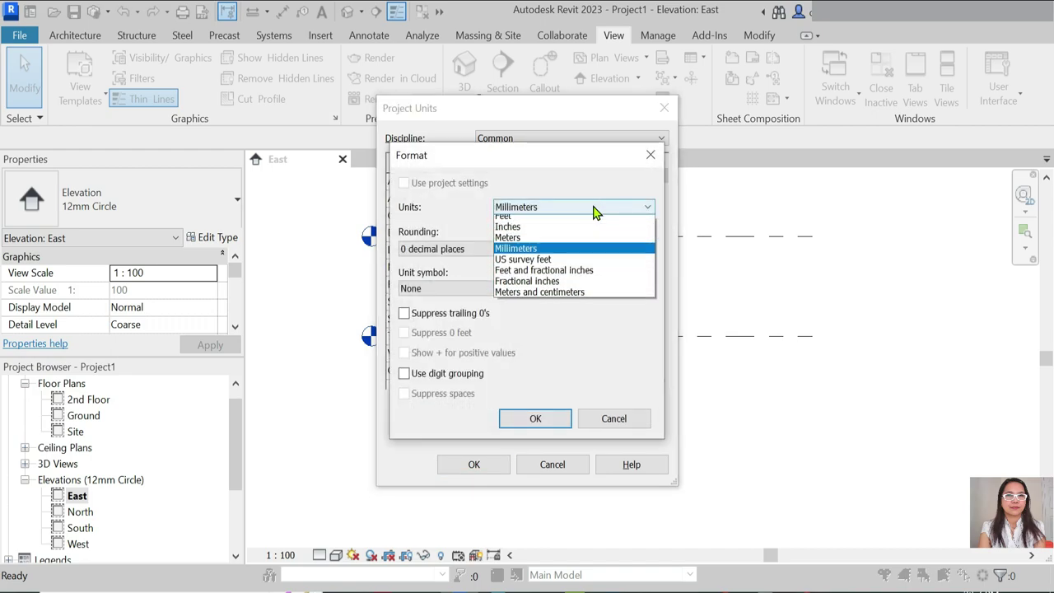
click(588, 269)
click(500, 250)
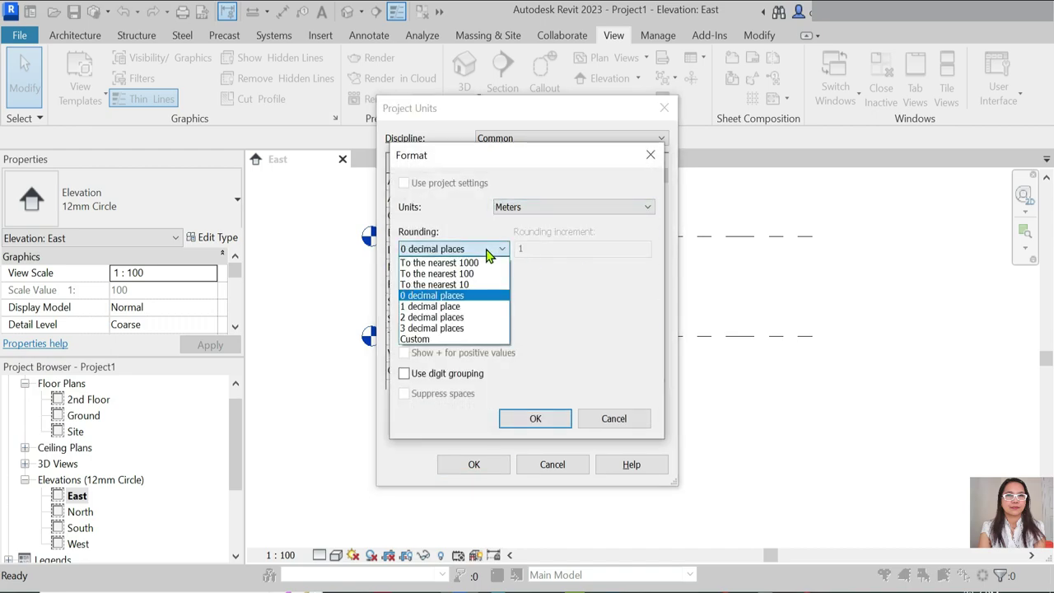
click(484, 320)
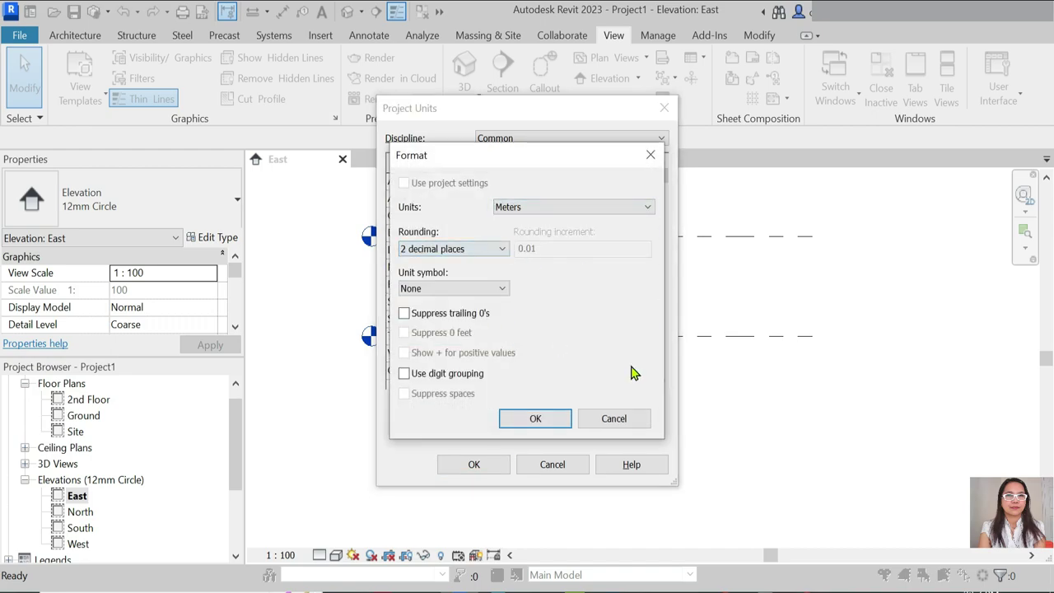
click(535, 418)
click(468, 466)
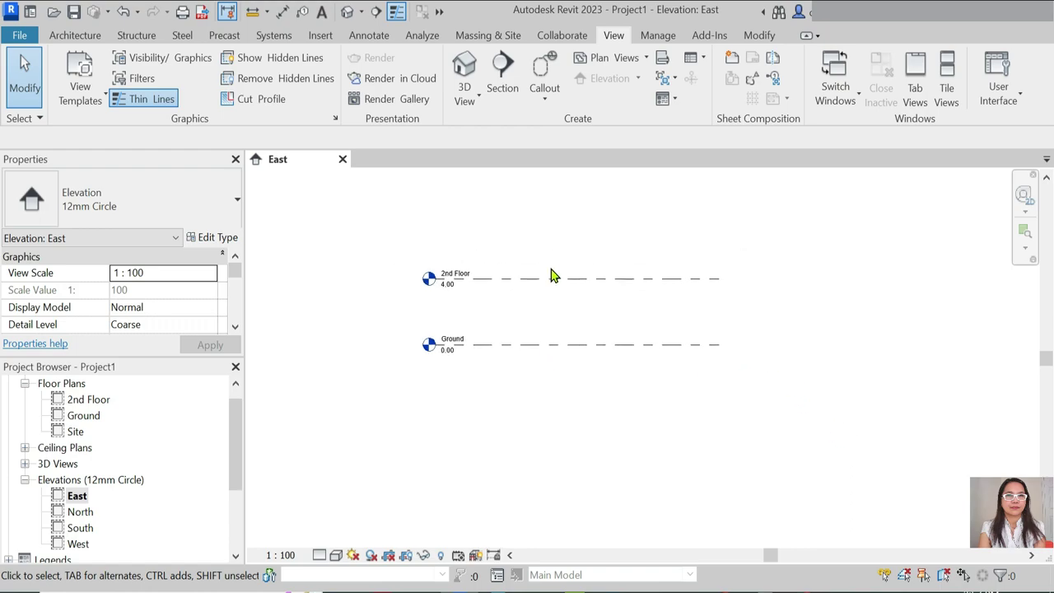
click(552, 277)
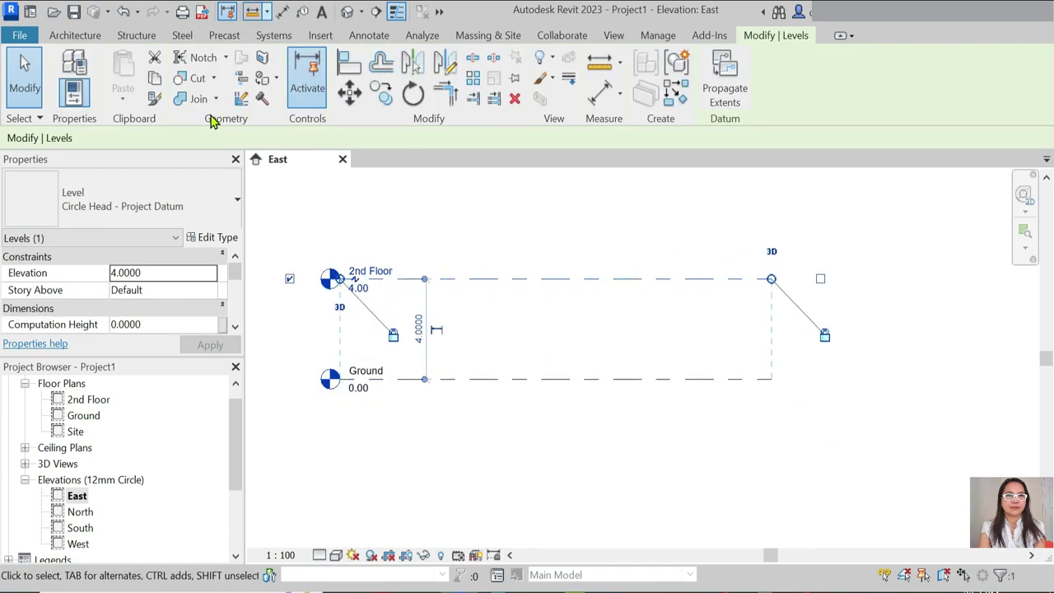
Step: Draw a new level line 3.5 above 2nd Floor with the Architecture Level tool
click(75, 35)
click(878, 72)
scroll(773, 201, down, 2)
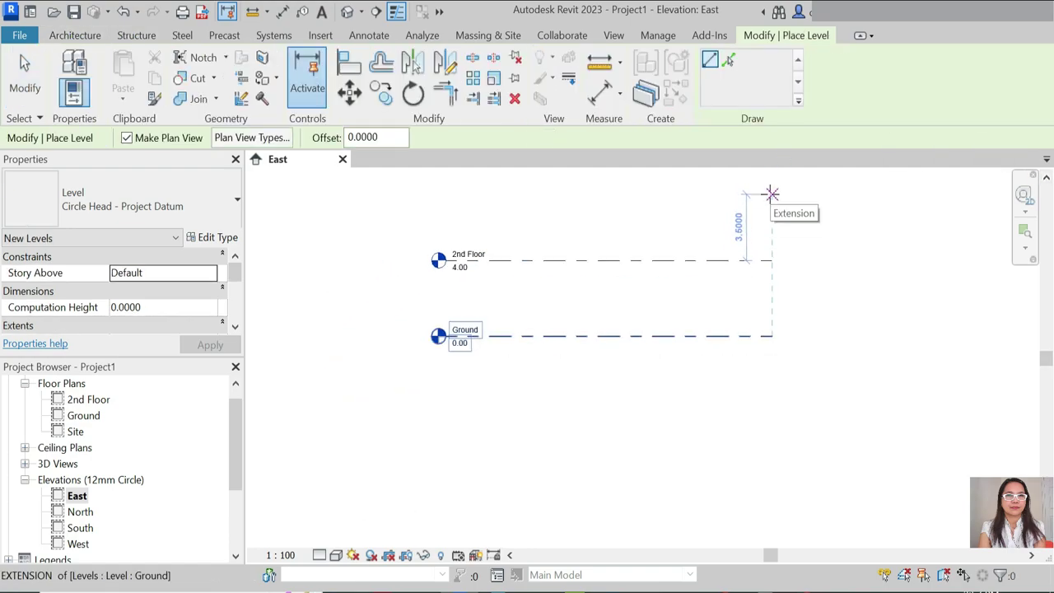
click(771, 192)
click(444, 194)
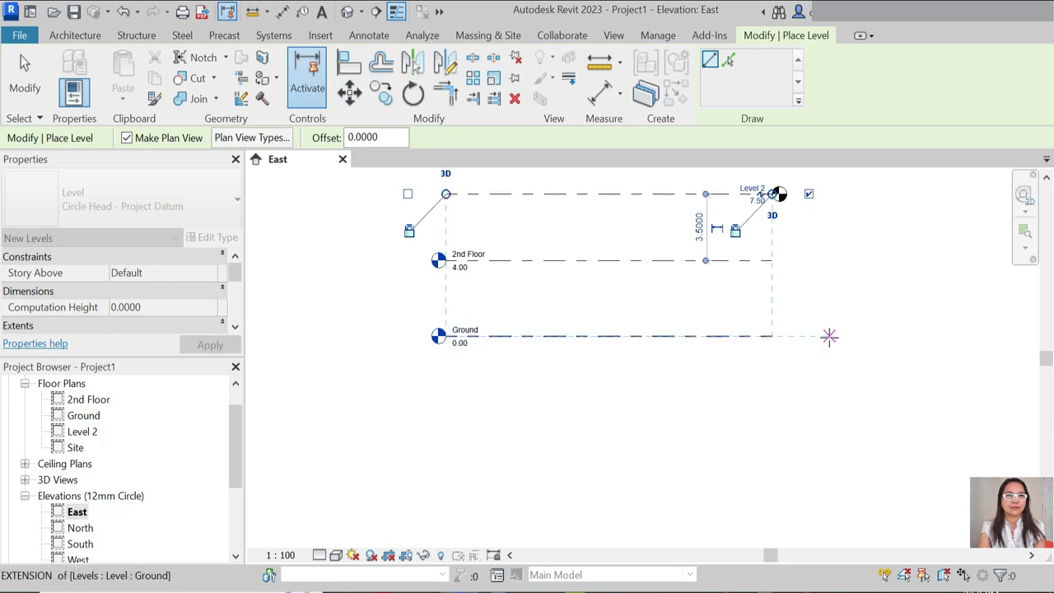
scroll(672, 209, up, 2)
key(Escape)
key(Escape)
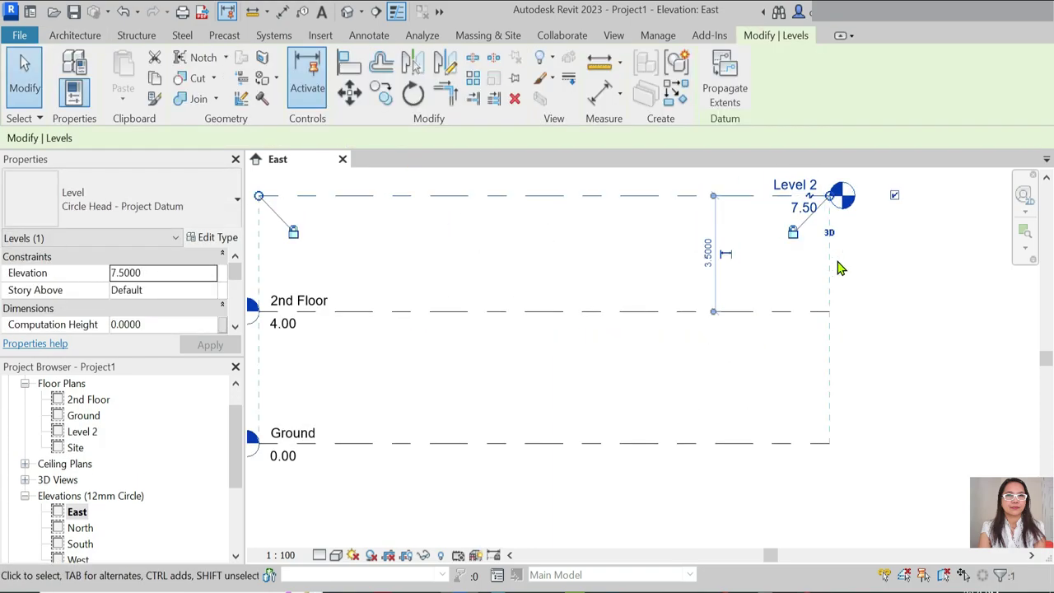
scroll(831, 238, down, 2)
scroll(803, 224, up, 3)
Step: Name the new level Roof and rename its matching views too
click(798, 222)
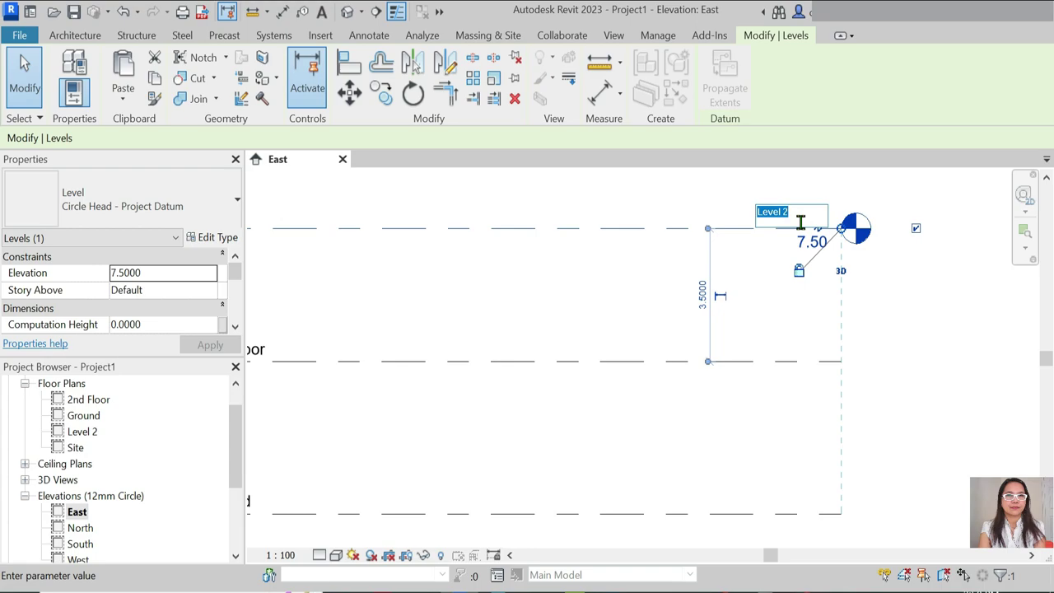
text(Roof)
key(Return)
click(588, 304)
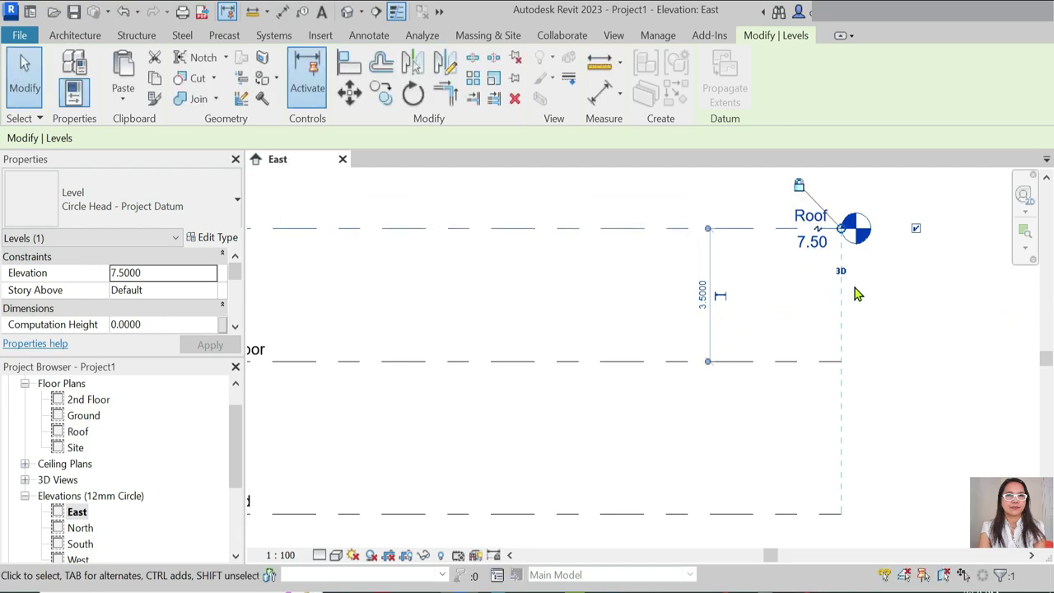
scroll(856, 294, down, 2)
scroll(823, 276, up, 1)
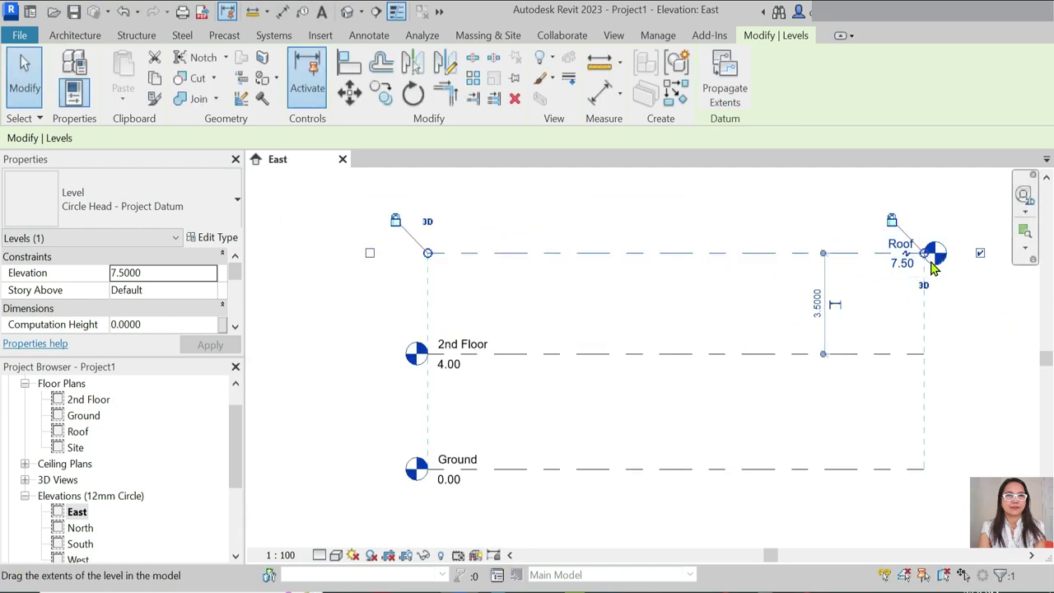
Step: Move the Roof level head from the right end to the left end
click(980, 253)
click(370, 252)
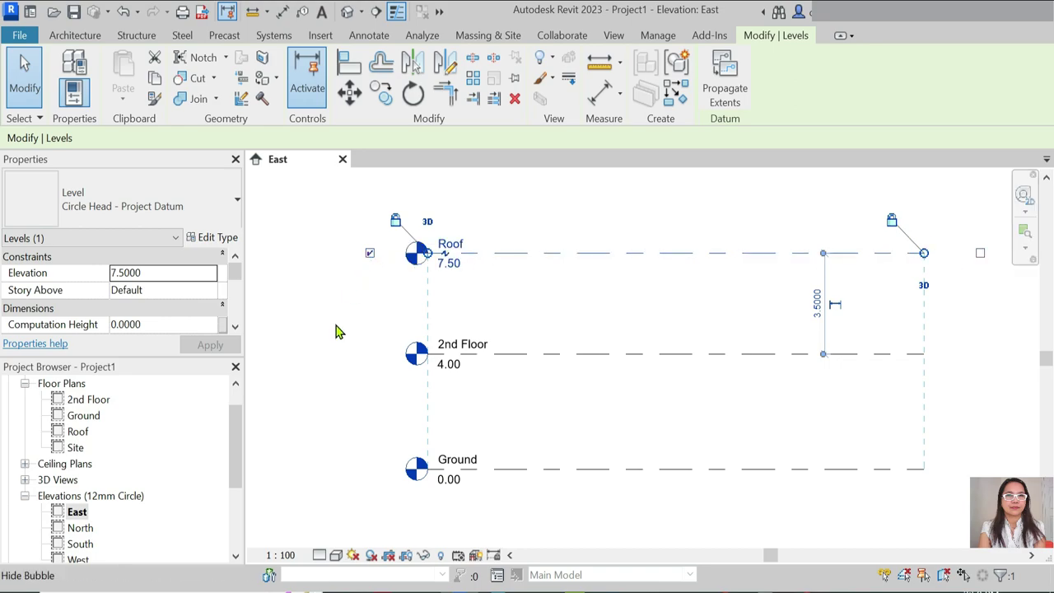
click(337, 313)
scroll(607, 454, down, 2)
scroll(606, 453, up, 1)
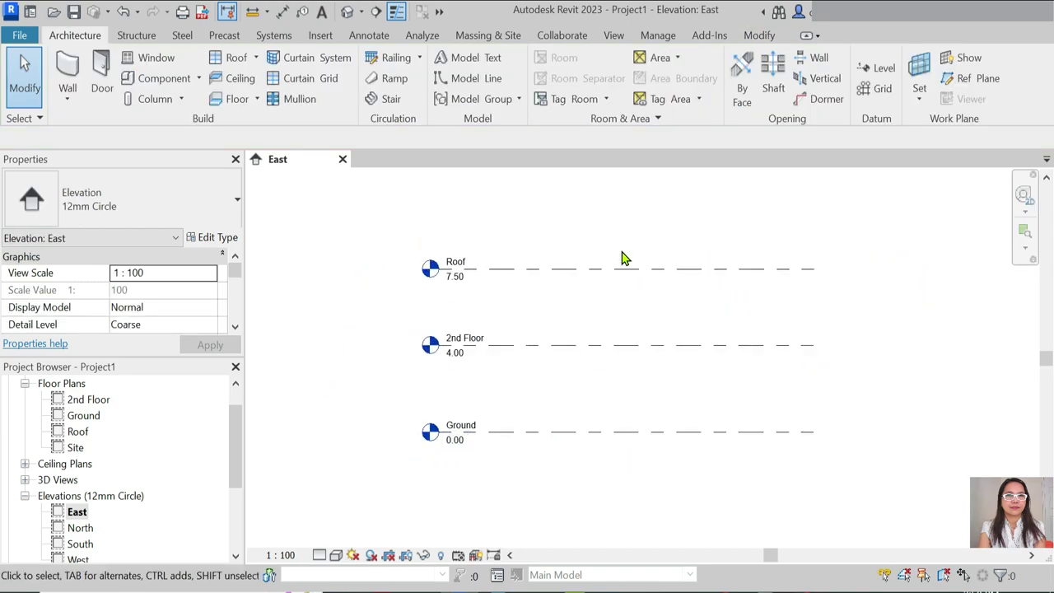
scroll(626, 259, up, 2)
scroll(577, 346, down, 1)
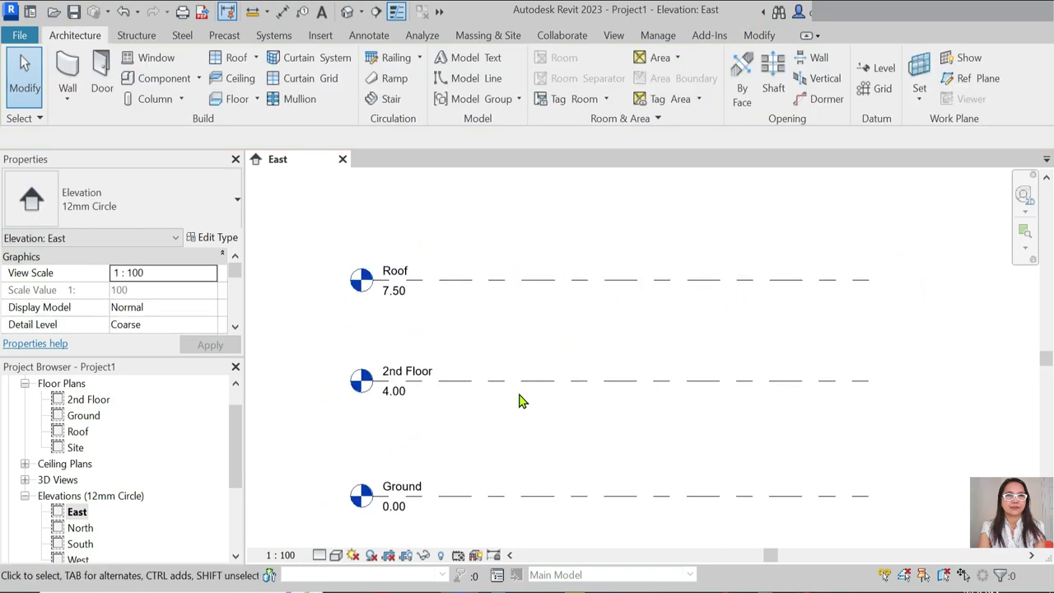
click(484, 280)
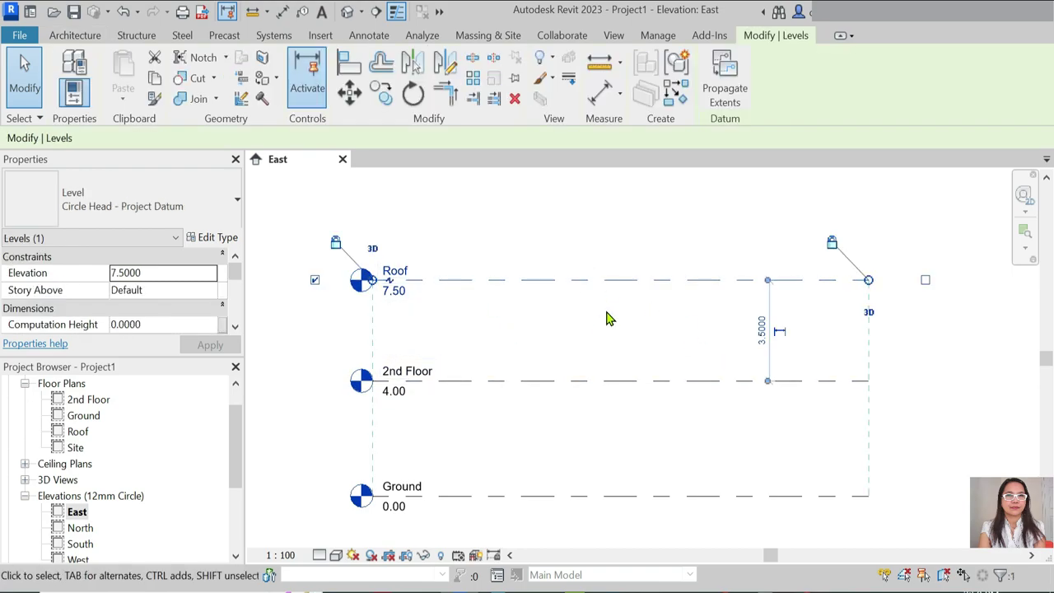
scroll(721, 464, down, 2)
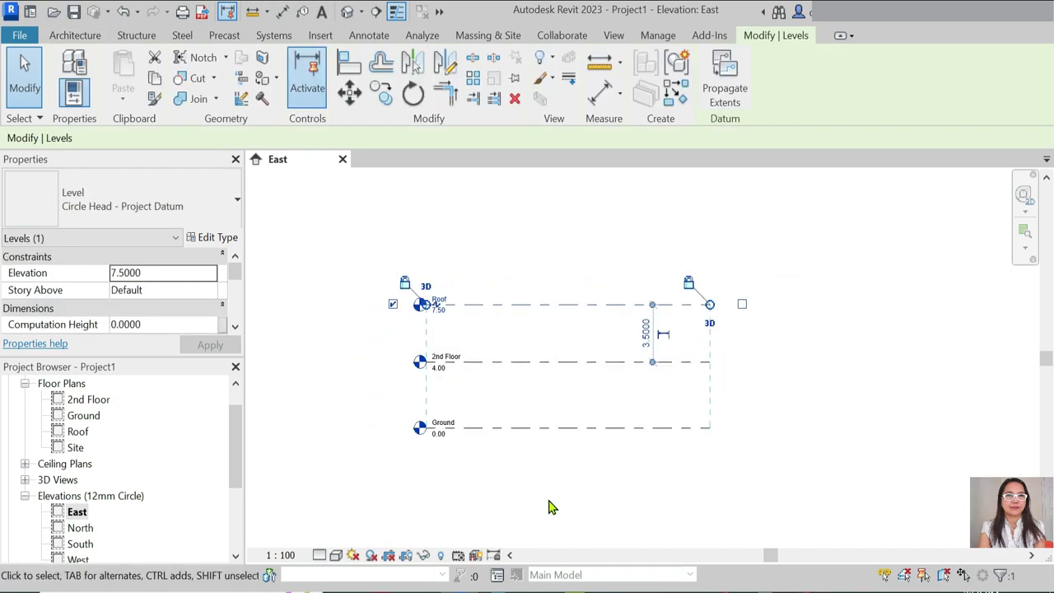
click(548, 500)
scroll(538, 447, up, 2)
click(546, 423)
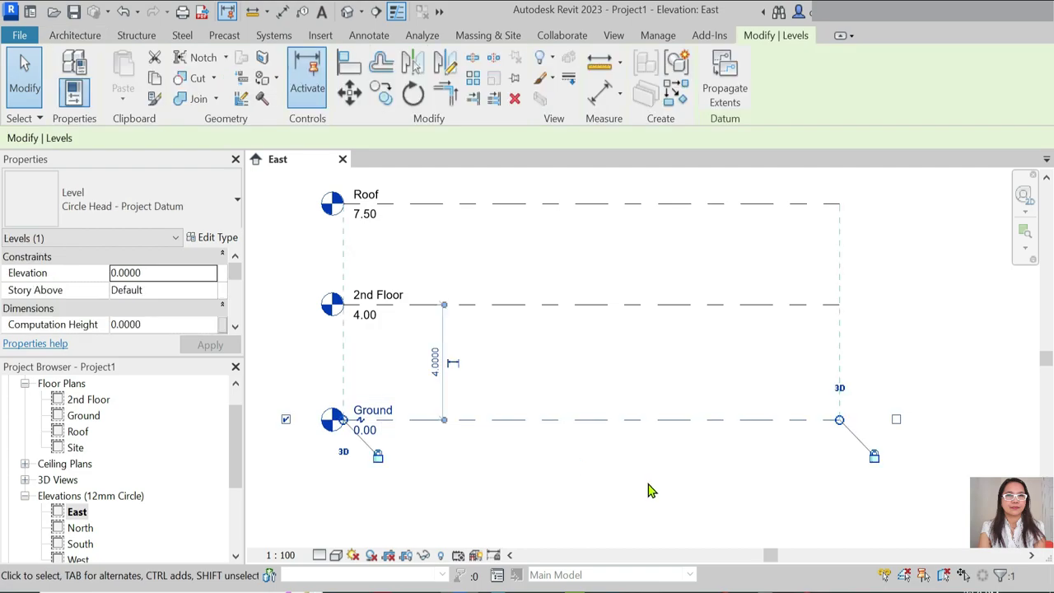
Step: Copy the Ground level 3 m below and name the copy Basement
click(381, 93)
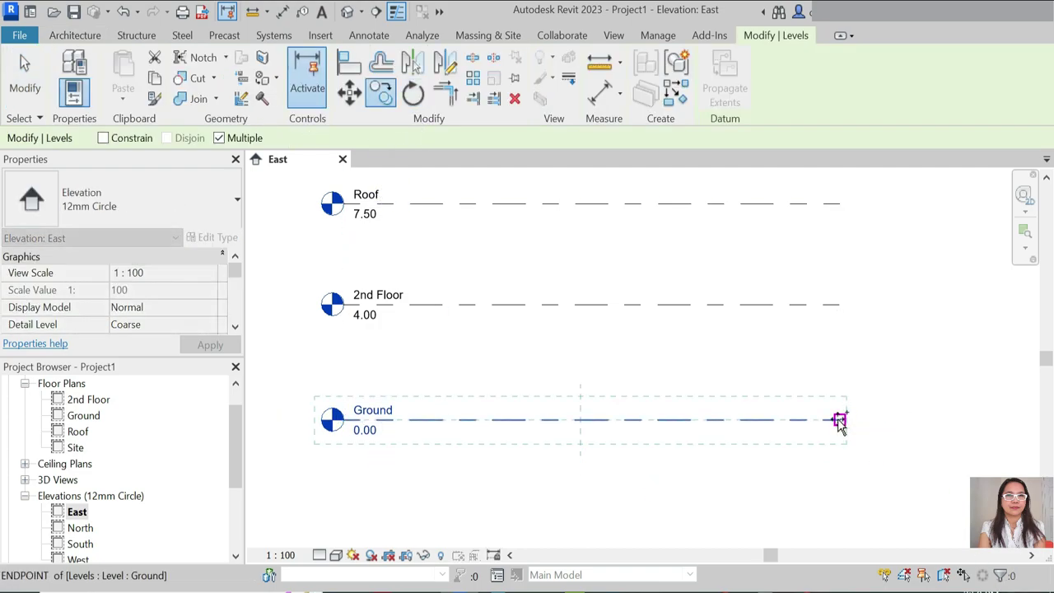
click(838, 421)
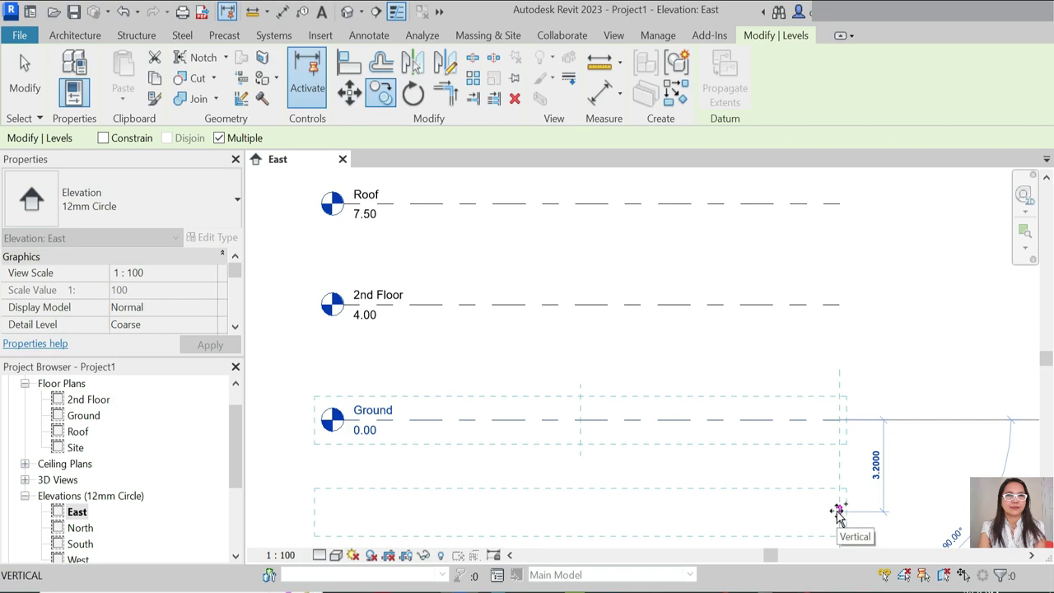
click(837, 511)
key(Escape)
key(Escape)
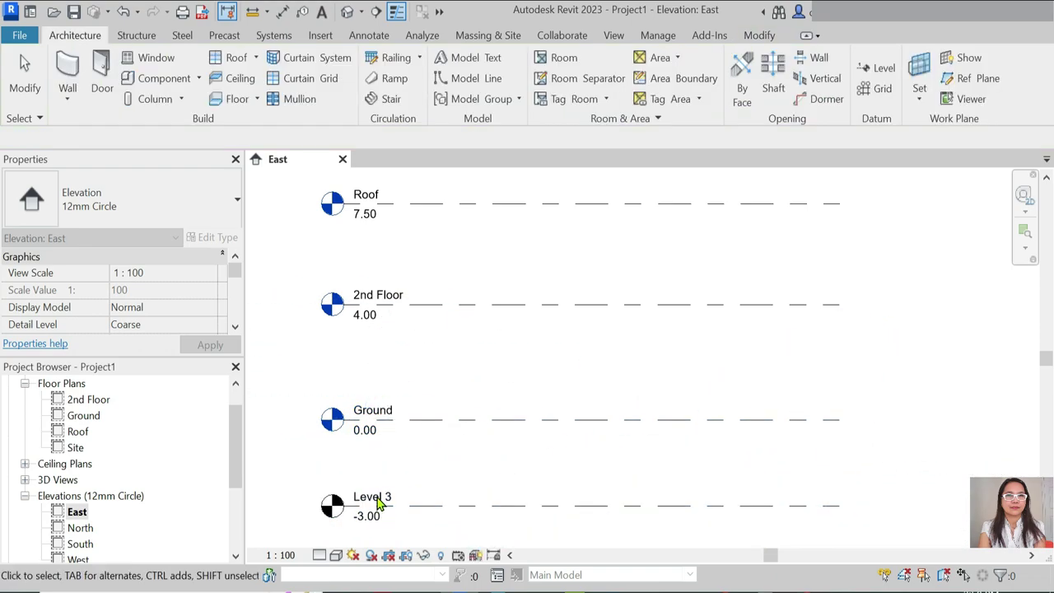
click(379, 498)
click(374, 498)
text(Bas)
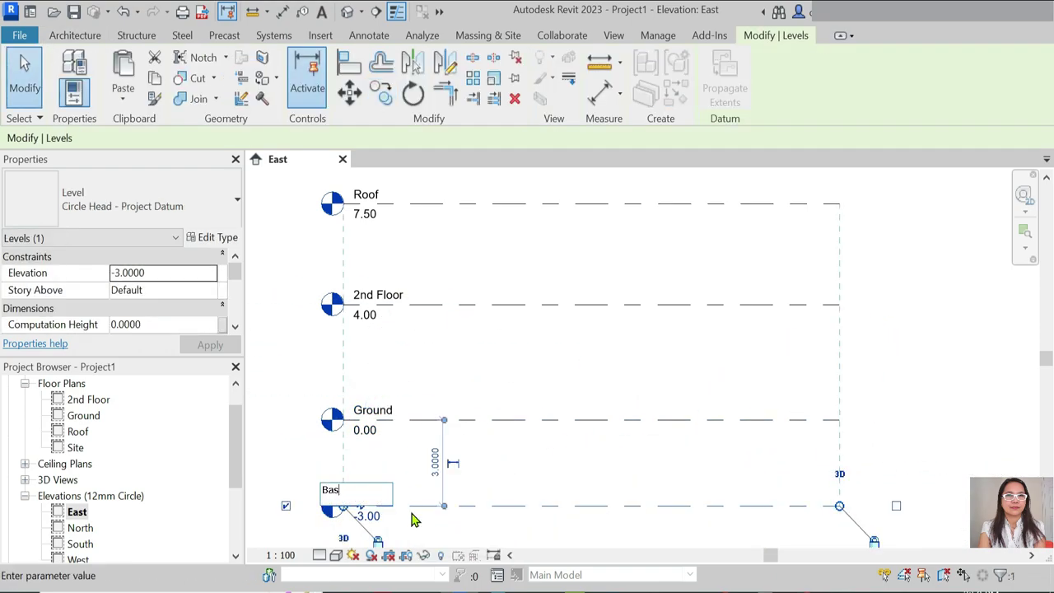
text(ement)
key(Return)
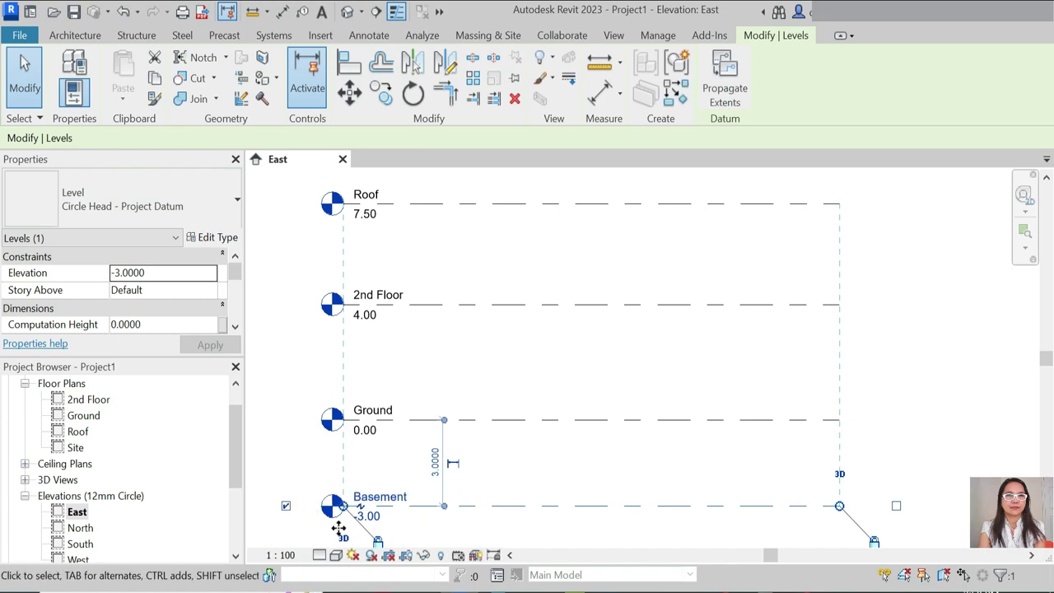
scroll(703, 348, down, 2)
key(Escape)
scroll(596, 460, up, 1)
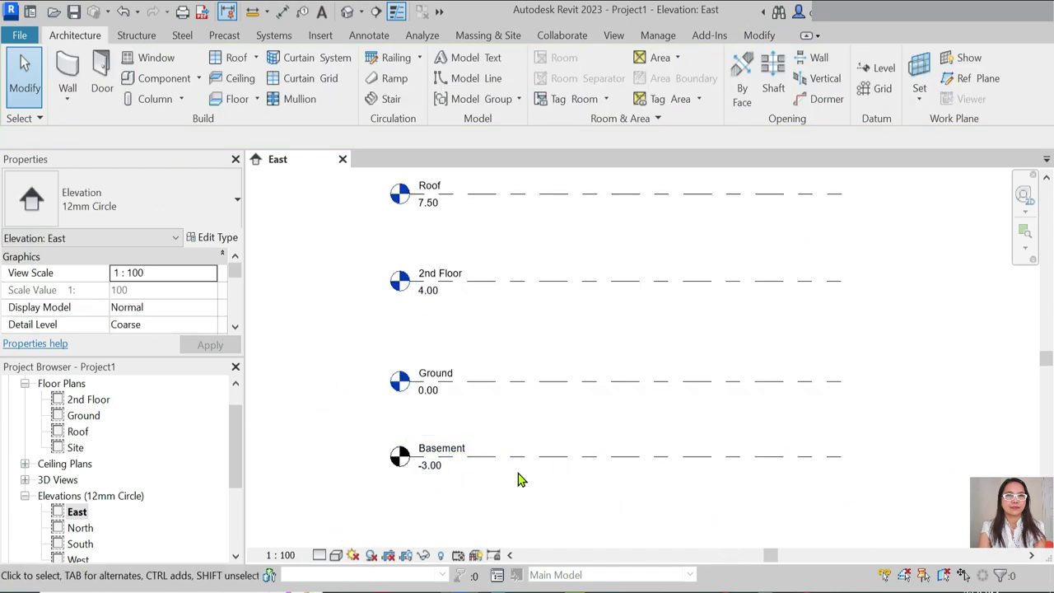
Step: Rename the Basement level to Foundation and set its elevation to -1.20
click(539, 458)
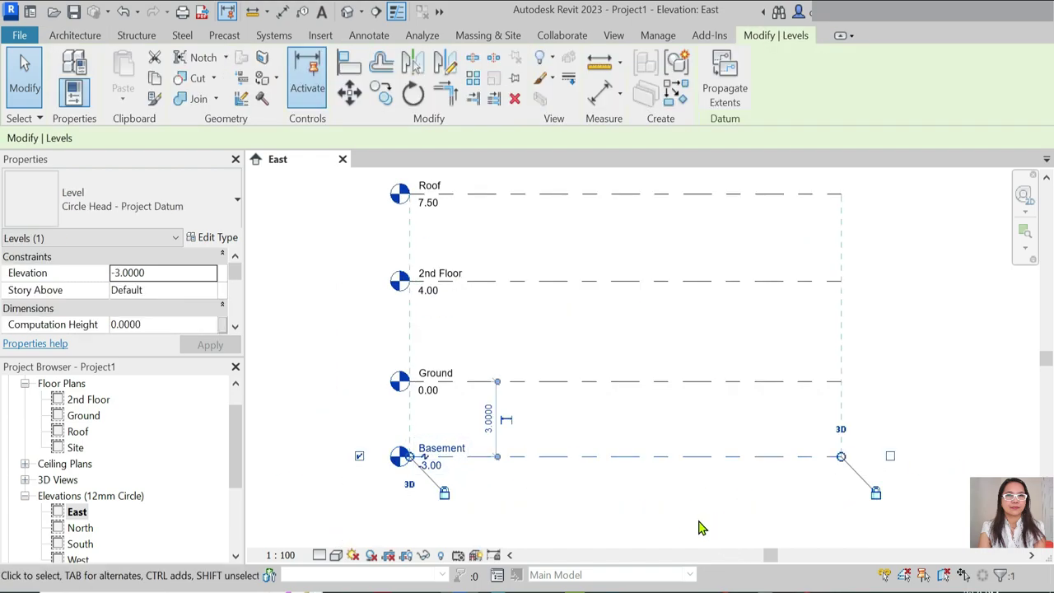
click(457, 450)
text(Foundation)
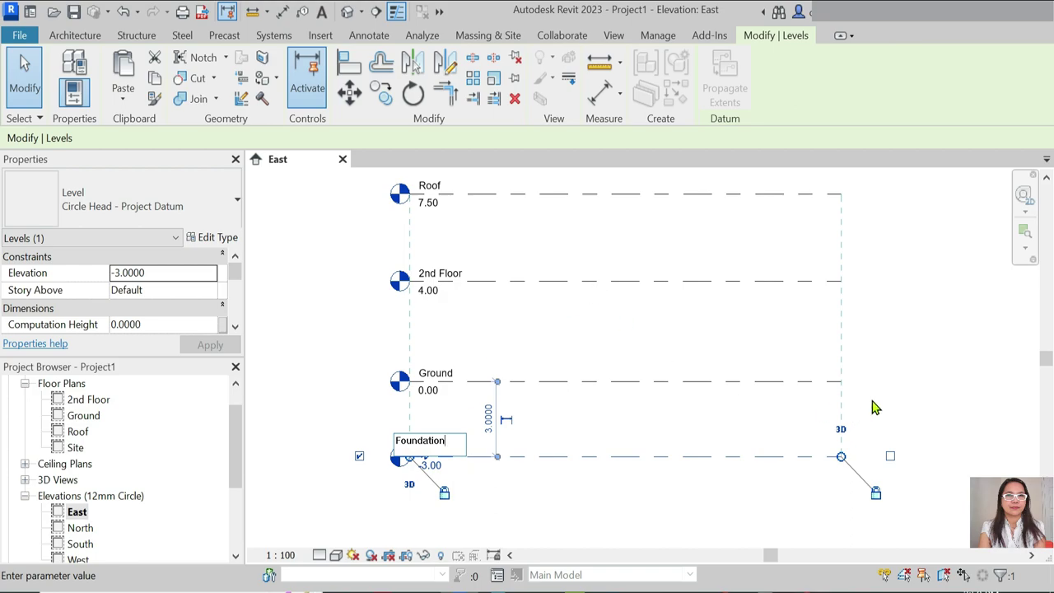
key(Return)
click(430, 466)
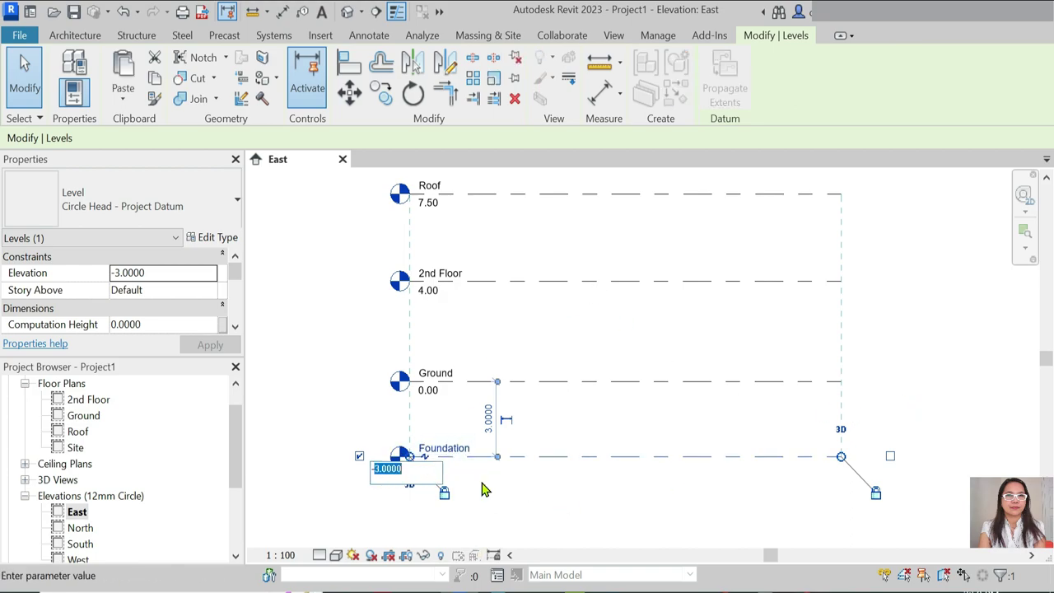
text(-1.2)
key(Return)
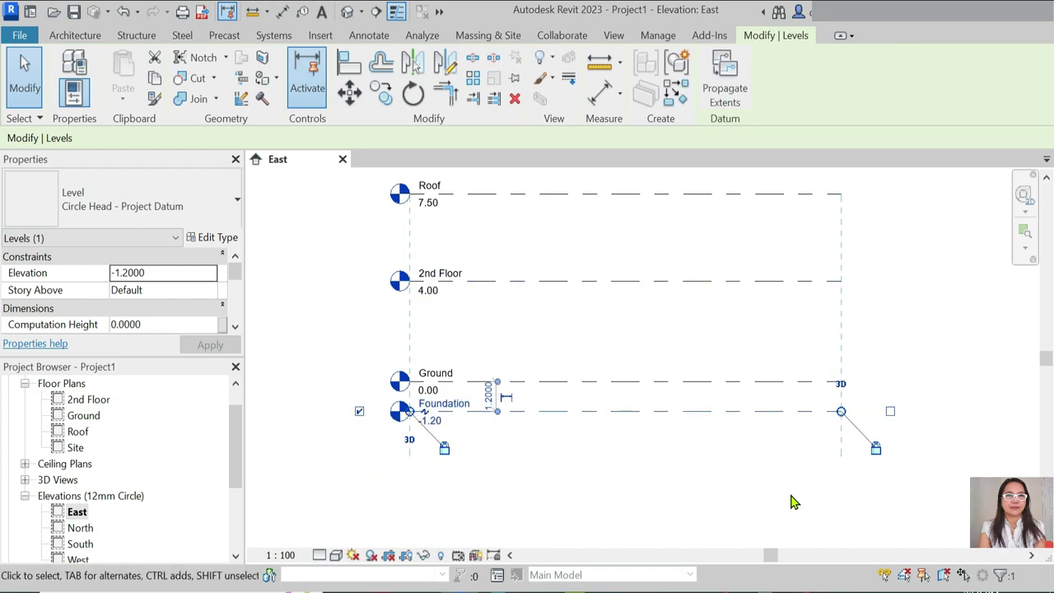
click(790, 502)
scroll(510, 445, down, 1)
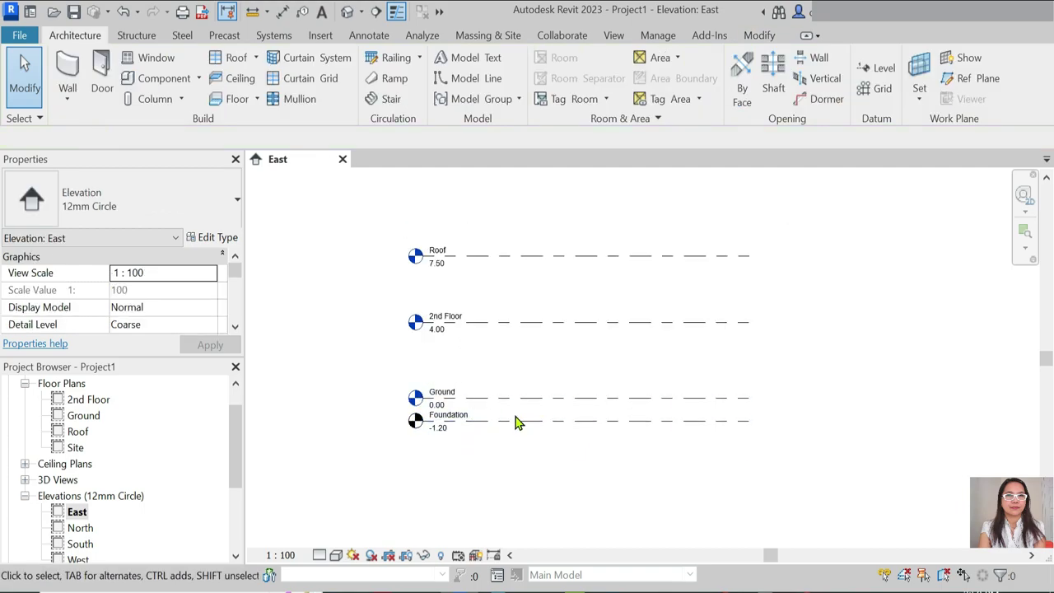
scroll(517, 421, up, 1)
scroll(611, 298, up, 1)
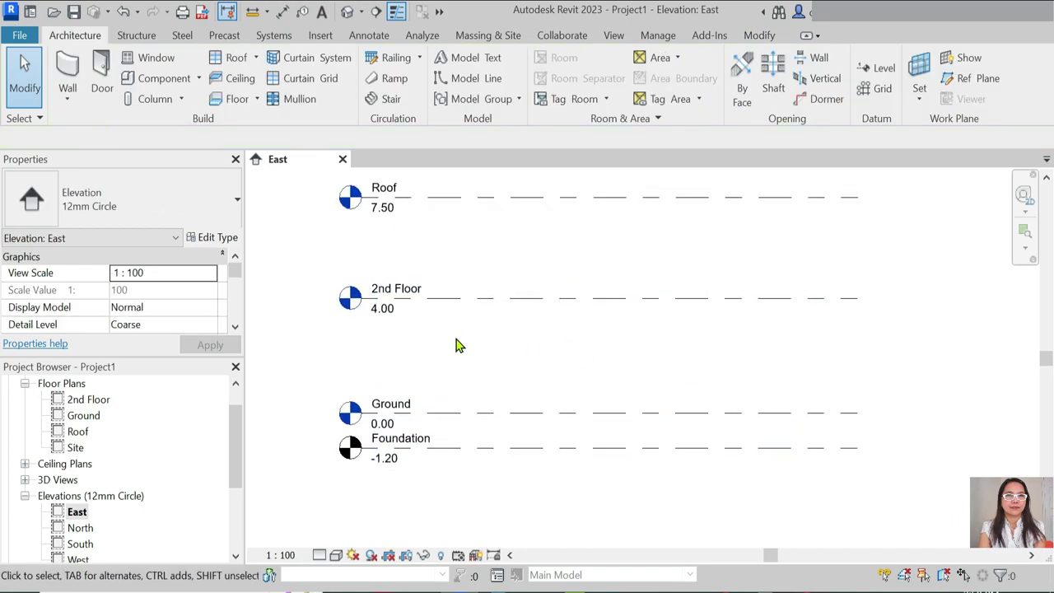
scroll(517, 426, down, 1)
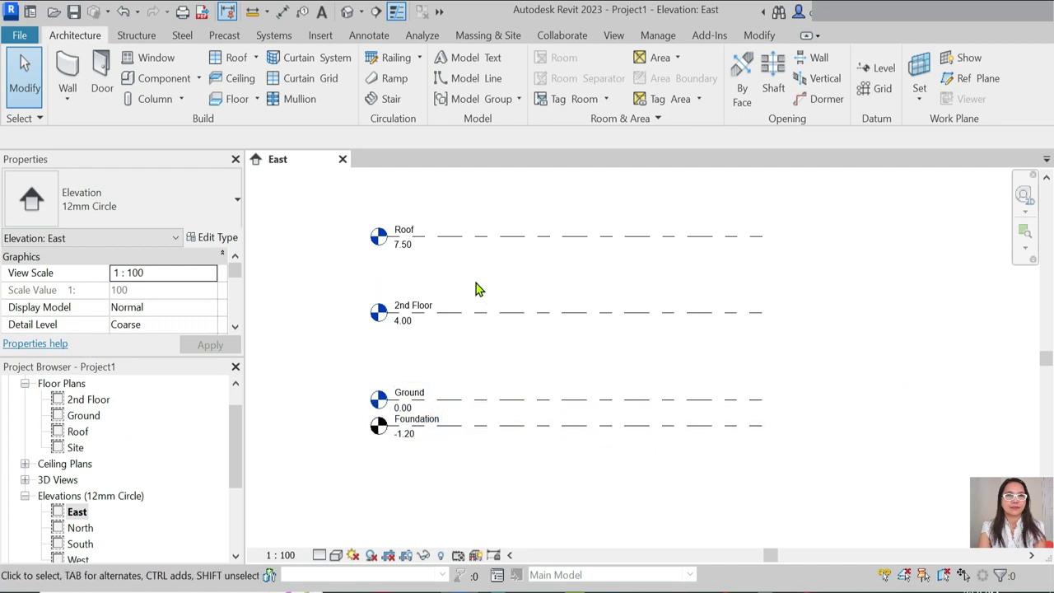
scroll(82, 531, down, 1)
Step: In the North elevation, hide the Roof right-end head and stretch the level ends right
double_click(80, 511)
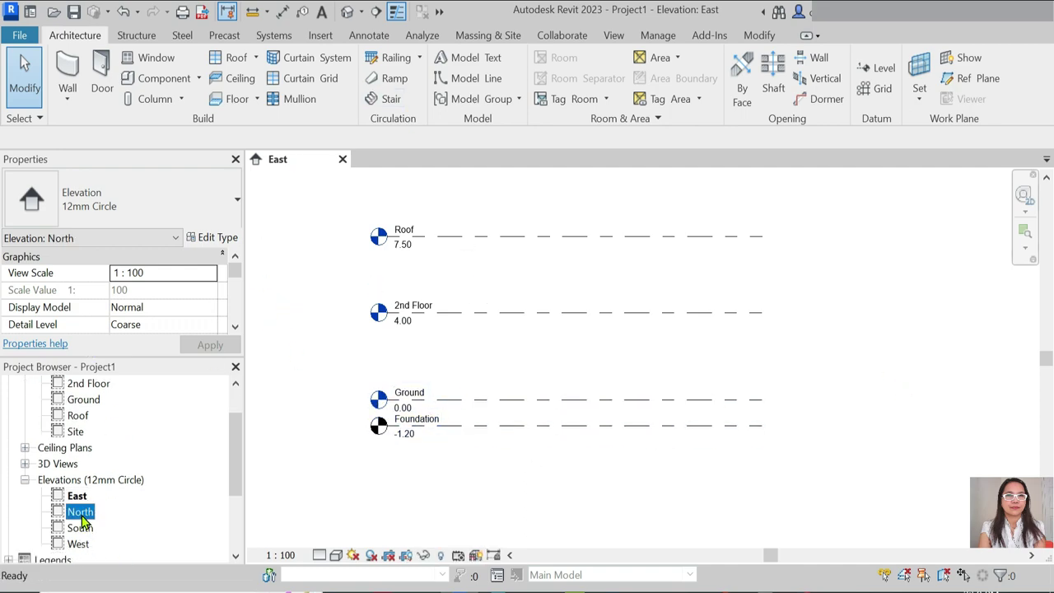
scroll(676, 326, down, 2)
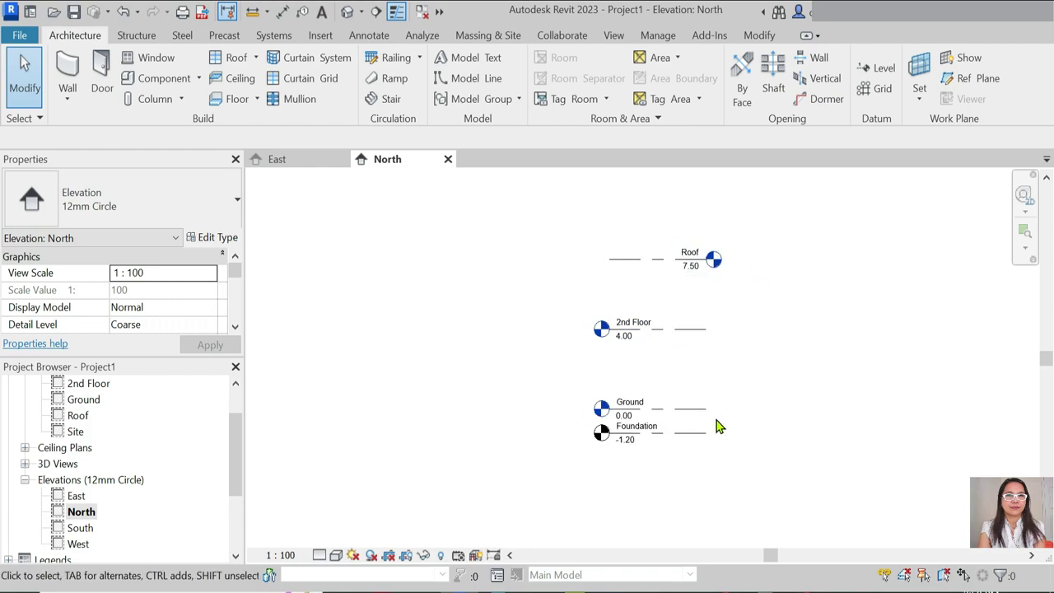
click(684, 259)
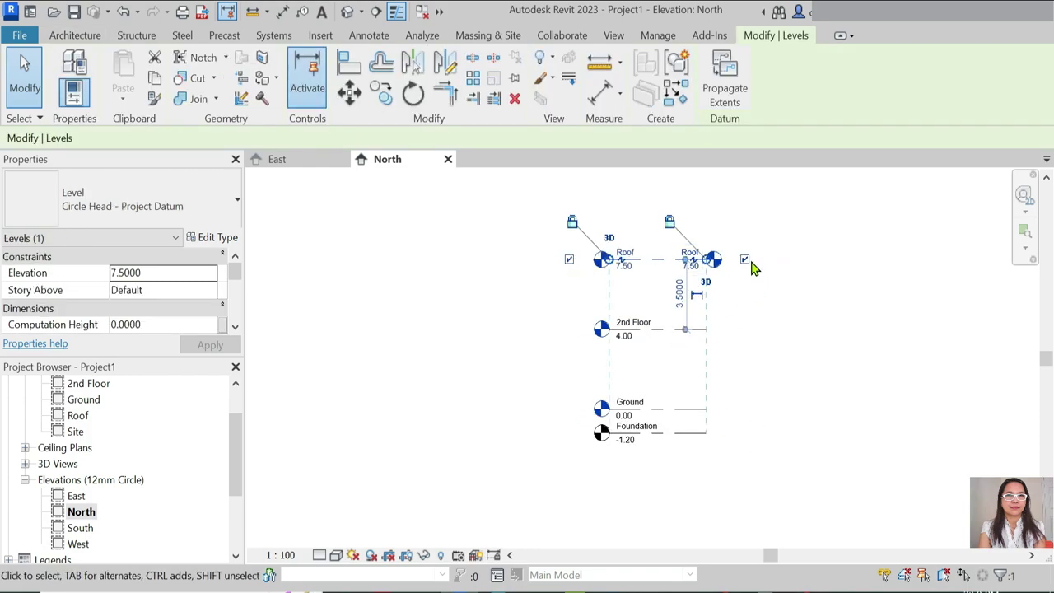
click(858, 353)
click(706, 329)
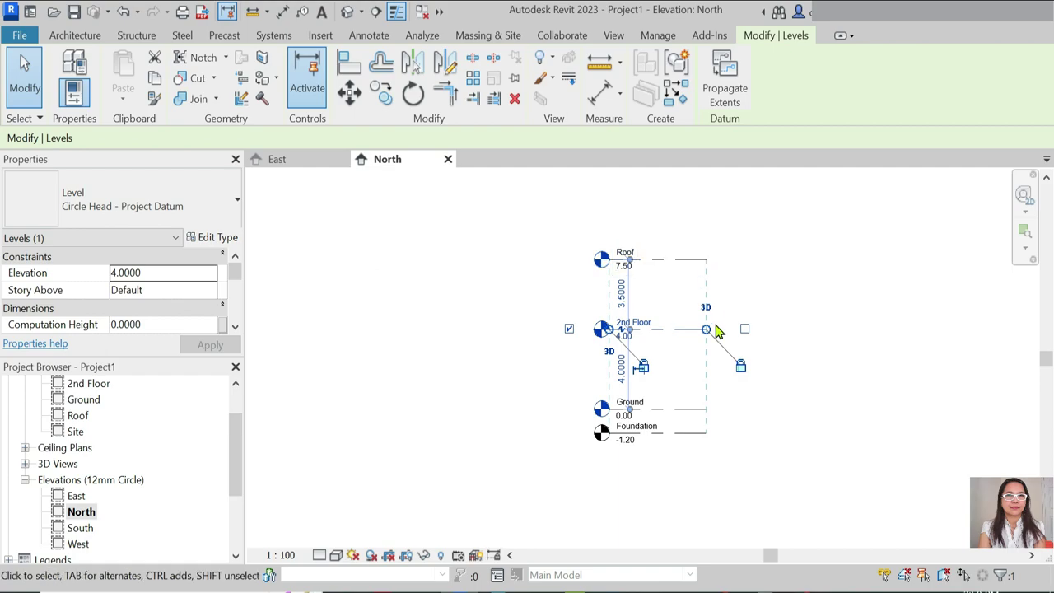
drag(705, 329, 964, 334)
click(885, 202)
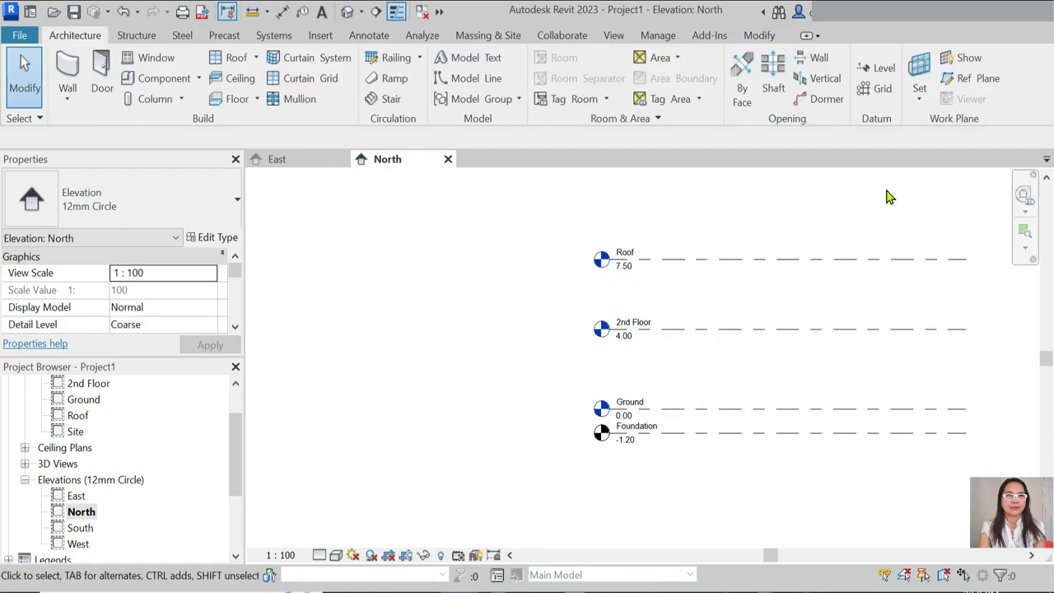
Step: In the South elevation, move the Roof level head to the left end
double_click(80, 528)
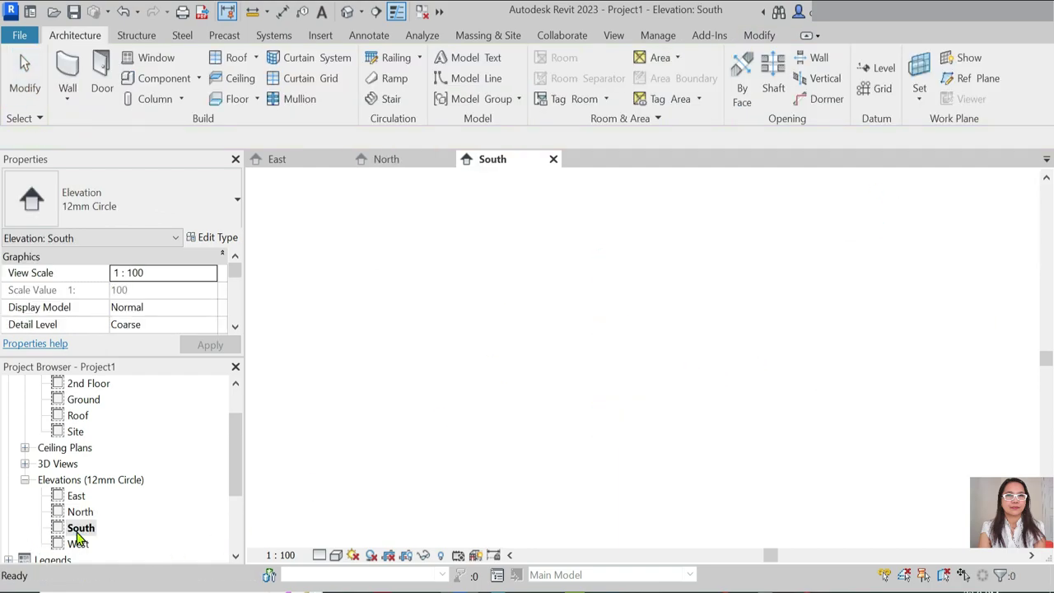
scroll(533, 423, down, 1)
click(794, 258)
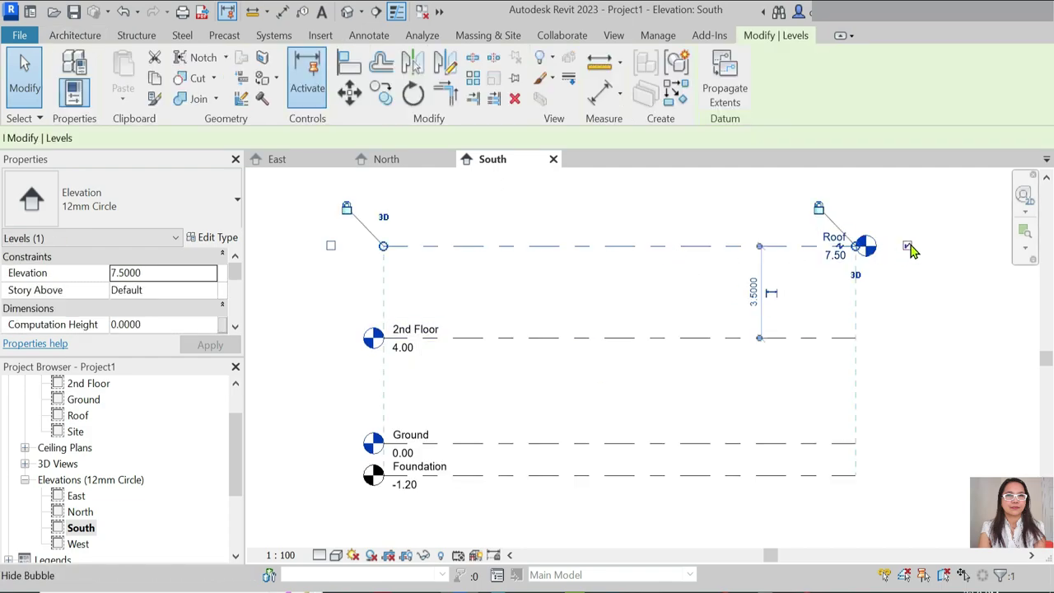
click(907, 245)
click(343, 247)
click(374, 254)
click(330, 245)
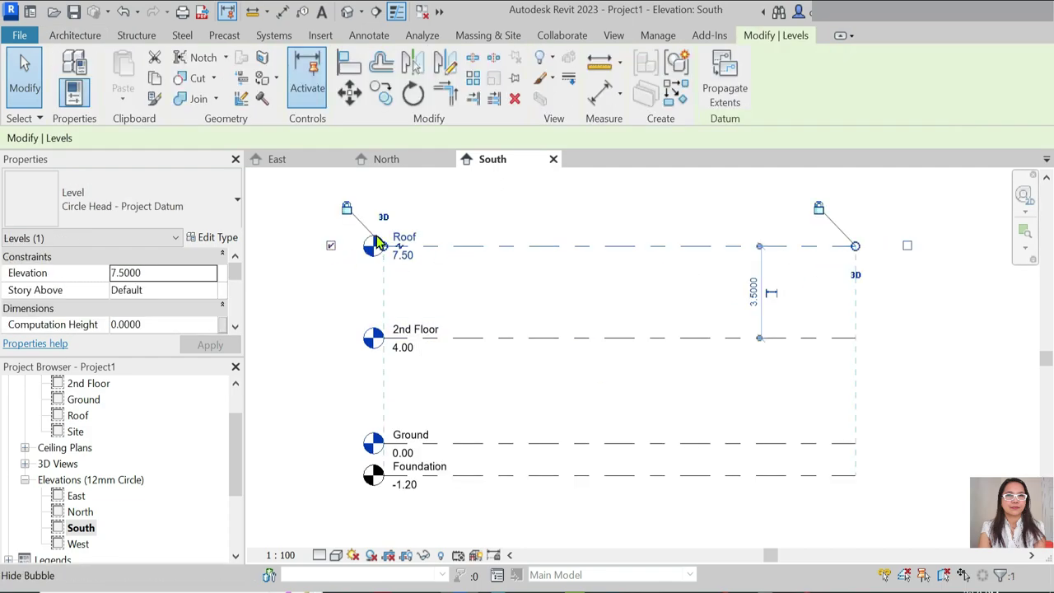
key(Escape)
scroll(109, 500, down, 1)
Step: In the West elevation, move the Roof level head to the left end
double_click(82, 511)
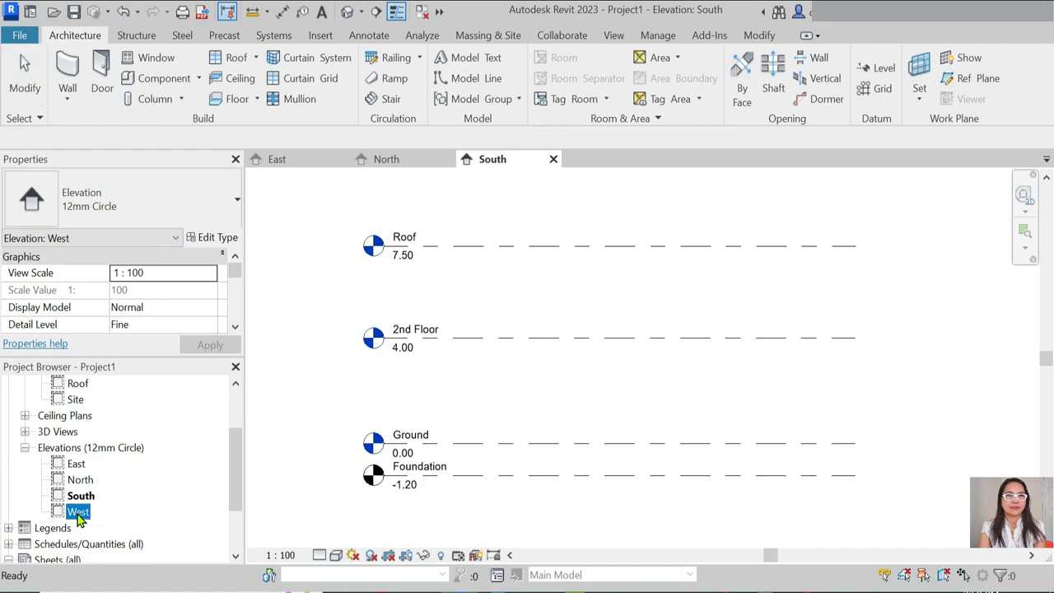
click(790, 245)
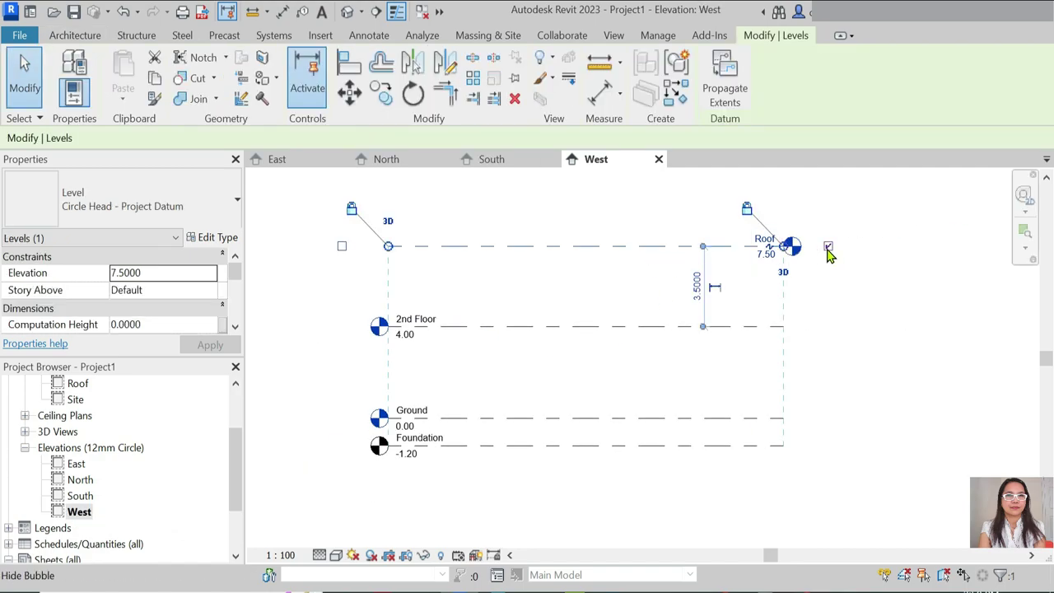
click(828, 247)
click(342, 247)
scroll(380, 249, up, 3)
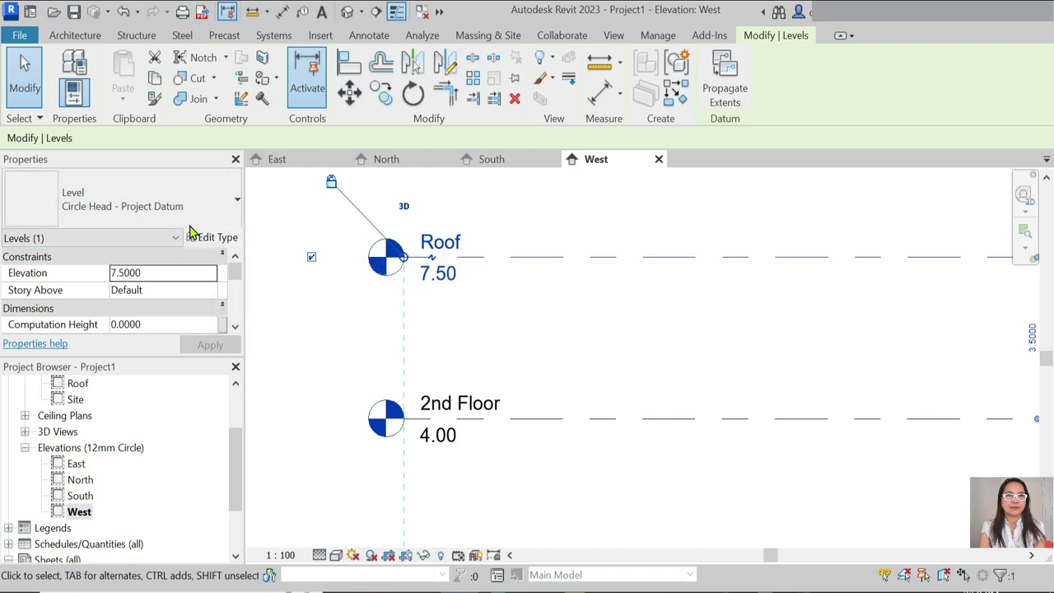
click(216, 241)
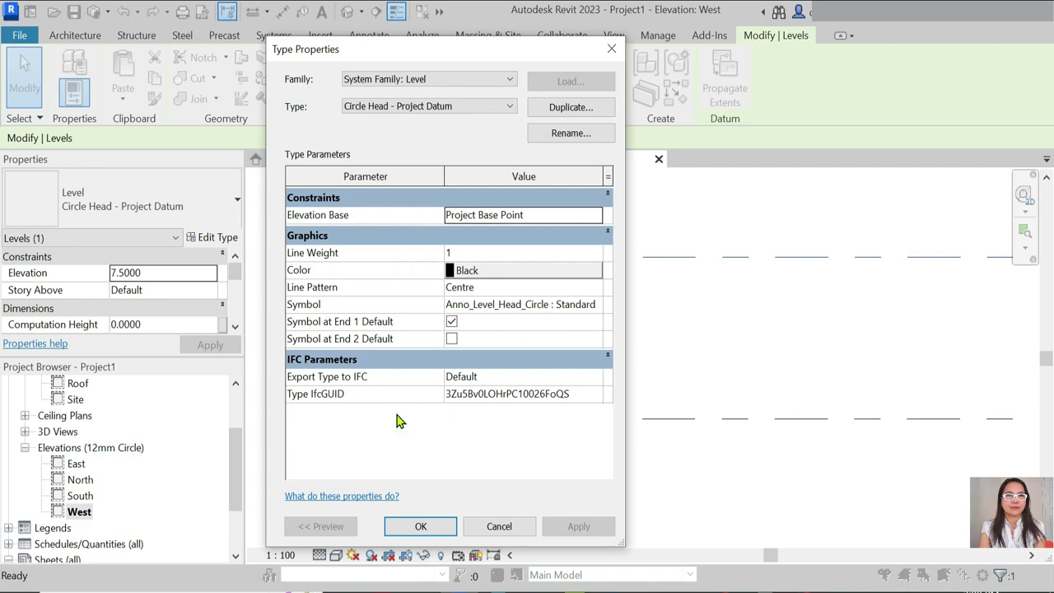
click(575, 305)
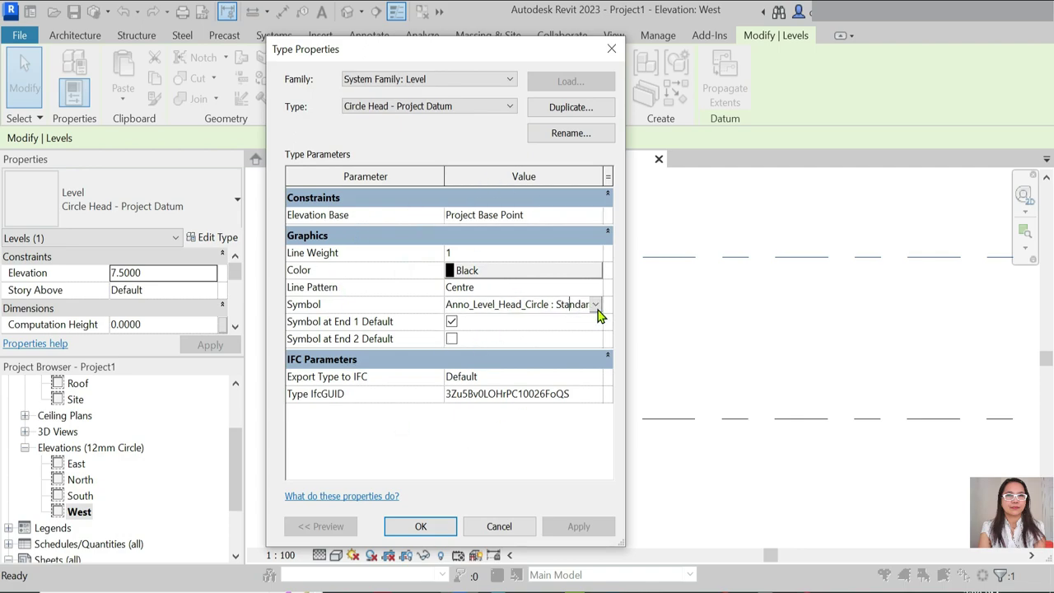
click(596, 305)
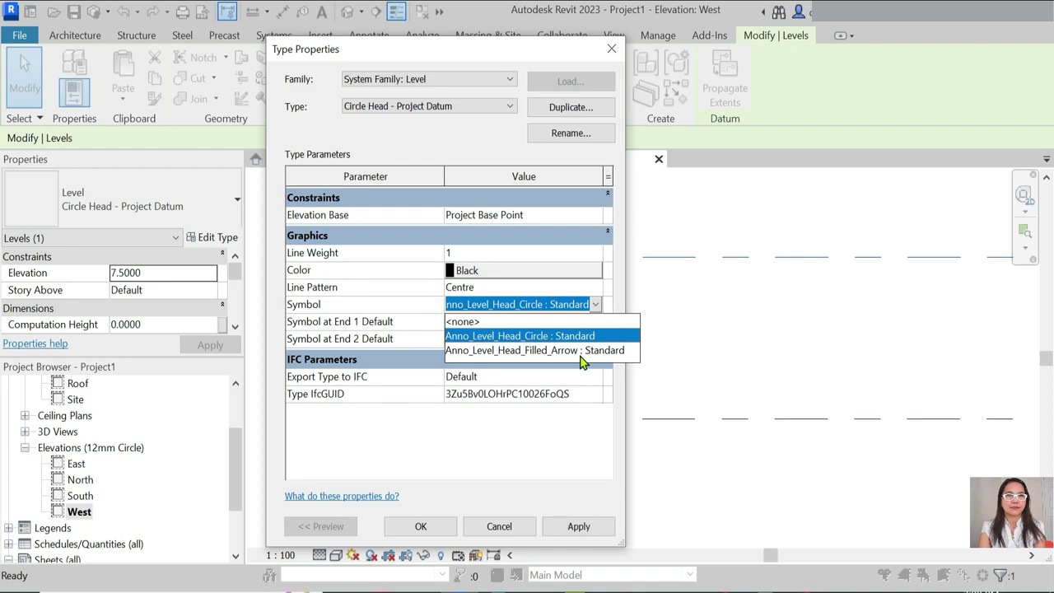
click(494, 321)
click(419, 526)
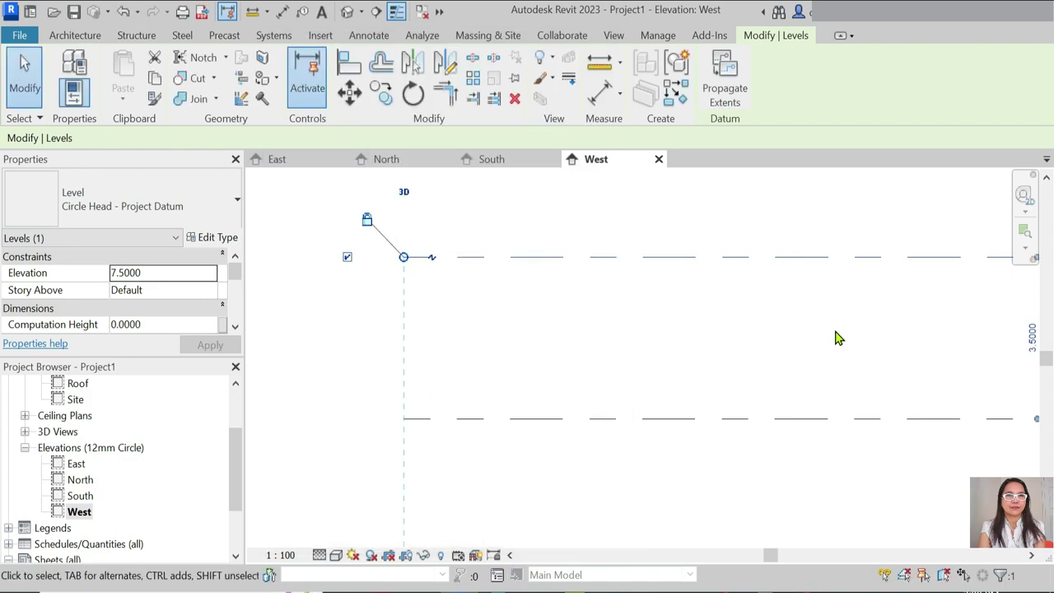
scroll(597, 287, down, 2)
scroll(499, 272, up, 2)
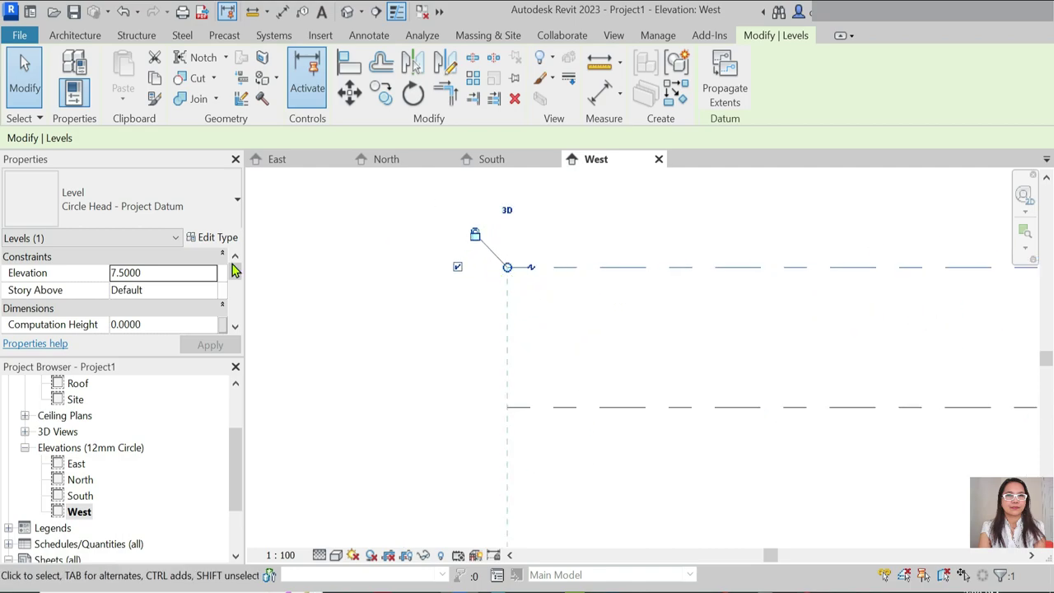
click(213, 239)
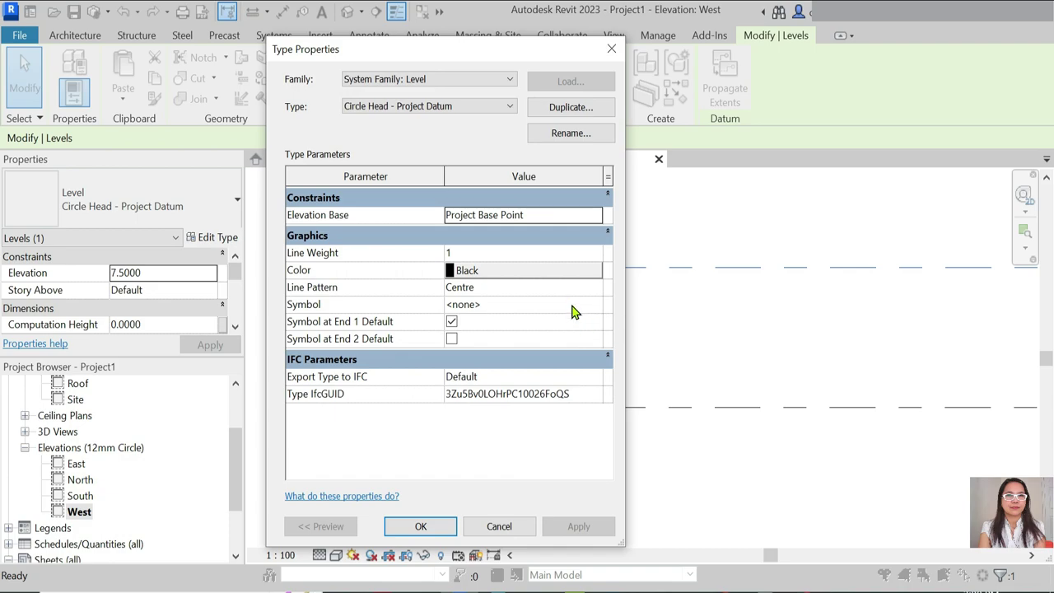
click(574, 312)
click(595, 304)
click(535, 349)
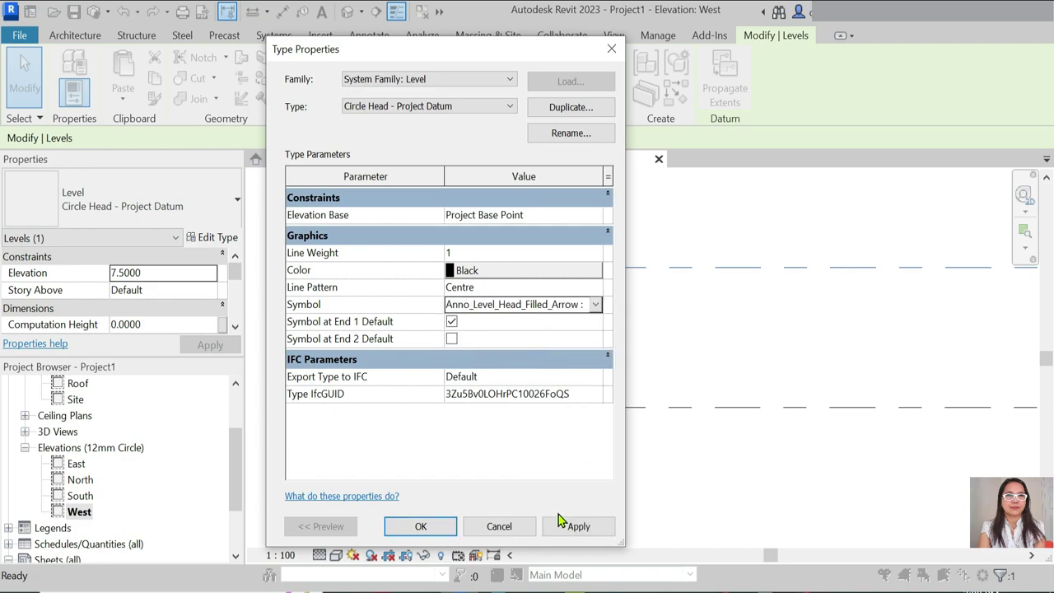
click(444, 526)
scroll(562, 254, up, 4)
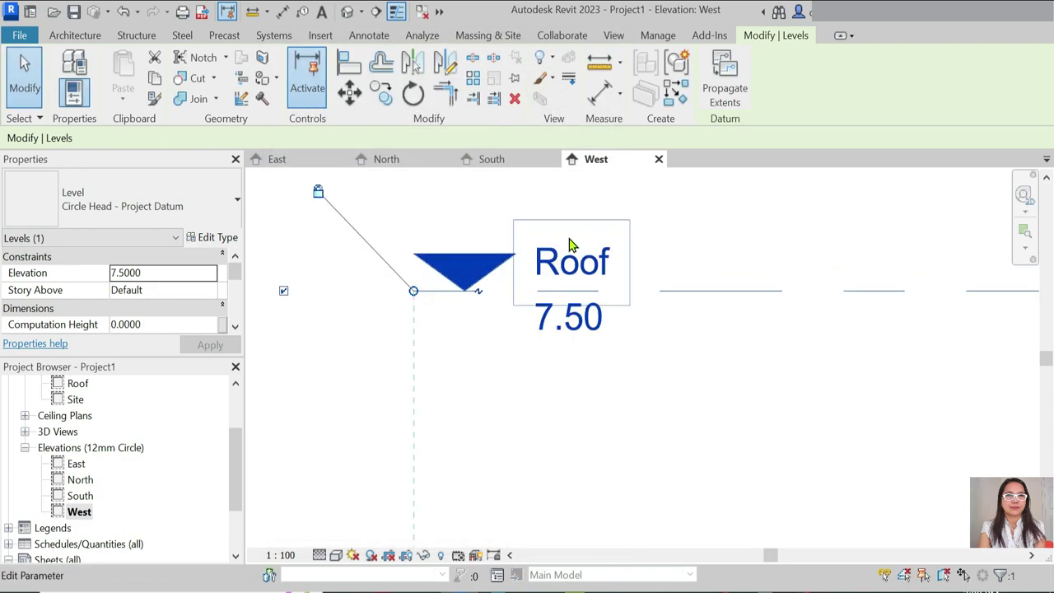
click(226, 237)
click(594, 304)
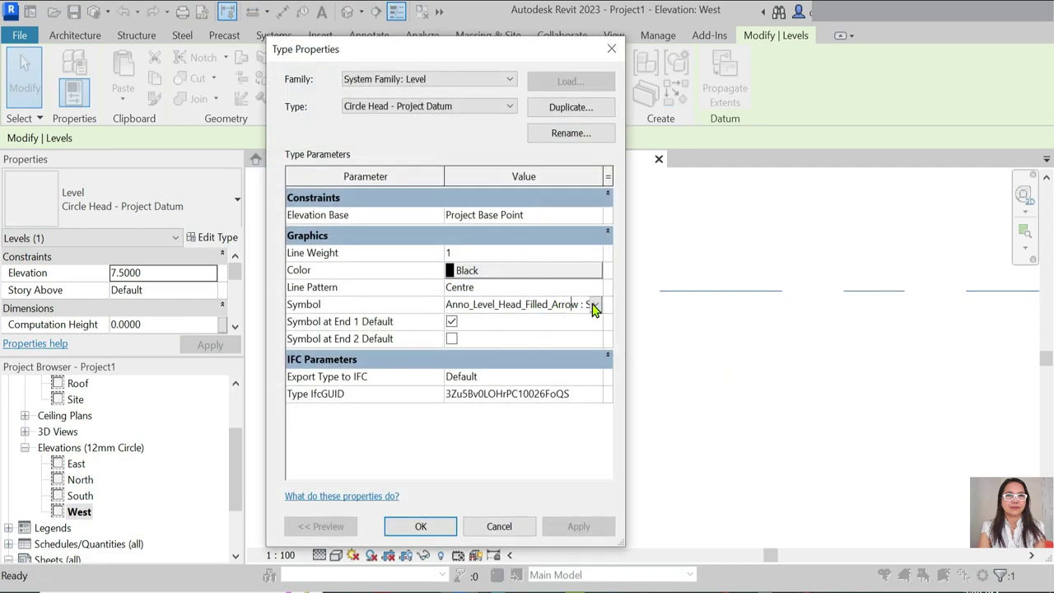
click(595, 305)
click(569, 332)
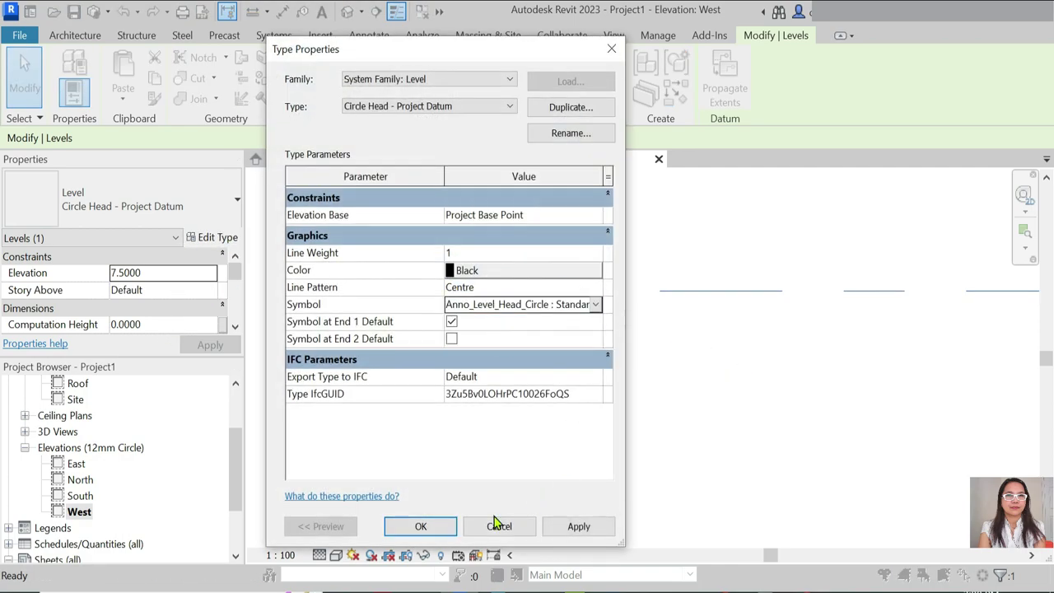
click(408, 523)
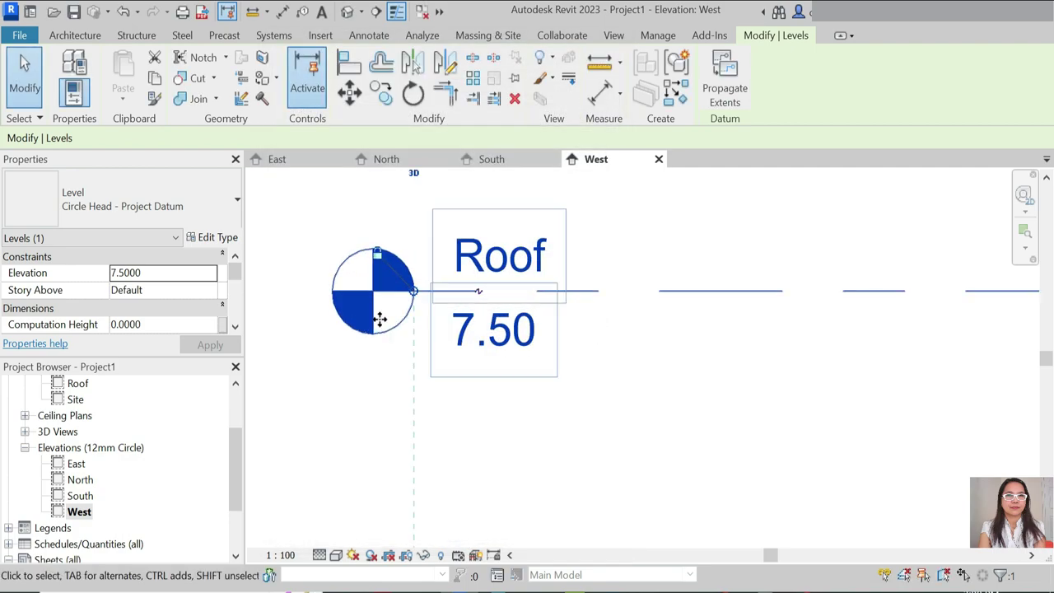
scroll(380, 320, down, 2)
scroll(485, 353, down, 1)
Step: Open the Ground floor plan and rename it 01-Ground, including its level
click(490, 353)
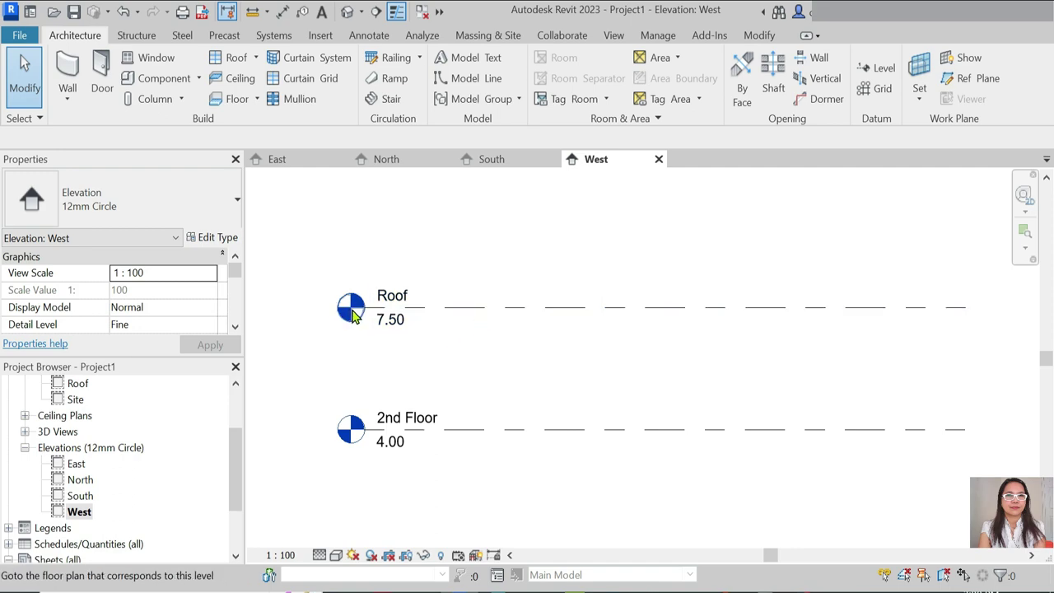
scroll(525, 294, down, 4)
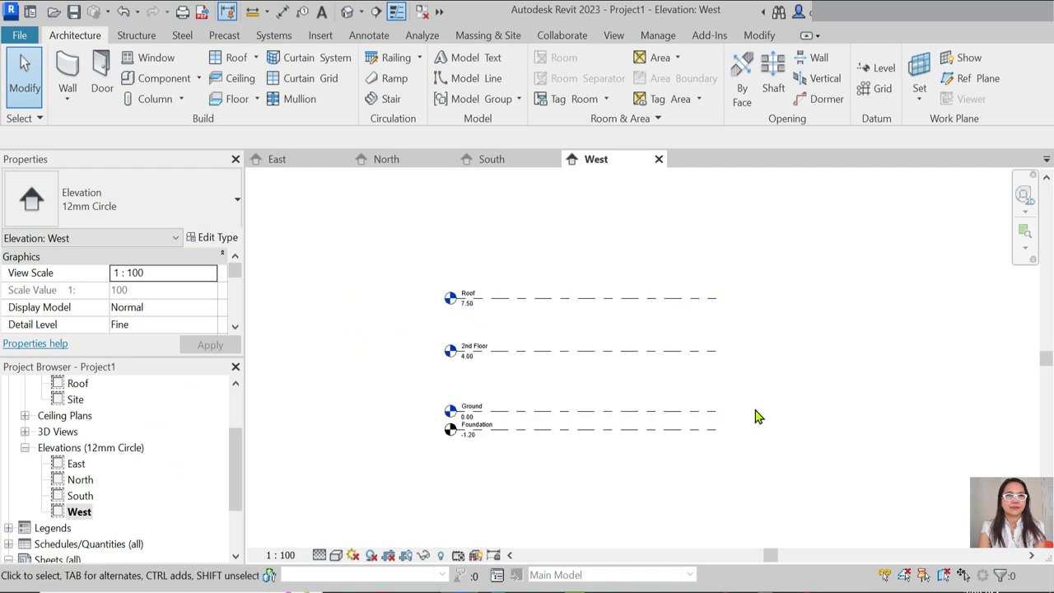
scroll(542, 338, up, 2)
scroll(83, 463, up, 3)
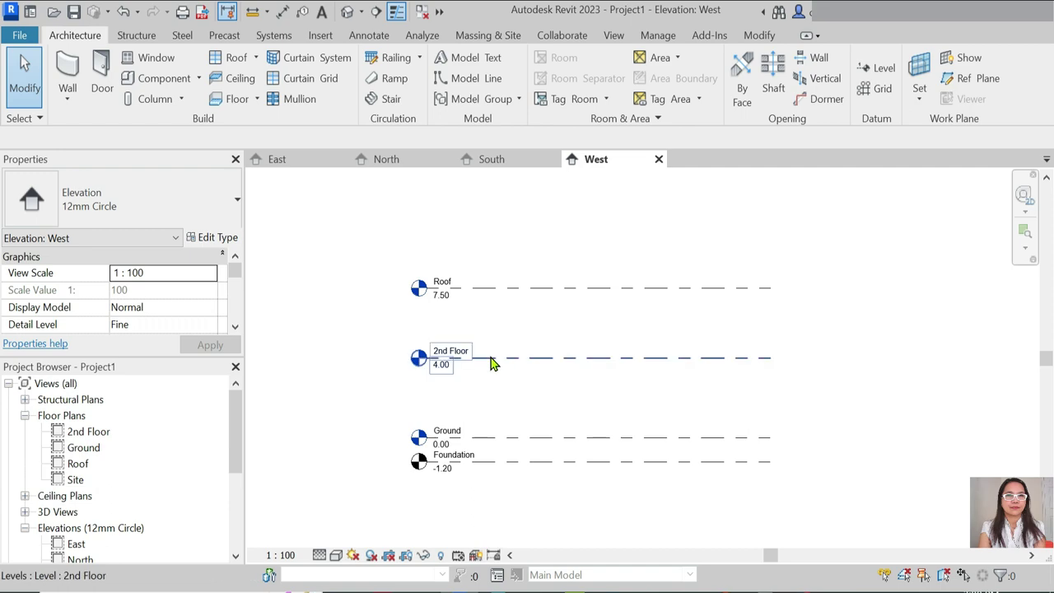
double_click(83, 448)
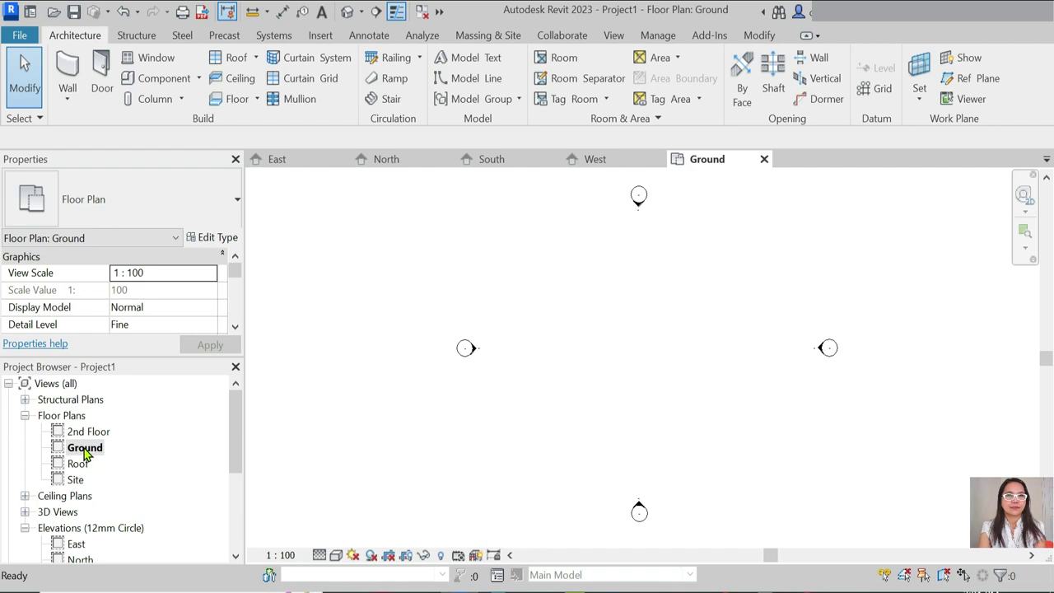
right_click(85, 454)
click(165, 358)
text(01-)
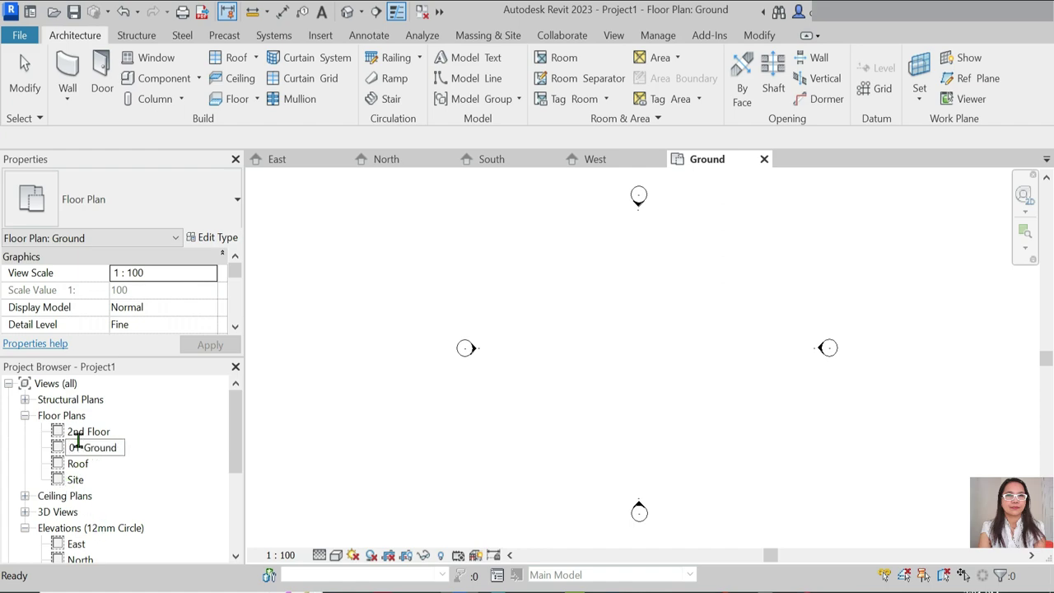
key(Return)
click(588, 312)
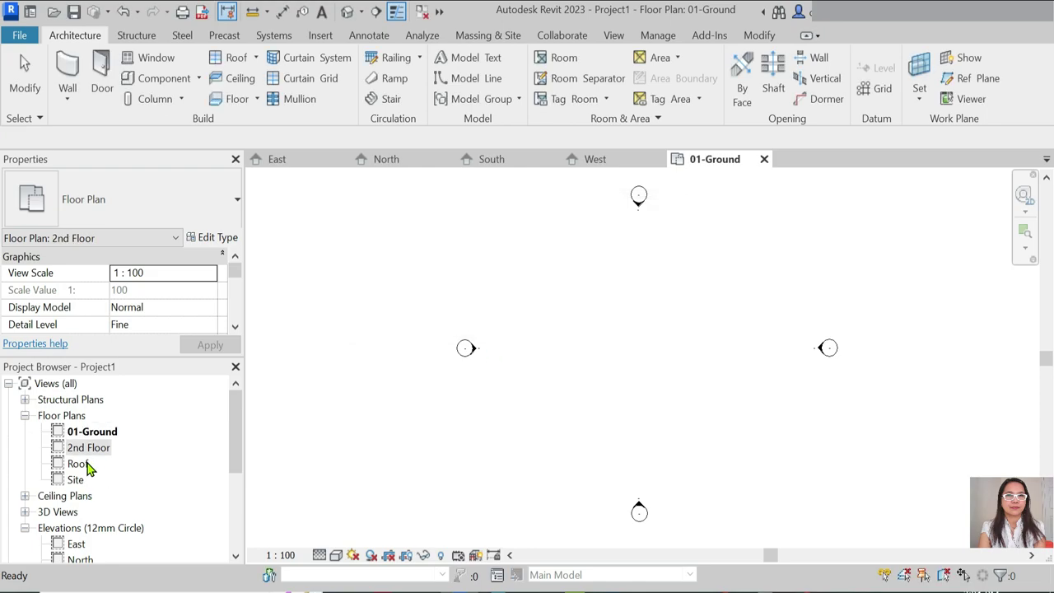
Step: Rename the 2nd Floor plan to 02-2nd Floor
right_click(84, 450)
click(157, 289)
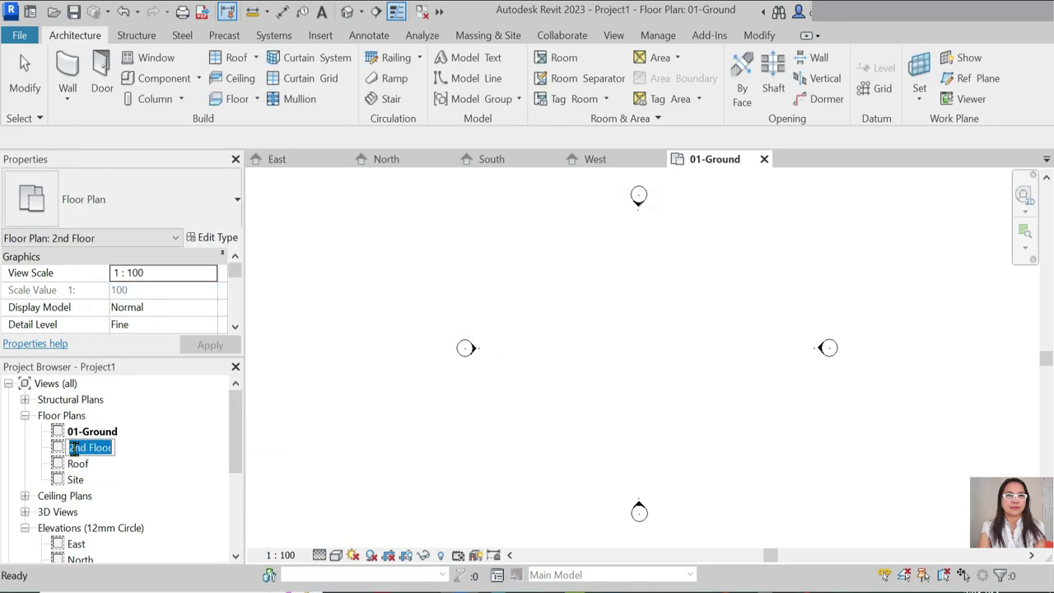
key(Home)
text(02-)
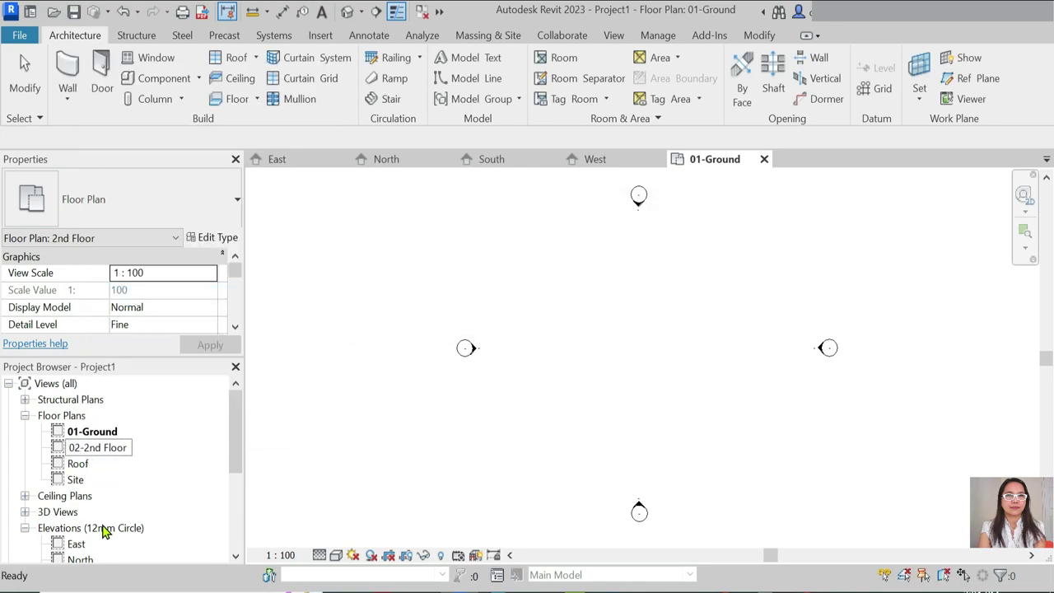
key(Return)
click(587, 313)
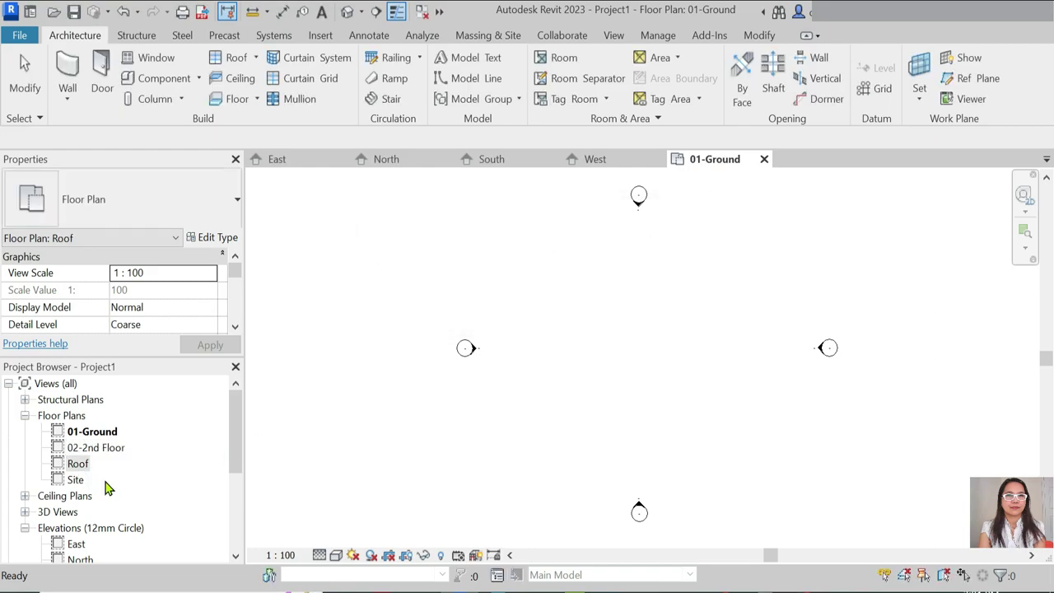
Step: Rename the Roof plan to 03-Roof
right_click(76, 464)
click(116, 315)
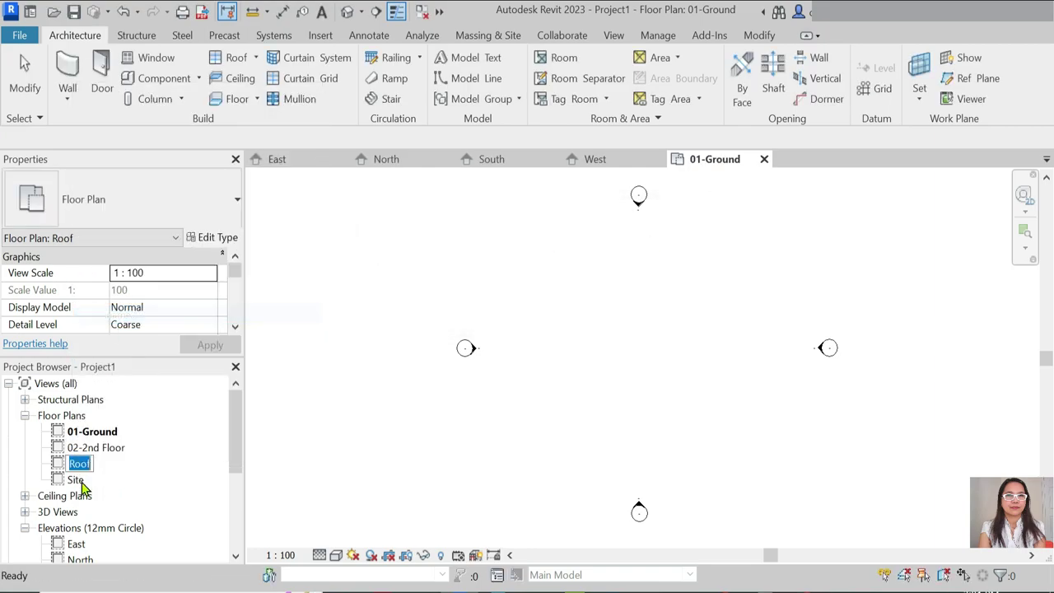
click(66, 462)
text(03-)
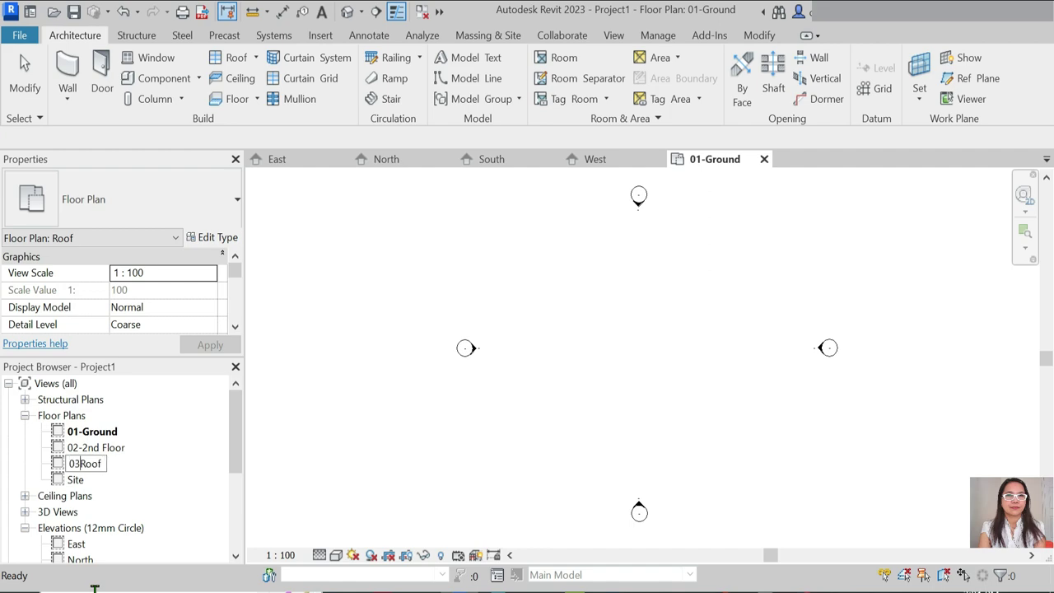
key(Return)
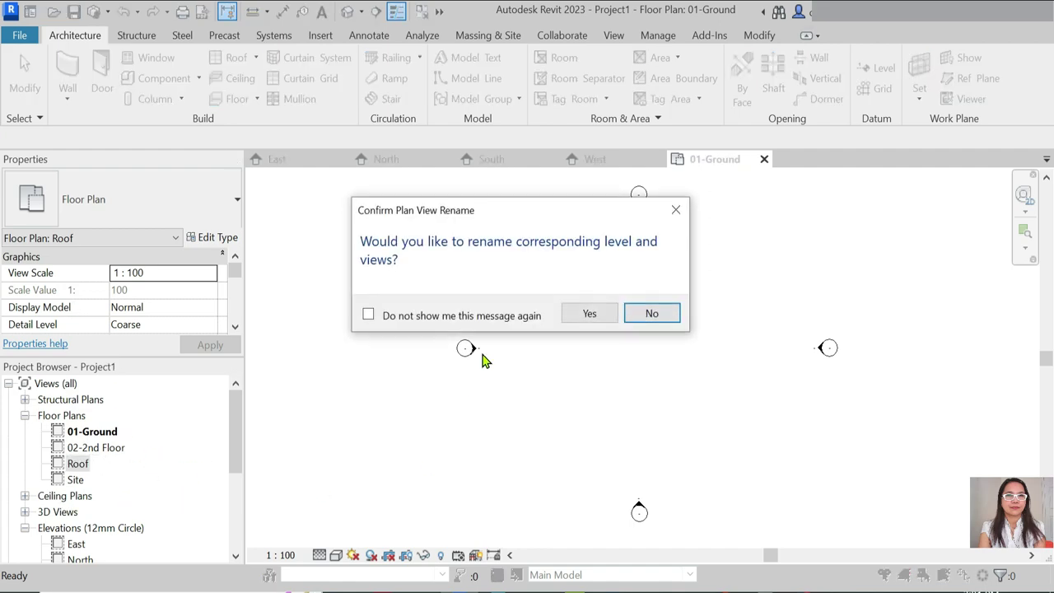
click(586, 312)
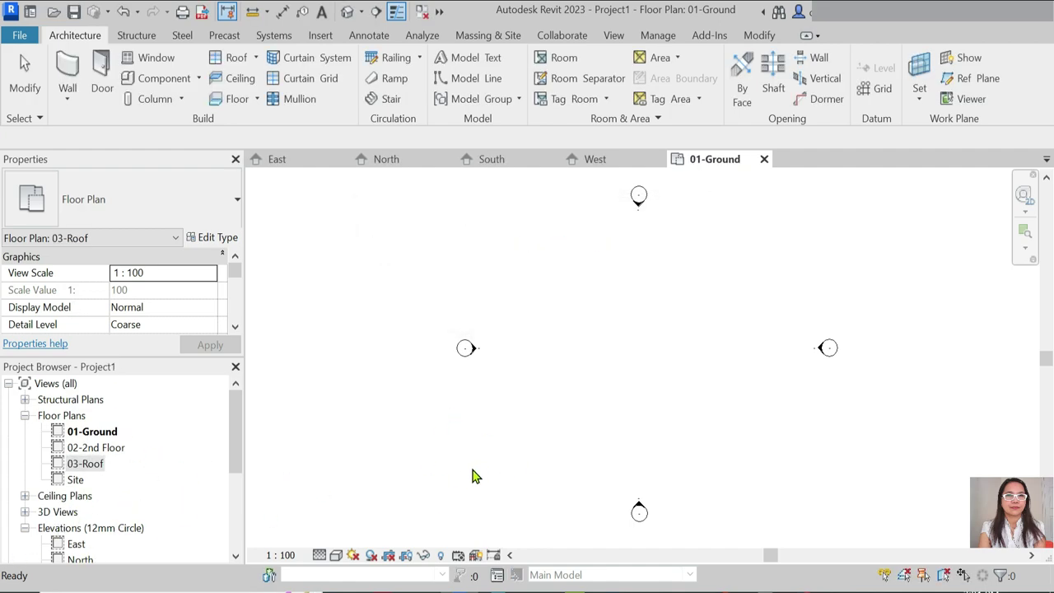
scroll(451, 366, down, 2)
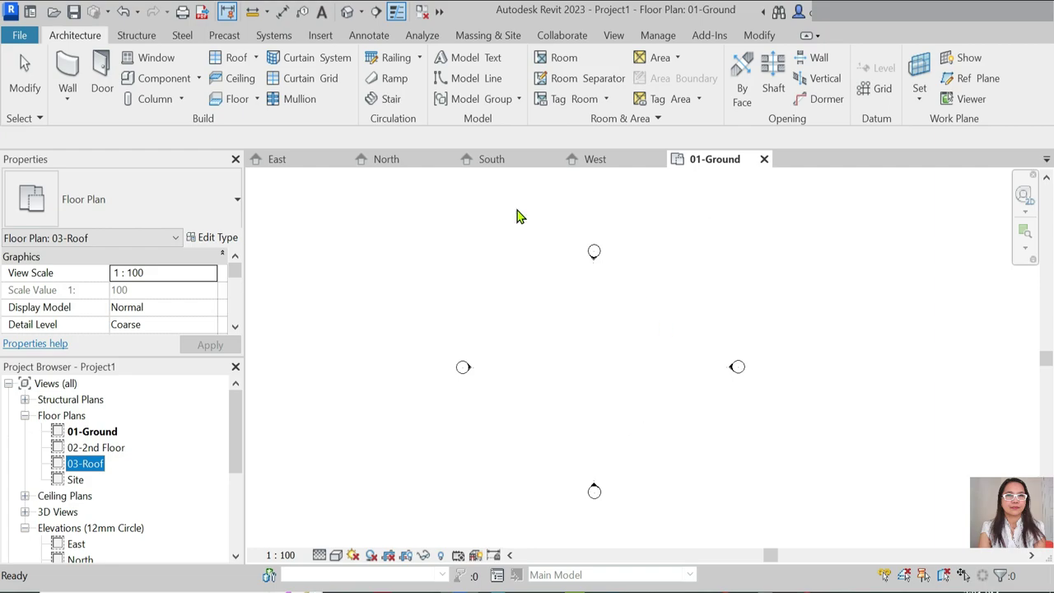
Step: Turn off the Elevations annotation category in 01-Ground and close all other open views
click(569, 334)
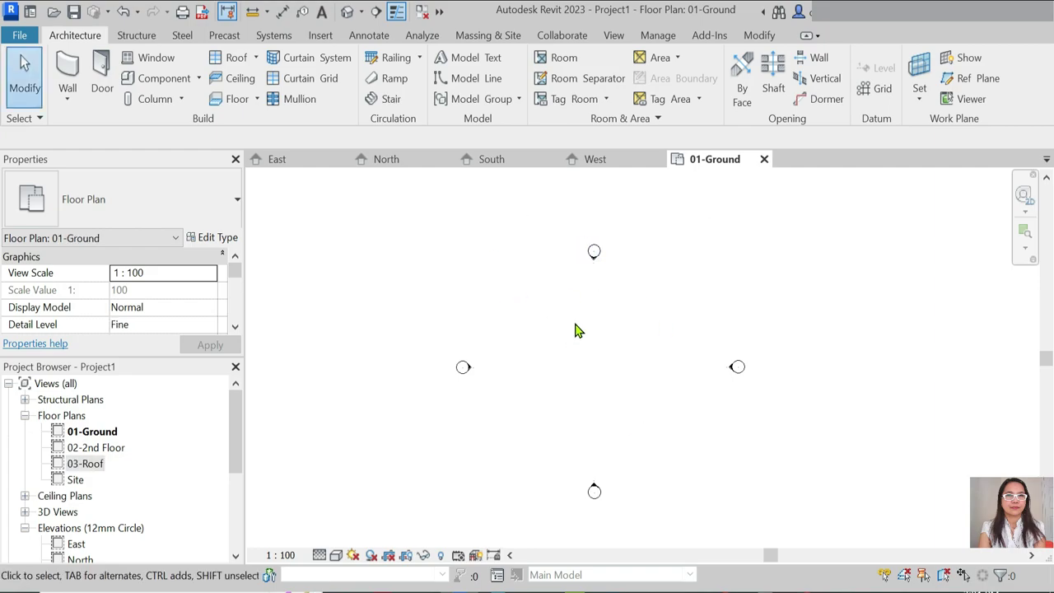
key(v)
key(v)
click(346, 78)
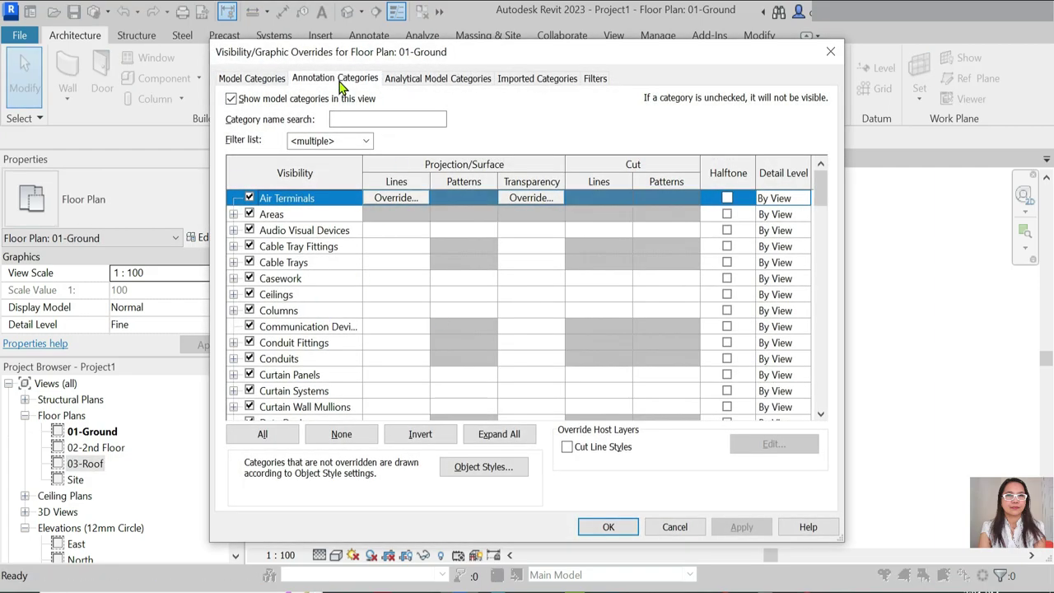
scroll(290, 374, down, 2)
scroll(284, 392, down, 3)
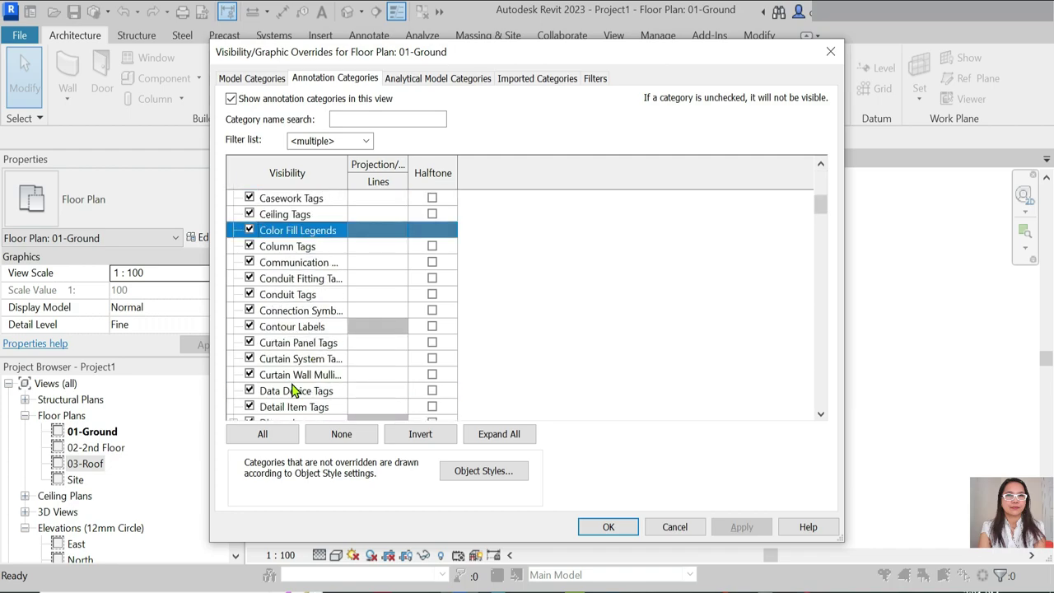
scroll(276, 394, down, 4)
click(273, 390)
scroll(265, 399, down, 1)
click(255, 376)
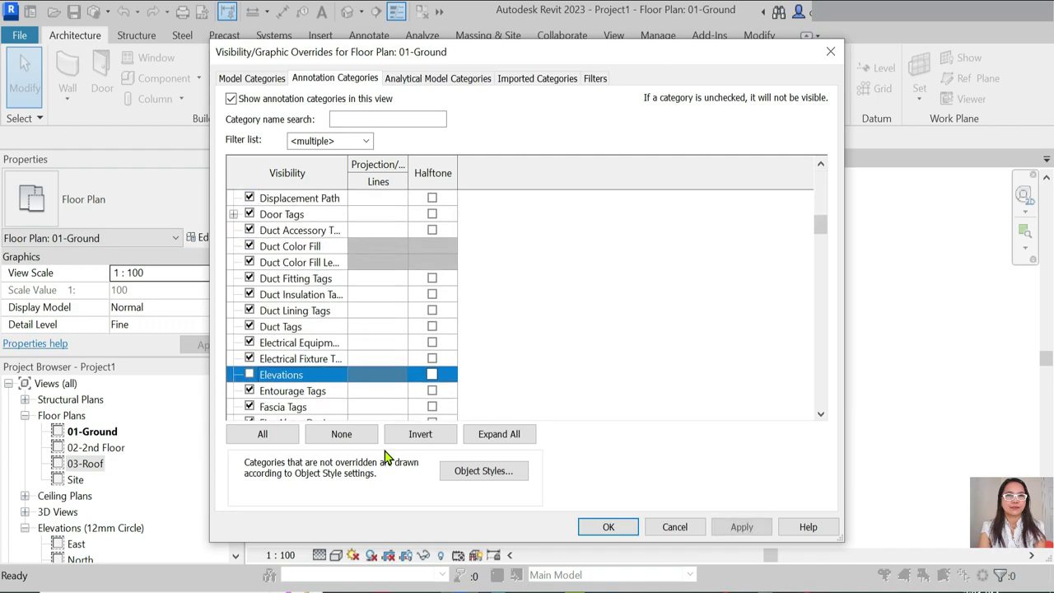
click(675, 527)
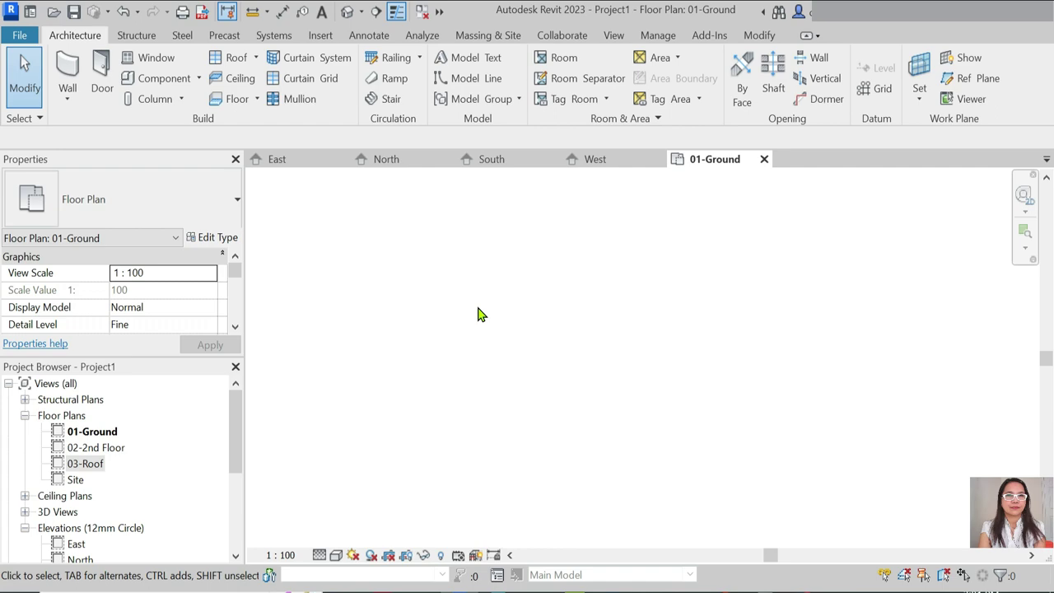
click(420, 11)
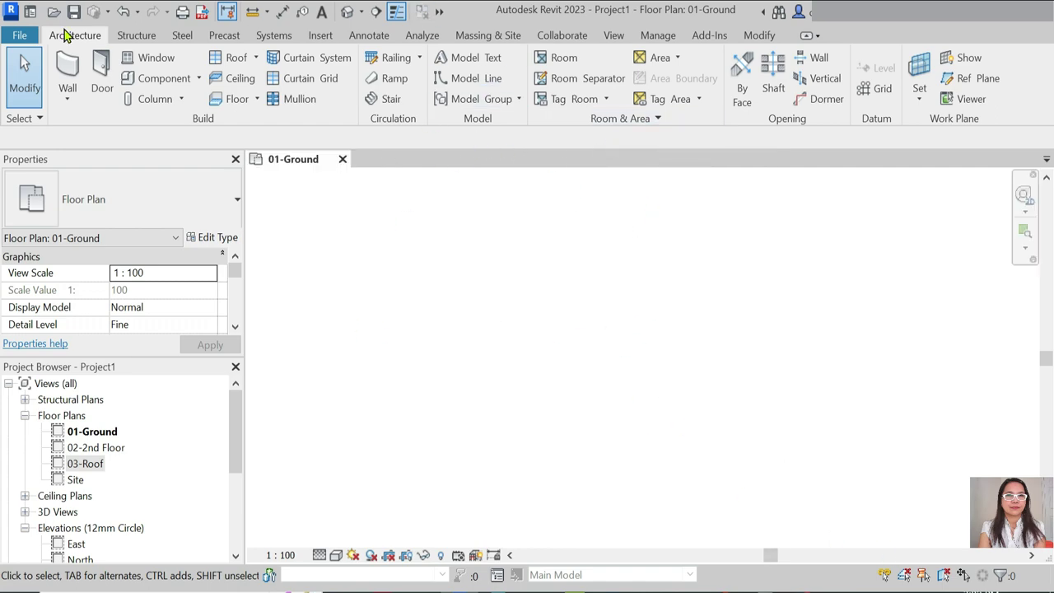
Step: Draw vertical grid line 1 in the 01-Ground plan, keeping its label as 1
click(877, 82)
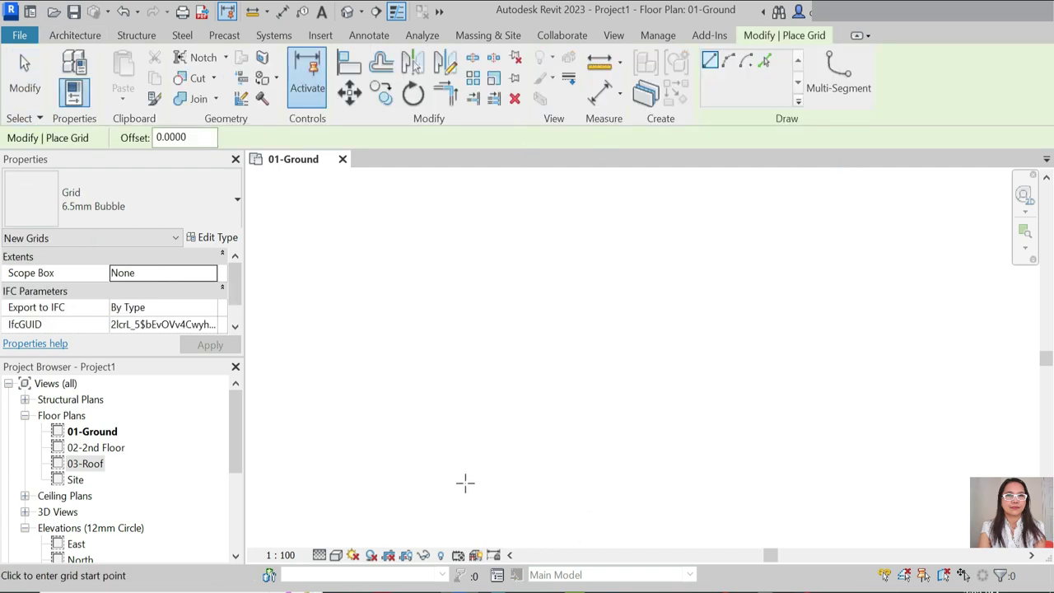
click(455, 239)
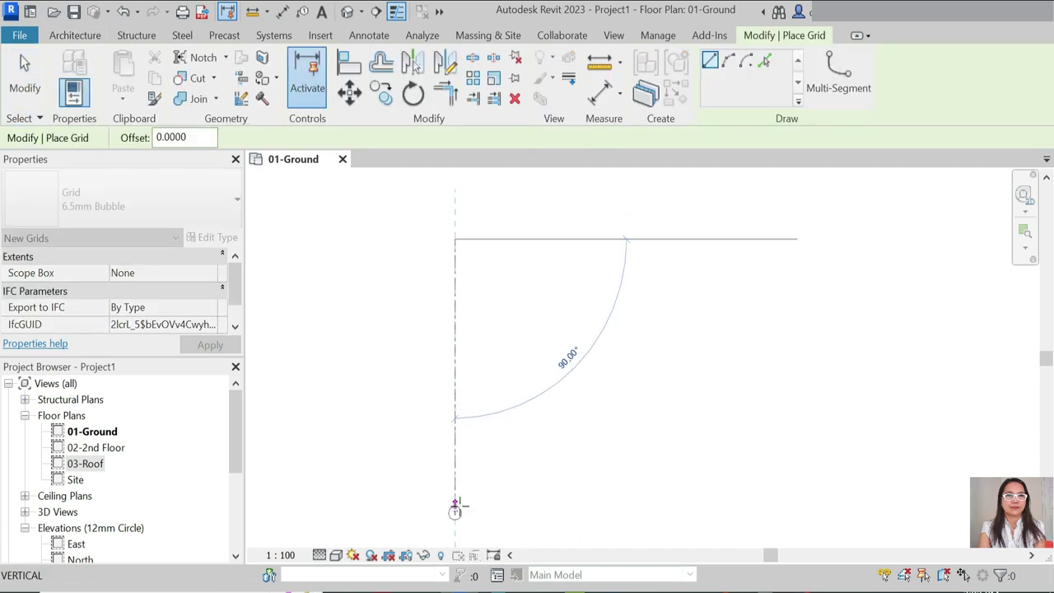
click(455, 504)
scroll(464, 471, up, 2)
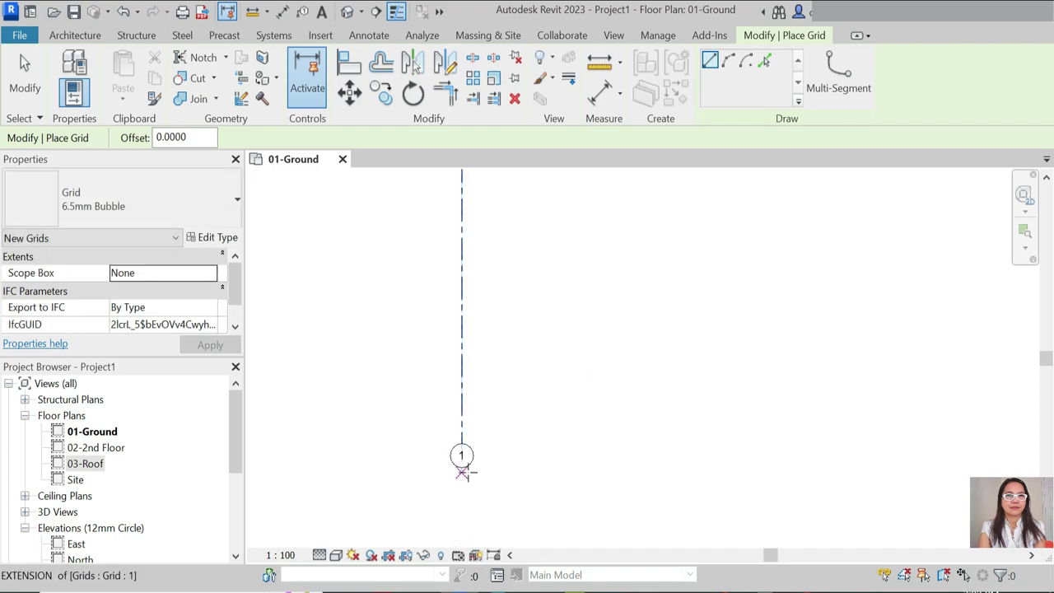
scroll(463, 453, down, 2)
key(Escape)
key(Escape)
click(461, 264)
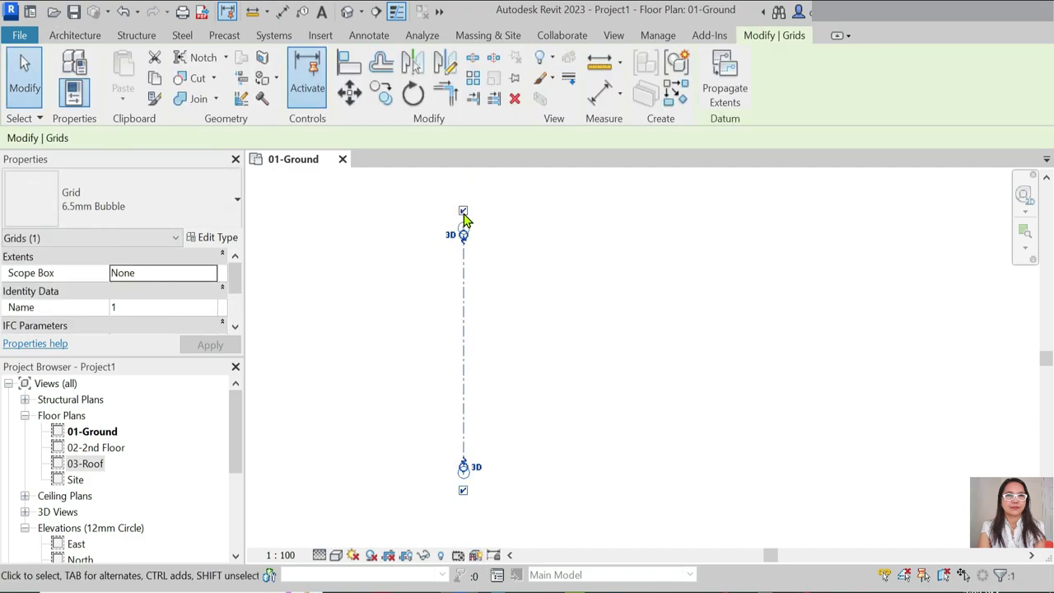
click(493, 504)
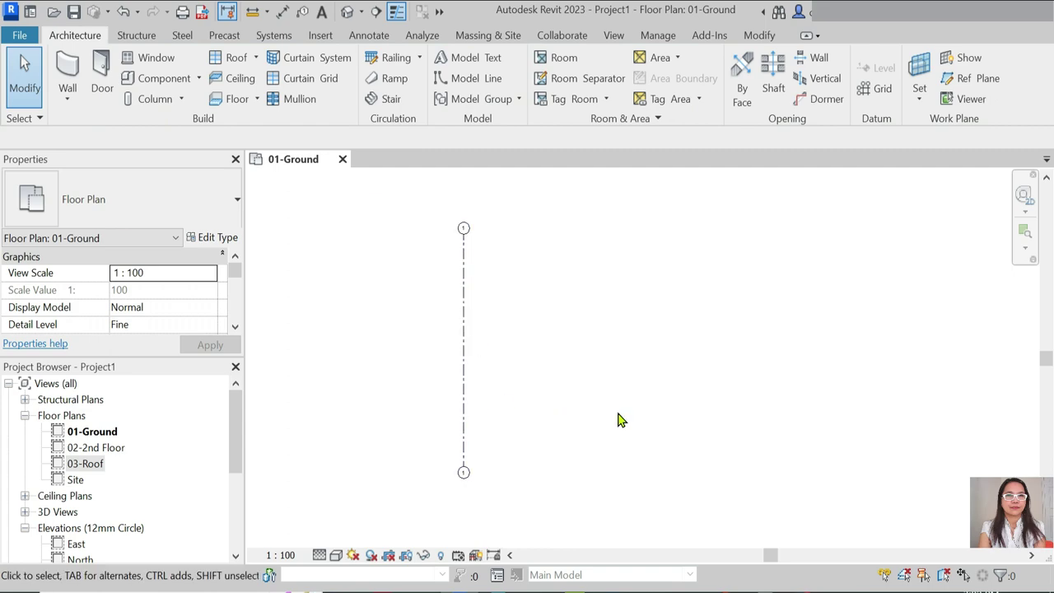
click(462, 287)
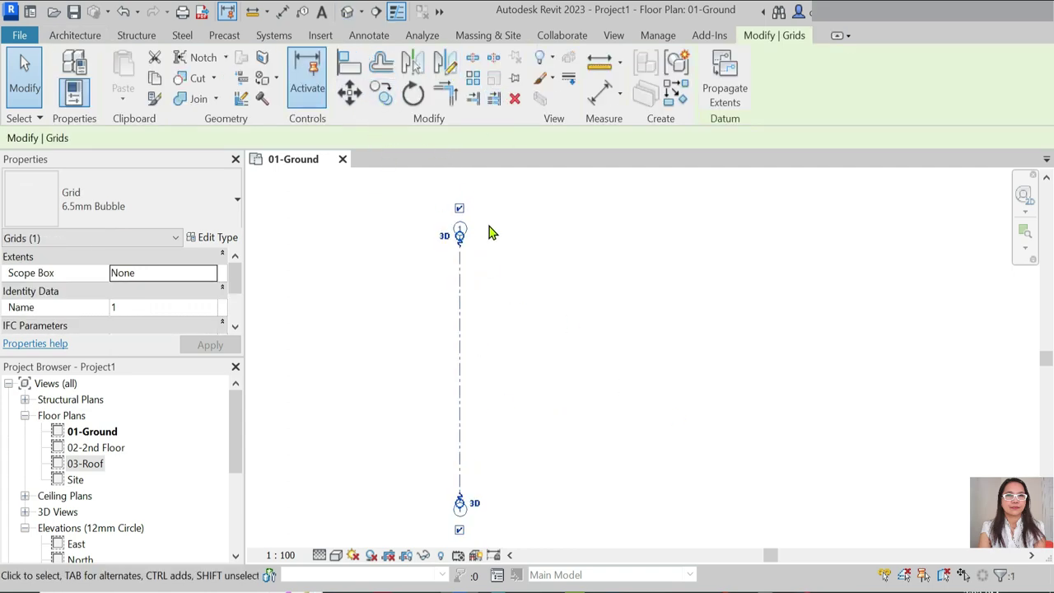
scroll(477, 226, up, 5)
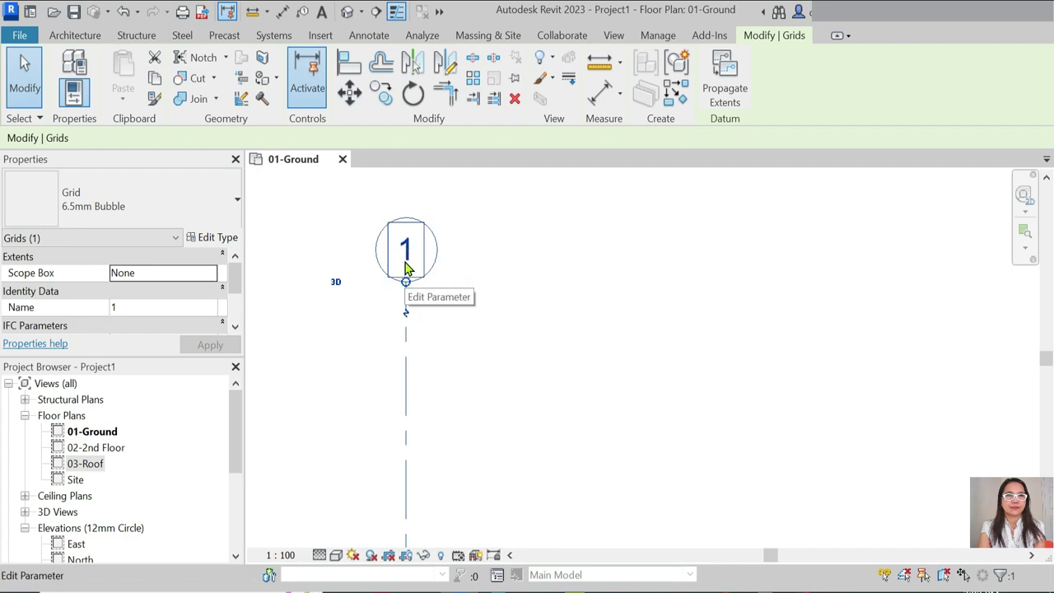
click(406, 258)
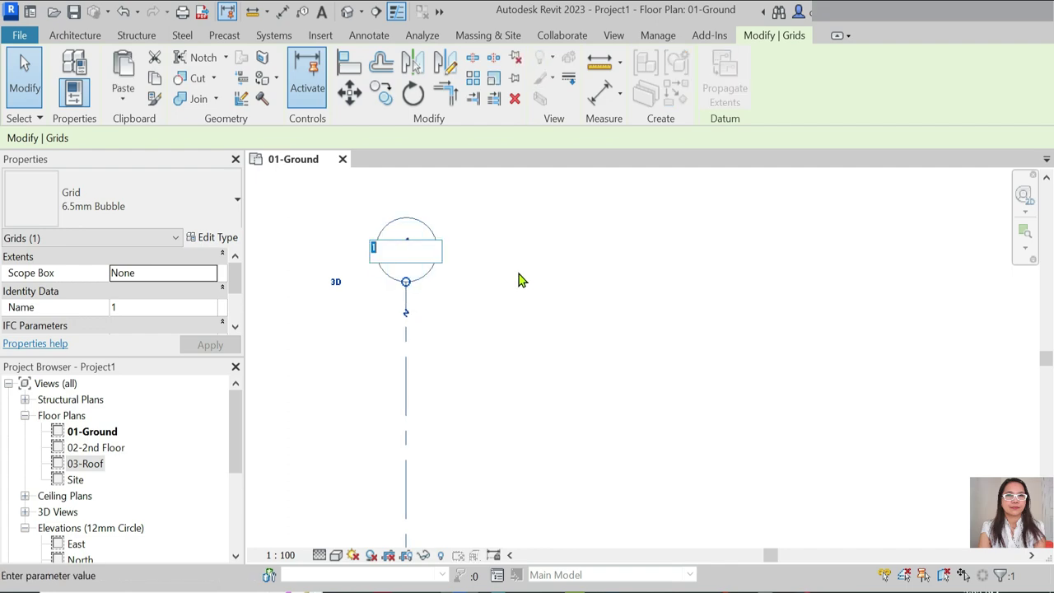
key(Return)
scroll(423, 227, down, 2)
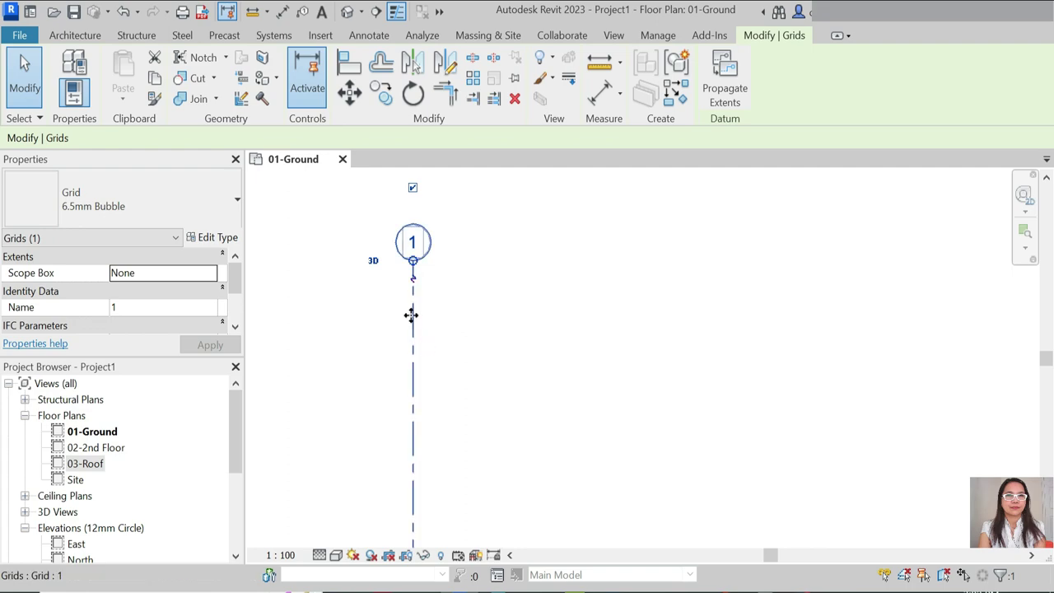
Step: Copy grid 1 three times to the right to create grids 2, 3 and 4
click(388, 92)
click(413, 261)
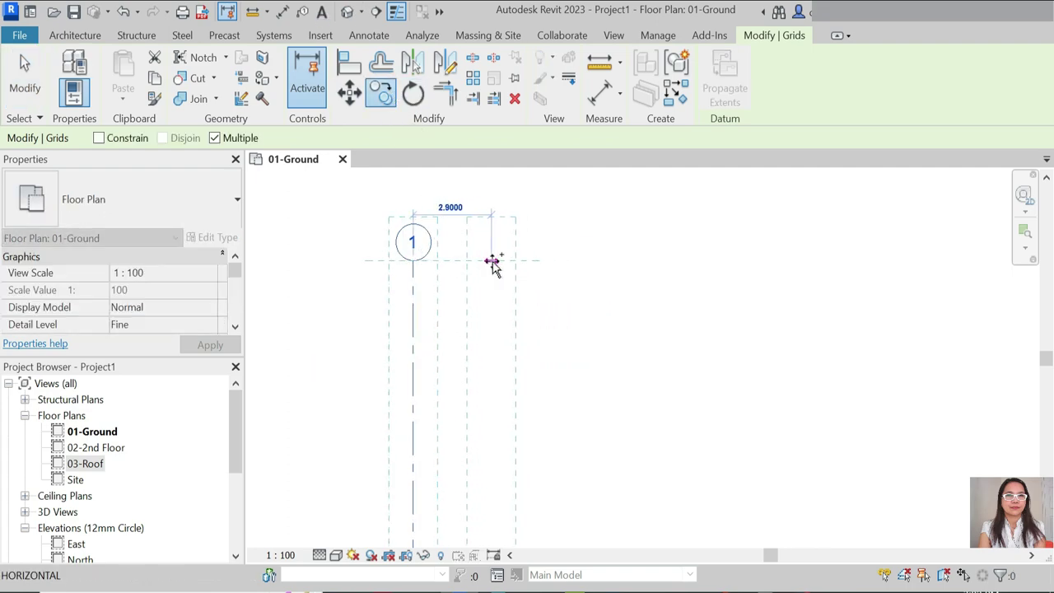
click(495, 262)
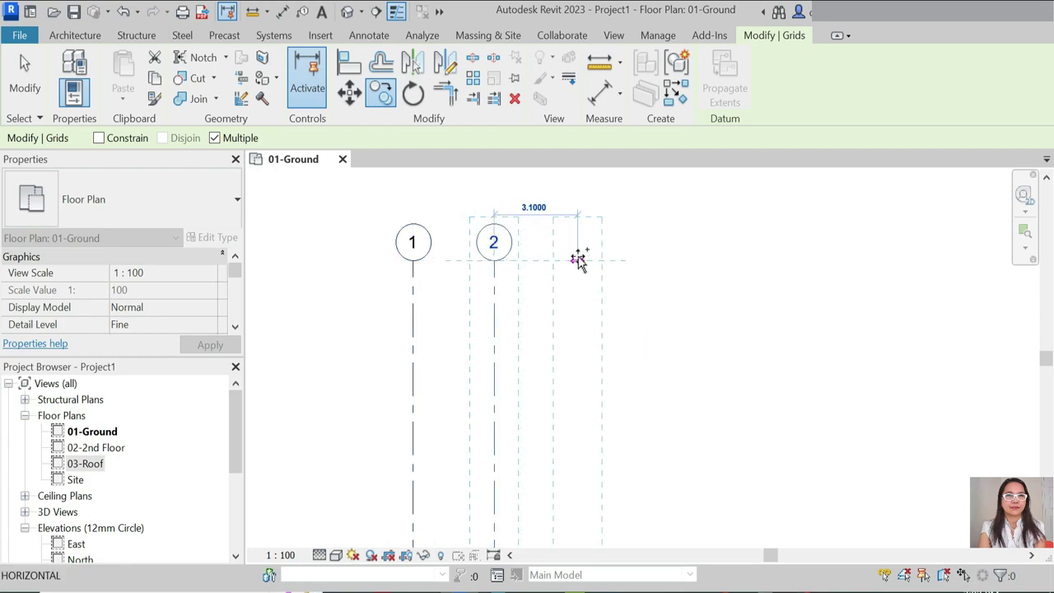
click(575, 262)
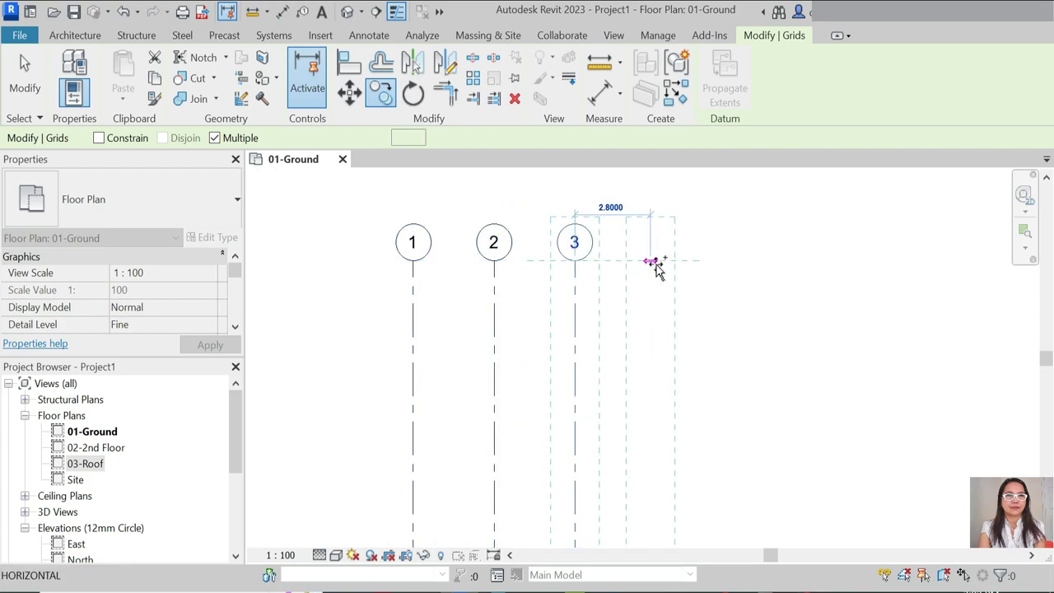
click(746, 277)
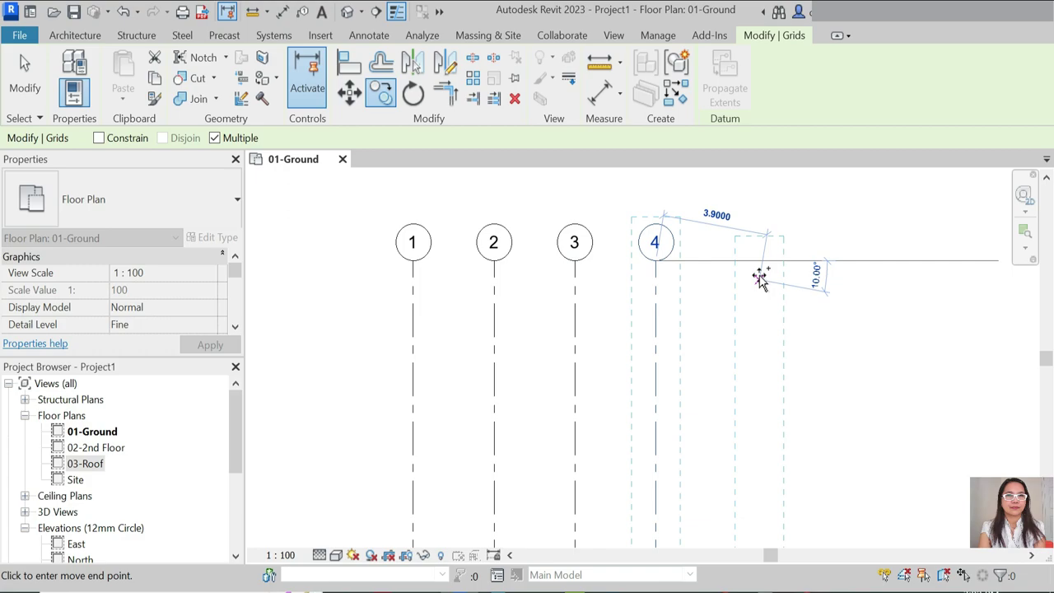
key(Escape)
key(Escape)
scroll(593, 235, down, 2)
scroll(625, 325, down, 2)
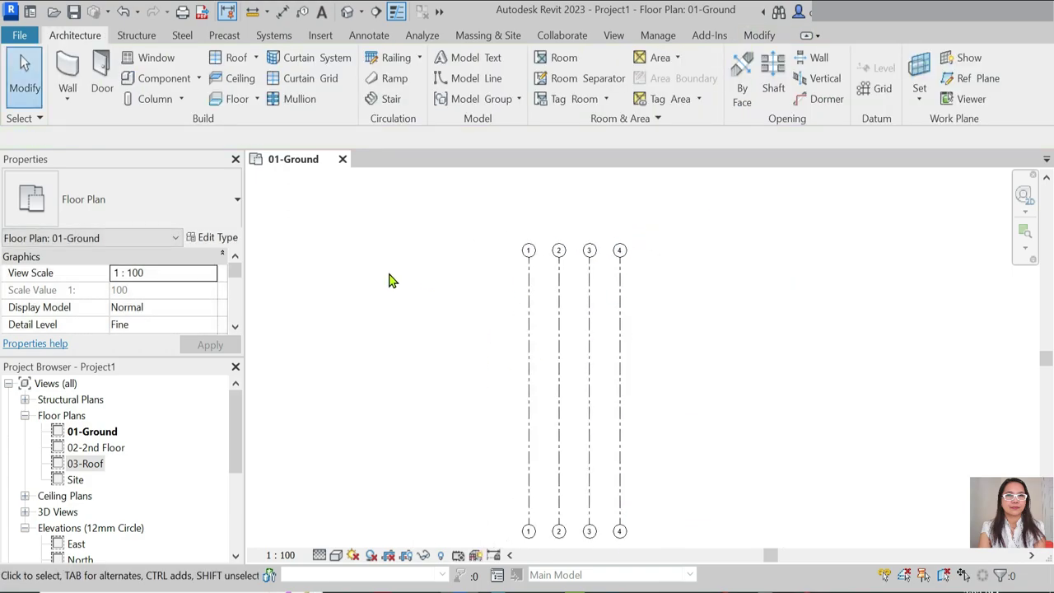
Step: Draw a horizontal grid across grids 1–4, extend it left, show its left bubble, and label it A
click(876, 82)
scroll(529, 298, up, 1)
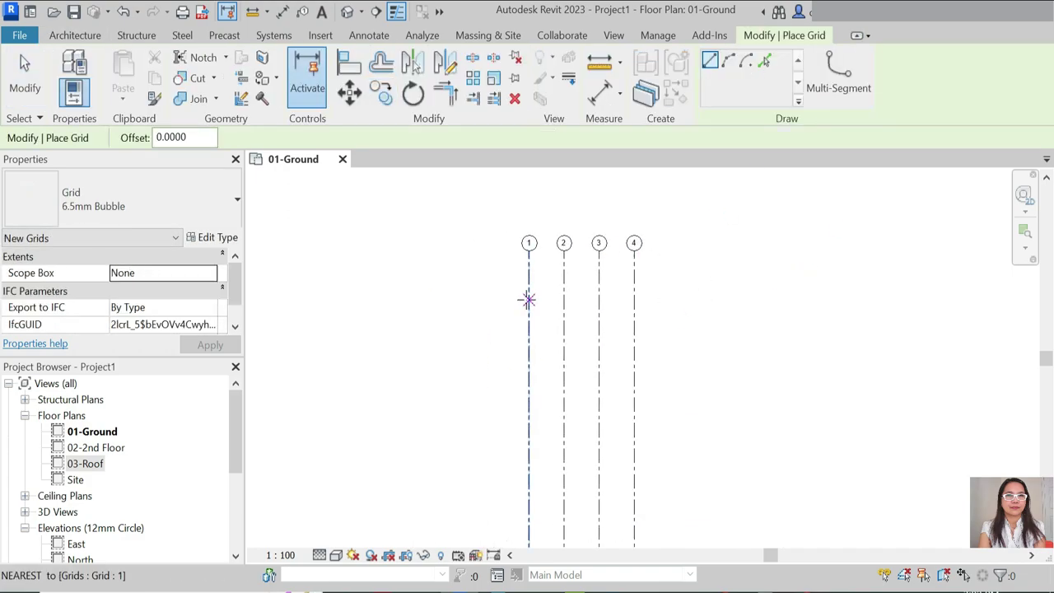
click(528, 295)
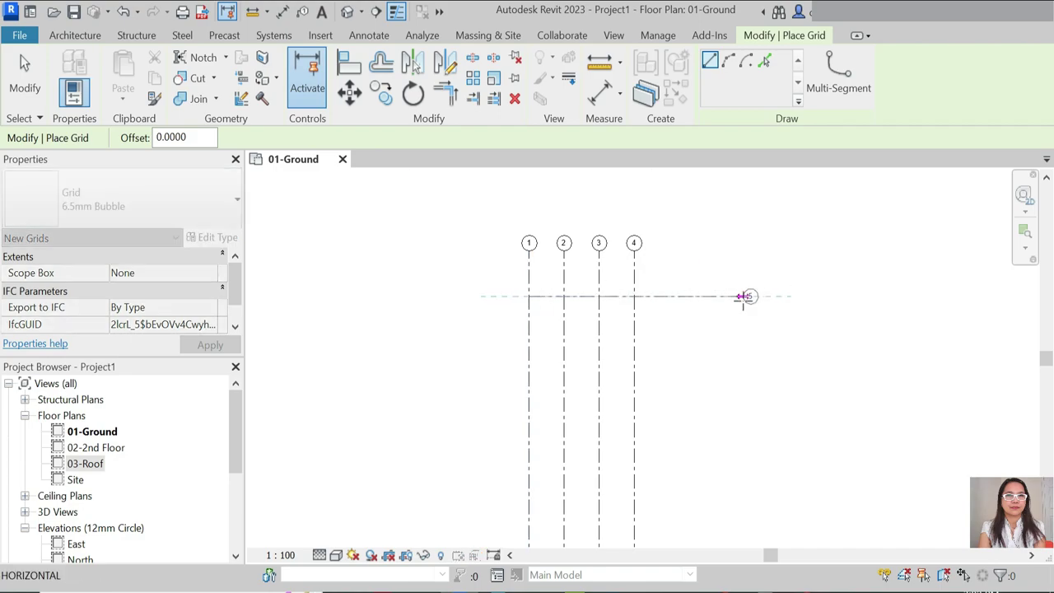
click(742, 296)
key(Escape)
key(Escape)
drag(529, 296, 419, 296)
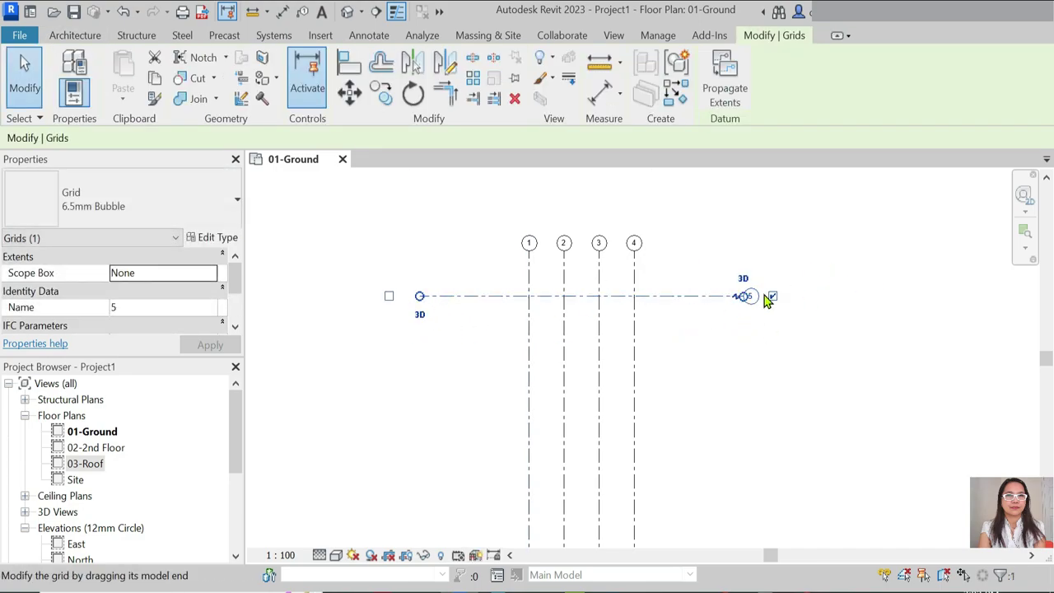
click(389, 296)
scroll(407, 302, up, 4)
click(418, 286)
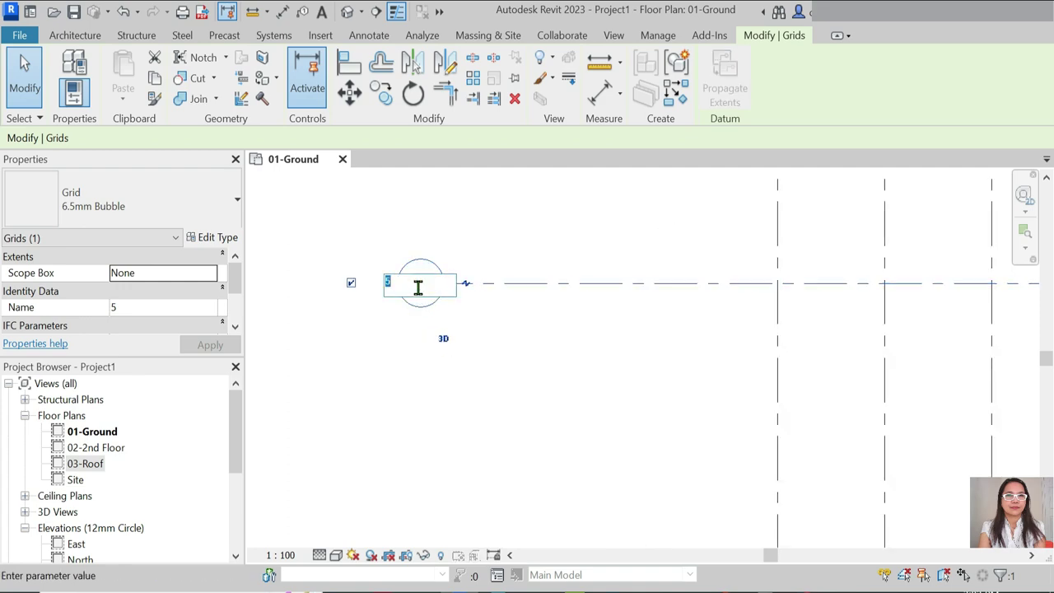
key(Return)
scroll(383, 205, down, 5)
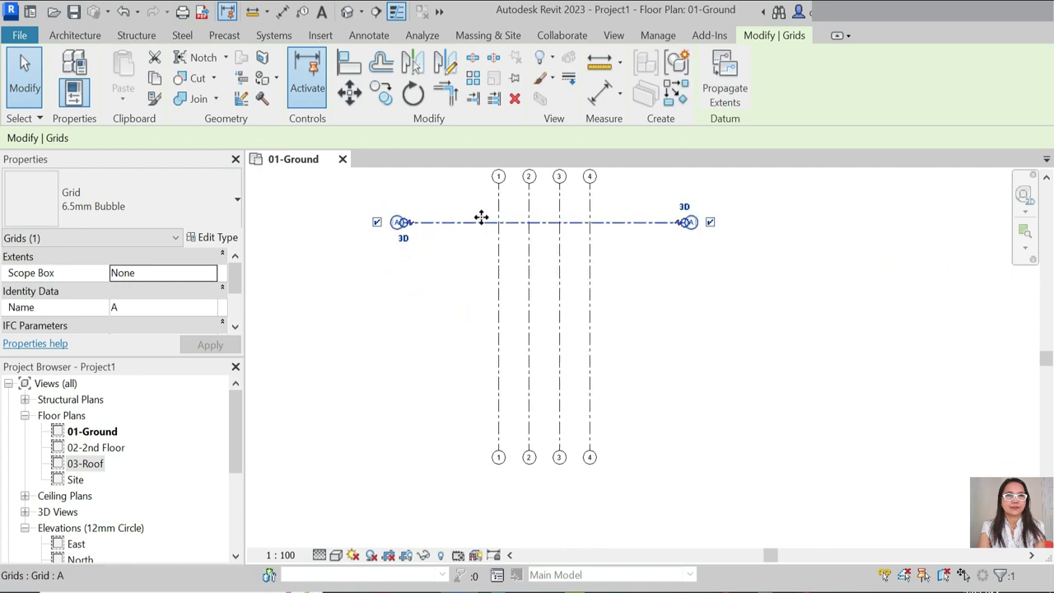
Step: Copy grid A downward at 3 spacing to create grids B, C and D
key(c)
key(o)
click(447, 222)
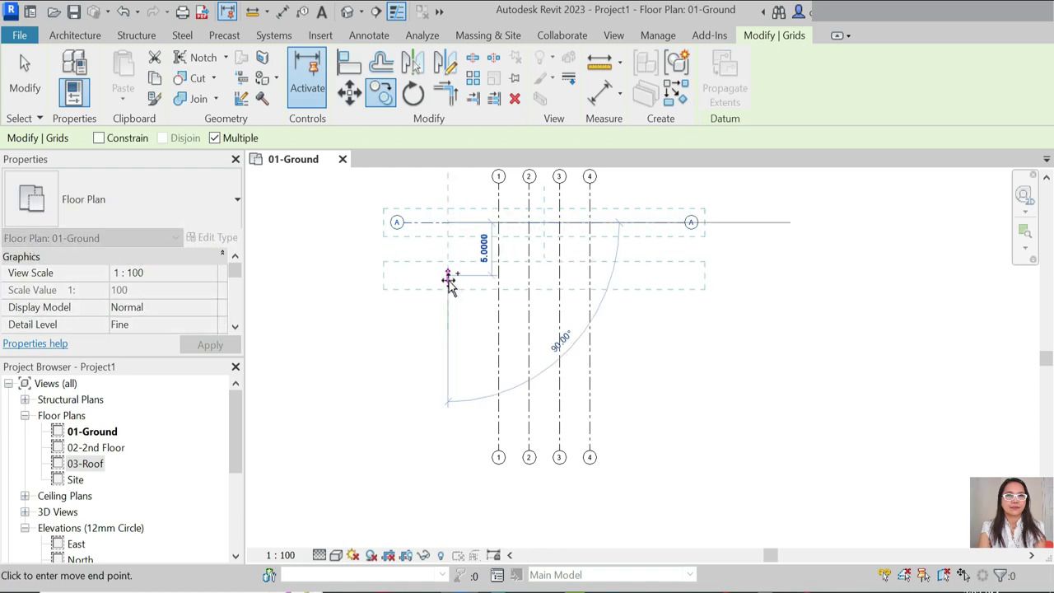
text(3)
key(Return)
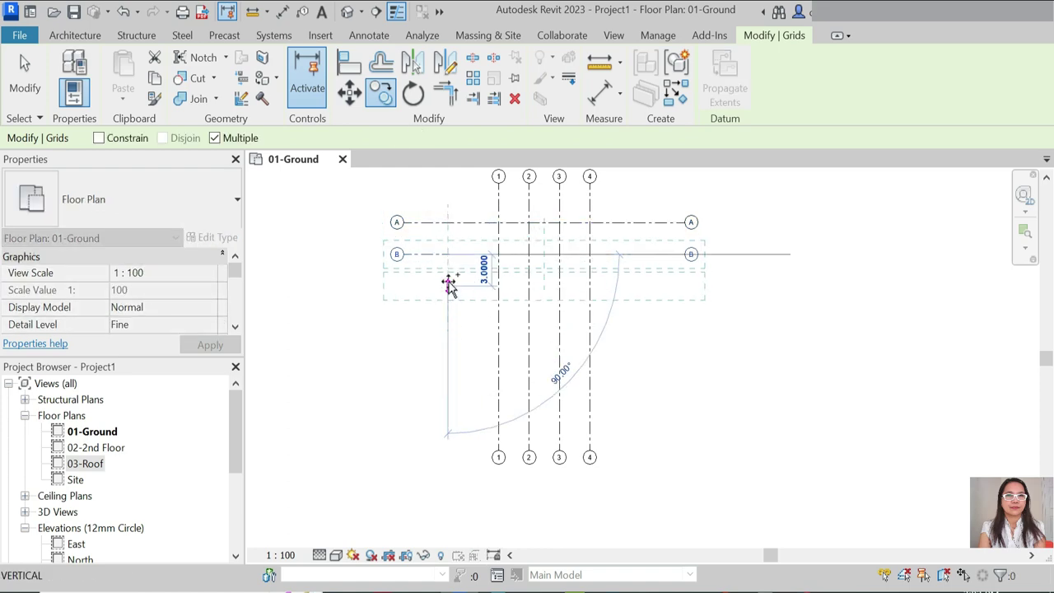
text(3)
key(Return)
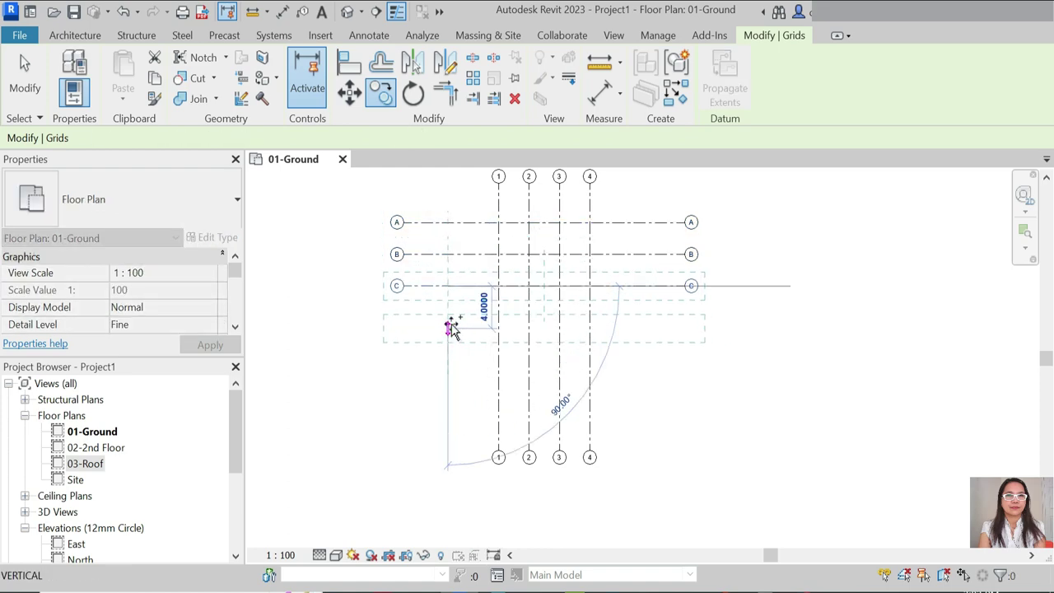
text(3)
key(Return)
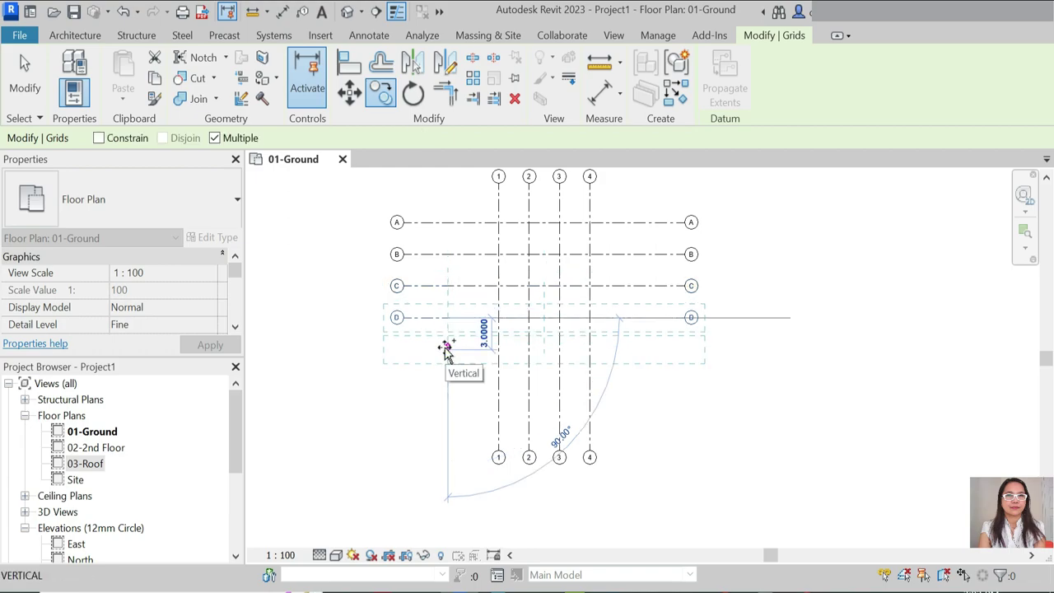
key(Escape)
key(Escape)
click(589, 395)
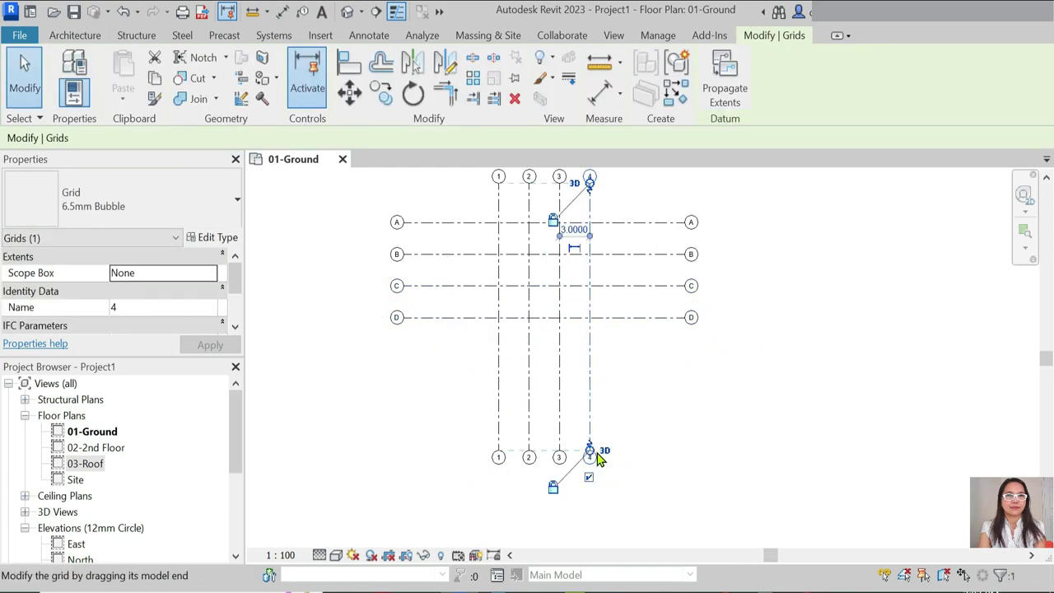
scroll(590, 460, up, 3)
scroll(590, 428, down, 1)
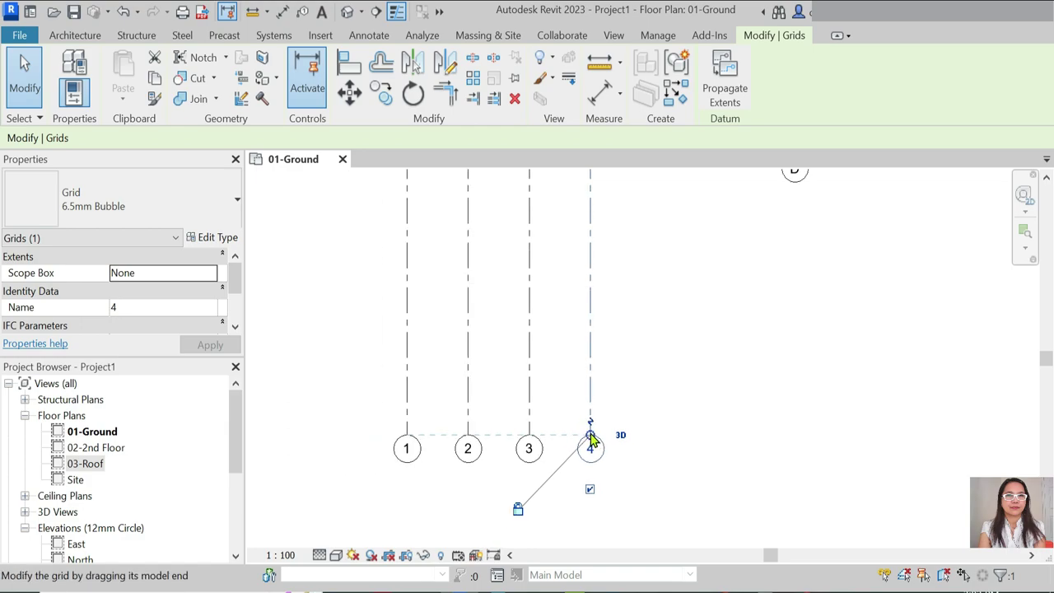
scroll(634, 329, down, 2)
scroll(617, 264, up, 5)
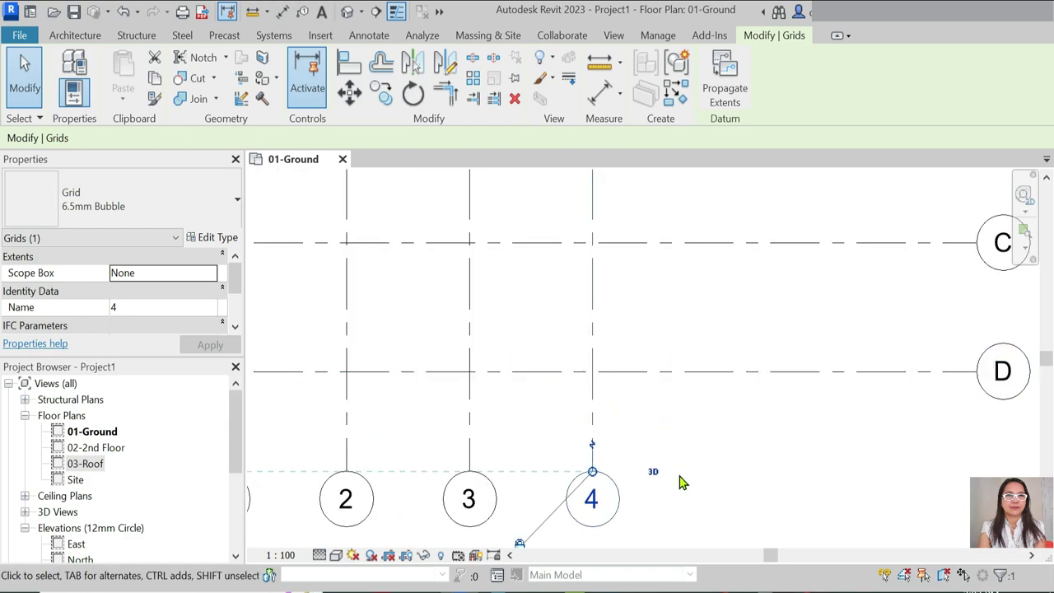
scroll(568, 370, down, 1)
scroll(543, 494, up, 2)
scroll(638, 321, down, 1)
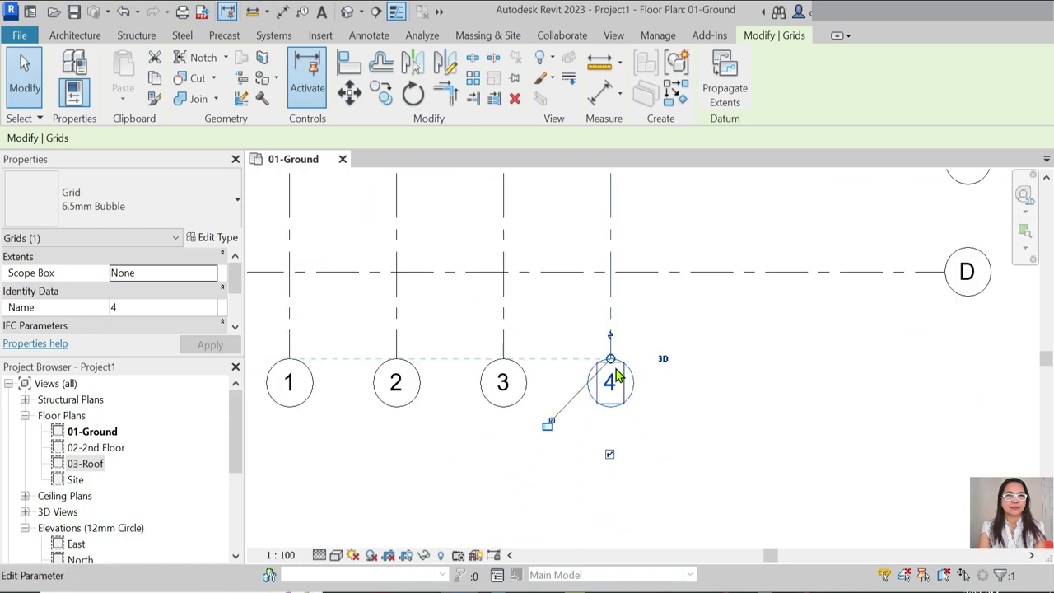
drag(610, 359, 609, 488)
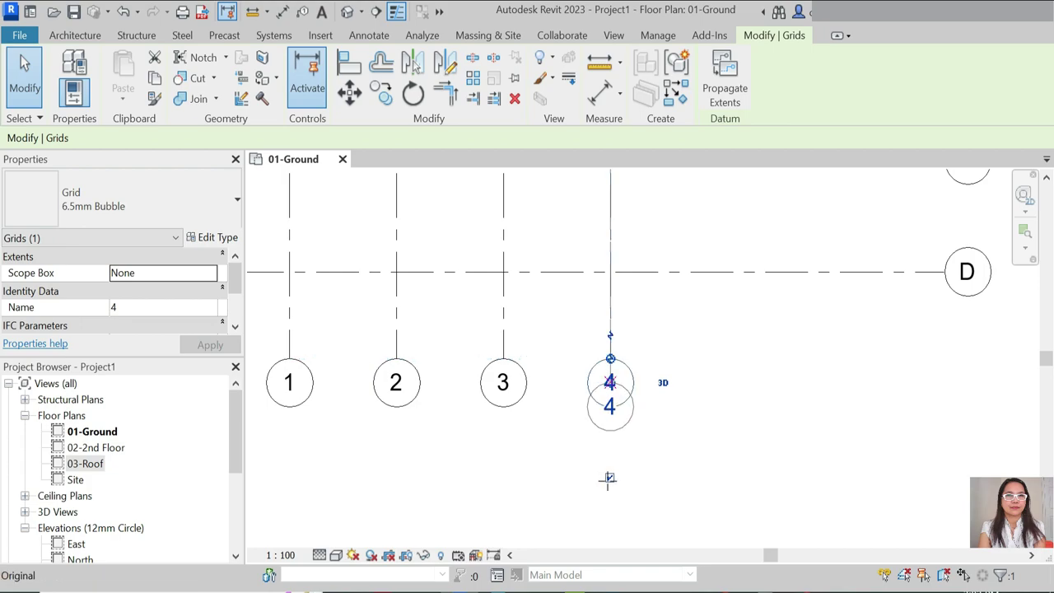
click(713, 431)
scroll(669, 455, down, 2)
click(646, 411)
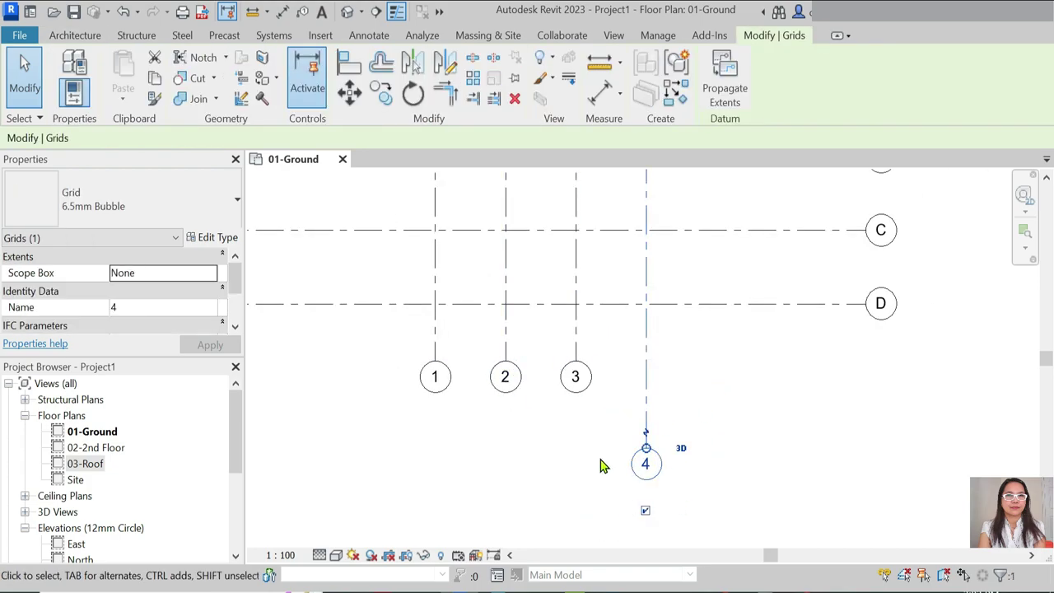
click(575, 352)
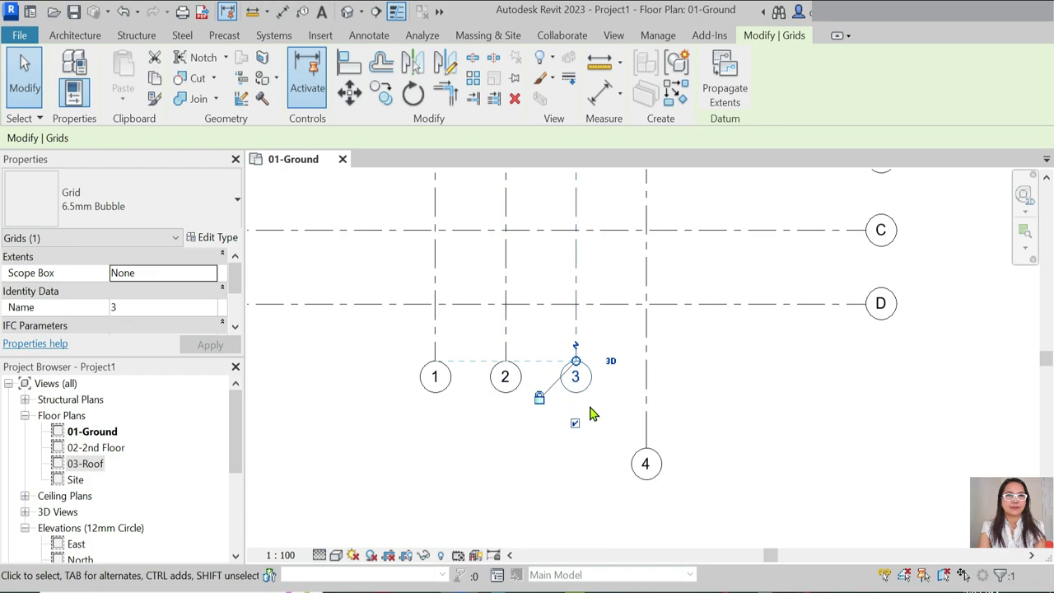
click(647, 444)
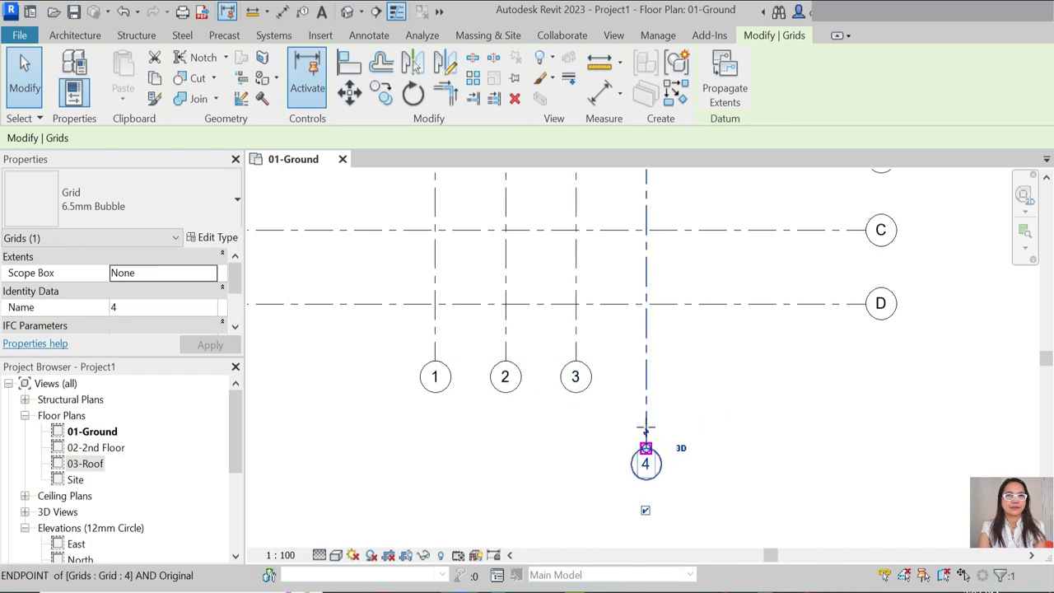
mouse_move(645, 445)
mouse_down()
mouse_move(626, 356)
mouse_move(641, 354)
mouse_up()
click(811, 434)
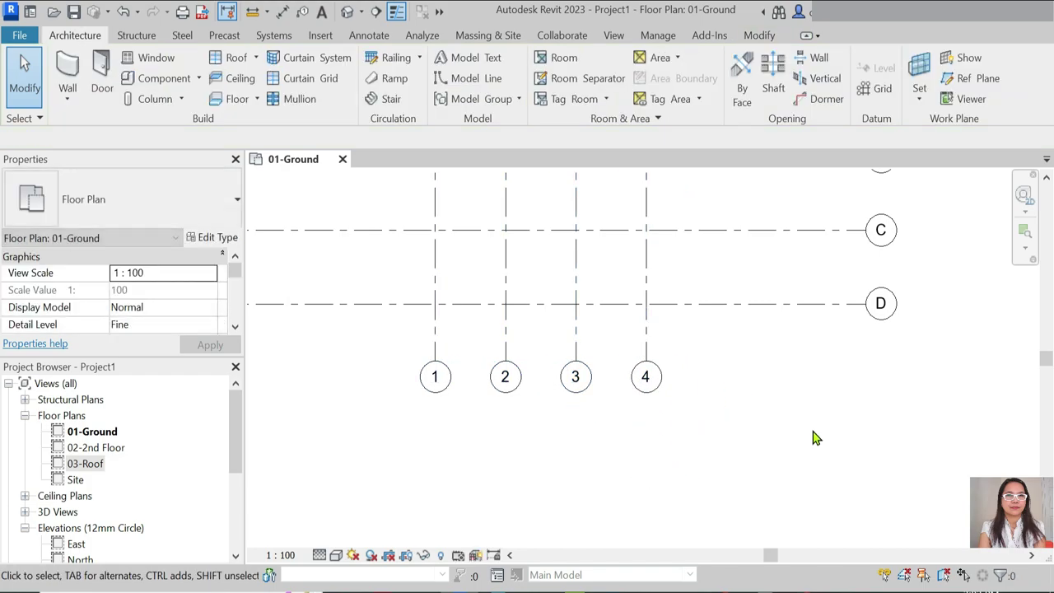
click(575, 369)
click(737, 447)
scroll(612, 400, down, 2)
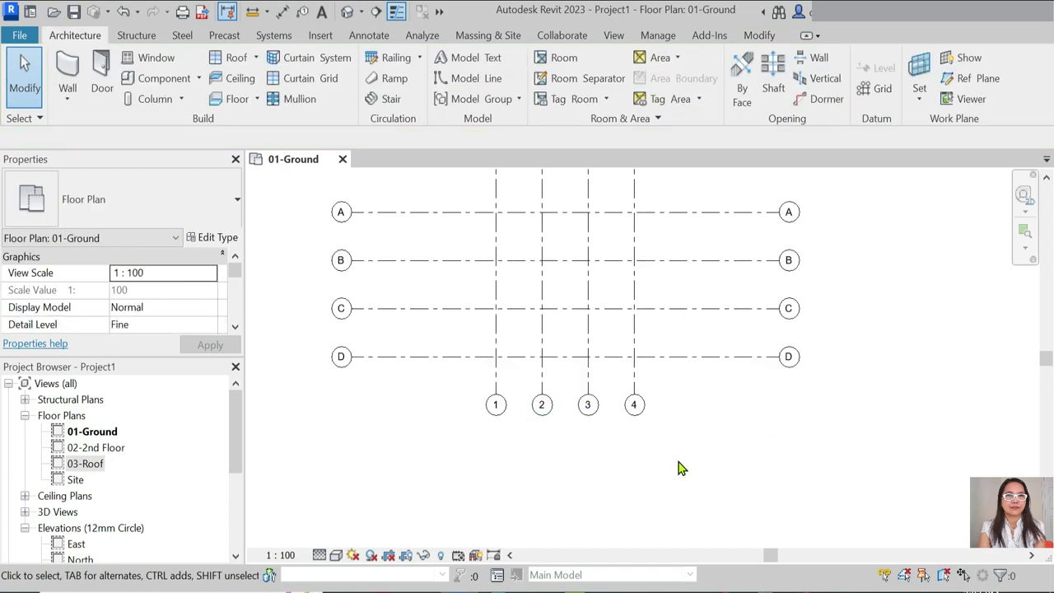
scroll(616, 428, down, 2)
scroll(617, 429, up, 3)
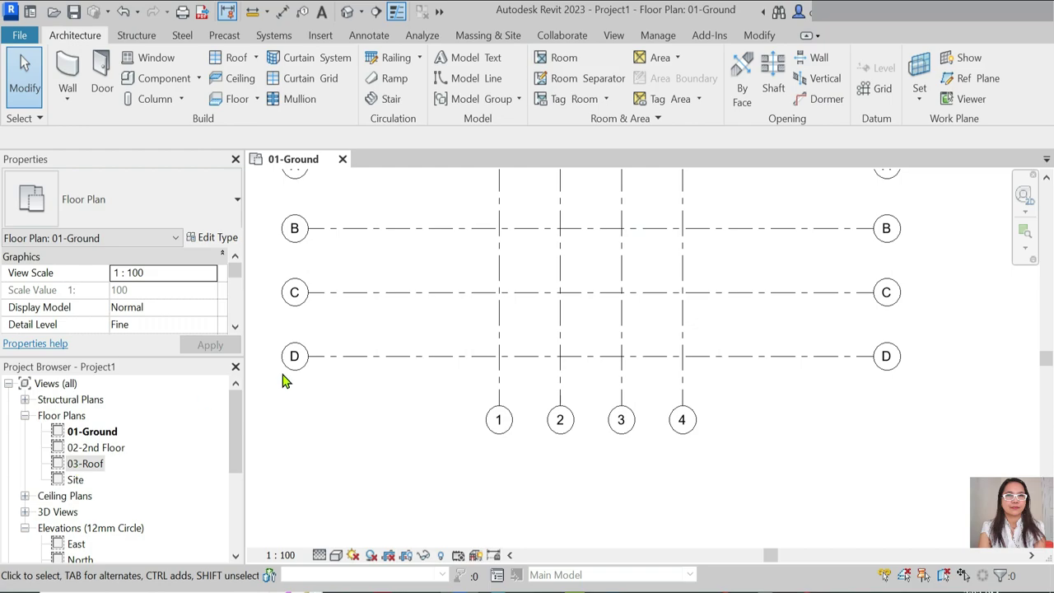
Step: Open the default {3D} view and inspect the 03-Roof level
click(346, 12)
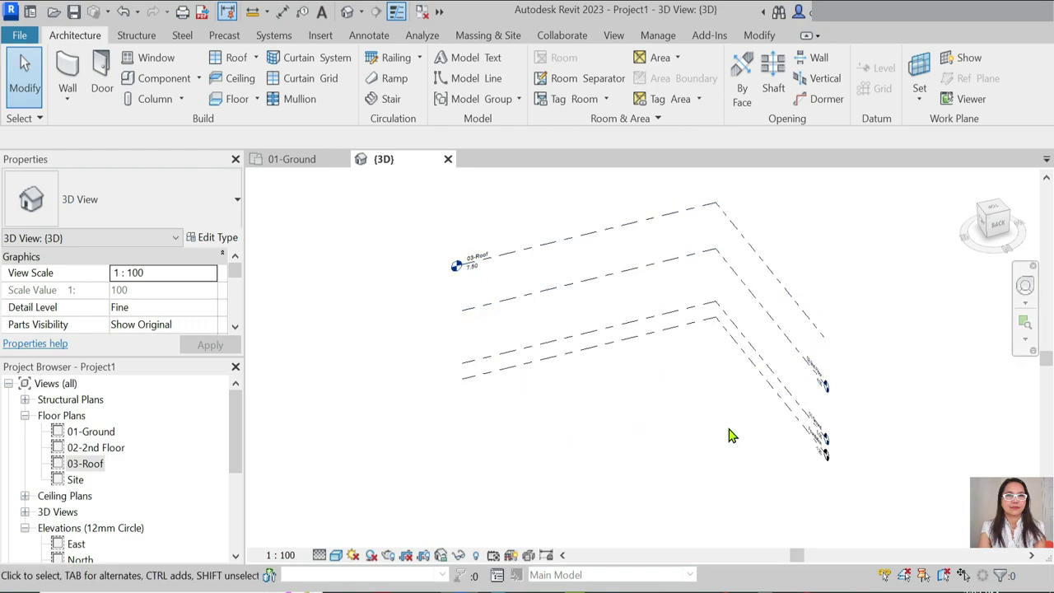
scroll(782, 387, up, 2)
click(807, 371)
scroll(842, 348, up, 1)
scroll(875, 384, down, 1)
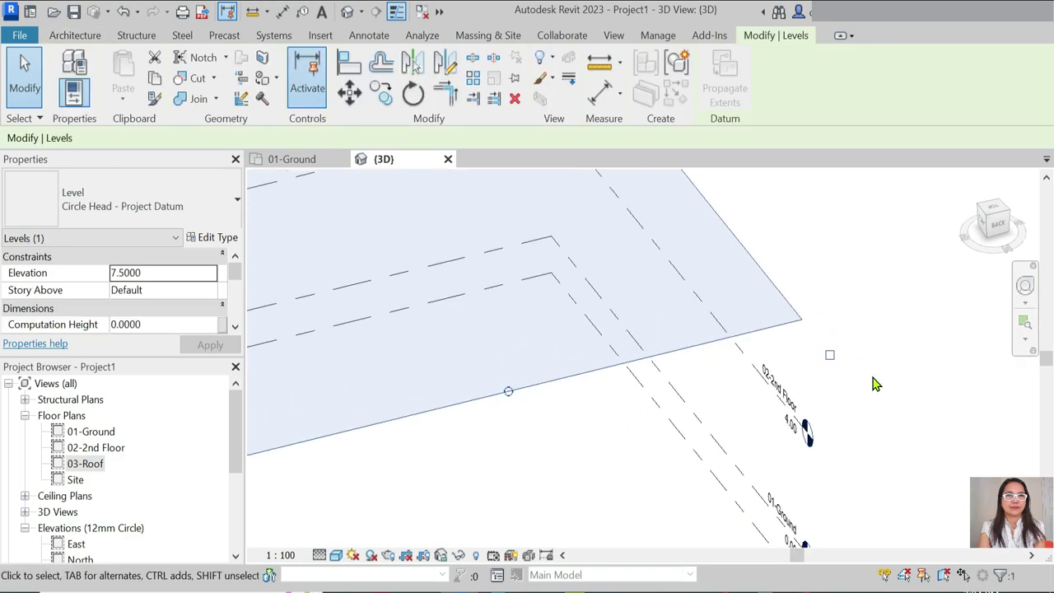
scroll(931, 302, down, 2)
click(526, 403)
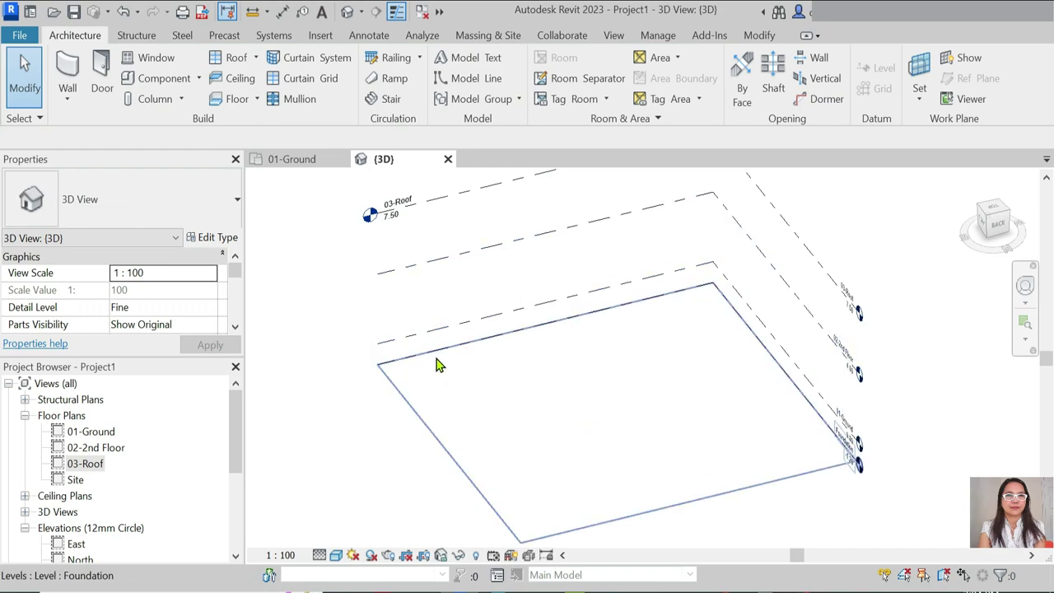
Step: Check the Foundation, 01-Ground and 02-2nd Floor level elevations in the 3D view
click(435, 365)
key(Escape)
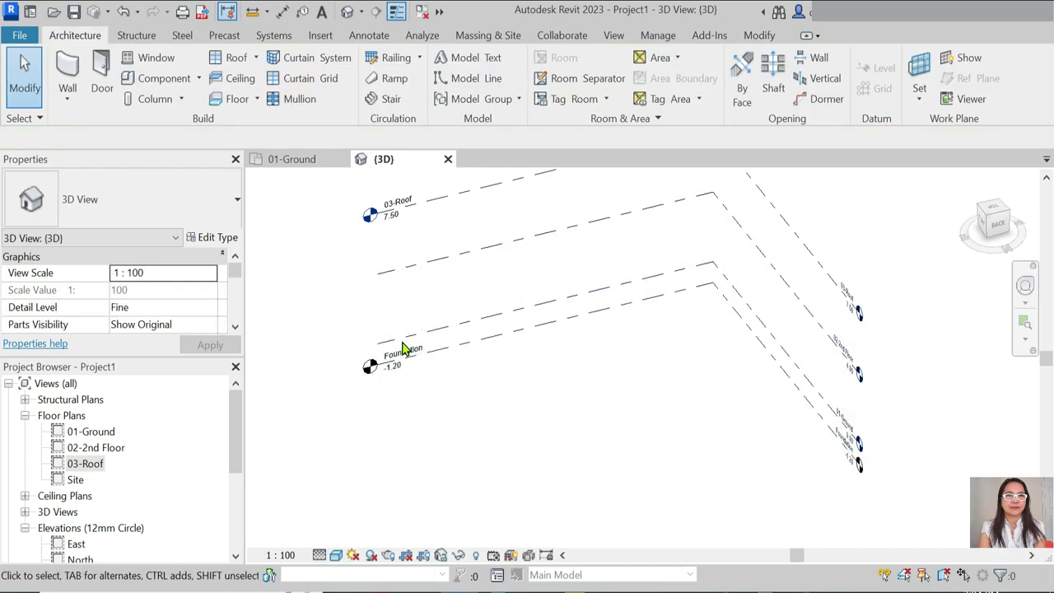
click(398, 338)
click(389, 276)
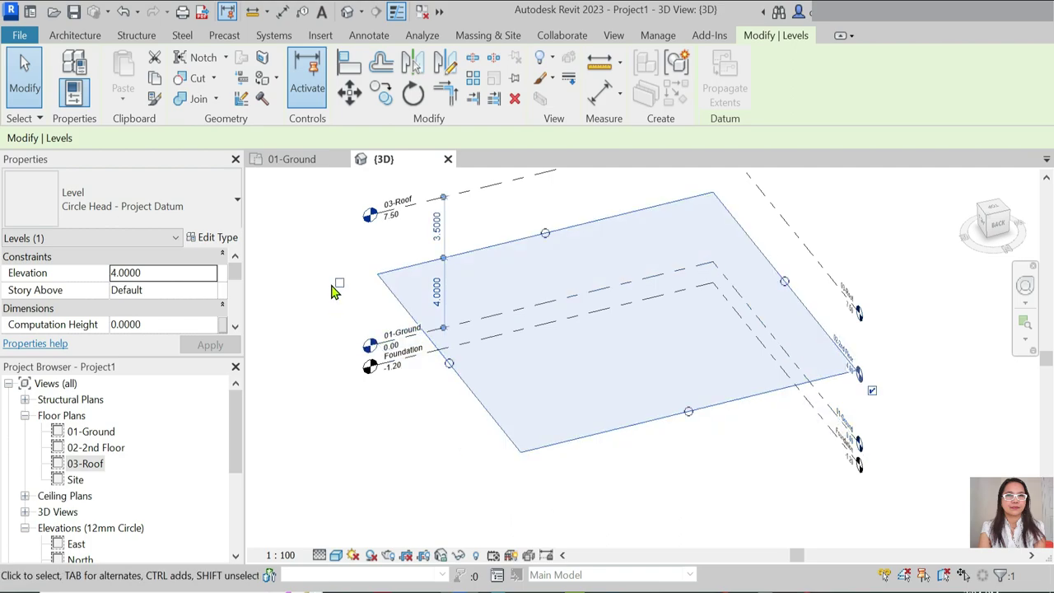
key(Escape)
scroll(519, 251, down, 2)
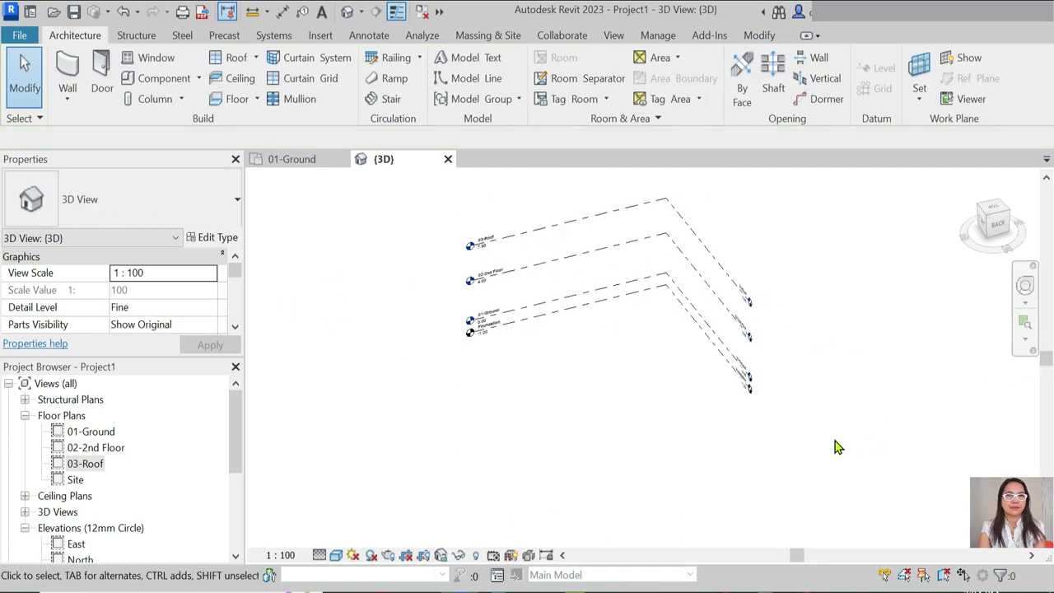
scroll(138, 489, down, 1)
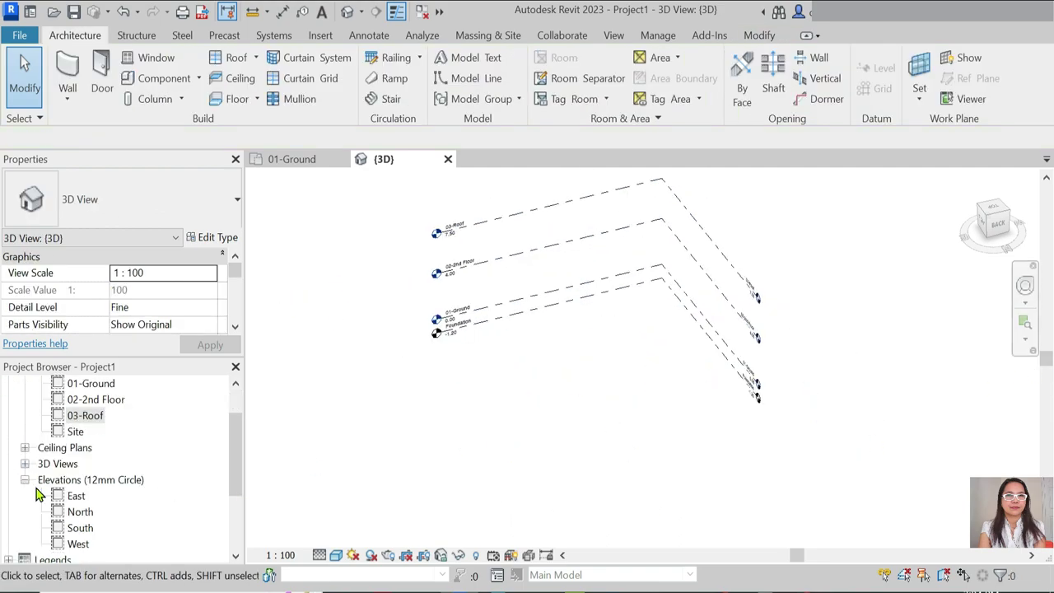
Step: Open the East and North elevations, then return via 01-Ground to the East view
double_click(75, 498)
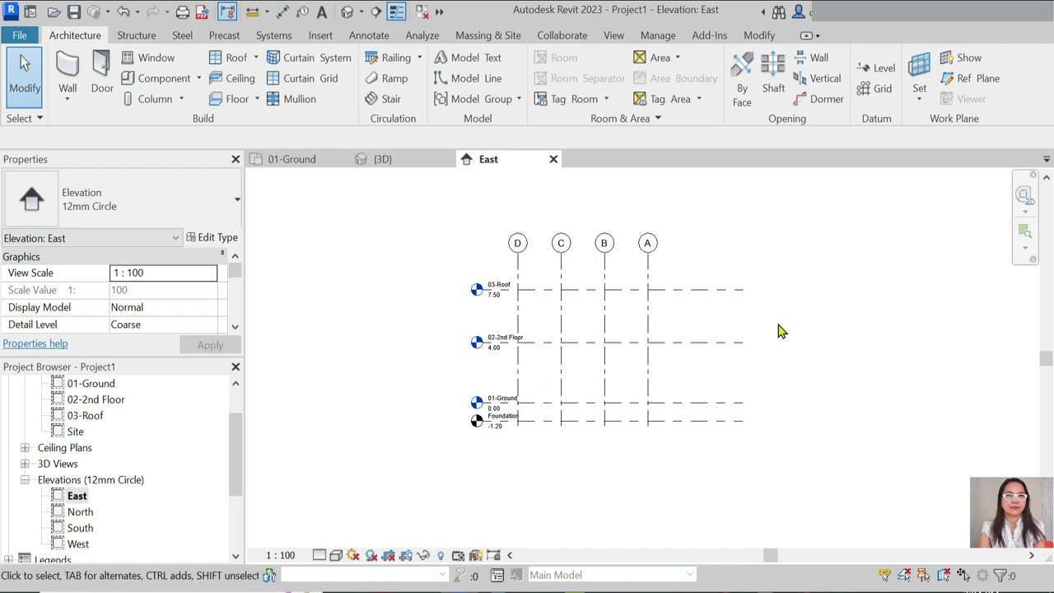
click(87, 513)
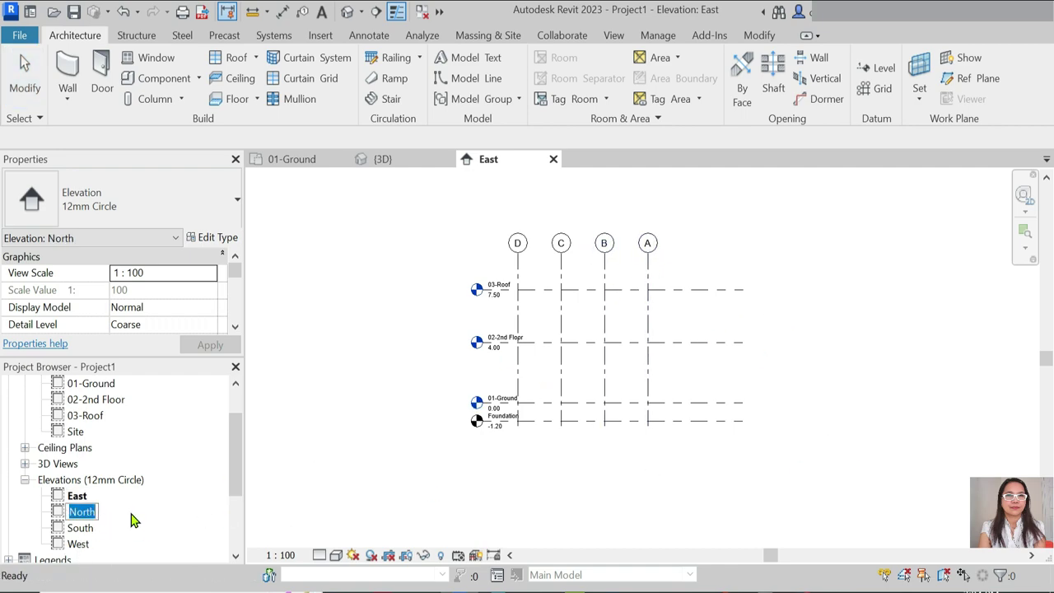
double_click(72, 514)
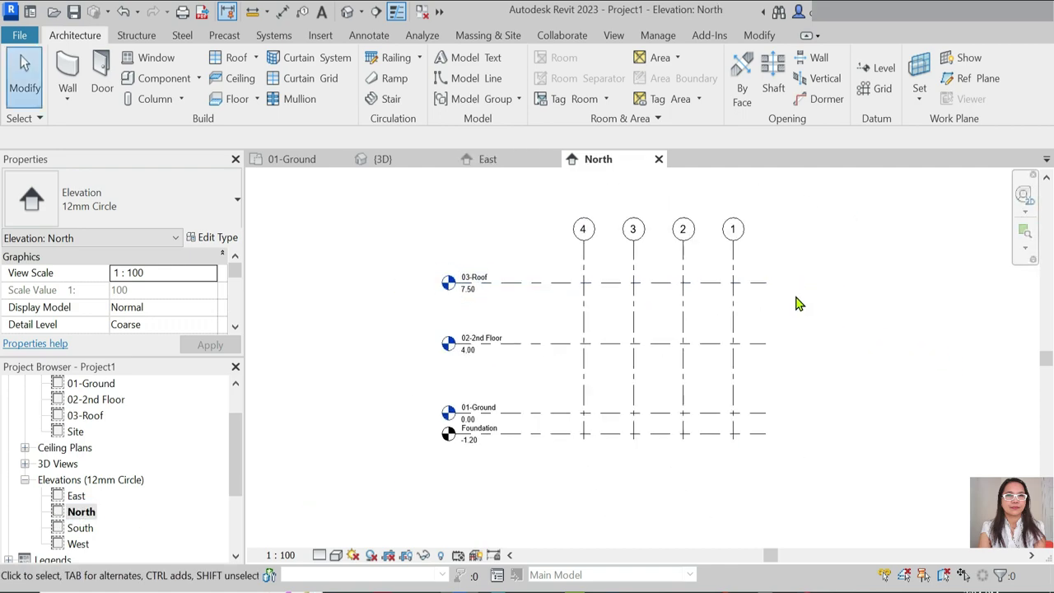
scroll(789, 428, up, 1)
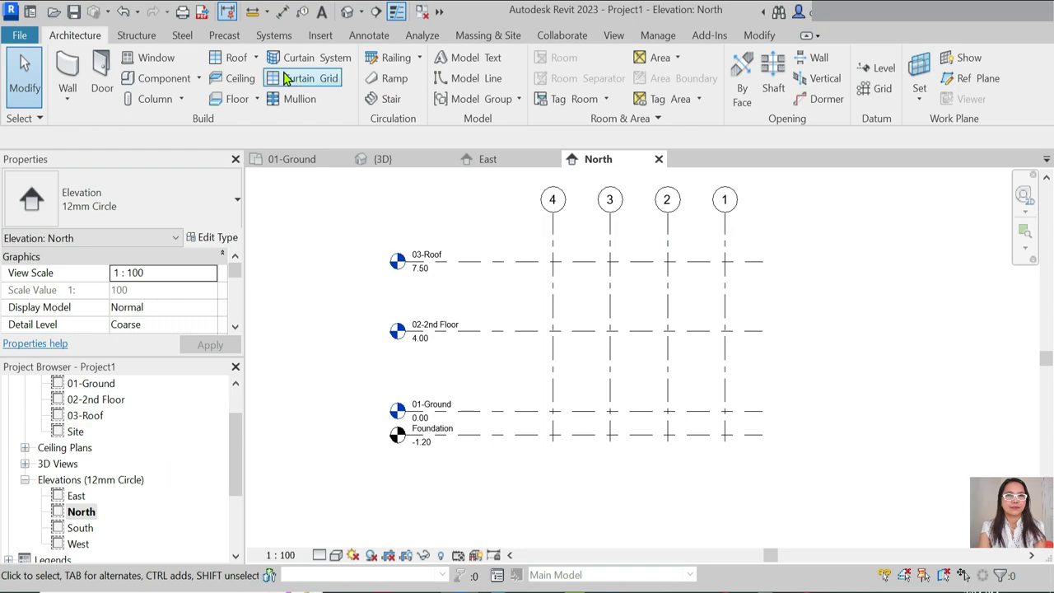
click(293, 160)
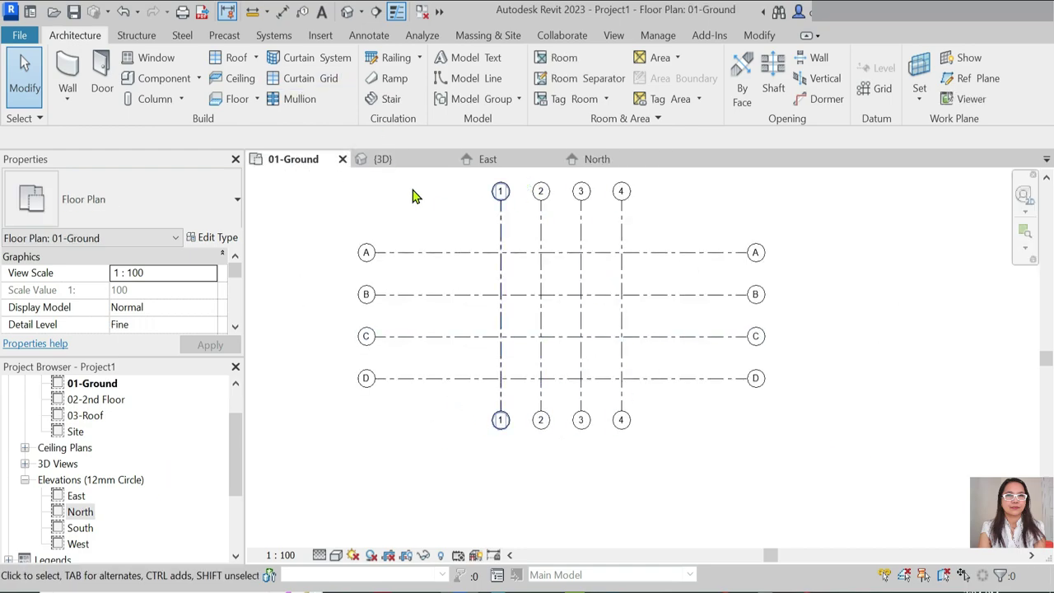
click(511, 161)
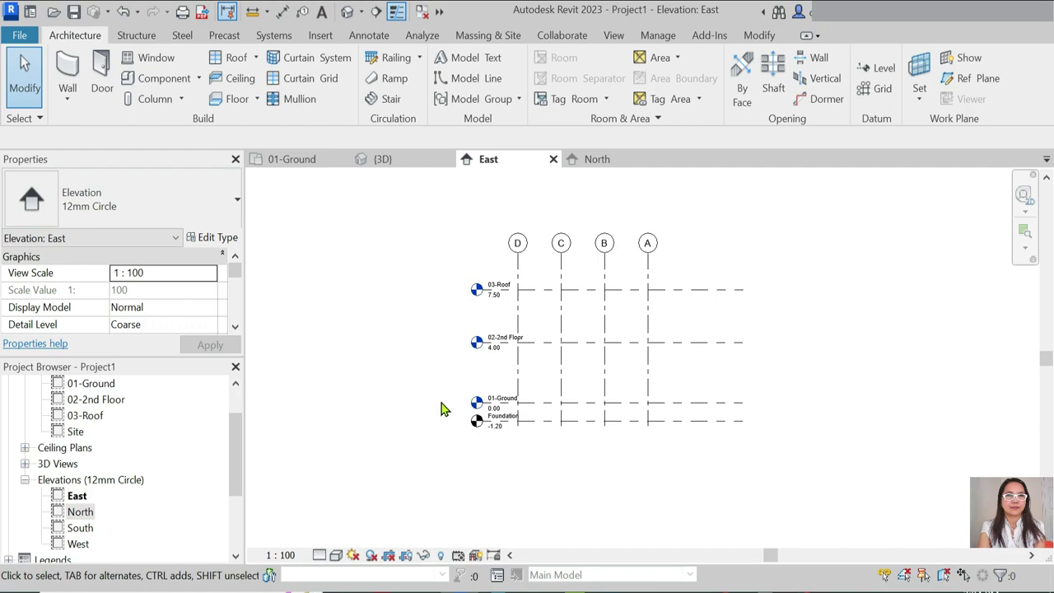
Step: Review the East elevation's annotation categories in Visibility/Graphics (VG) and close with OK
key(v)
key(g)
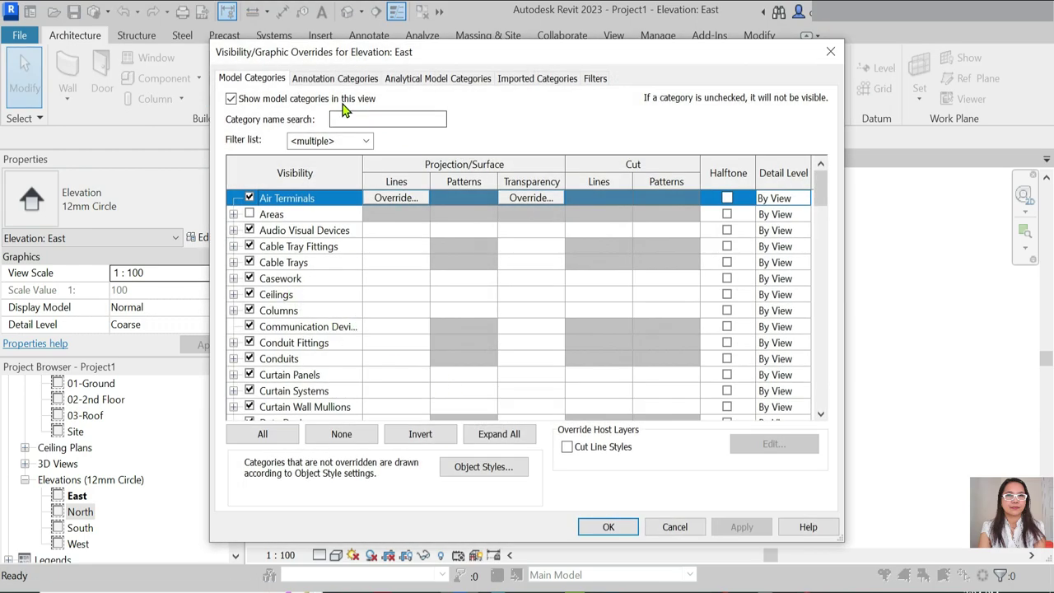
click(324, 79)
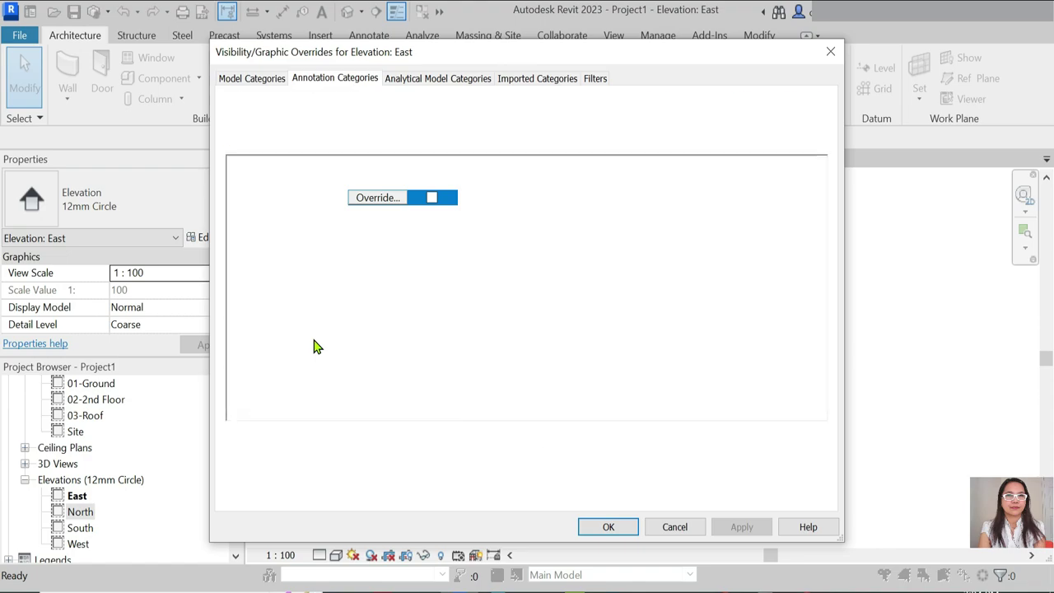
scroll(303, 379, down, 4)
scroll(303, 377, down, 5)
scroll(293, 380, down, 3)
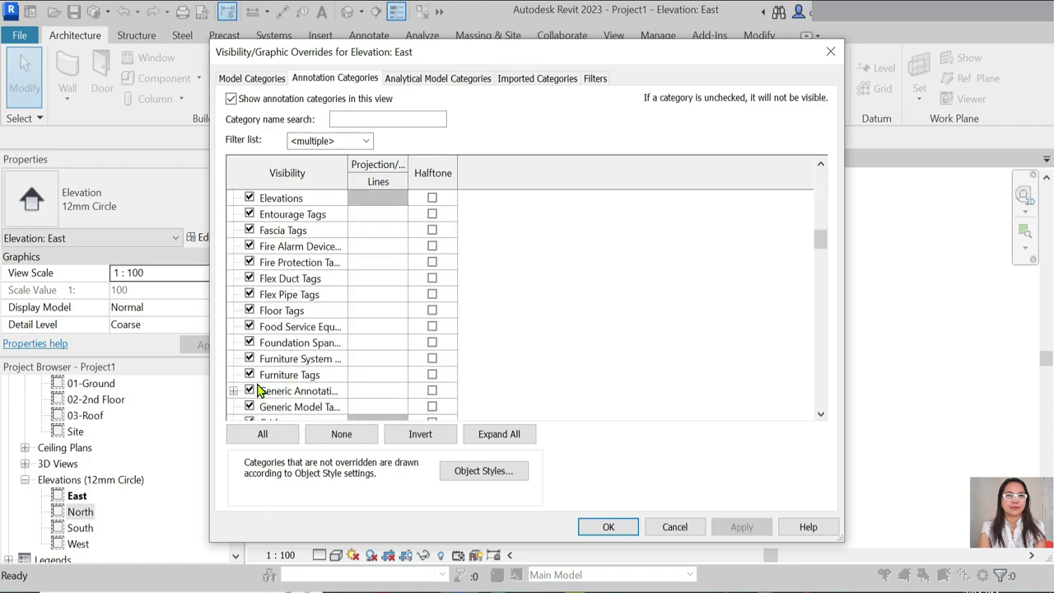
scroll(289, 394, down, 3)
scroll(299, 346, down, 3)
scroll(298, 342, up, 4)
scroll(266, 400, up, 3)
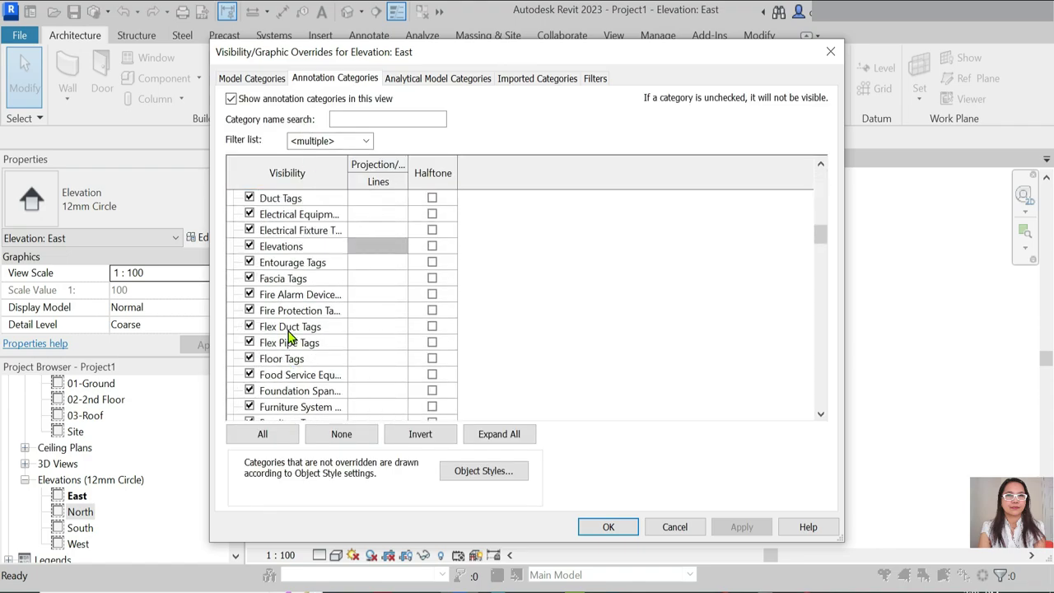
scroll(289, 336, up, 2)
scroll(271, 305, up, 1)
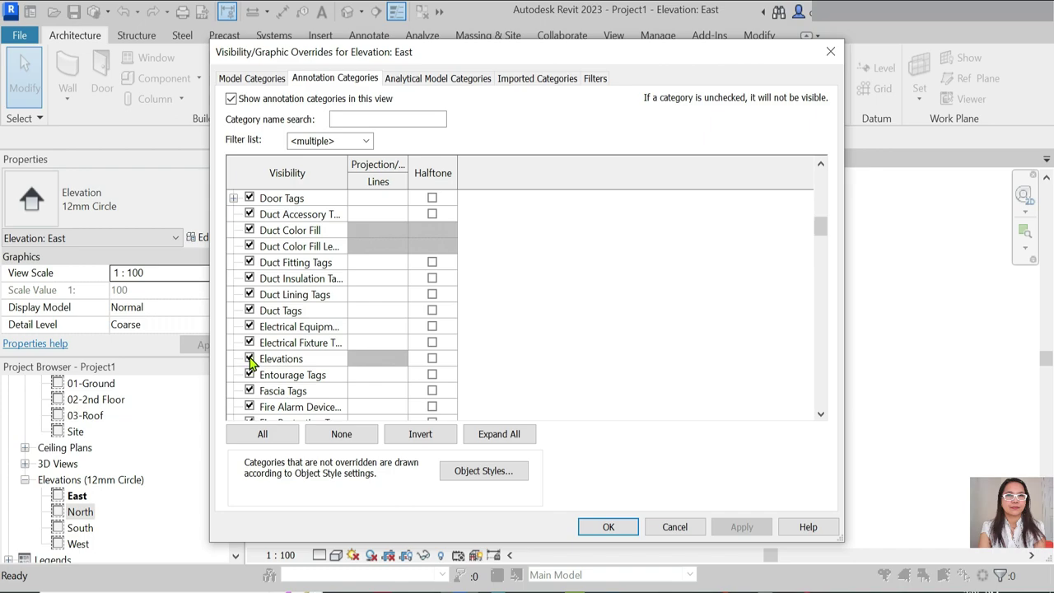
click(614, 527)
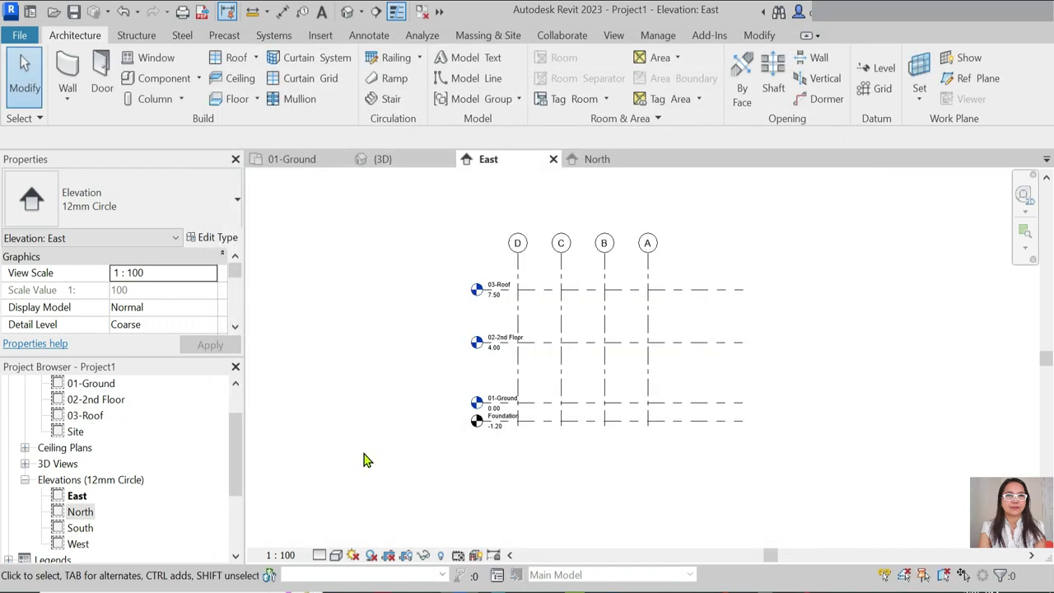
Step: Turn the Elevations annotation category back on in the 01-Ground plan
scroll(129, 422, up, 1)
double_click(92, 432)
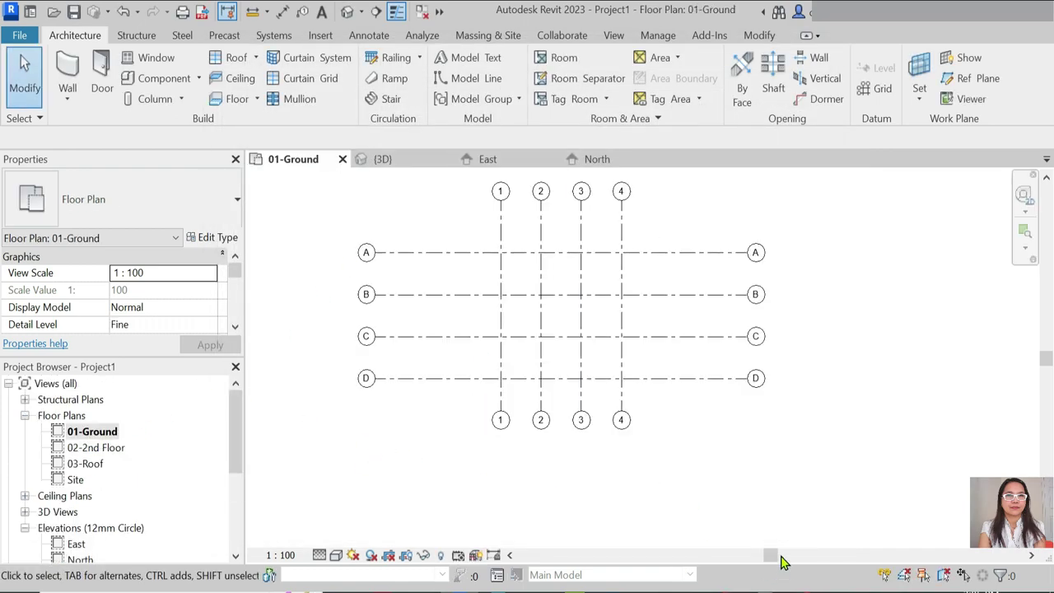
key(v)
key(g)
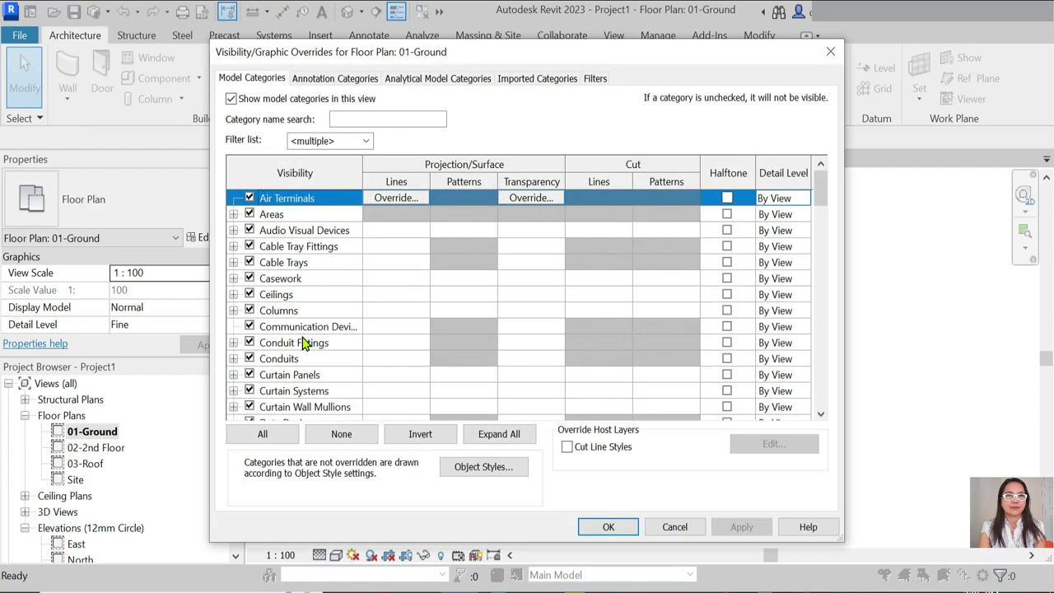
click(335, 77)
scroll(346, 337, down, 2)
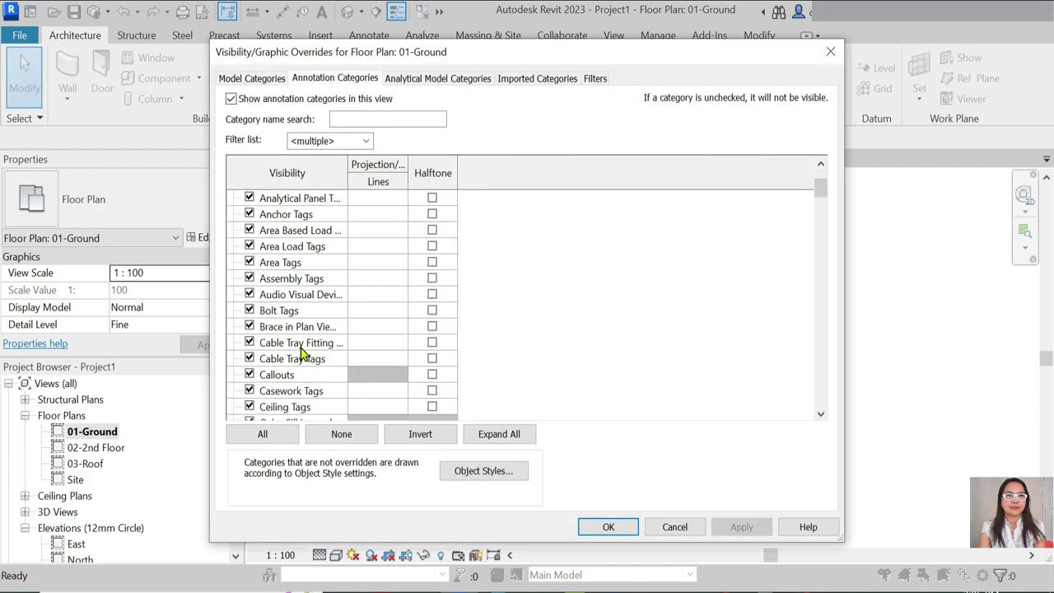
click(301, 344)
scroll(302, 352, down, 3)
click(249, 341)
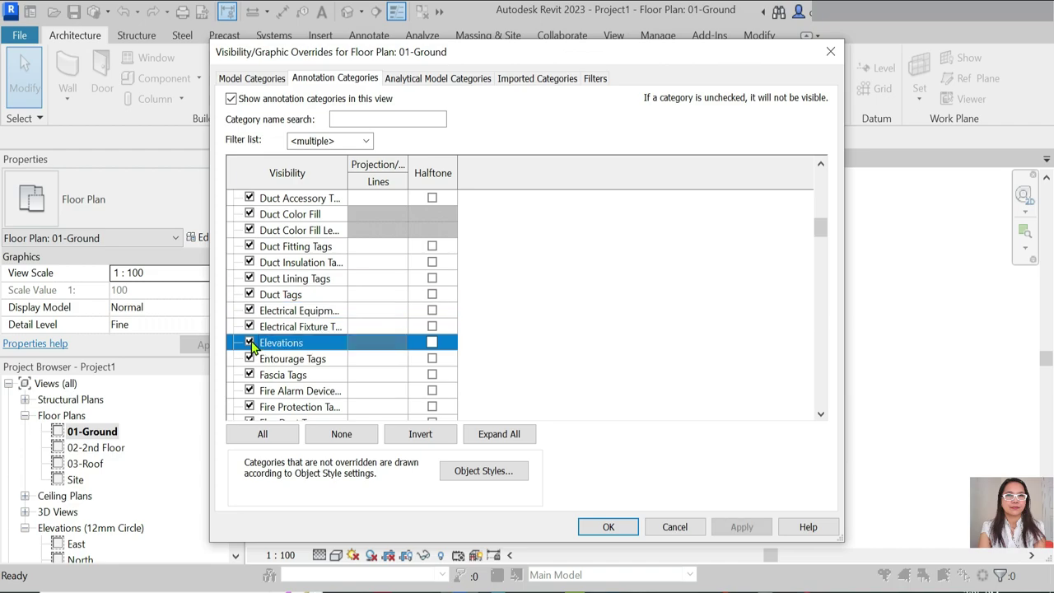
click(605, 527)
scroll(484, 219, down, 2)
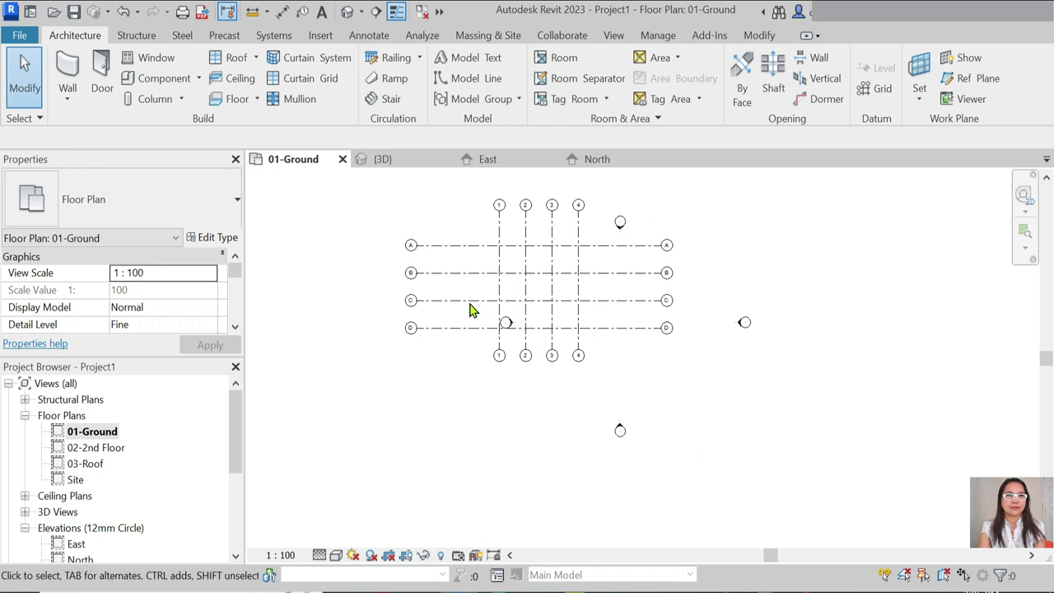
Step: Select the elevation markers and reposition the north marker just outside the grid
mouse_move(478, 291)
mouse_down()
mouse_move(520, 336)
mouse_move(363, 292)
mouse_up()
drag(565, 404, 724, 499)
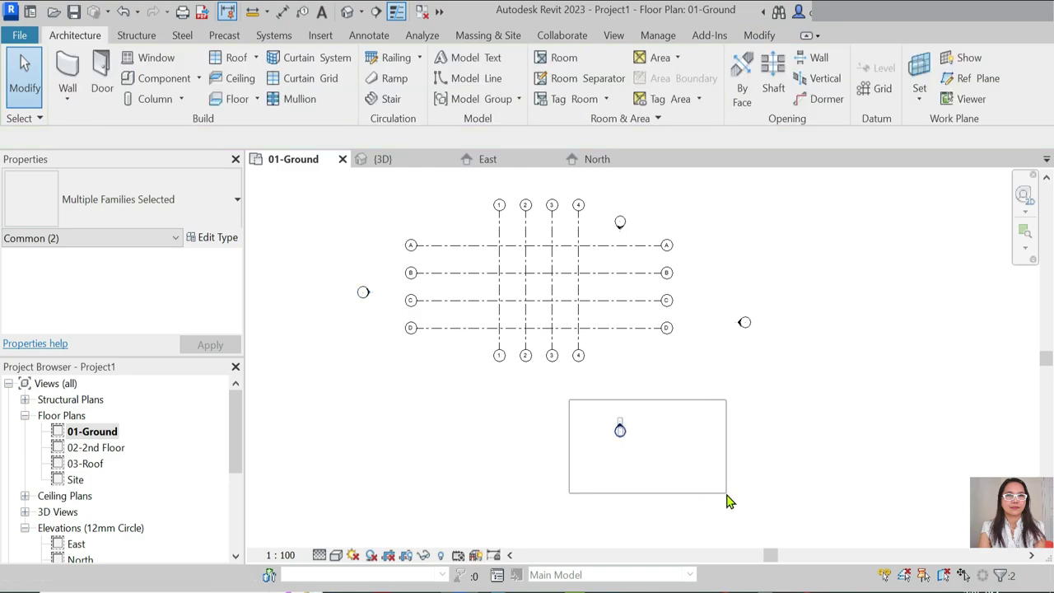
ctrl+drag(603, 203, 668, 247)
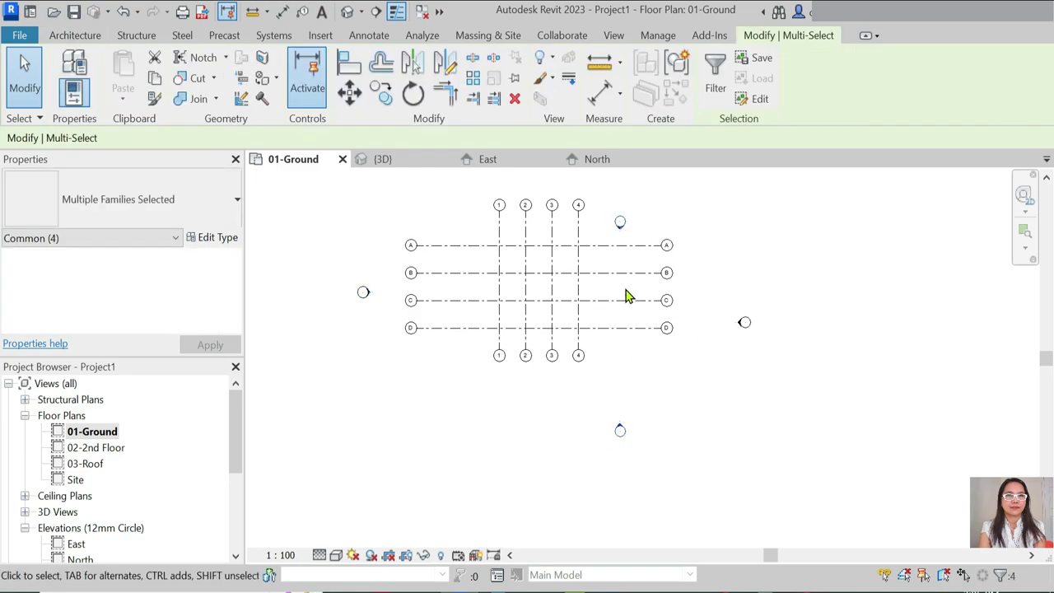
ctrl+drag(598, 396, 687, 464)
scroll(651, 318, down, 2)
drag(631, 251, 568, 222)
click(715, 448)
scroll(539, 362, up, 2)
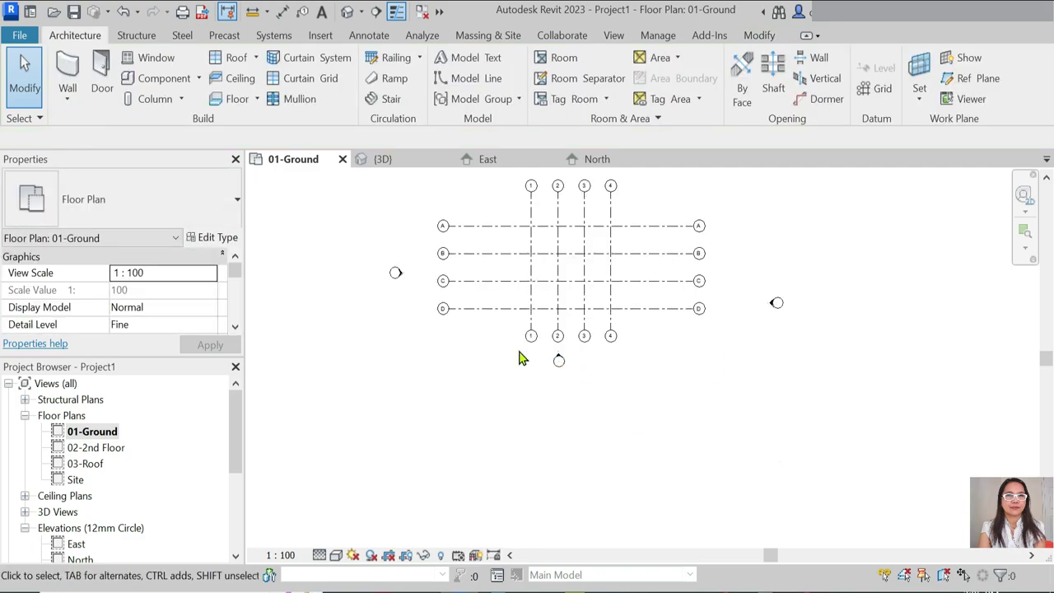
scroll(519, 359, up, 2)
Step: Move the south marker further down and the east marker up and left, next to the grid
drag(501, 348, 717, 418)
drag(585, 364, 598, 452)
click(715, 433)
scroll(700, 433, down, 2)
drag(777, 330, 868, 415)
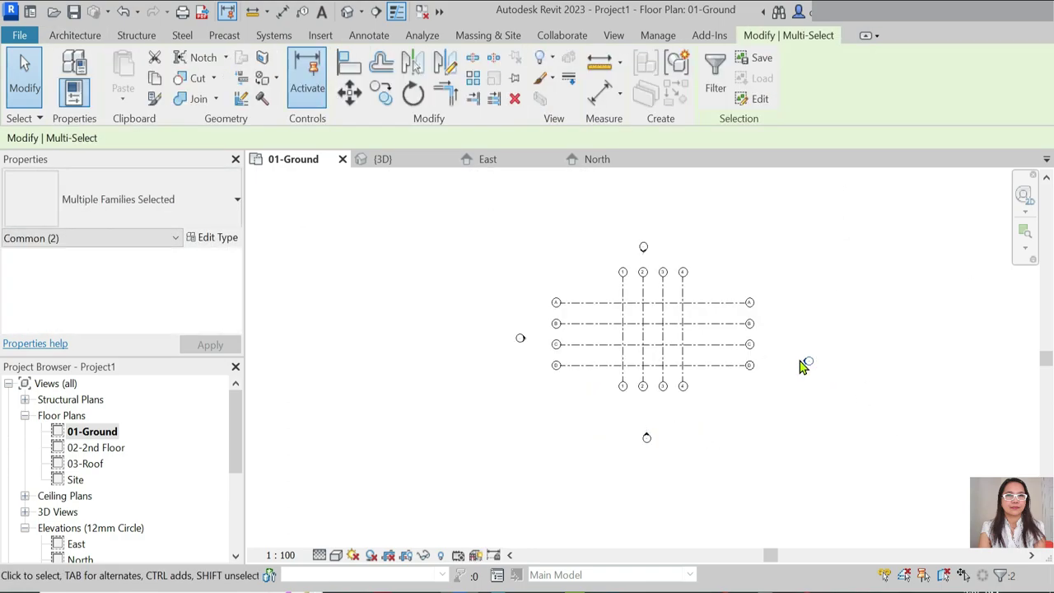
drag(803, 366, 779, 330)
click(506, 176)
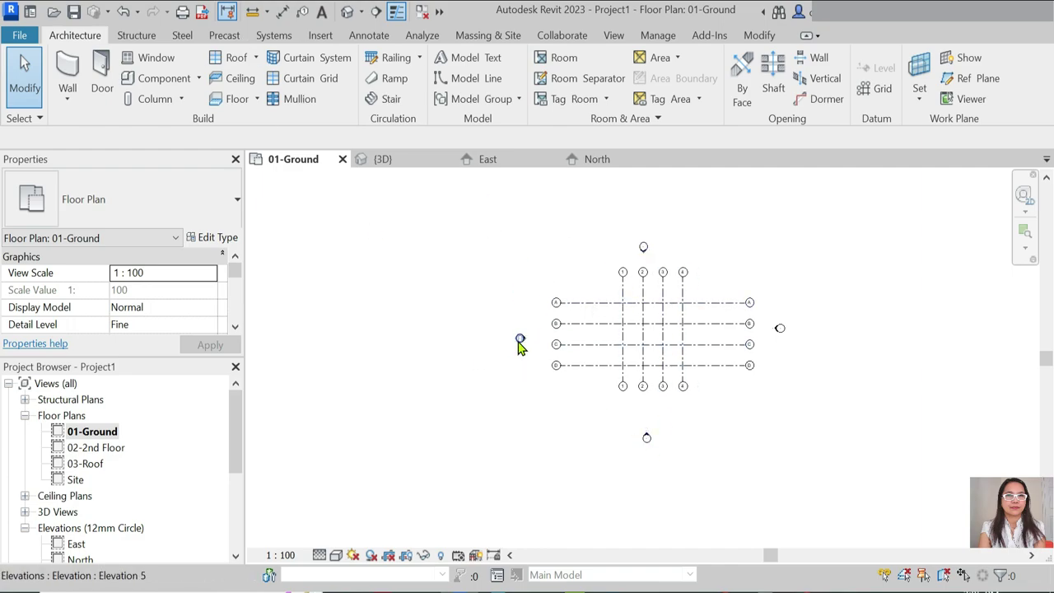
scroll(798, 340, up, 2)
drag(754, 303, 817, 376)
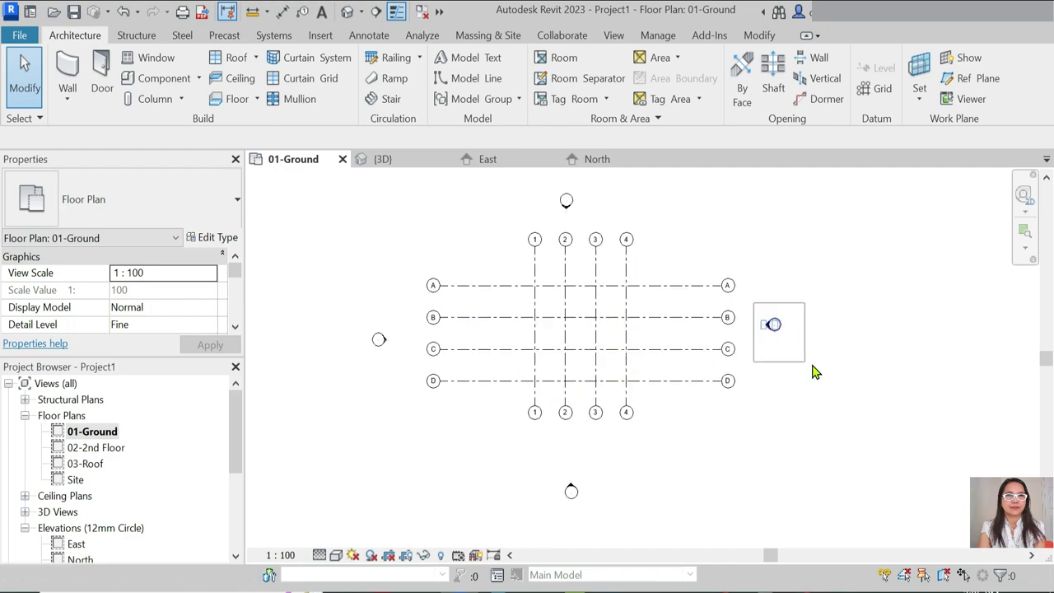
click(776, 336)
click(868, 356)
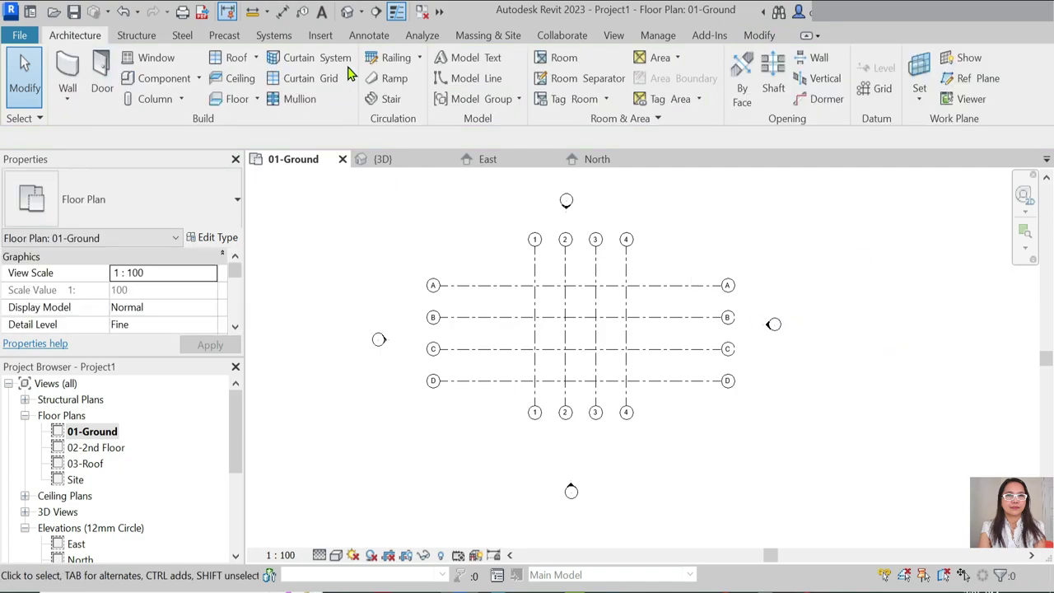
Step: Start the Architecture Wall tool with height up to 02-2nd Floor and Wall Centerline location
click(68, 97)
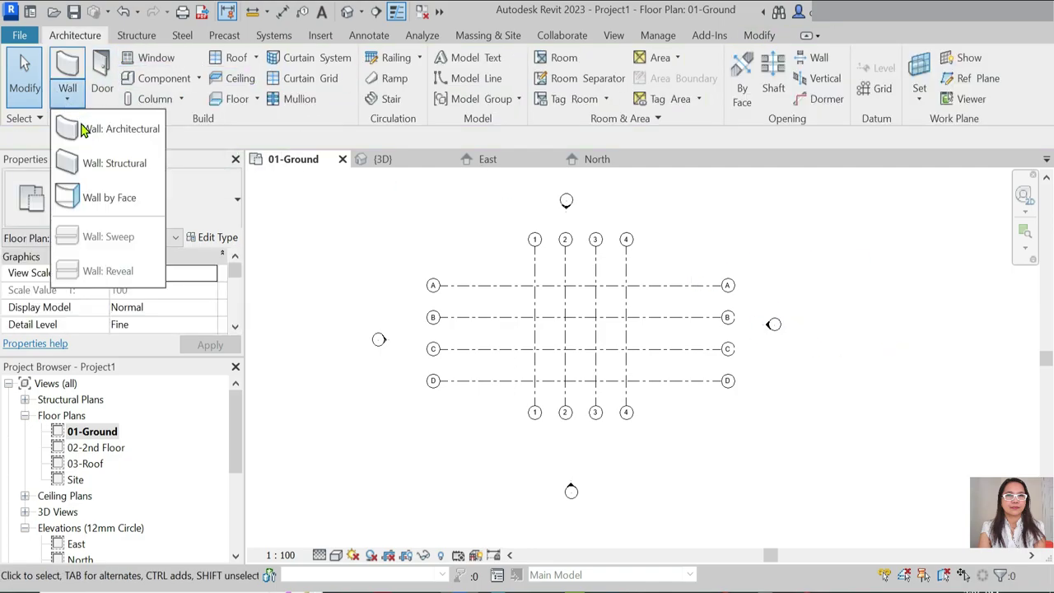
click(107, 129)
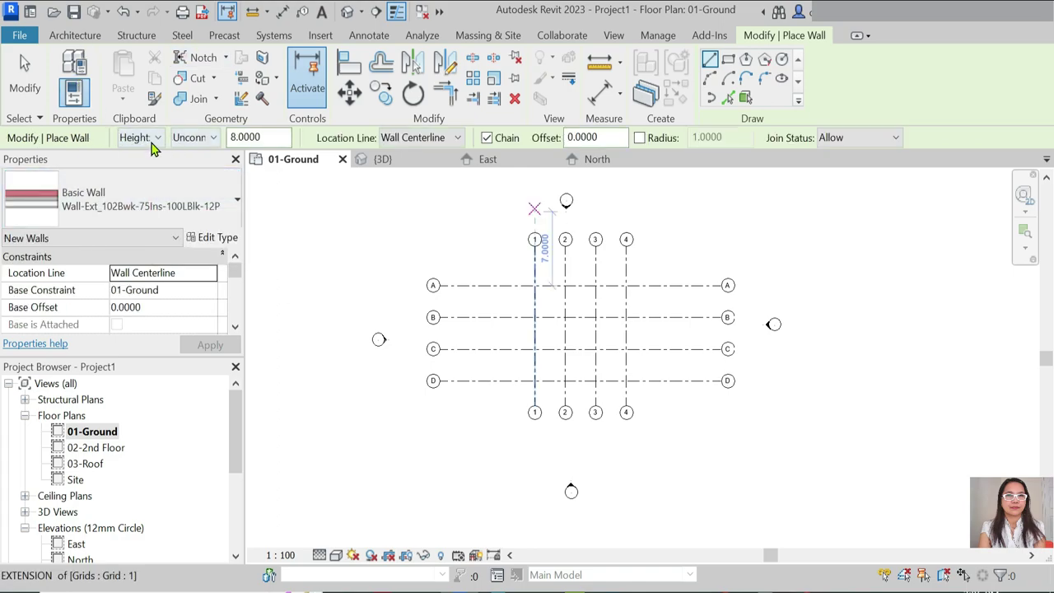
click(156, 137)
click(136, 165)
click(212, 138)
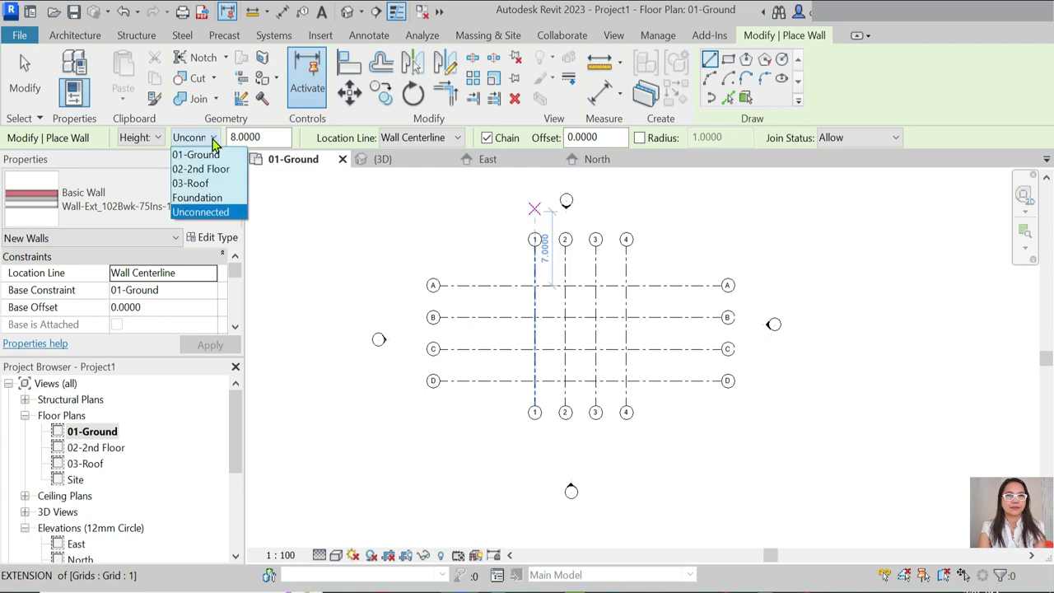
click(205, 173)
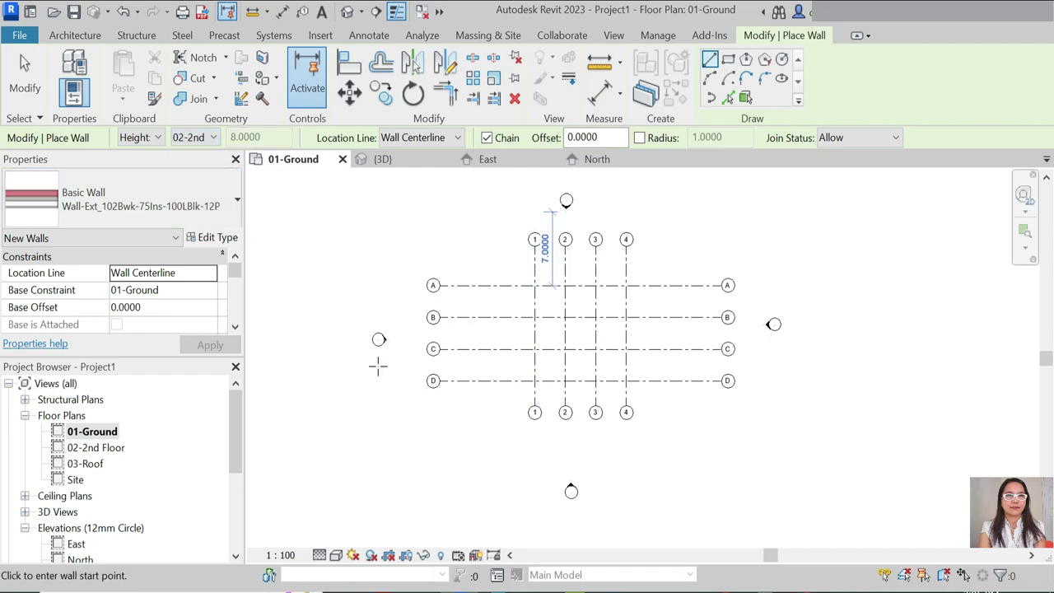
click(451, 138)
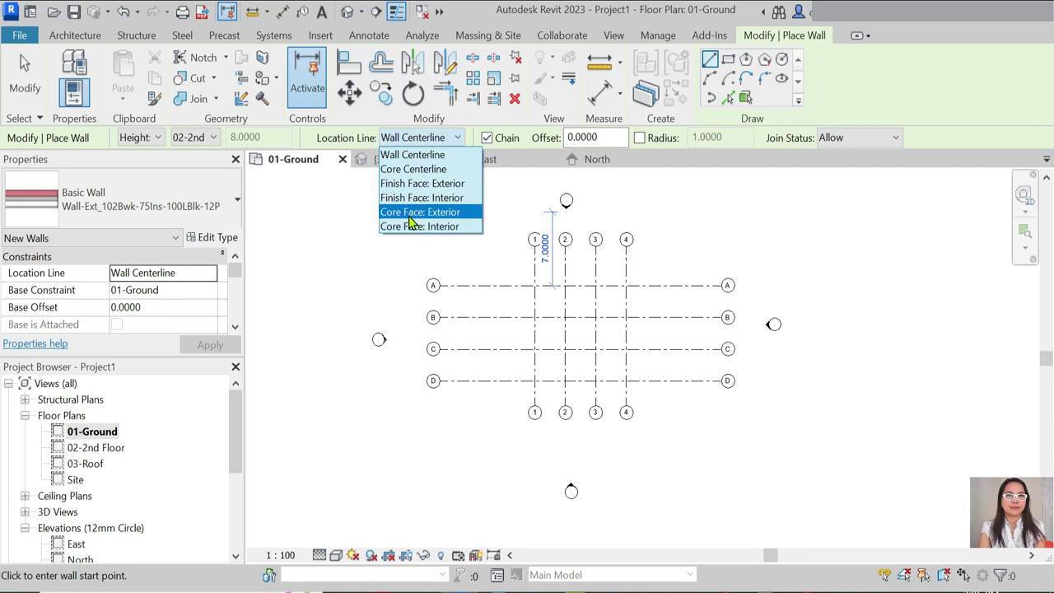
scroll(588, 303, up, 2)
click(694, 261)
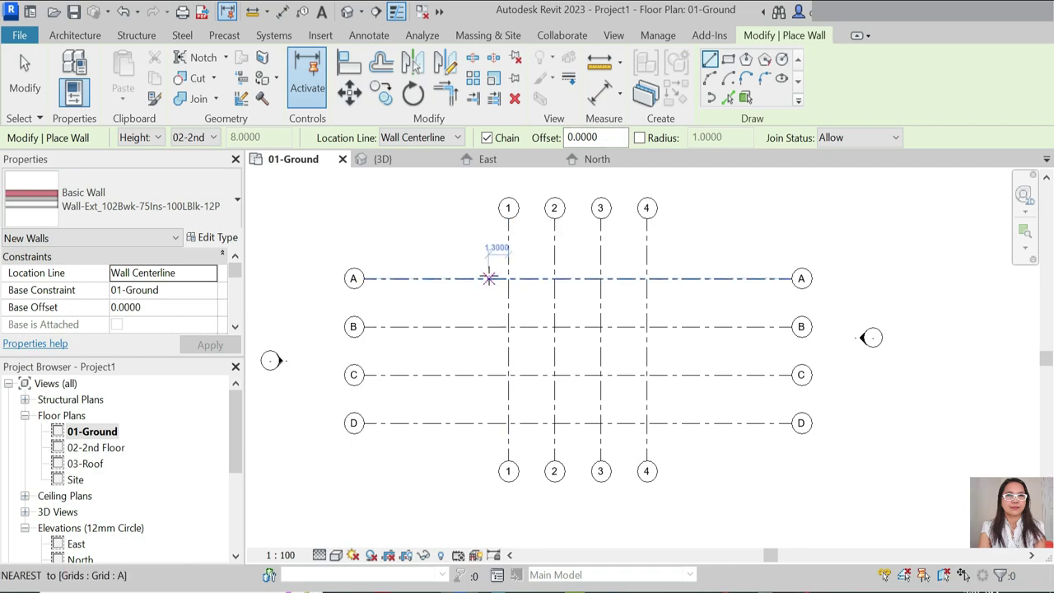
scroll(505, 277, up, 2)
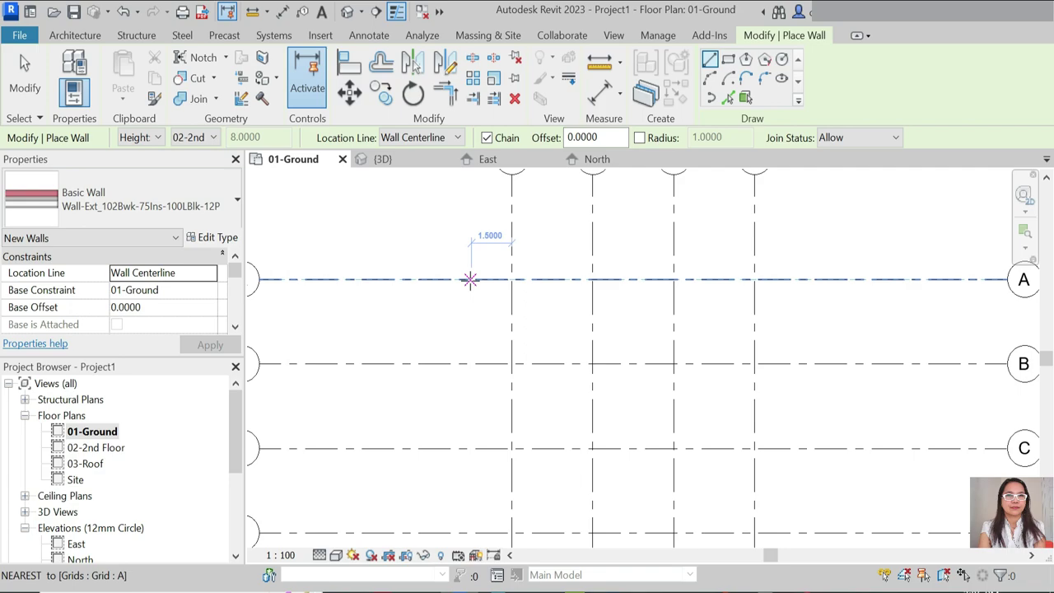
scroll(535, 231, down, 1)
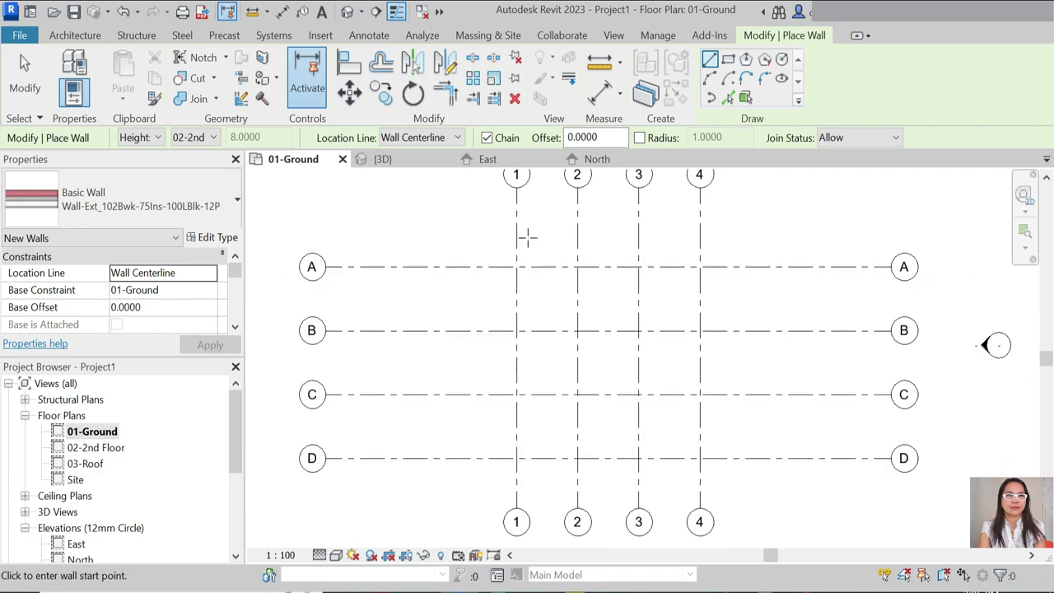
Step: Switch wall Join Status to Disallow, then back to Allow
click(881, 137)
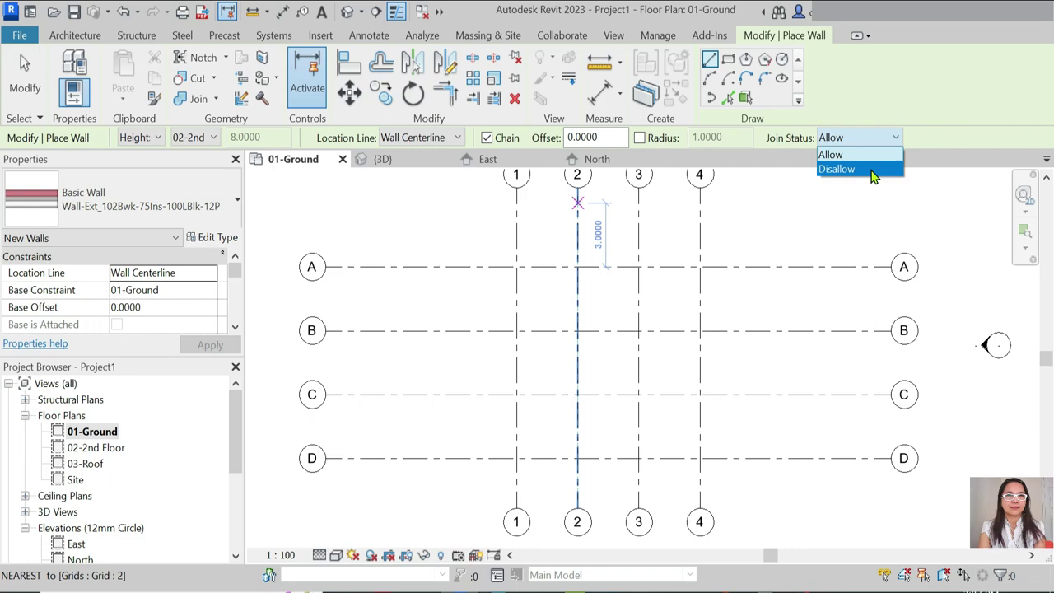
click(836, 169)
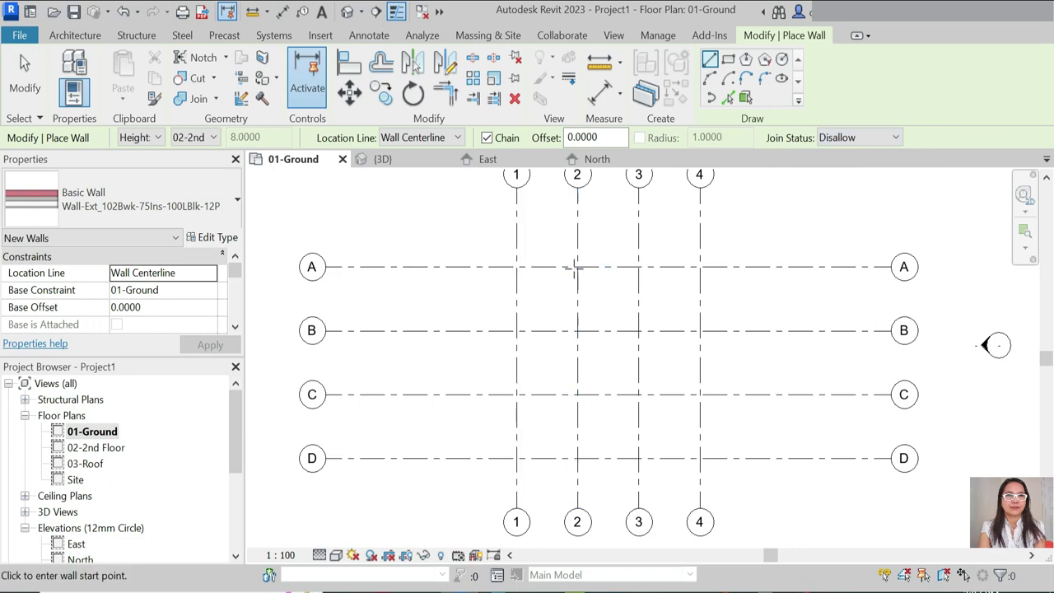
click(873, 138)
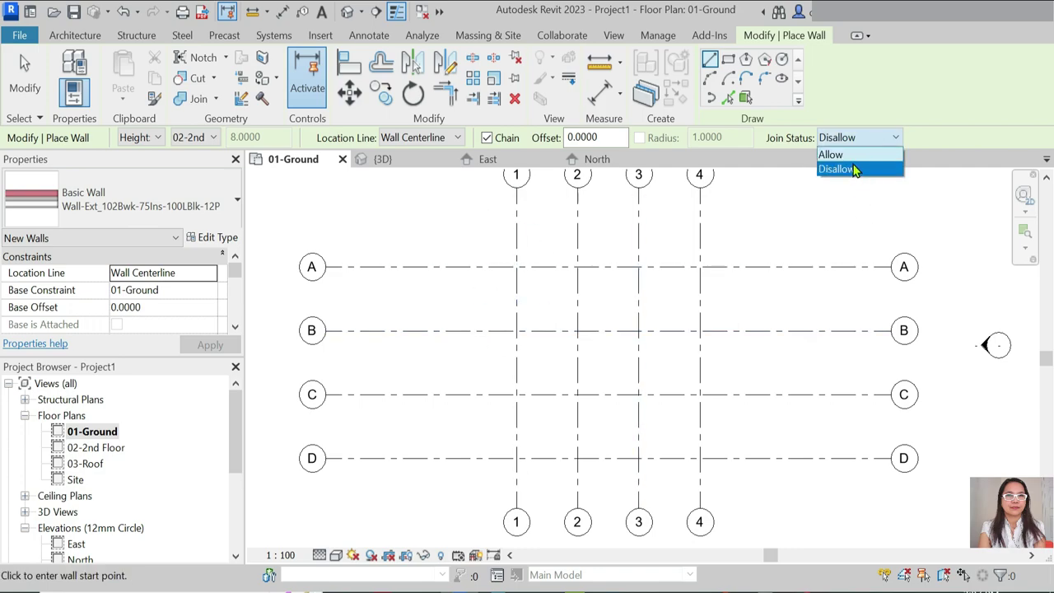
click(836, 153)
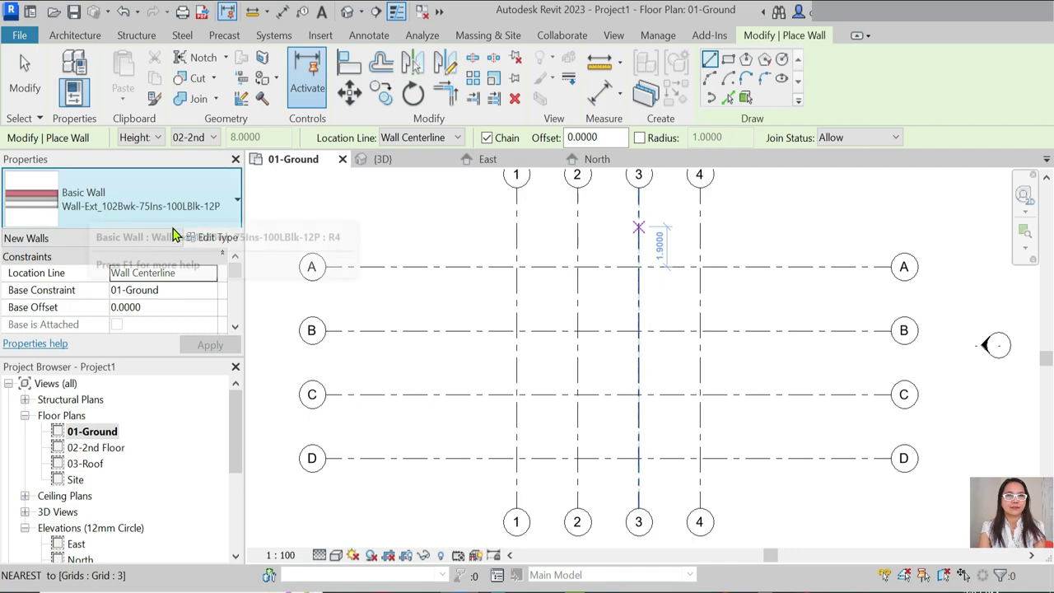
Step: Browse the wall type list and open Type Properties for Wall-Ext_102Bwk-75Ins-100LBlk-12P
click(179, 200)
scroll(165, 461, down, 4)
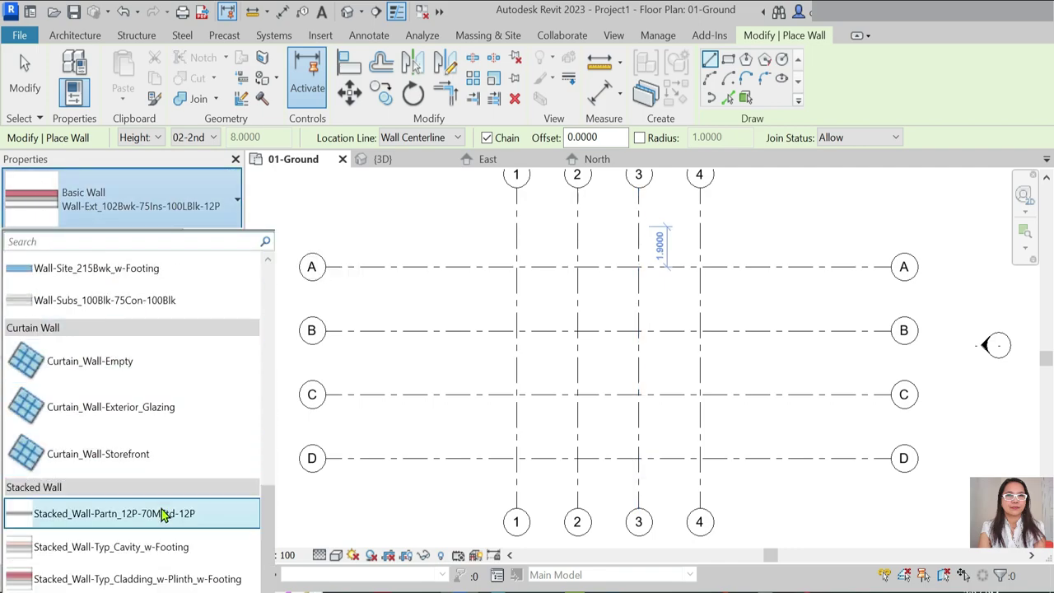
scroll(124, 411, up, 4)
scroll(91, 313, up, 2)
click(165, 207)
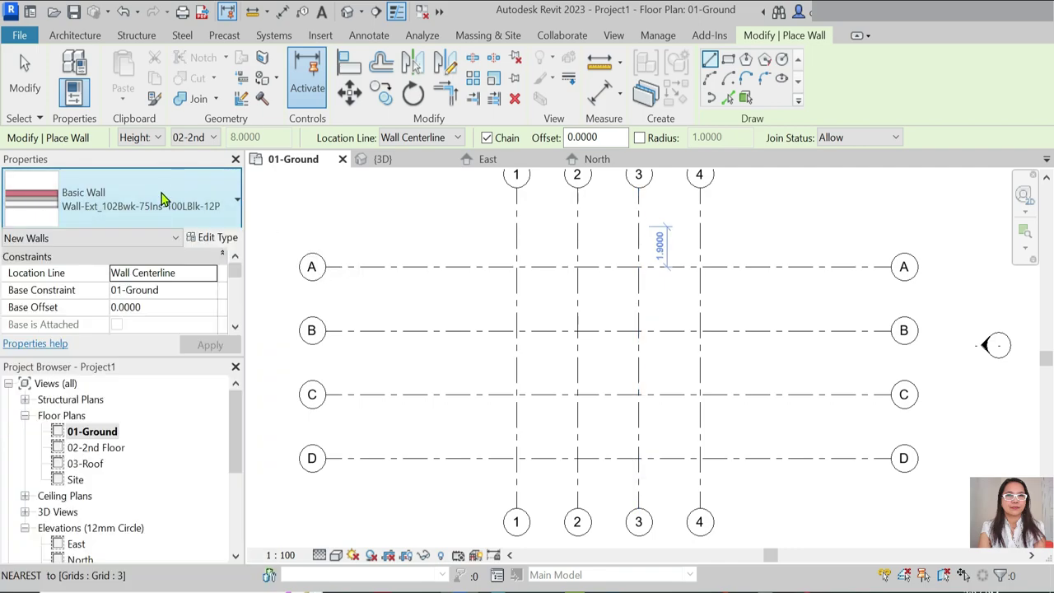
click(216, 237)
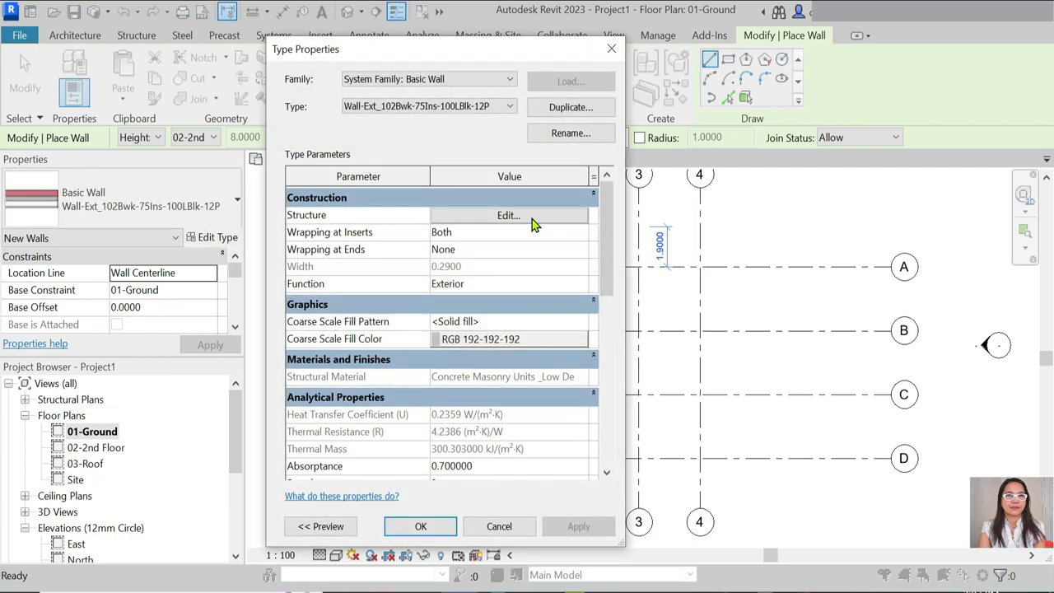
Step: In the wall assembly, change layer 1's brick thickness from 0.1025 to 0.125
click(510, 216)
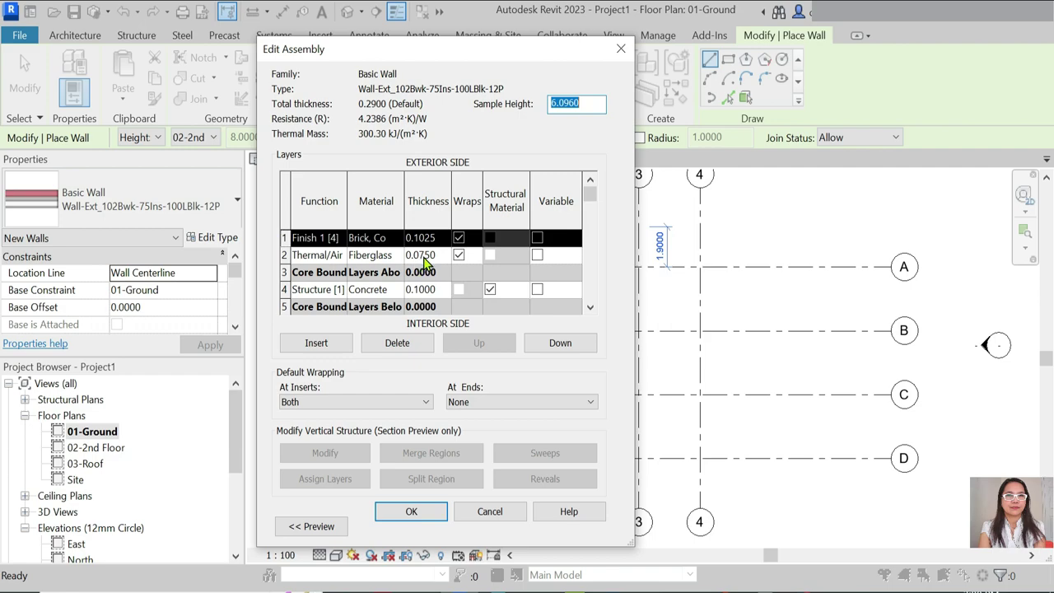
click(416, 238)
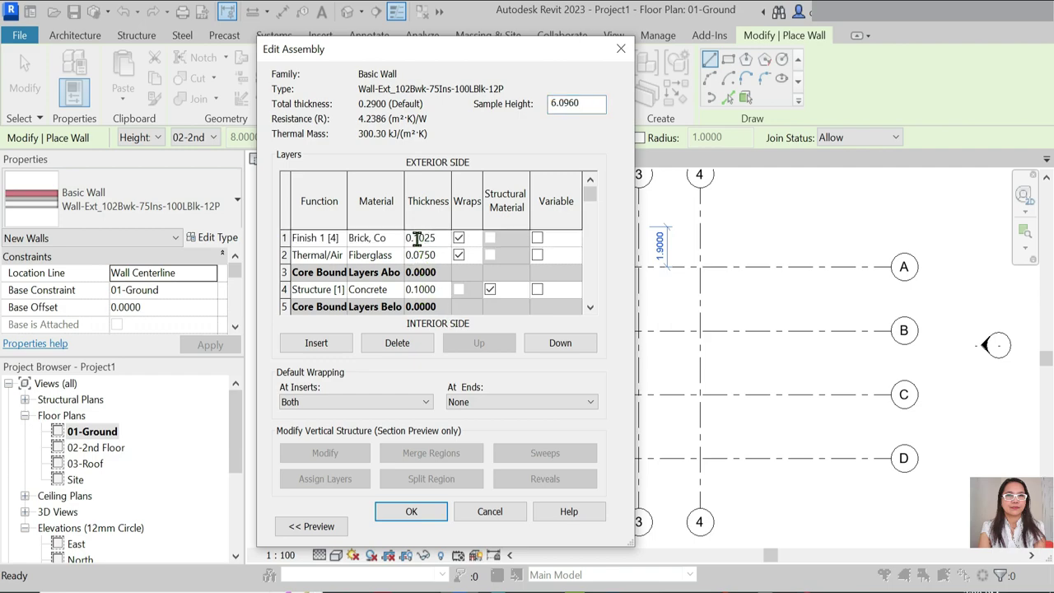
click(416, 257)
click(419, 238)
key(Delete)
Step: Open layer 1's Brick, Common material and start replacing its appearance image
click(372, 240)
click(397, 238)
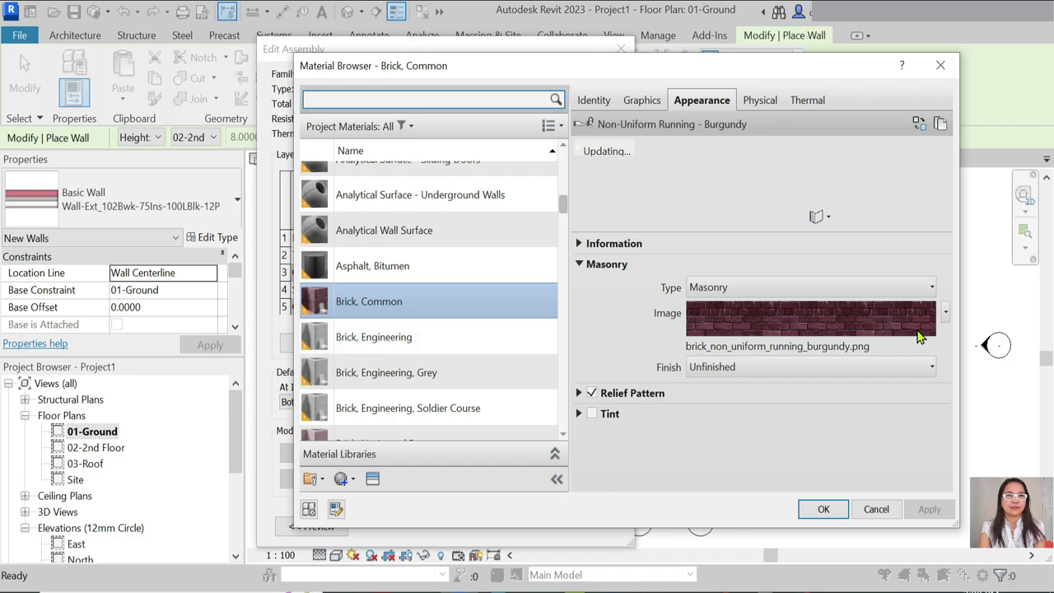
click(807, 346)
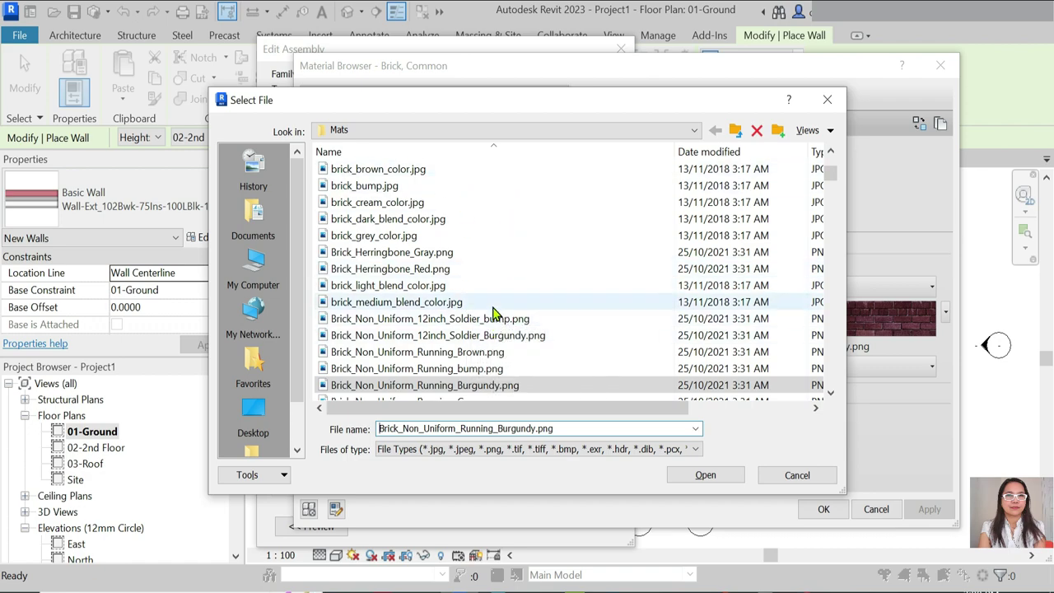
Step: Browse the brick images as thumbnails and load Brick_Non_Uniform_Soldier_bump.png into the appearance
scroll(493, 317, down, 3)
scroll(482, 301, down, 2)
scroll(455, 305, up, 5)
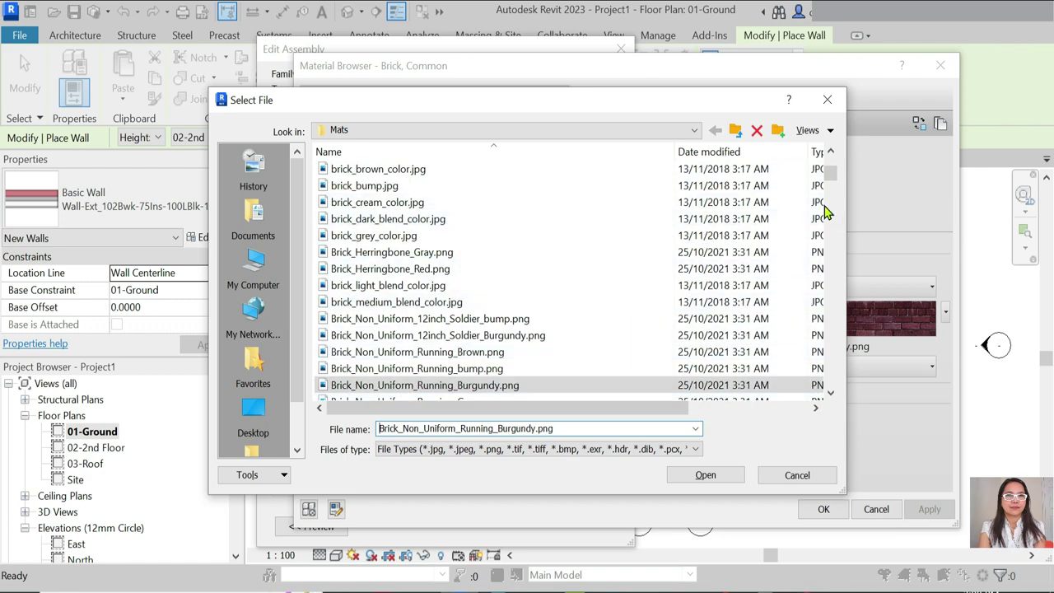
click(828, 130)
click(832, 186)
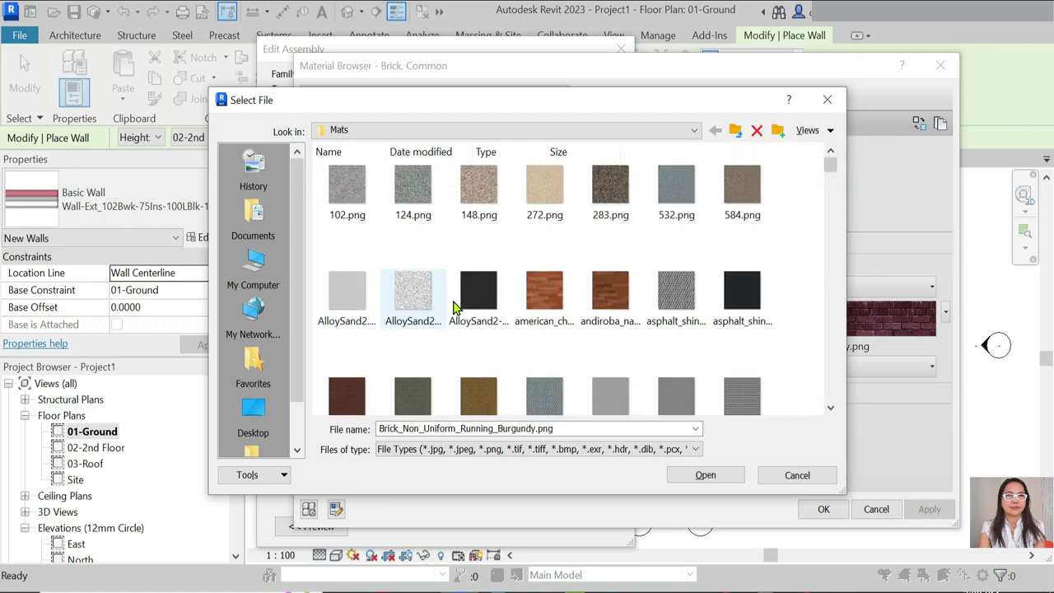
scroll(593, 255, down, 3)
scroll(576, 330, down, 2)
scroll(752, 370, down, 2)
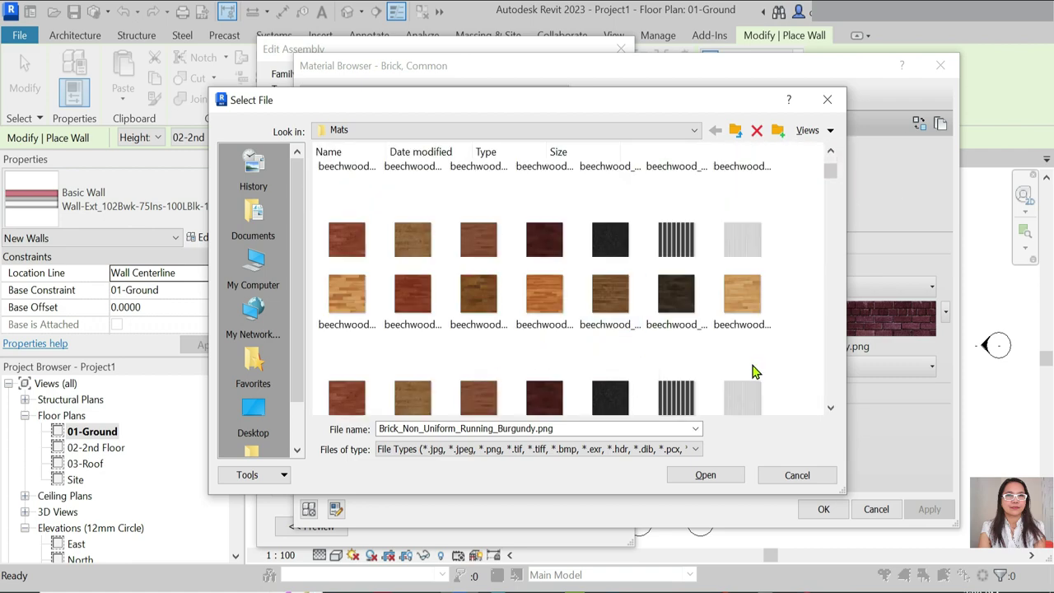
scroll(527, 330, down, 2)
scroll(771, 327, down, 1)
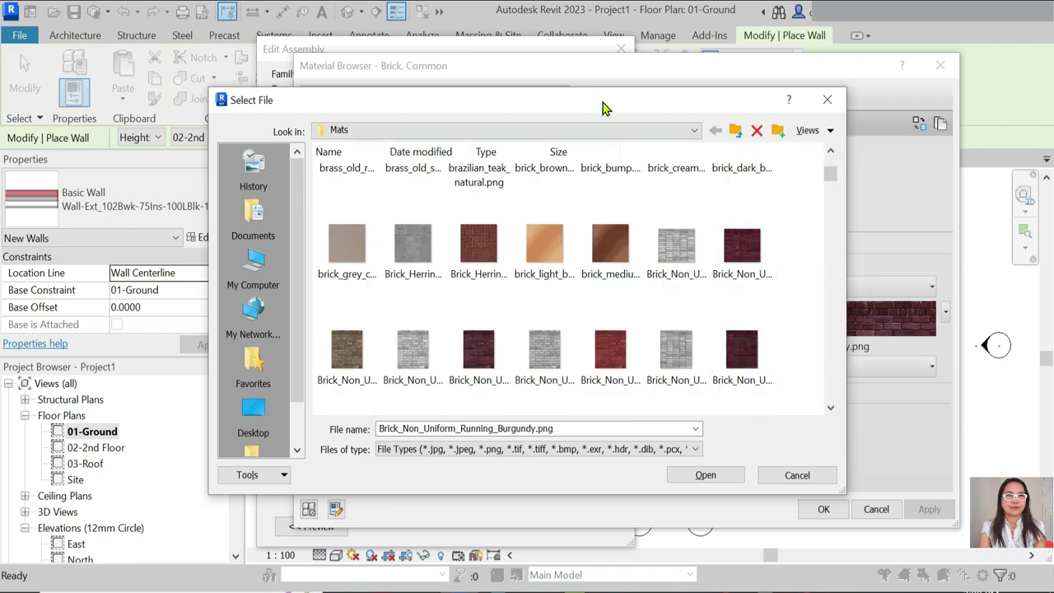
drag(605, 107, 465, 96)
click(403, 346)
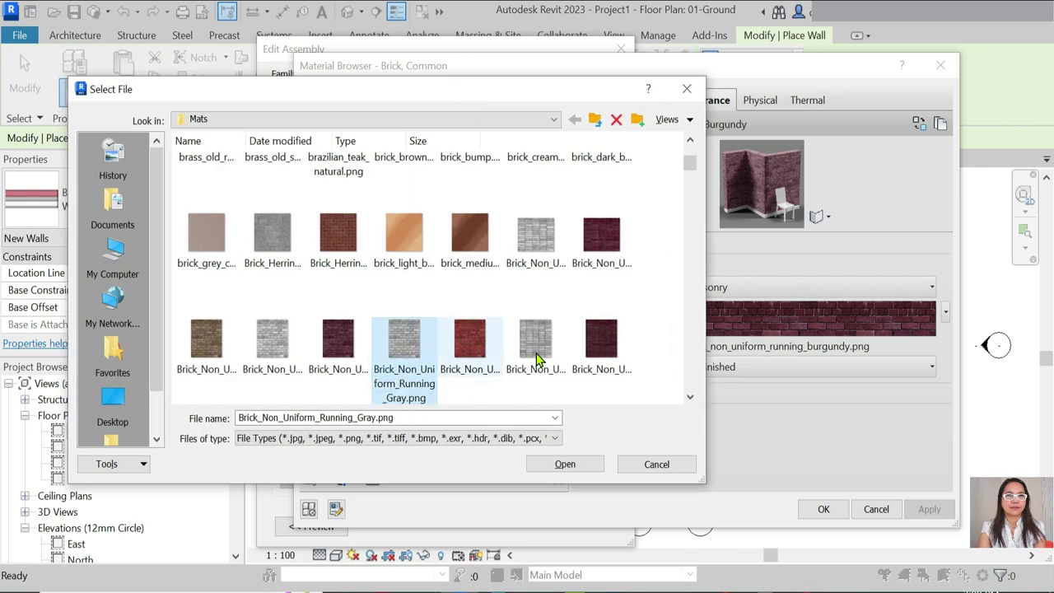
click(536, 352)
click(362, 349)
click(280, 346)
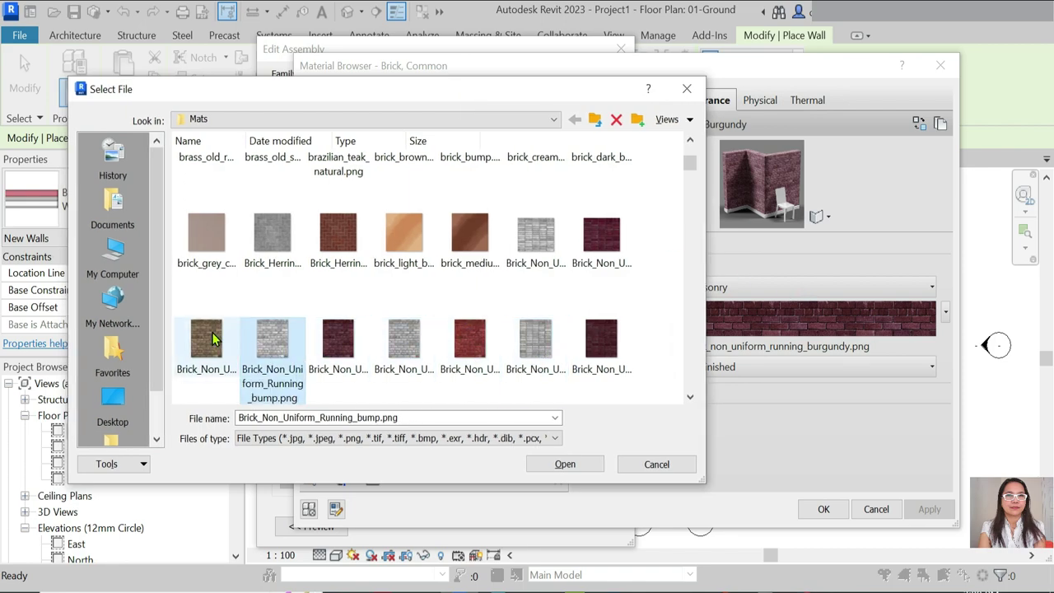
click(535, 341)
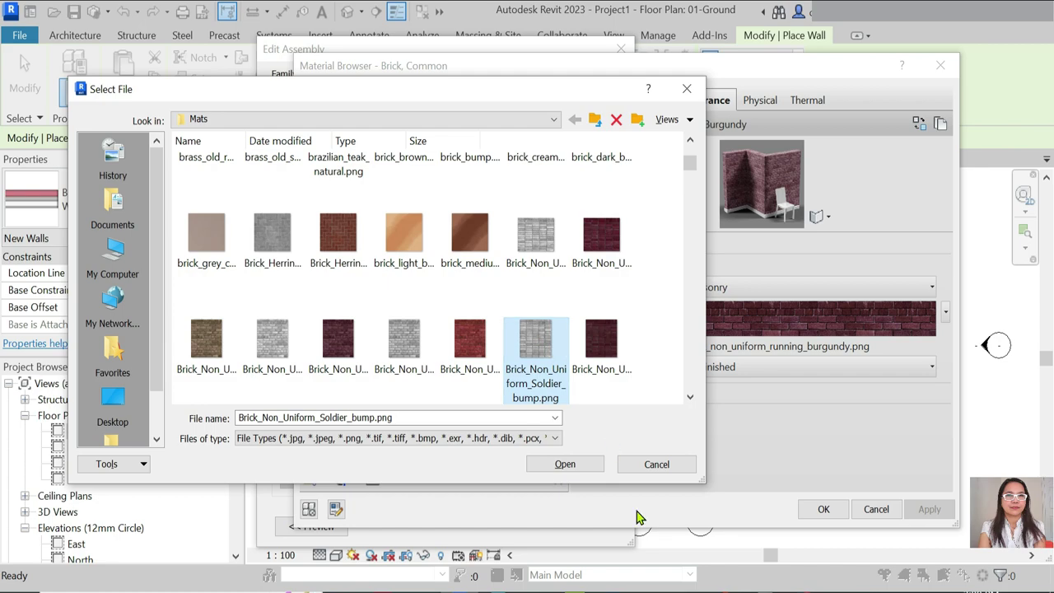
click(565, 463)
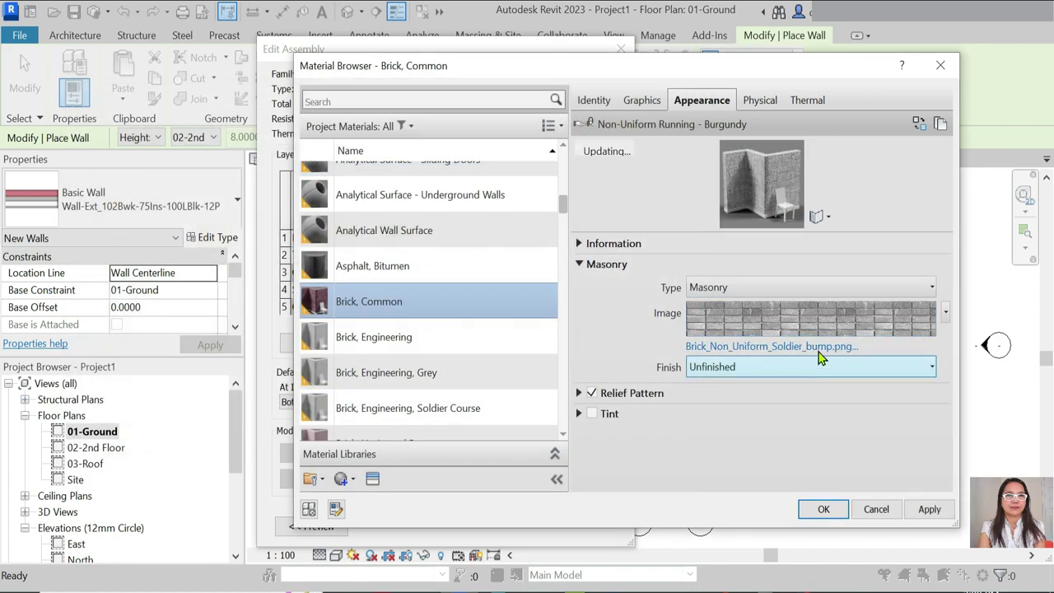
Step: Keep the Masonry type and image source, then apply the appearance and close the Material Browser
click(926, 287)
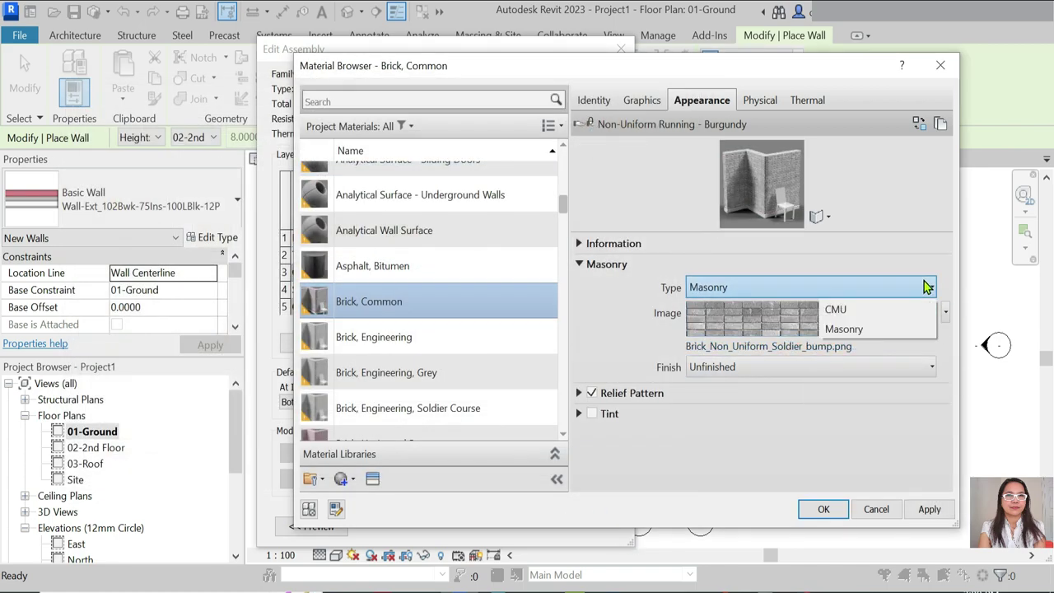
click(782, 350)
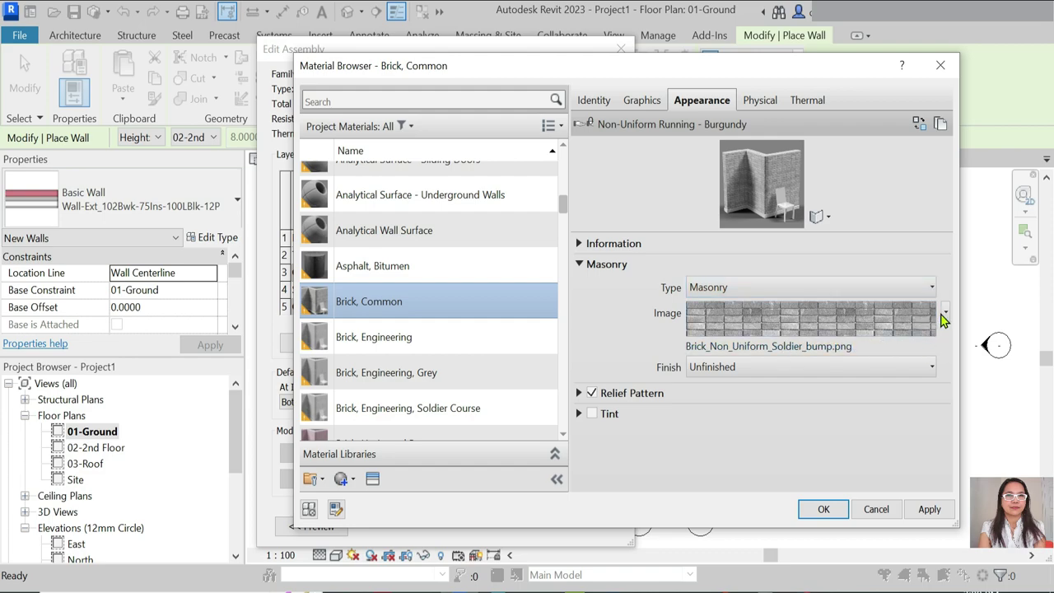
click(945, 314)
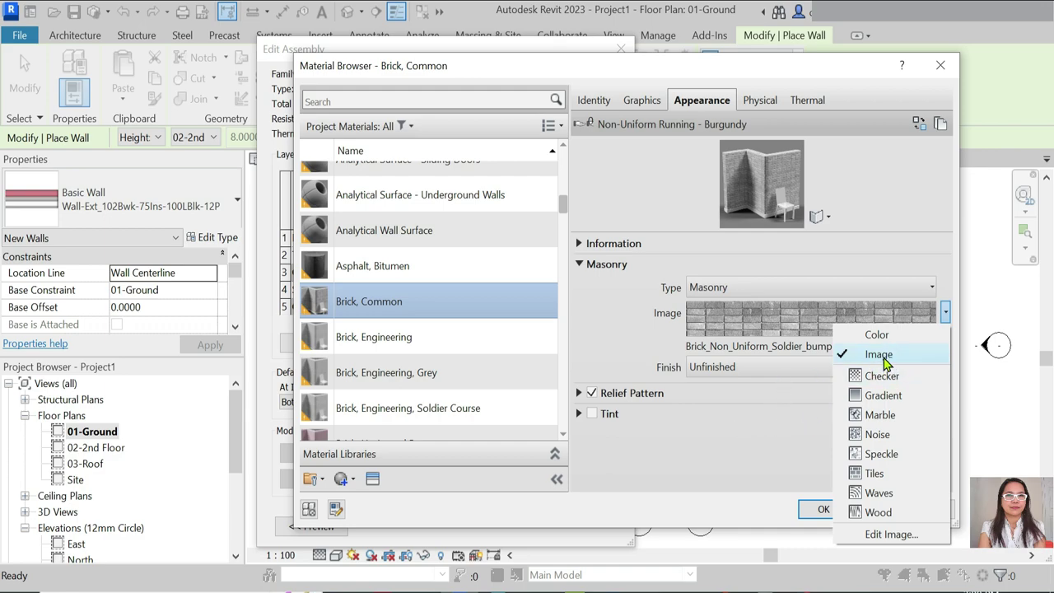
click(780, 424)
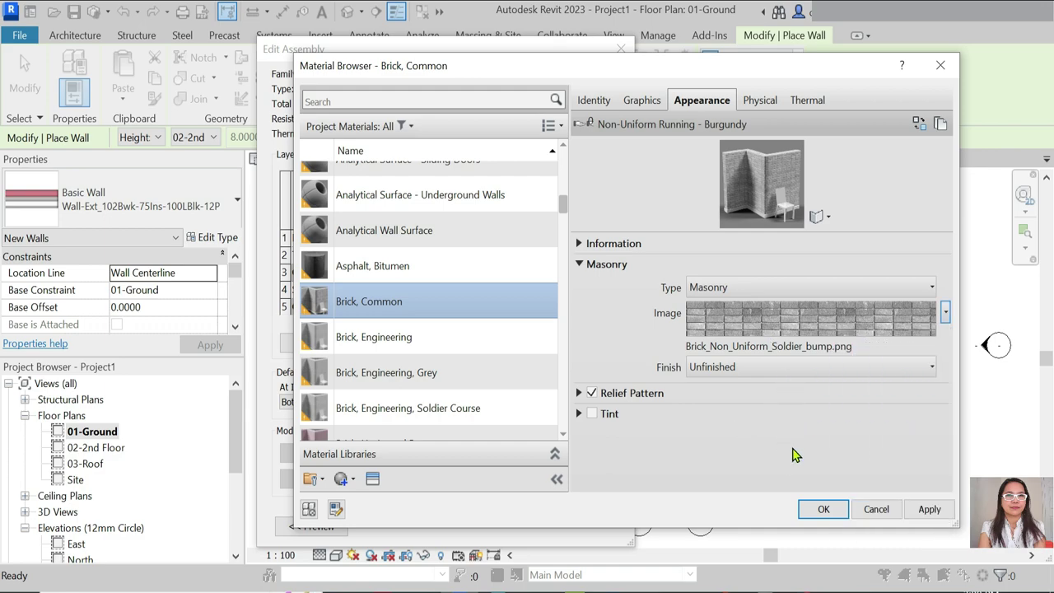
click(929, 509)
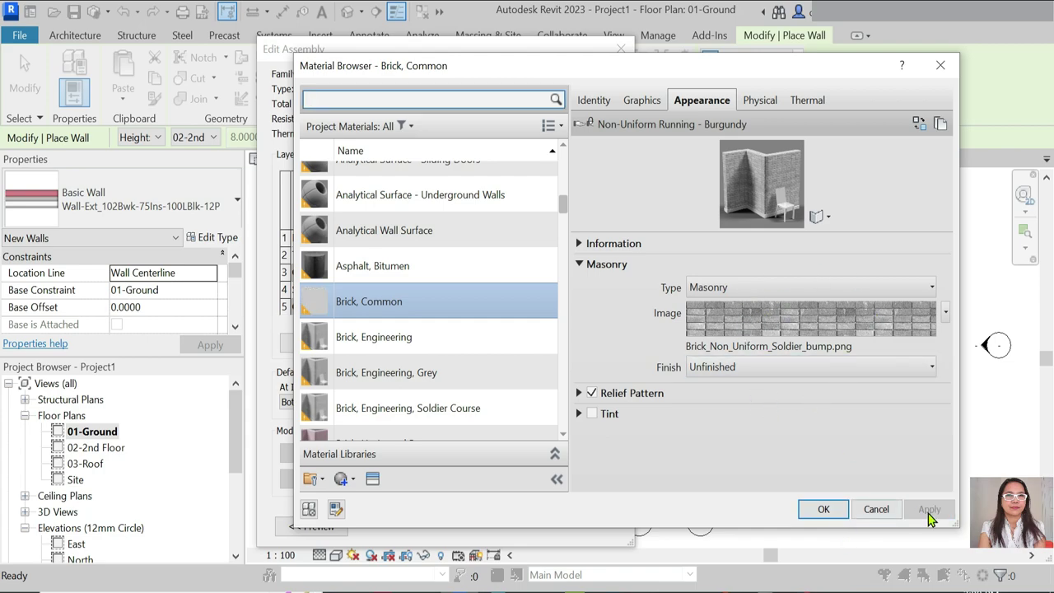
click(821, 509)
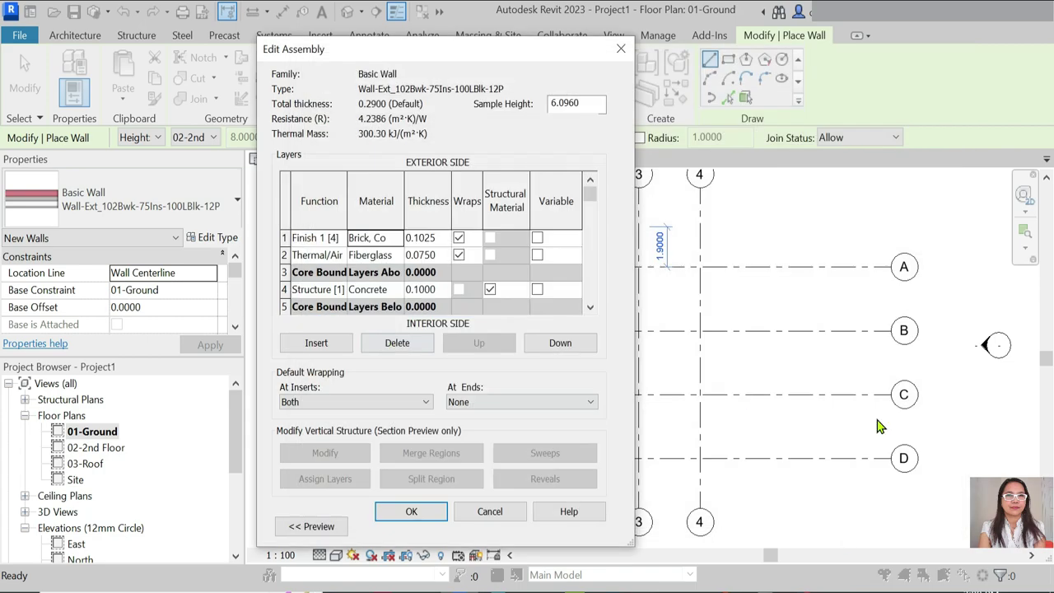
Step: Confirm the wall type edits and draw walls D/1 → A/1 → A/4 → D/4 → D/1
click(413, 514)
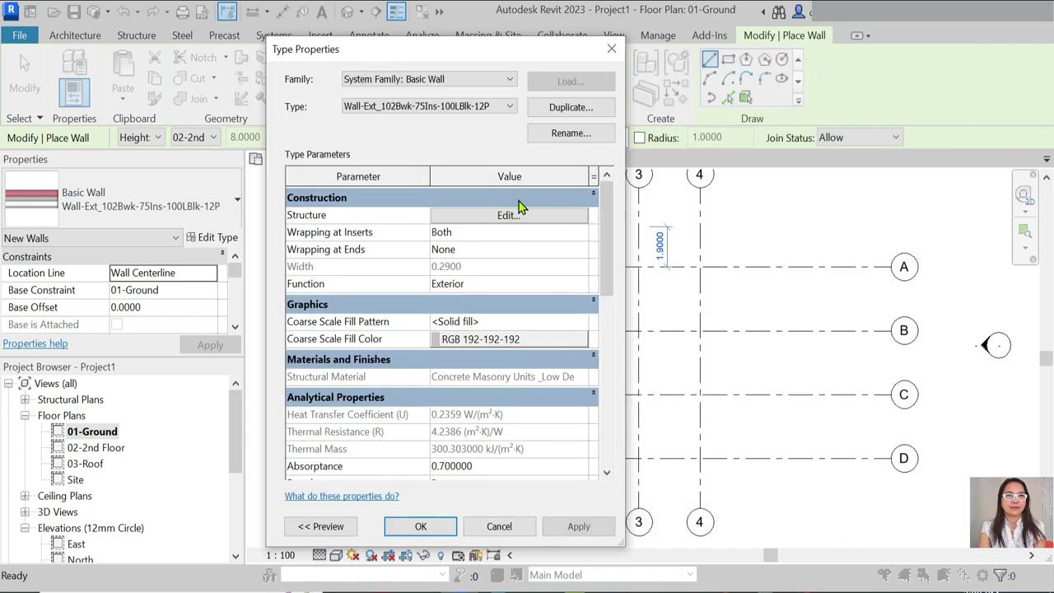
click(420, 526)
click(516, 457)
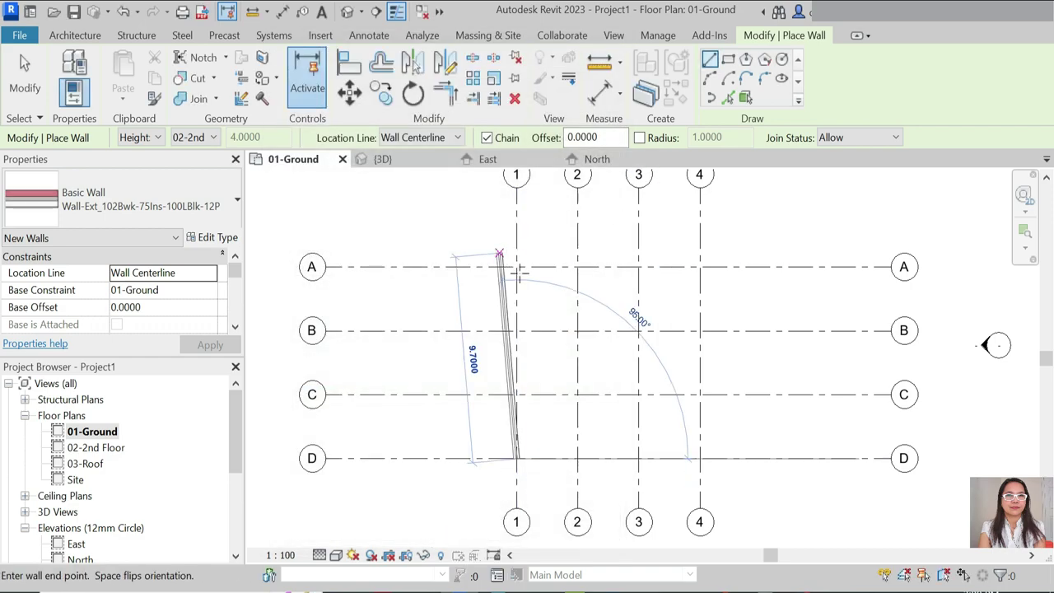
click(516, 266)
click(699, 266)
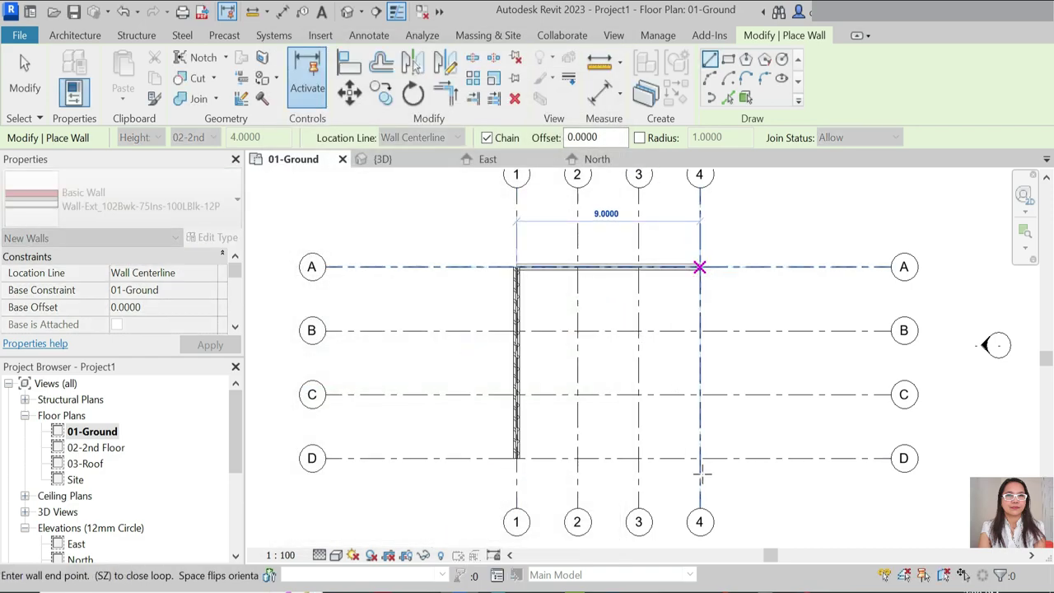
click(698, 458)
click(516, 457)
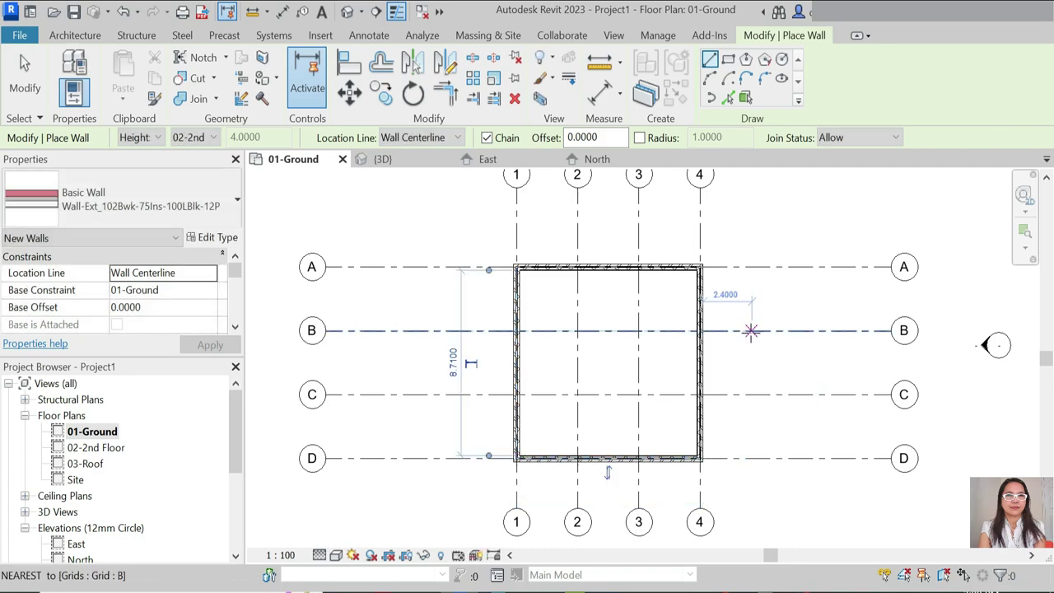
Step: End the wall chain and close the East and North elevation views
key(Escape)
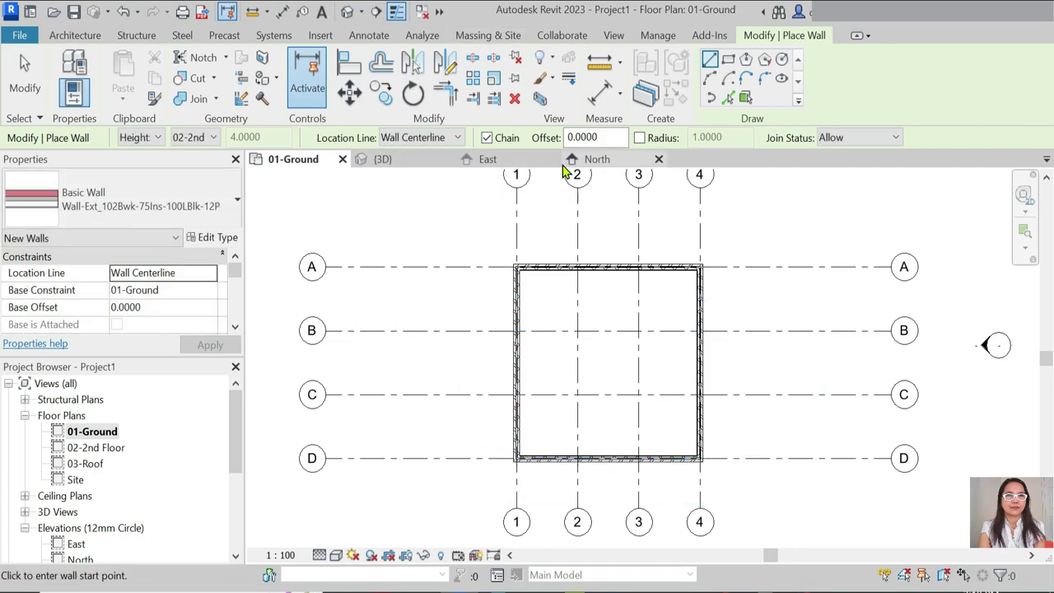
click(552, 159)
click(552, 159)
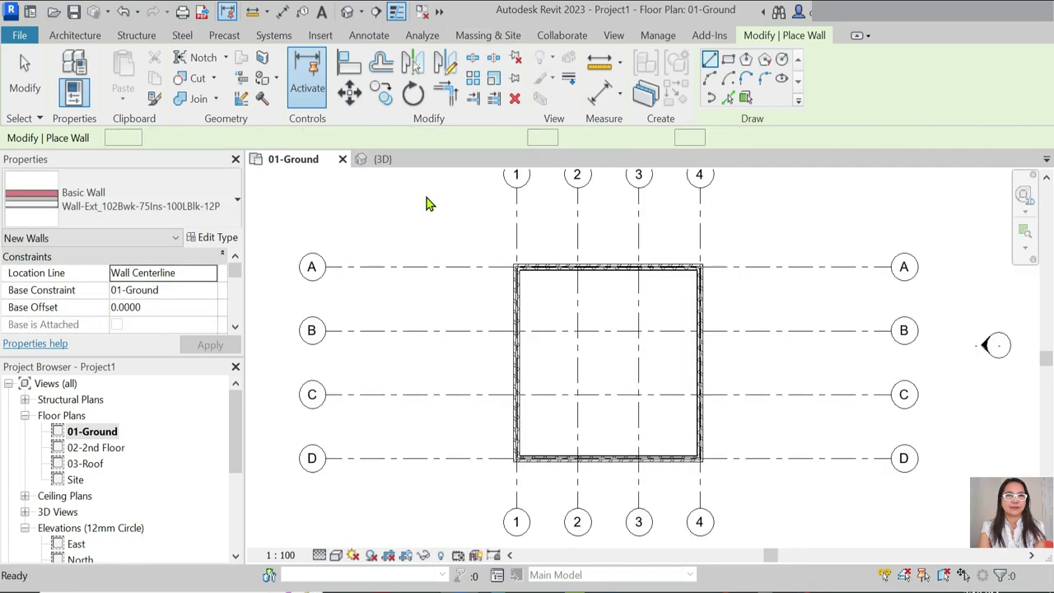
Step: Tile the plan and 3D views side by side and zoom to fit the walls
key(w)
key(t)
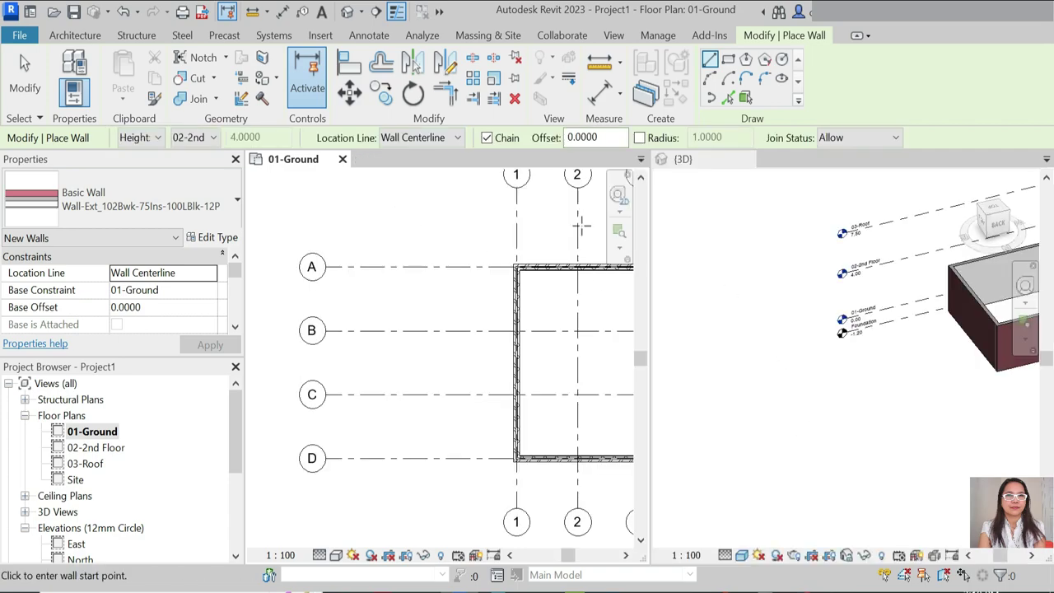
key(z)
key(f)
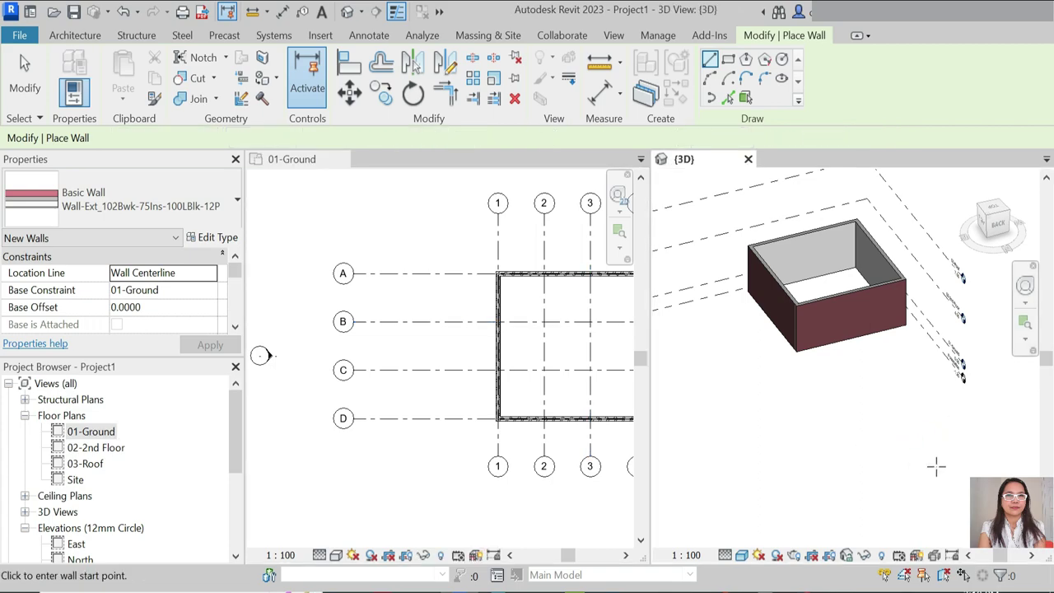
Step: Orbit the 3D view to inspect the wall box from the front and behind
shift+middle_drag(931, 464, 717, 424)
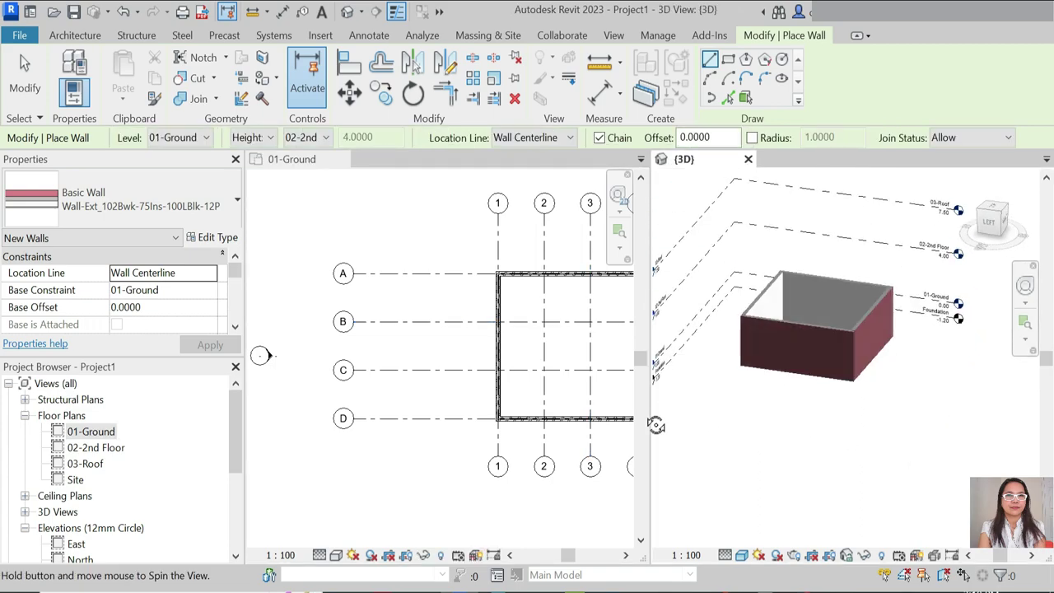
scroll(934, 287, up, 5)
scroll(934, 287, down, 3)
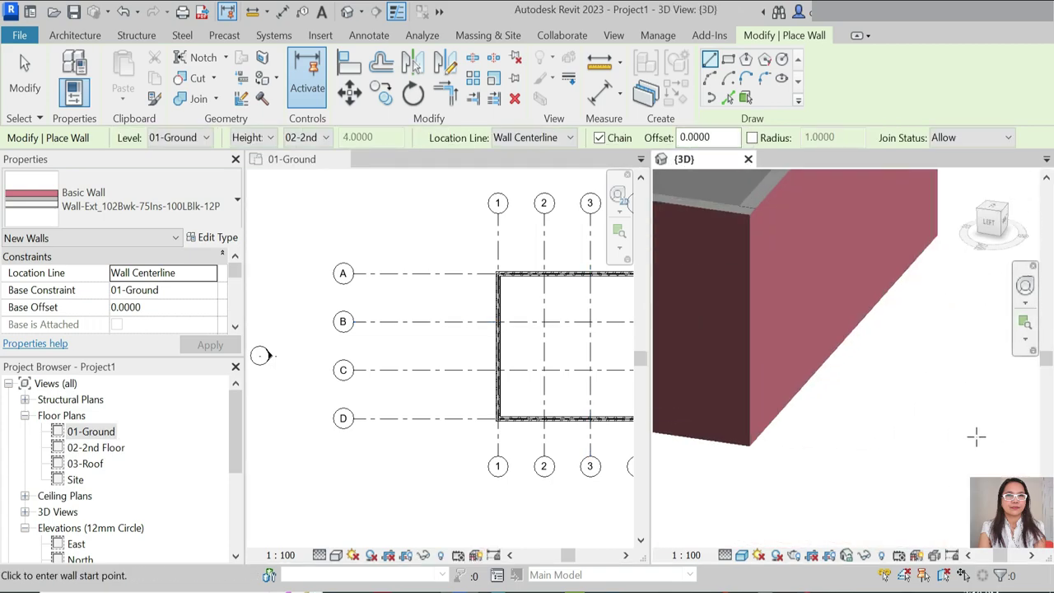
scroll(887, 388, up, 5)
scroll(793, 416, up, 1)
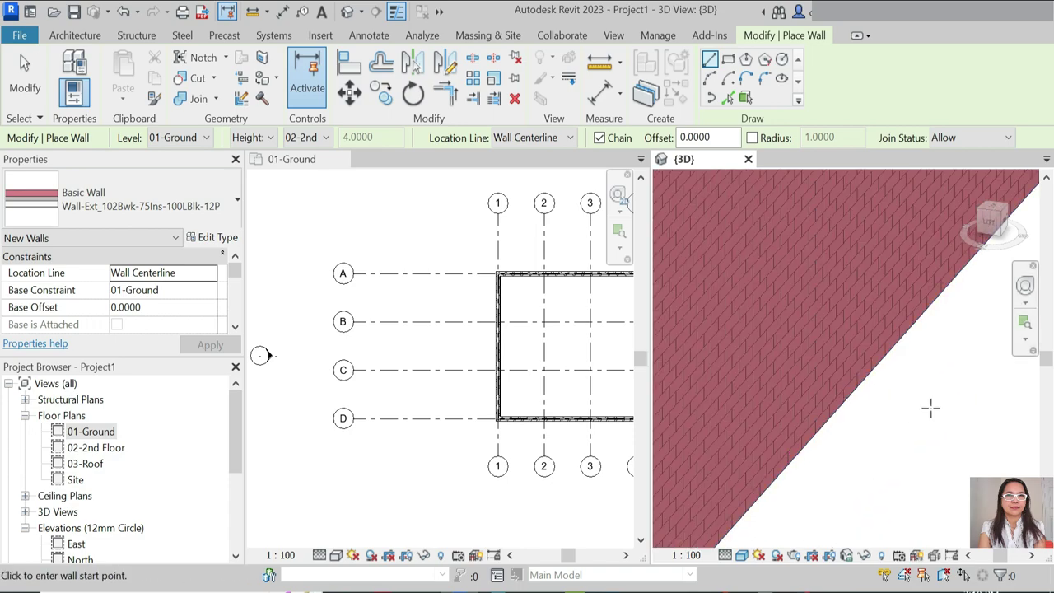
scroll(931, 407, down, 4)
scroll(807, 399, up, 4)
scroll(805, 394, down, 3)
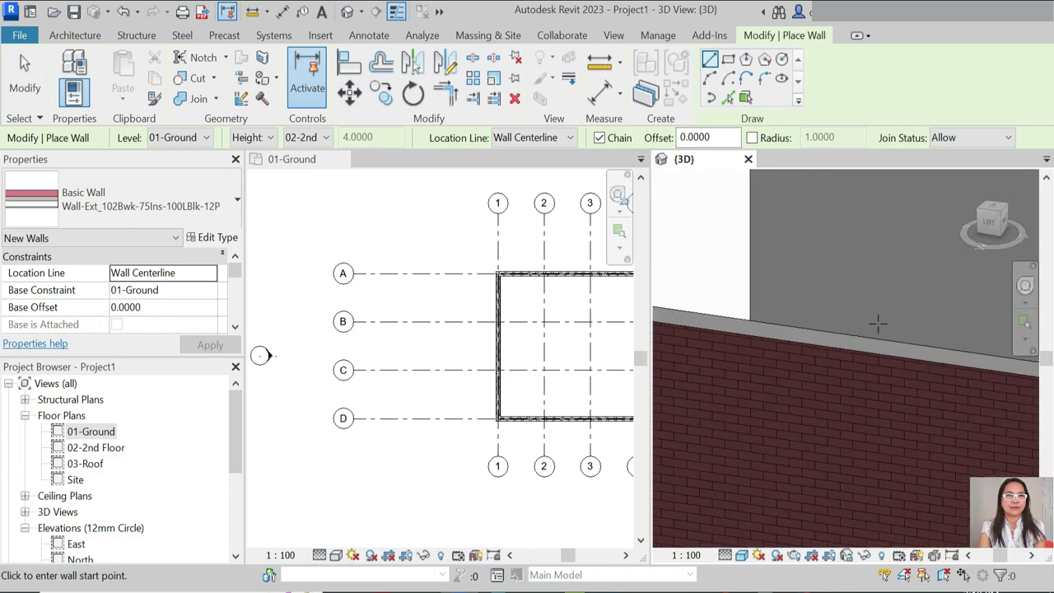
scroll(875, 322, up, 3)
scroll(905, 350, up, 2)
scroll(906, 349, down, 3)
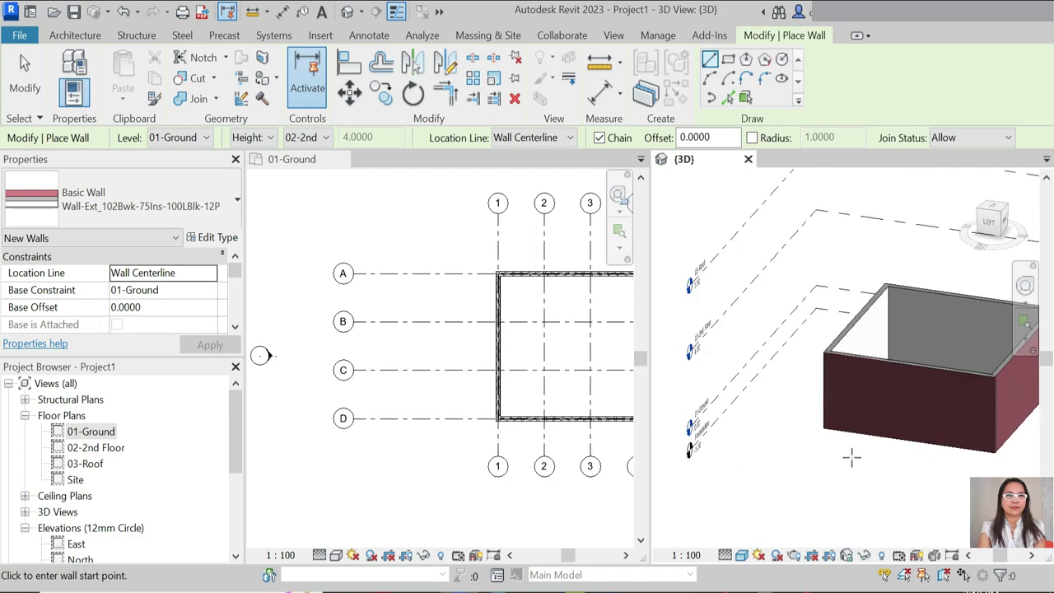
mouse_move(856, 453)
shift+middle_down()
mouse_move(928, 445)
mouse_move(960, 419)
shift+middle_up()
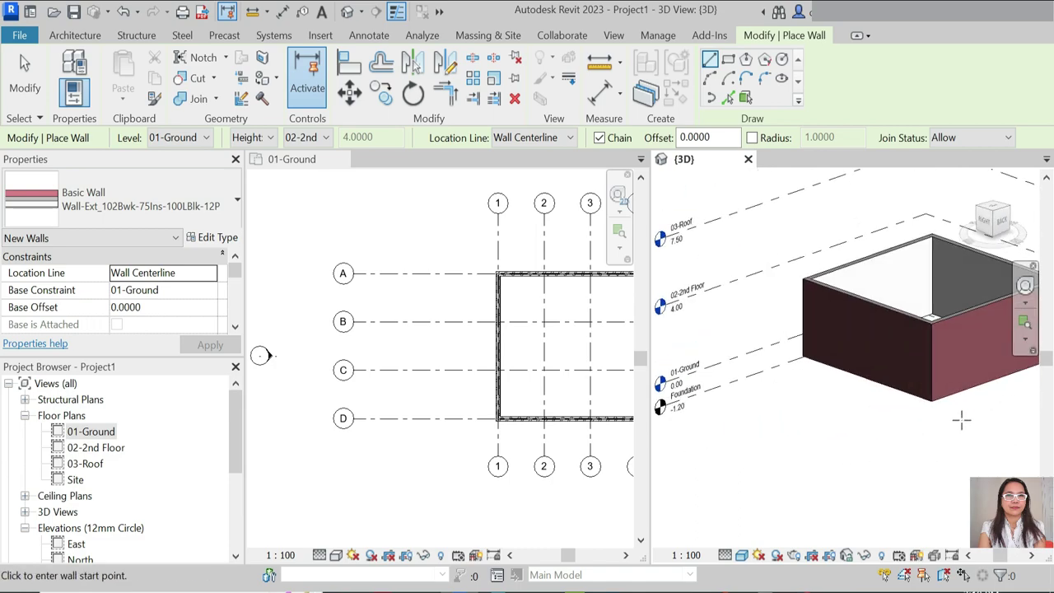
key(Escape)
Step: Duplicate the selected wall's type and name the copy Type2
click(856, 303)
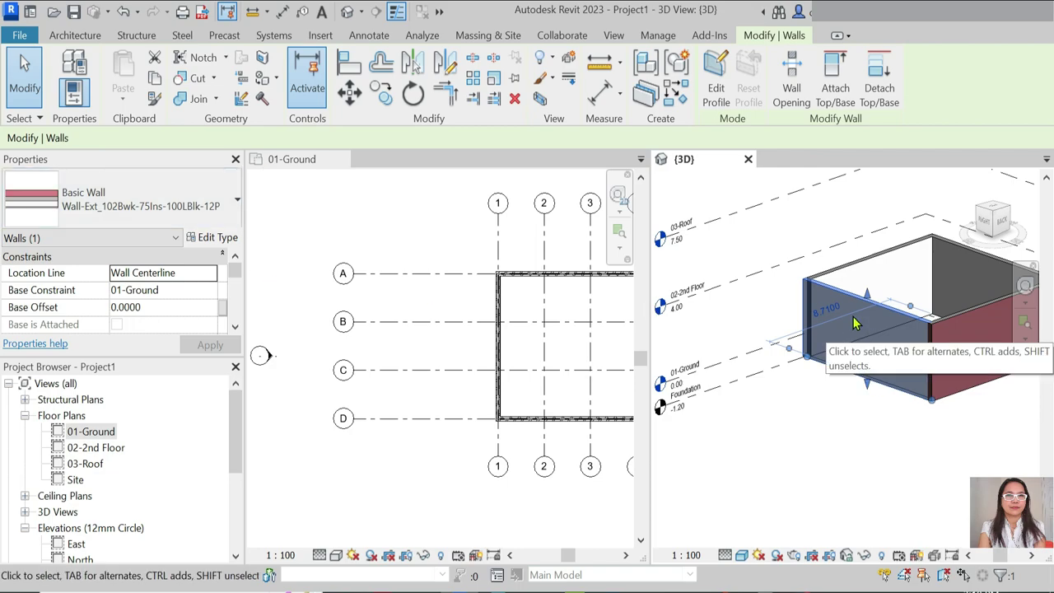
click(210, 237)
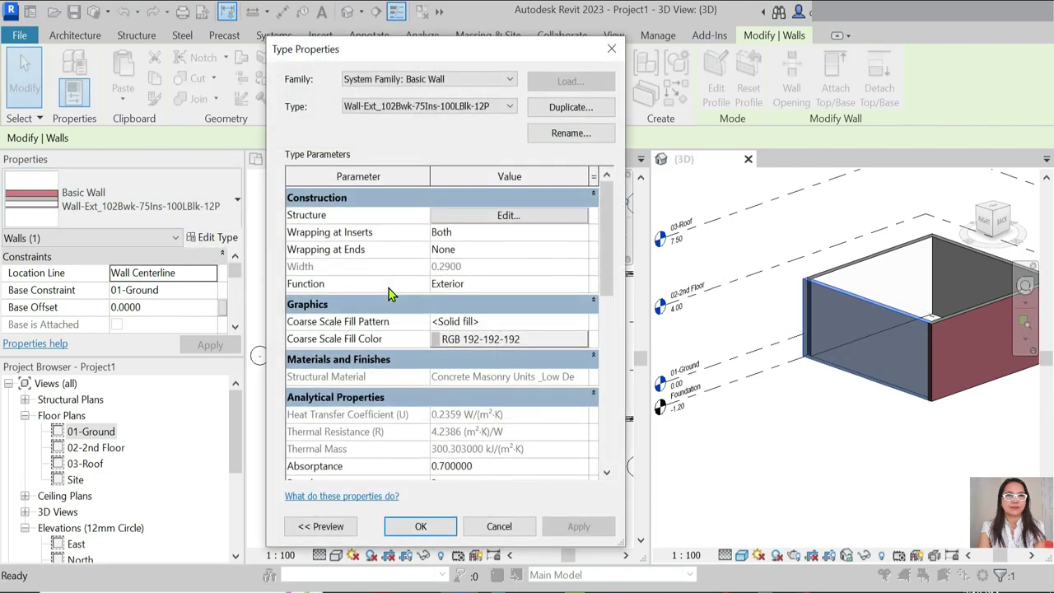
click(579, 113)
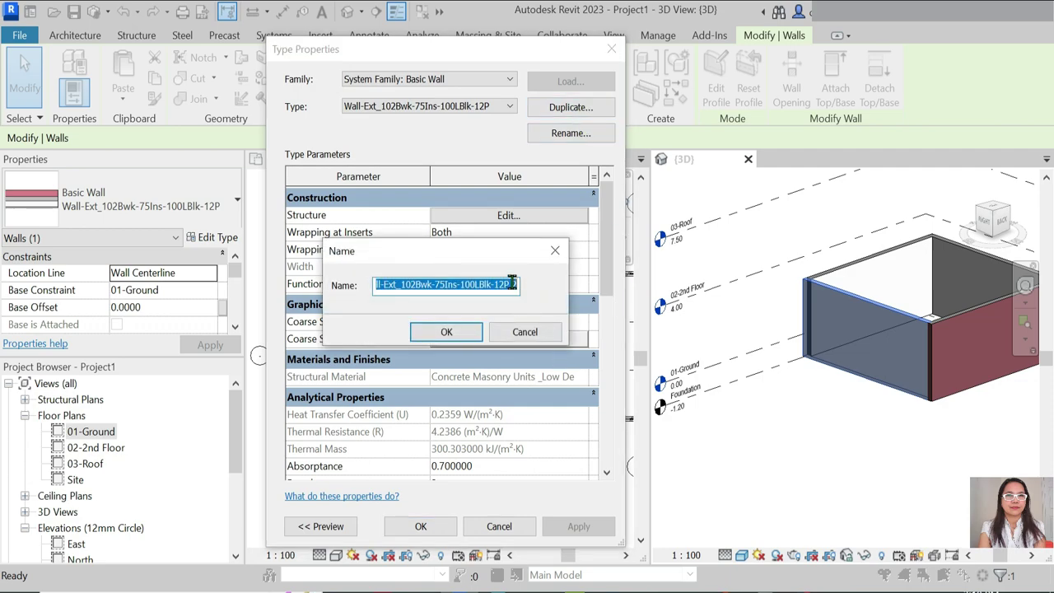
drag(510, 284, 558, 286)
text(Type2)
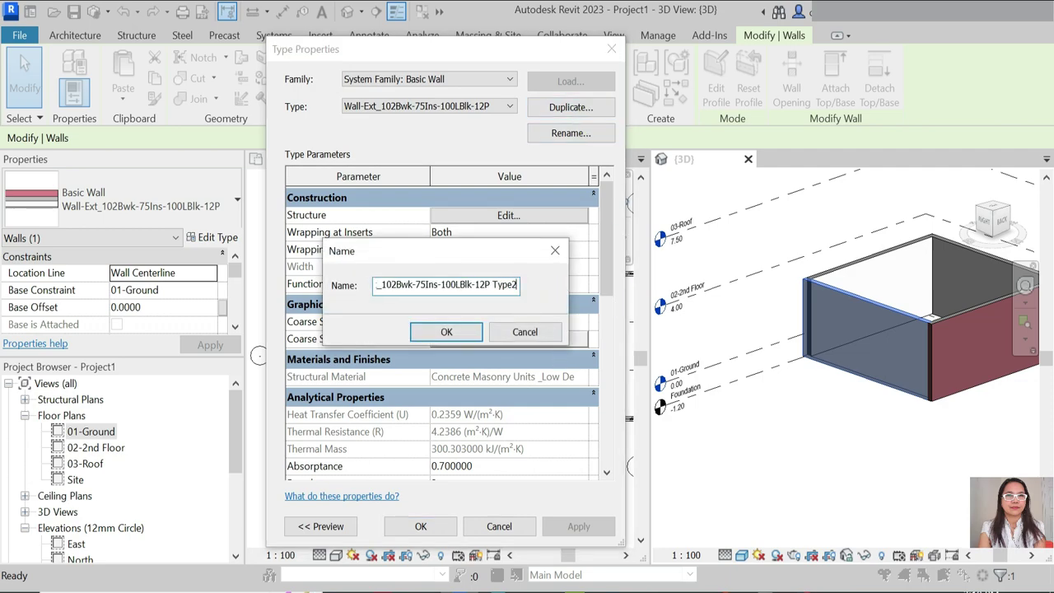
click(447, 331)
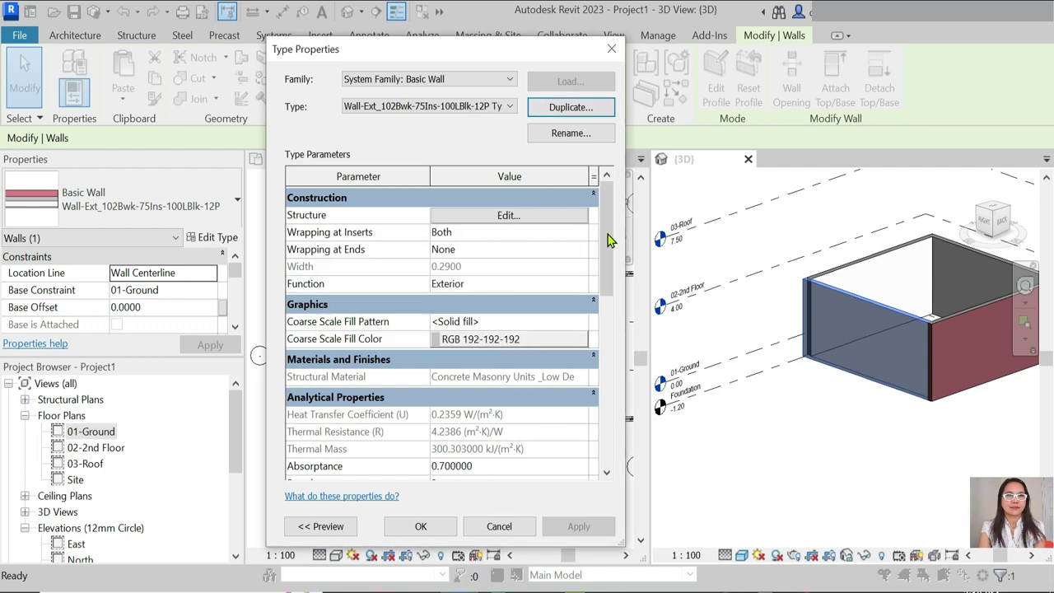
Step: Turn on Use Render Appearance for the Brick, Common layer material and confirm all dialogs
click(507, 215)
click(392, 238)
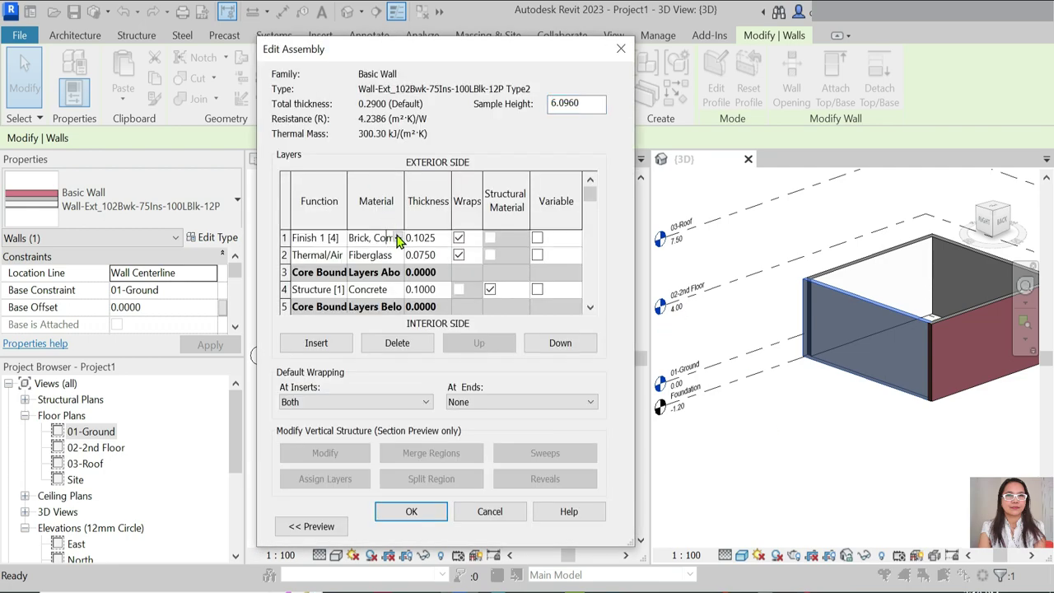
click(399, 238)
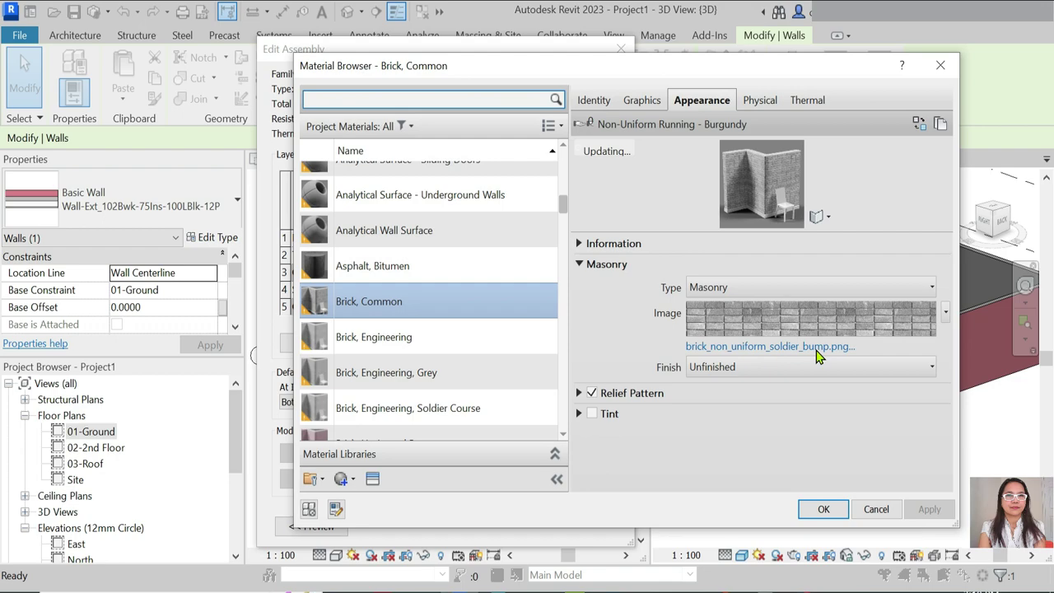
click(643, 101)
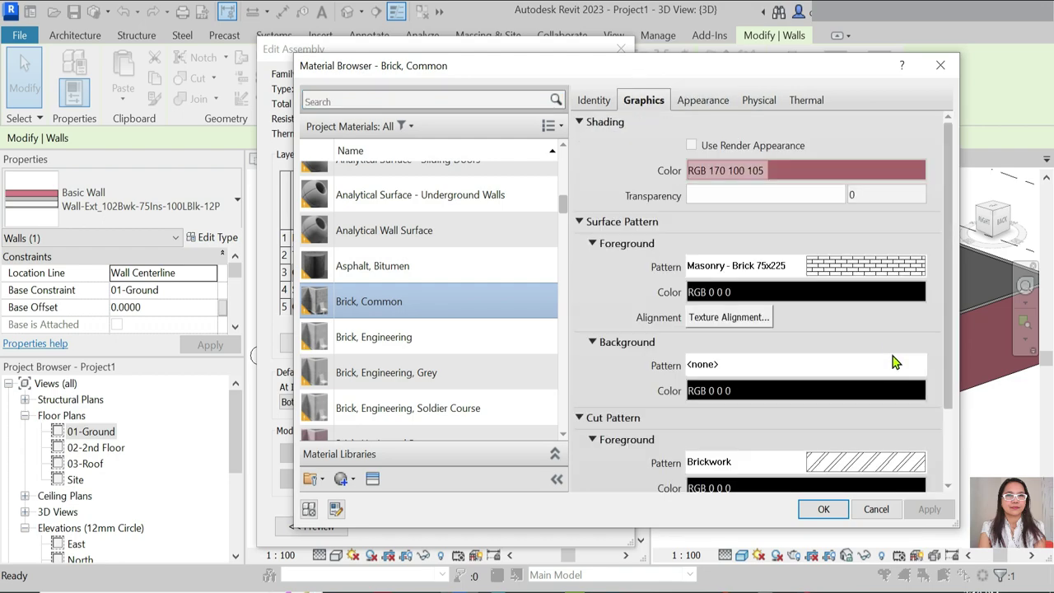
click(692, 146)
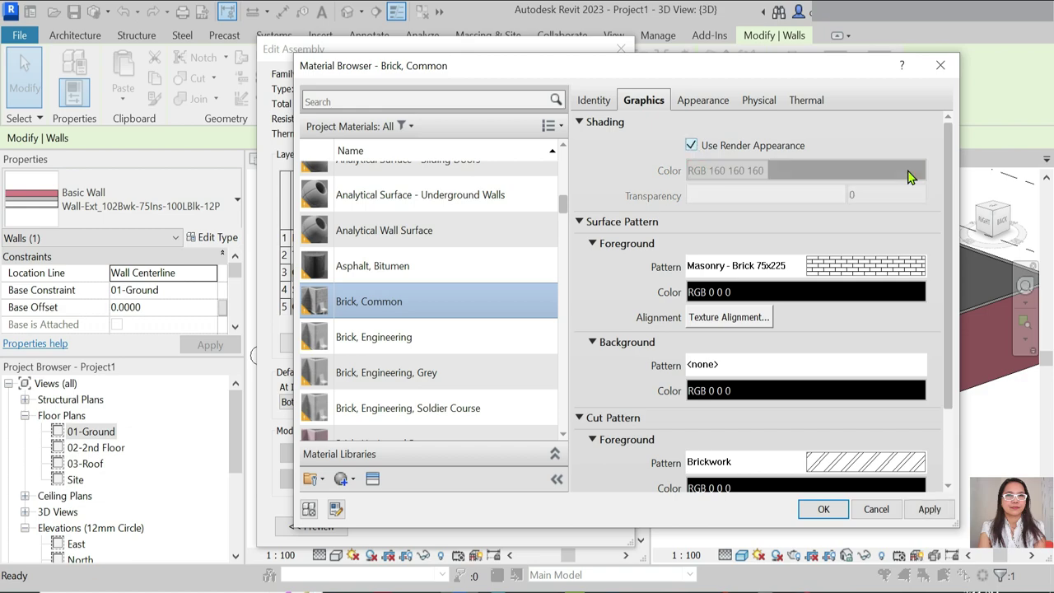
click(824, 510)
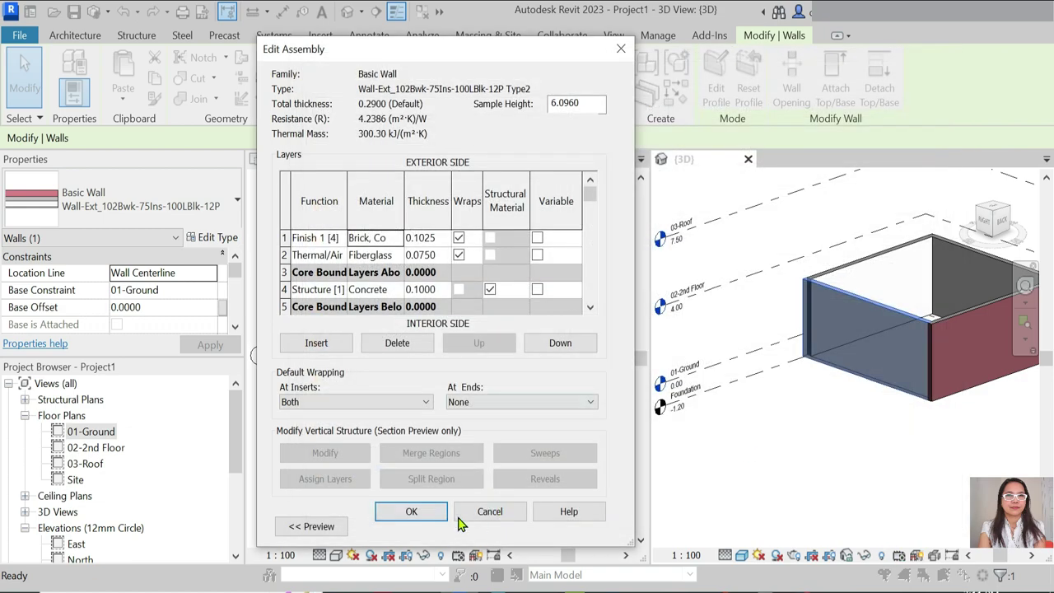
click(411, 509)
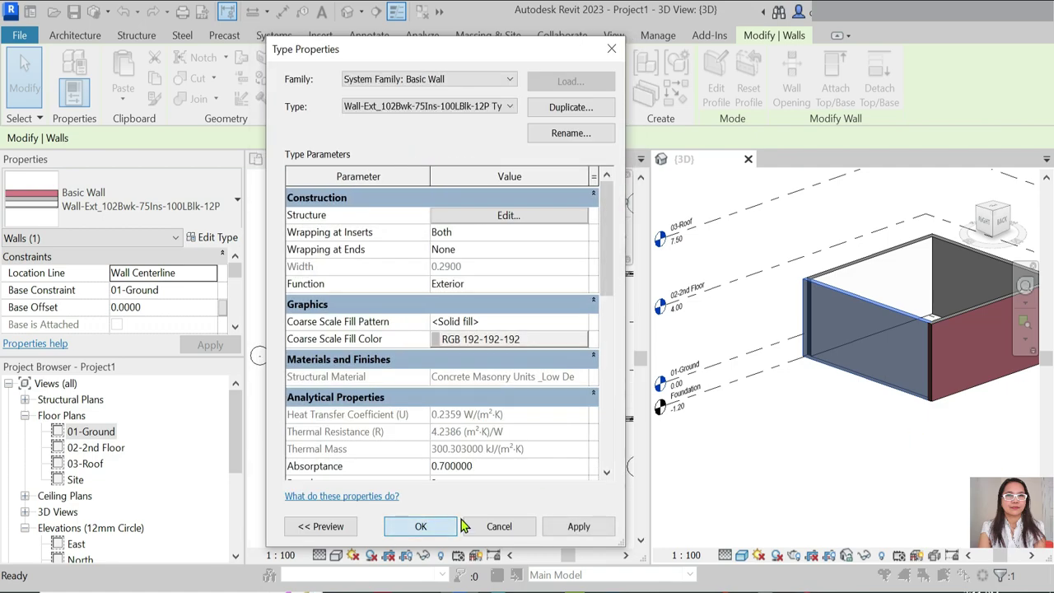
click(451, 526)
key(Escape)
scroll(914, 370, up, 3)
Step: Select a wall in the 3D view and list the wall types in Wall-Ext_102Bwk-75Ins-100LBlk-12P's Type Properties
scroll(857, 457, up, 4)
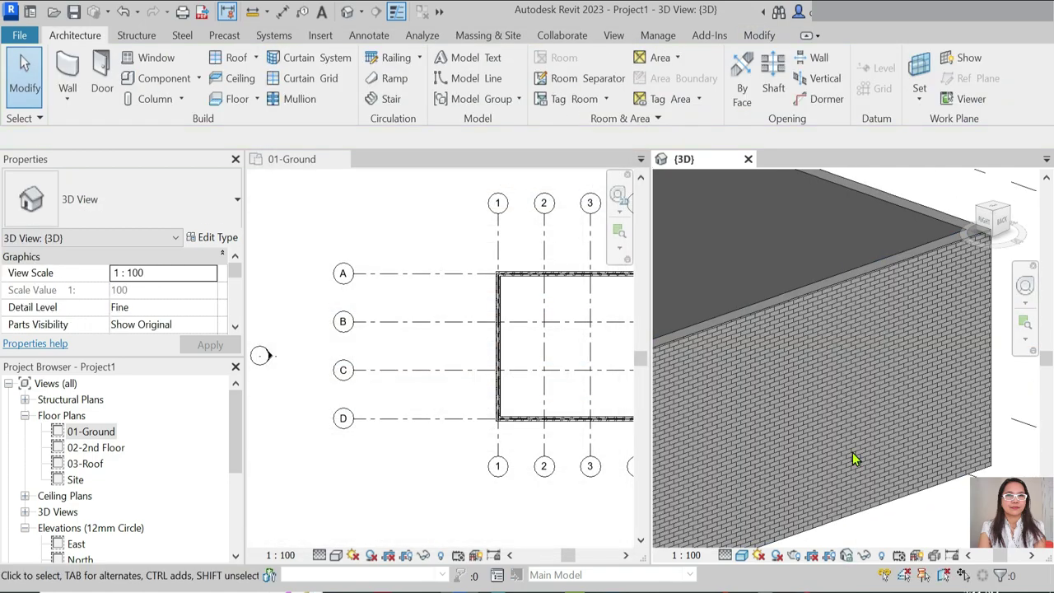
scroll(852, 459, down, 3)
mouse_move(839, 278)
shift+middle_down()
mouse_move(958, 316)
mouse_move(838, 301)
shift+middle_up()
scroll(759, 342, up, 4)
scroll(759, 342, up, 2)
scroll(799, 259, down, 5)
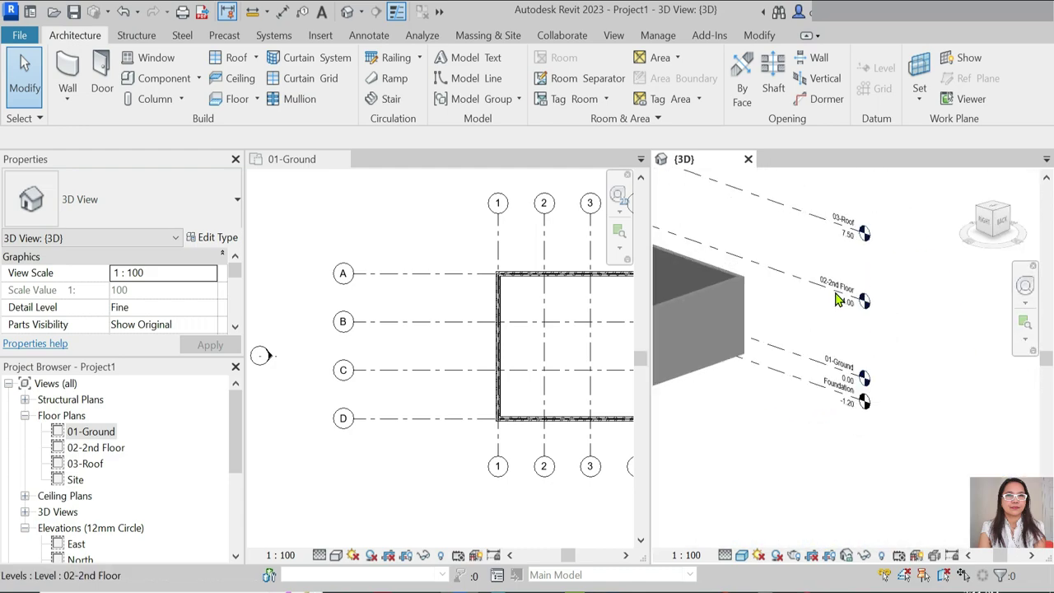
scroll(837, 300, up, 3)
click(716, 263)
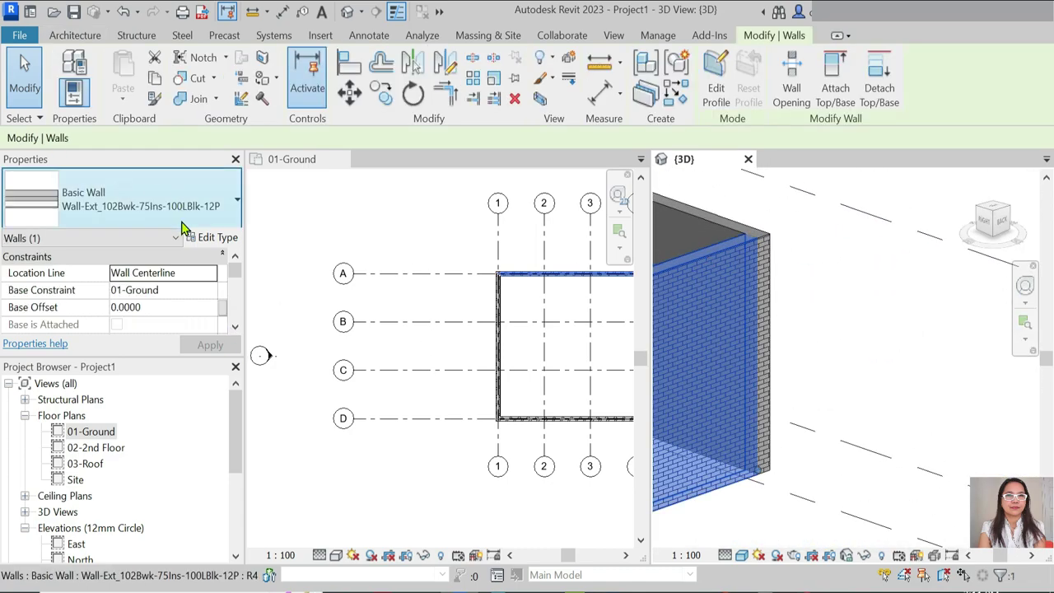
click(212, 237)
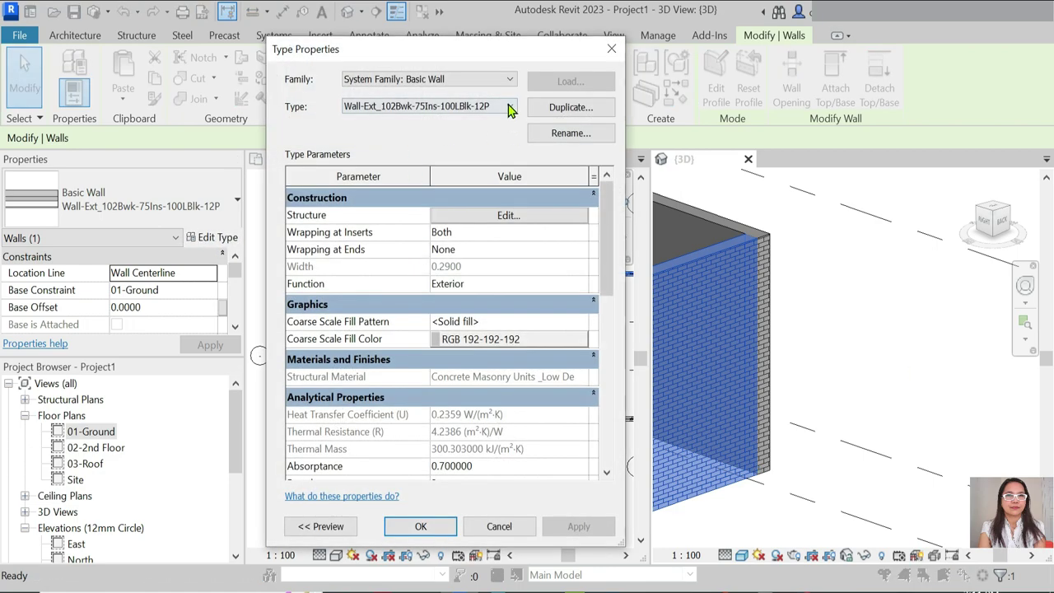
click(508, 110)
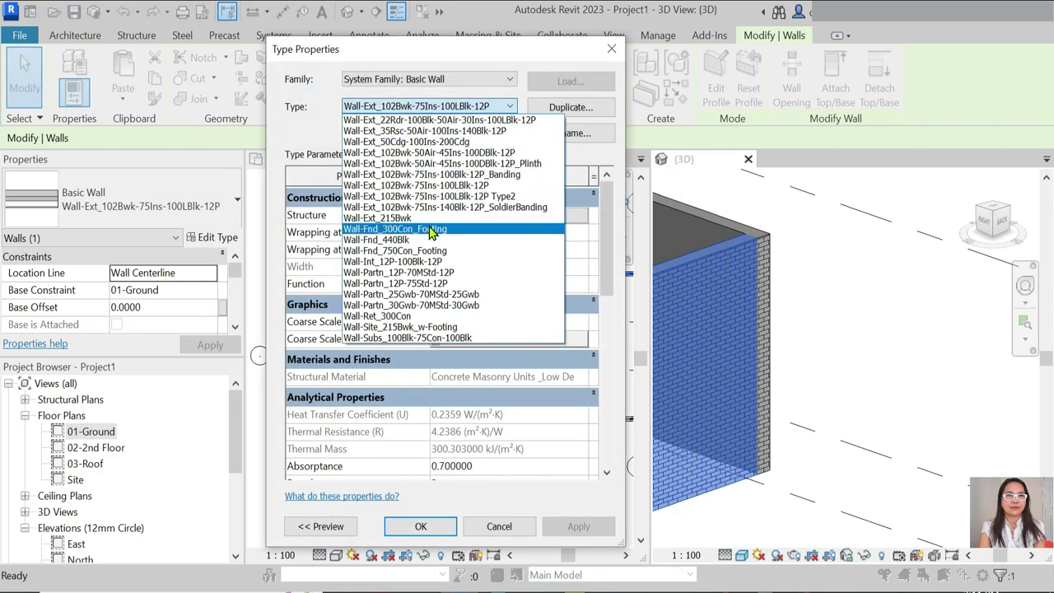
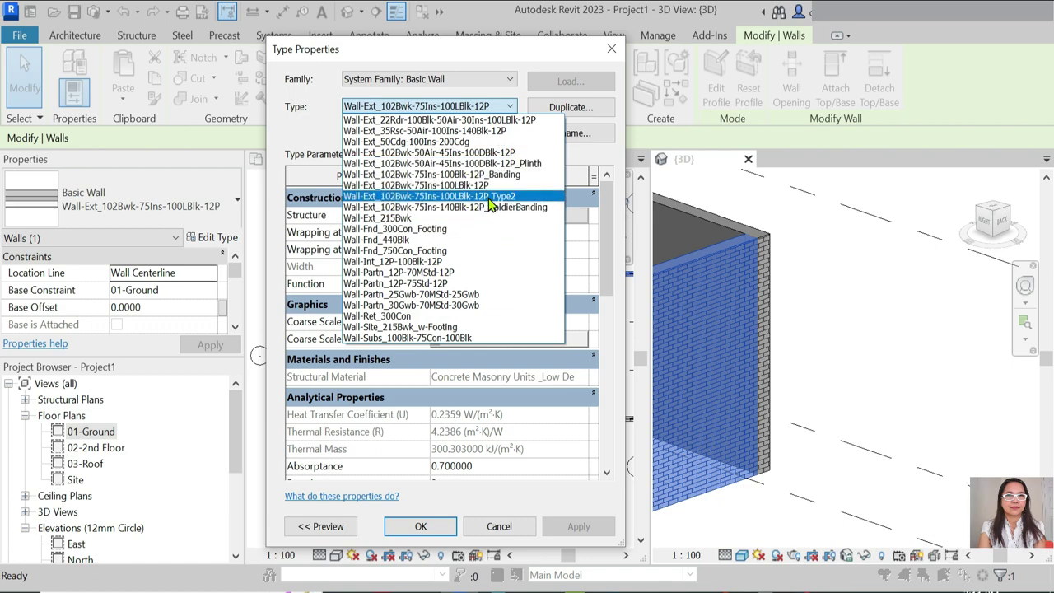
Step: Switch the wall to Wall-Ext_102Bwk-75Ins-100LBlk-12P Type2 and open its layers at the Fiberglass material
click(490, 202)
click(534, 221)
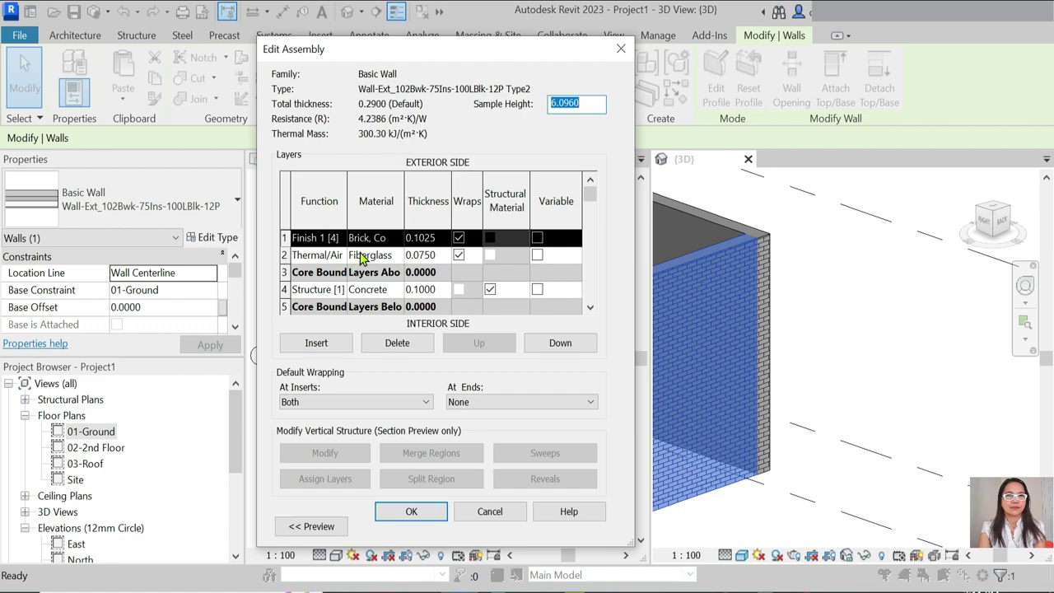
click(393, 259)
click(370, 292)
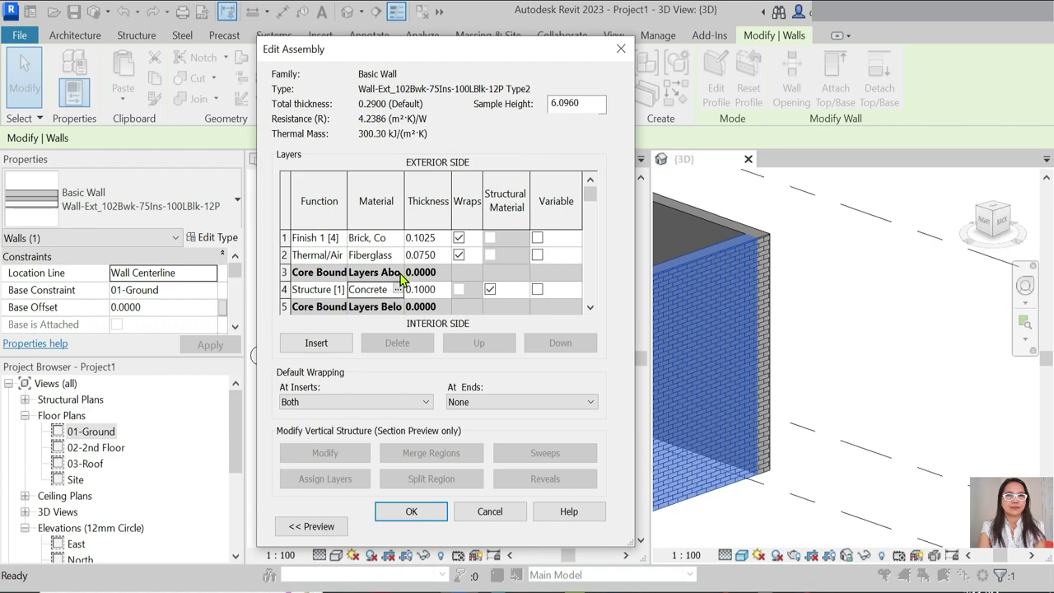
click(368, 257)
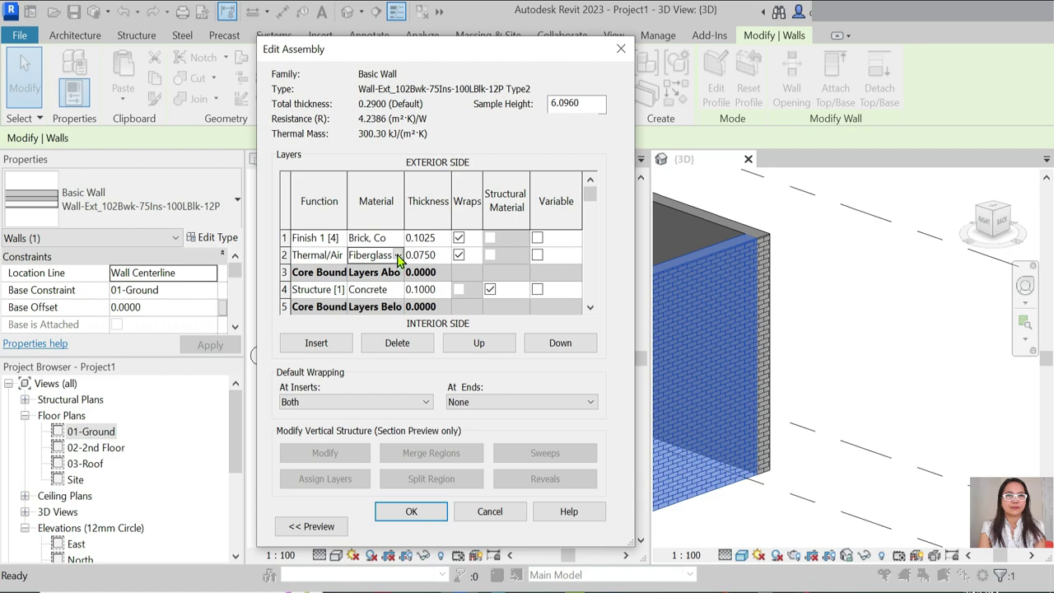
Step: Give Fiberglass Batt an orange (RGB 255 128 64) wall paint colour and use its render appearance
click(398, 255)
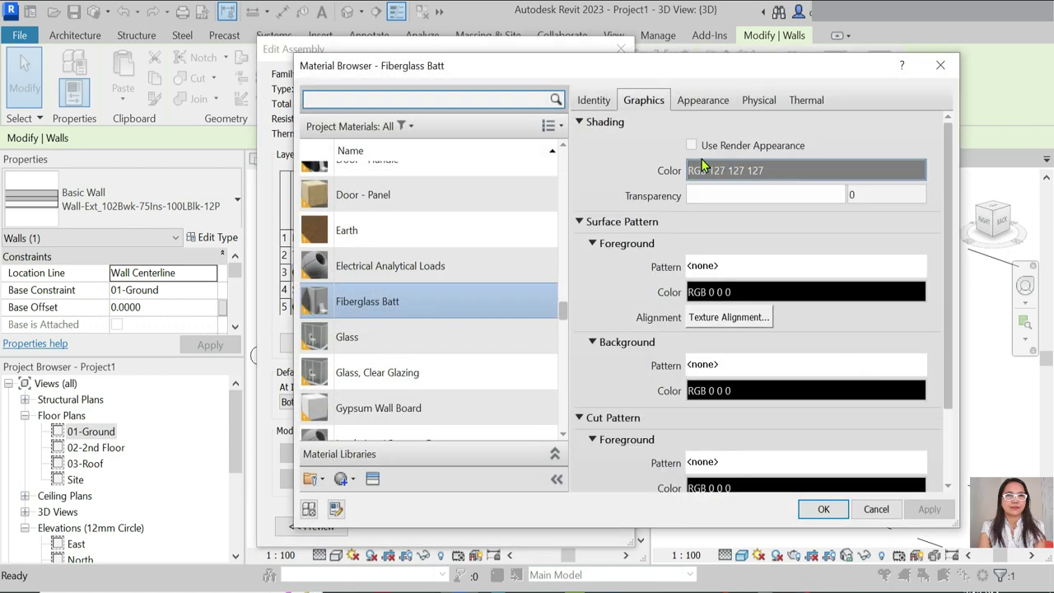
click(692, 146)
click(728, 100)
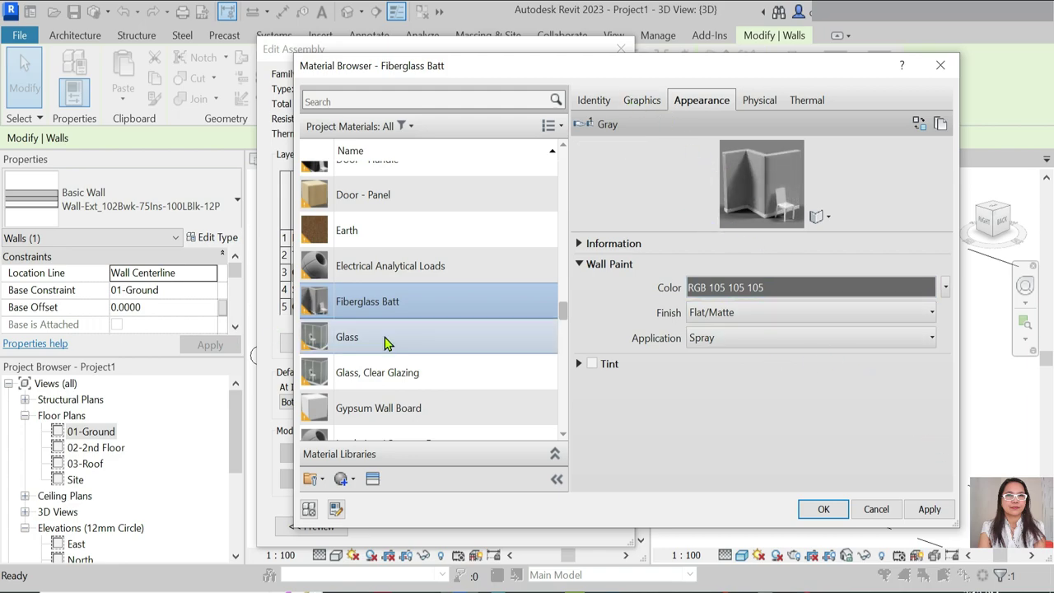
click(823, 288)
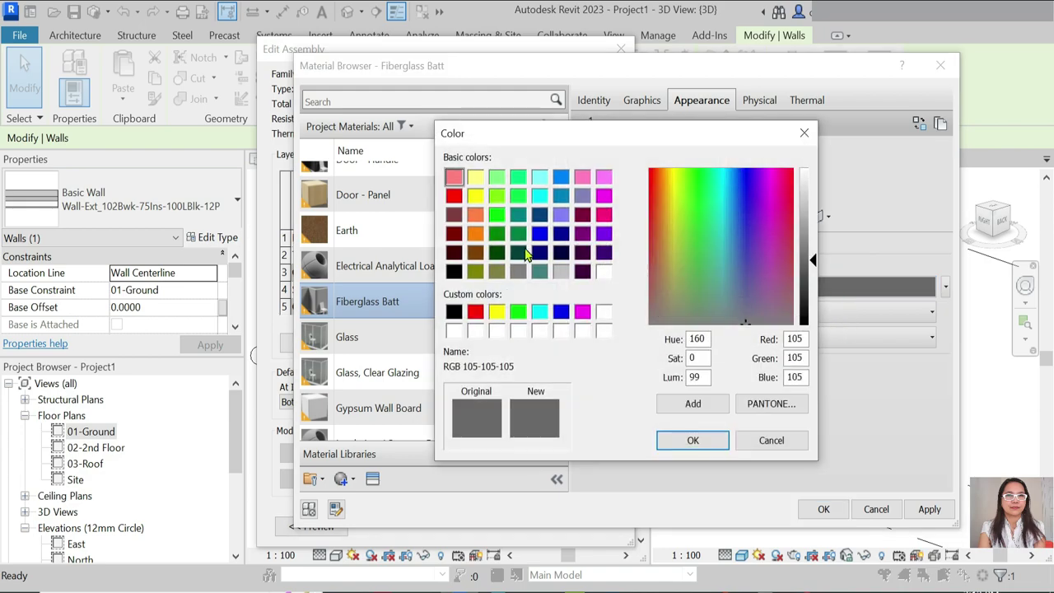
click(475, 216)
click(693, 440)
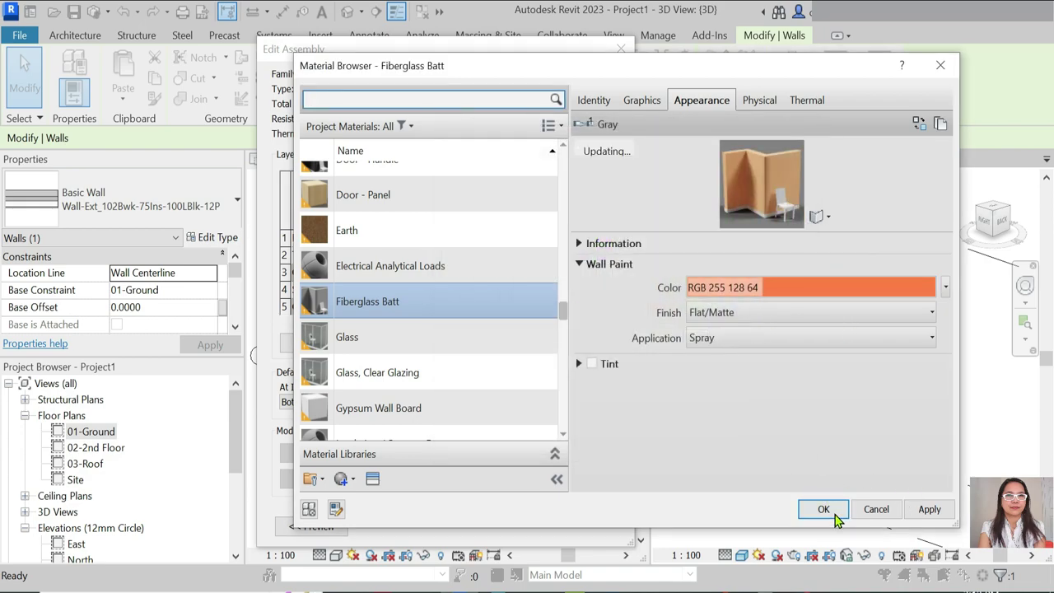
click(641, 104)
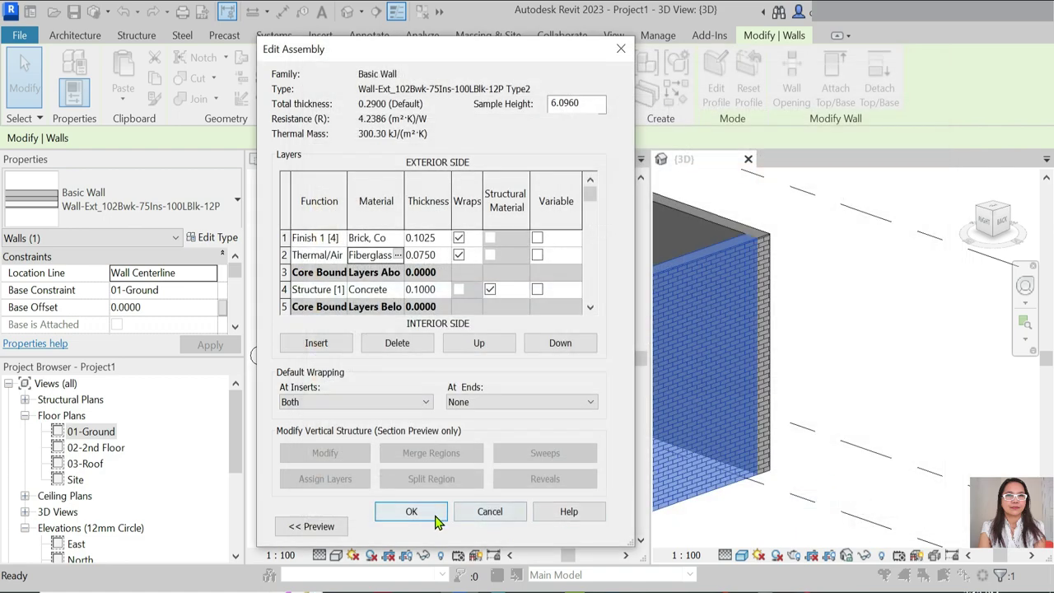
Step: Apply the Type2 wall's layer and material changes and deselect the walls
click(424, 512)
click(420, 526)
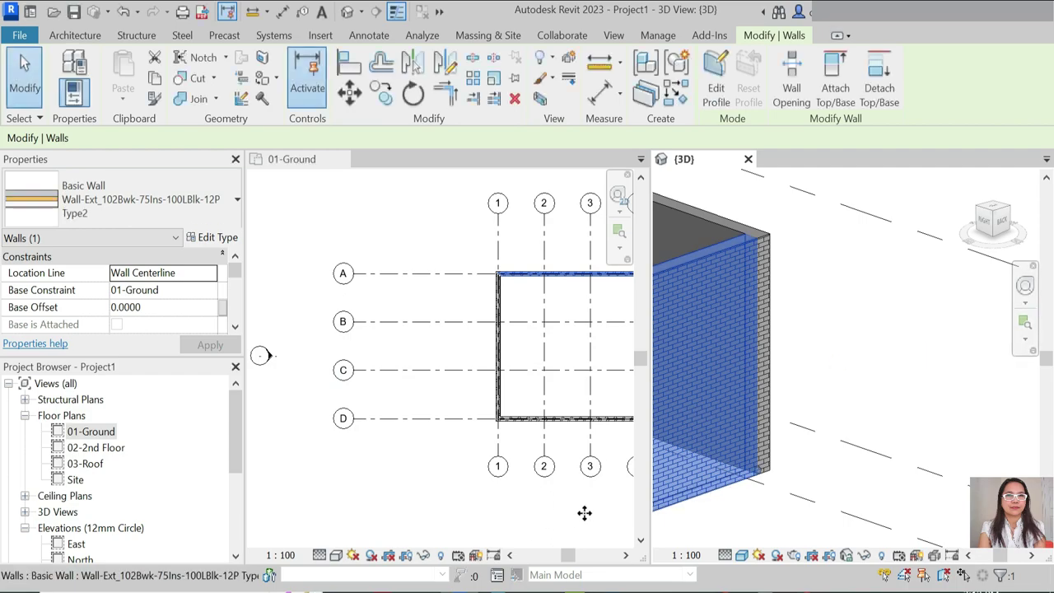
scroll(823, 346, down, 2)
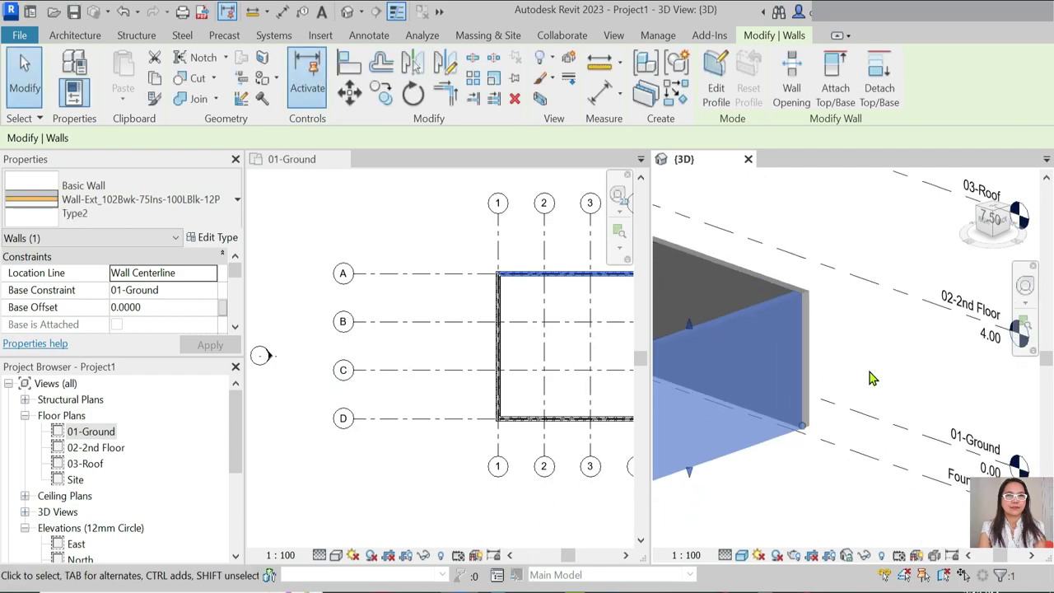
scroll(865, 379, down, 3)
click(823, 434)
scroll(748, 370, up, 5)
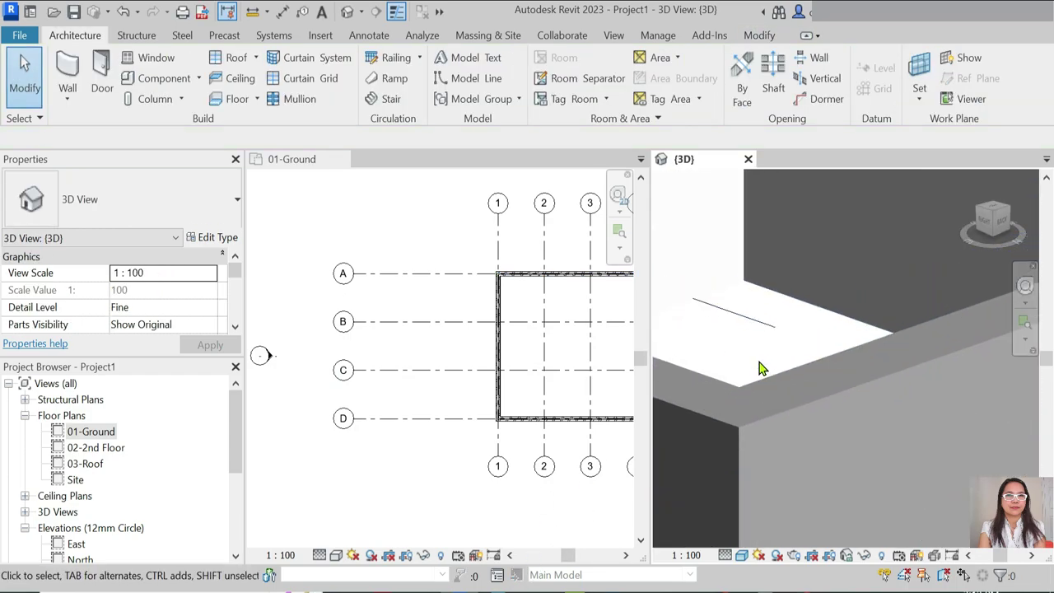
Step: Switch the 3D view to the Realistic visual style and select the brick wall
click(758, 558)
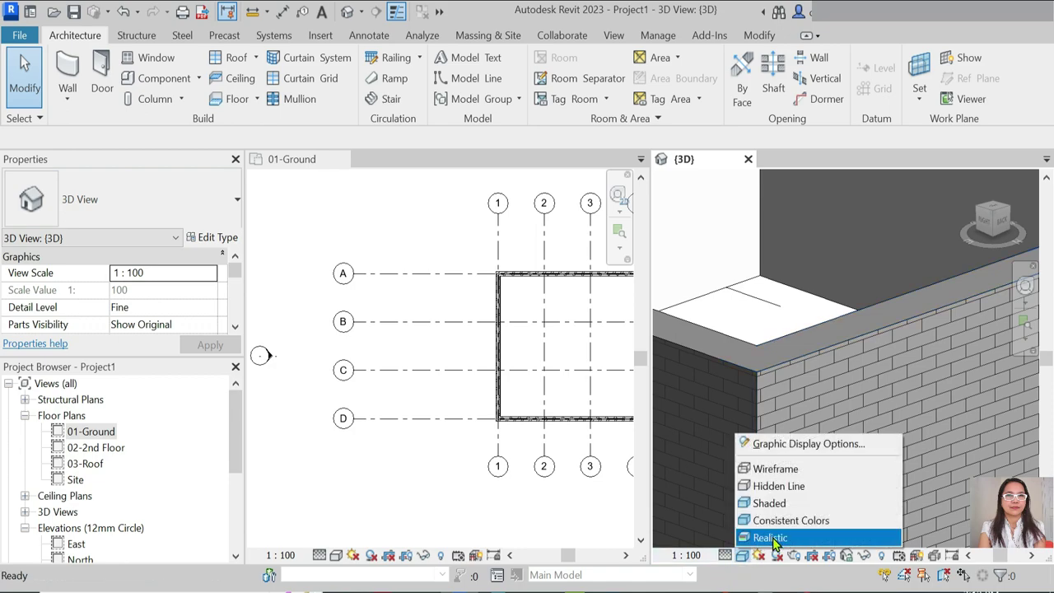
click(770, 539)
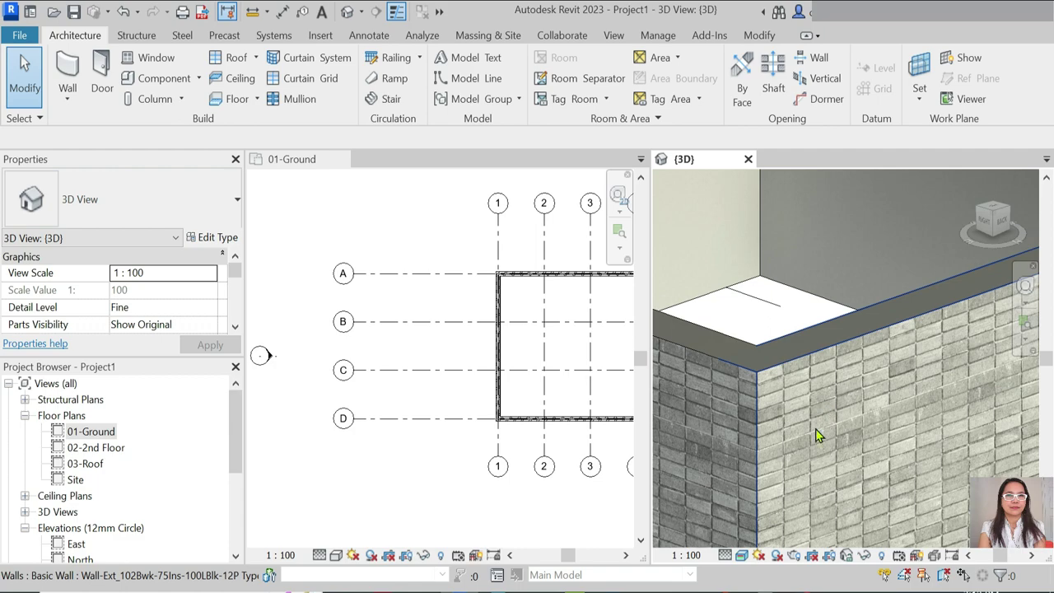
scroll(807, 416, up, 3)
scroll(802, 411, up, 2)
scroll(805, 427, down, 3)
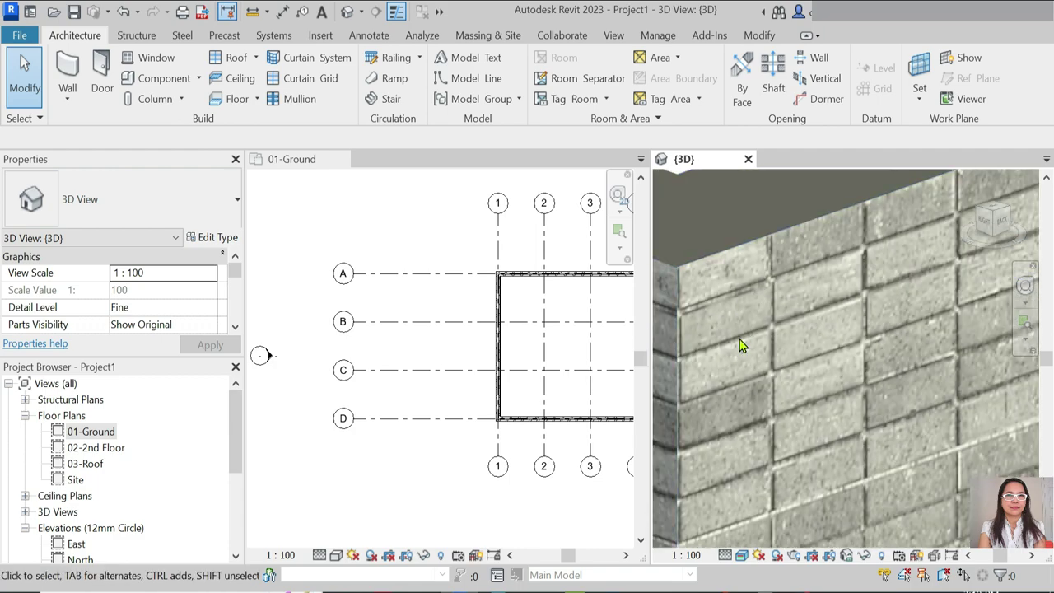
scroll(856, 420, down, 3)
scroll(902, 411, up, 3)
scroll(945, 442, down, 3)
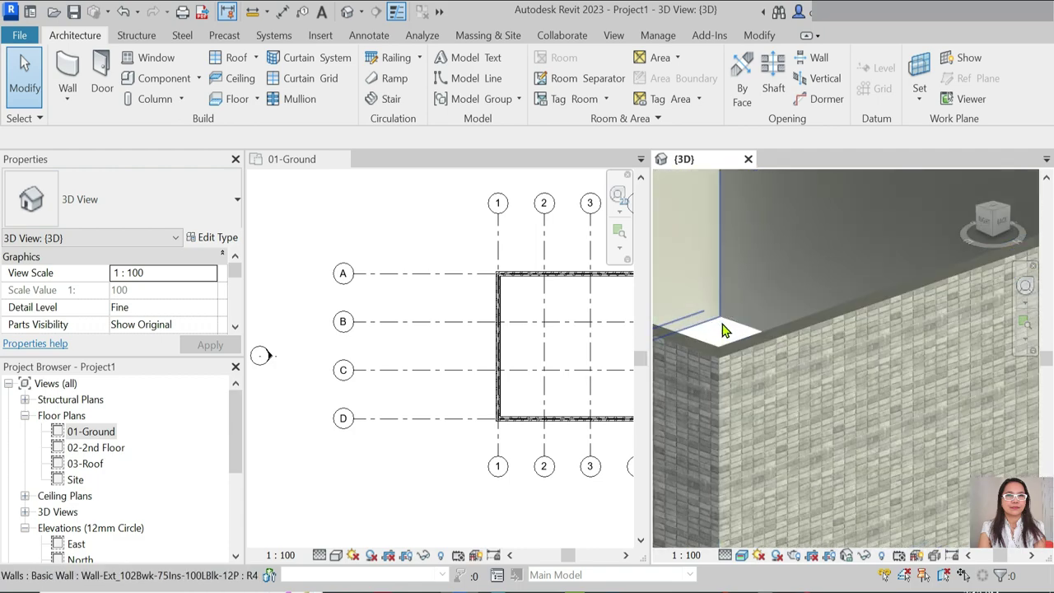
scroll(755, 370, up, 2)
scroll(727, 358, up, 1)
click(727, 358)
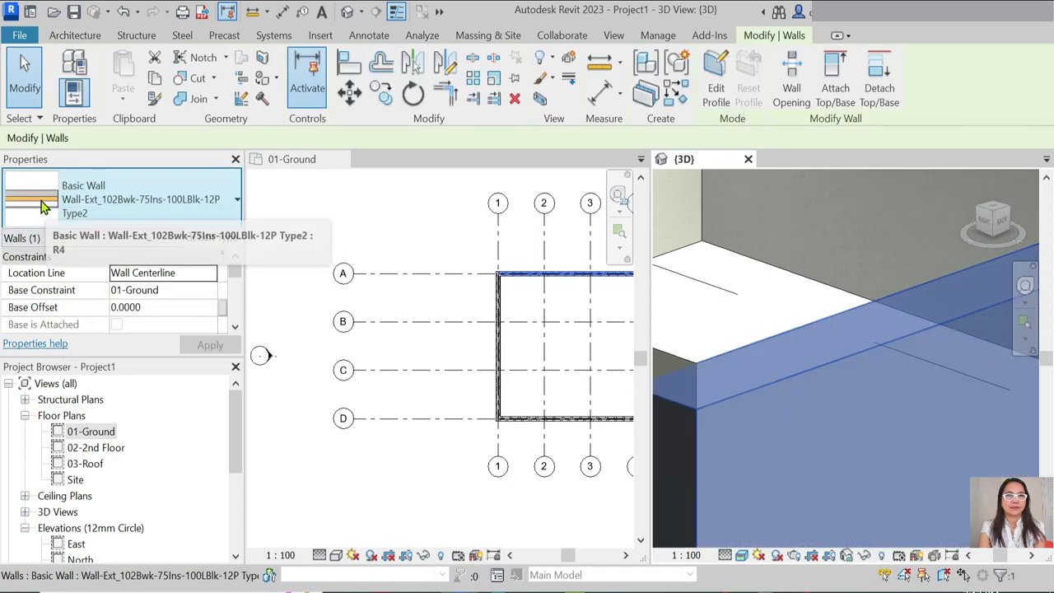
mouse_move(45, 214)
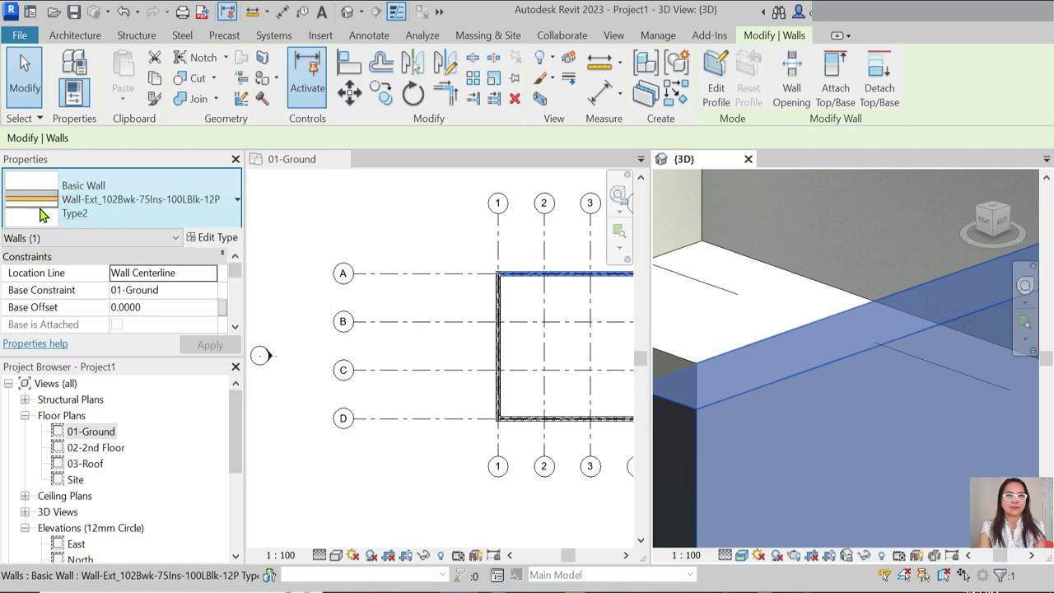
Step: Clear the current wall selection
scroll(546, 277, up, 1)
scroll(519, 287, up, 4)
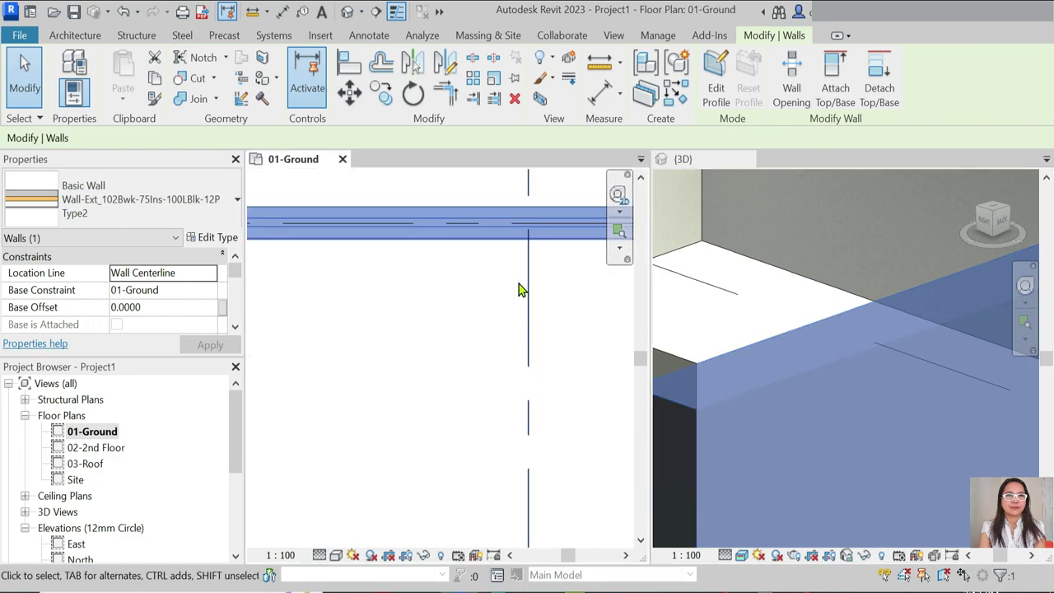
scroll(392, 311, down, 2)
key(Escape)
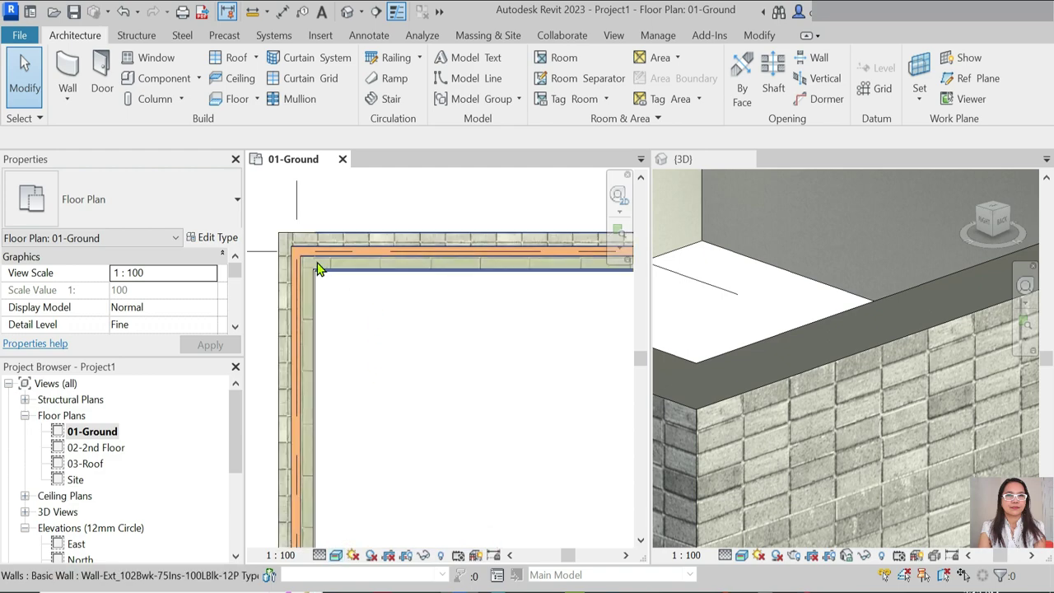
Step: Zoom the 01-Ground plan into the top-left corner and select the wall there
scroll(325, 260, up, 2)
scroll(336, 292, up, 1)
scroll(346, 279, up, 1)
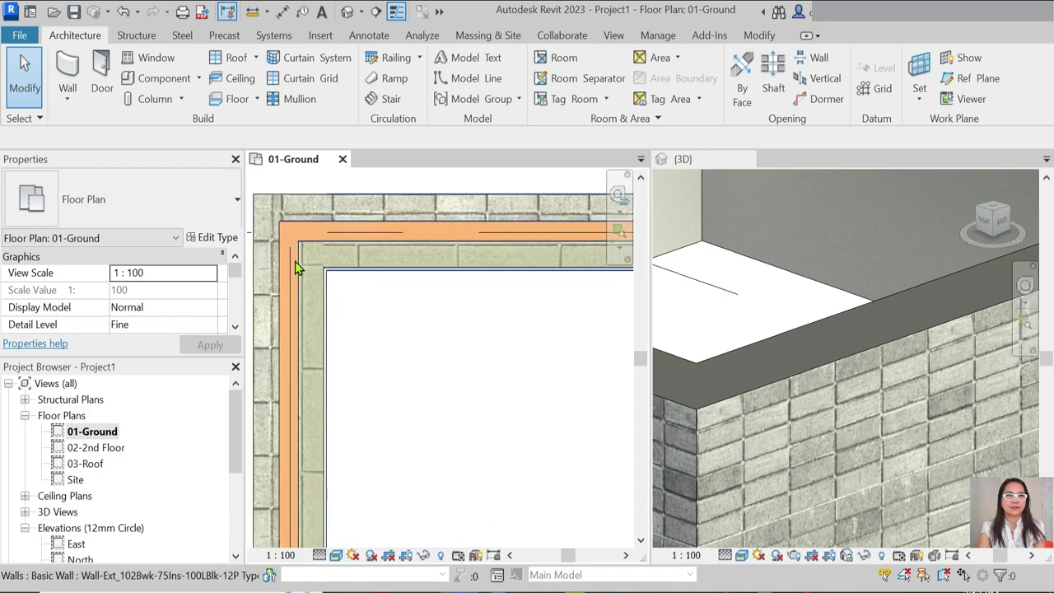
scroll(354, 271, up, 1)
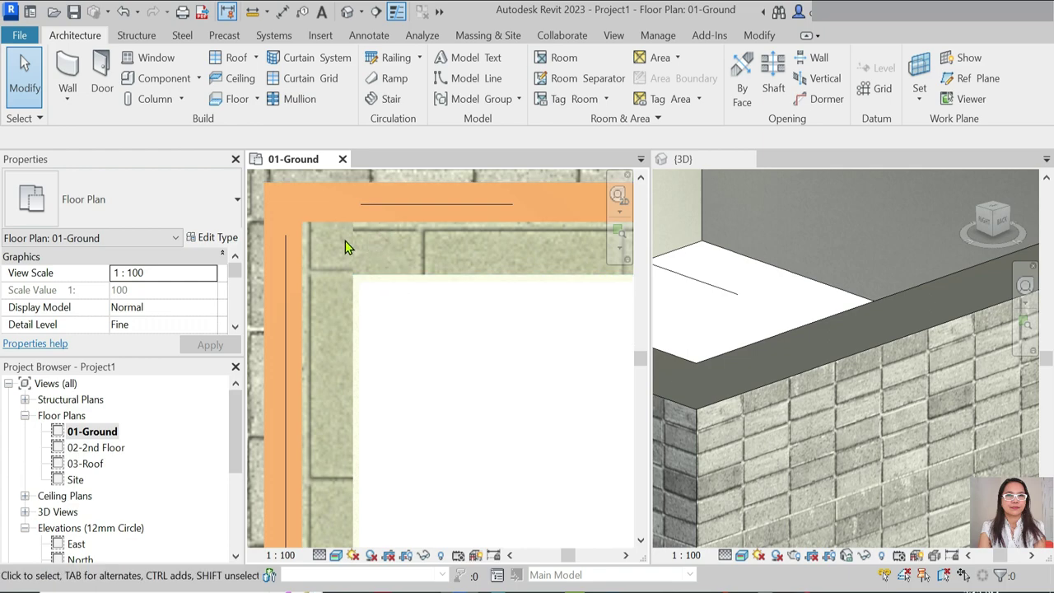
scroll(346, 242, down, 2)
scroll(351, 272, down, 1)
scroll(352, 261, down, 1)
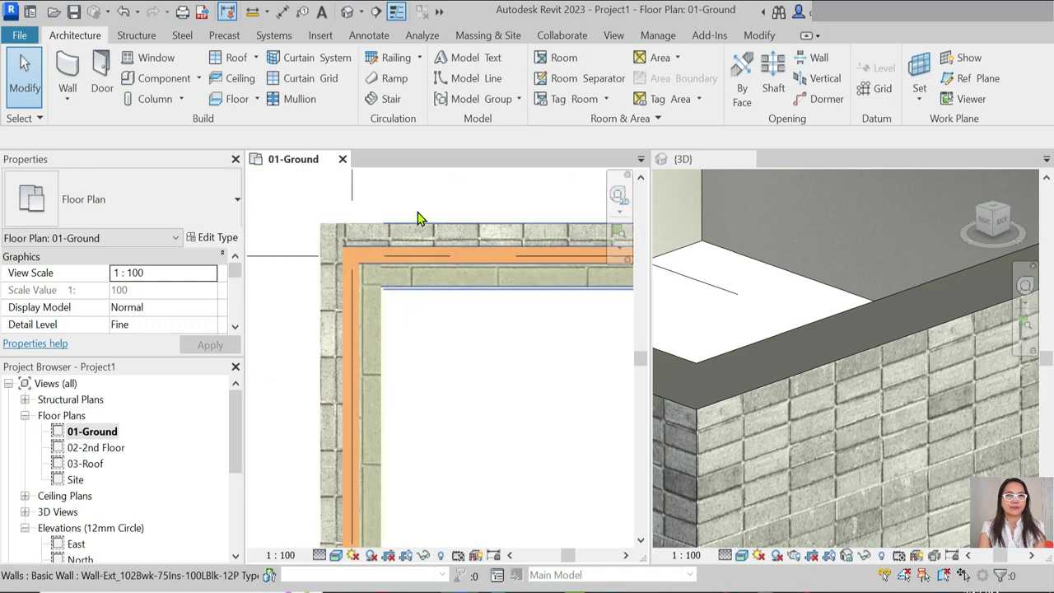
click(416, 229)
click(212, 237)
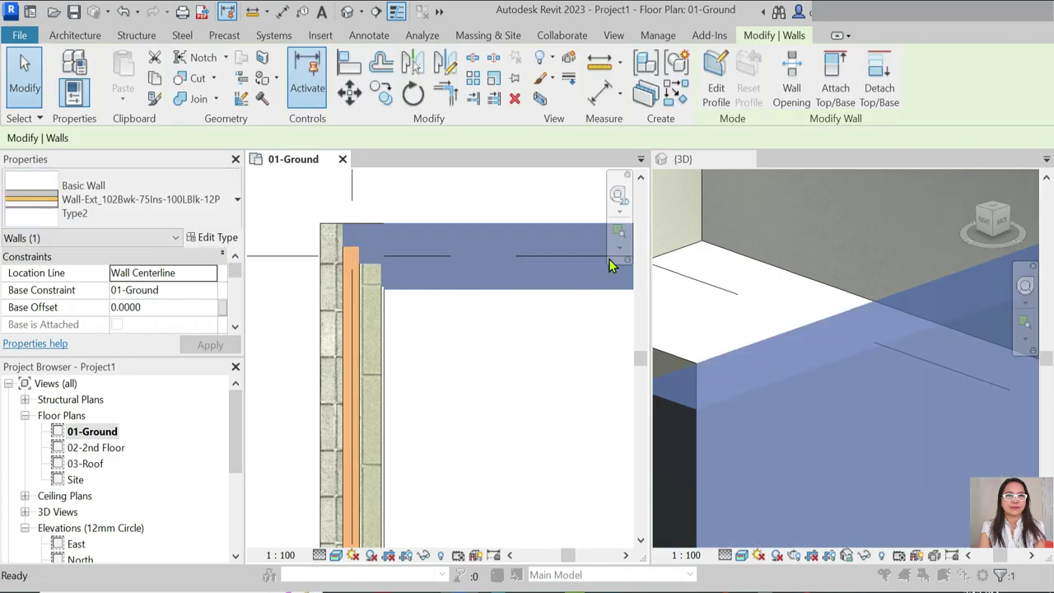
Step: Reopen the Type2 wall's layers and review the Concrete 0.1000 and Plaster 0.0125 layers
click(564, 108)
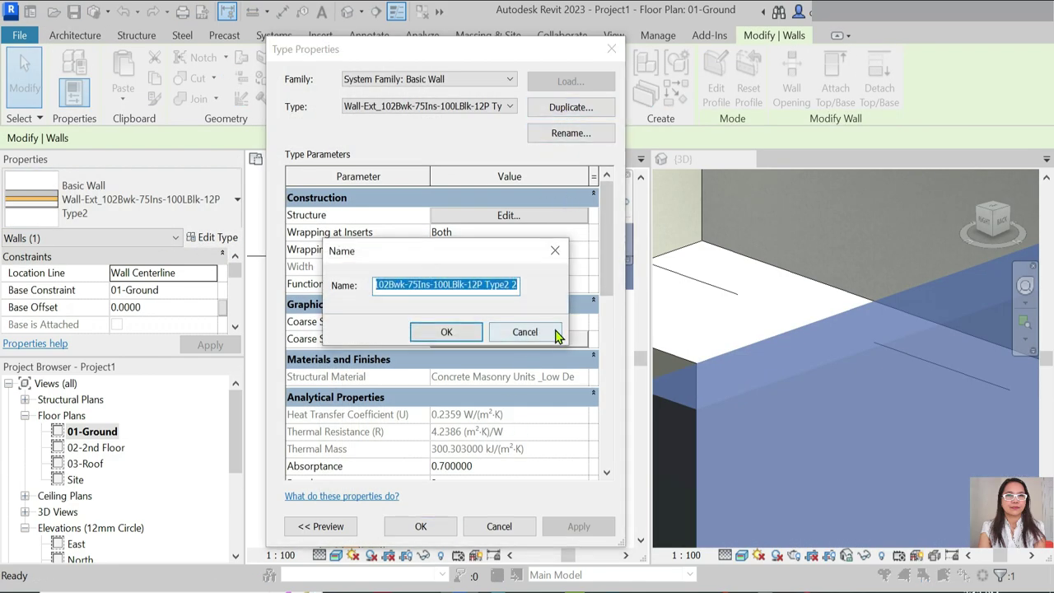
click(527, 333)
click(544, 218)
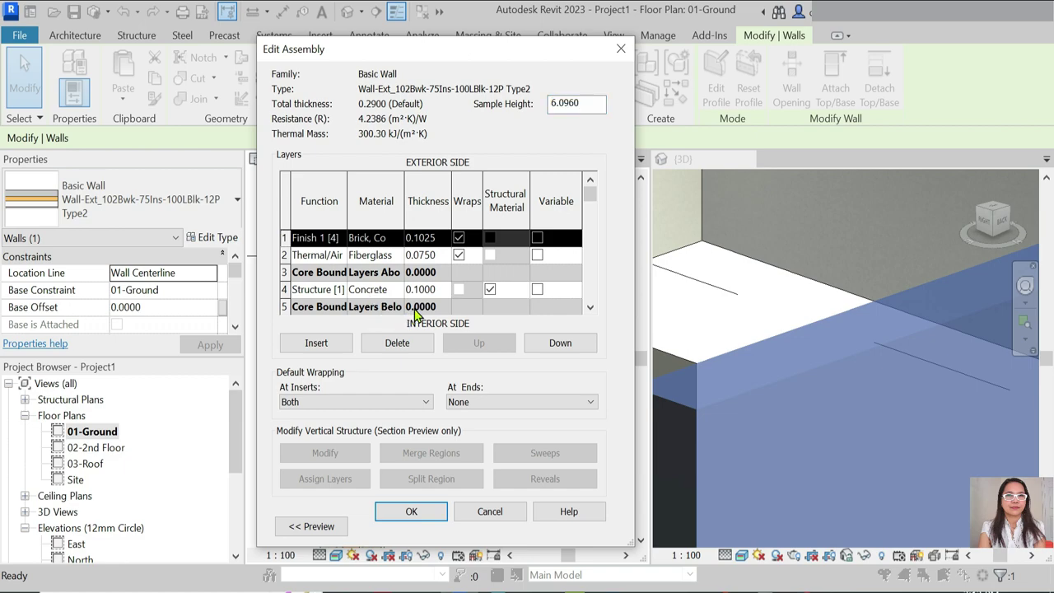
scroll(527, 306, down, 1)
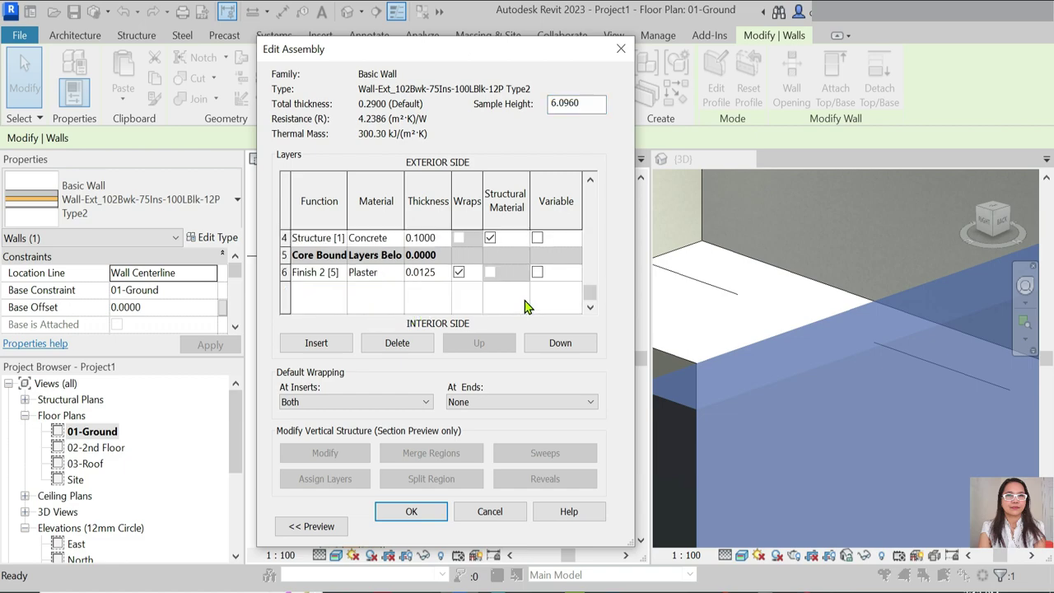
click(375, 275)
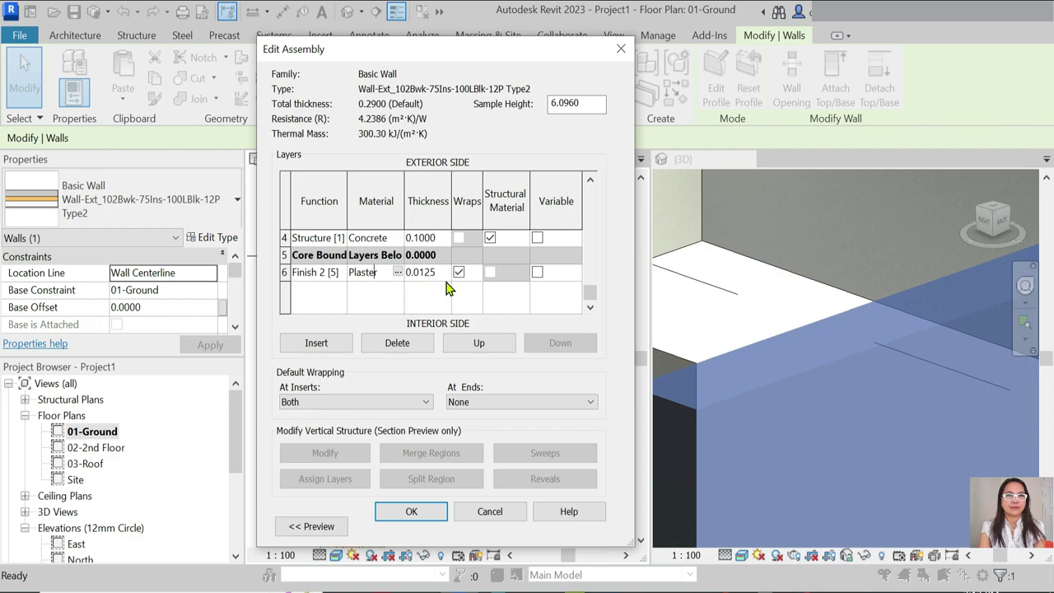
scroll(437, 276, up, 1)
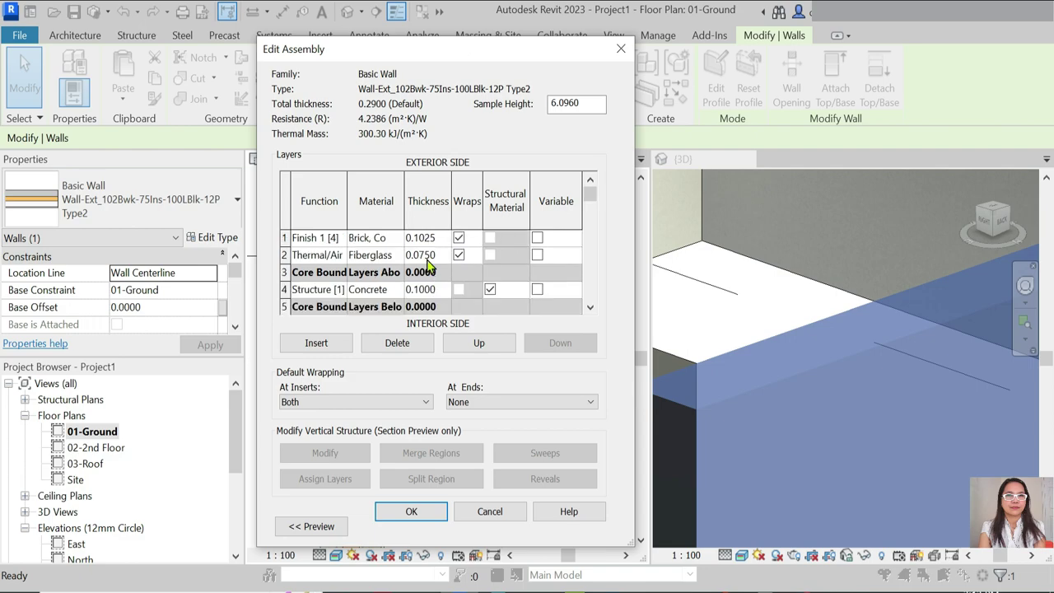
scroll(418, 272, down, 1)
click(378, 238)
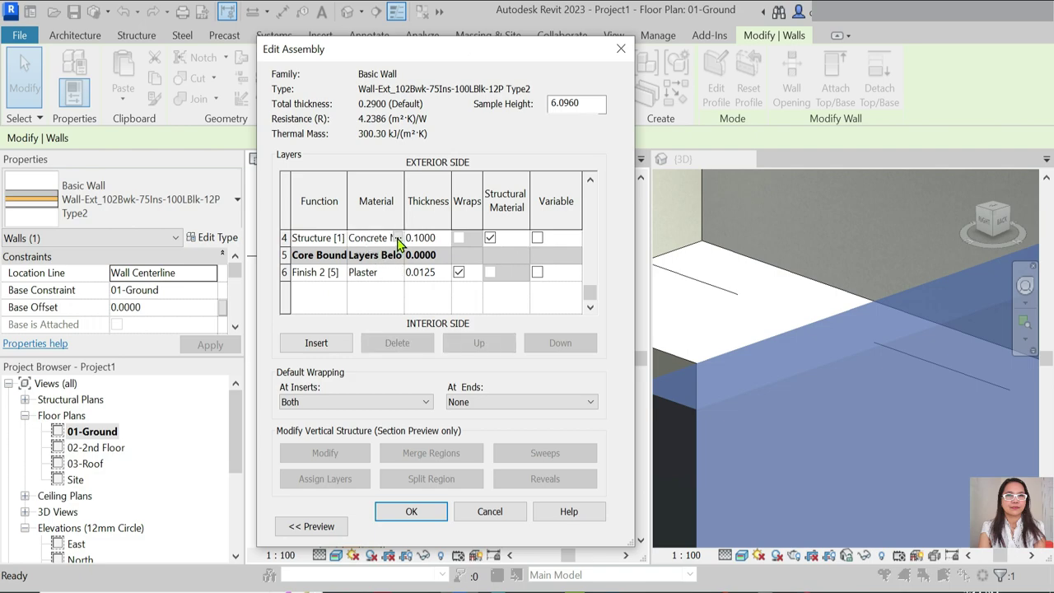
Step: Open the masonry layer's material and inspect its appearance image
click(398, 237)
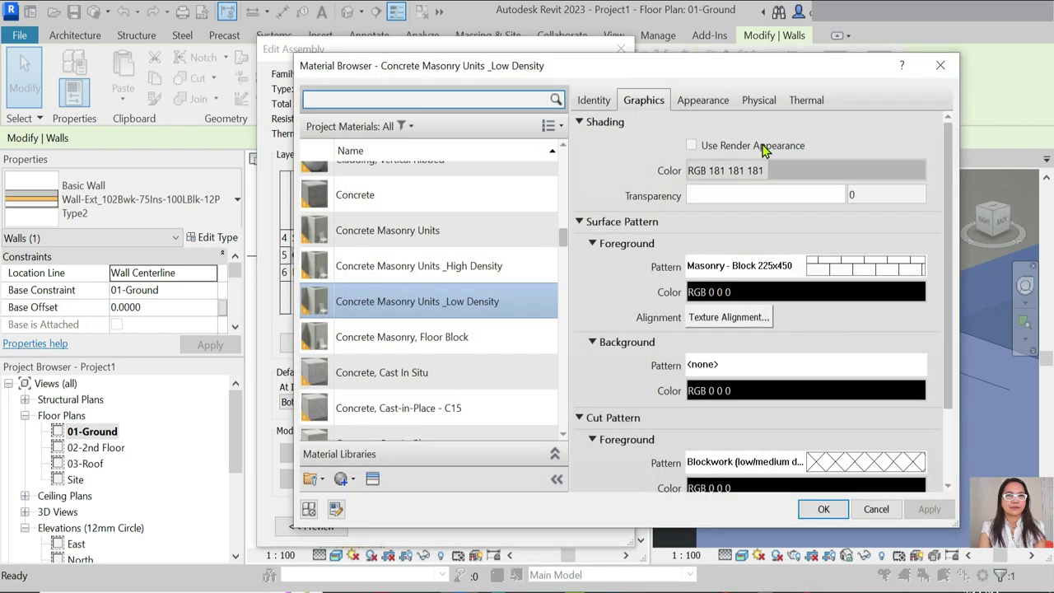
click(702, 99)
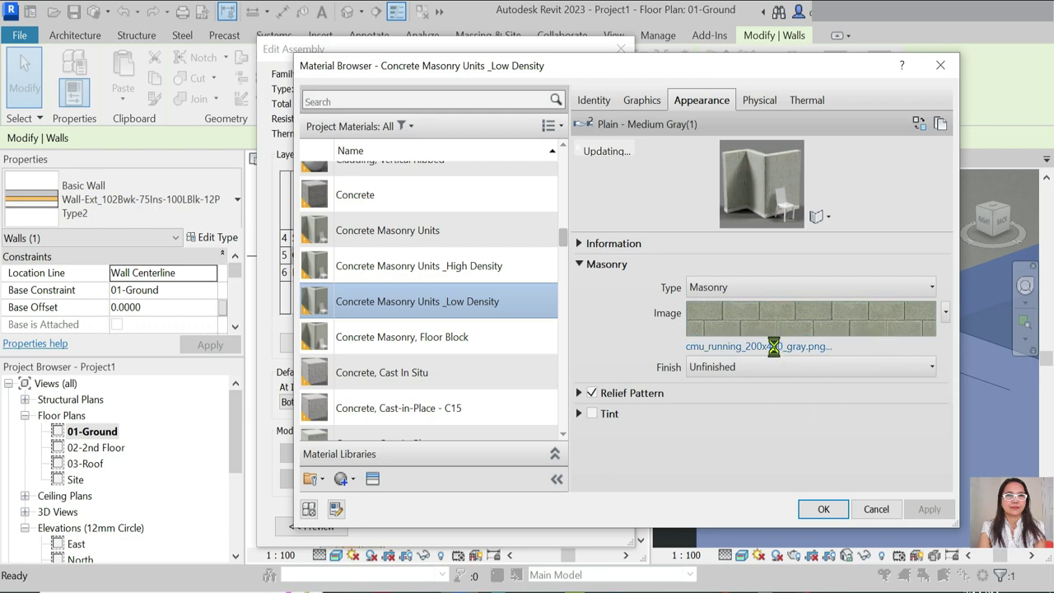
click(774, 346)
key(Escape)
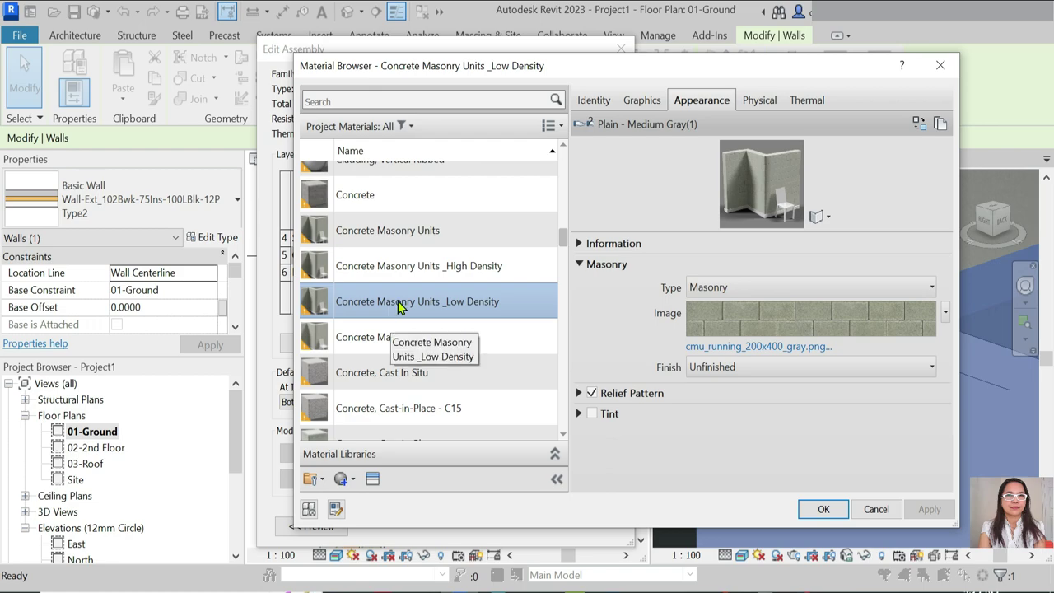
Step: Duplicate the Low Density material as Concrete Masonry Units _Low Density(Type2)
scroll(382, 348, down, 1)
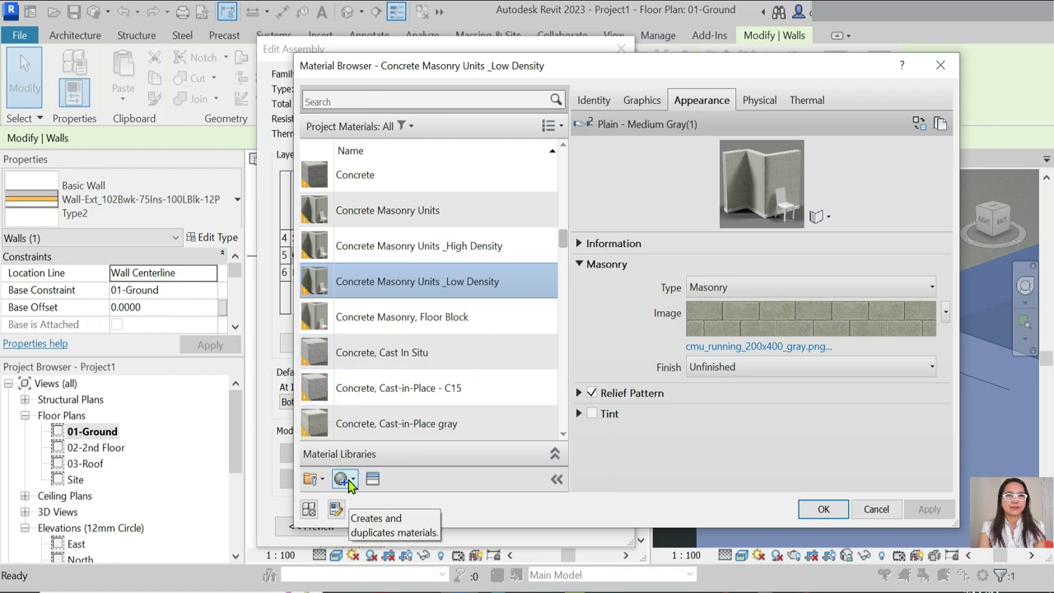
right_click(359, 289)
click(379, 316)
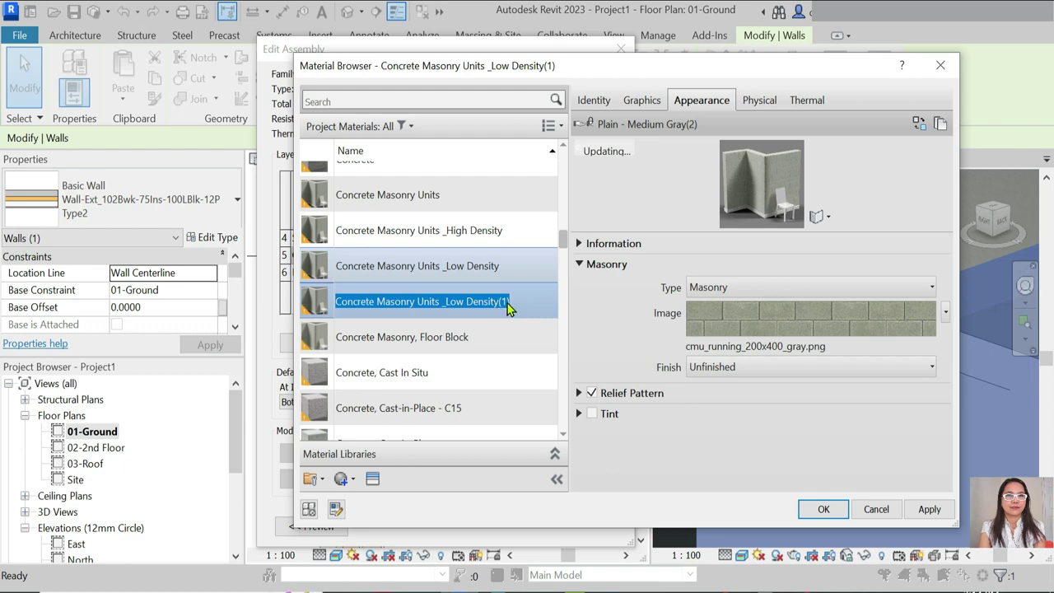
key(Return)
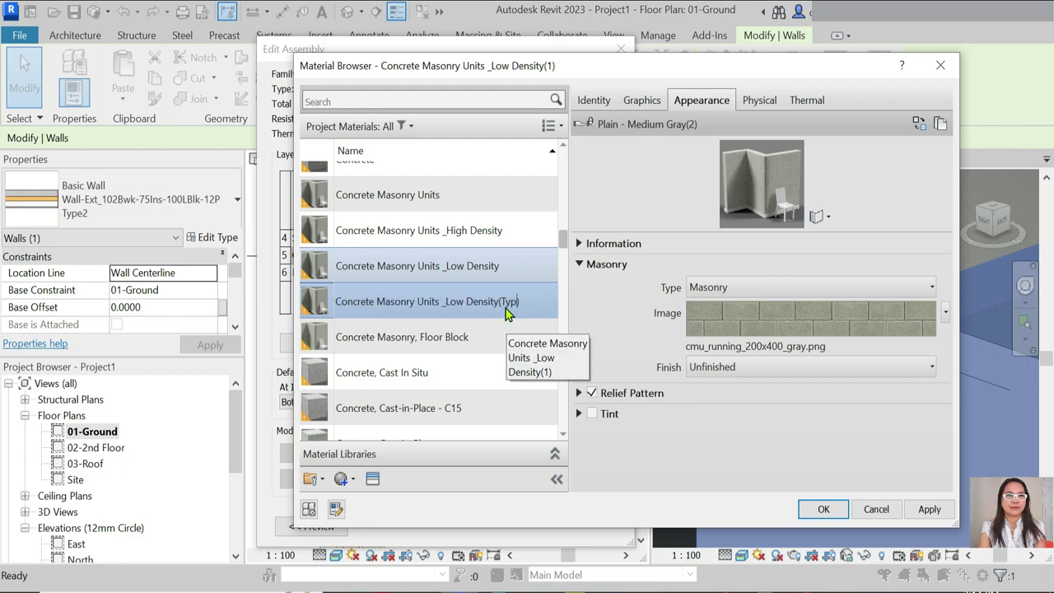
text(e2)
key(Return)
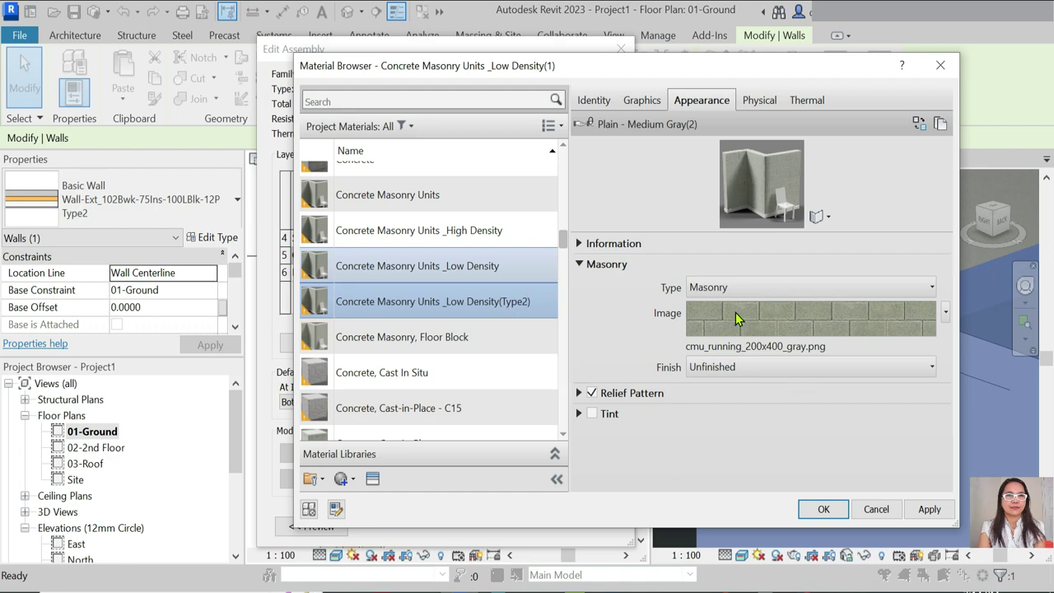
Step: Load Concrete.Cast-In-Place.Flat.Polished.Grey.jpg as the Type2 material's appearance image
click(815, 322)
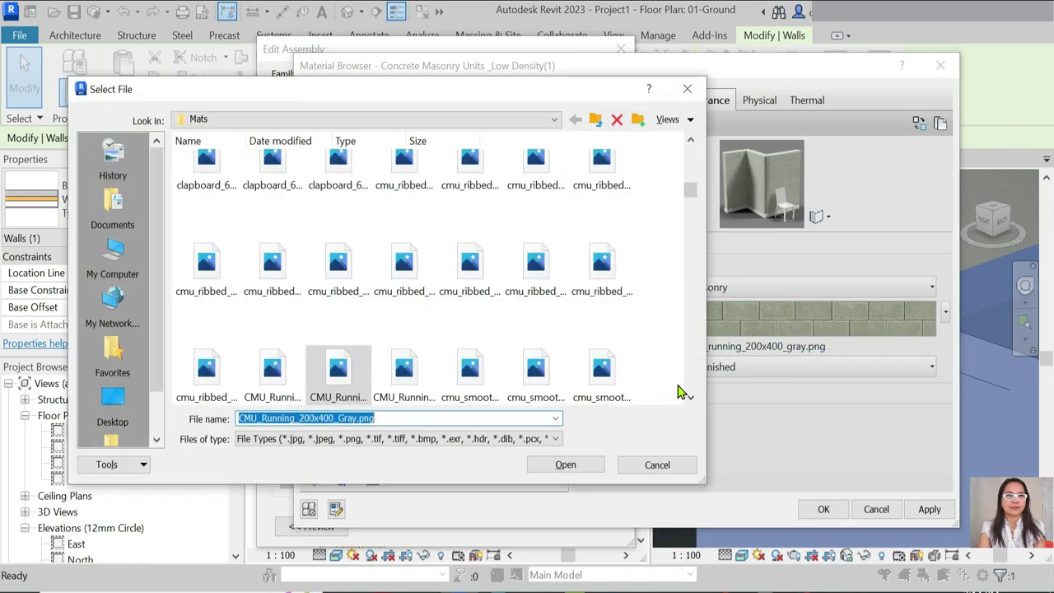
scroll(581, 315, up, 3)
scroll(588, 308, up, 3)
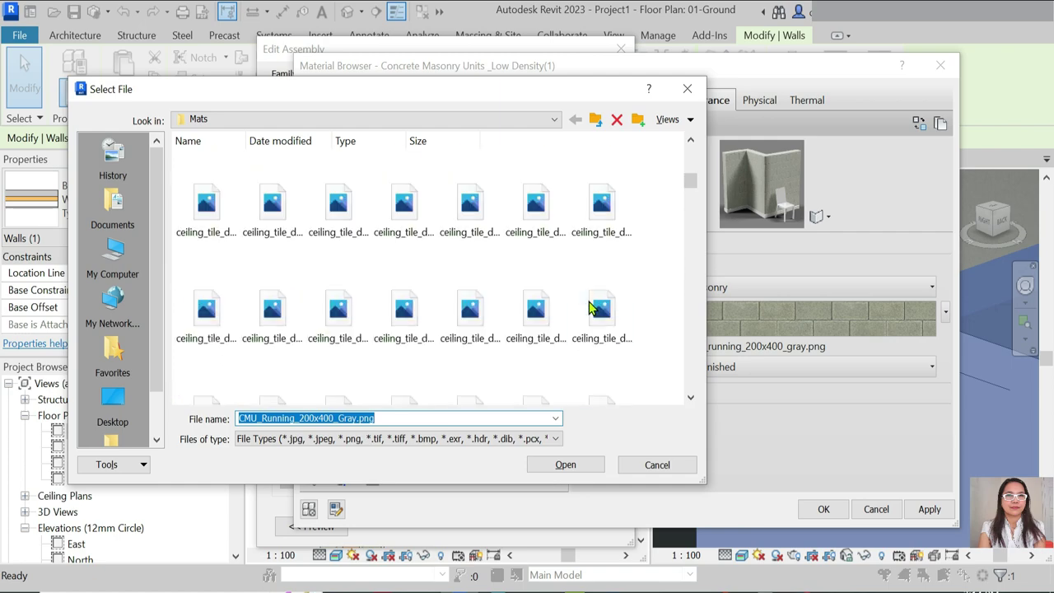
scroll(588, 308, up, 2)
scroll(600, 301, up, 3)
scroll(603, 300, down, 3)
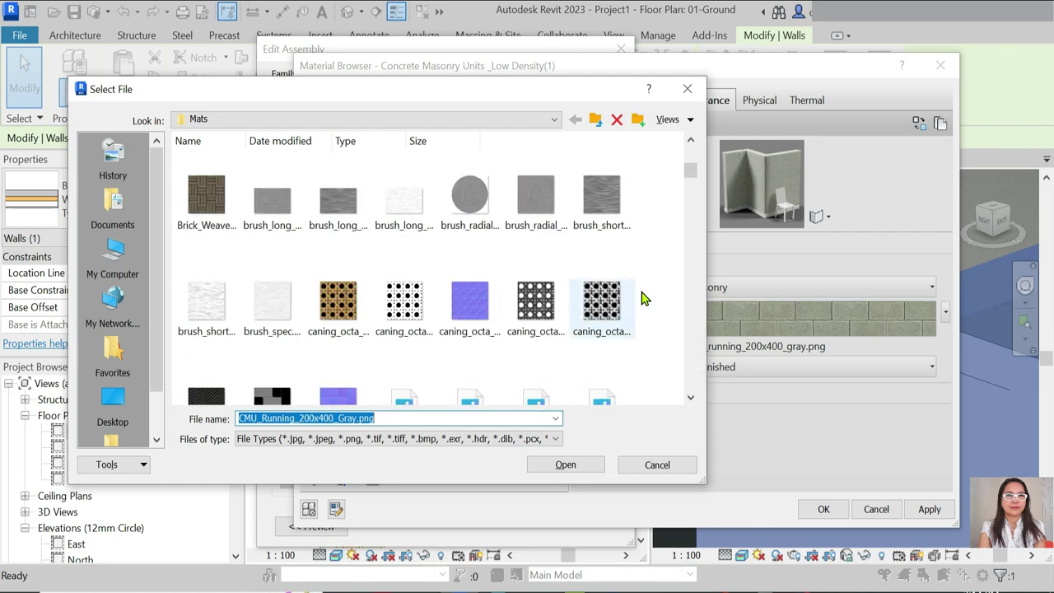
scroll(687, 294, down, 3)
scroll(671, 301, down, 2)
scroll(670, 298, down, 2)
scroll(673, 299, down, 2)
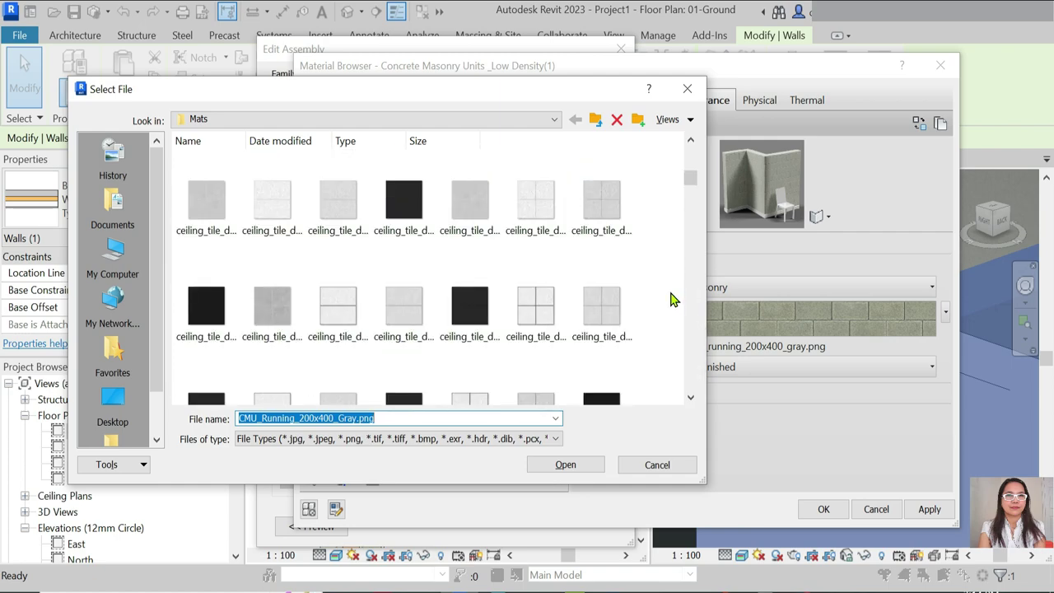
scroll(672, 299, down, 3)
scroll(655, 306, down, 3)
click(610, 326)
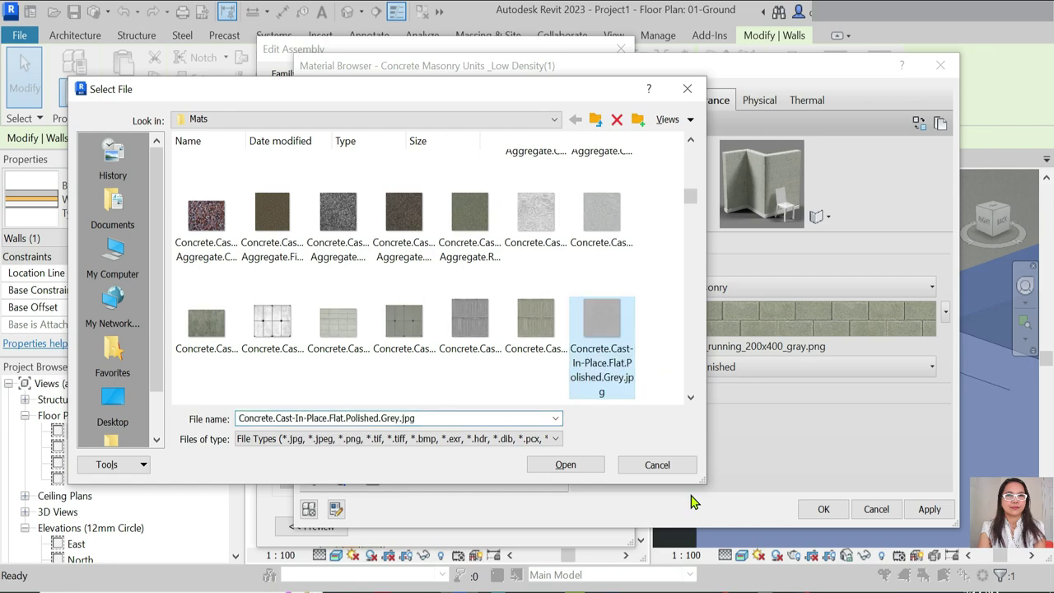
click(565, 465)
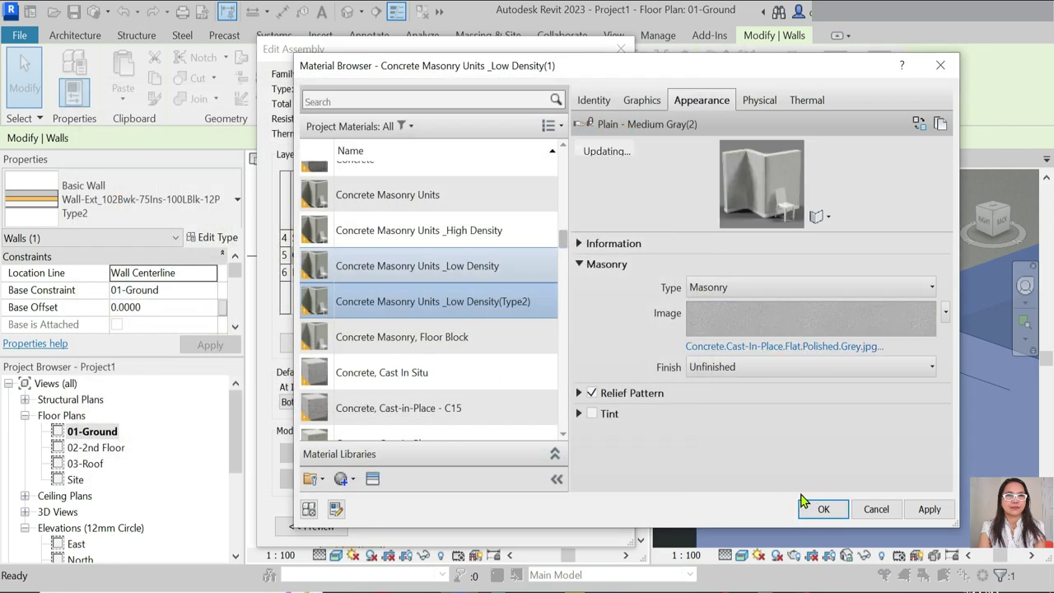
Step: Turn on Use Render Appearance for the Type2 masonry material and accept all wall dialogs
click(631, 102)
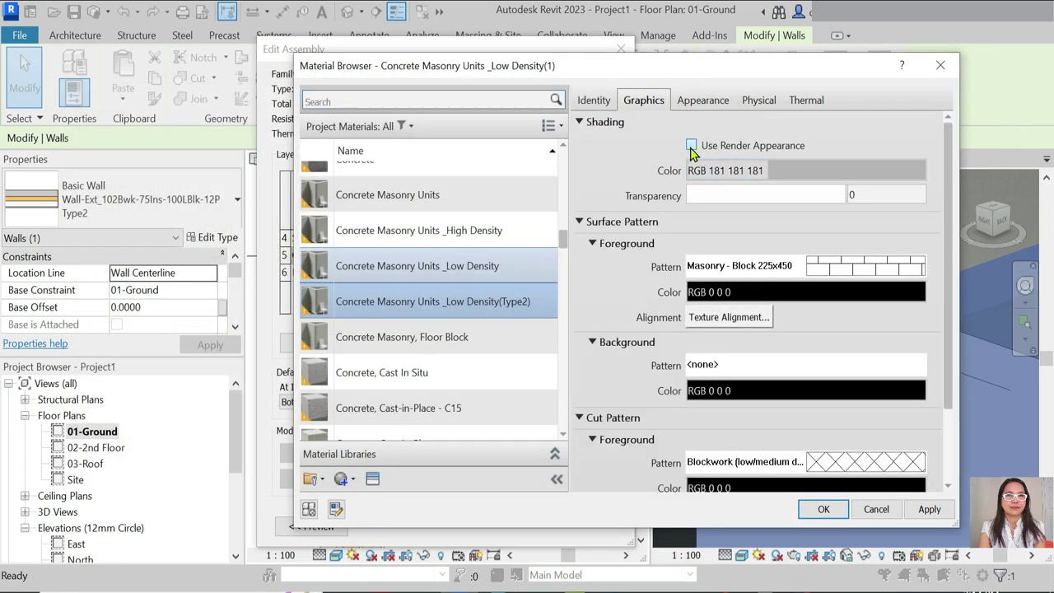
click(692, 147)
click(826, 510)
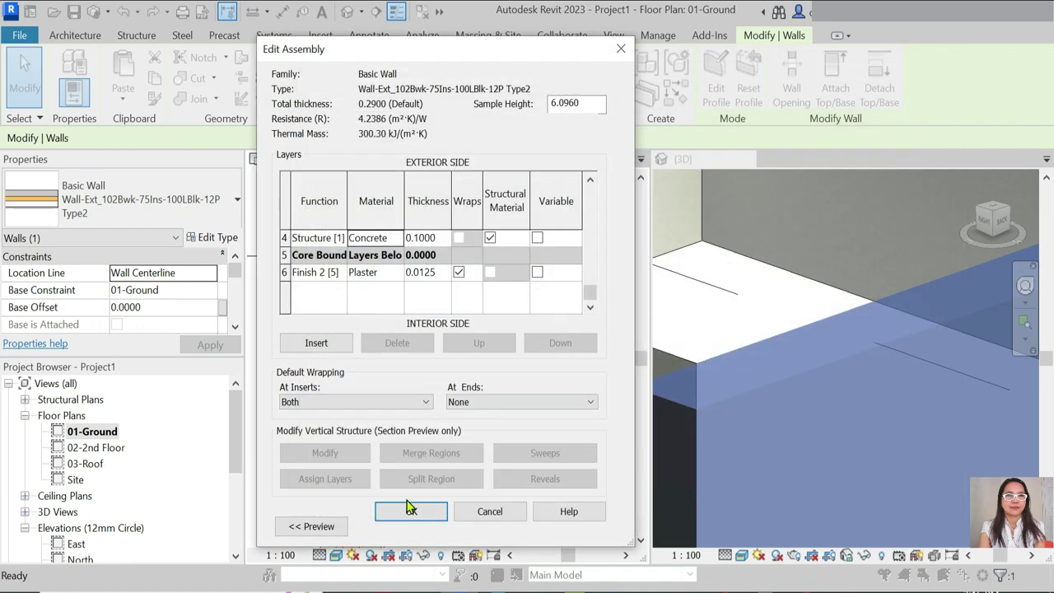
click(406, 512)
click(419, 525)
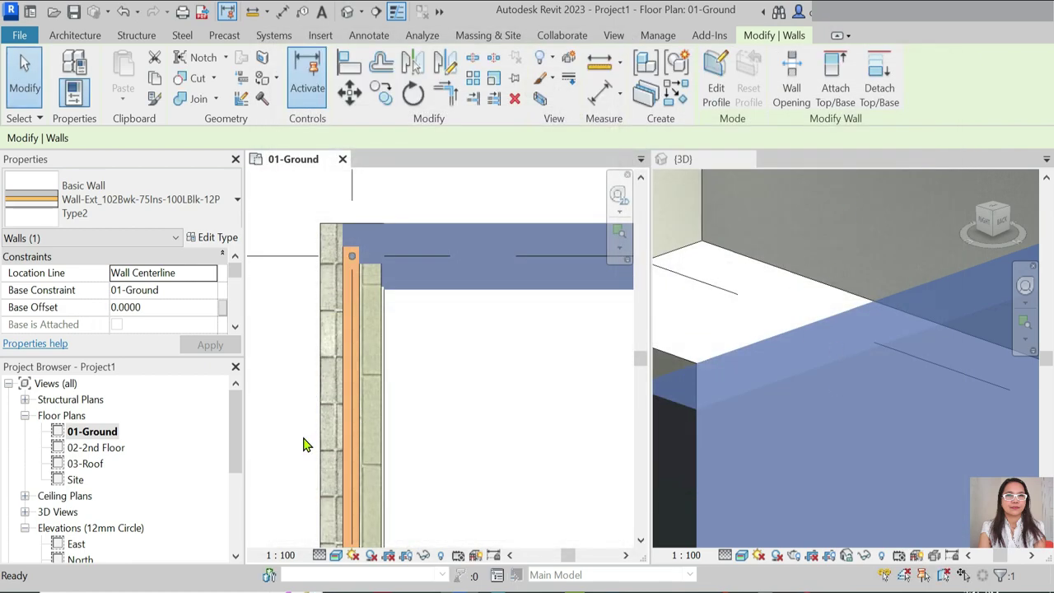
click(440, 326)
scroll(428, 329, up, 2)
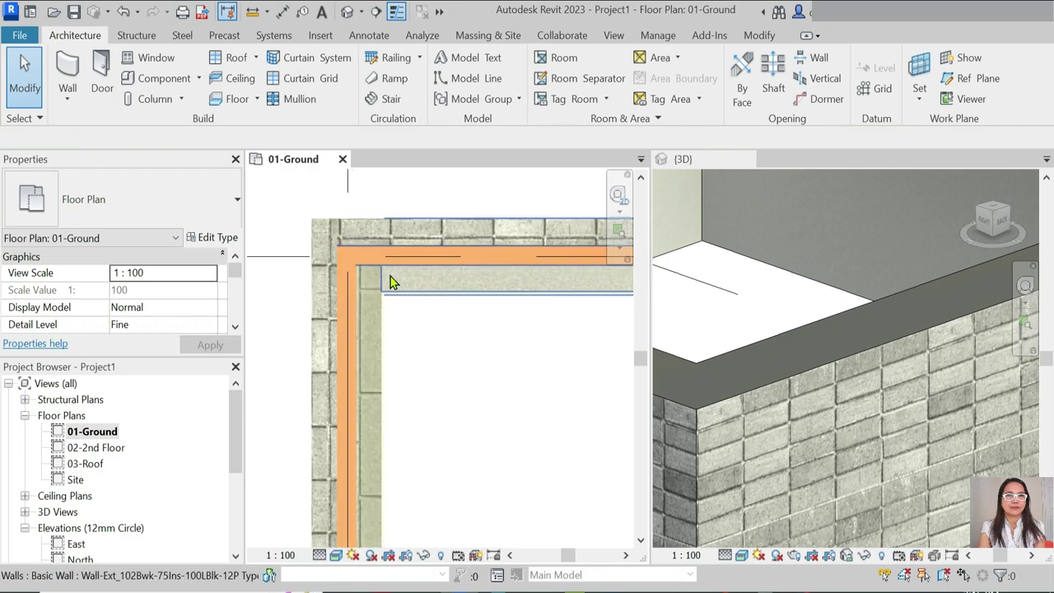
scroll(412, 337, up, 2)
Step: Start Match Type Properties with the textured wall as the source
scroll(428, 324, down, 2)
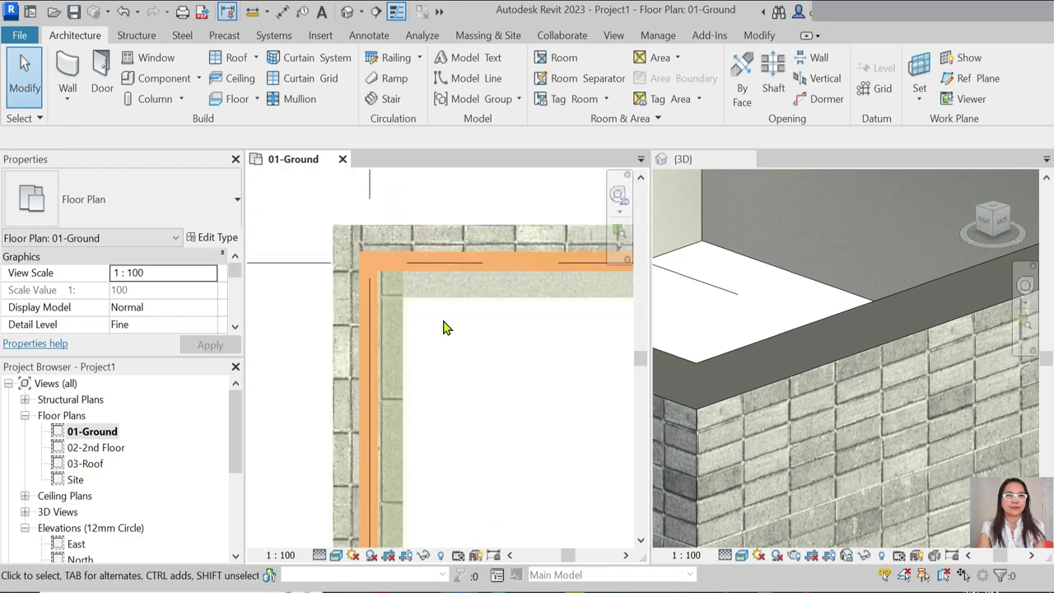
click(446, 298)
click(481, 383)
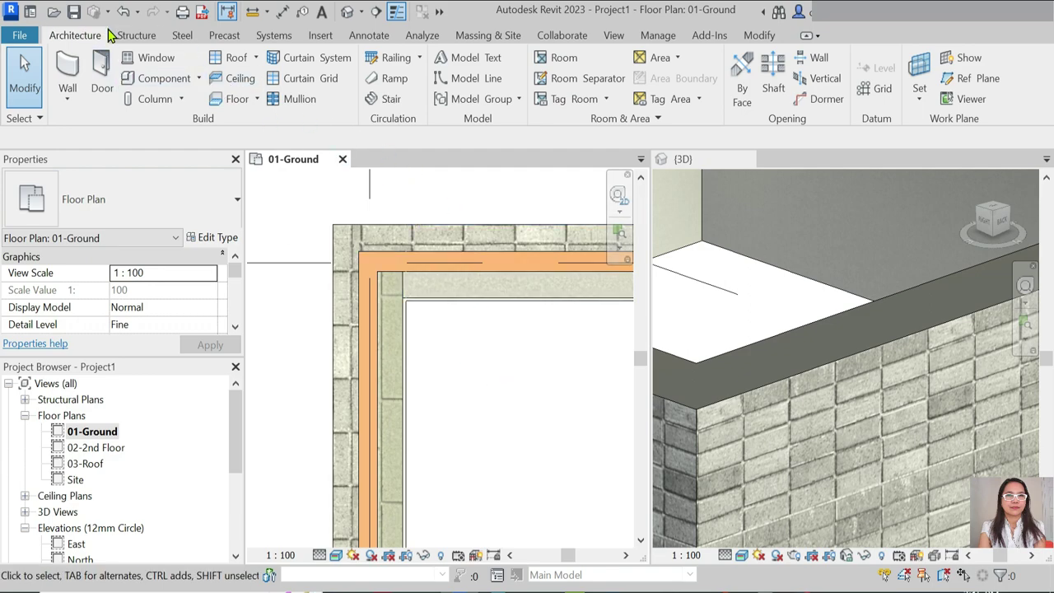
click(657, 36)
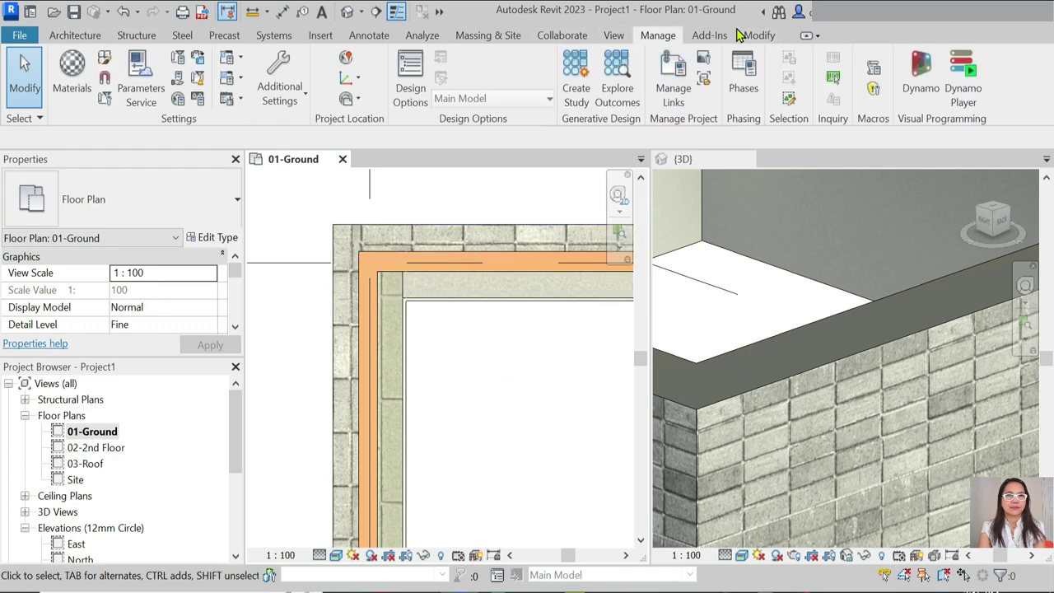
click(759, 37)
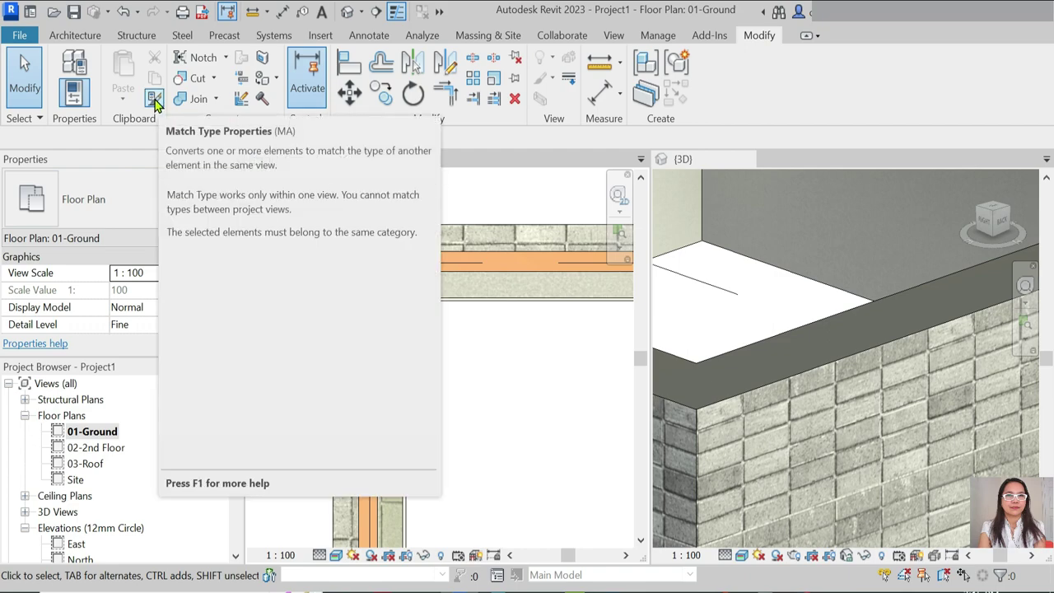
click(155, 101)
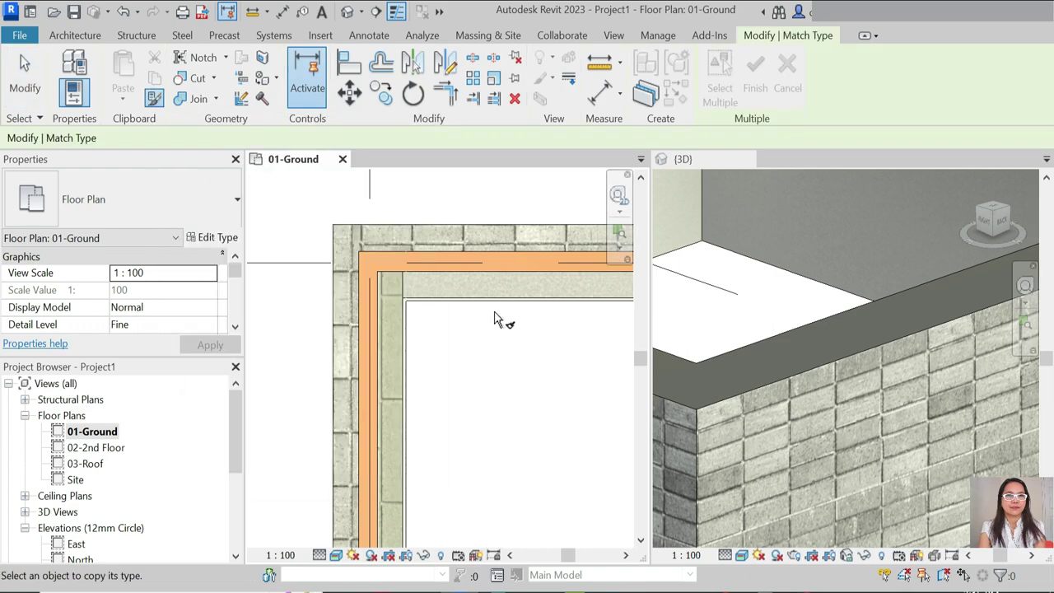
click(409, 354)
Step: Apply the textured Type2 wall type to the remaining walls
scroll(418, 197, down, 2)
scroll(396, 202, down, 2)
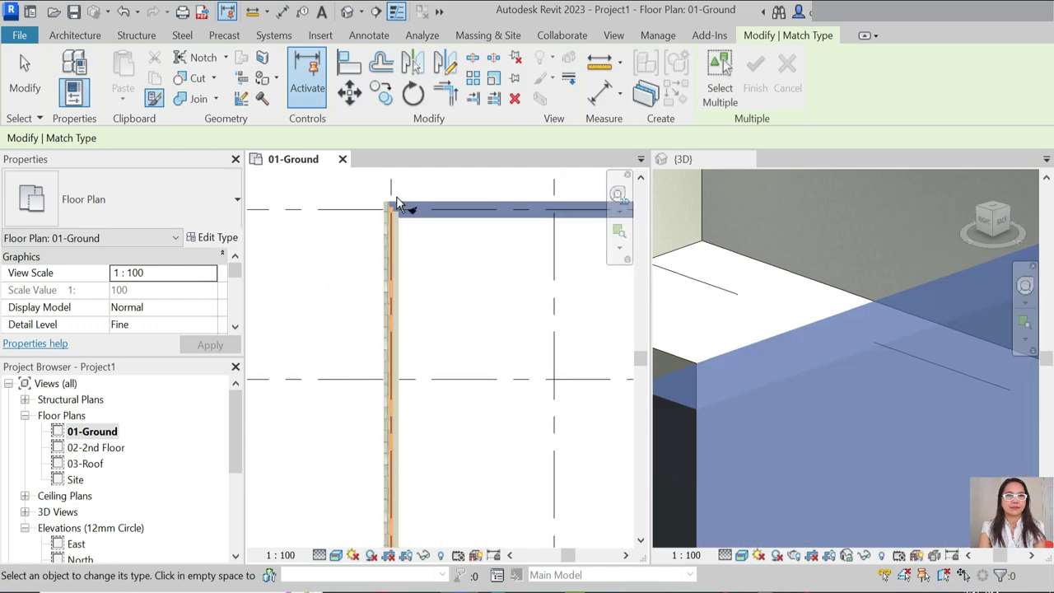
scroll(395, 201, down, 3)
scroll(481, 342, up, 5)
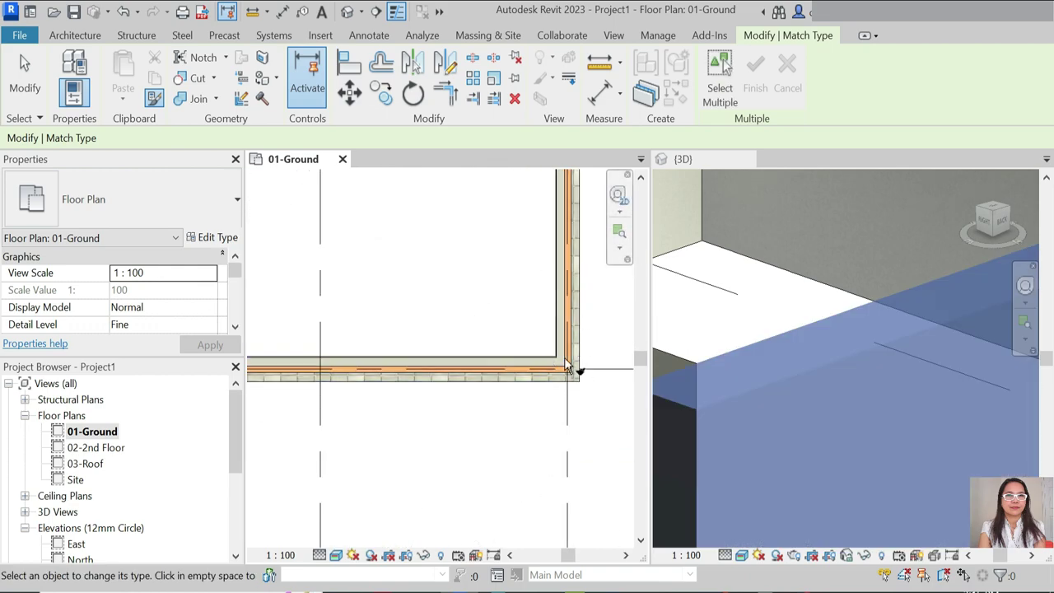
scroll(564, 358, up, 3)
scroll(533, 380, down, 3)
scroll(423, 329, down, 2)
scroll(530, 336, down, 2)
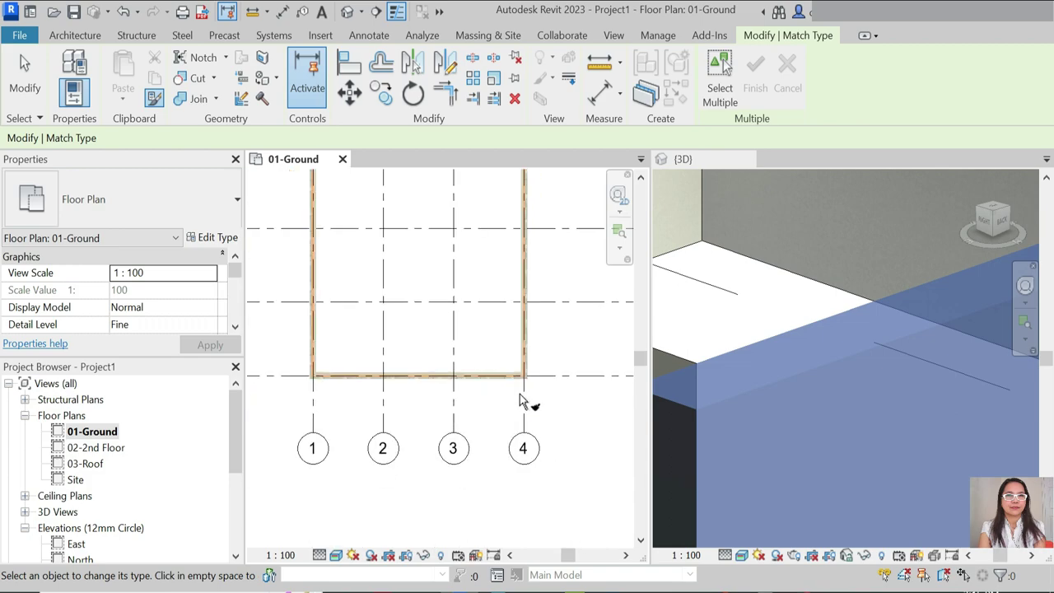
click(890, 456)
key(Escape)
scroll(831, 329, down, 2)
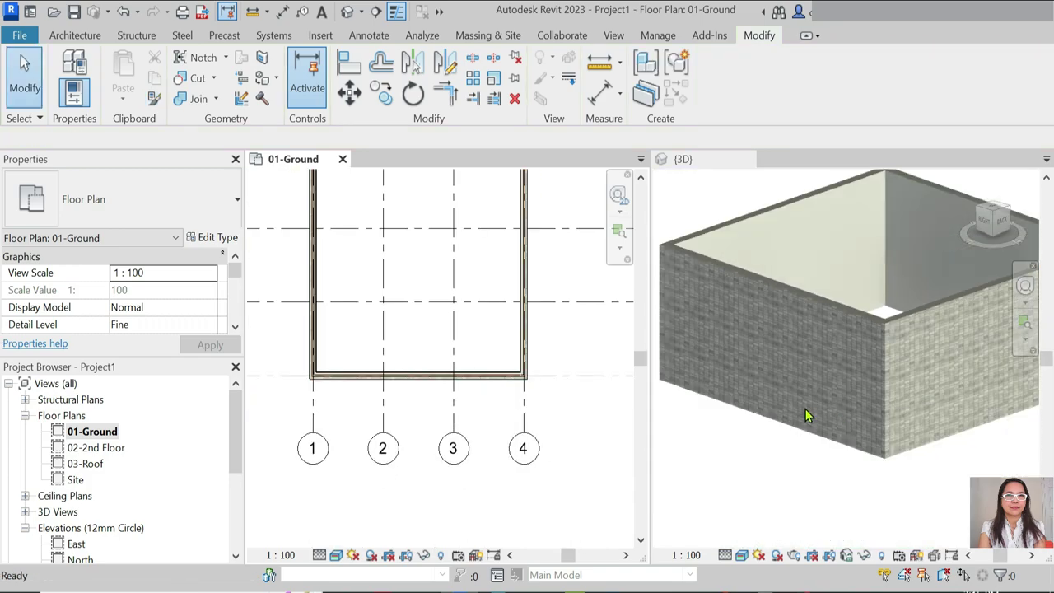
scroll(807, 417, down, 3)
scroll(753, 353, up, 5)
scroll(463, 394, up, 1)
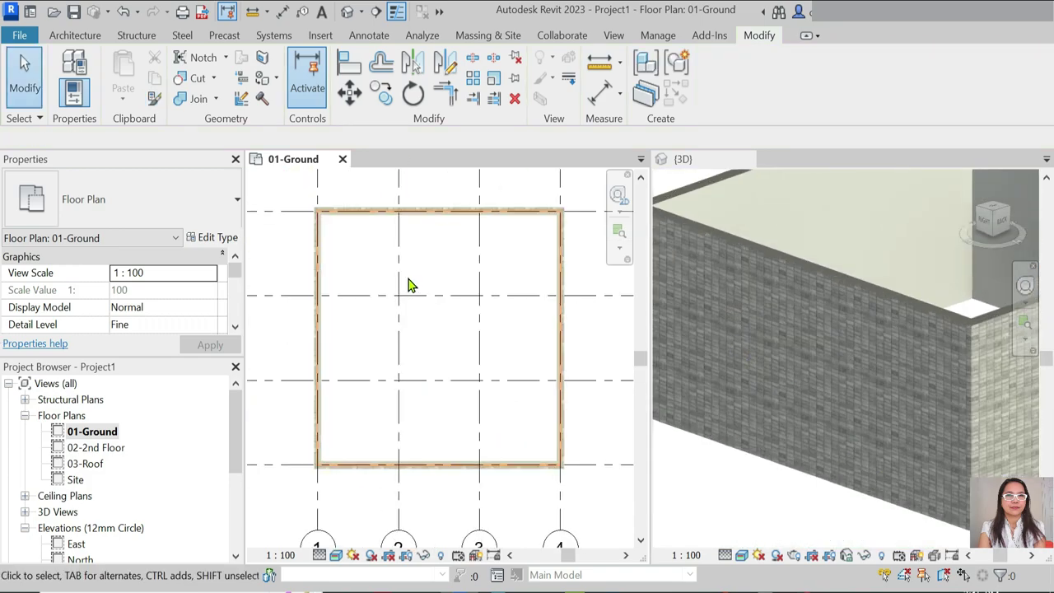
Step: Start an architectural floor using the Floor-Upper_160mmConc-CorusComFlor51 type
click(74, 35)
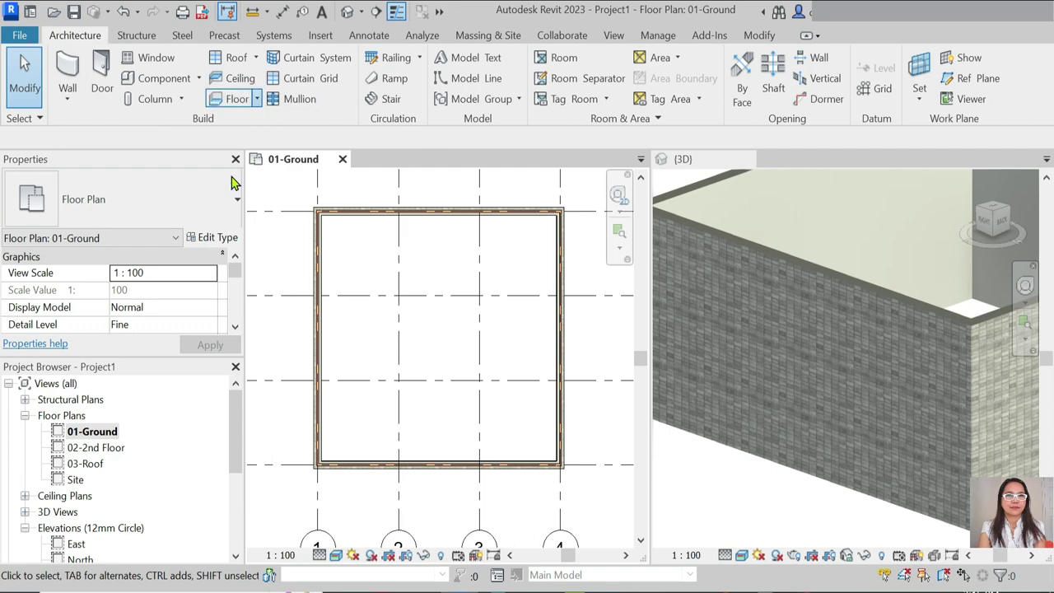
click(256, 99)
click(267, 133)
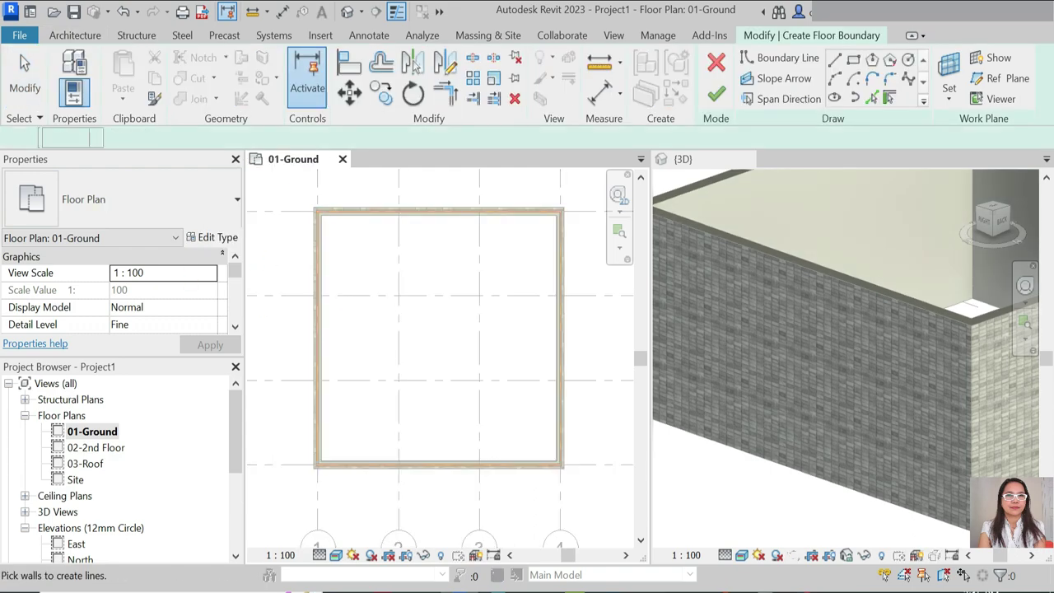
click(219, 239)
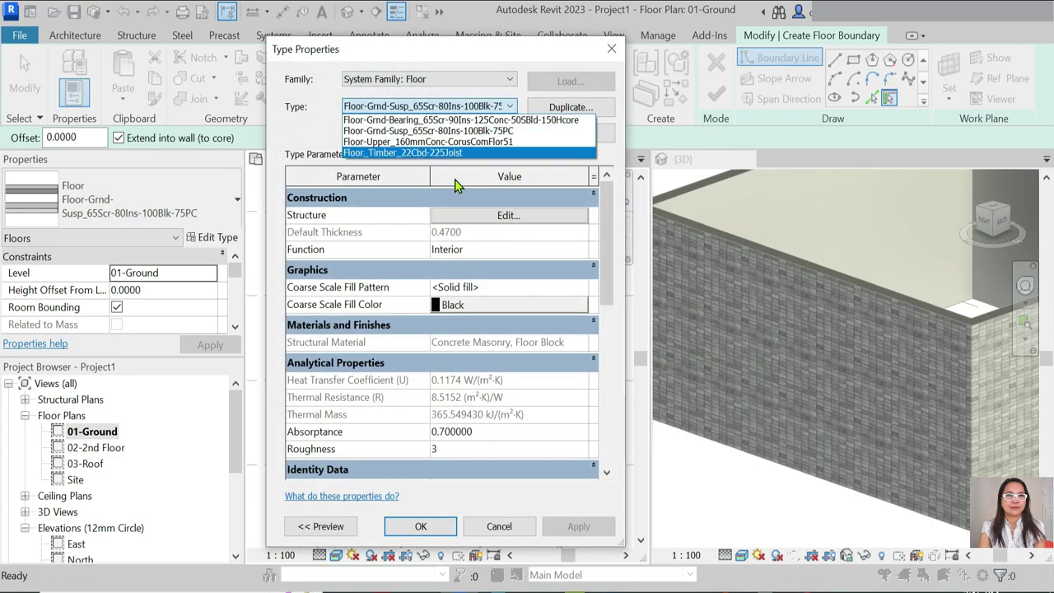
click(442, 153)
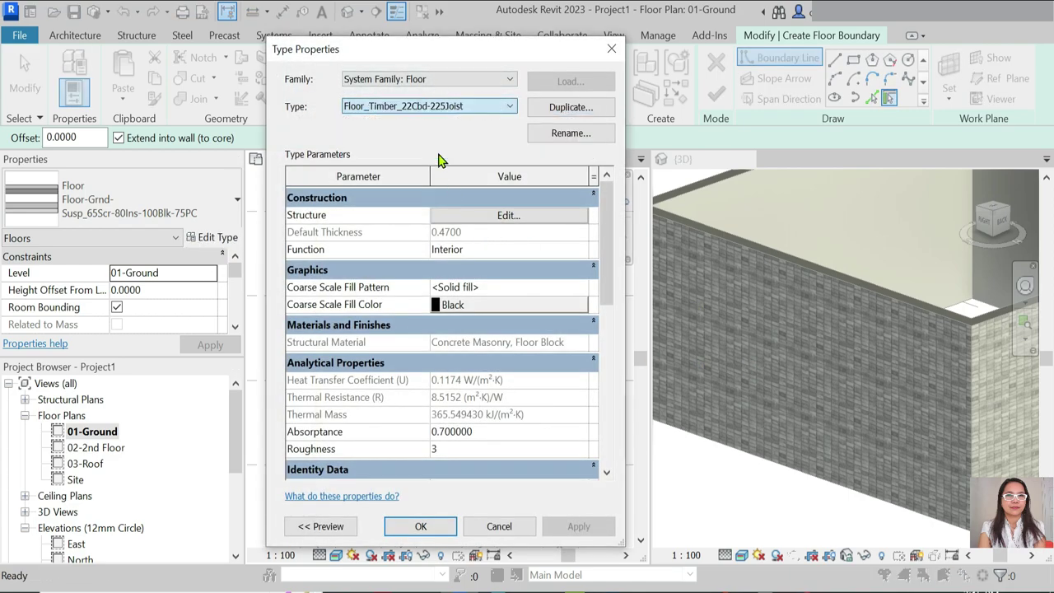
click(510, 107)
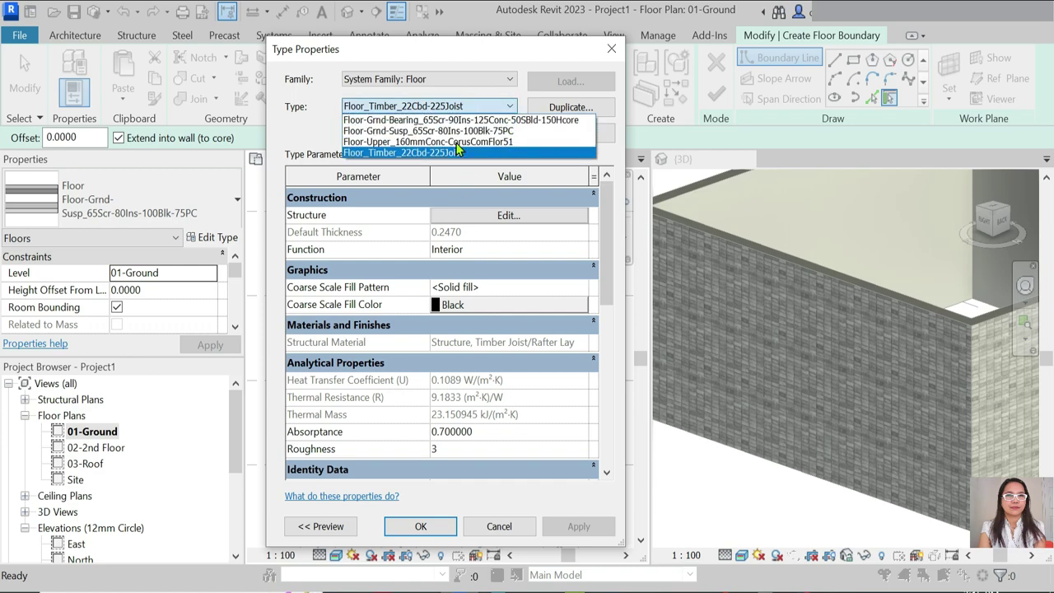
click(461, 144)
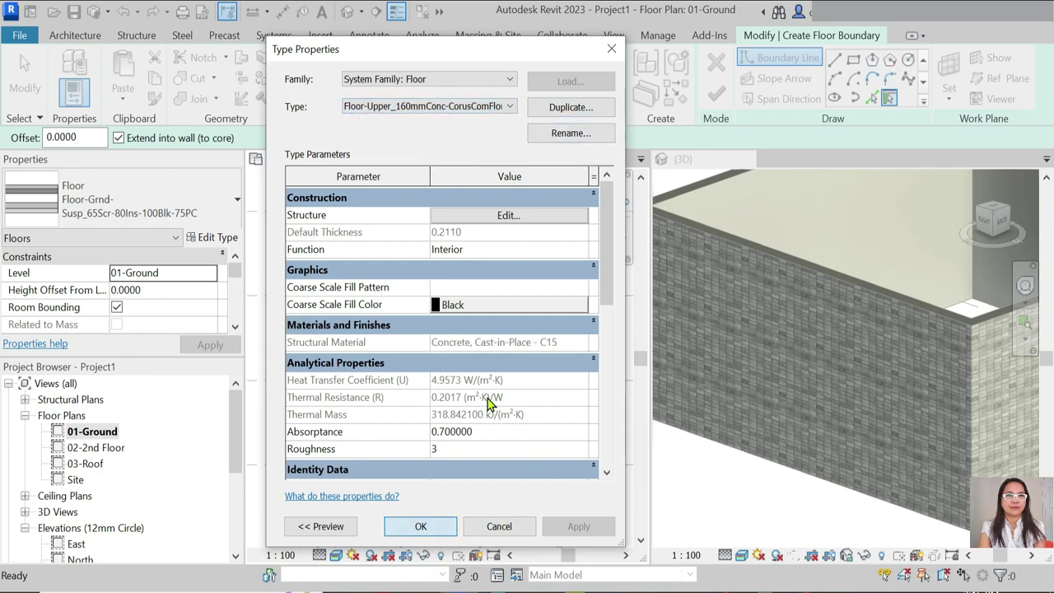
click(420, 526)
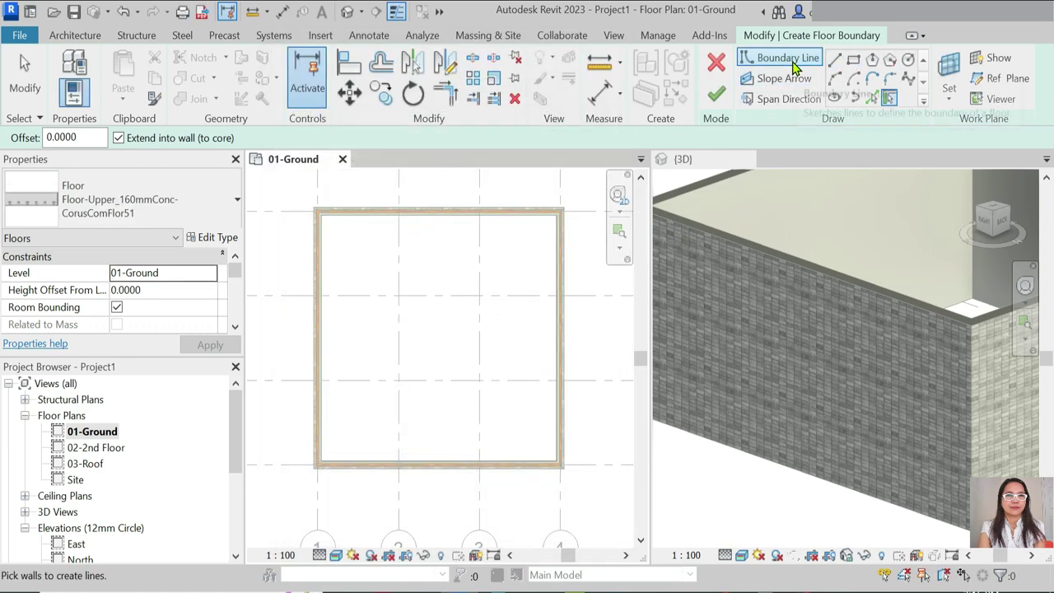
Step: Sketch a rectangular floor boundary between the top-left and bottom-right wall corners and finish it
click(852, 60)
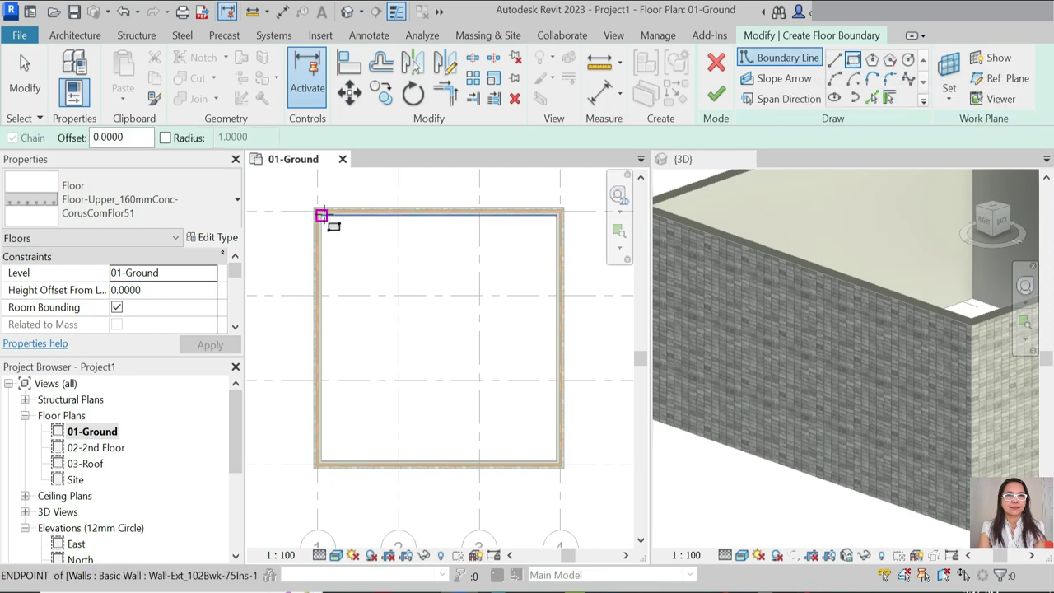
click(320, 214)
click(556, 460)
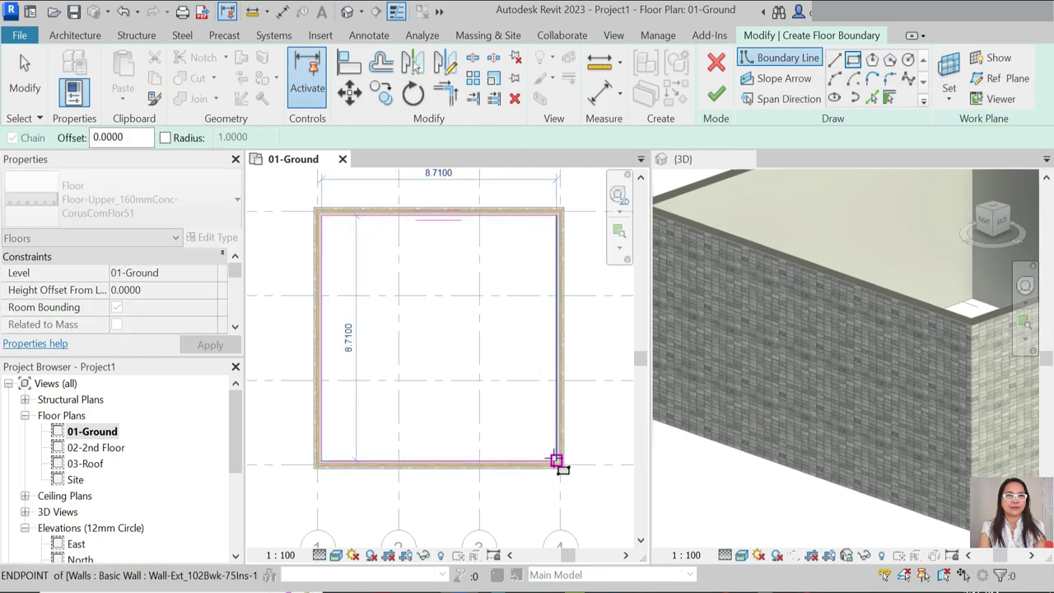
click(715, 93)
Step: Orbit the 3D view to check the new floor inside the walls
scroll(766, 407, down, 3)
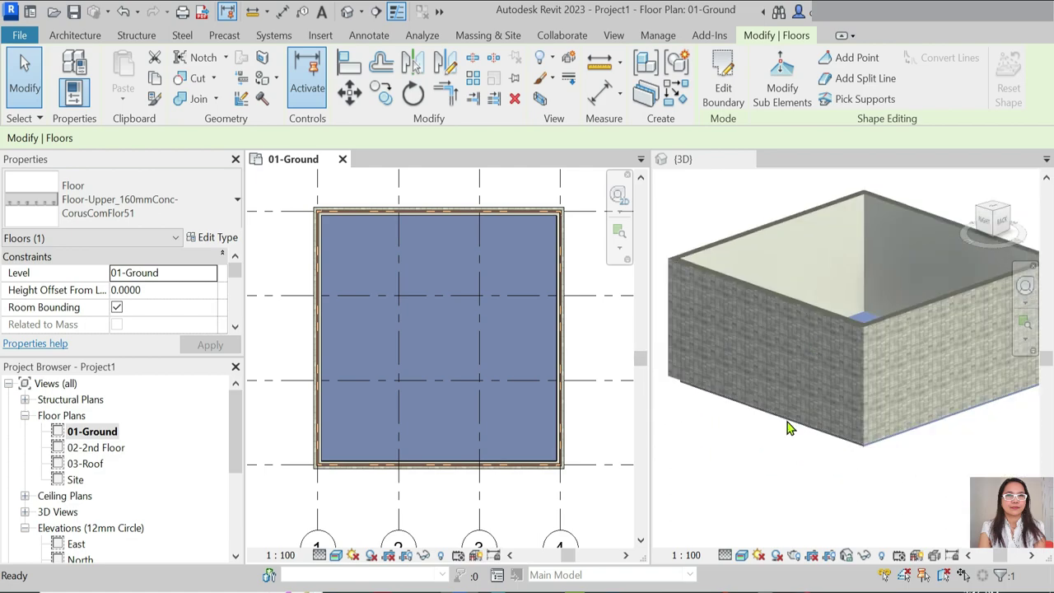
click(600, 302)
scroll(898, 247, up, 2)
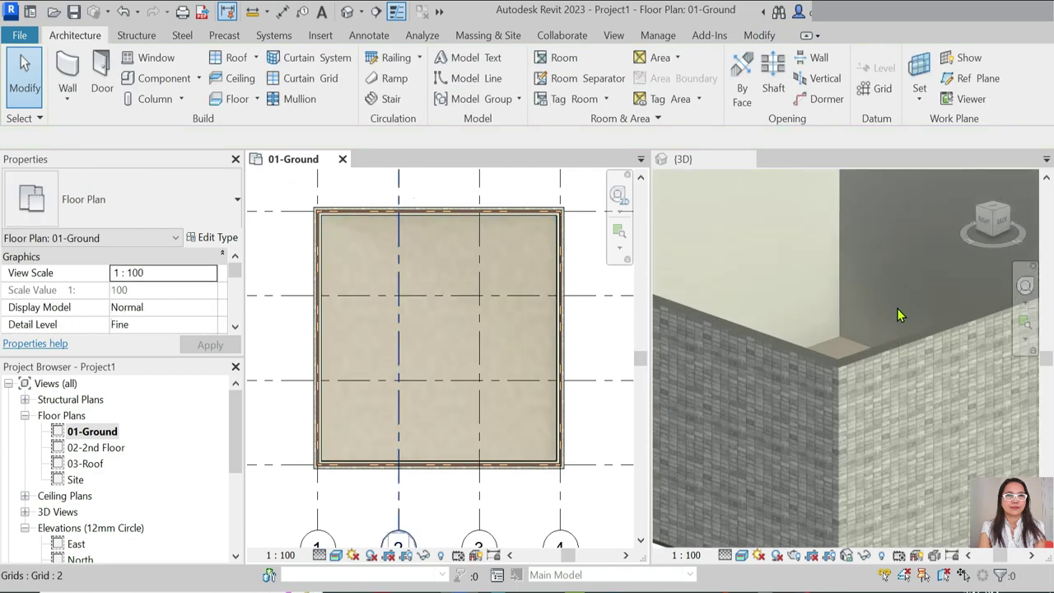
scroll(897, 308, down, 4)
click(936, 468)
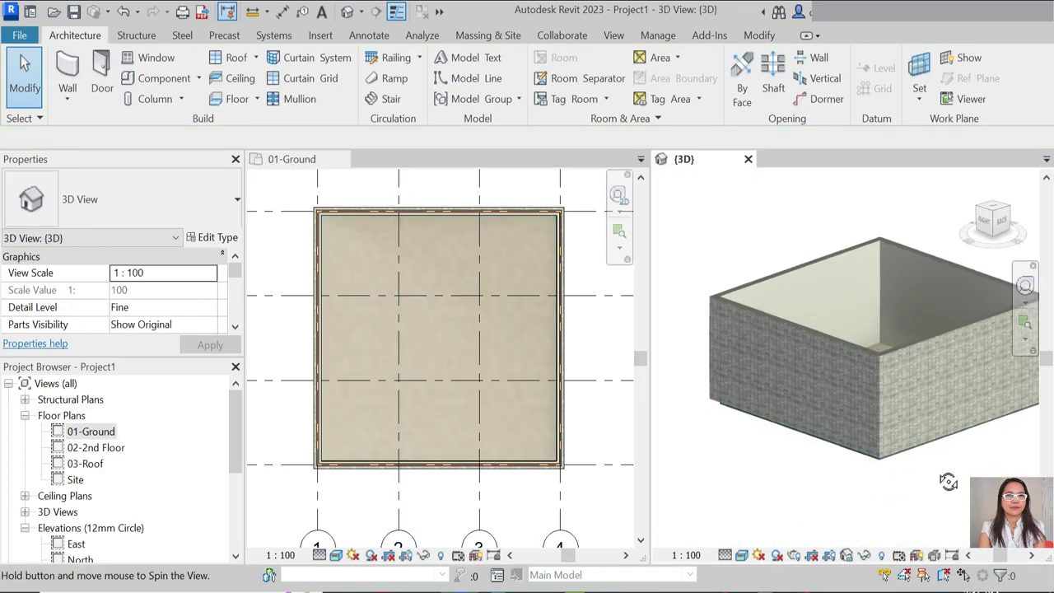
shift+middle_drag(951, 486, 874, 294)
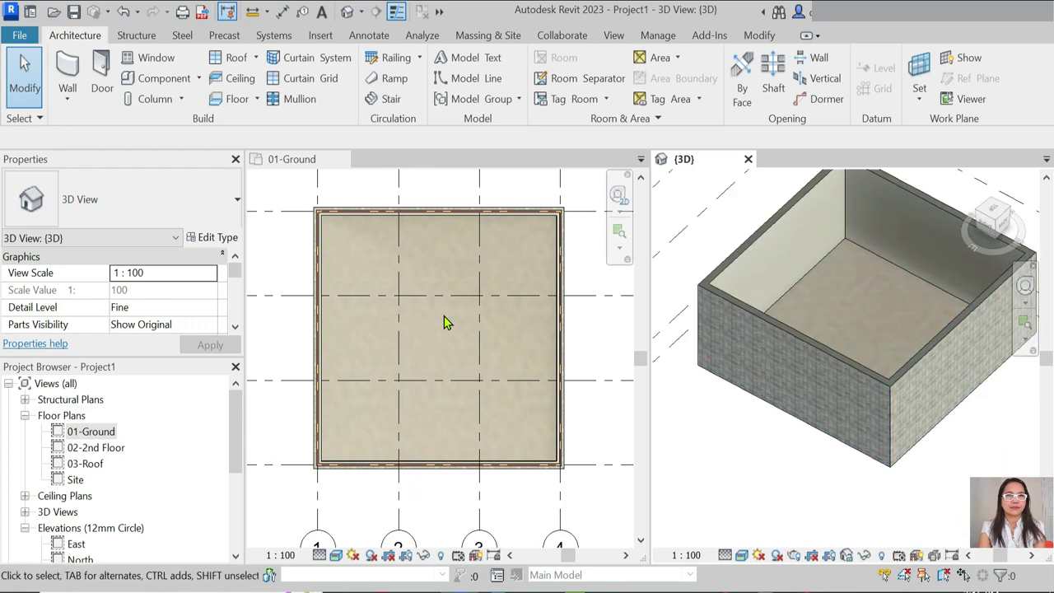
scroll(445, 323, down, 2)
scroll(392, 448, up, 1)
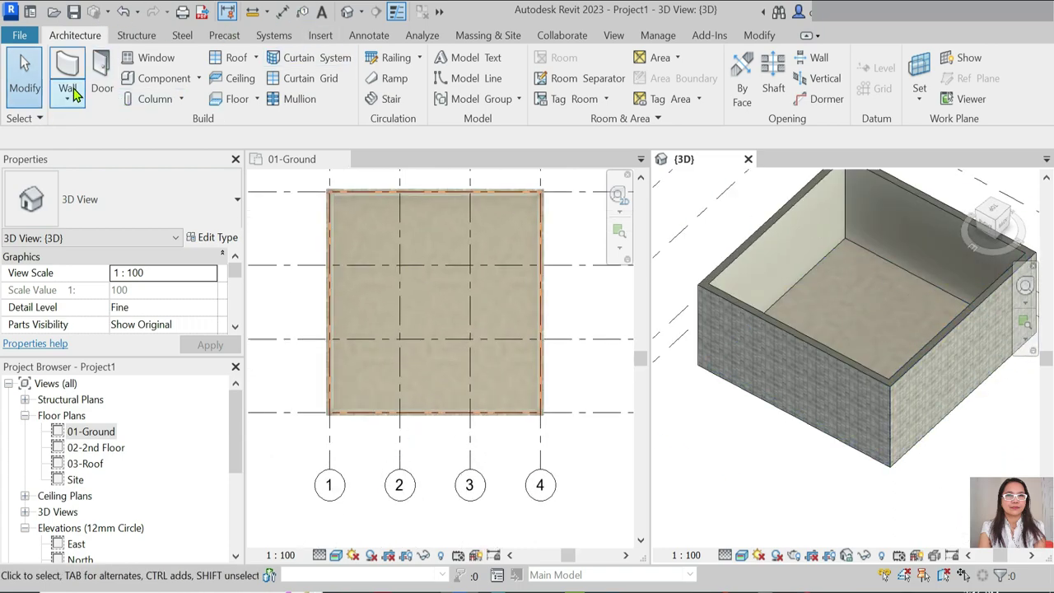
Step: Start the Door tool and select the Doors_IntSgl 1010x2110mm door type
click(104, 82)
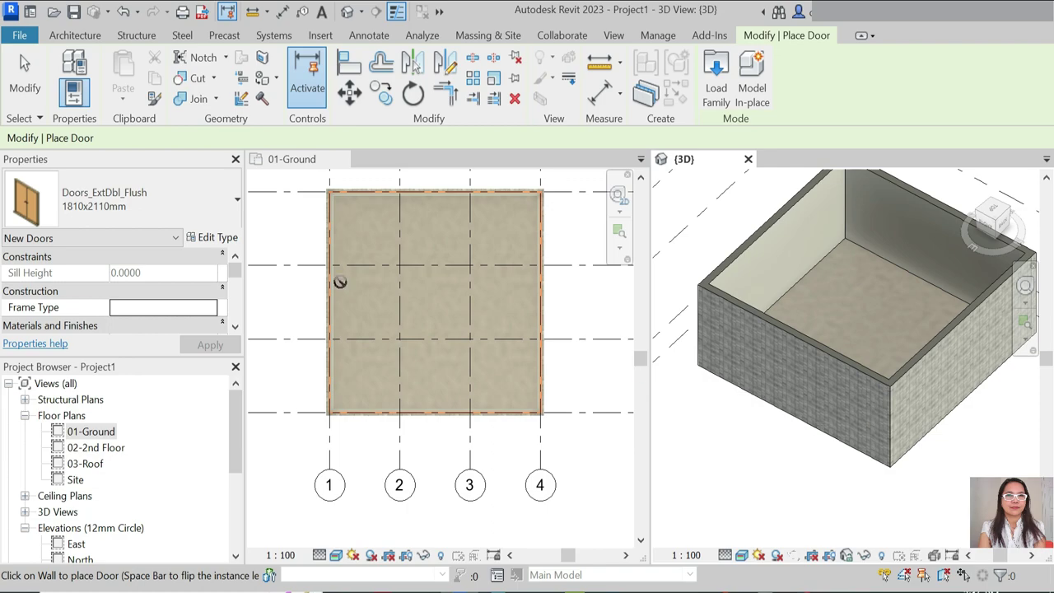
click(132, 201)
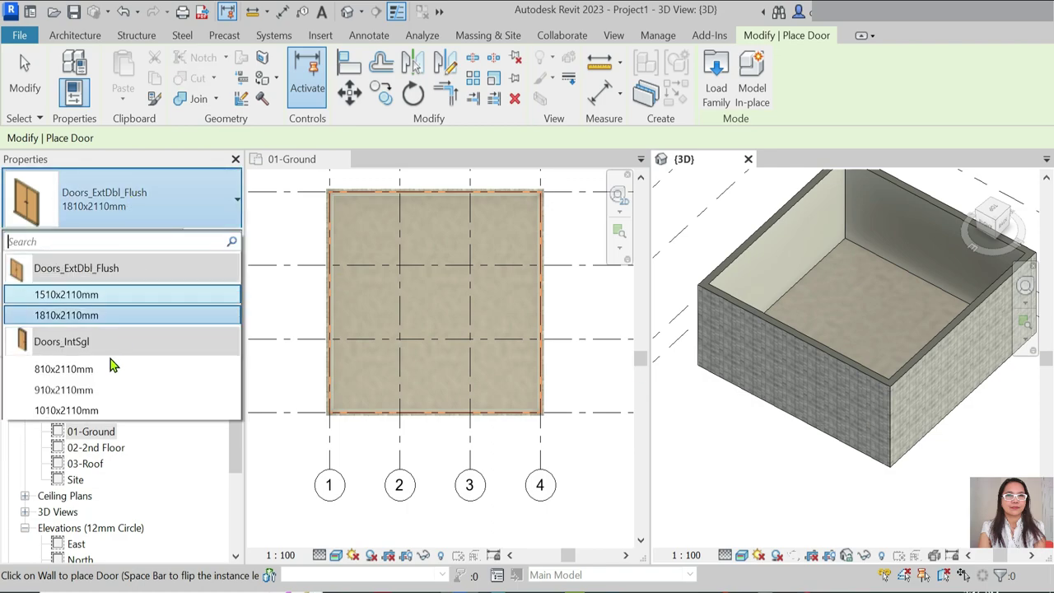
click(80, 410)
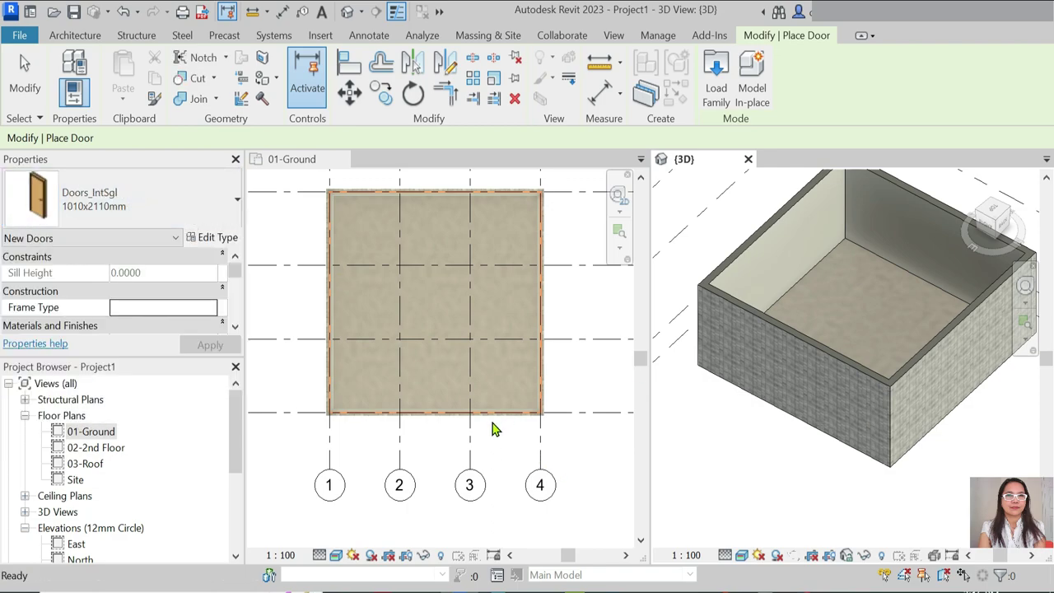
click(189, 210)
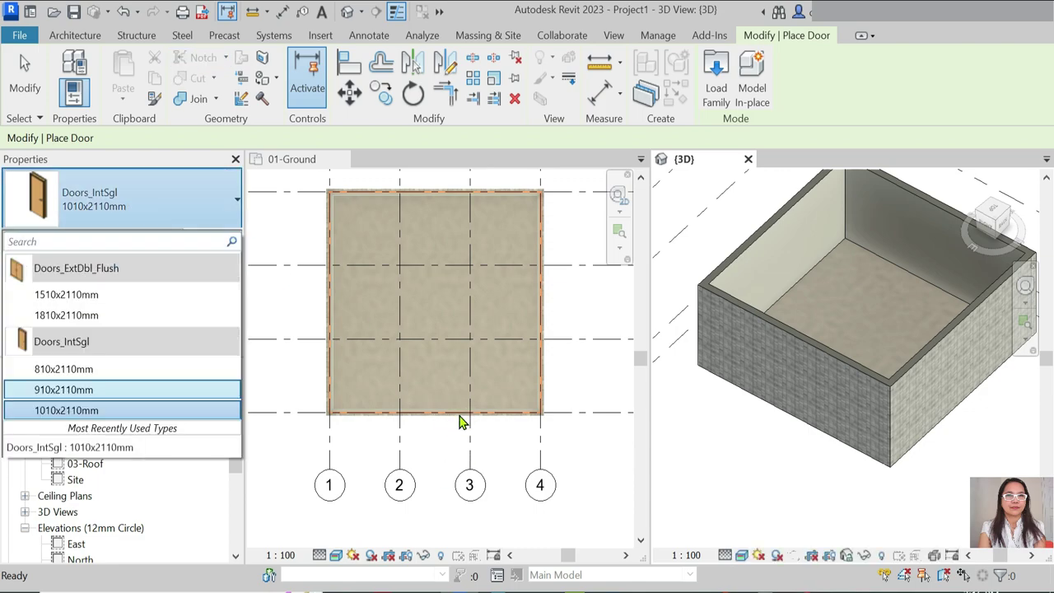
click(106, 409)
click(363, 427)
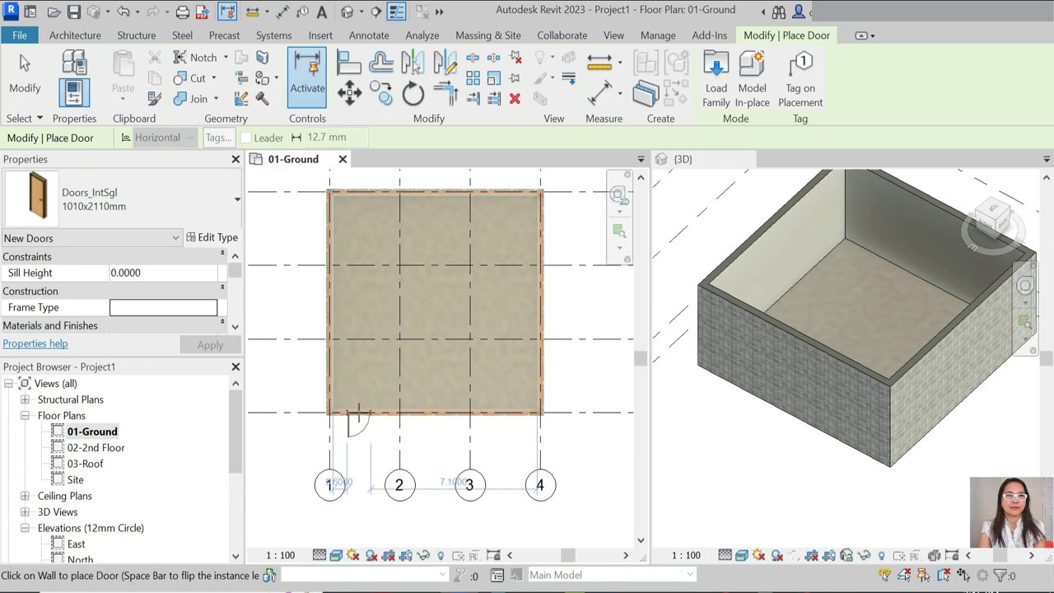
Step: Place the doors in the left and right ground-floor walls, then exit the tool
click(764, 464)
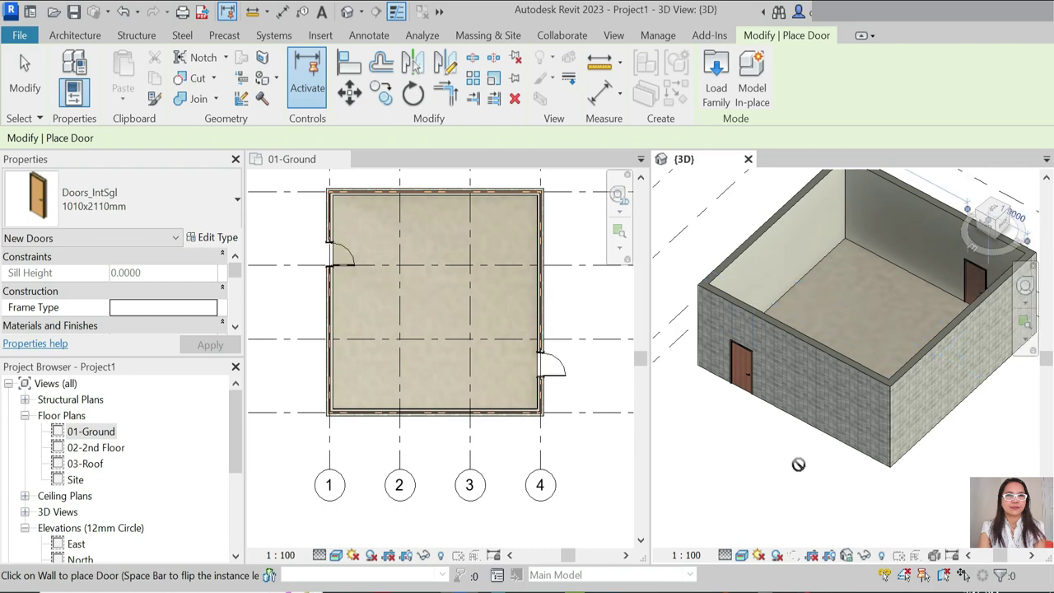
key(Escape)
scroll(378, 359, down, 2)
scroll(472, 360, up, 2)
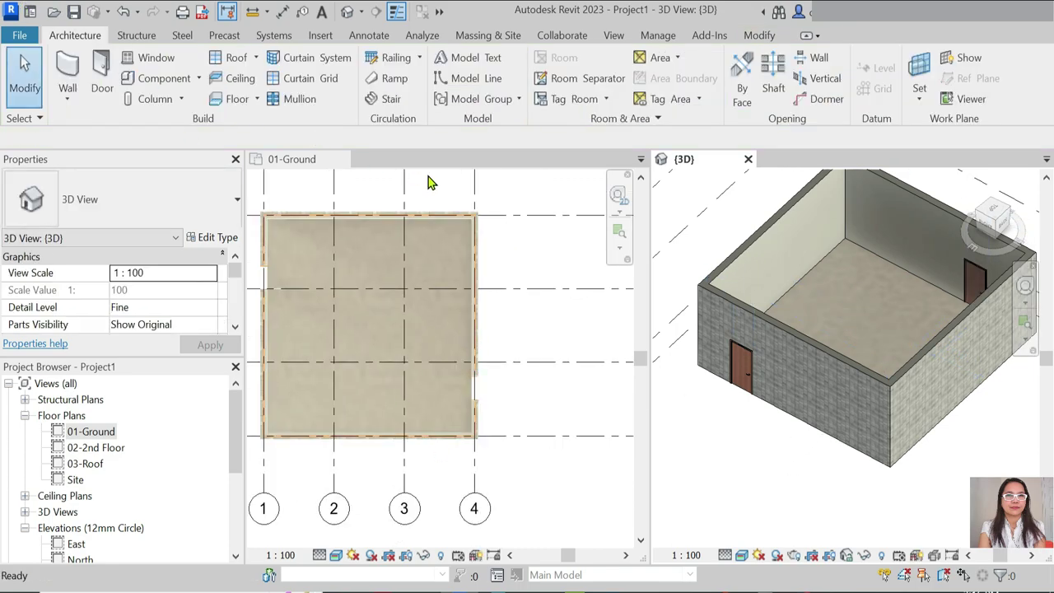
Step: Open Insert > Load Family and browse the Libraries location to the Autodesk folder
click(322, 35)
click(650, 93)
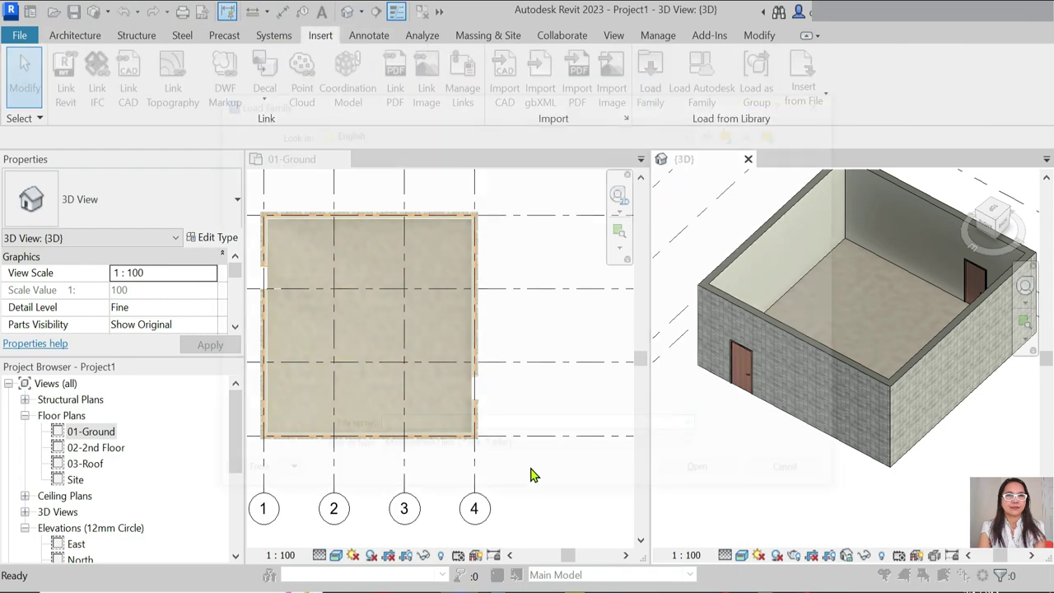
click(429, 130)
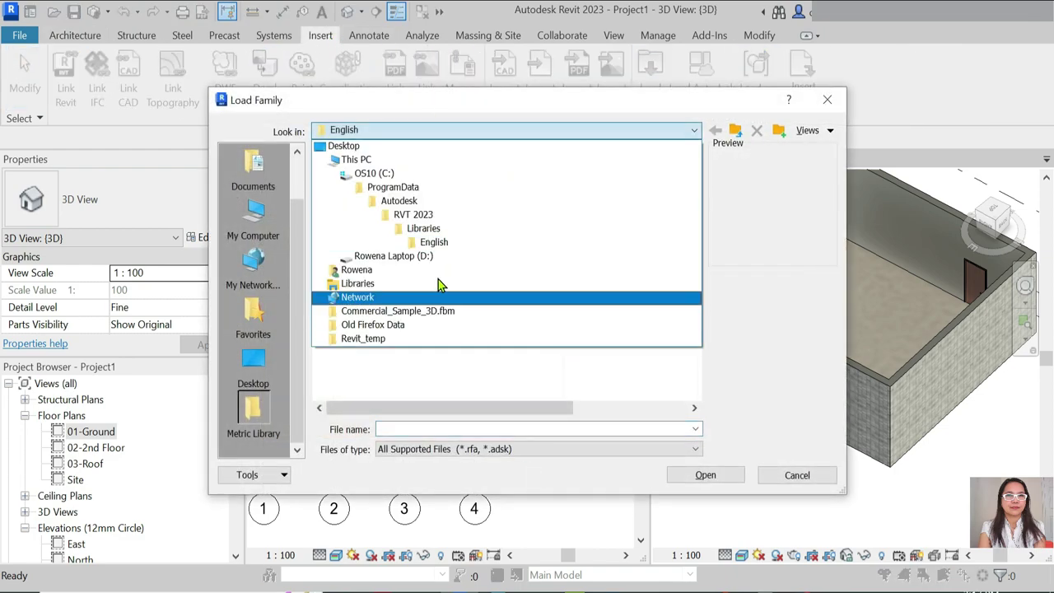
click(432, 230)
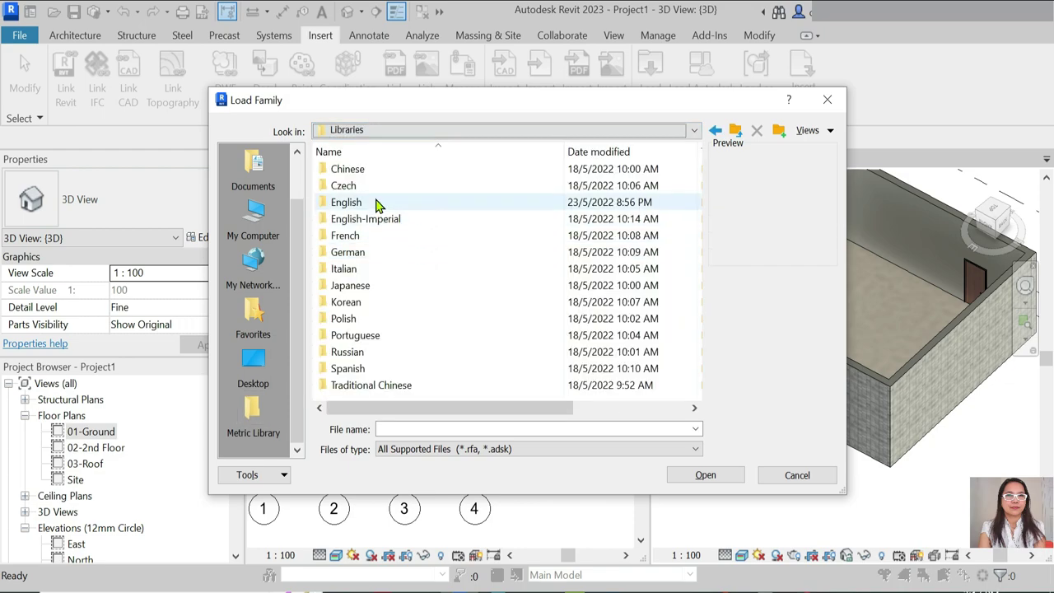
double_click(402, 205)
click(432, 130)
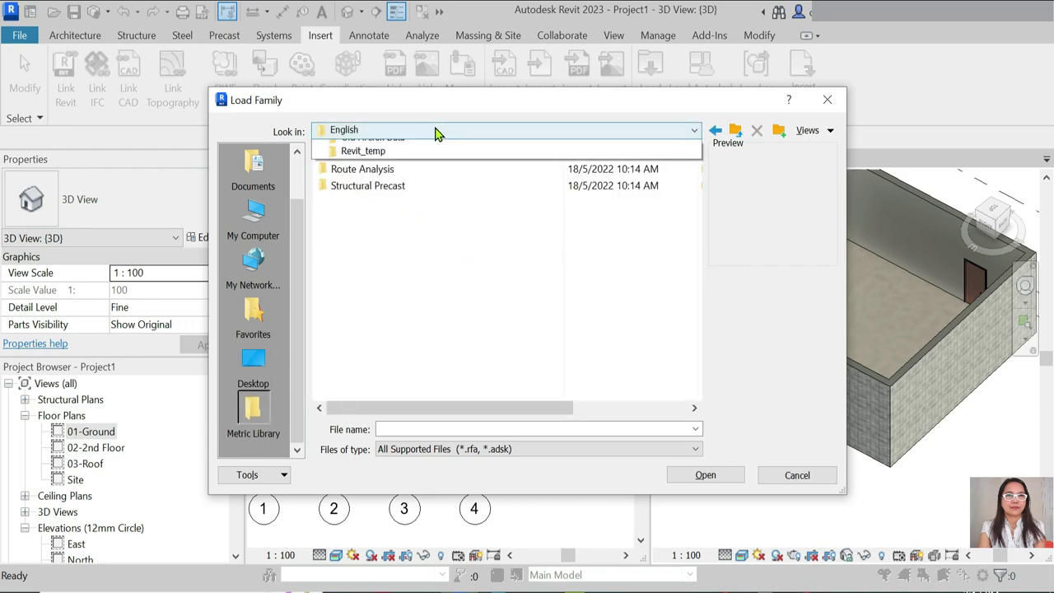
click(387, 204)
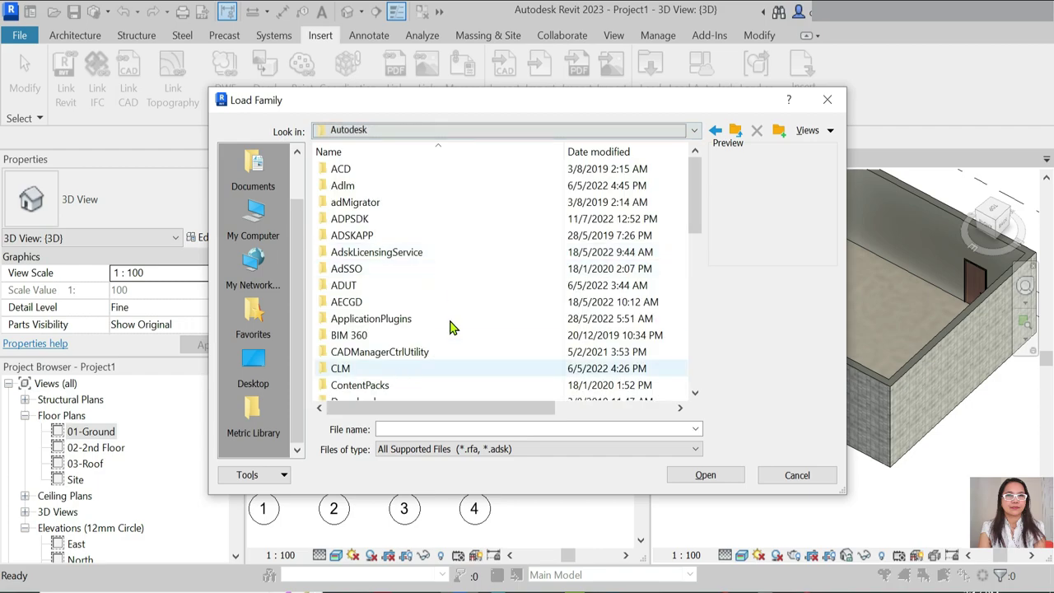
Step: Browse RVT 2020 > Libraries > Singapore > Doors > Door Components, then close without loading and return to Architecture
scroll(457, 327, down, 3)
scroll(486, 337, down, 6)
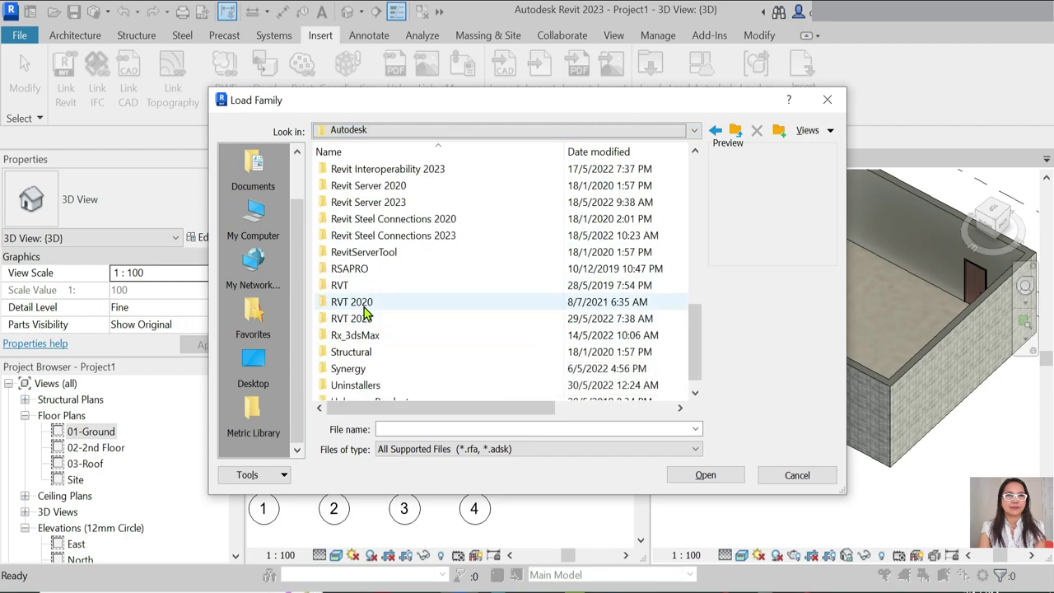
double_click(402, 303)
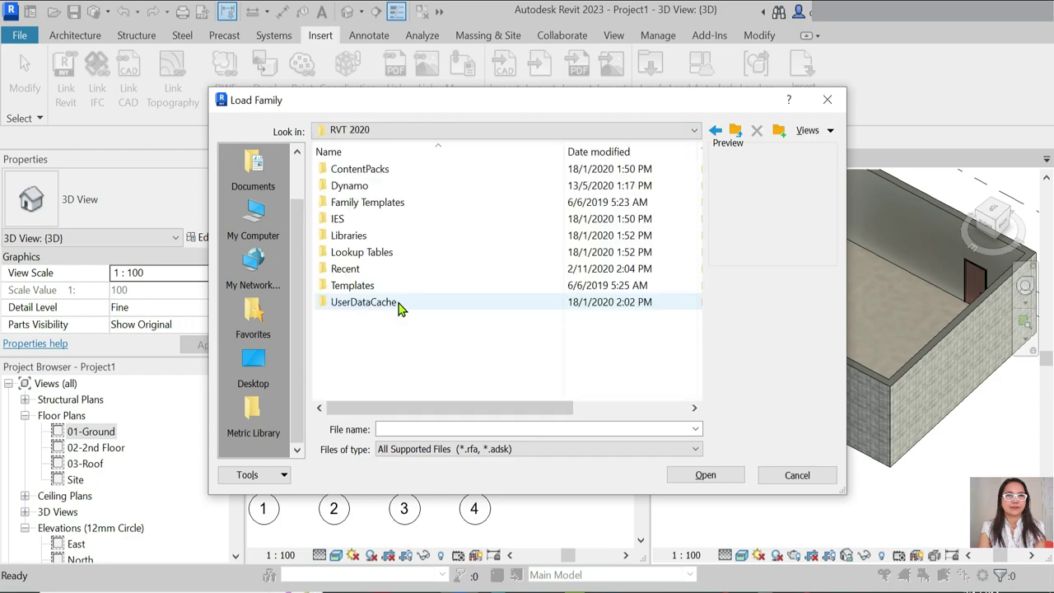
double_click(387, 237)
double_click(386, 191)
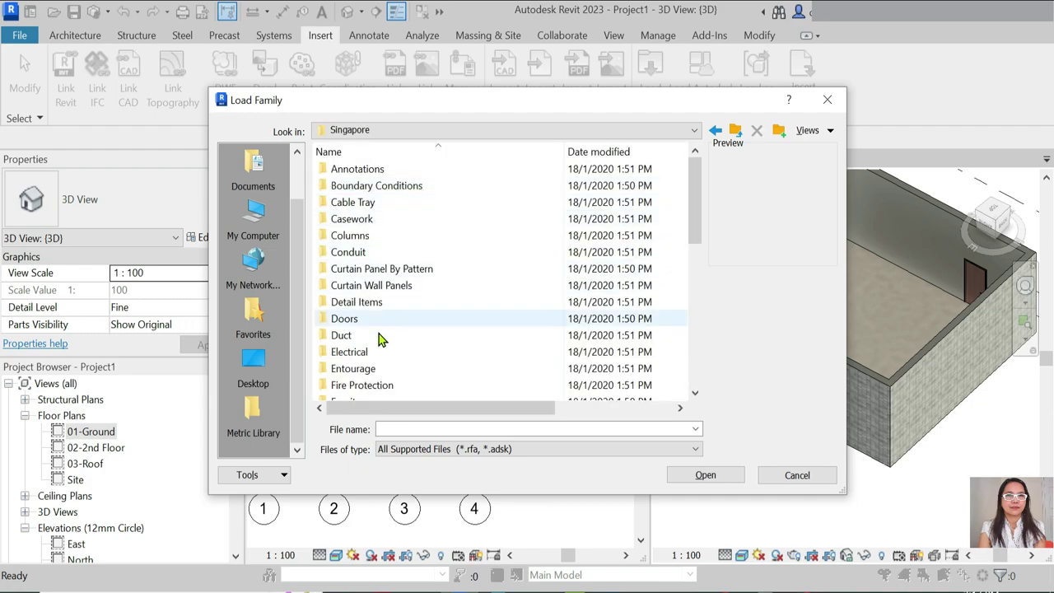
double_click(461, 319)
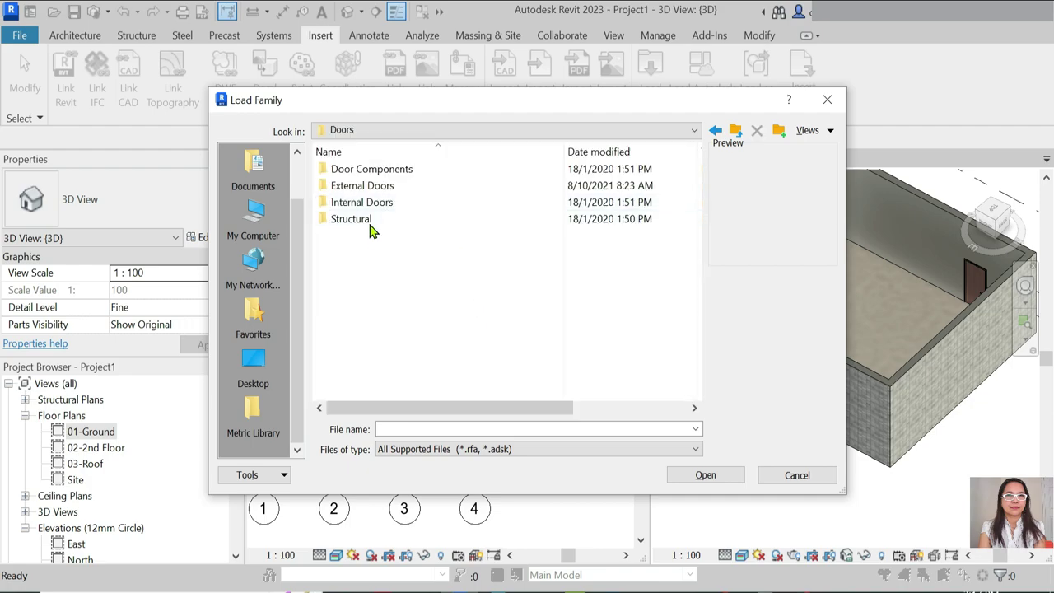
click(392, 170)
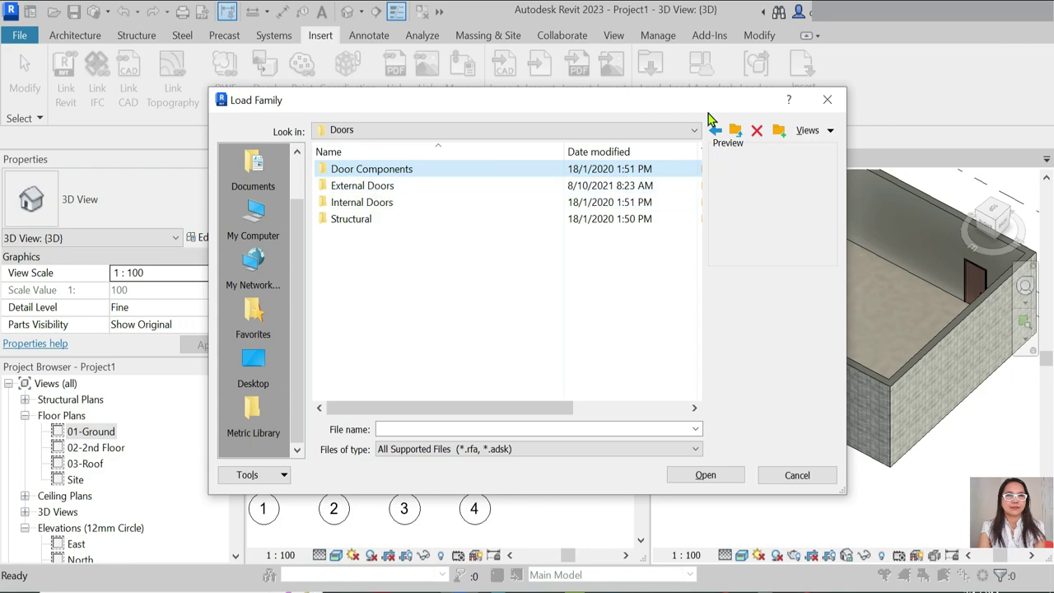
click(796, 475)
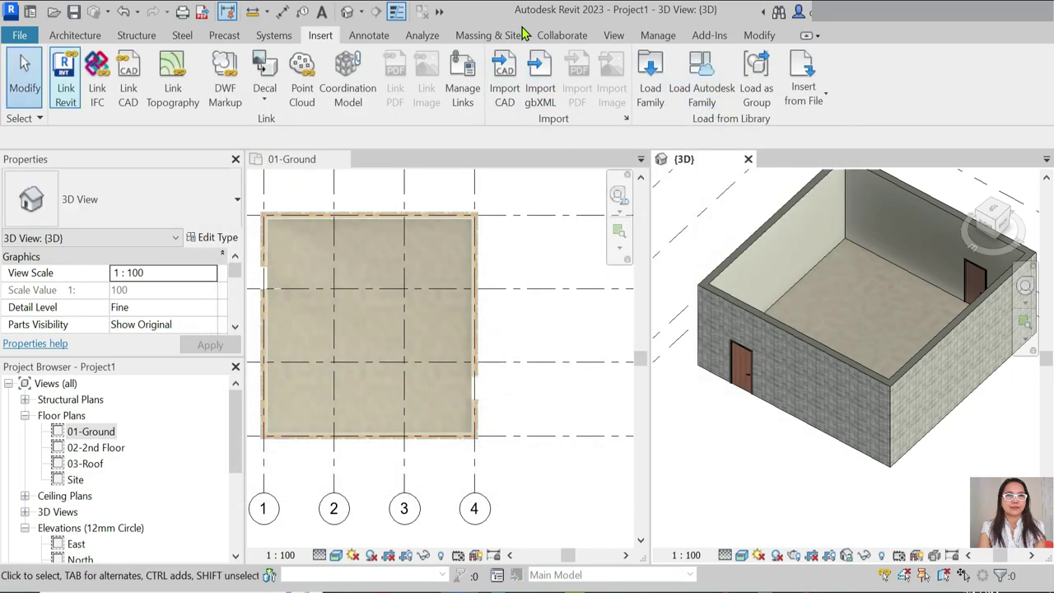
click(75, 35)
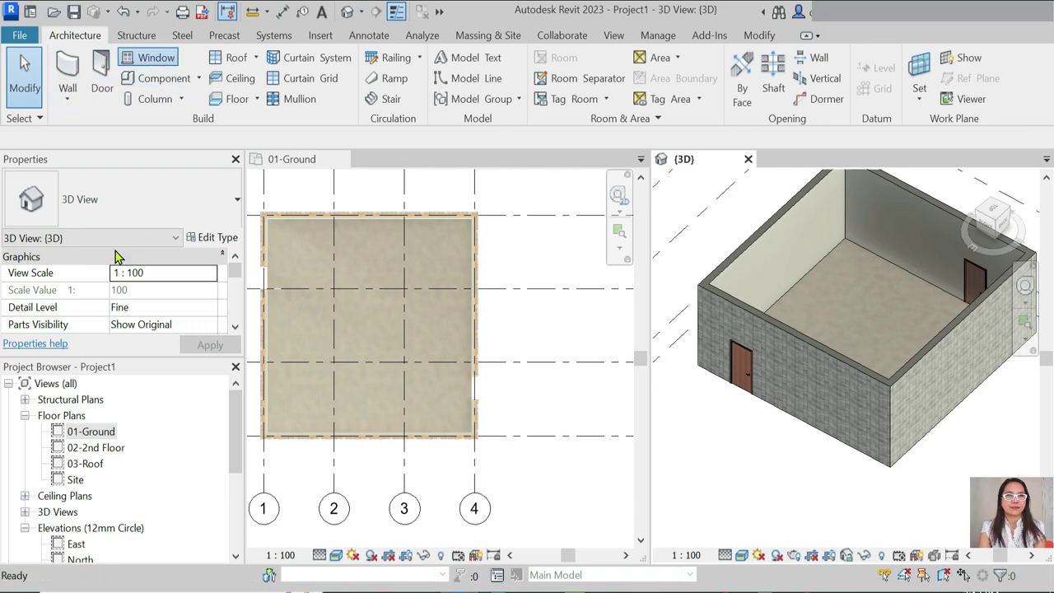
Step: Start the Window tool, review its types, then open Load Family at the Autodesk folder
click(148, 58)
click(156, 204)
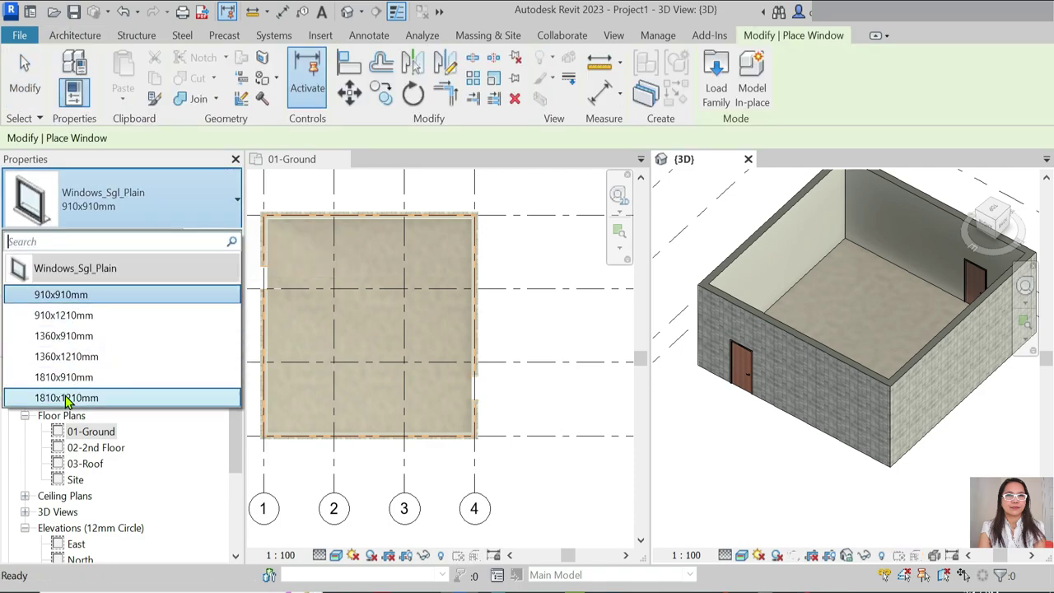
click(321, 36)
click(649, 79)
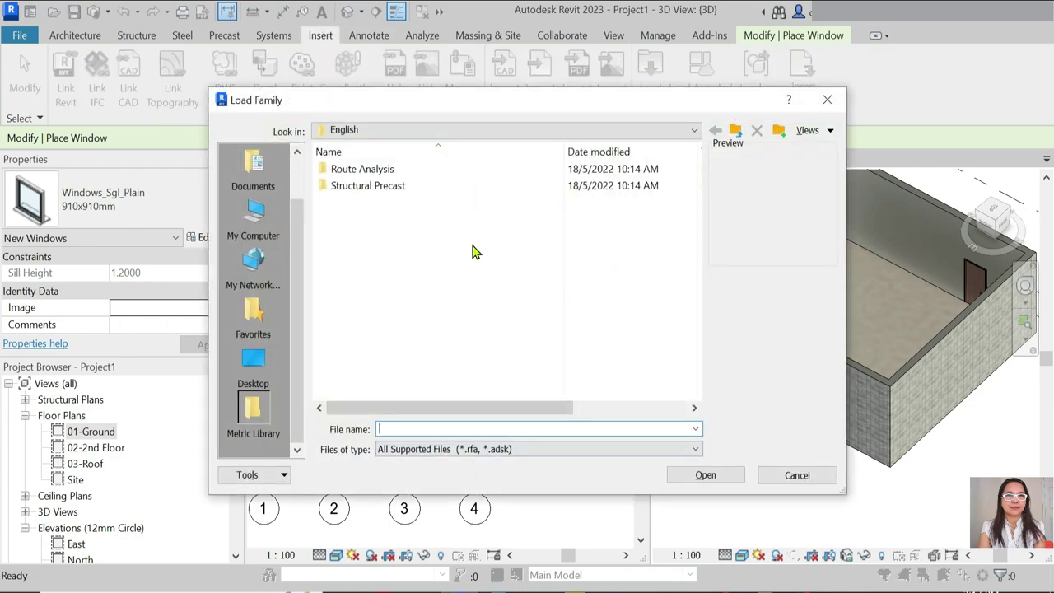
click(423, 131)
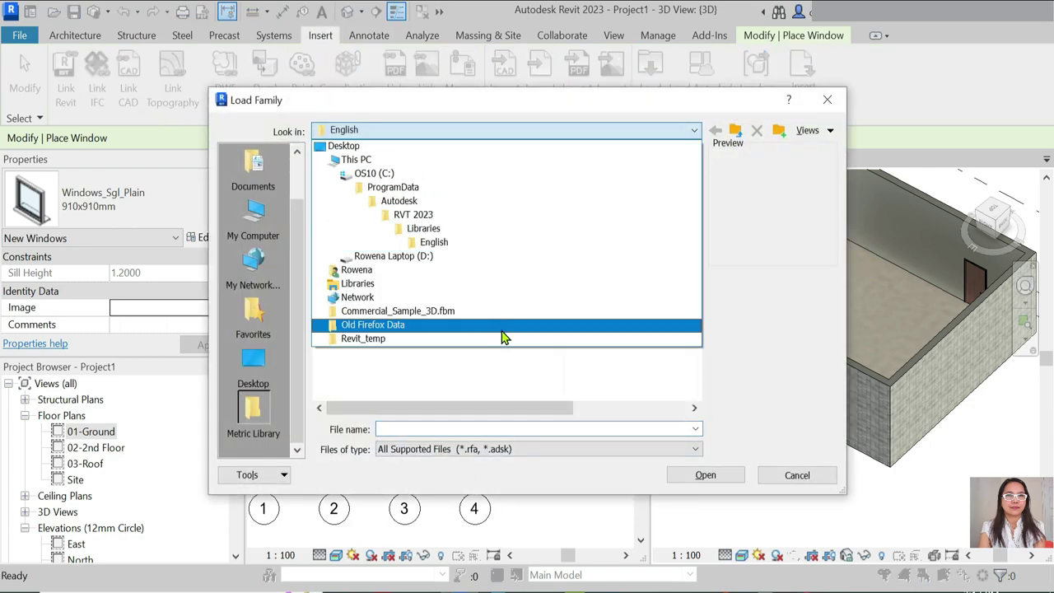
click(399, 201)
scroll(395, 329, down, 4)
scroll(392, 362, down, 4)
Step: Browse RVT 2020 > Libraries > Singapore > Windows and select Side hung casement double.rfa
double_click(391, 357)
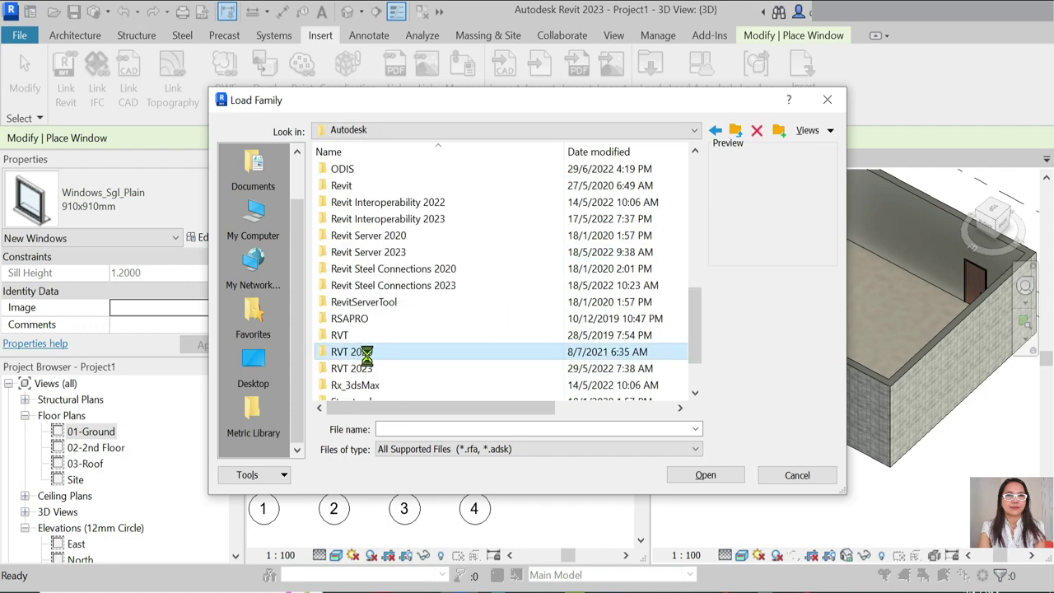
double_click(388, 239)
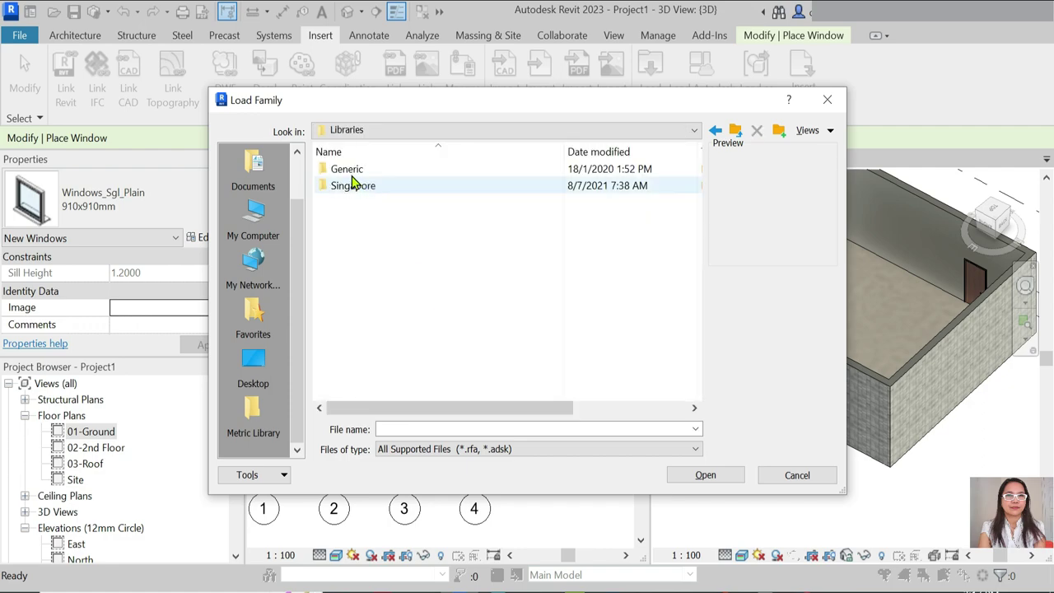
double_click(354, 170)
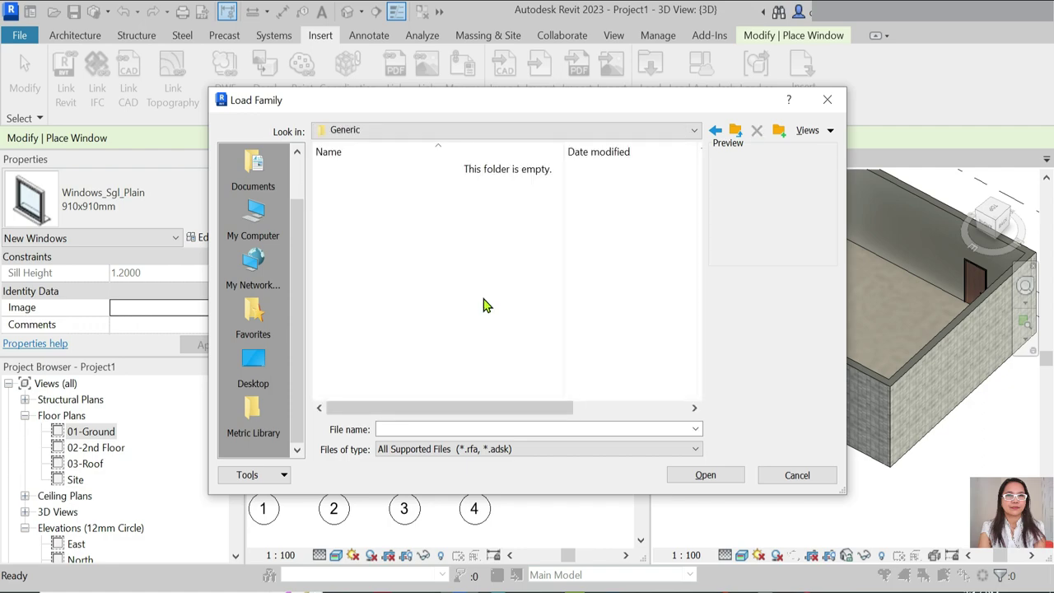
click(712, 129)
double_click(356, 195)
scroll(410, 344, down, 3)
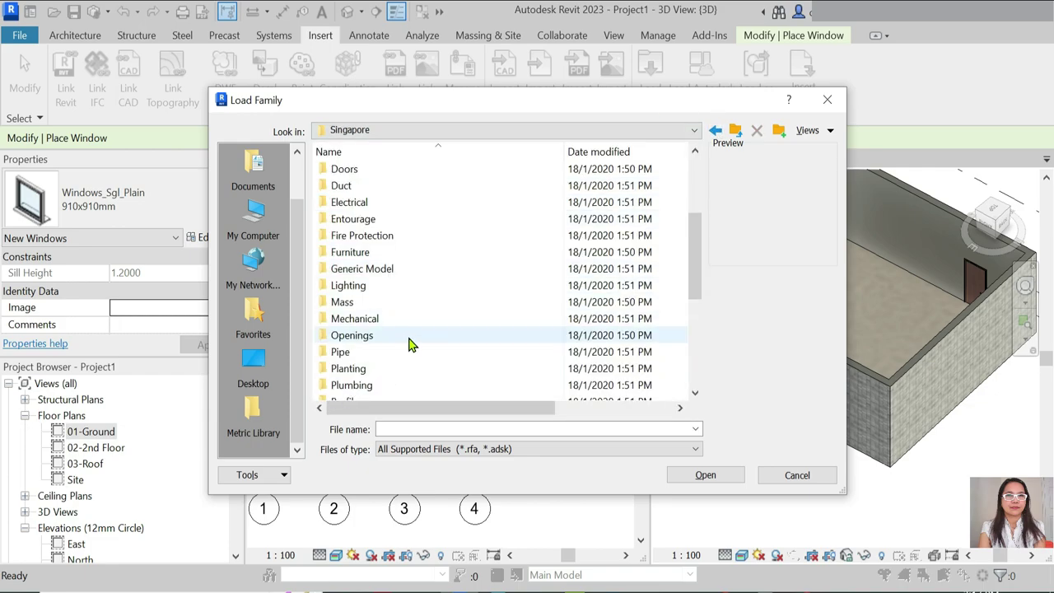
scroll(409, 329, up, 2)
scroll(406, 353, down, 2)
scroll(409, 352, down, 2)
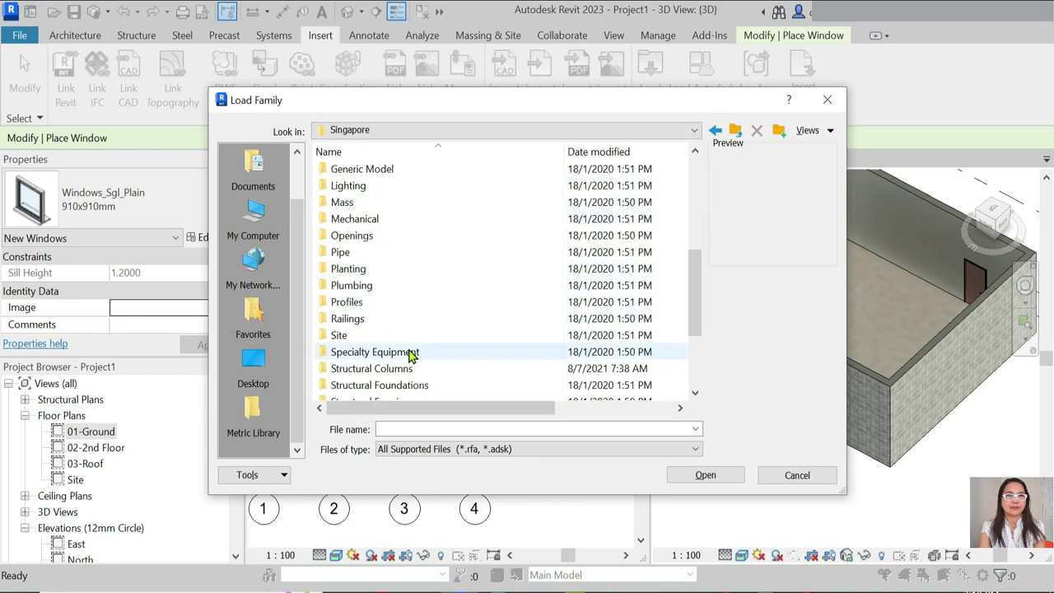
scroll(410, 354, down, 2)
scroll(395, 387, down, 1)
double_click(392, 384)
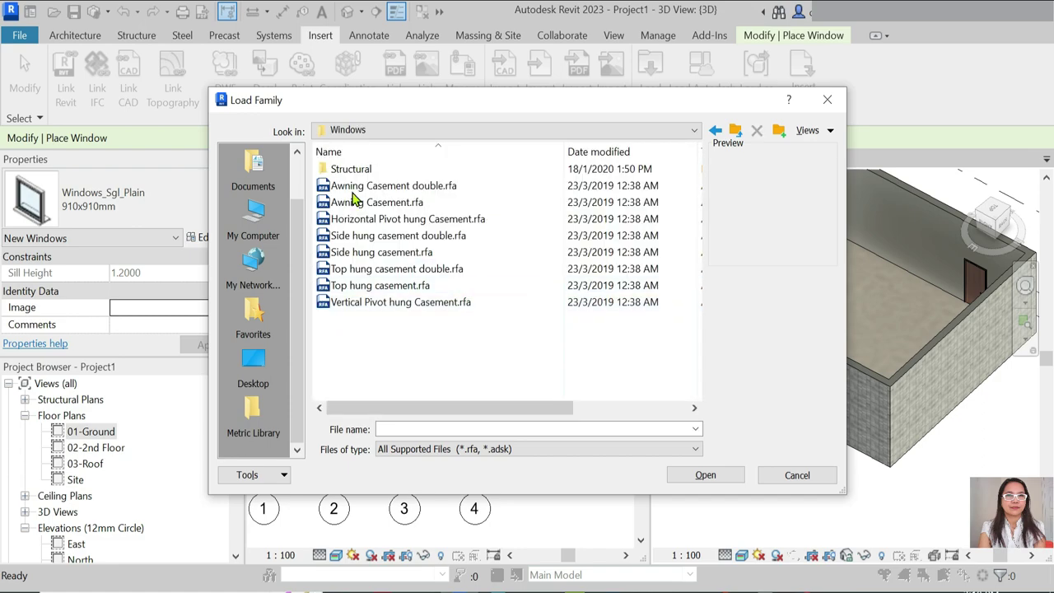
click(383, 202)
click(379, 237)
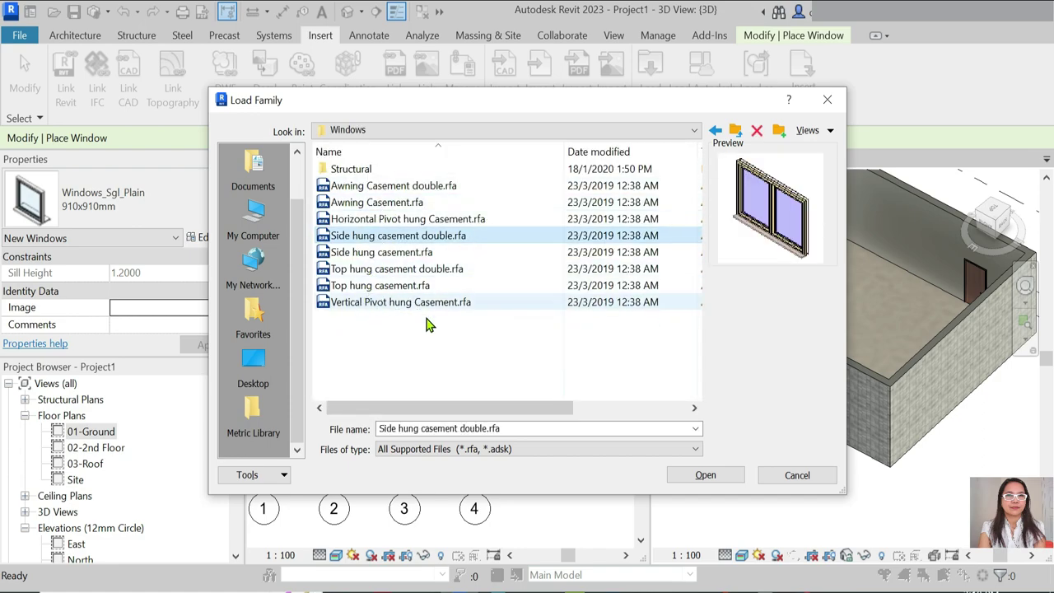
Step: Load the Side hung casement double 1200/1200 family and place windows on the 01-Ground plan walls
click(705, 474)
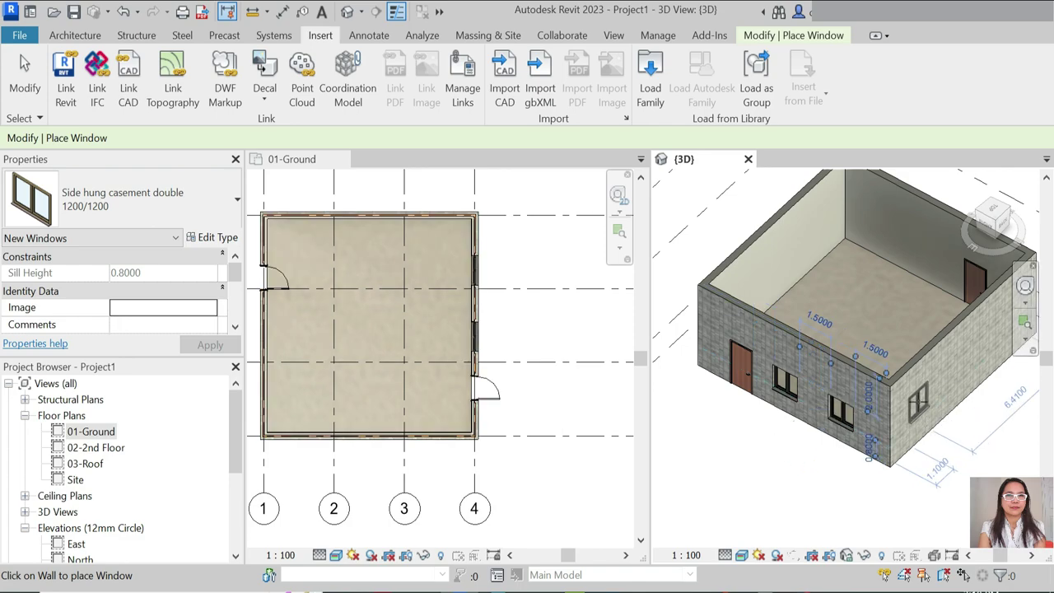
click(494, 313)
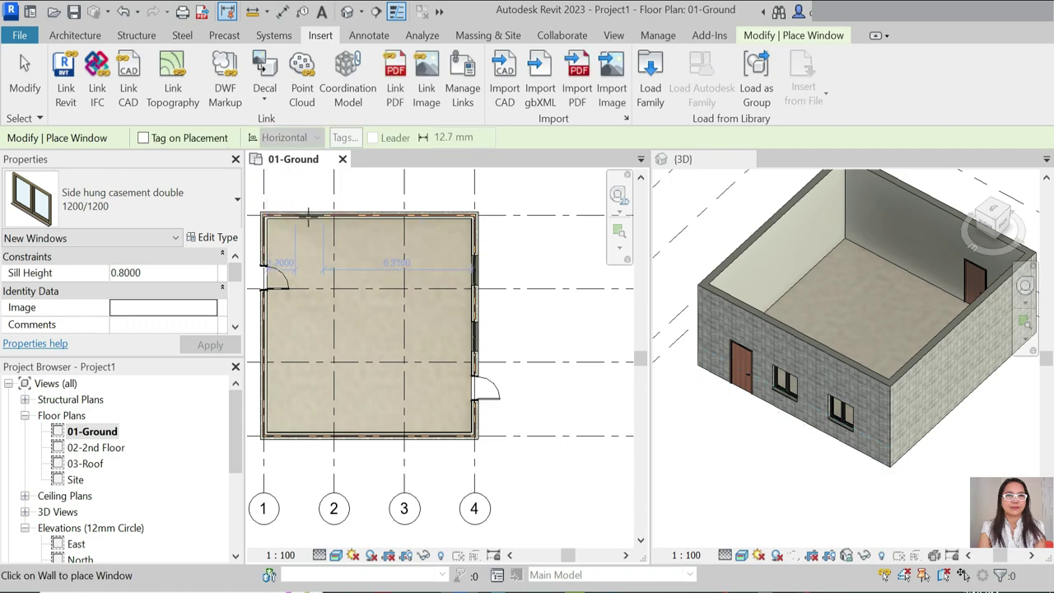
click(431, 216)
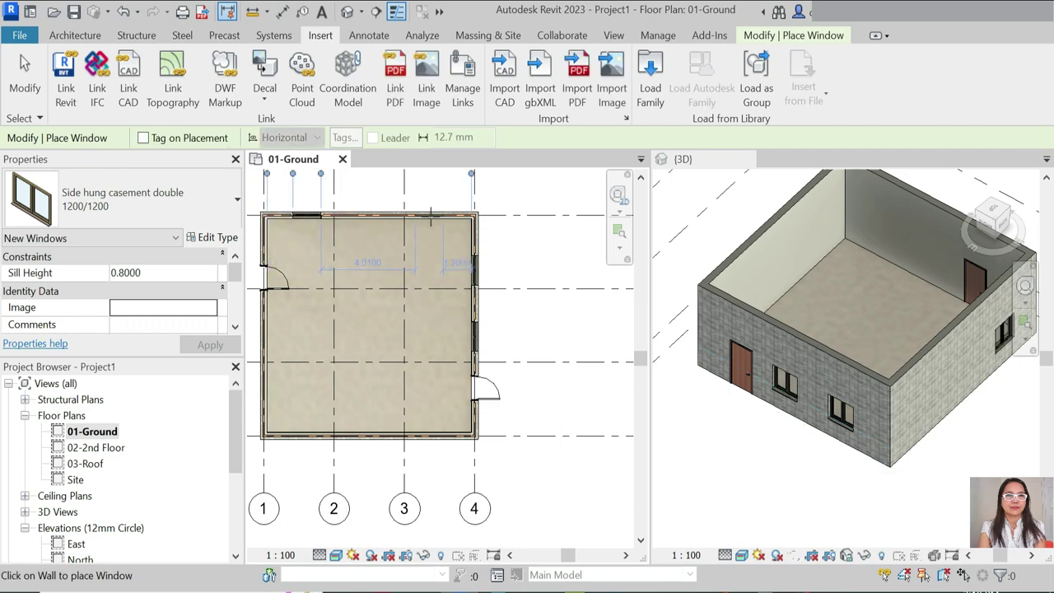
click(374, 215)
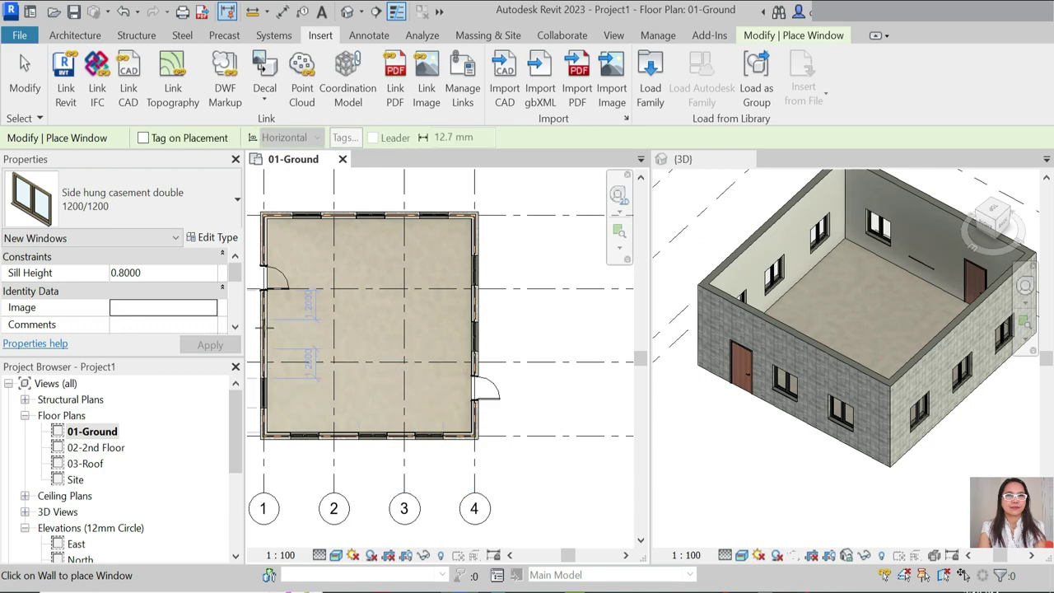
click(263, 335)
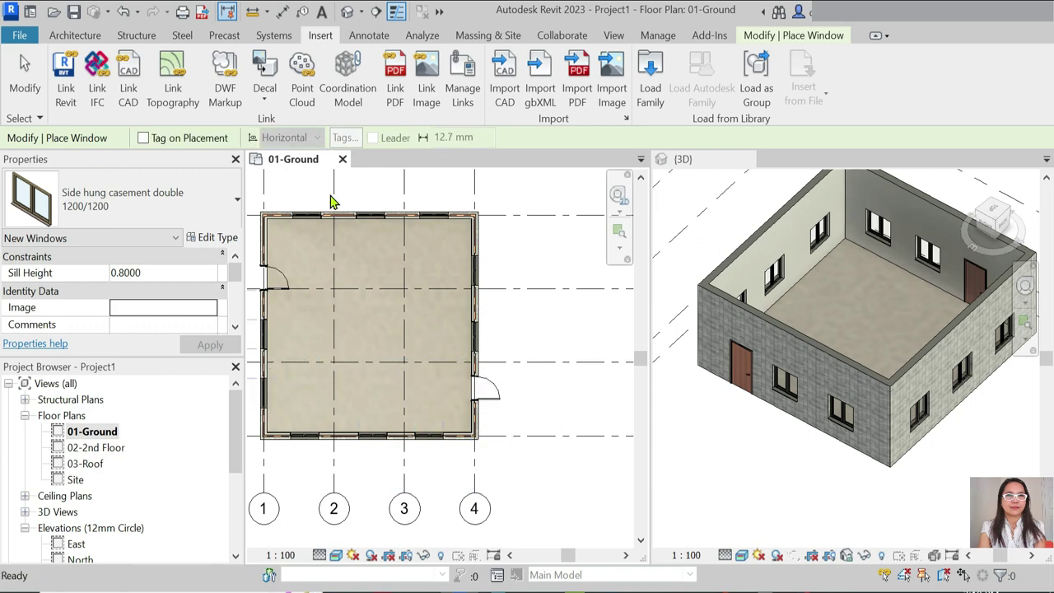
Step: Flip the window on the top wall so it faces outward
key(Escape)
scroll(371, 208, up, 5)
click(372, 205)
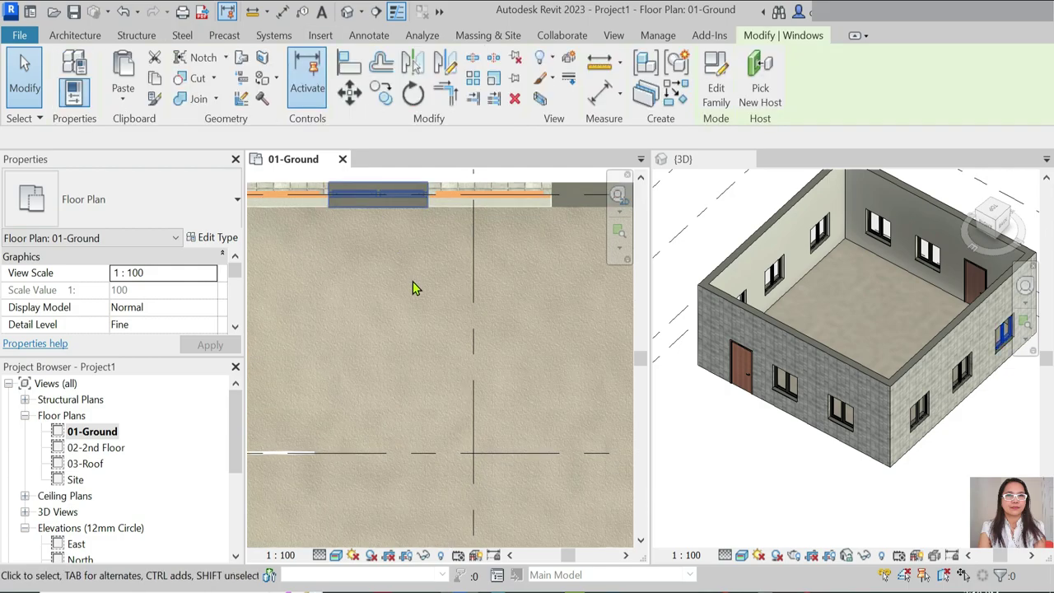
scroll(364, 237, up, 1)
scroll(368, 250, up, 1)
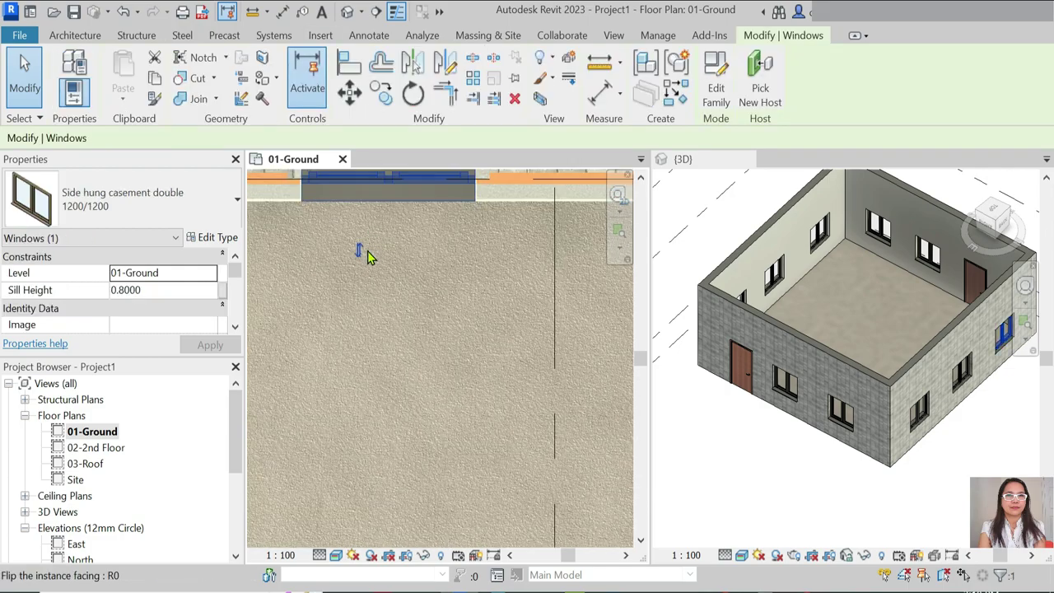
scroll(380, 278, down, 2)
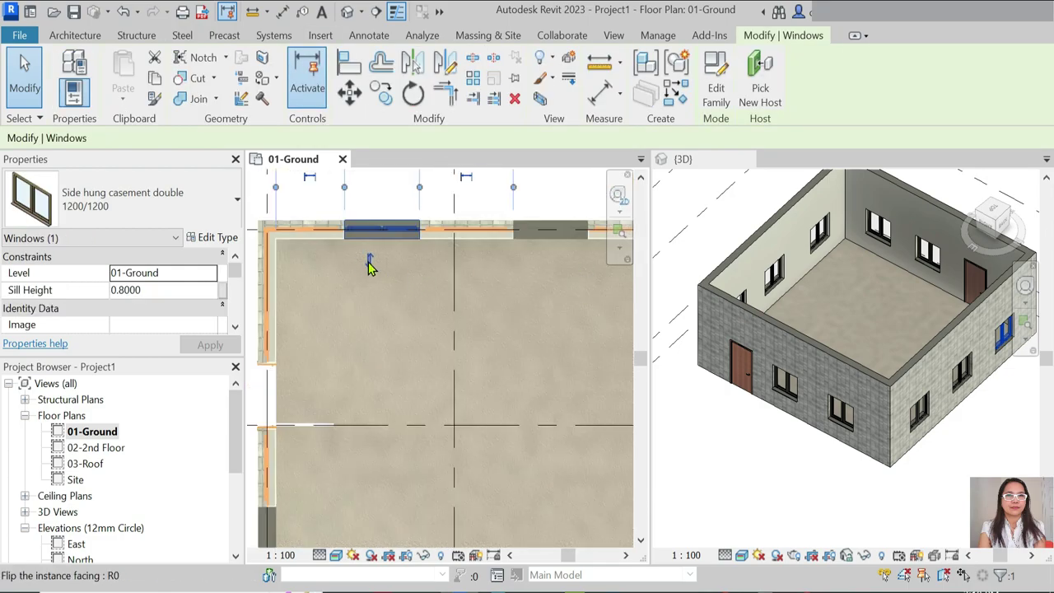
click(369, 260)
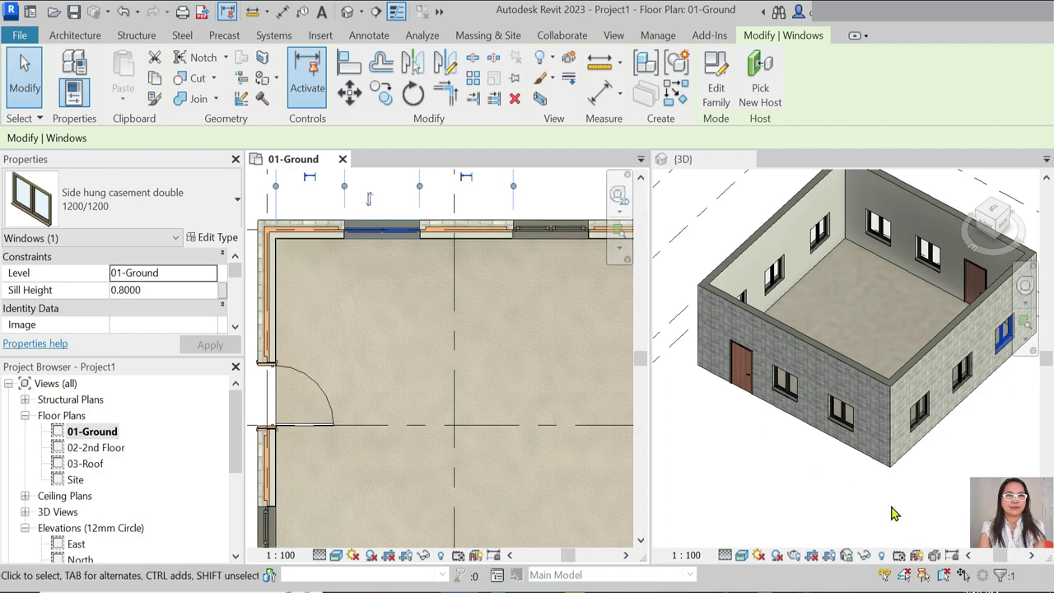
scroll(943, 336, up, 3)
scroll(909, 387, up, 2)
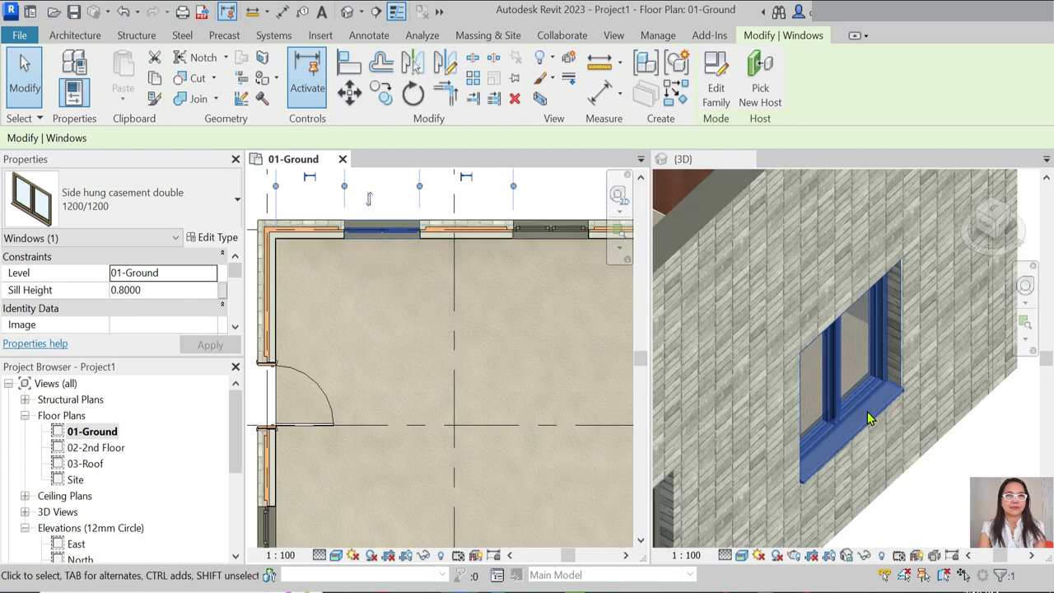
scroll(922, 374, down, 2)
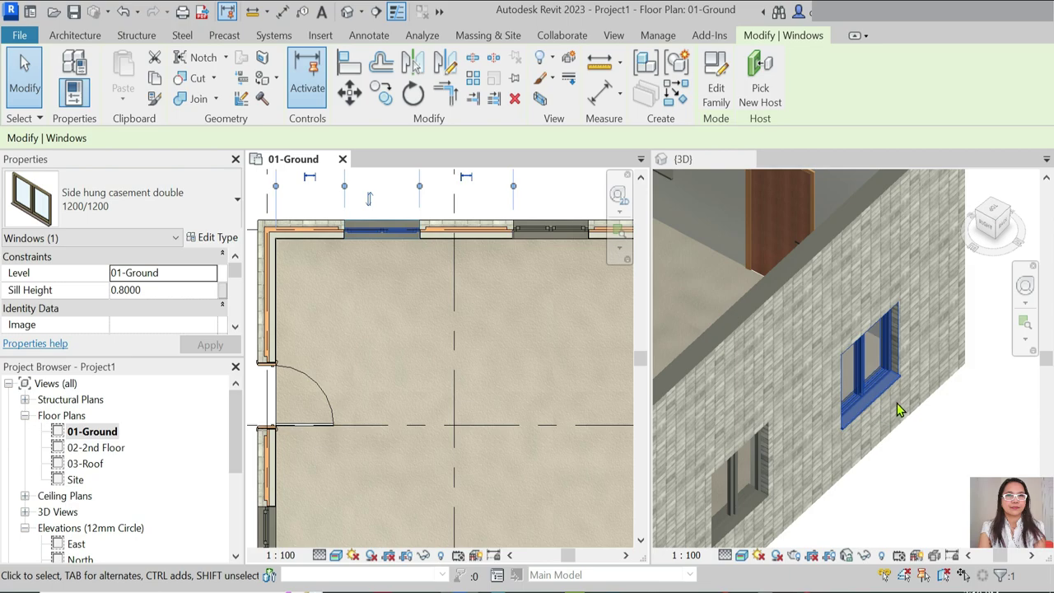
scroll(391, 244, down, 2)
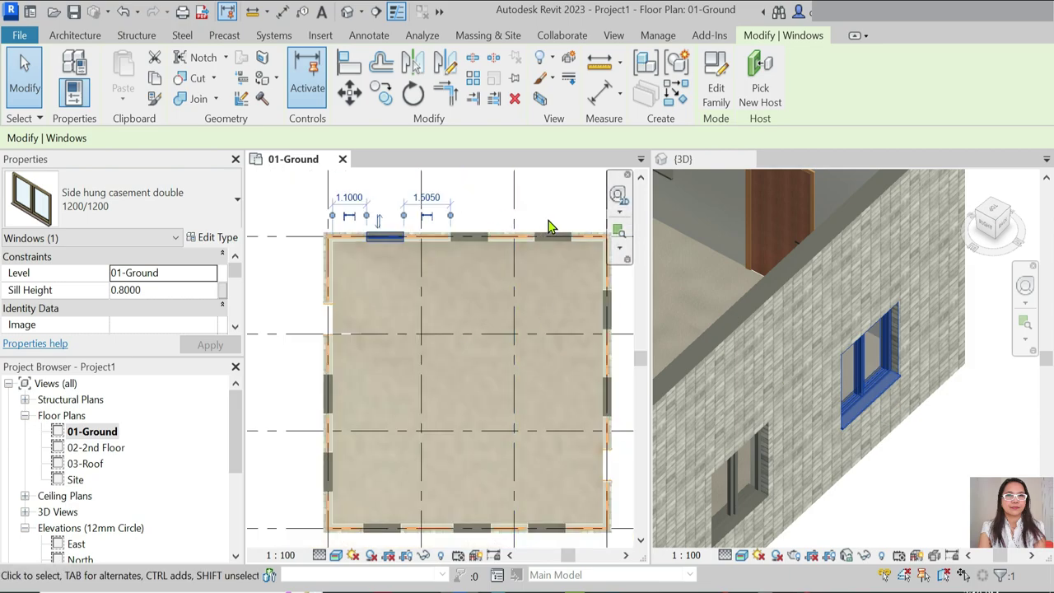
key(Escape)
key(Escape)
Step: Close the 01-Ground floor plan view, leaving only the 3D view
scroll(823, 329, down, 3)
scroll(826, 272, up, 2)
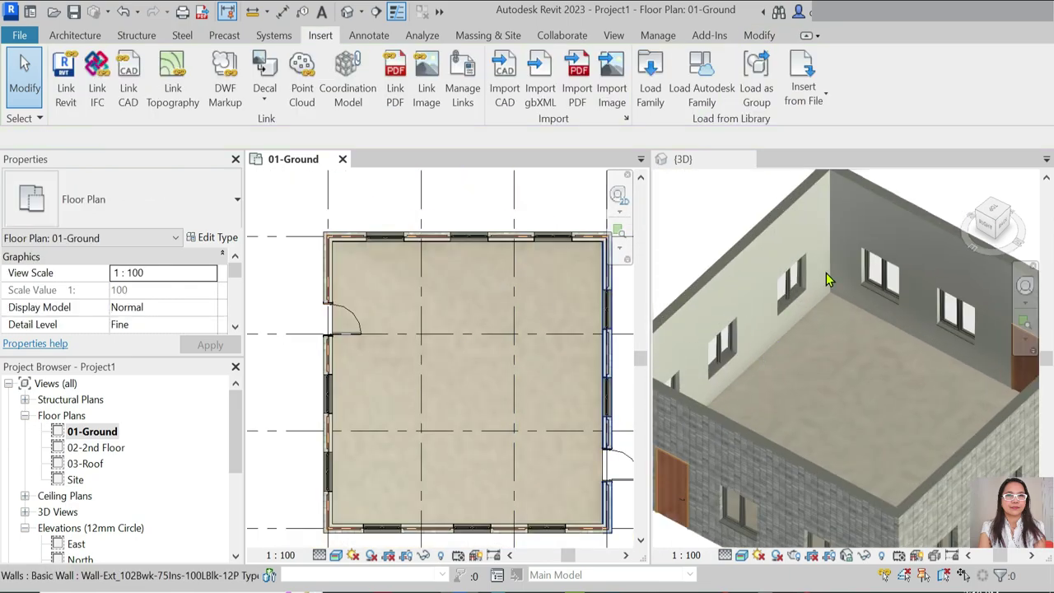
scroll(826, 273, down, 2)
scroll(852, 434, up, 2)
scroll(873, 319, down, 2)
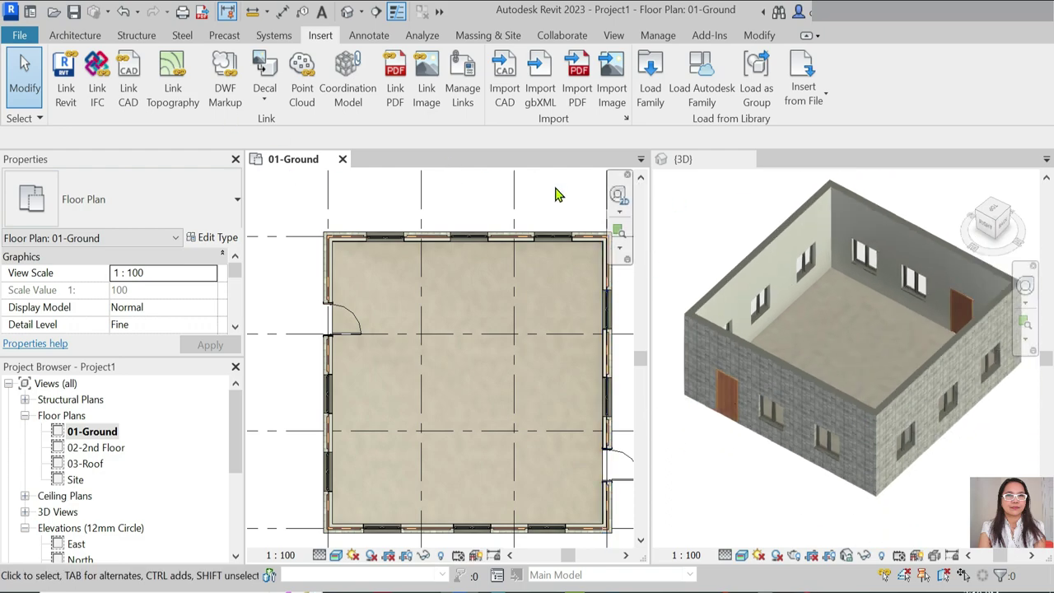
click(342, 158)
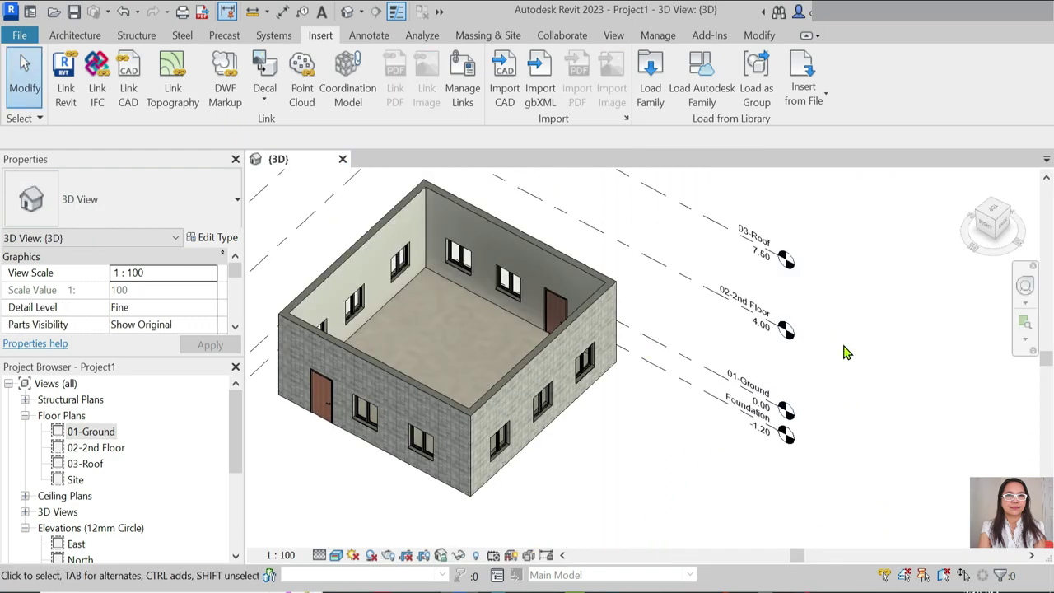
Step: In Visibility/Graphic Overrides (VG), uncheck all model categories except Windows and apply
scroll(480, 393, up, 2)
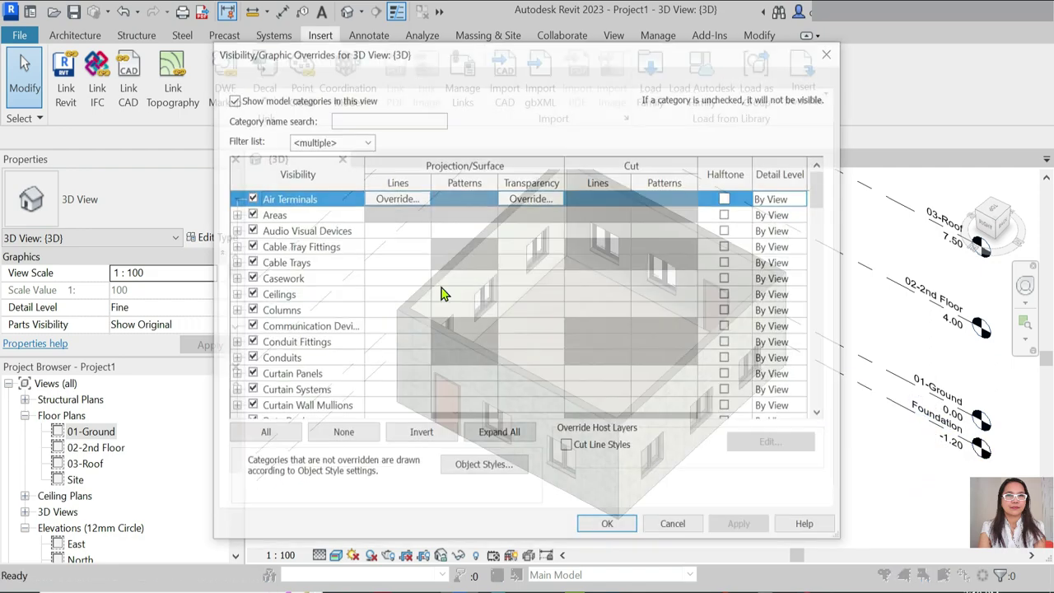
key(v)
key(g)
scroll(266, 284, down, 4)
scroll(265, 284, down, 1)
scroll(266, 284, down, 2)
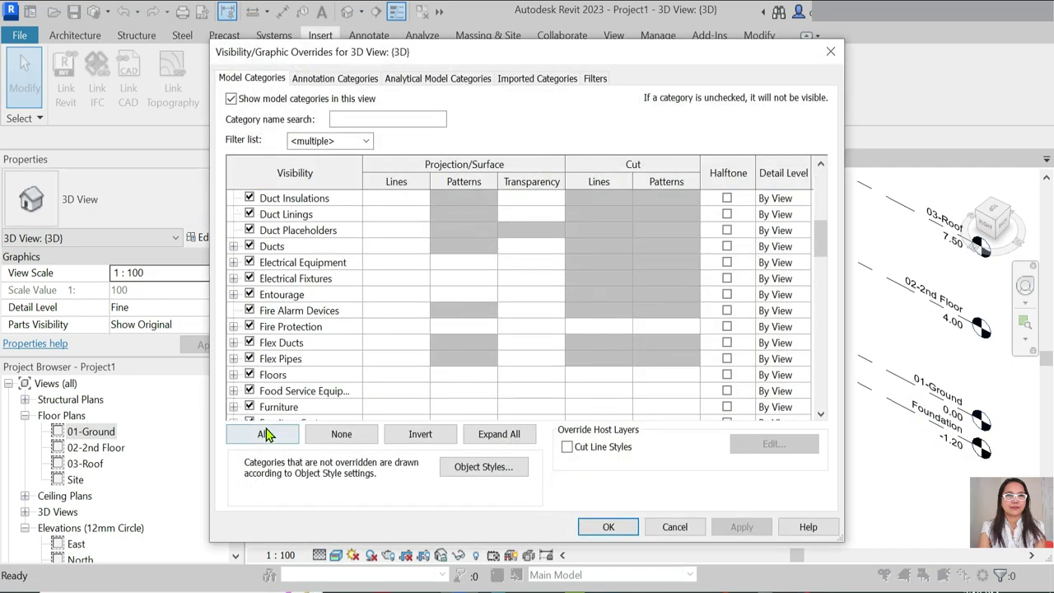
click(262, 434)
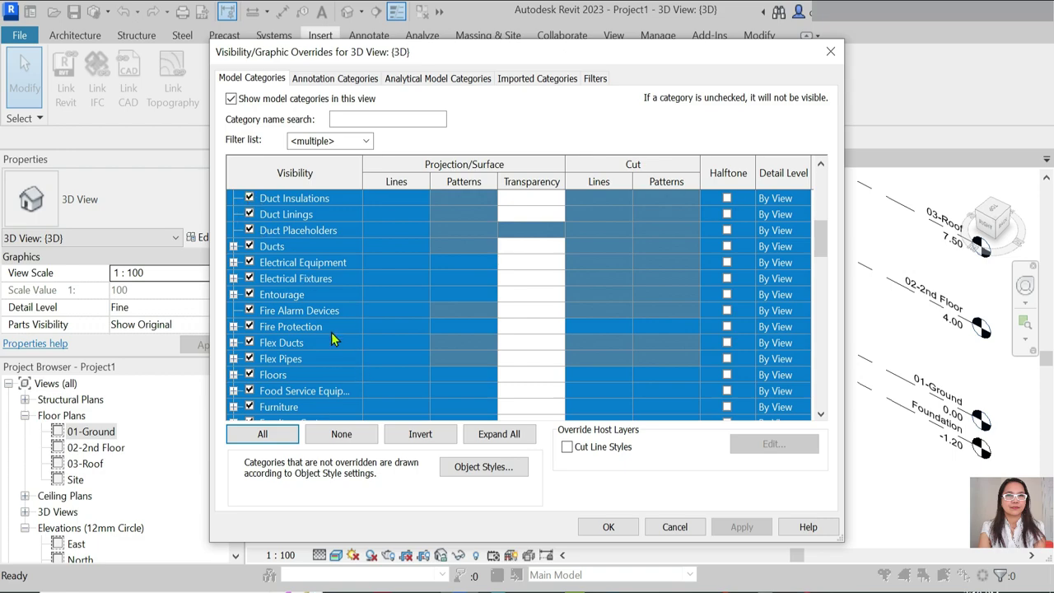
click(249, 199)
click(311, 342)
key(w)
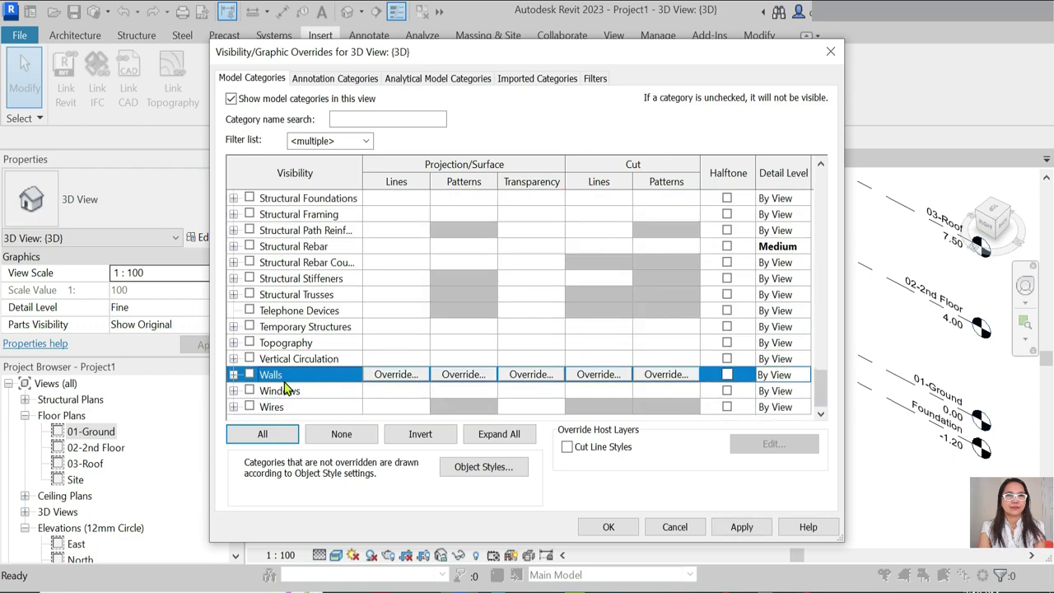
click(249, 390)
click(608, 526)
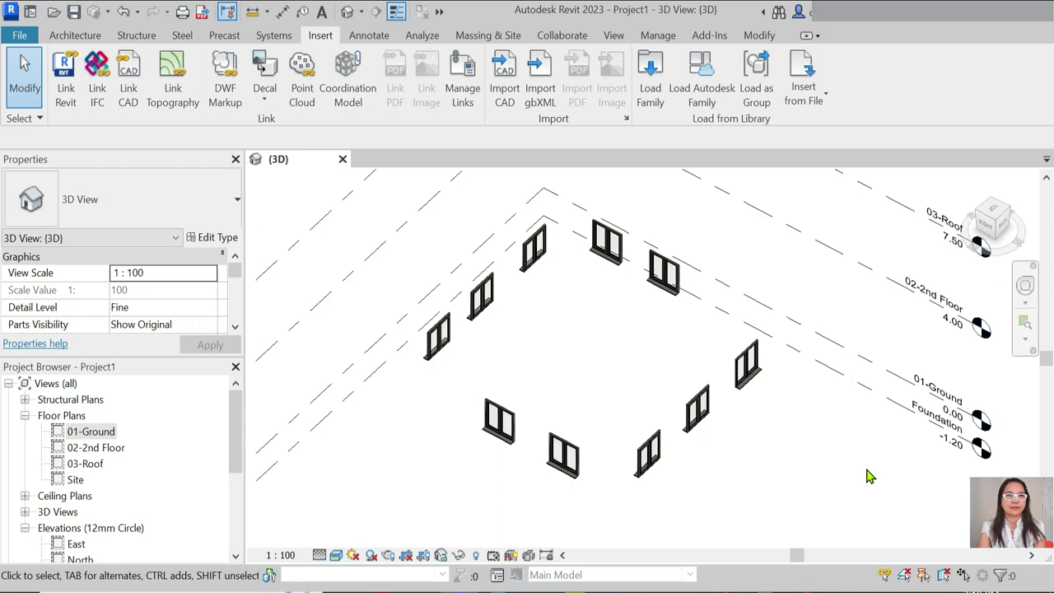
click(563, 457)
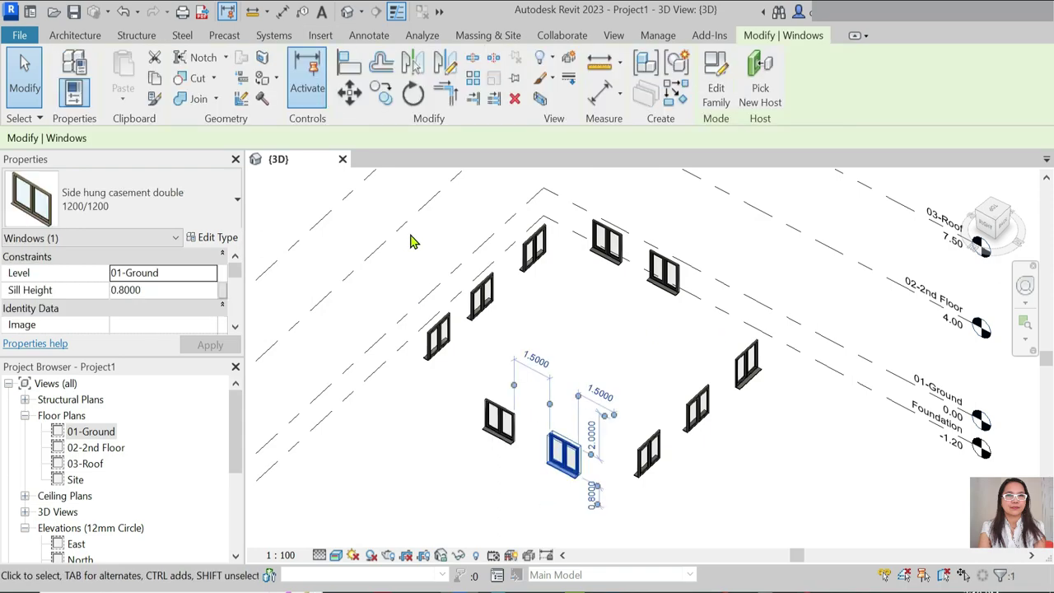
mouse_move(365, 191)
mouse_down()
mouse_move(821, 545)
mouse_move(815, 536)
mouse_up()
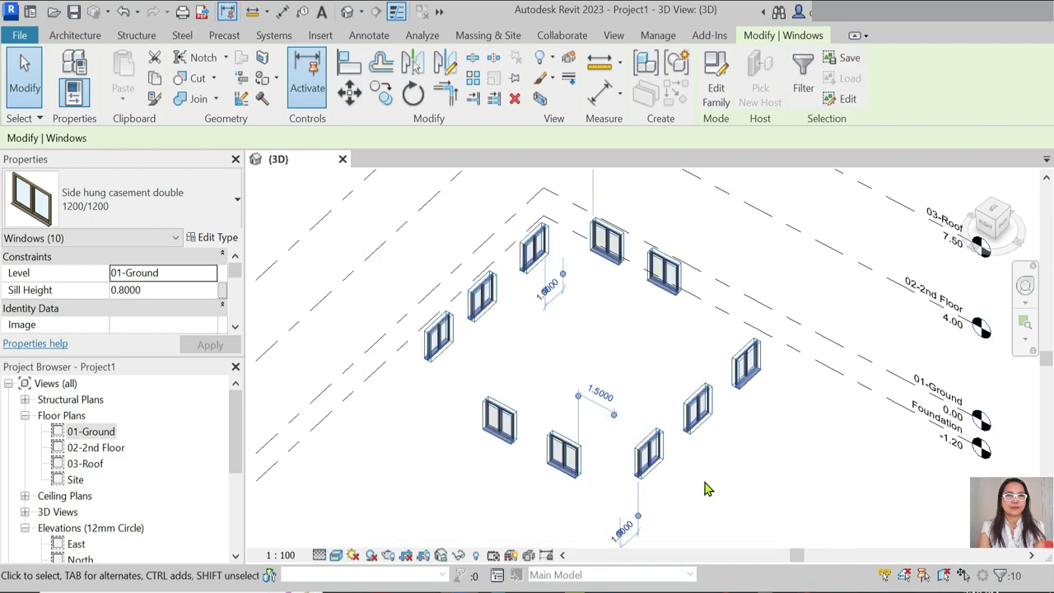
click(428, 465)
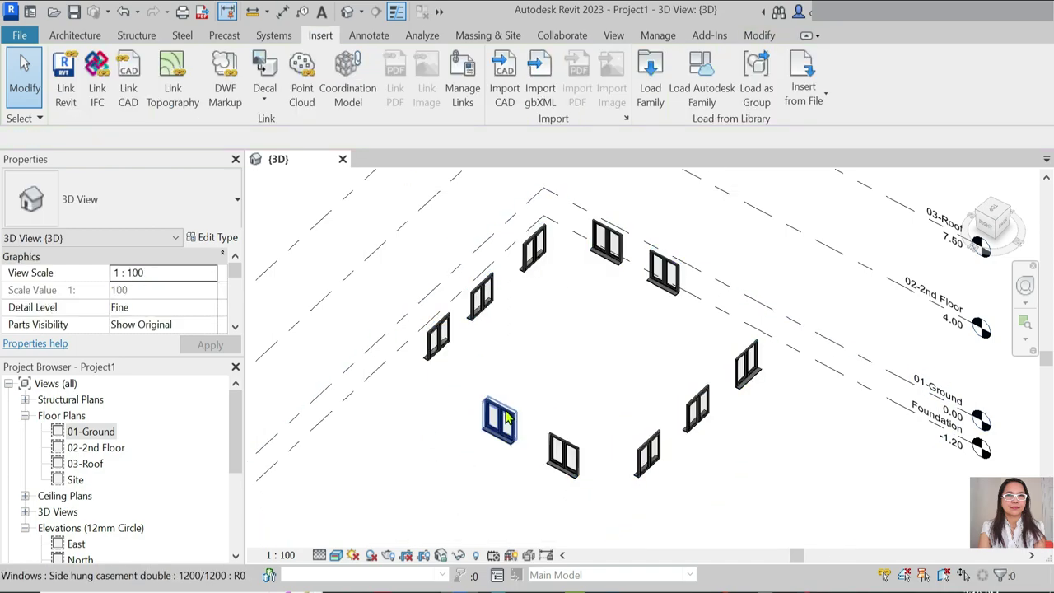
click(499, 417)
right_click(505, 416)
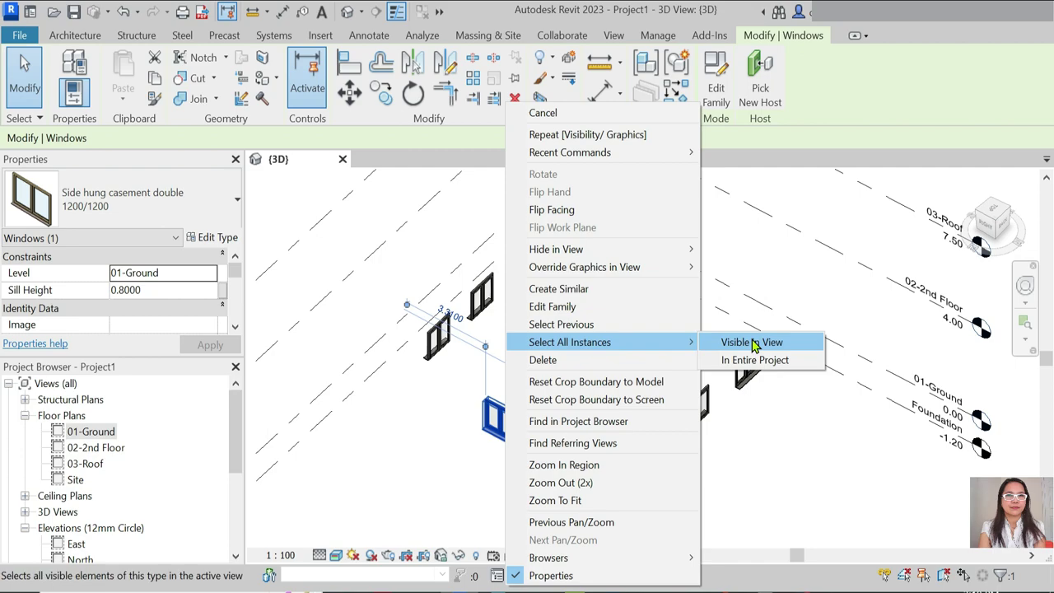
click(745, 342)
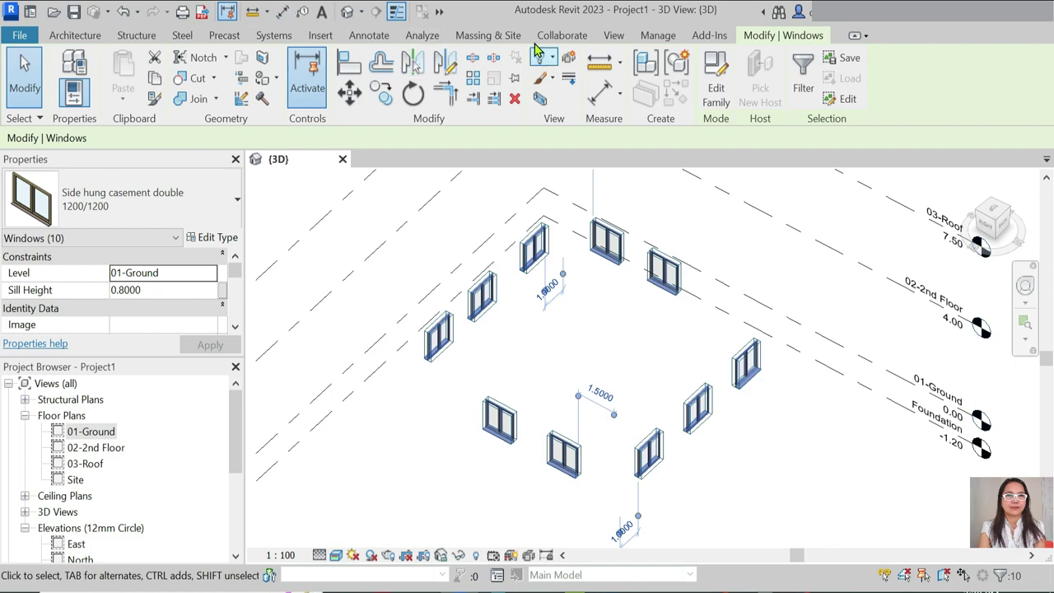
click(338, 253)
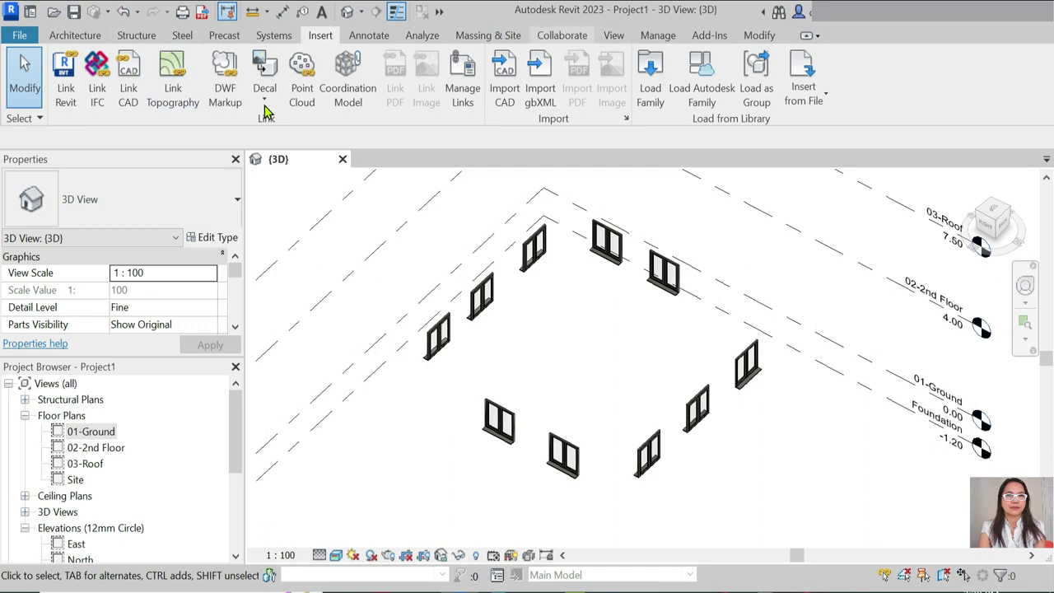
click(562, 35)
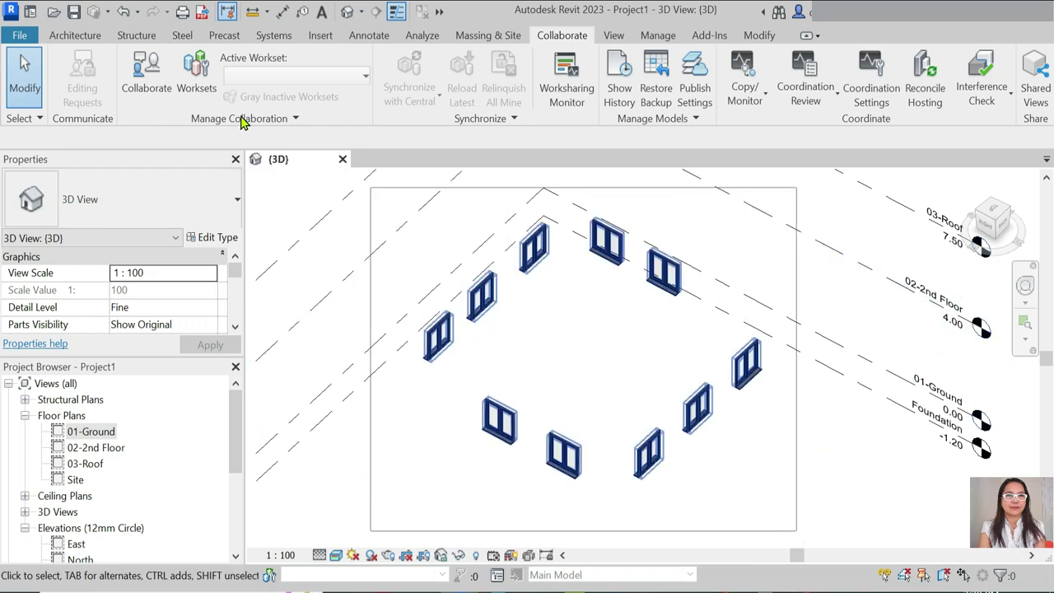
drag(797, 539, 800, 541)
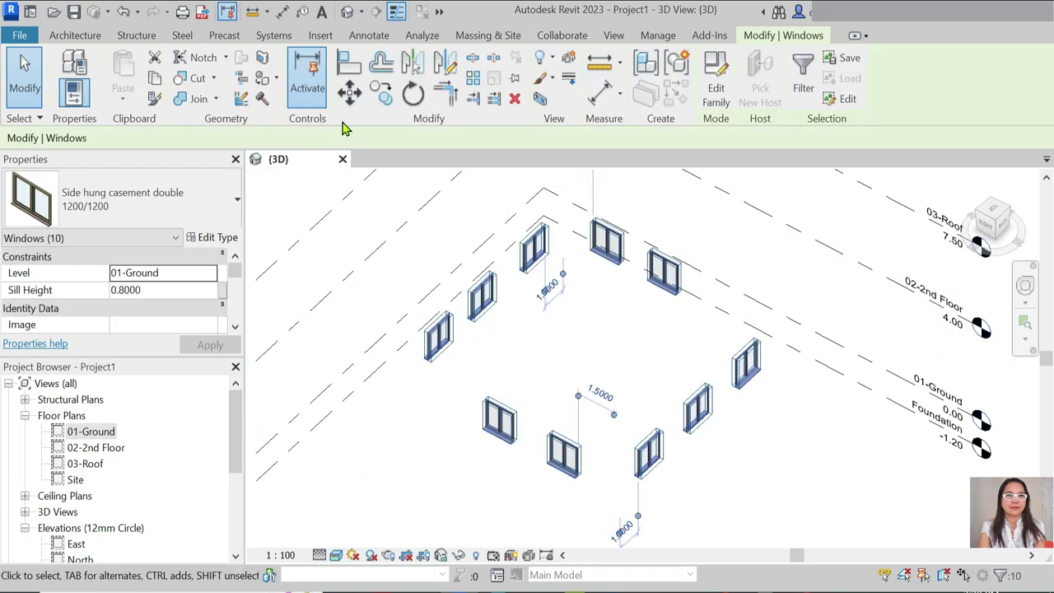
click(410, 462)
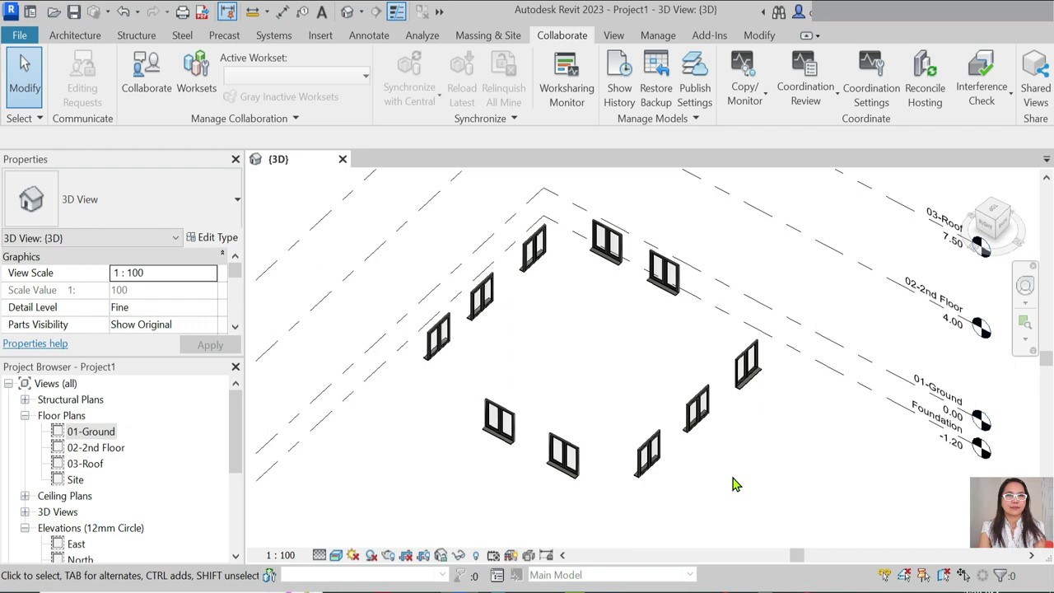
Step: In the 3D view, try Match Type from the top window, then cancel it
scroll(747, 430, up, 2)
scroll(741, 394, up, 1)
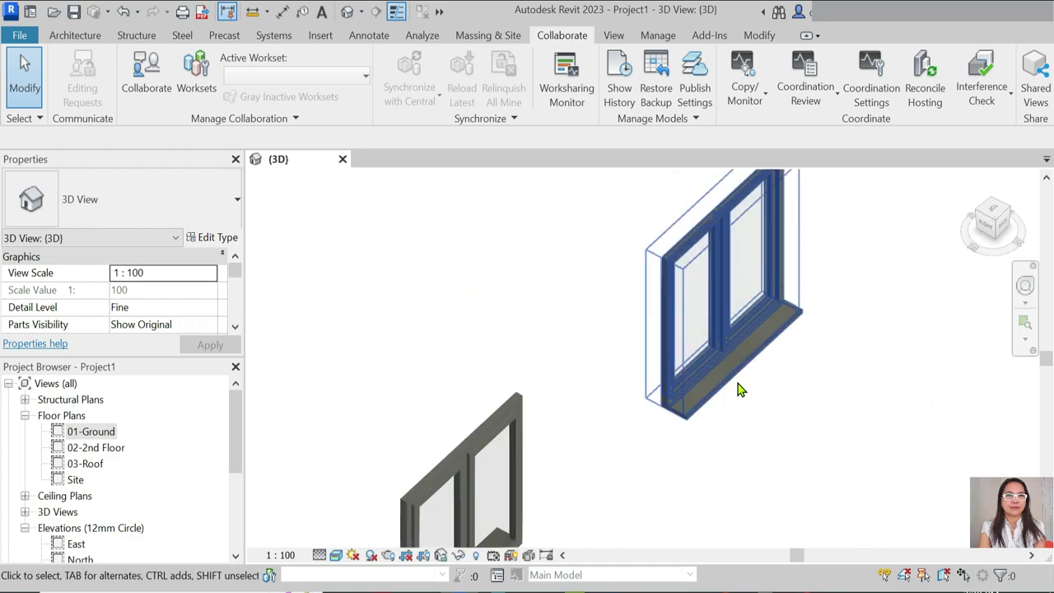
scroll(717, 394, up, 2)
scroll(765, 357, up, 1)
scroll(812, 294, up, 1)
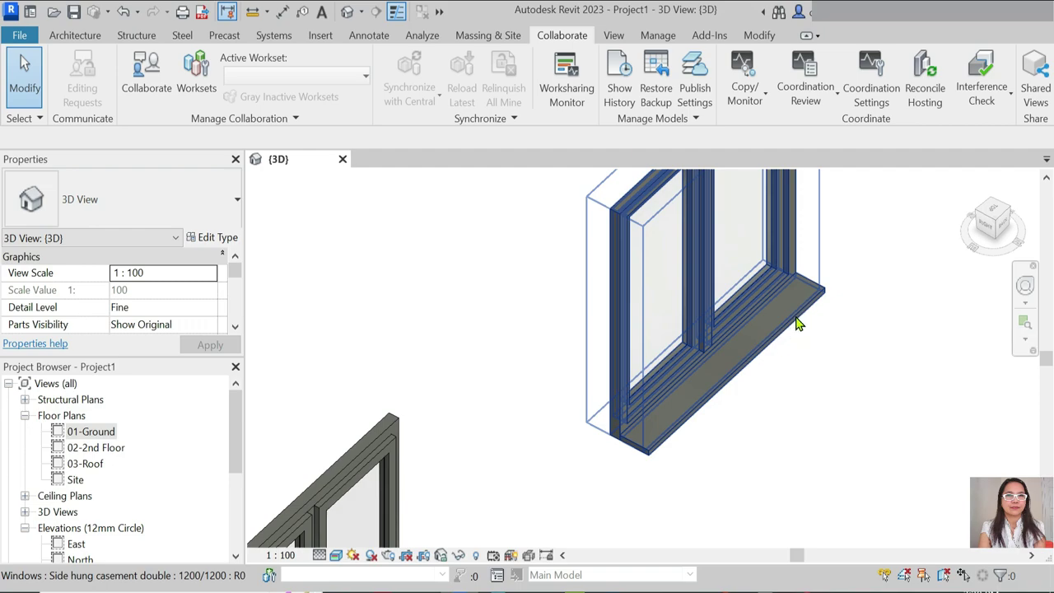
scroll(800, 322, down, 2)
scroll(769, 323, down, 1)
scroll(766, 324, up, 1)
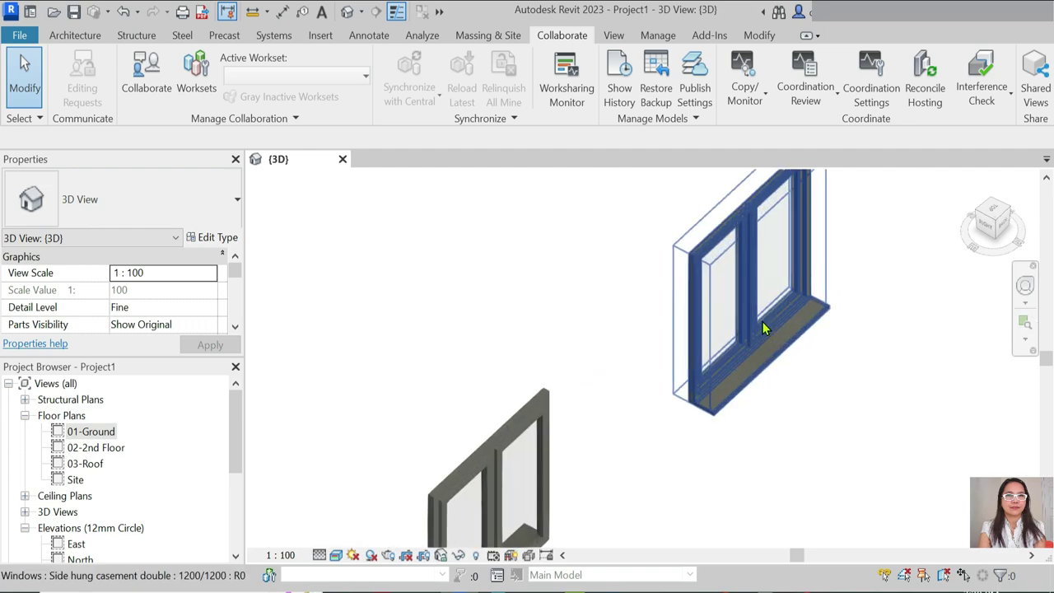
scroll(764, 326, up, 1)
scroll(477, 275, down, 2)
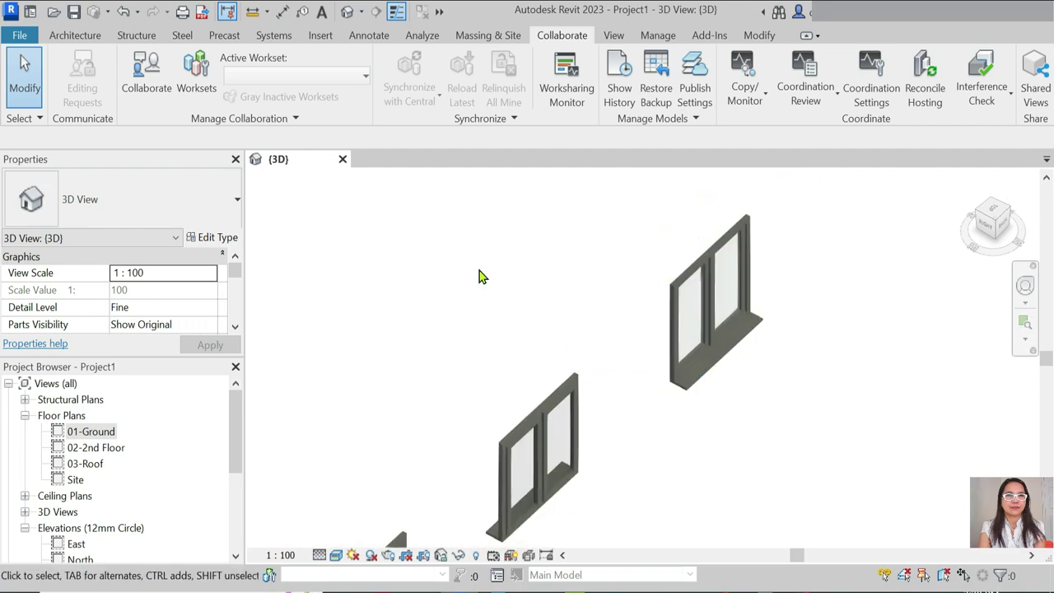
scroll(639, 279, up, 1)
scroll(599, 424, down, 2)
scroll(387, 273, down, 2)
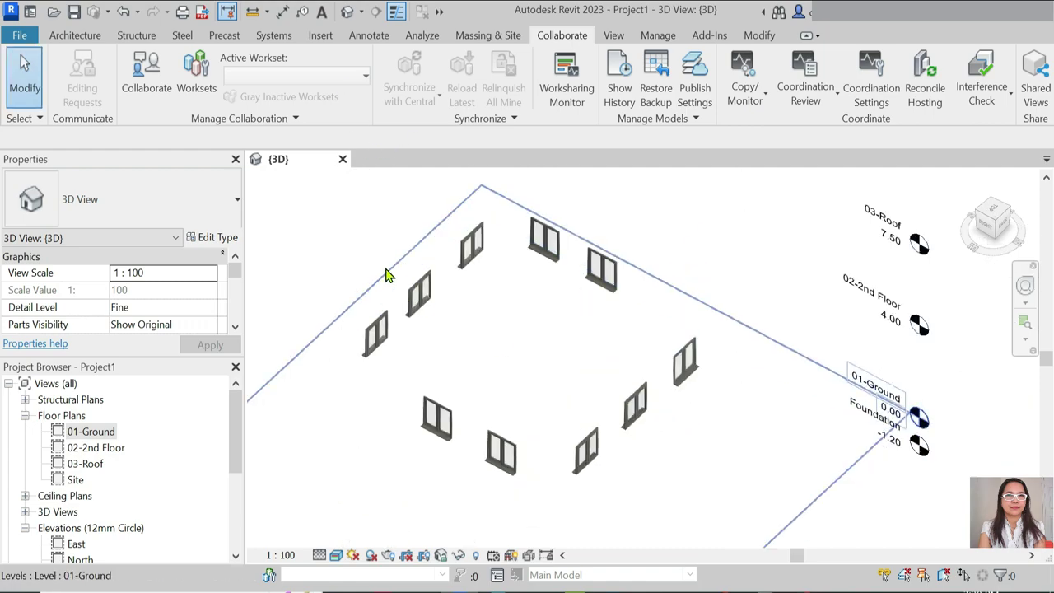
scroll(423, 431, up, 3)
scroll(565, 390, down, 1)
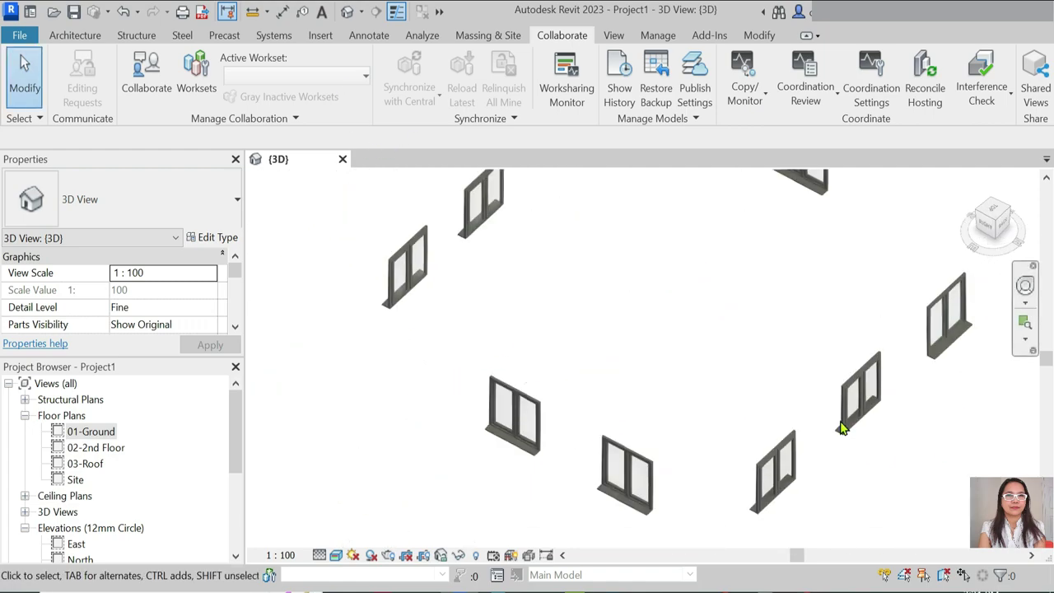
scroll(841, 427, down, 2)
scroll(776, 296, up, 3)
scroll(773, 301, down, 1)
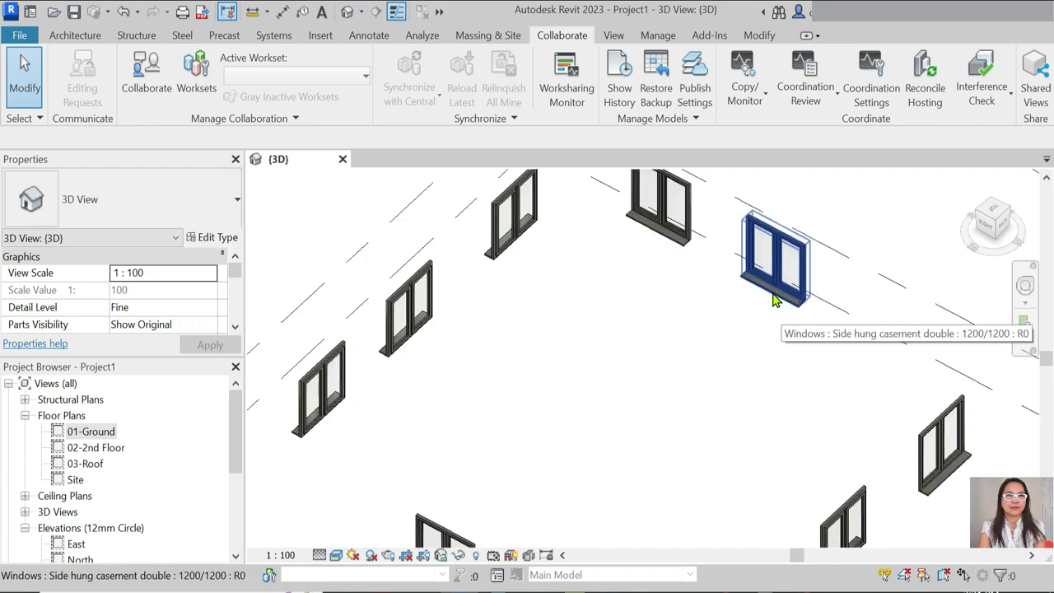
scroll(700, 447, down, 3)
scroll(708, 453, up, 3)
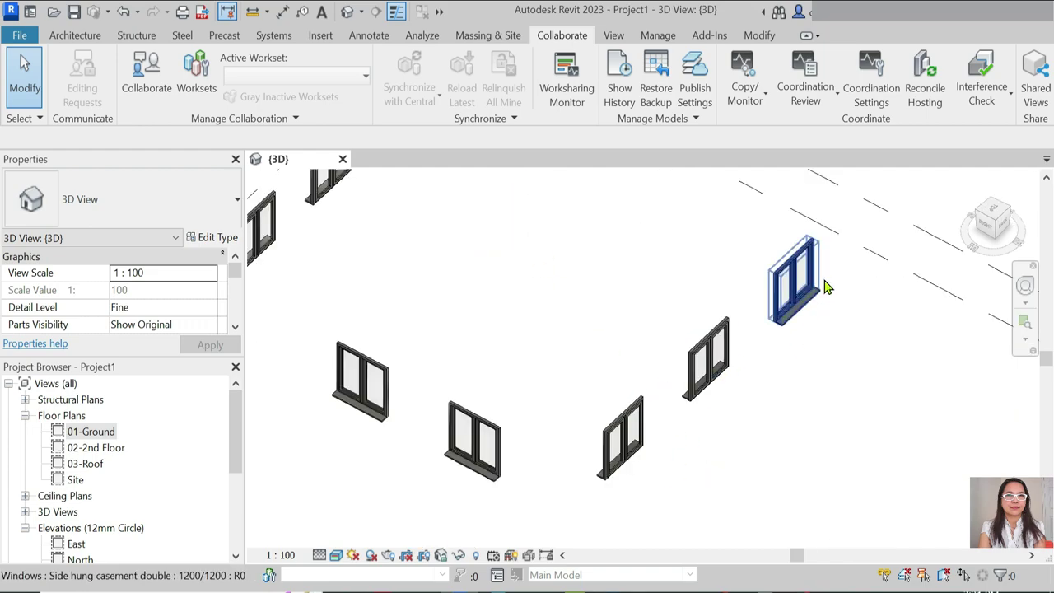
scroll(805, 321, up, 3)
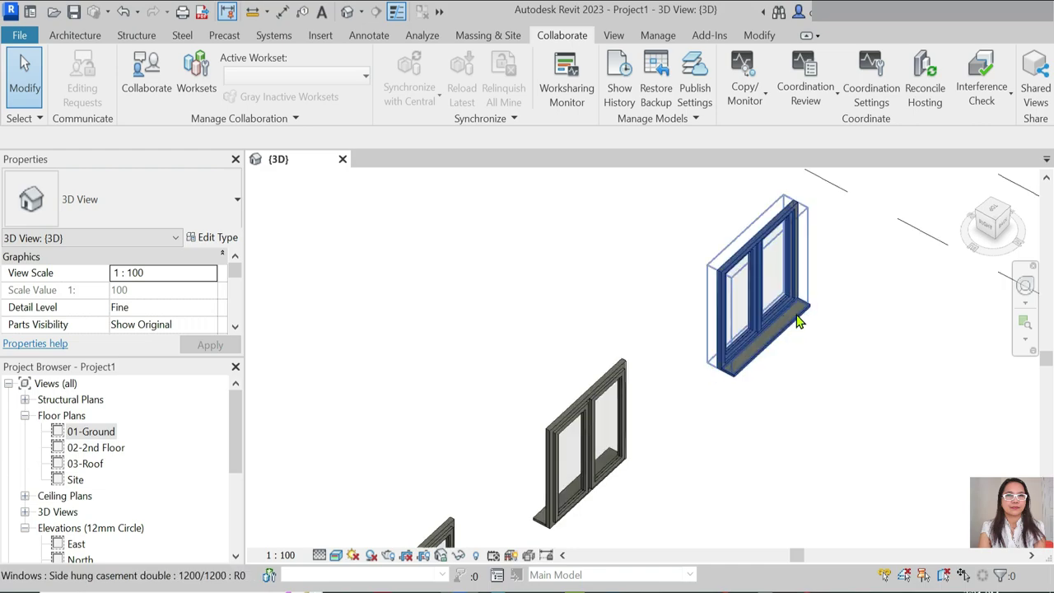
scroll(797, 321, down, 3)
scroll(667, 420, up, 3)
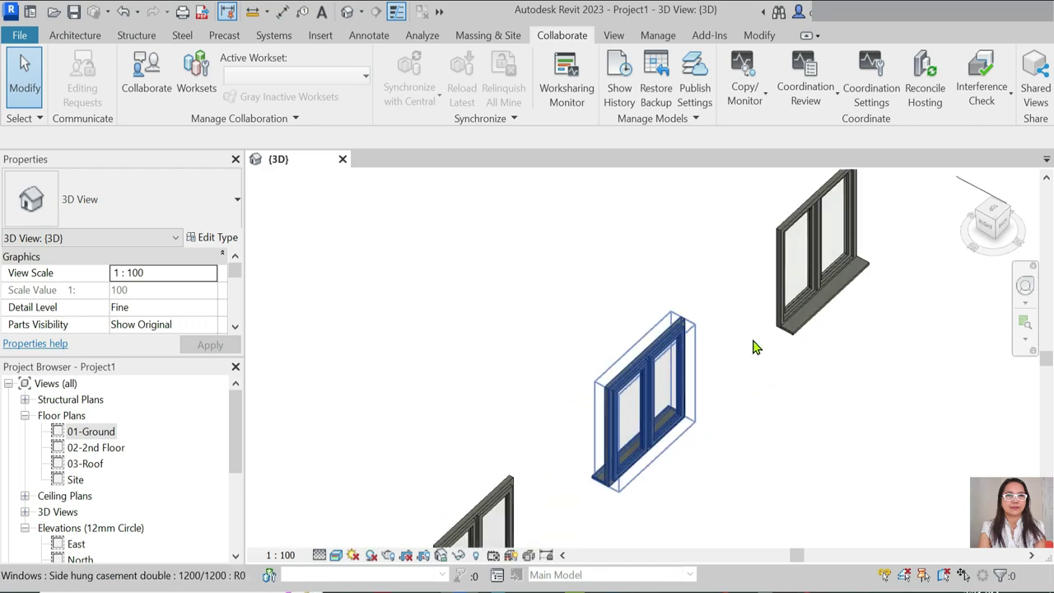
scroll(756, 345, down, 3)
scroll(726, 435, up, 3)
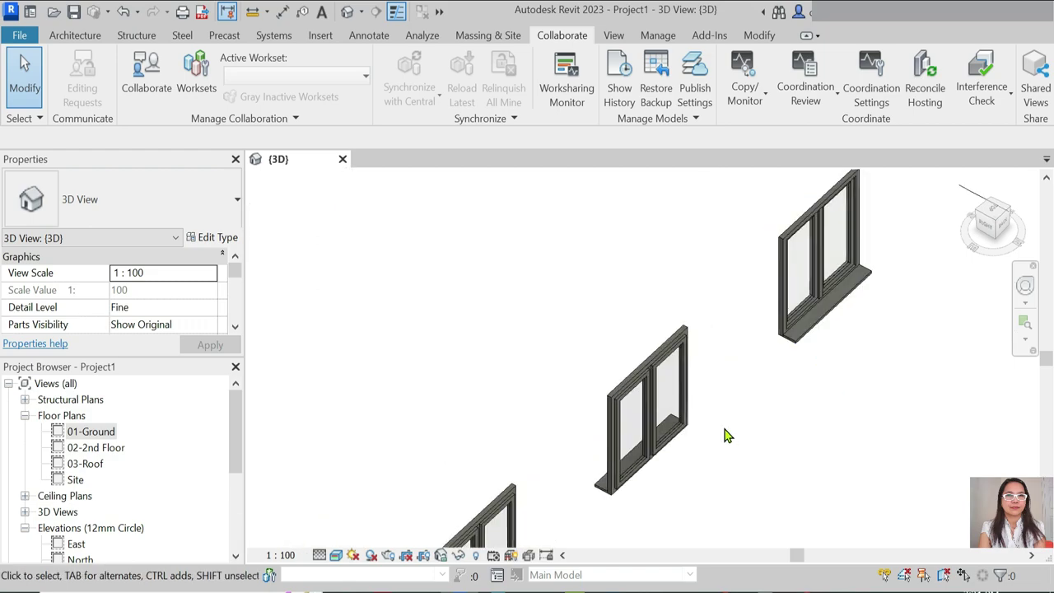
scroll(726, 435, down, 3)
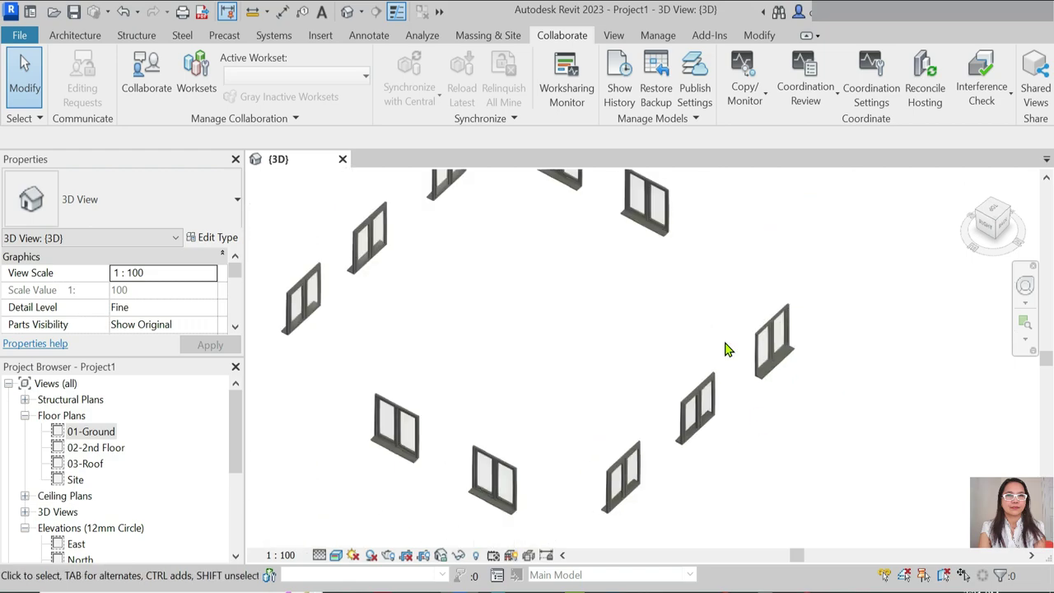
click(758, 35)
click(153, 99)
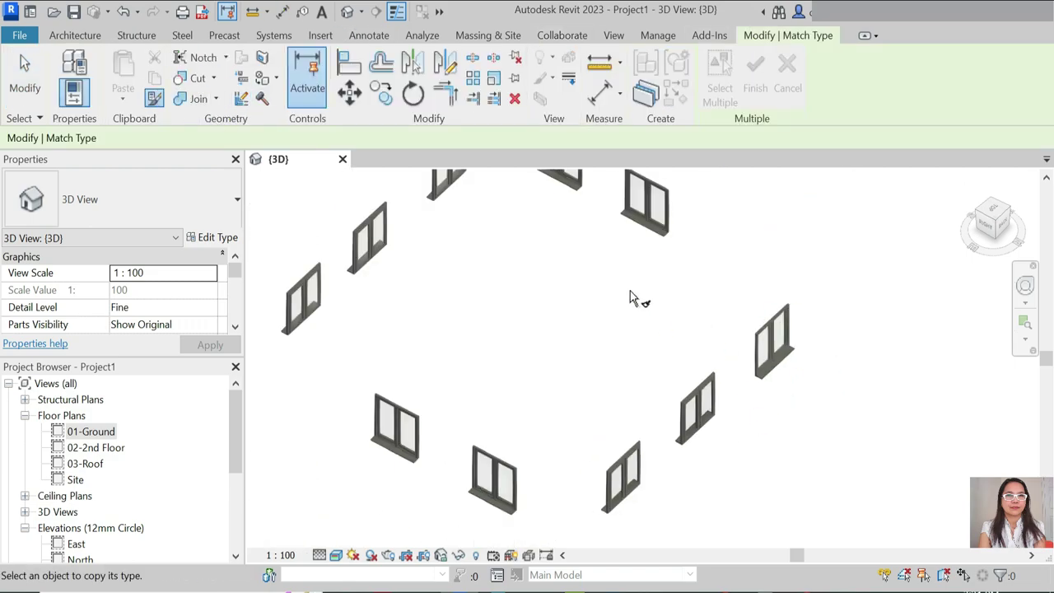
click(663, 226)
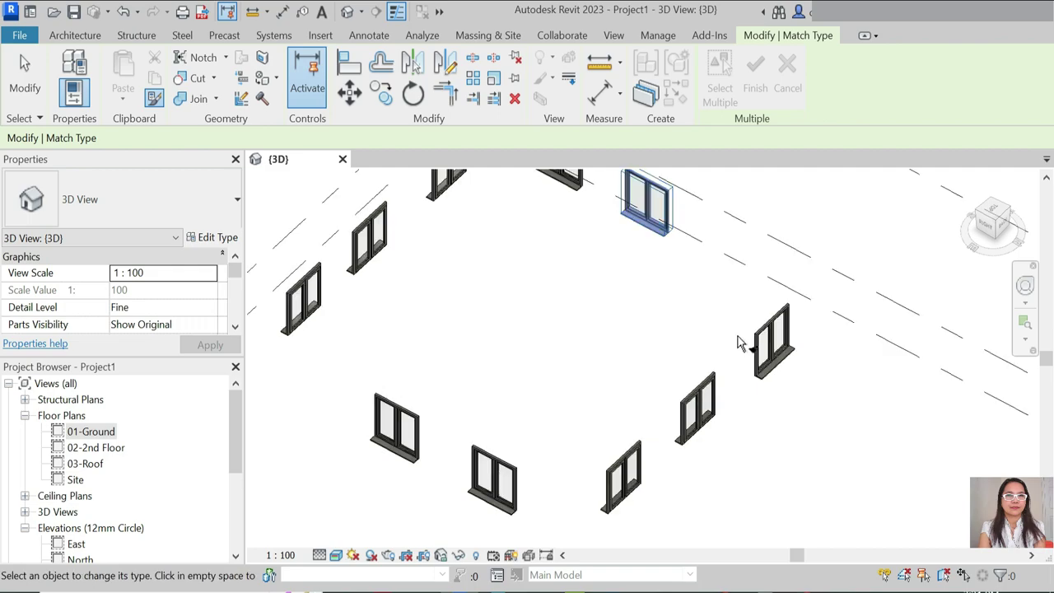
key(Escape)
click(786, 370)
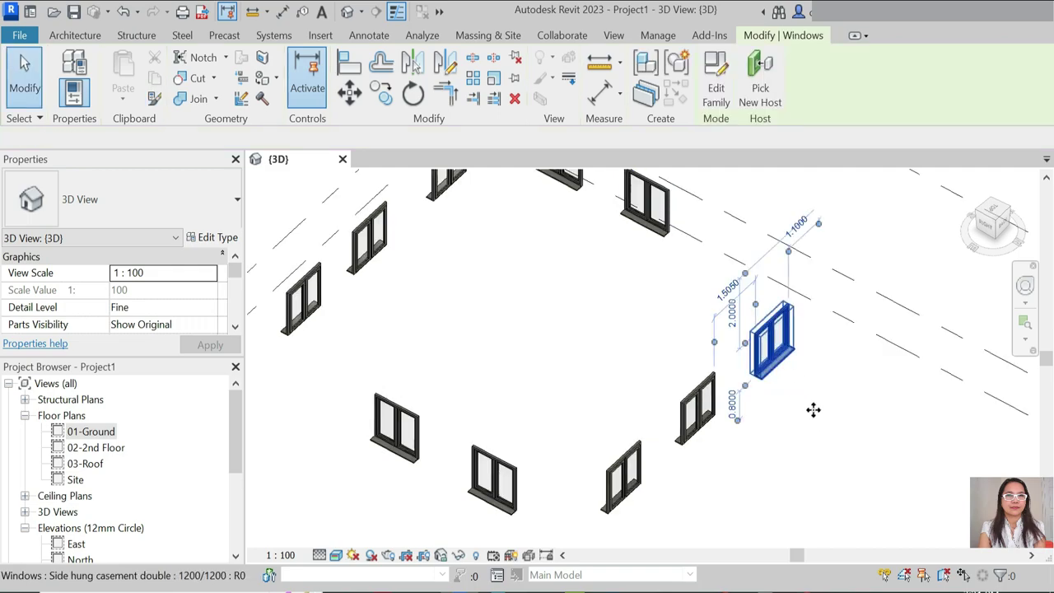
key(Escape)
Step: In the 01-Ground floor plan, match the windows to the Side hung casement double 1200/1200 type
click(86, 431)
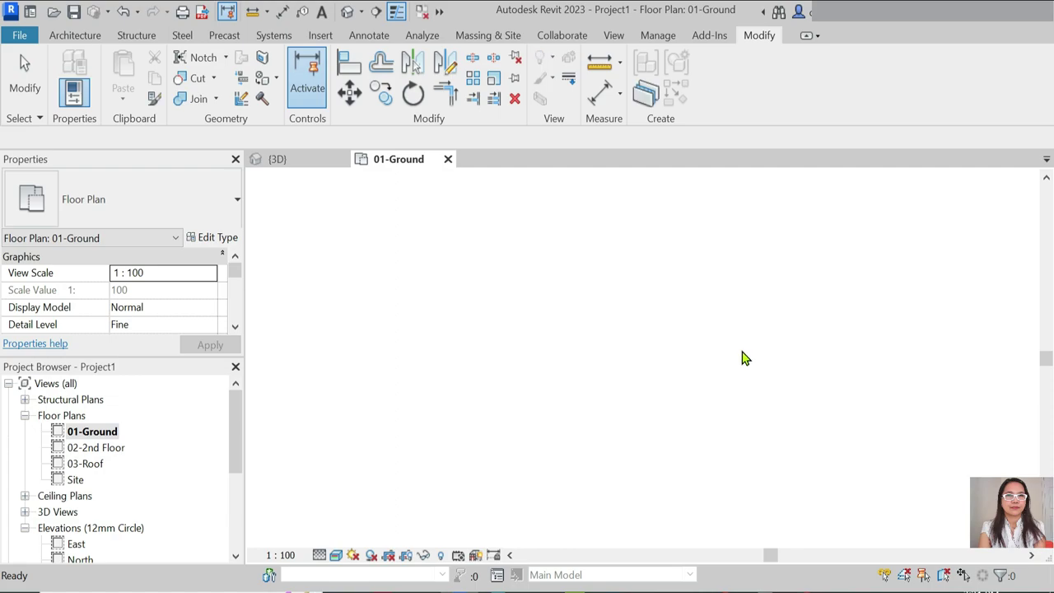
scroll(699, 315, up, 5)
click(497, 249)
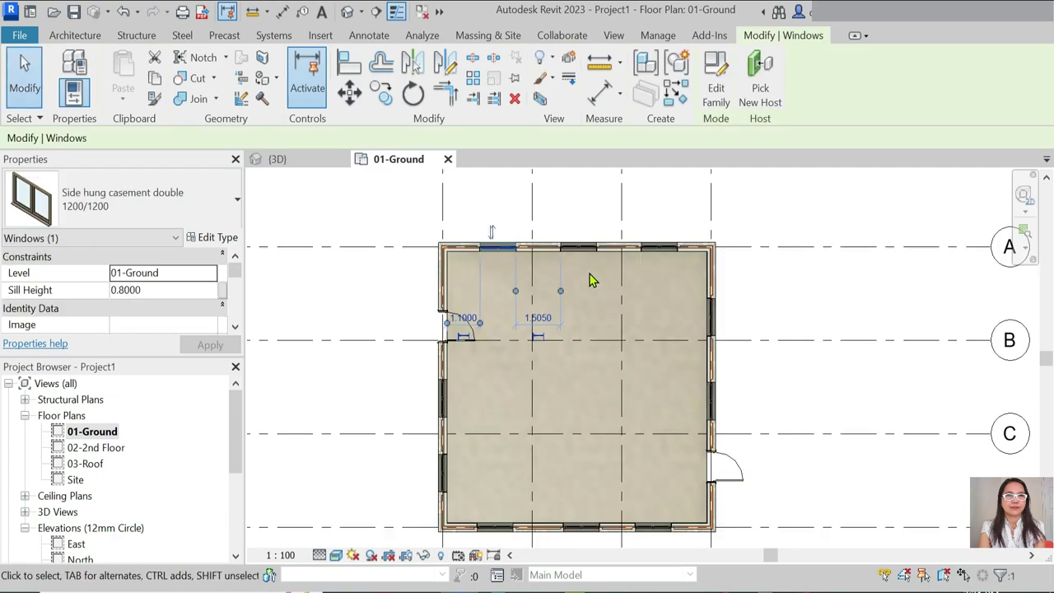
click(547, 224)
key(a)
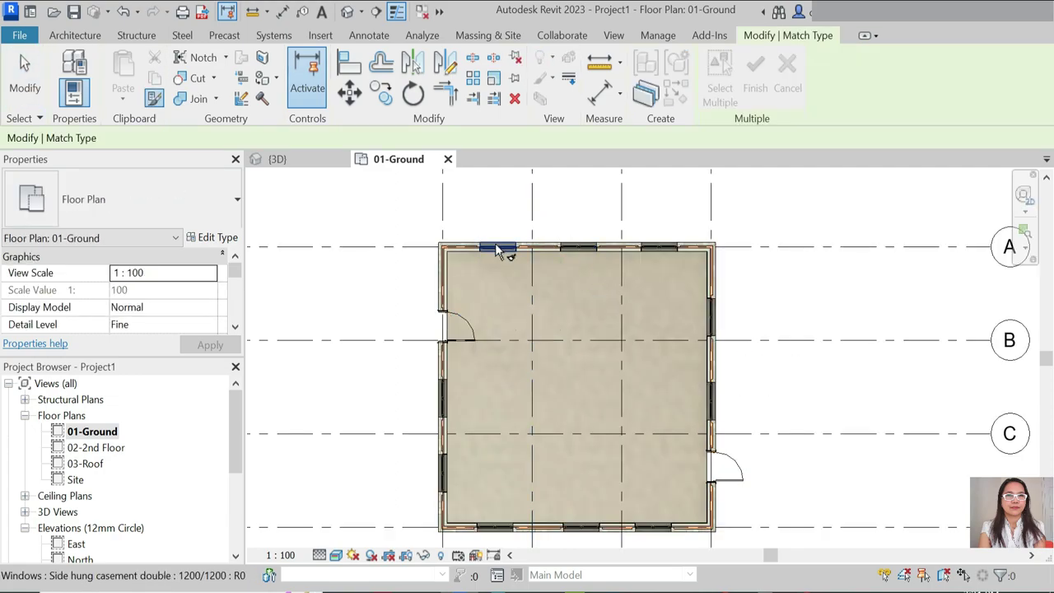
click(587, 249)
scroll(536, 235, up, 3)
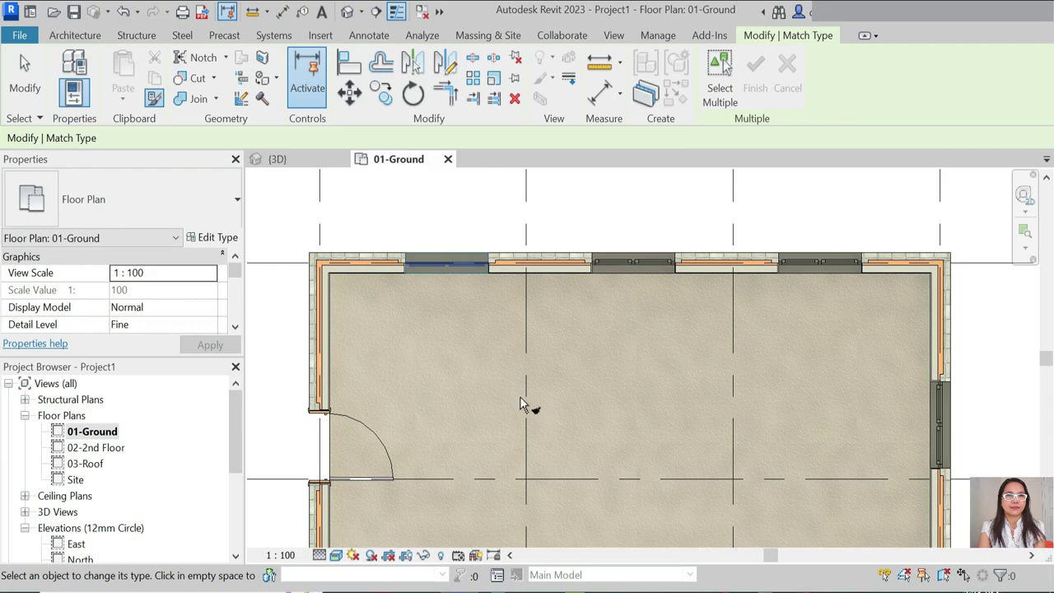
key(Escape)
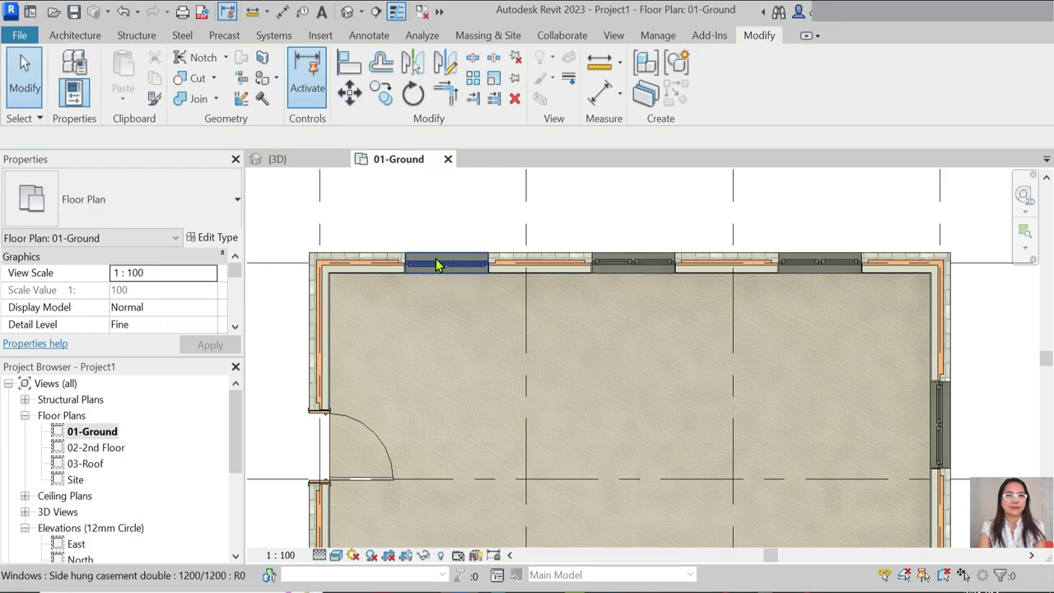
Step: Check the temporary dimensions of the top-wall, right-wall and bottom-wall windows
click(467, 261)
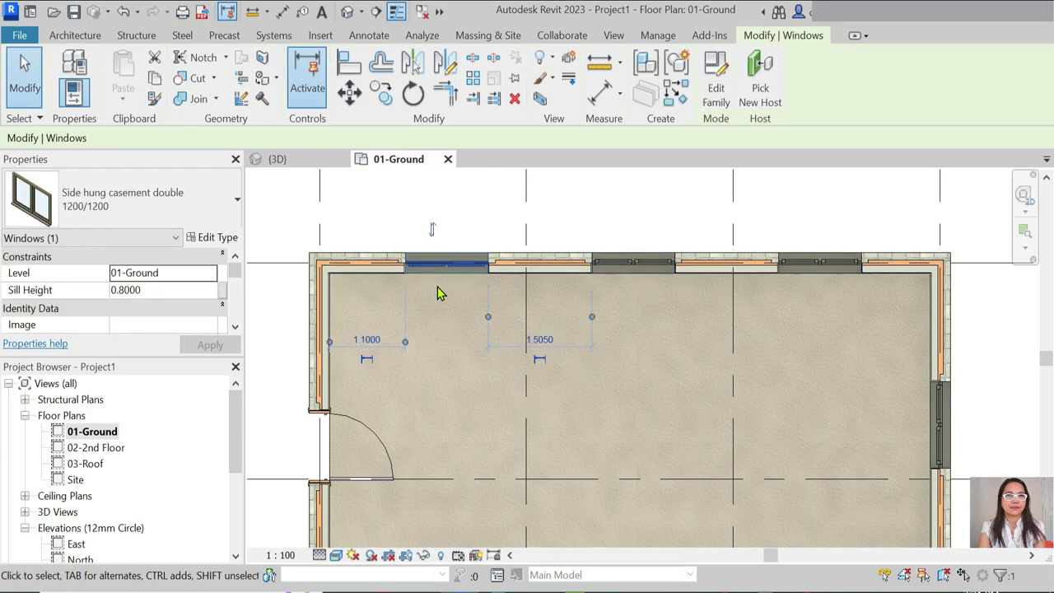
scroll(851, 381, down, 2)
scroll(851, 381, up, 2)
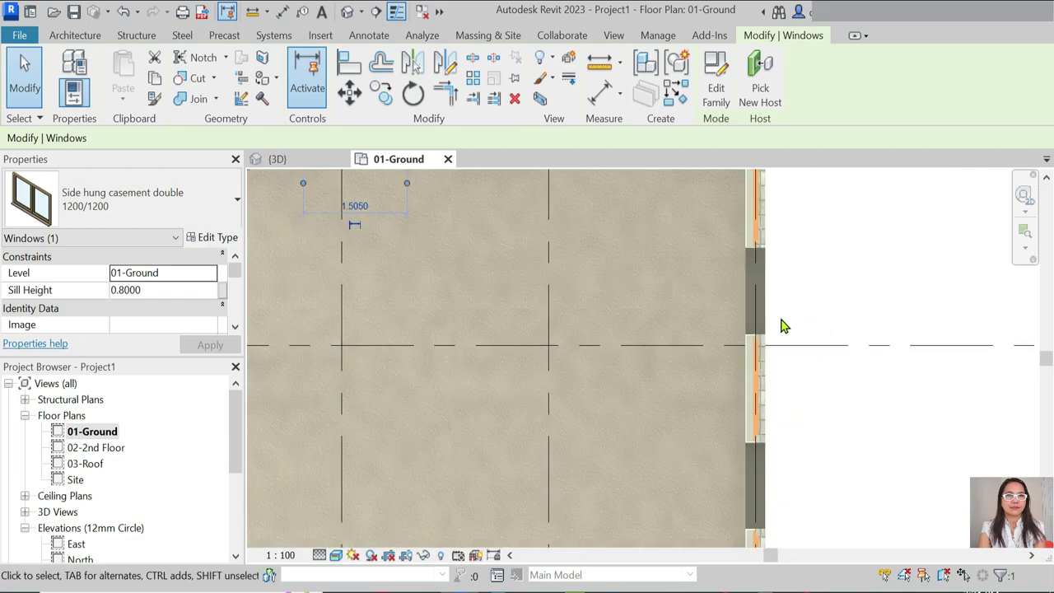
click(754, 297)
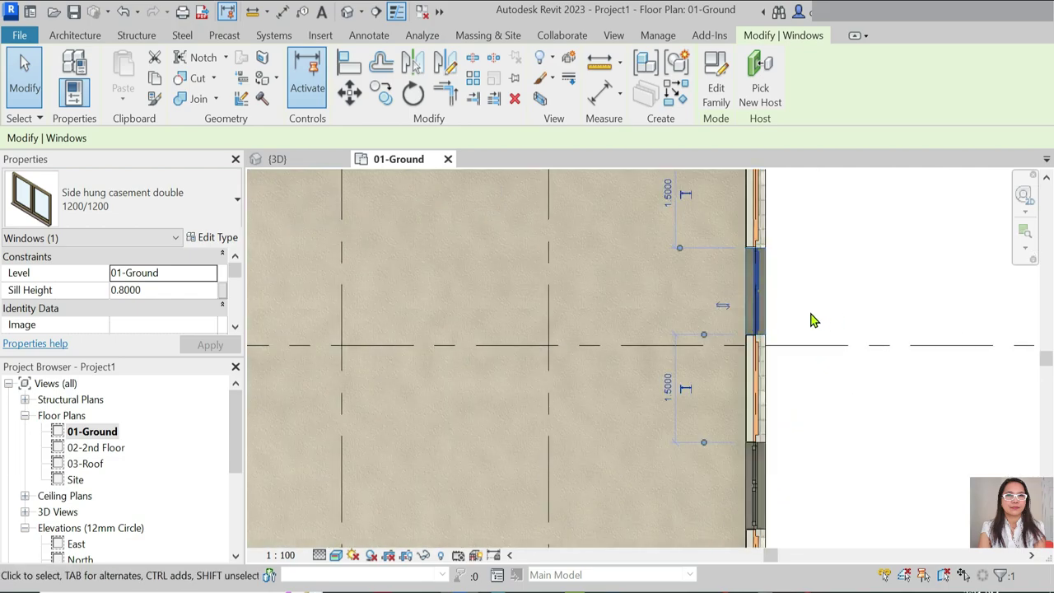
scroll(811, 319, down, 2)
scroll(835, 369, up, 2)
click(766, 397)
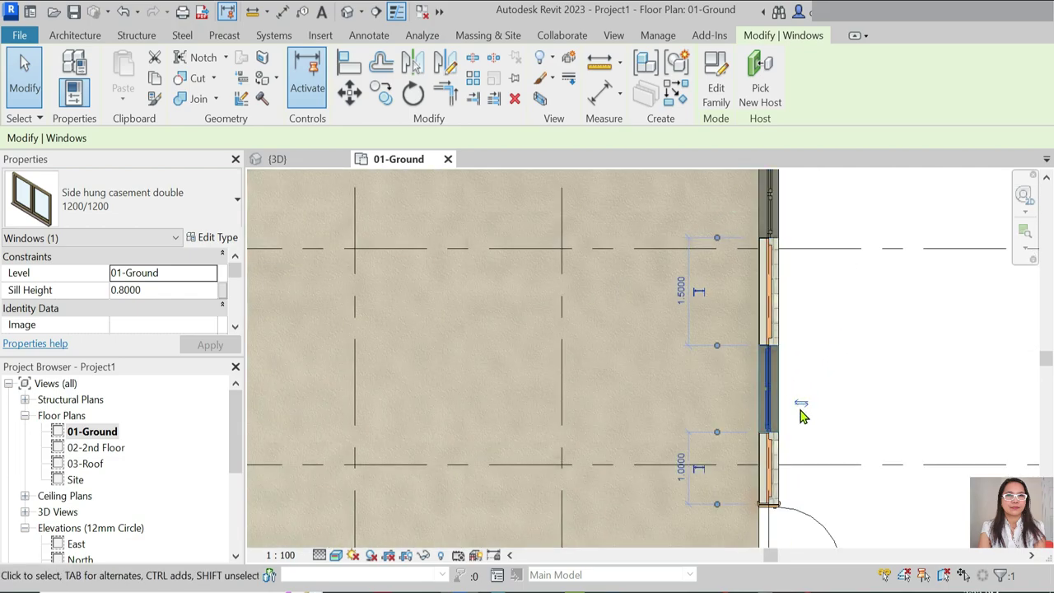
scroll(821, 404, down, 3)
scroll(753, 405, up, 3)
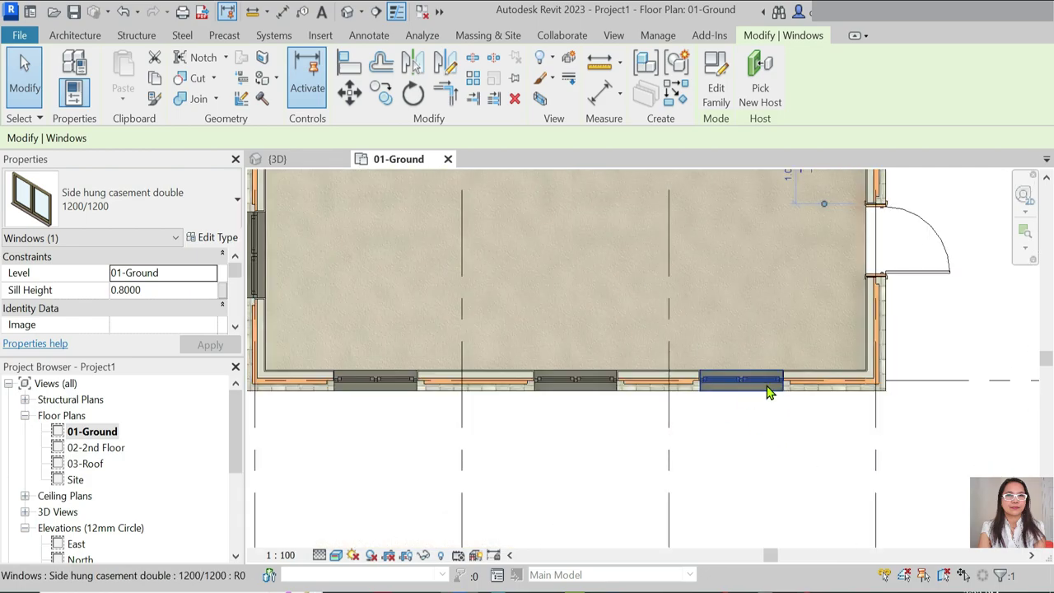
click(765, 393)
click(566, 410)
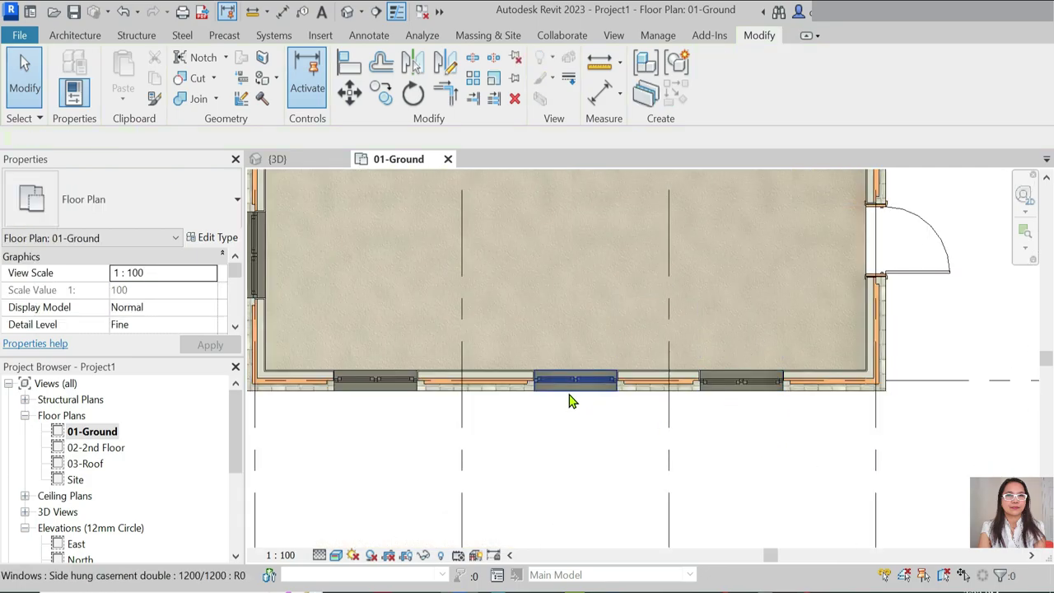
click(569, 396)
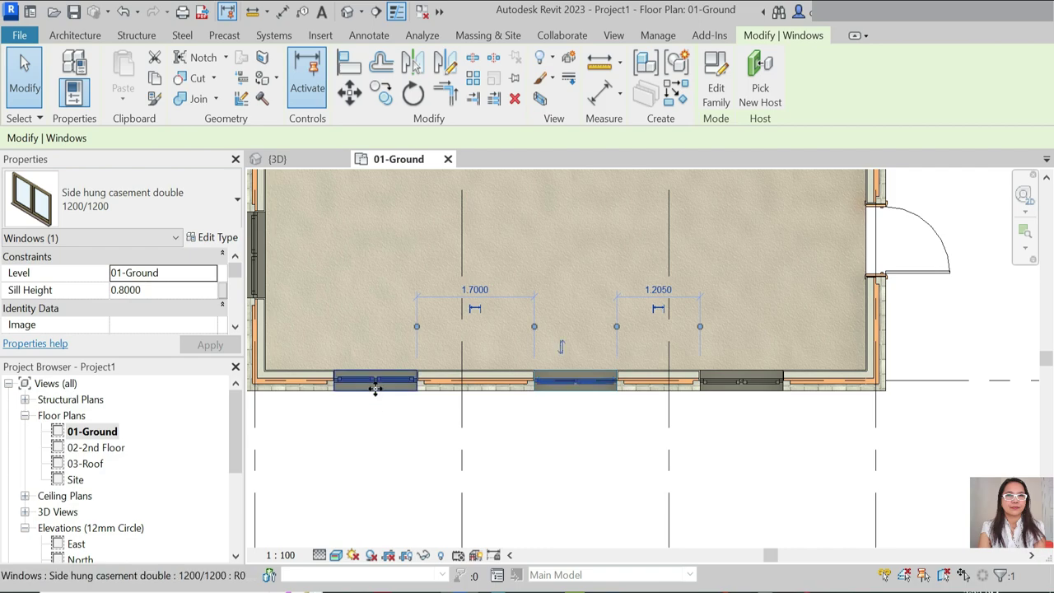
Step: Check the left-side windows' spacing, then return to the {3D} view
click(375, 388)
scroll(399, 412, down, 3)
scroll(548, 370, up, 3)
click(566, 345)
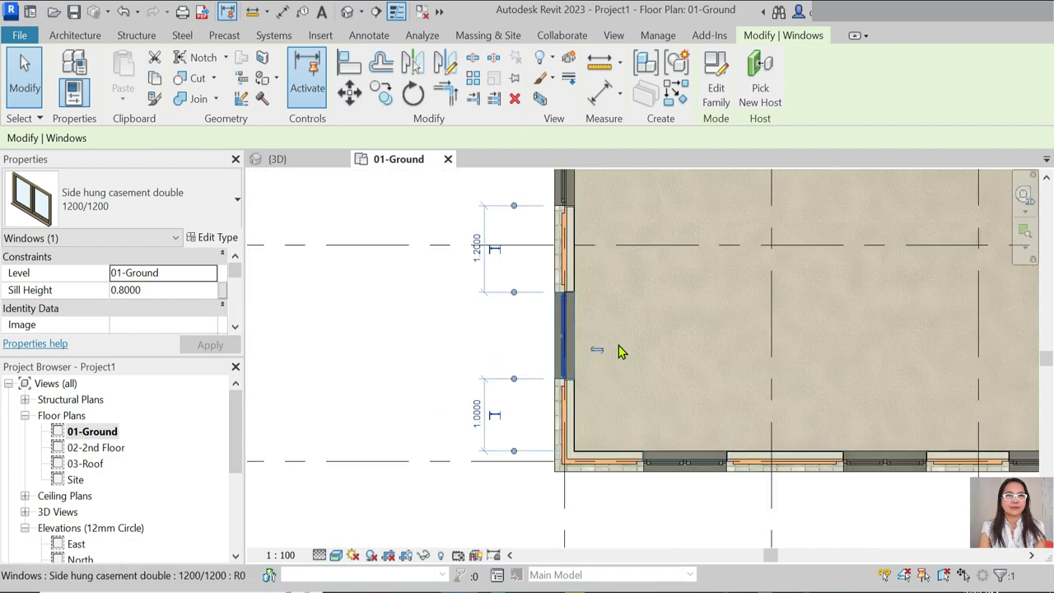
scroll(593, 263, down, 2)
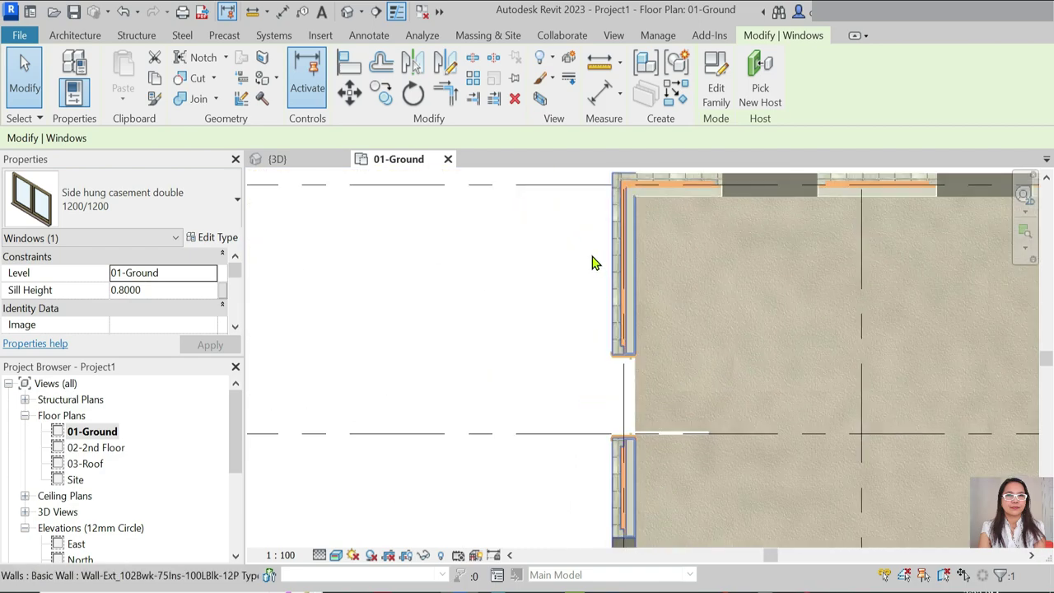
scroll(616, 489, down, 2)
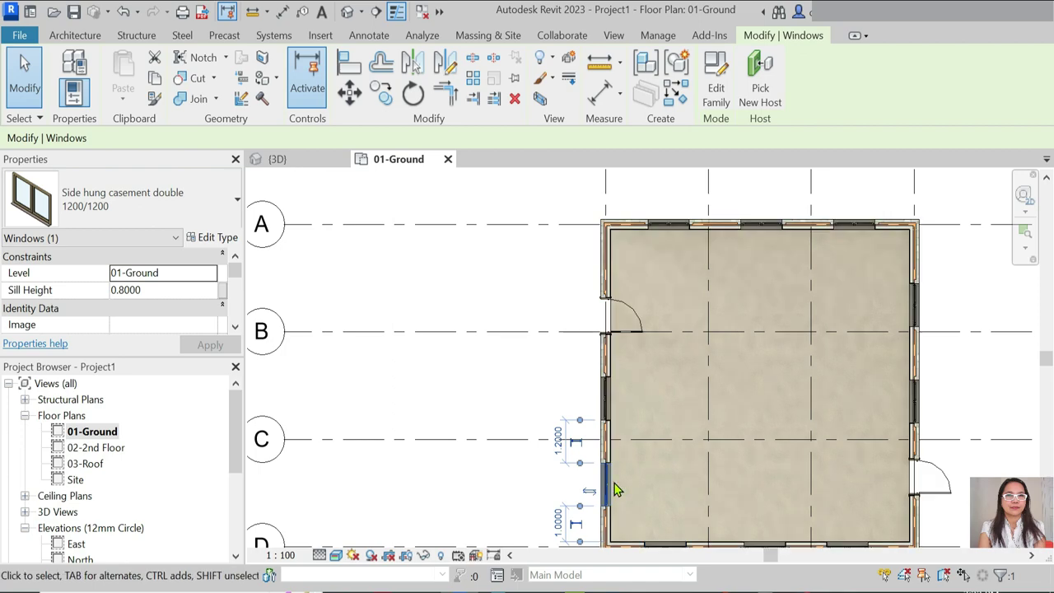
click(605, 401)
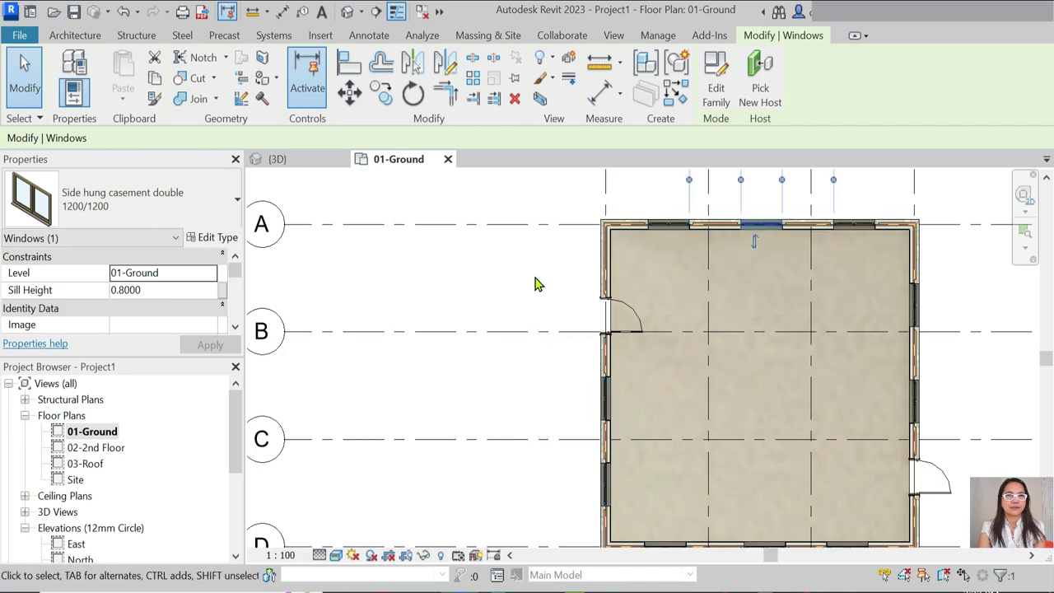
click(536, 282)
click(319, 158)
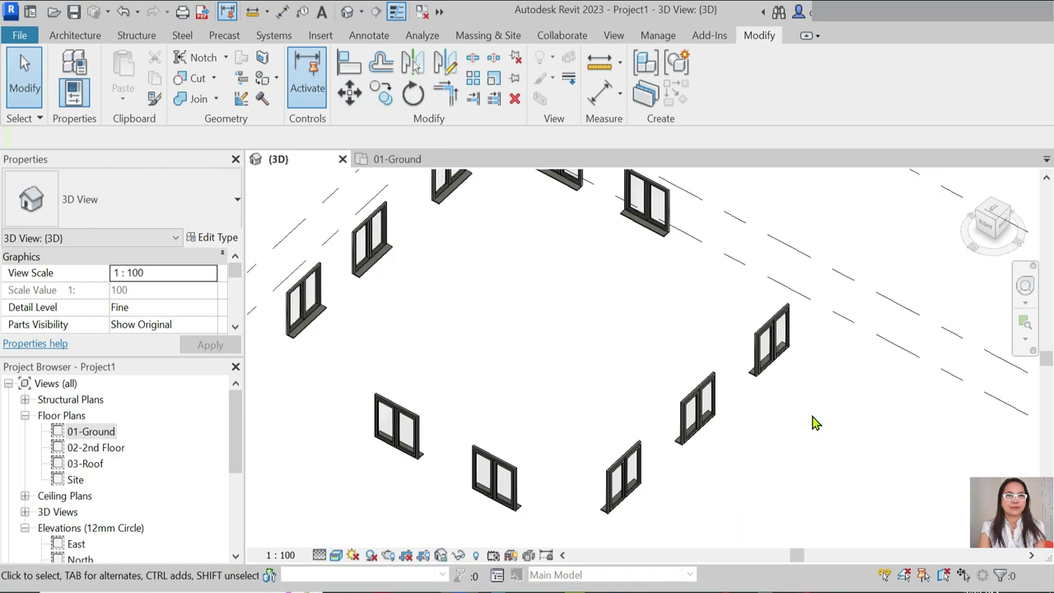
Step: Turn on the Walls category in the 3D view's Visibility/Graphics settings
scroll(494, 205, down, 2)
scroll(424, 299, up, 4)
scroll(551, 297, down, 4)
scroll(517, 305, up, 4)
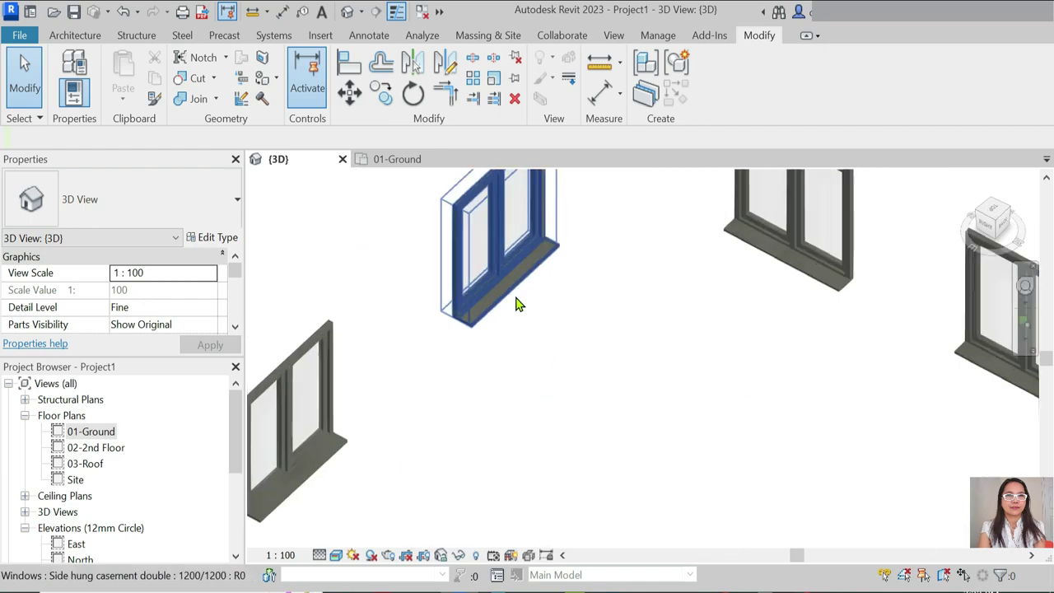
scroll(828, 219, up, 1)
scroll(835, 280, down, 3)
scroll(848, 308, up, 4)
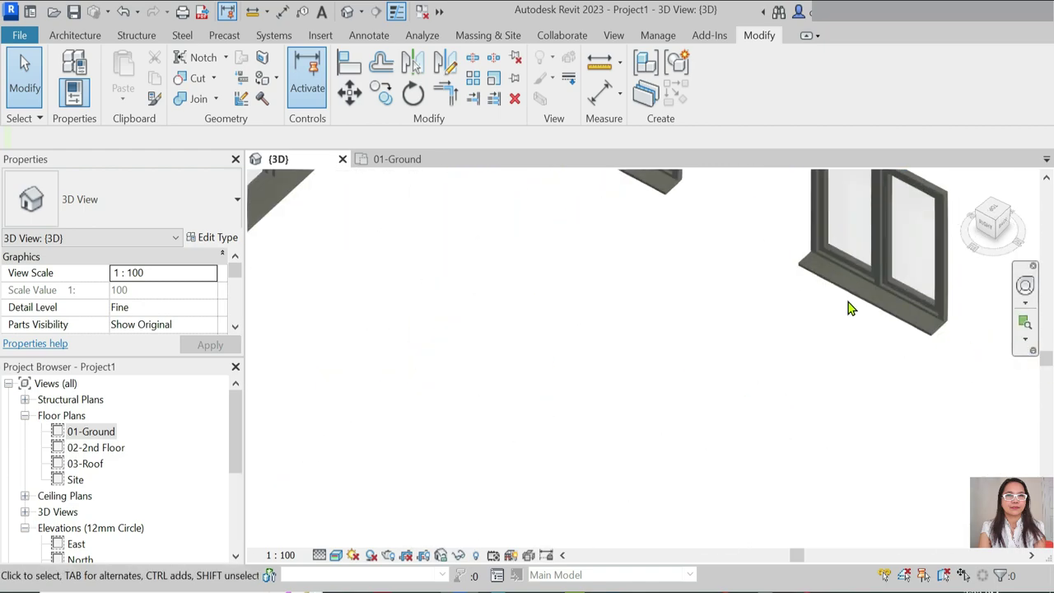
scroll(850, 307, down, 4)
scroll(784, 354, up, 2)
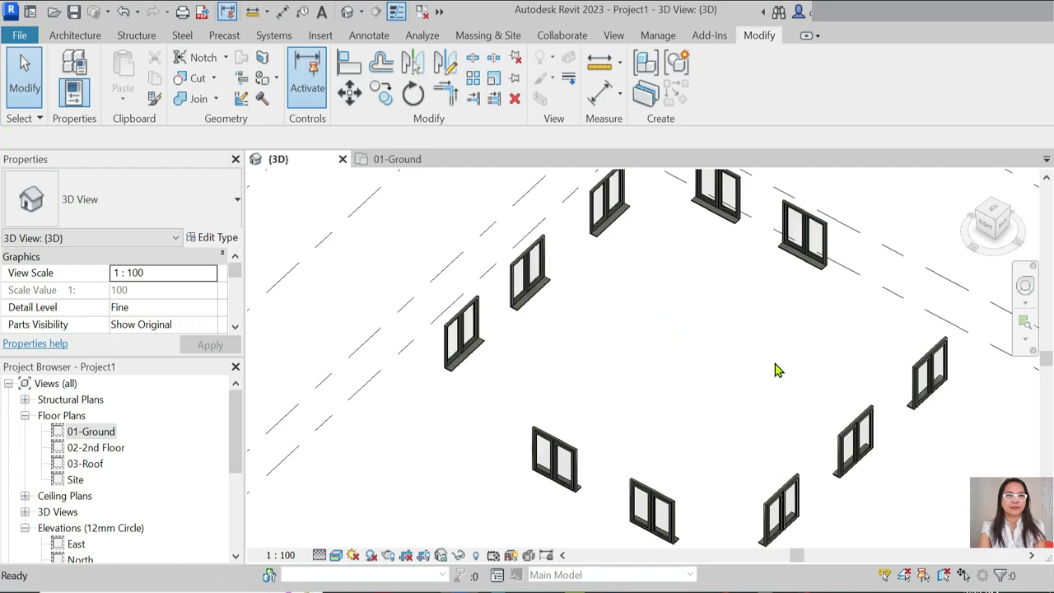
key(v)
key(v)
scroll(281, 328, down, 4)
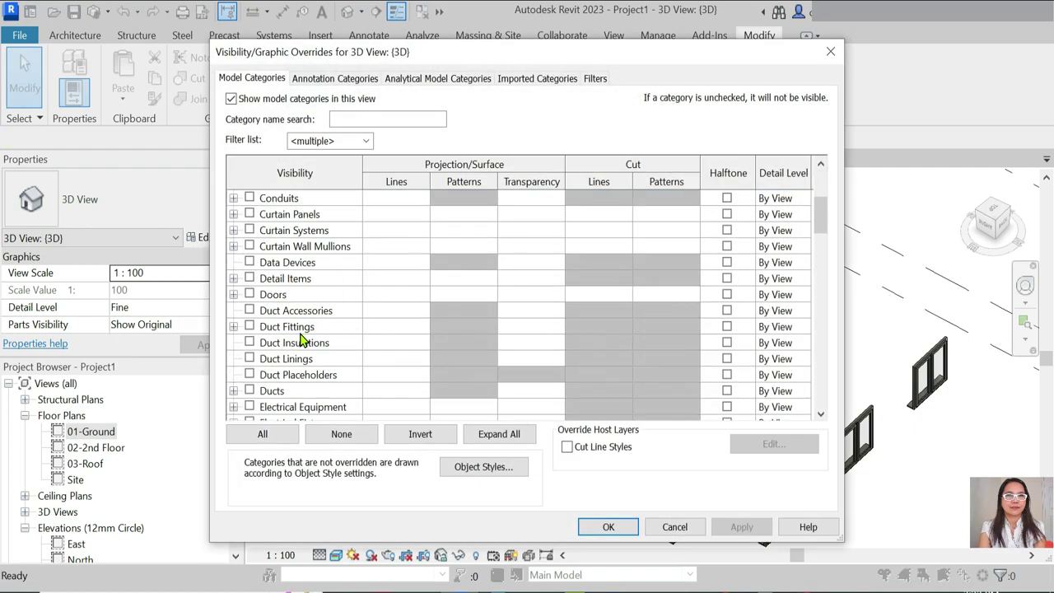
scroll(301, 343, down, 15)
click(285, 372)
click(257, 390)
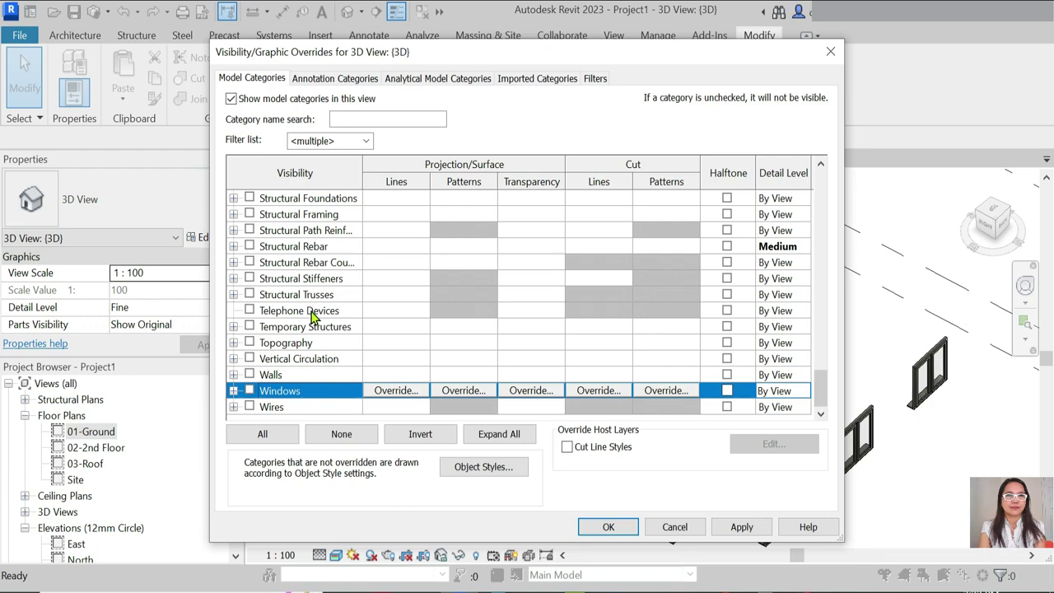
key(Down)
click(249, 375)
click(608, 527)
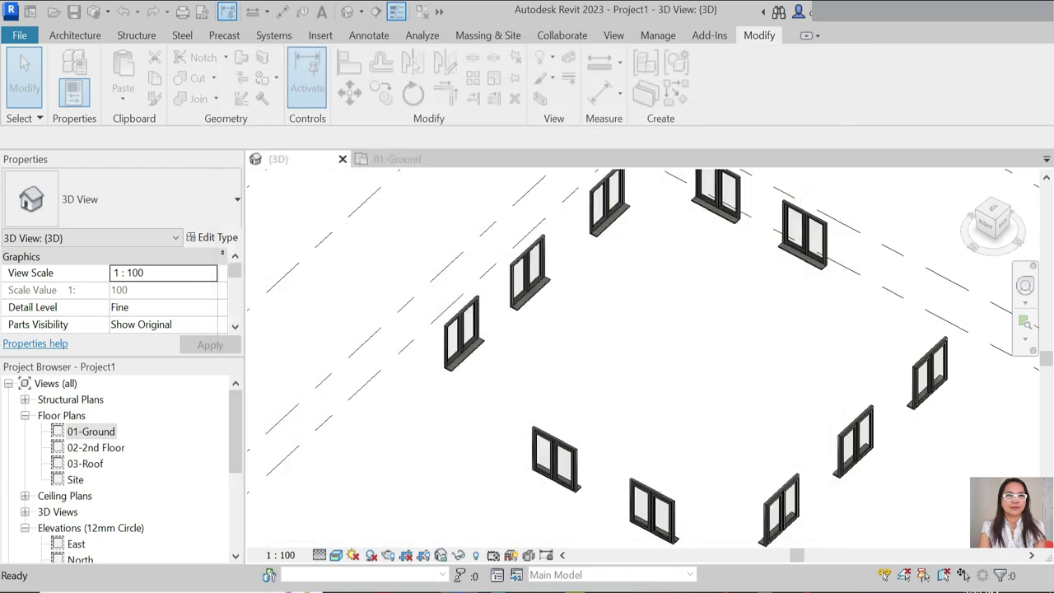
Step: Reopen Visibility/Graphics with VG and switch on all model categories
scroll(713, 344, down, 3)
scroll(894, 428, up, 3)
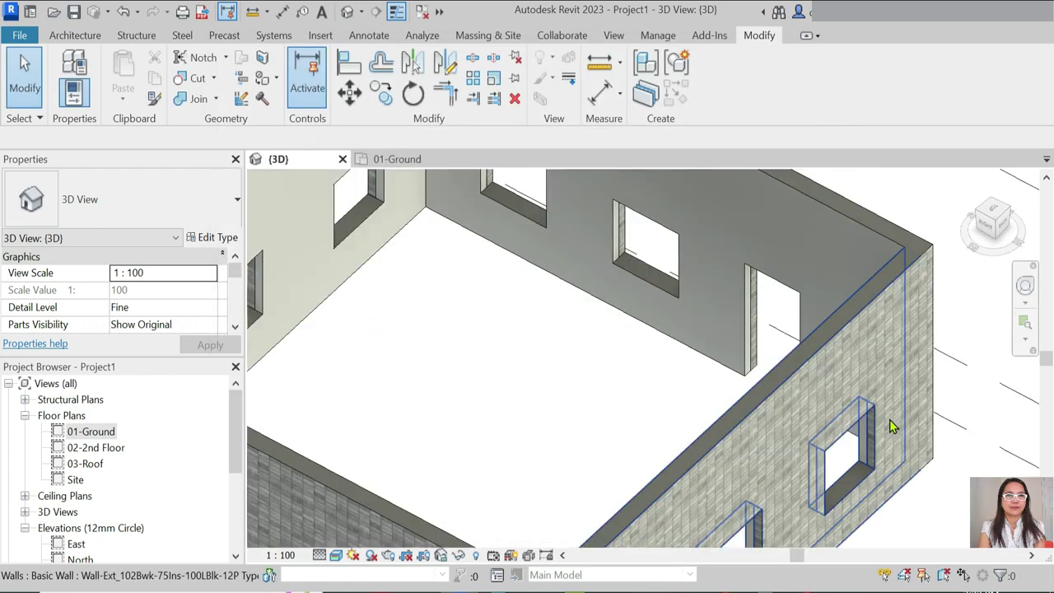
scroll(824, 329, down, 2)
scroll(632, 298, up, 3)
scroll(632, 298, down, 3)
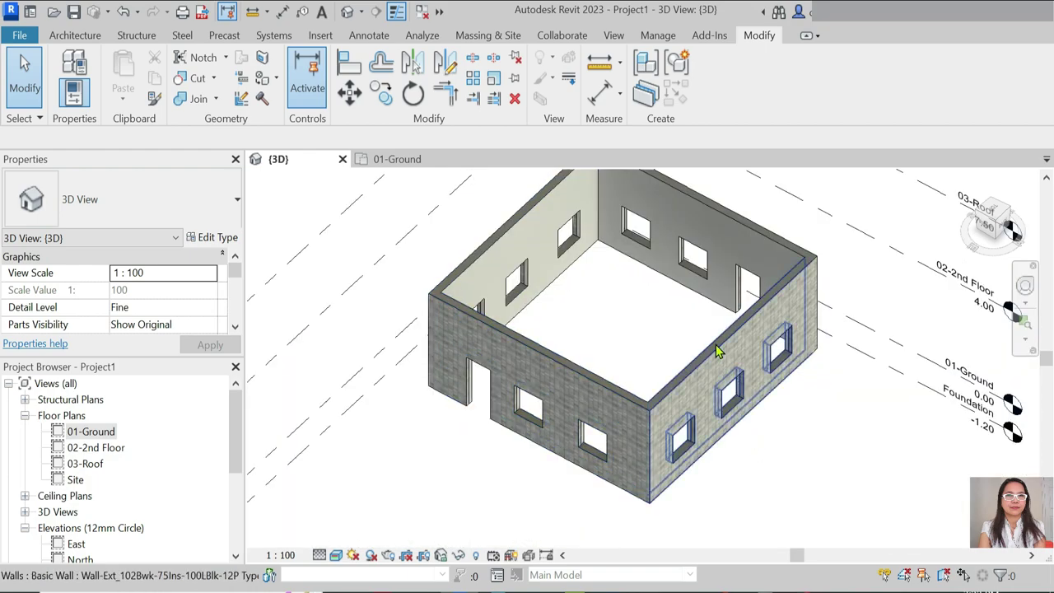
scroll(725, 346, up, 3)
scroll(743, 339, down, 3)
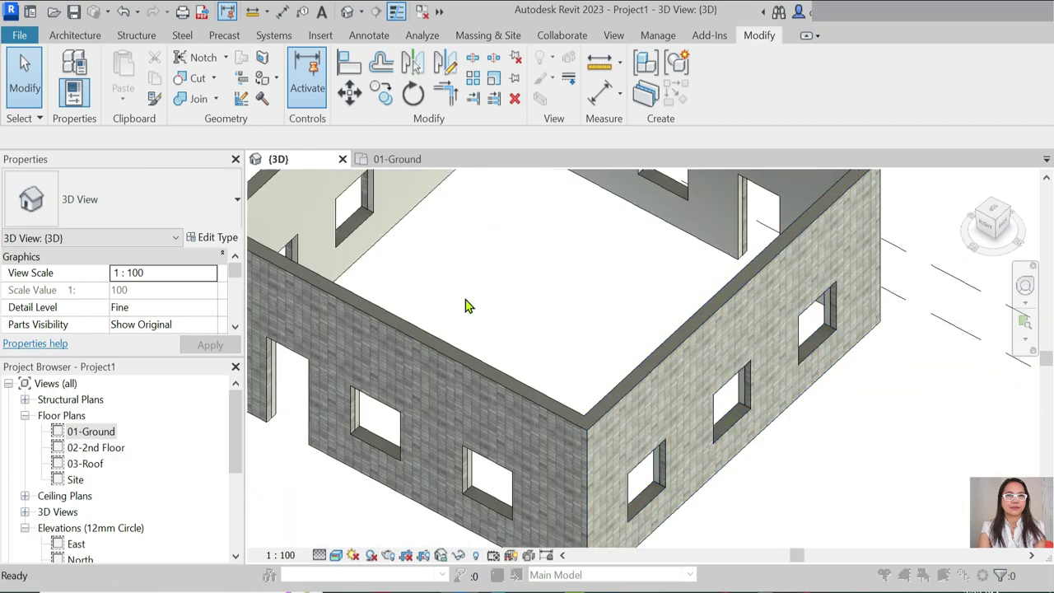
key(v)
key(g)
click(262, 433)
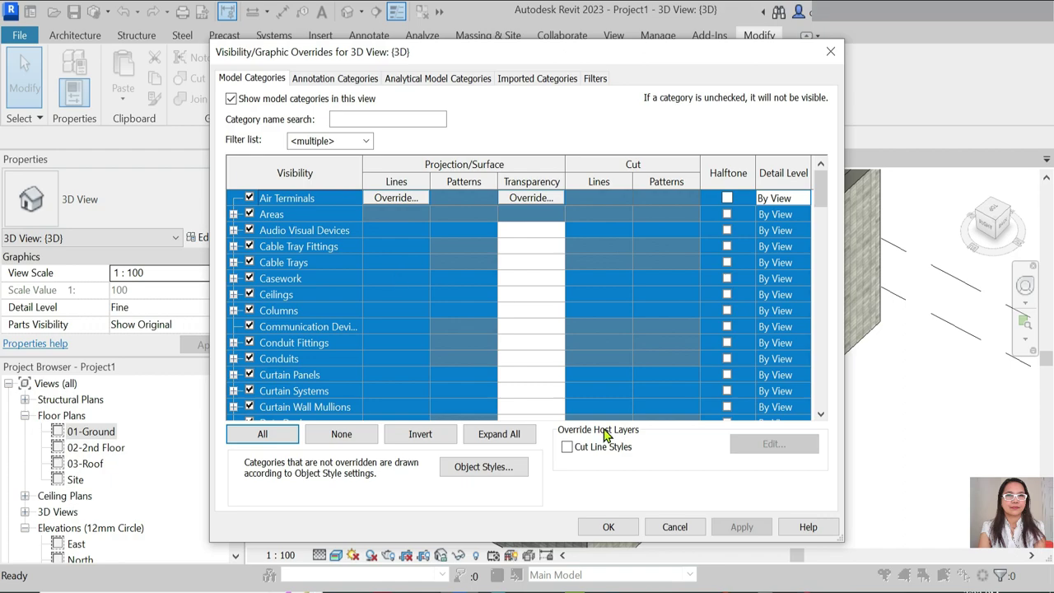
click(608, 527)
Step: Copy the ground-floor walls, windows and doors and paste them aligned to 02-2nd Floor
scroll(792, 435, down, 3)
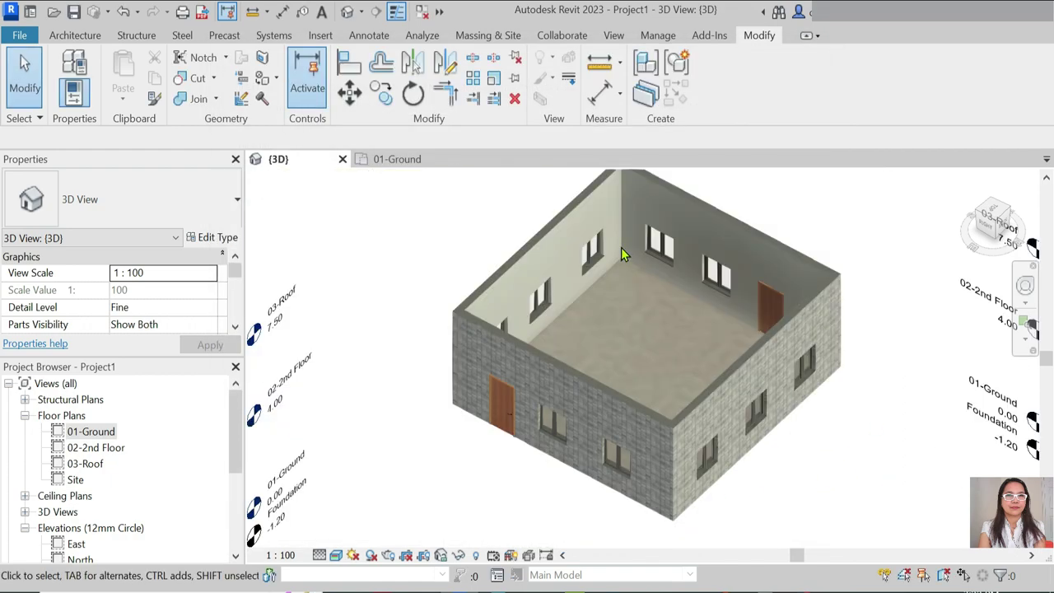
scroll(499, 400, down, 2)
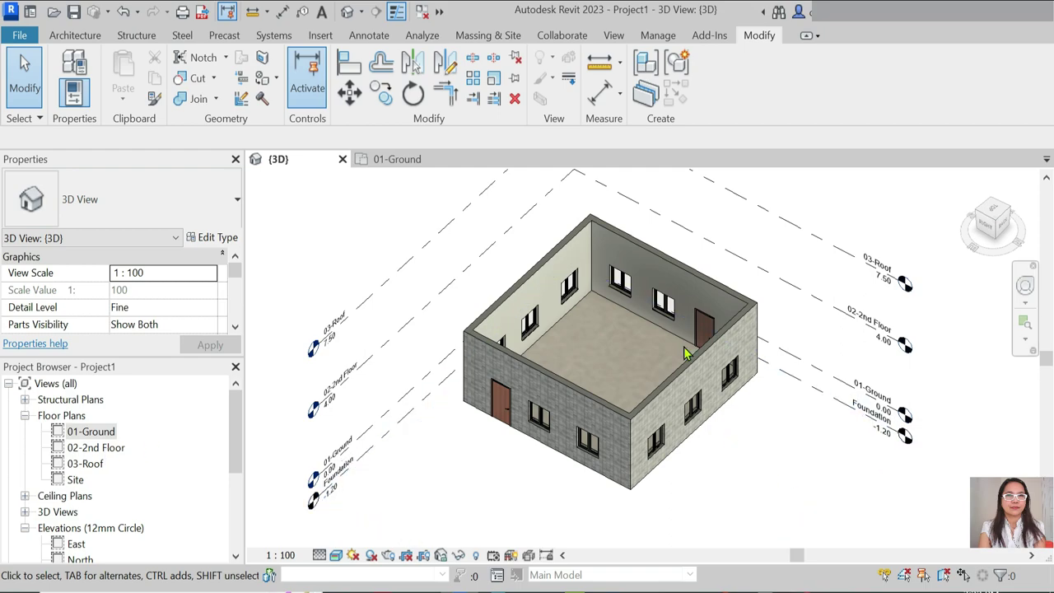
drag(403, 191, 828, 539)
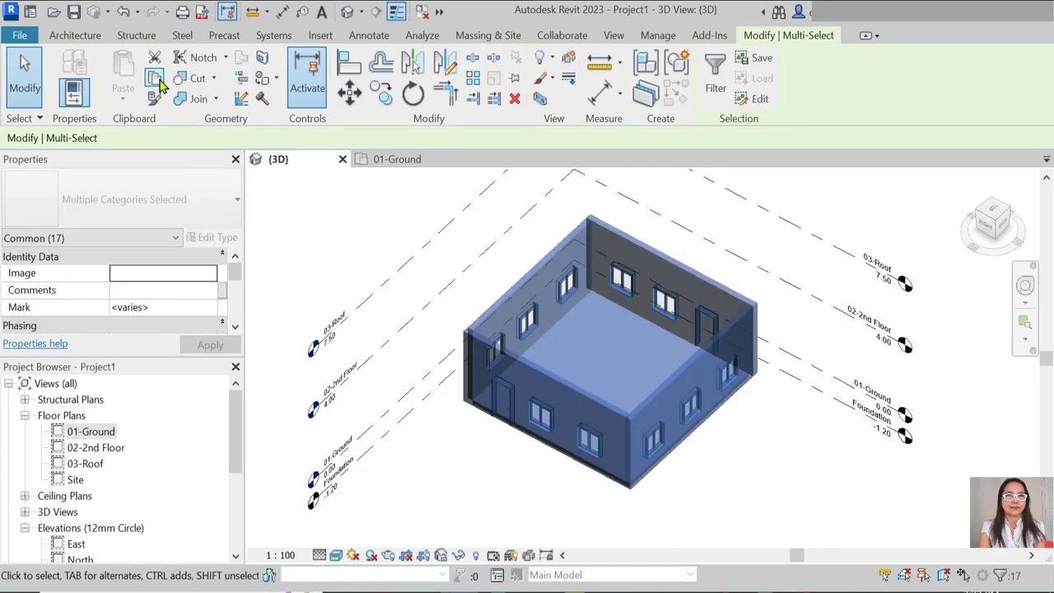
click(159, 81)
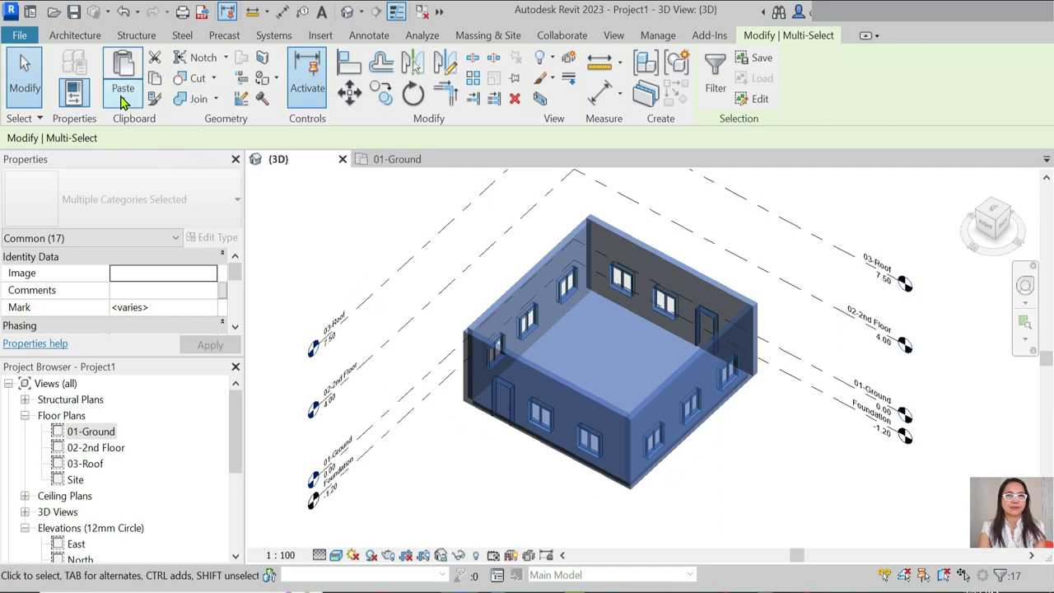
click(122, 100)
click(172, 169)
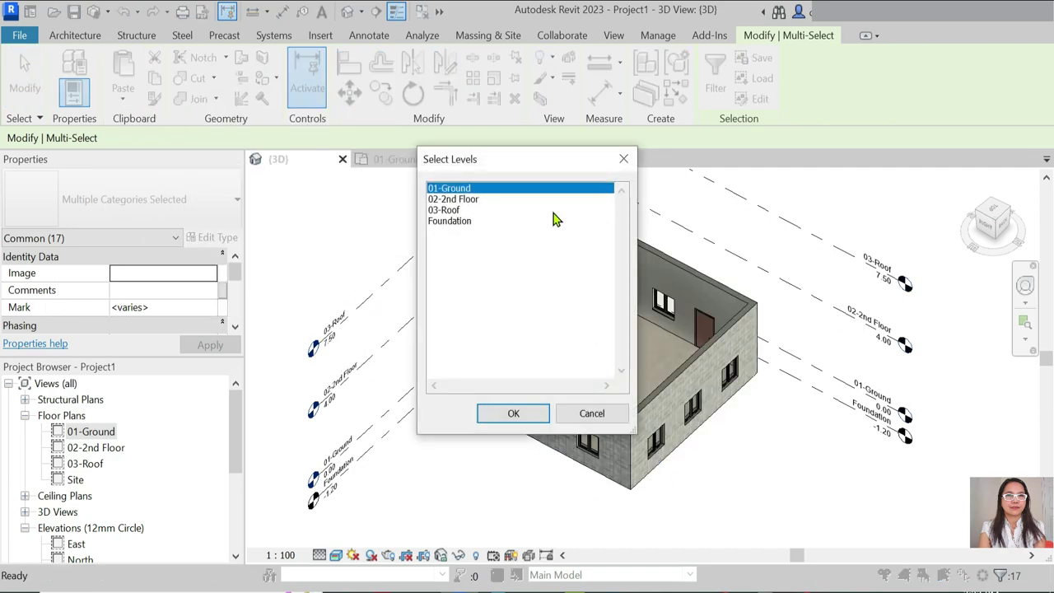
click(459, 200)
click(520, 416)
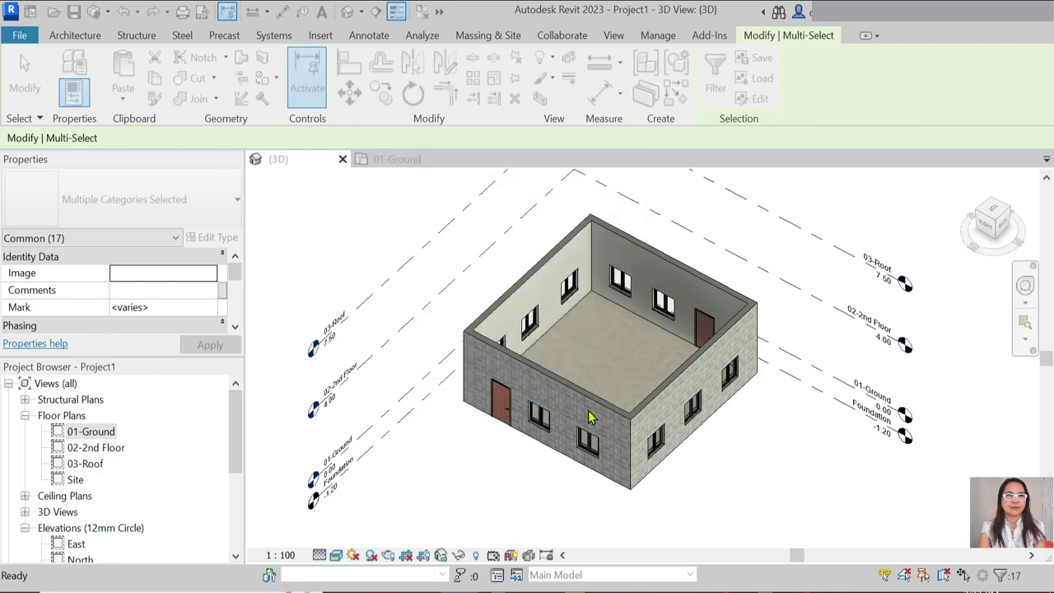
click(773, 496)
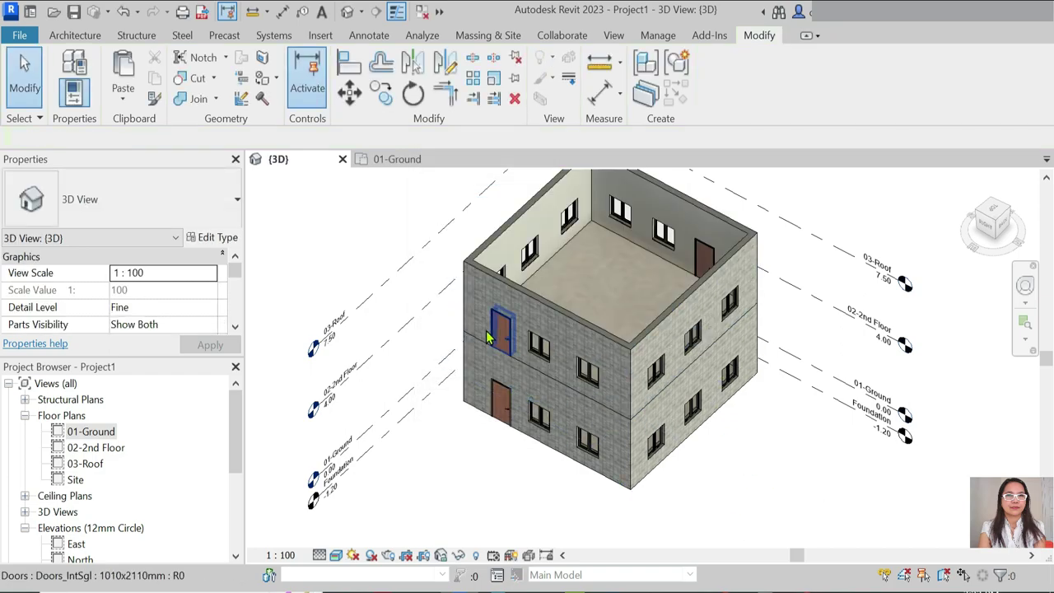
Step: Delete the two upper-floor doors on the left and back walls
click(487, 338)
key(Delete)
click(703, 257)
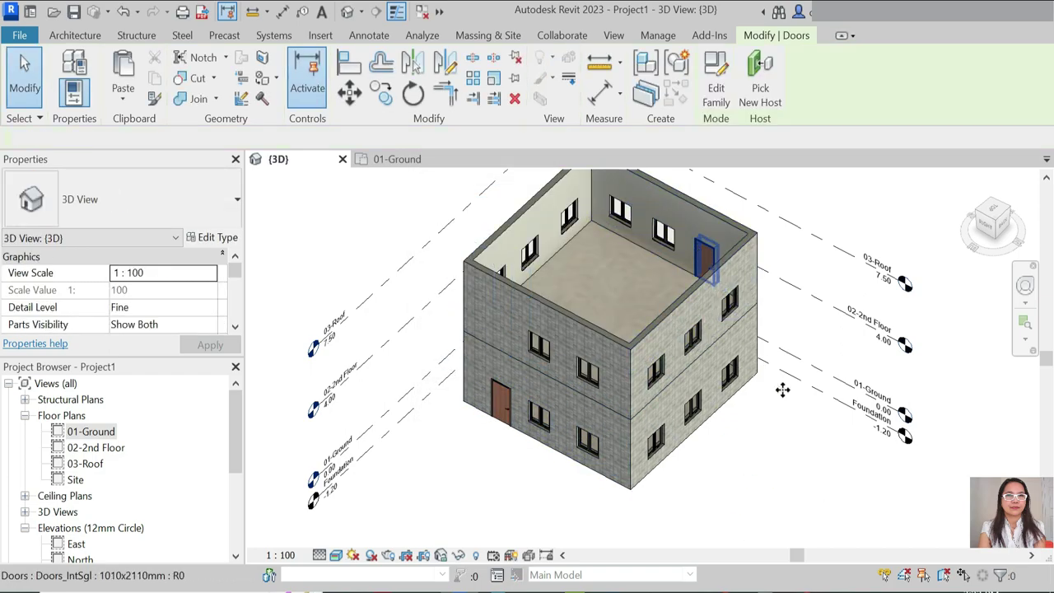
key(Delete)
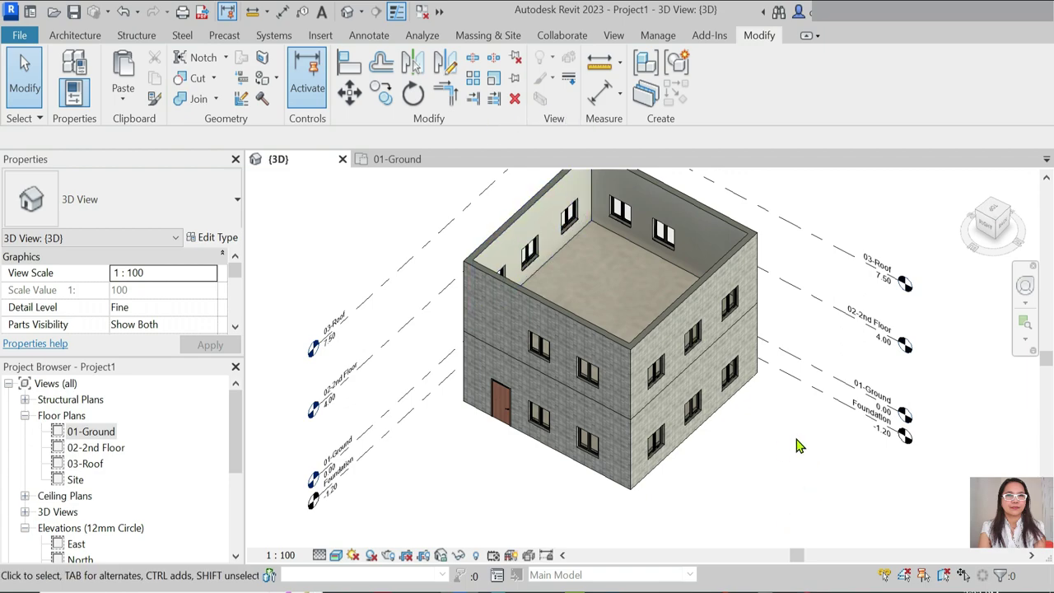
shift+middle_drag(797, 445, 572, 275)
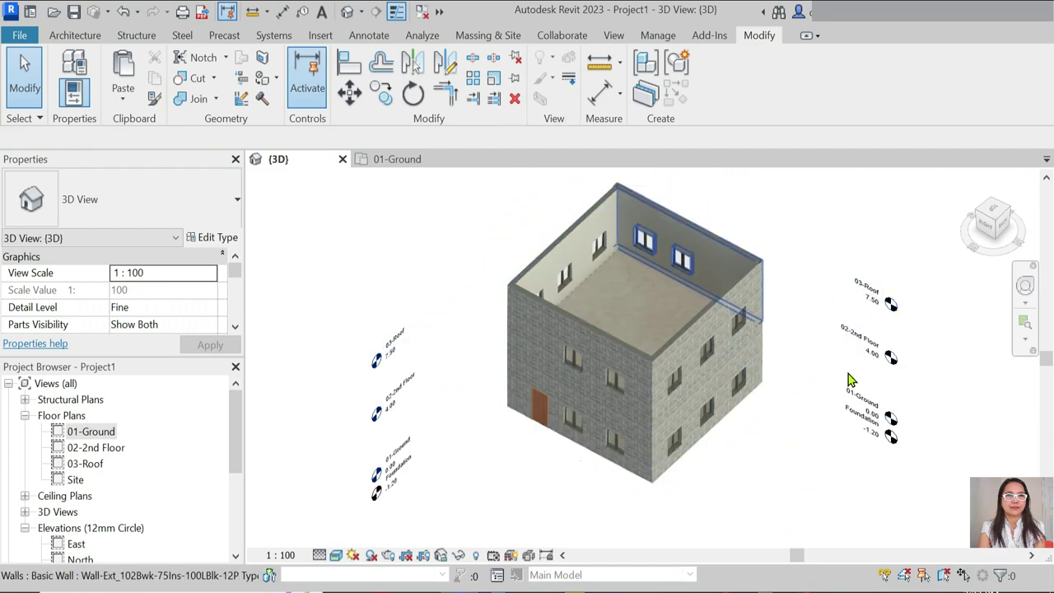
Step: On the 03-Roof plan, sketch a roof by footprint from the top, left, bottom and right walls
double_click(82, 463)
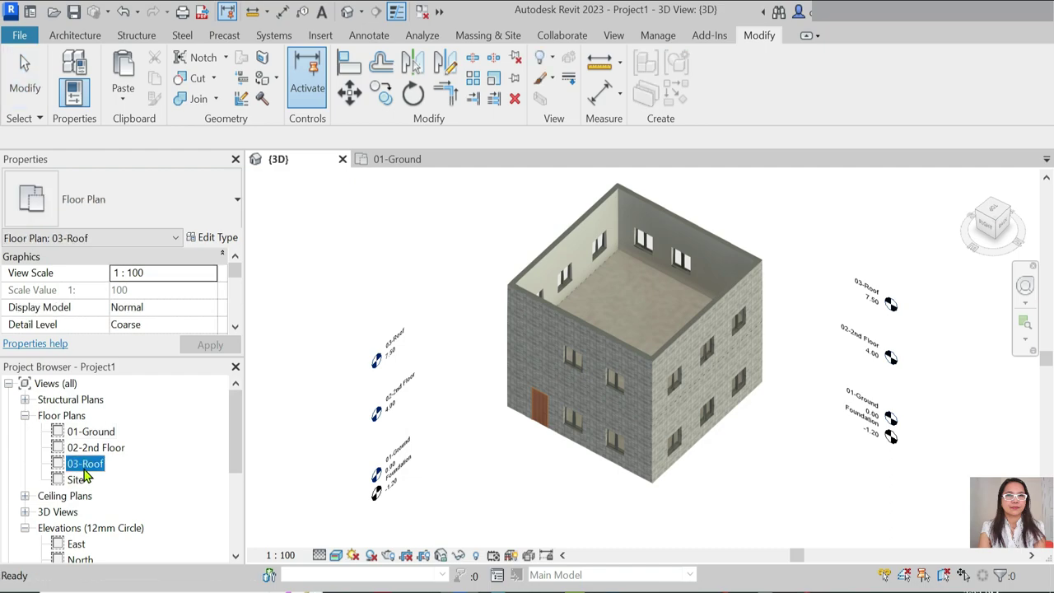
scroll(819, 353, up, 2)
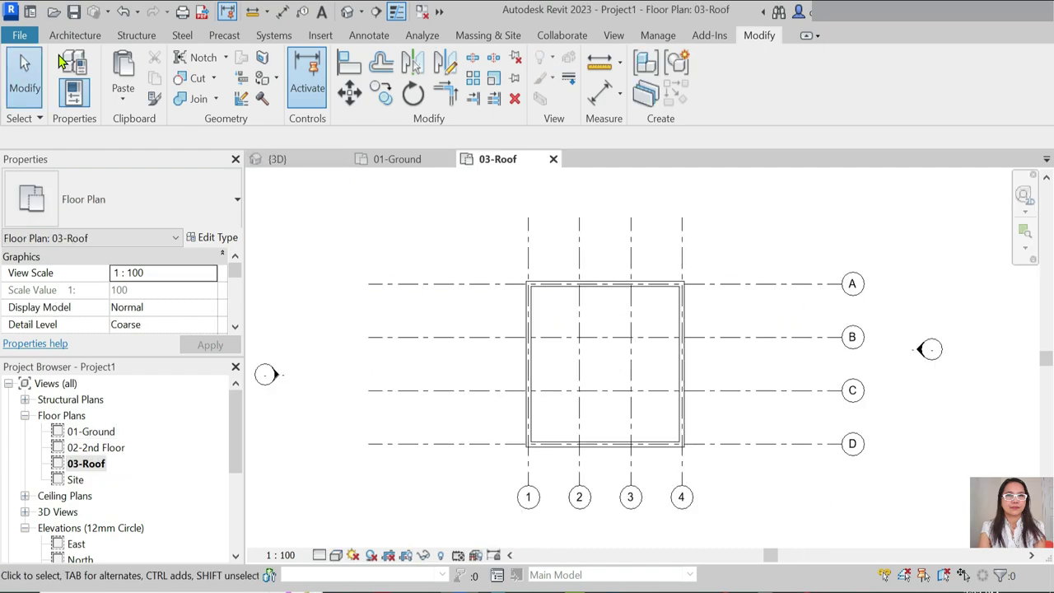
click(75, 34)
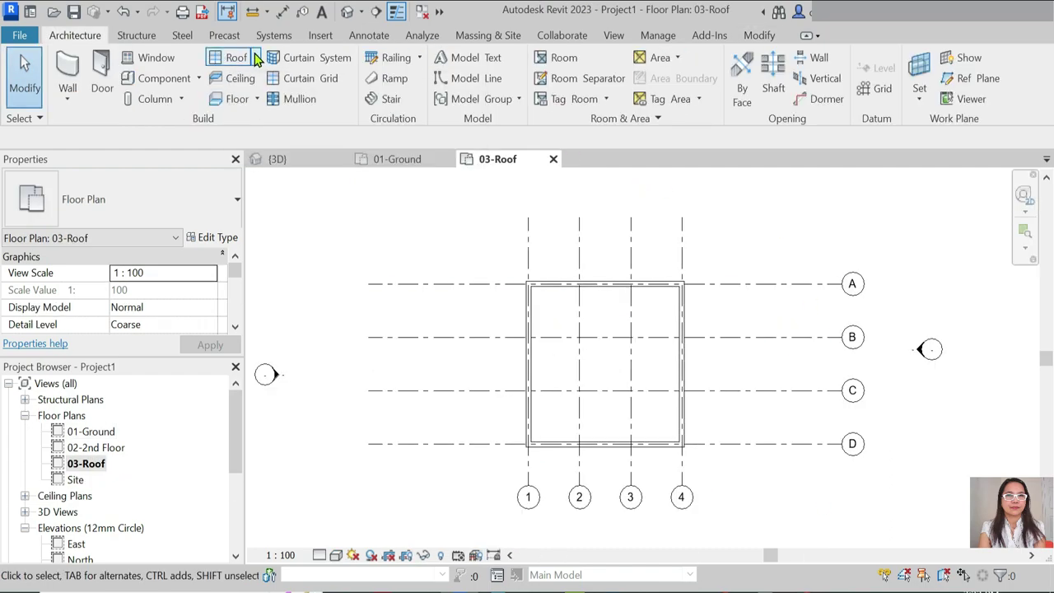
click(256, 57)
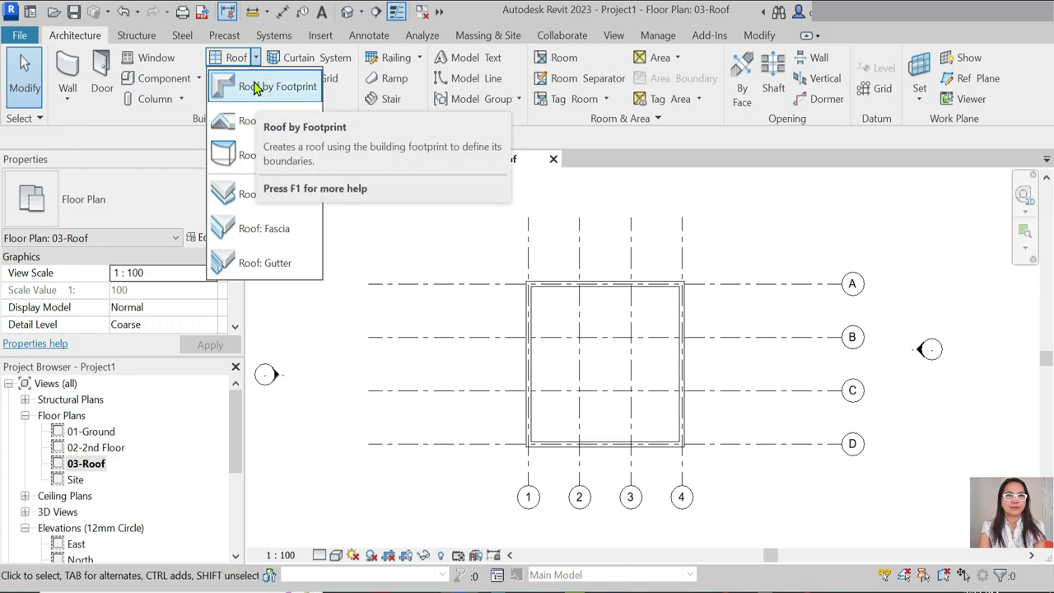
click(256, 87)
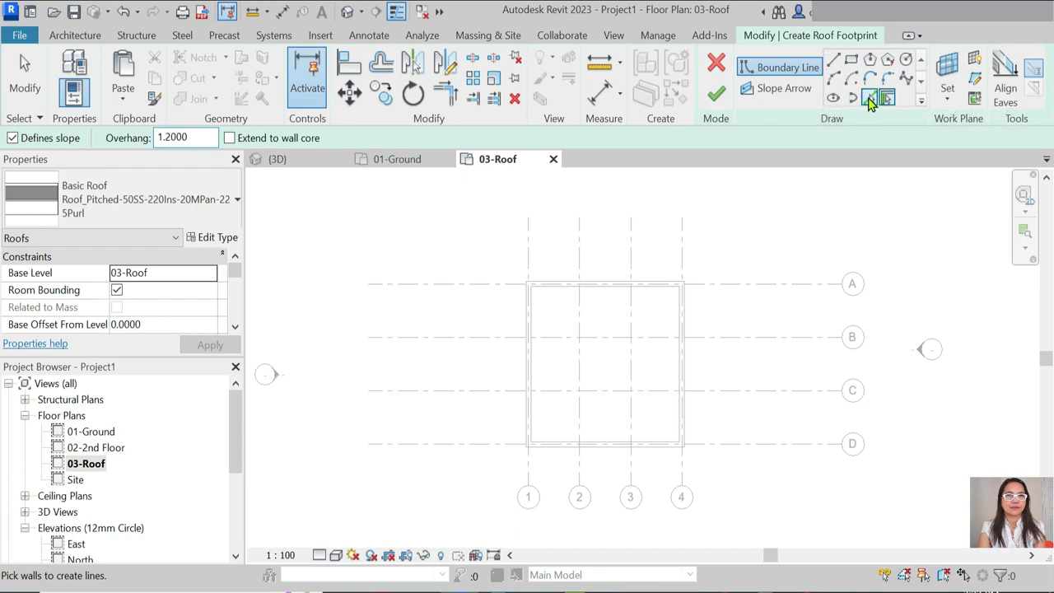
click(610, 283)
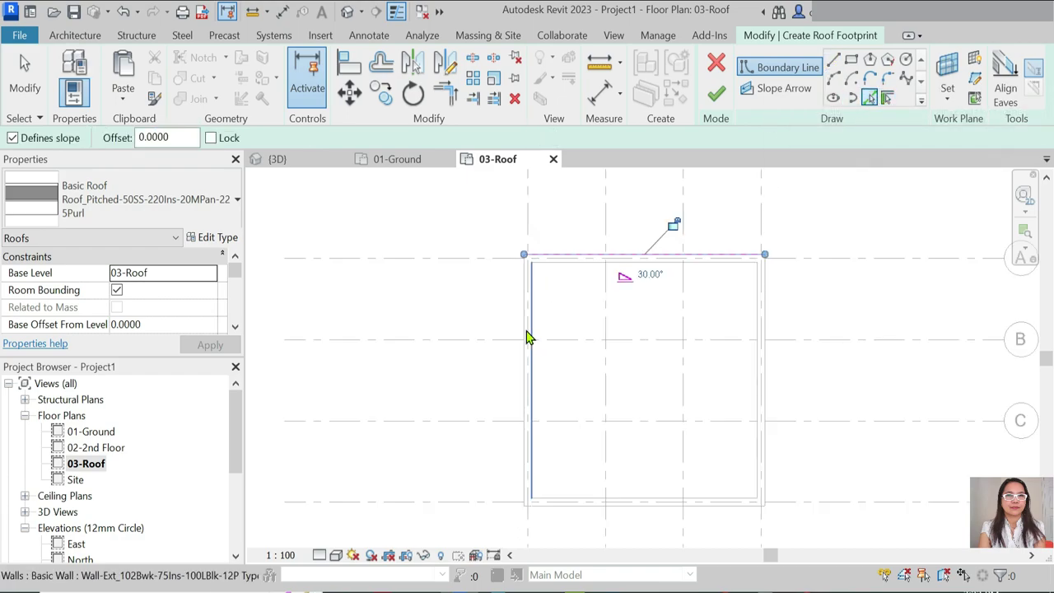
scroll(507, 332, up, 2)
click(520, 327)
click(576, 508)
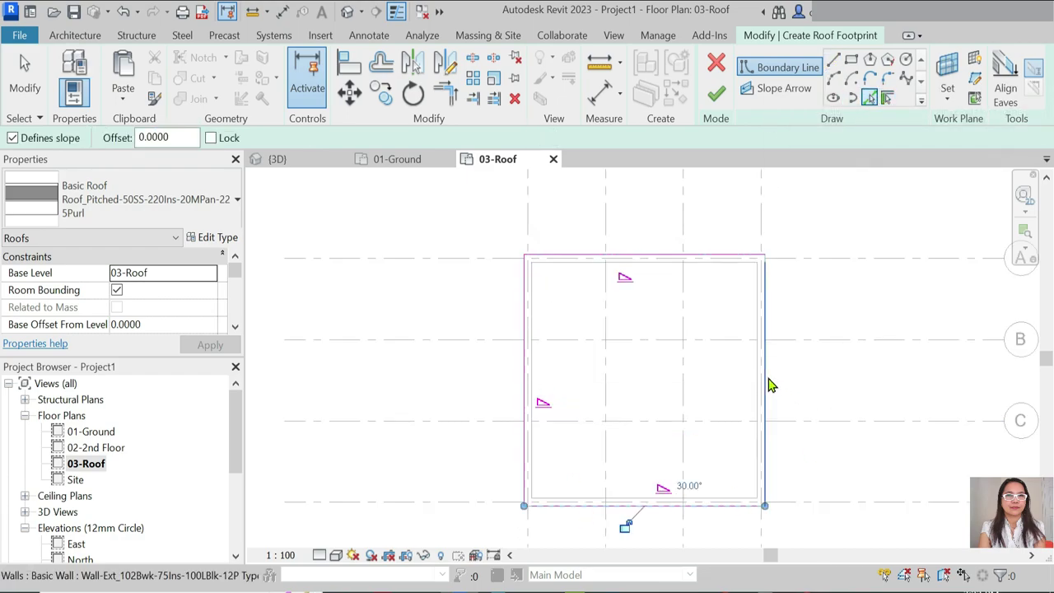
click(766, 384)
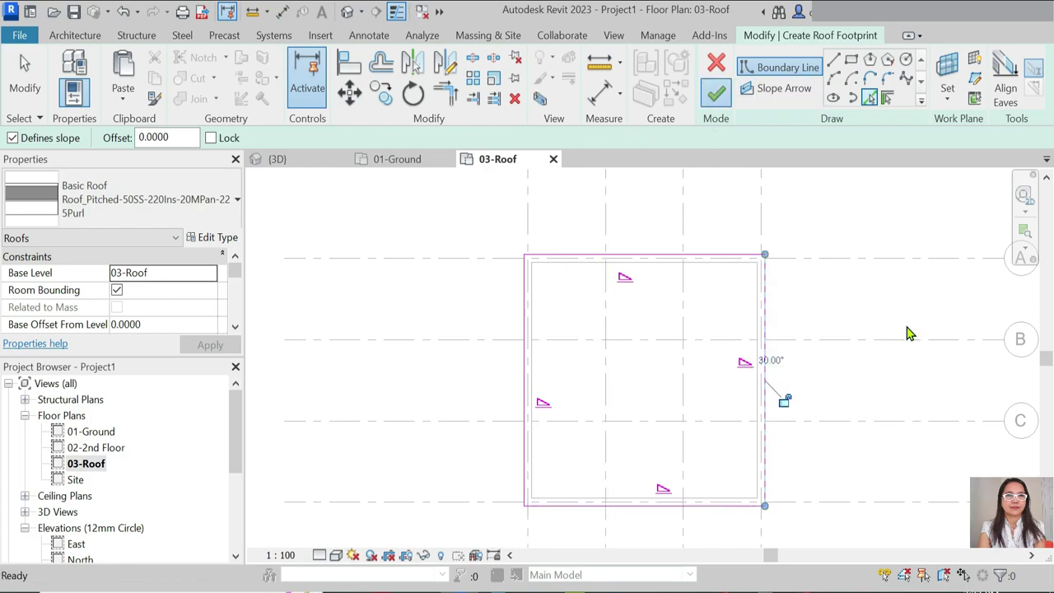
Step: Finish the 30° hip roof and view it in 3D
click(715, 93)
click(749, 362)
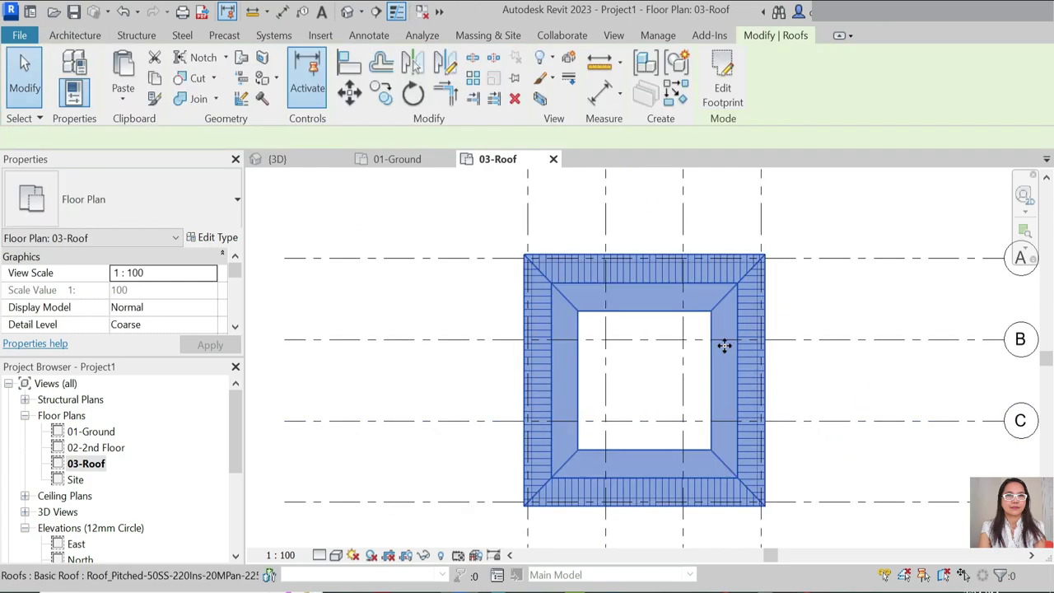
click(278, 159)
Step: Edit the roof footprint, clearing Defines Roof Slope on the end edges to make a gable
key(Escape)
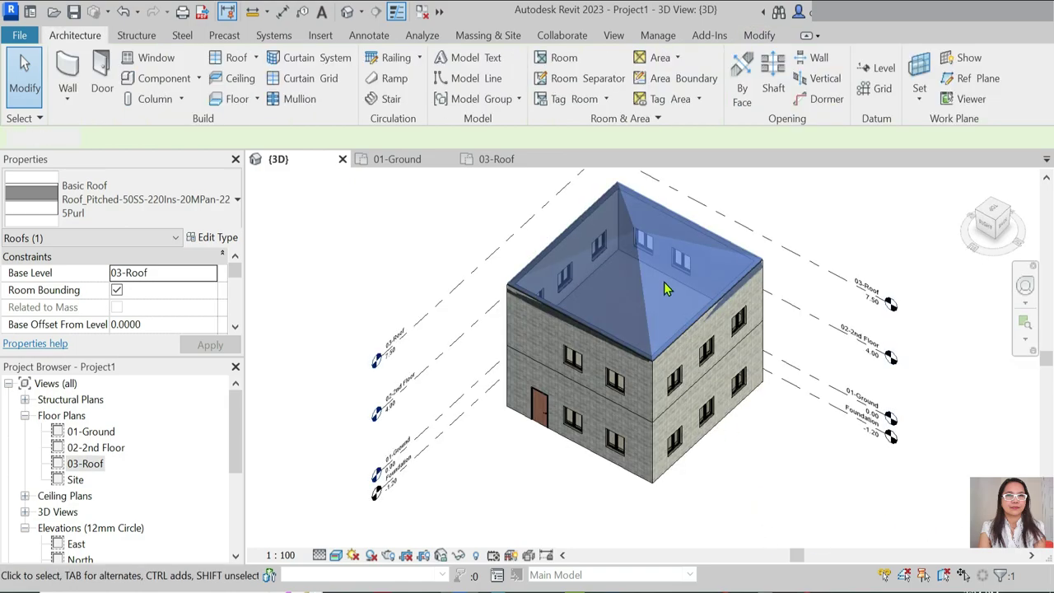
scroll(665, 282, up, 3)
click(635, 228)
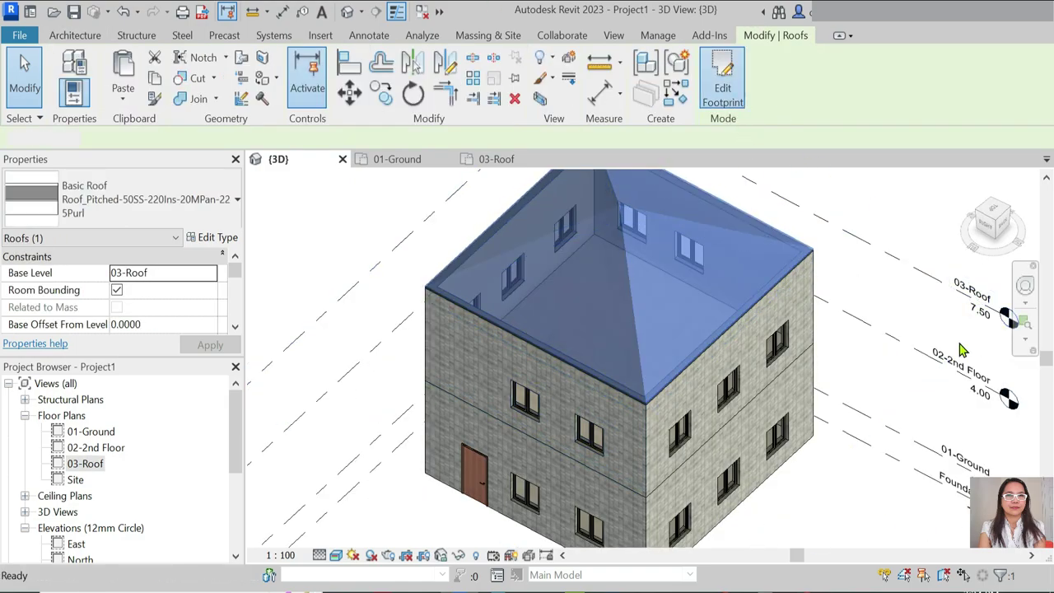
click(722, 78)
click(528, 360)
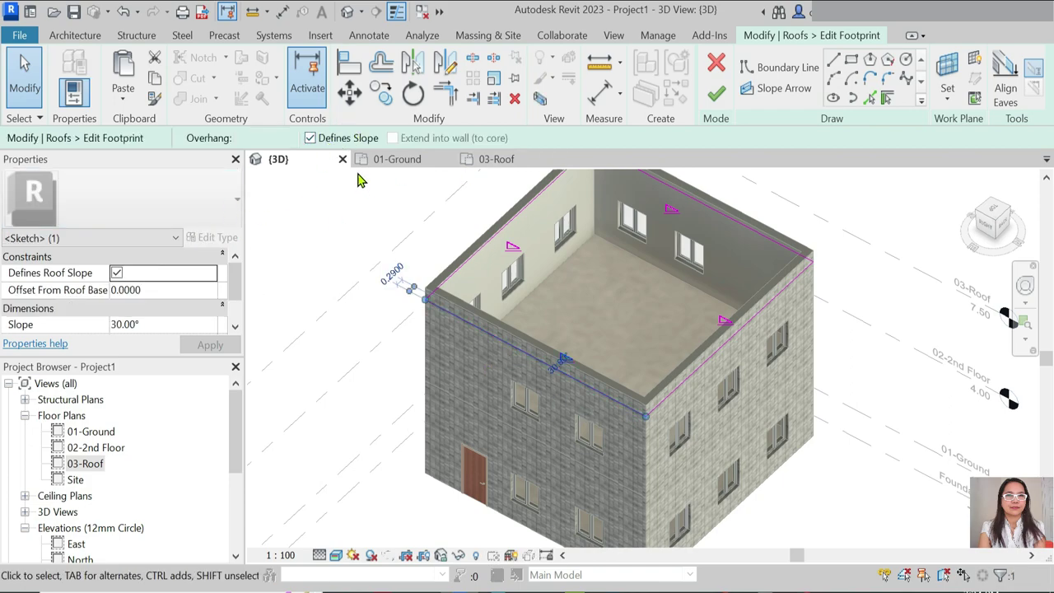
shift+middle_drag(644, 378, 722, 379)
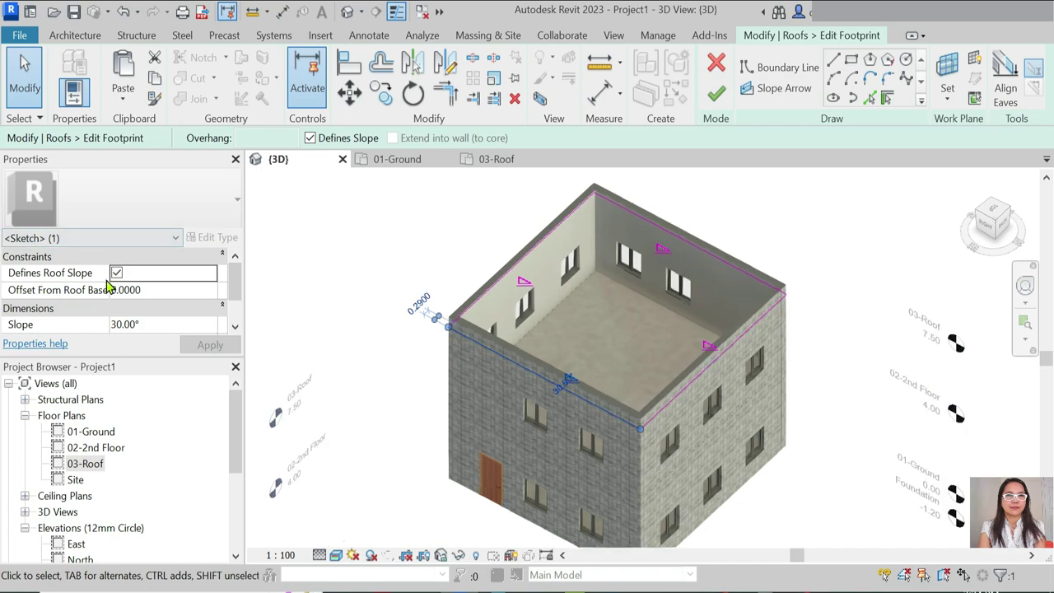
click(634, 212)
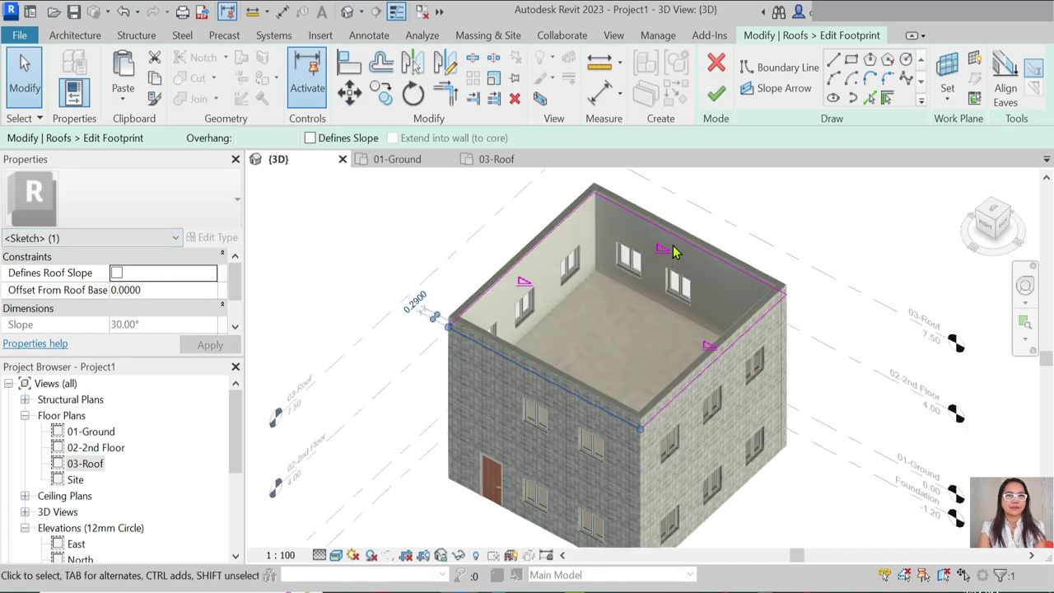
click(715, 93)
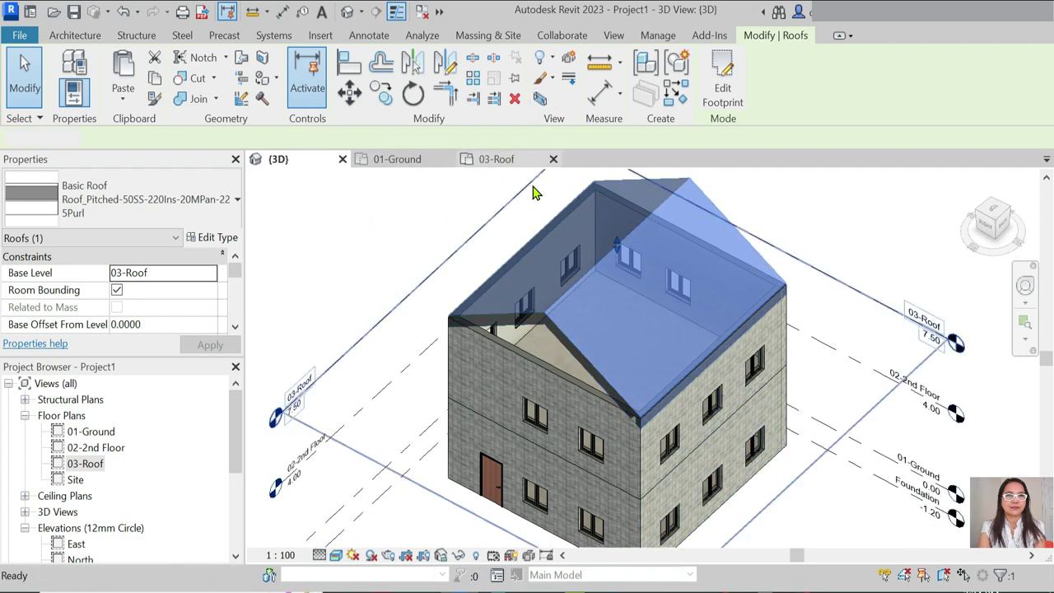
key(ctrl+Tab)
Step: Offset the top, left, right and bottom footprint lines 1.2 outward and finish the roof
click(722, 82)
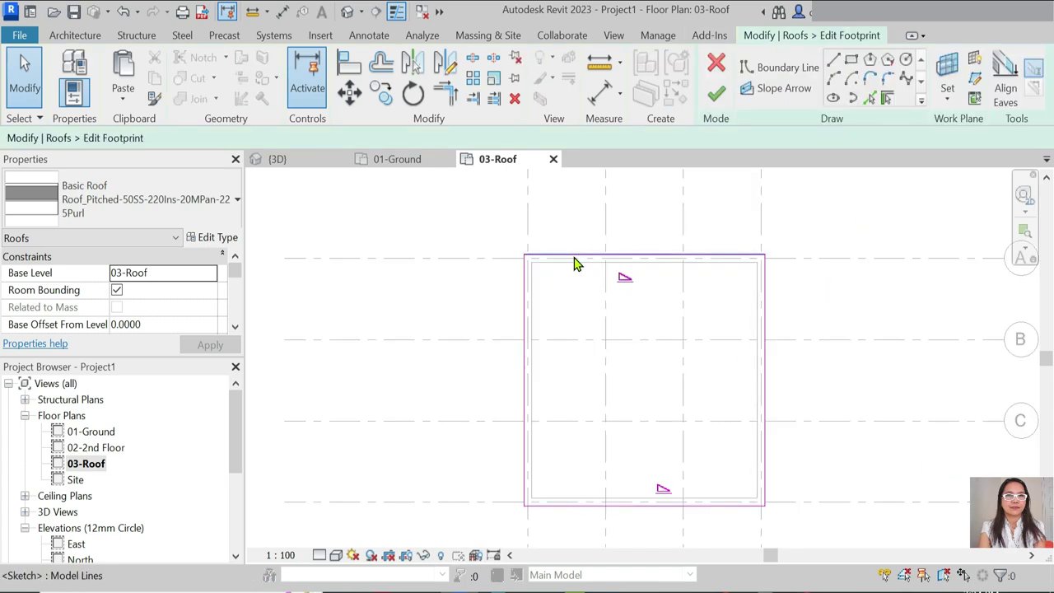
click(575, 258)
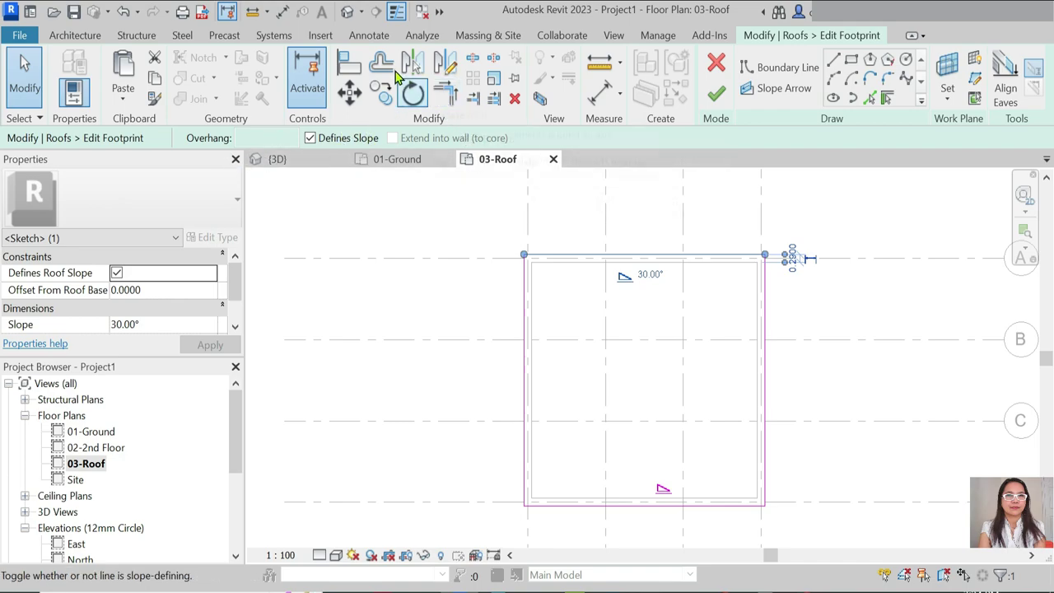
click(381, 64)
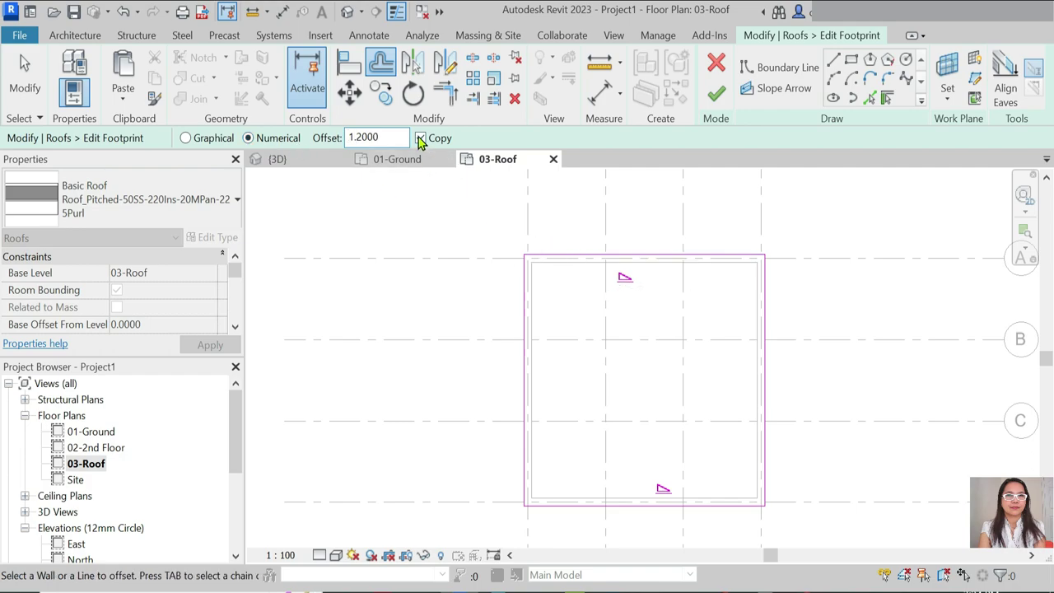
click(556, 257)
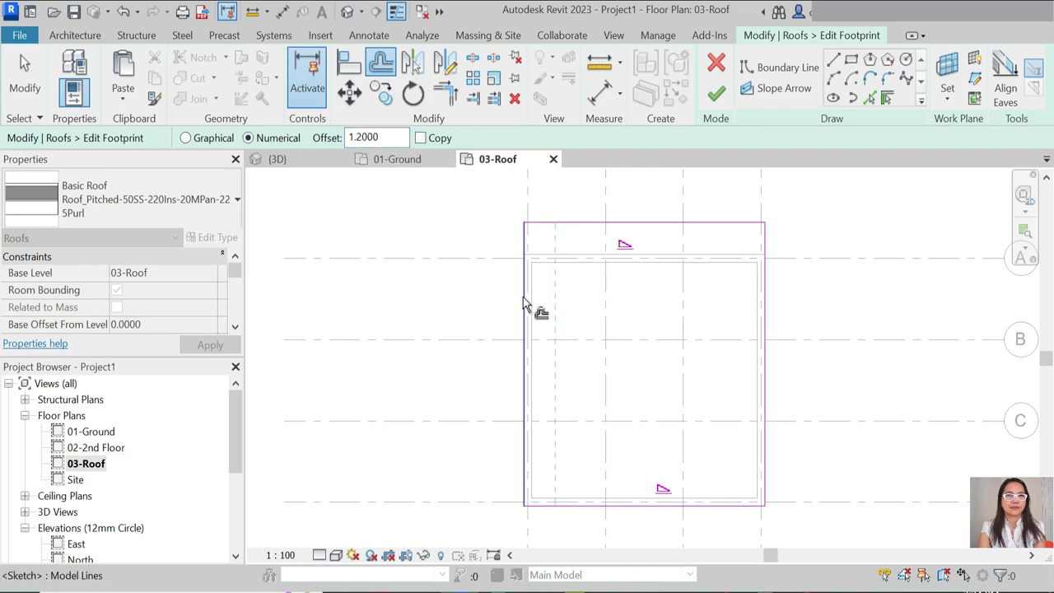
click(522, 305)
click(745, 362)
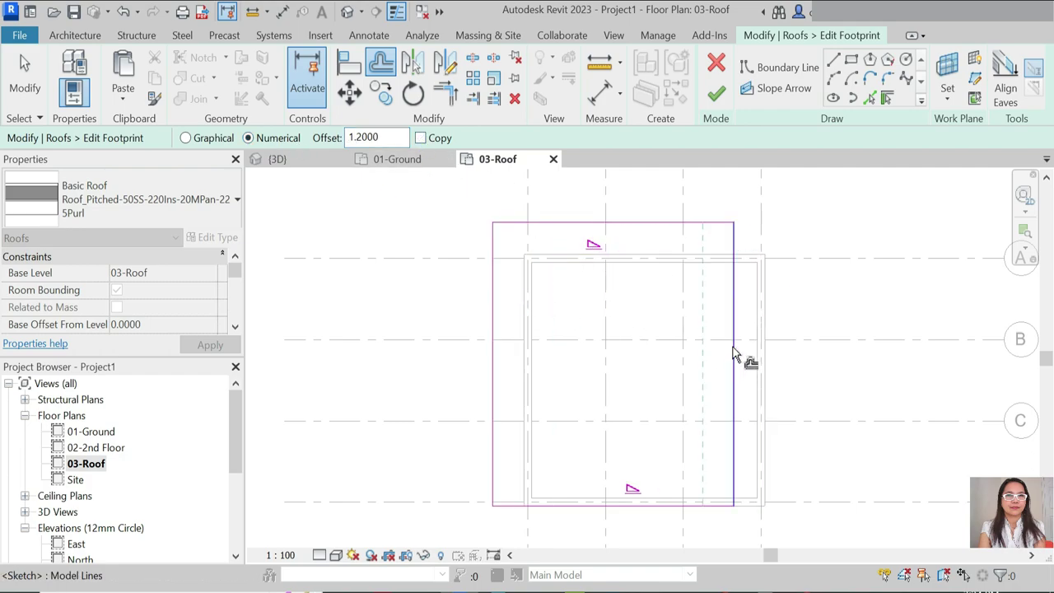
click(718, 364)
click(725, 289)
click(736, 294)
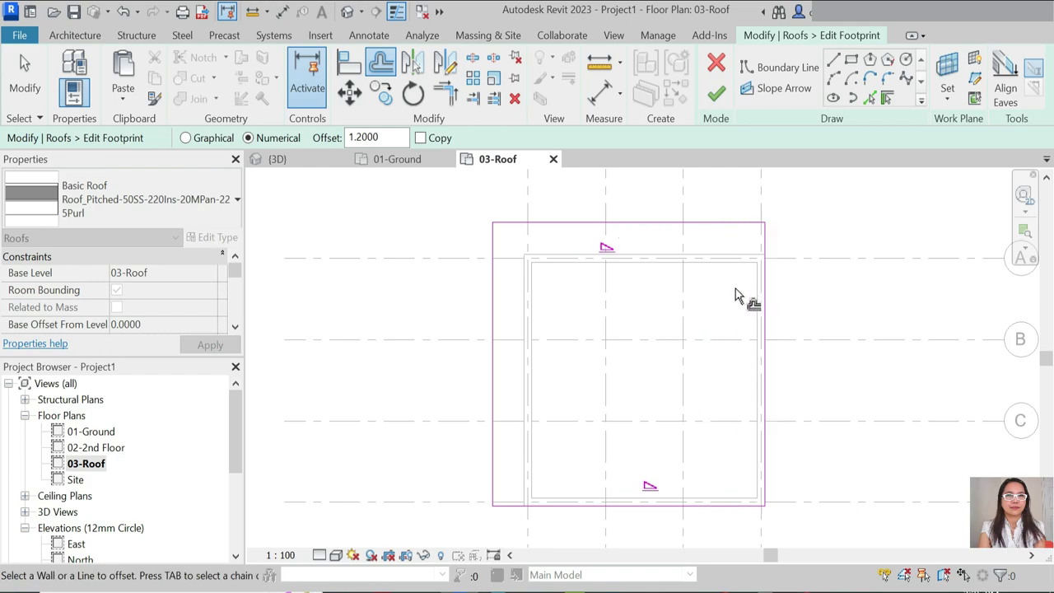
click(806, 281)
click(675, 520)
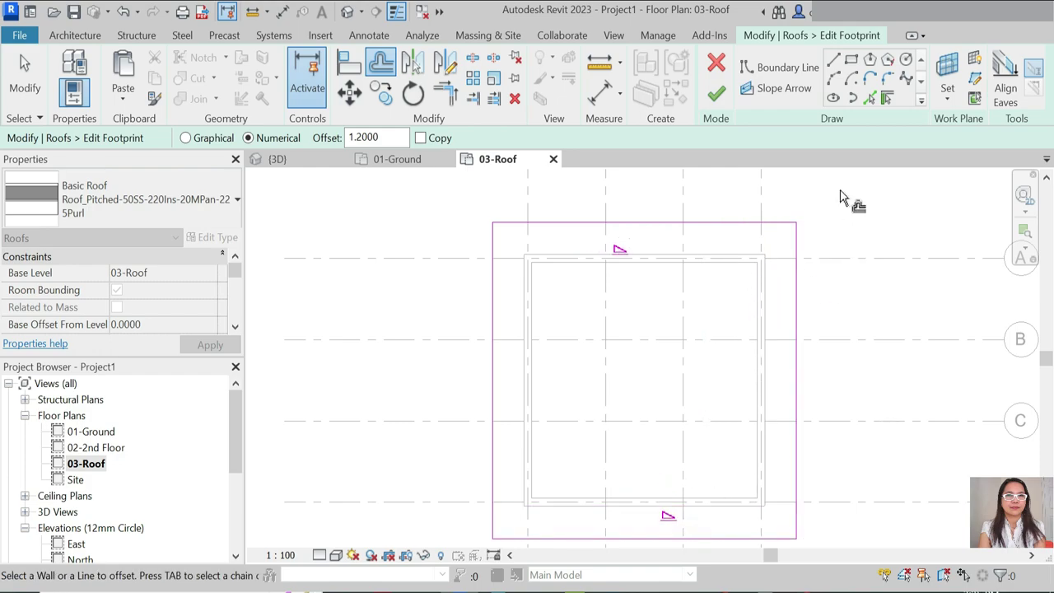
click(713, 97)
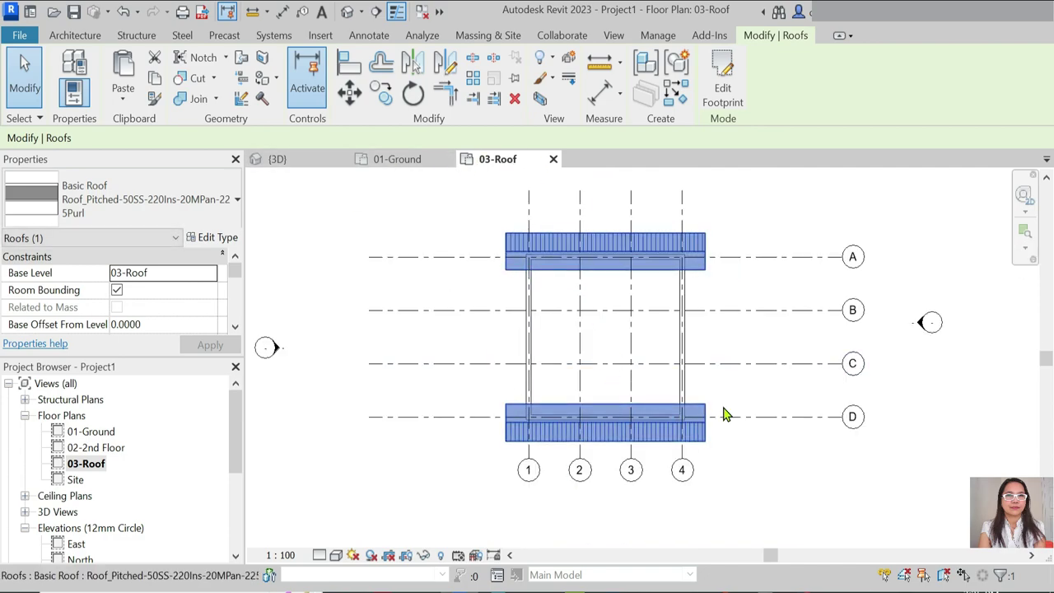
Step: Set the 03-Roof plan's view range Top and View Depth to Unlimited
key(Escape)
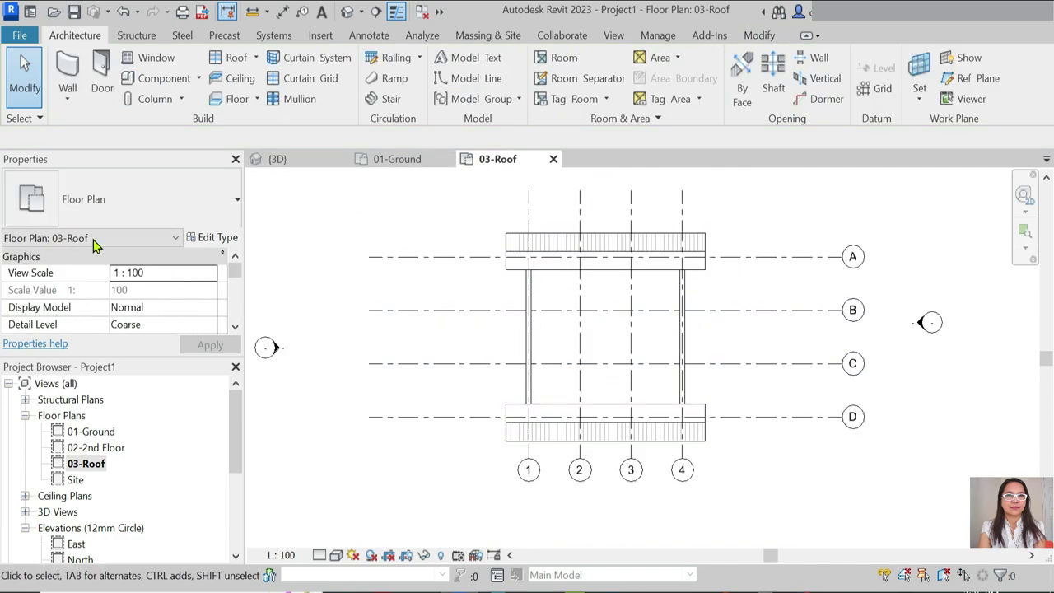
scroll(164, 301, down, 5)
scroll(184, 301, down, 5)
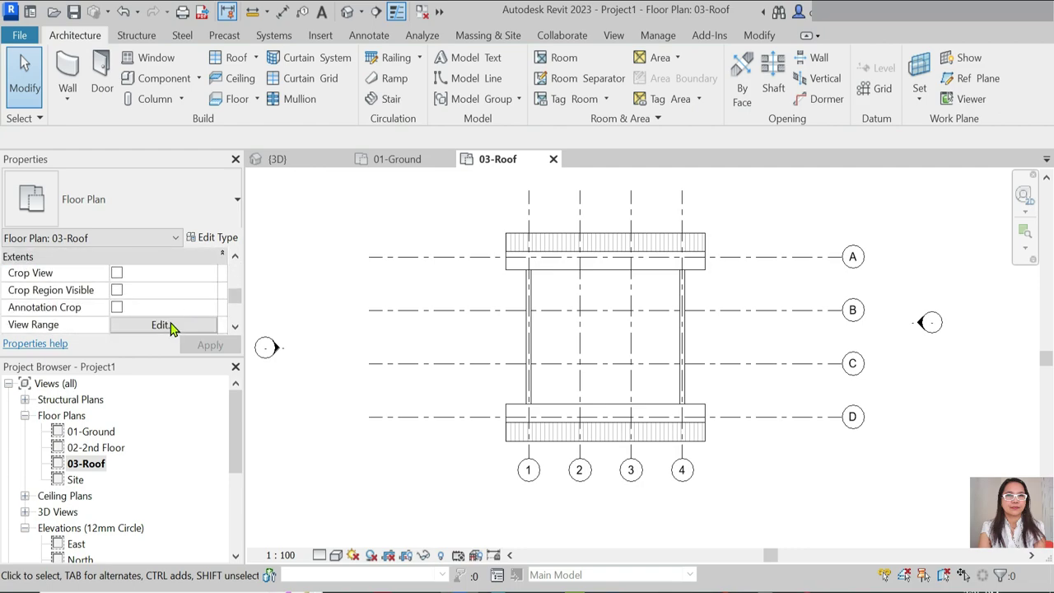
scroll(174, 301, down, 1)
click(163, 274)
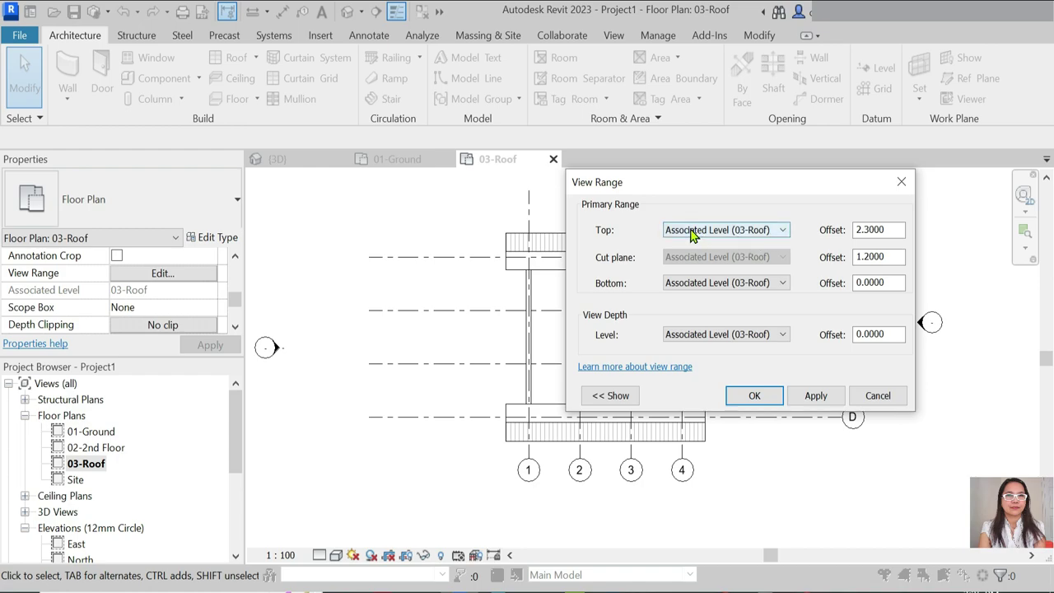
click(770, 239)
click(761, 268)
click(754, 395)
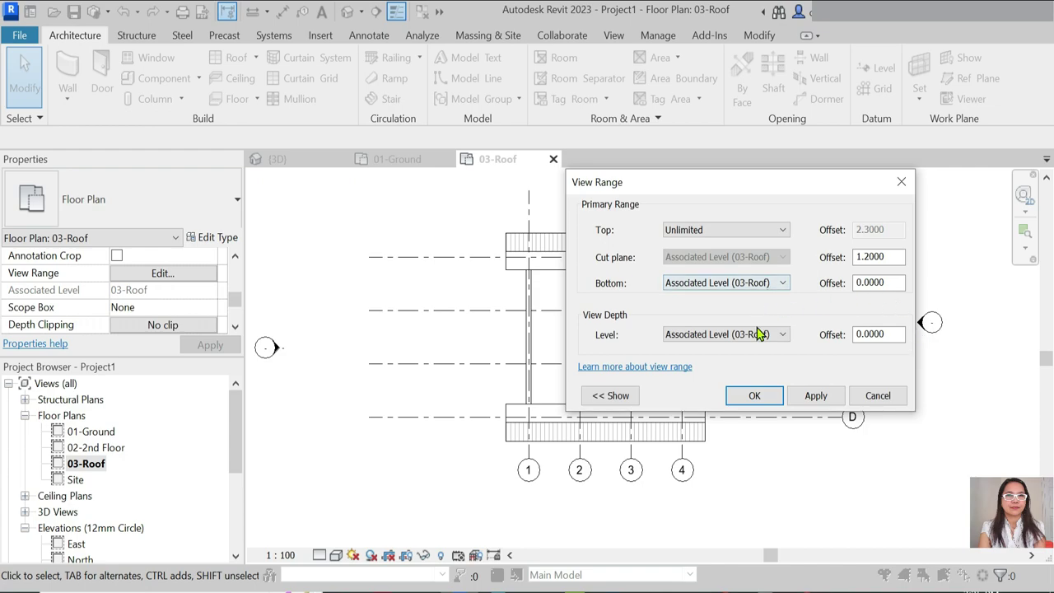
click(757, 336)
click(725, 382)
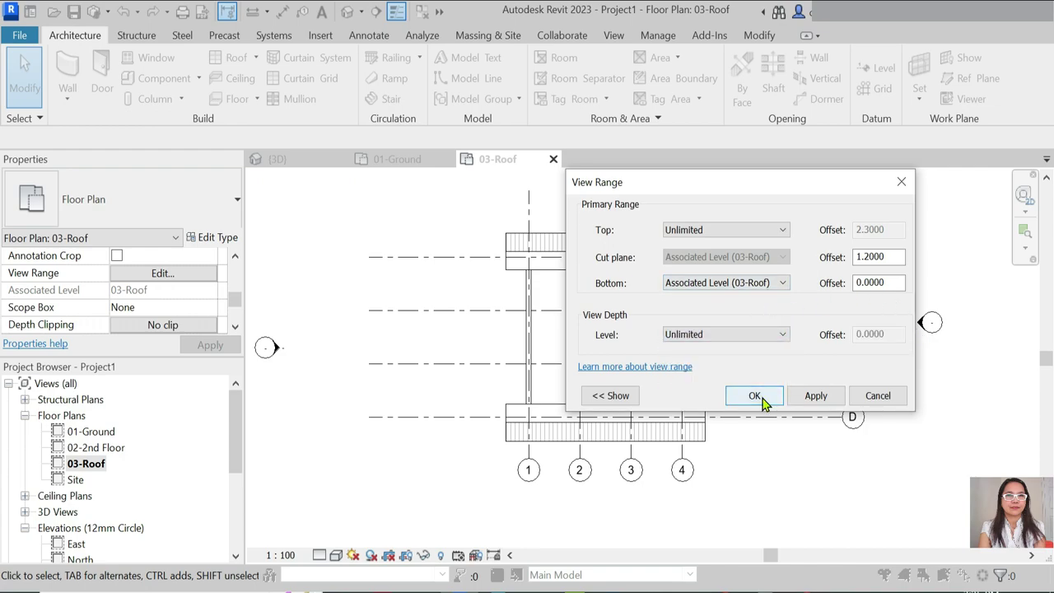
click(755, 397)
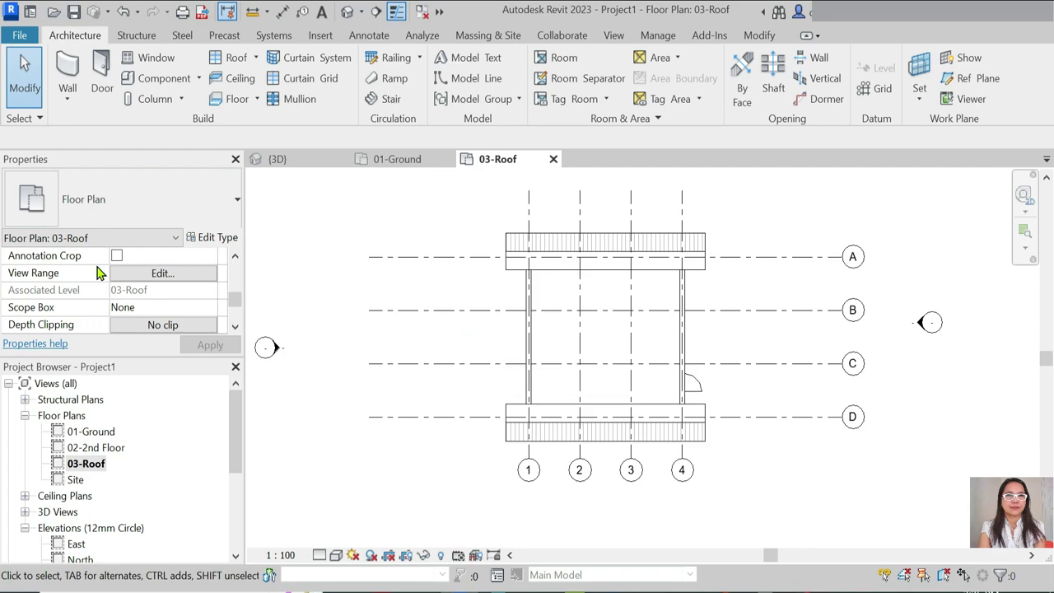
Step: Set the view range Bottom to Unlimited and raise the cut plane offset to 9
click(171, 277)
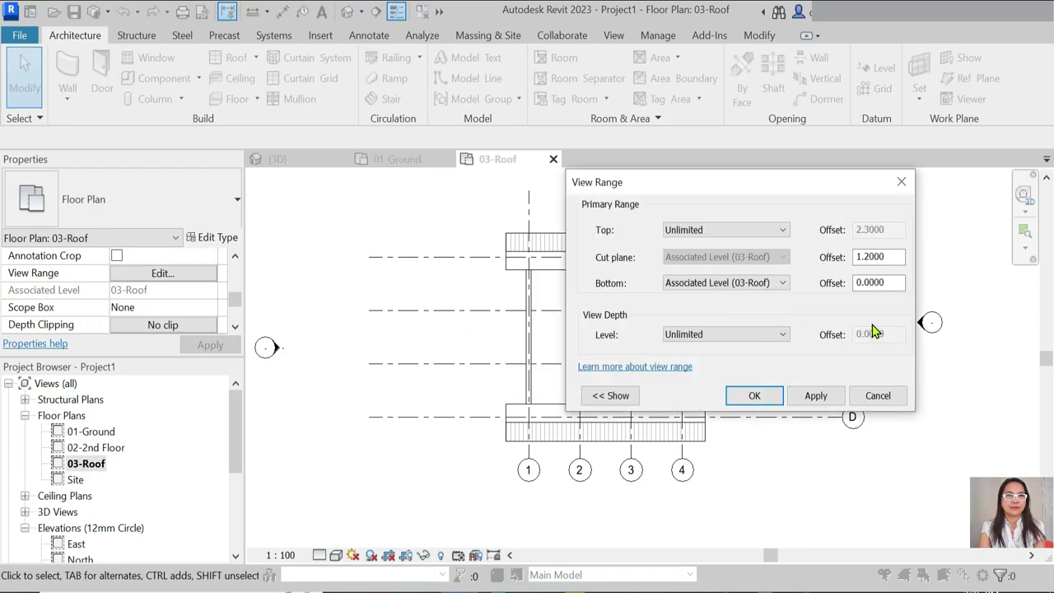
click(782, 284)
click(732, 339)
click(756, 396)
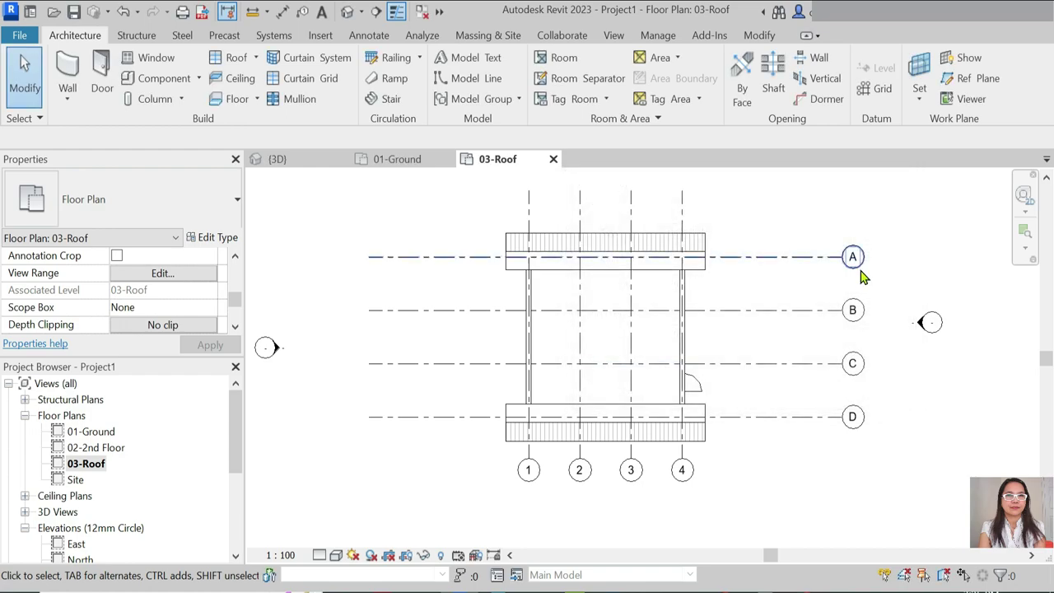
click(172, 276)
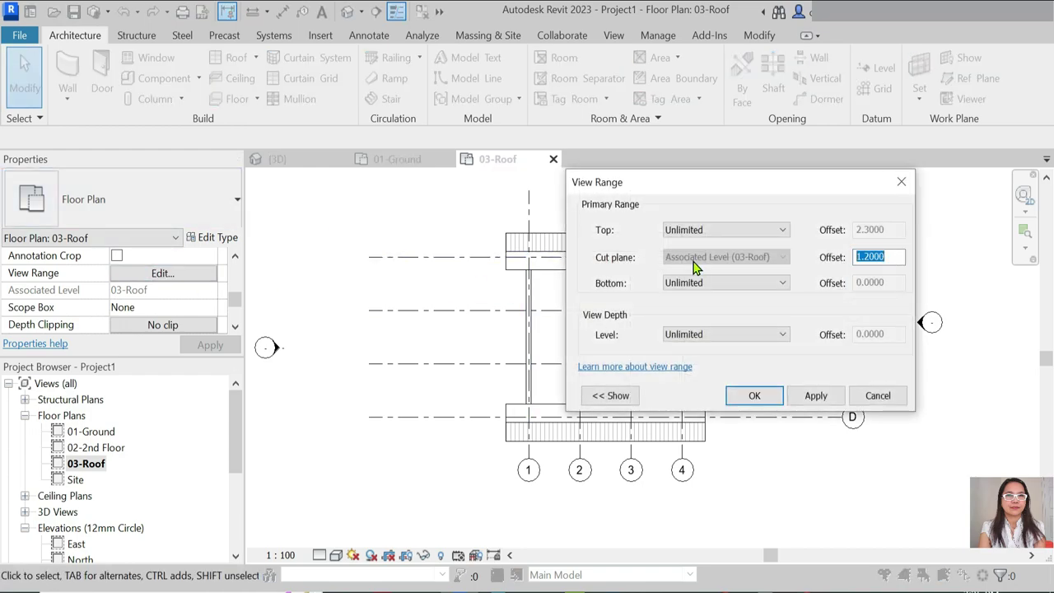
text(5)
key(BackSpace)
text(9)
click(754, 396)
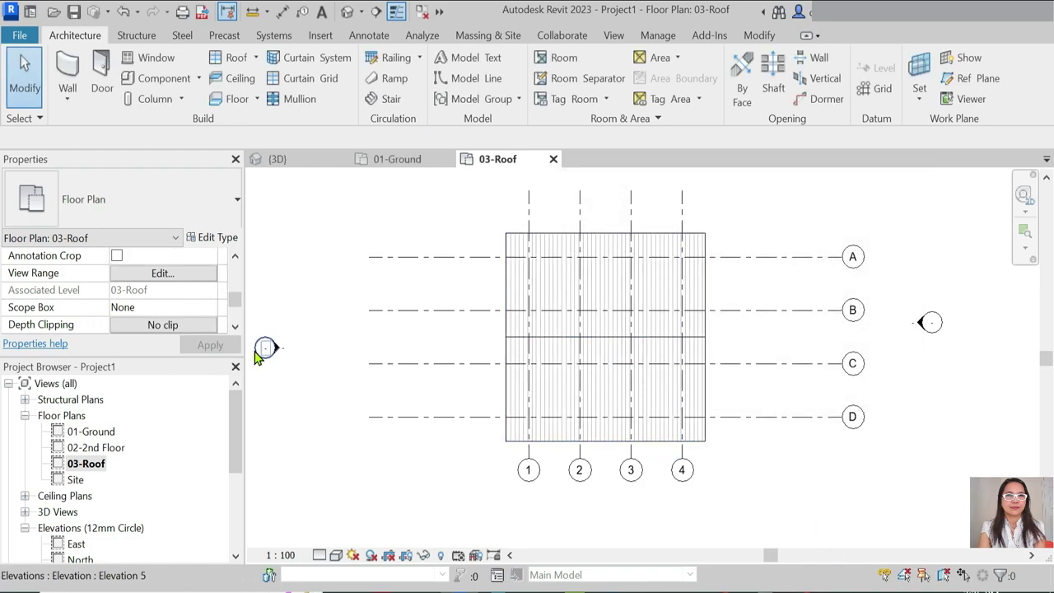
Step: Open the East elevation without saving, then compare the roof against the 03-Roof plan
scroll(105, 493, down, 2)
double_click(77, 512)
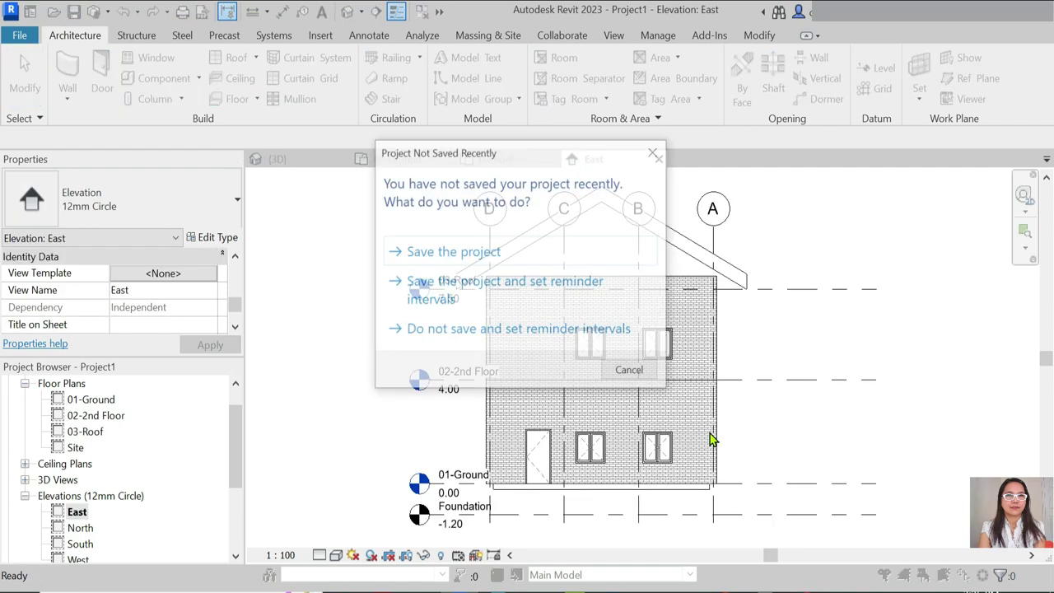
click(636, 371)
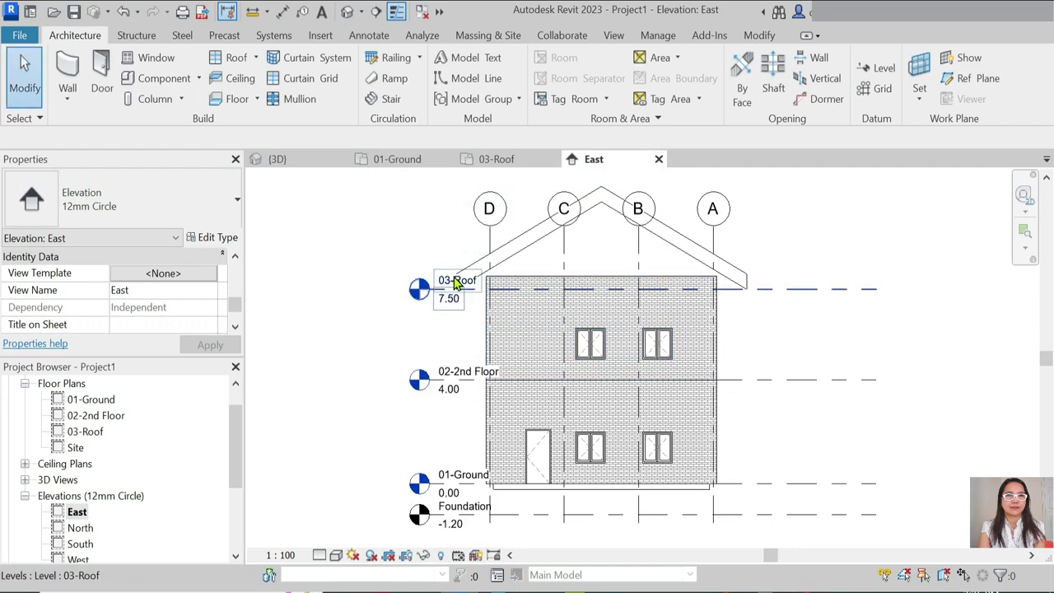
scroll(559, 247, down, 1)
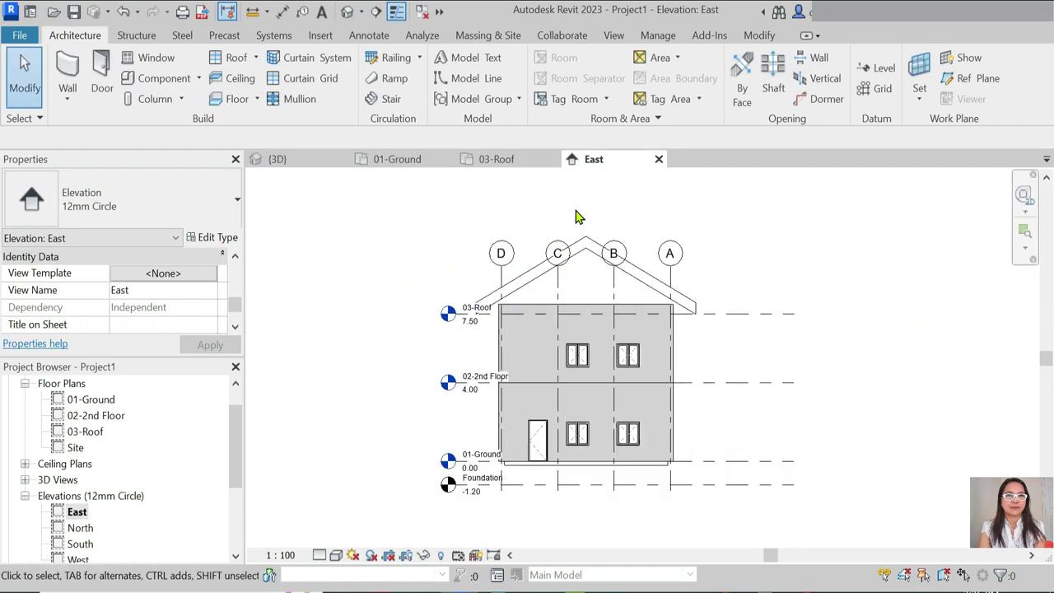
scroll(593, 252, up, 1)
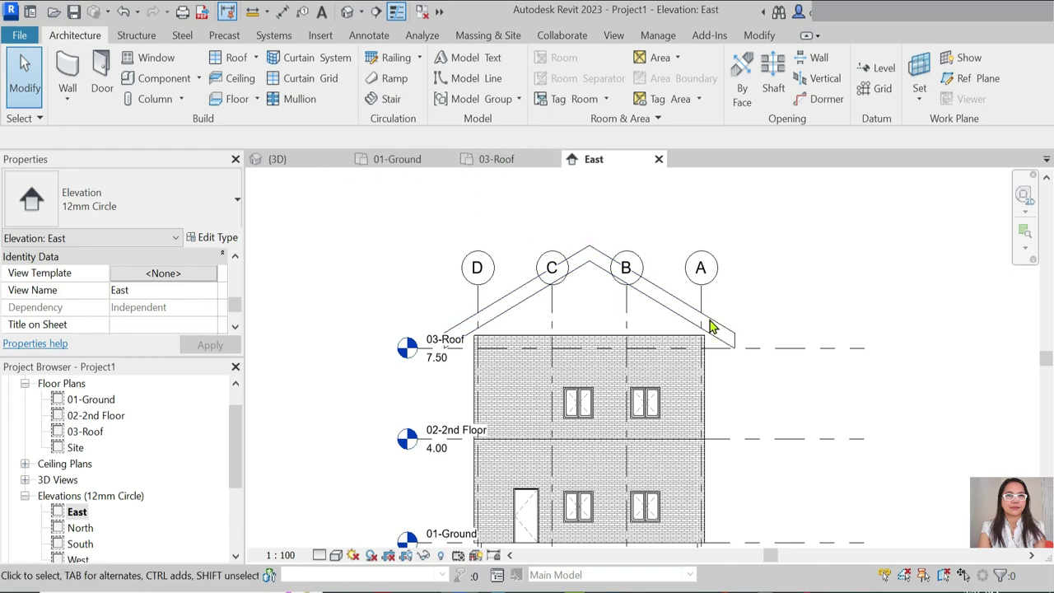
click(501, 161)
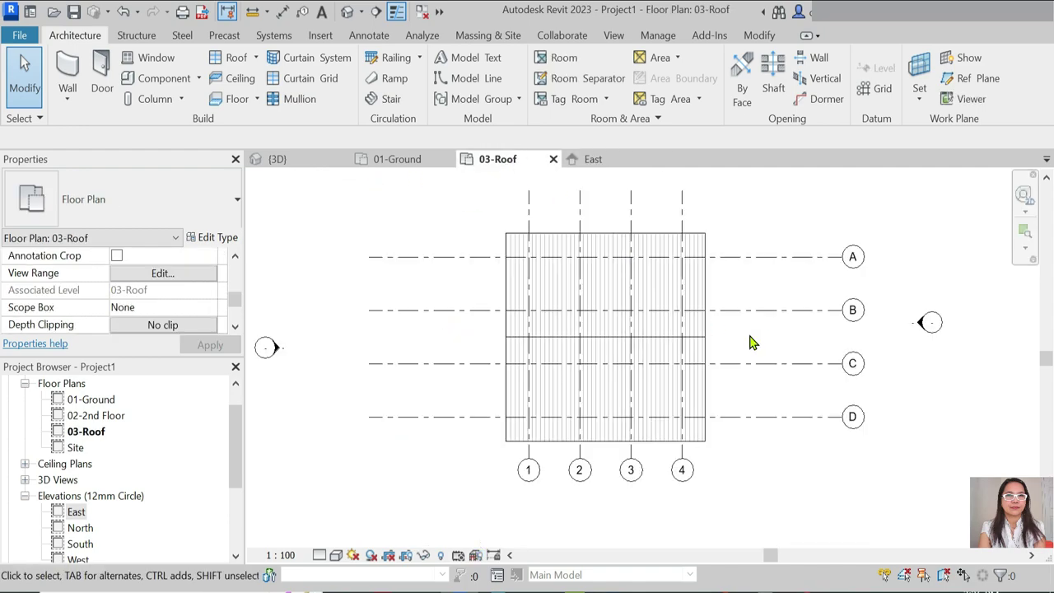
click(593, 159)
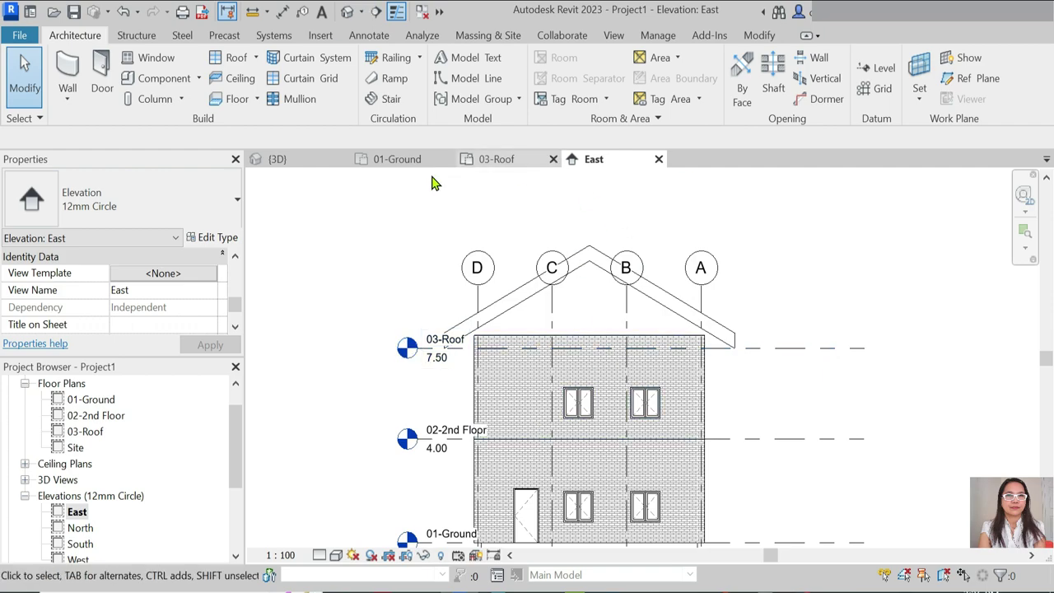
scroll(511, 350, up, 2)
scroll(429, 355, up, 1)
scroll(535, 338, down, 2)
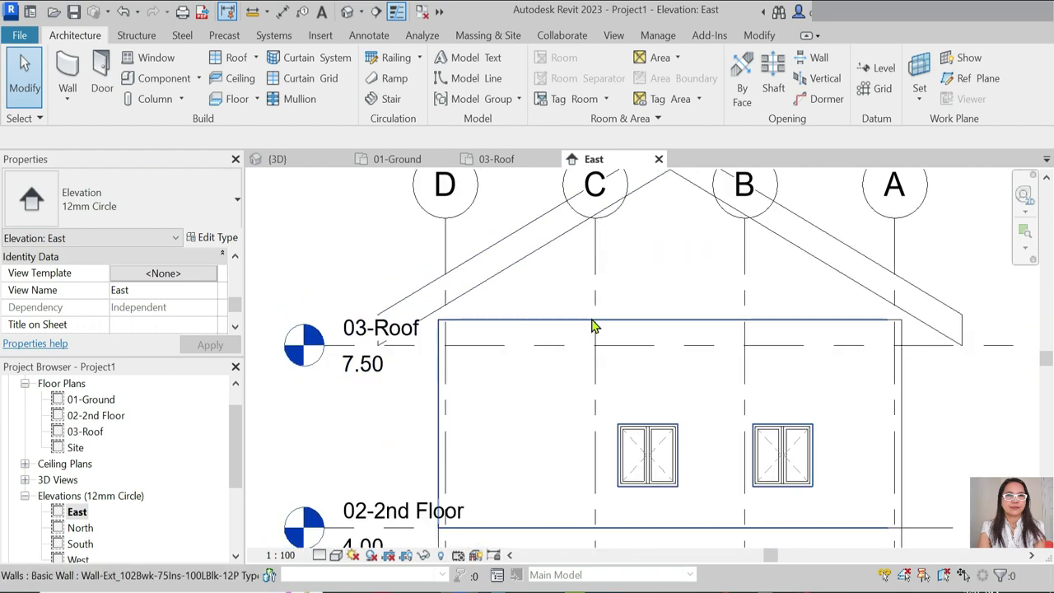
scroll(595, 322, down, 2)
scroll(617, 371, up, 1)
scroll(576, 296, up, 1)
scroll(757, 294, down, 1)
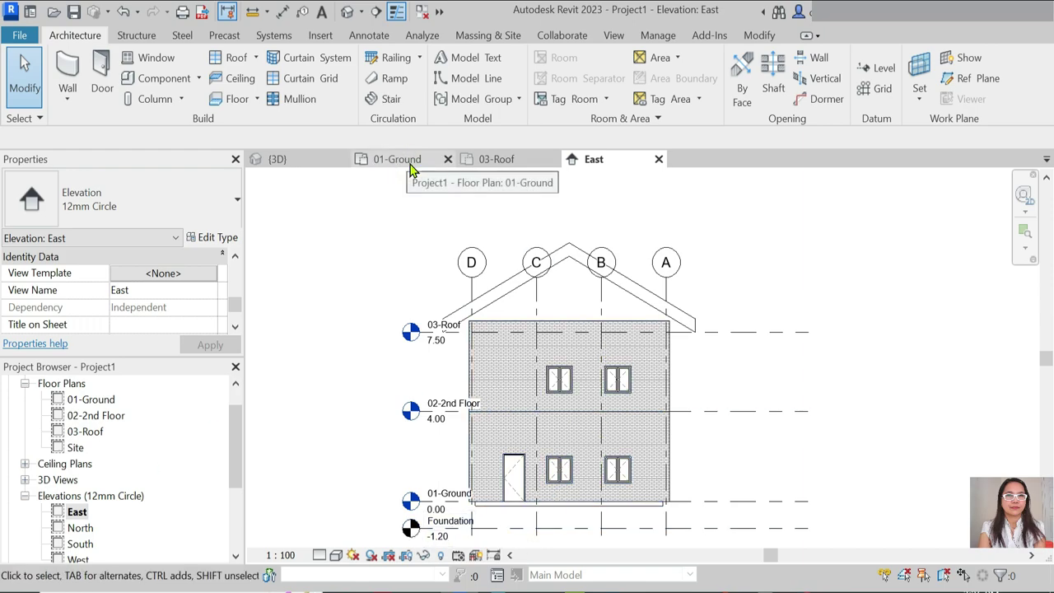
Step: Switch to the {3D} view and zoom to show the whole house with its gable roof
click(484, 161)
click(279, 161)
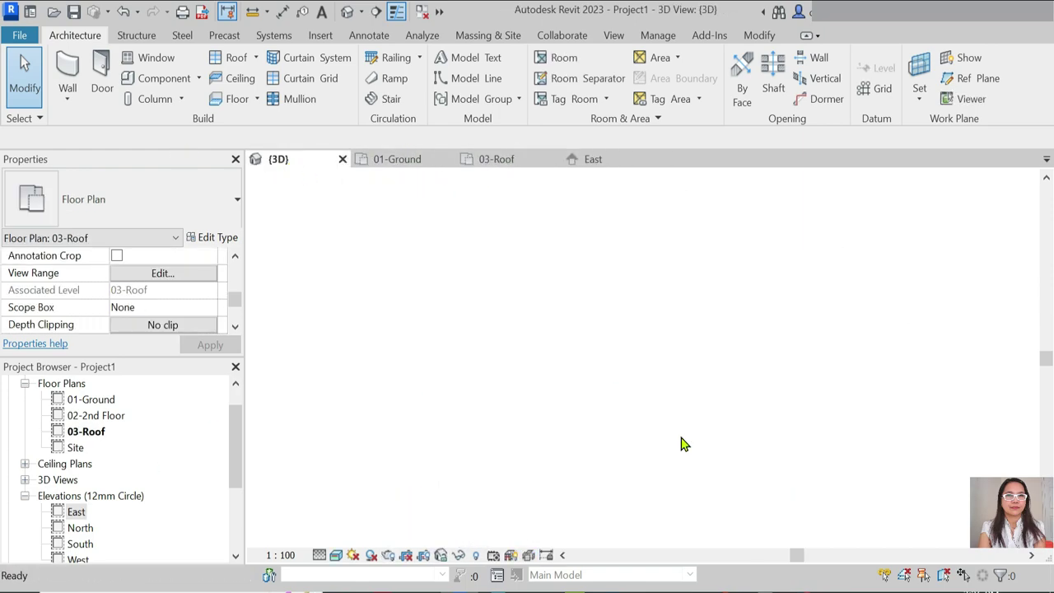
scroll(647, 231, down, 2)
scroll(529, 377, up, 3)
scroll(494, 395, up, 1)
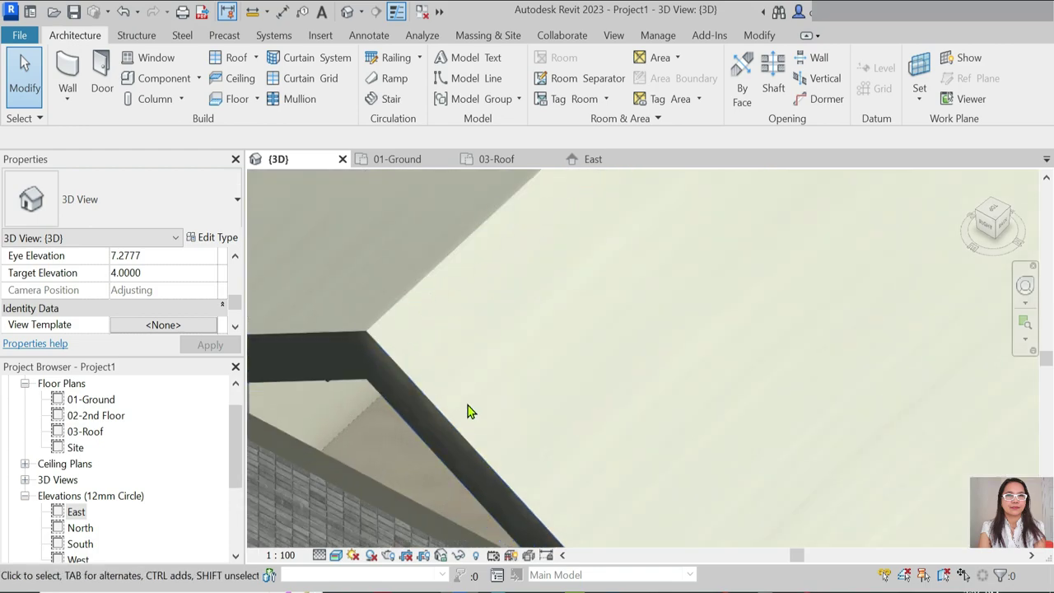
scroll(507, 319, down, 3)
Step: Open the Material Browser for the roofing layer in the roof type's structure
click(520, 354)
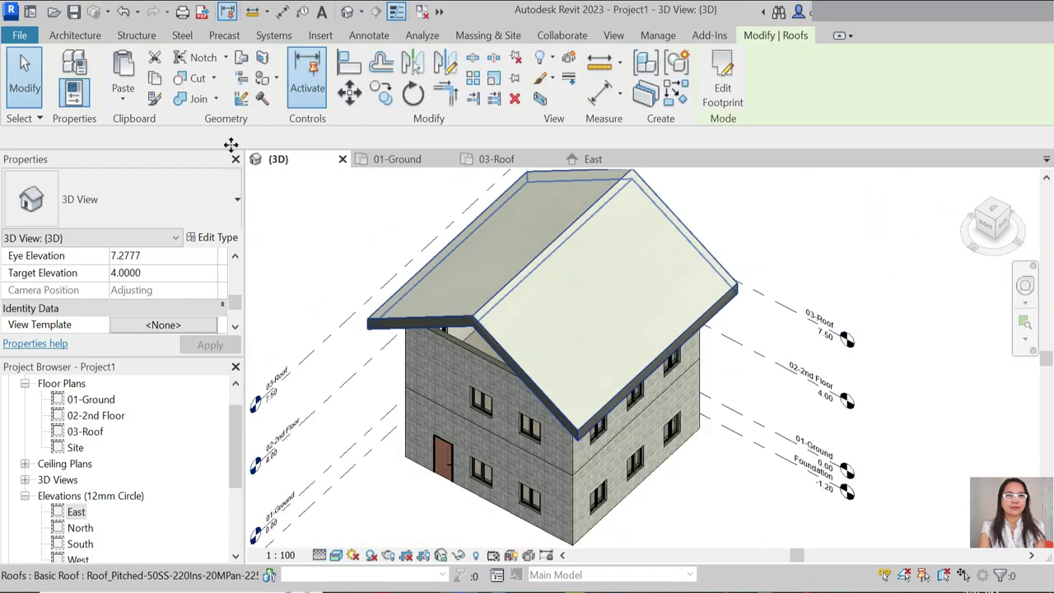
click(213, 240)
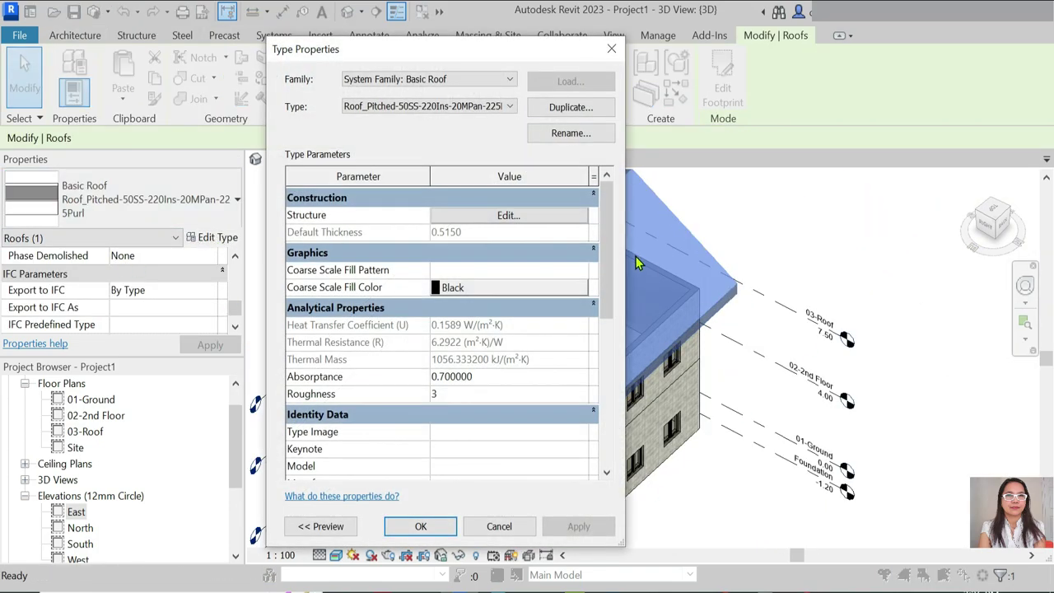
click(540, 222)
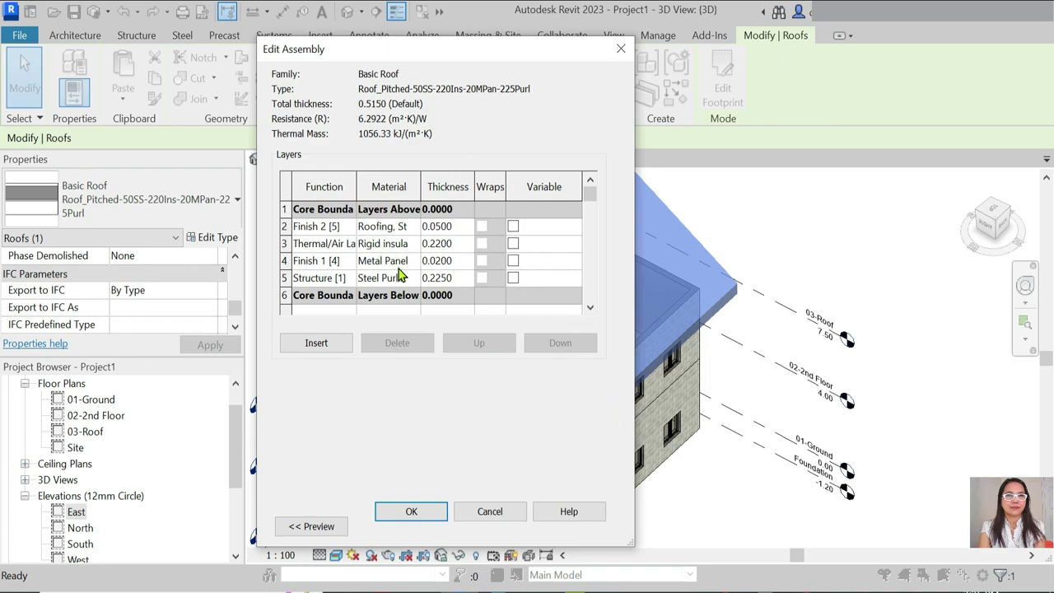
click(414, 226)
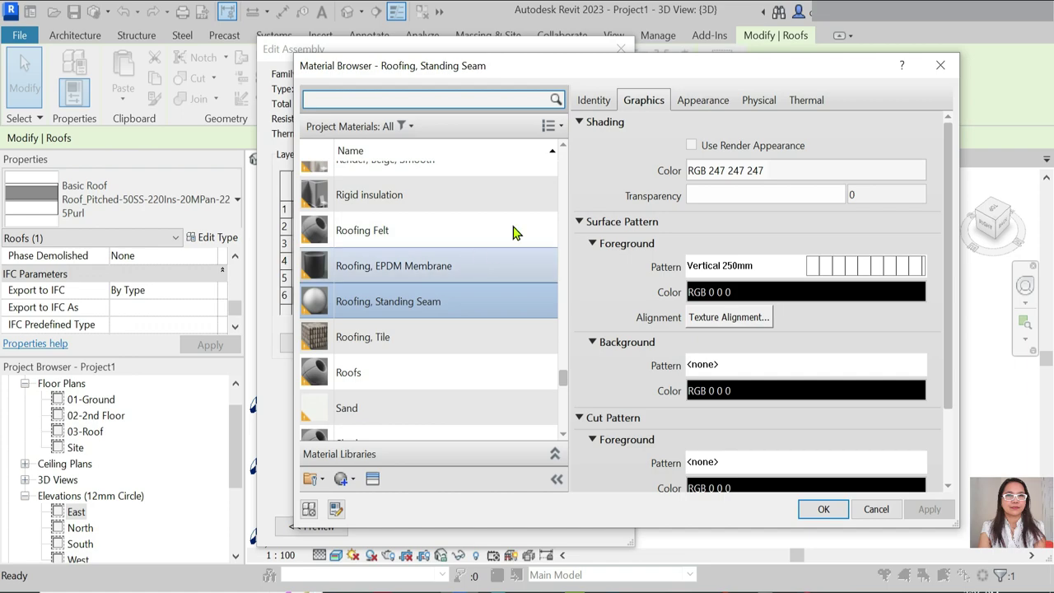
Step: Review the Roofing, Standing Seam appearance's Satin aluminium metal settings and preview options
click(702, 102)
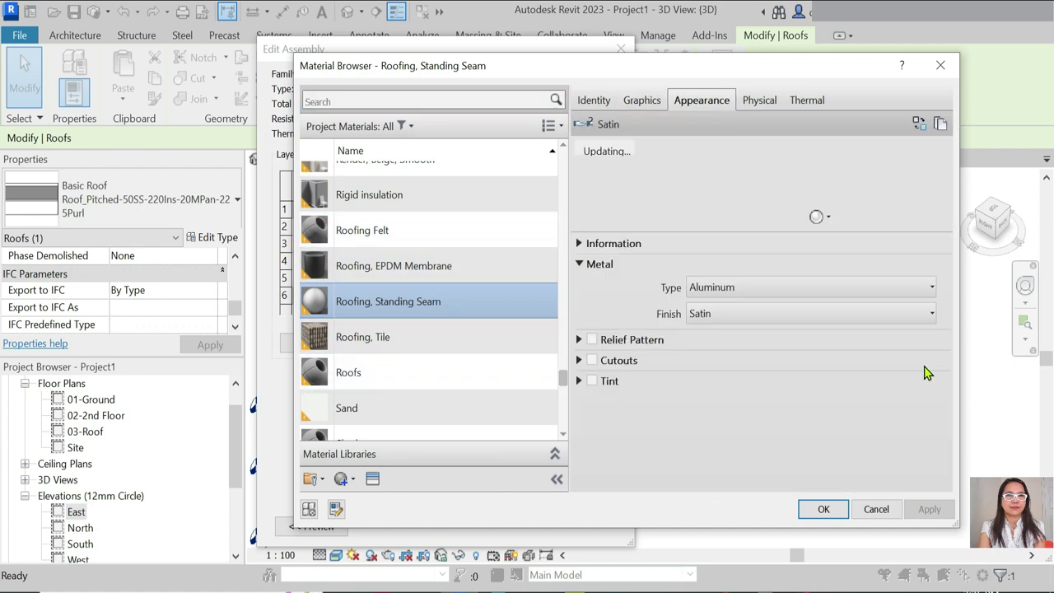
click(861, 321)
click(868, 290)
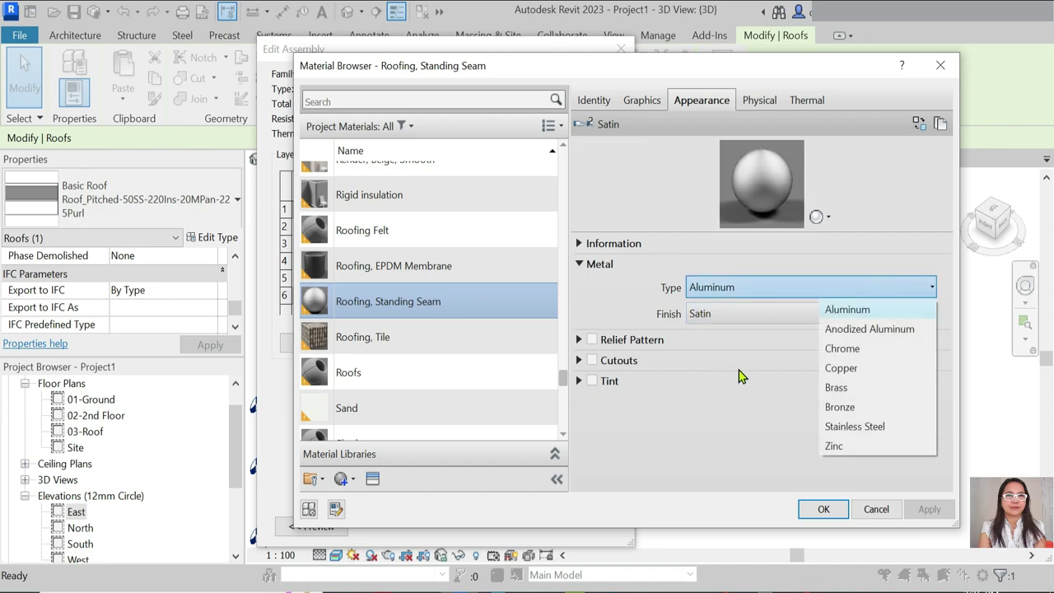
click(578, 244)
click(828, 217)
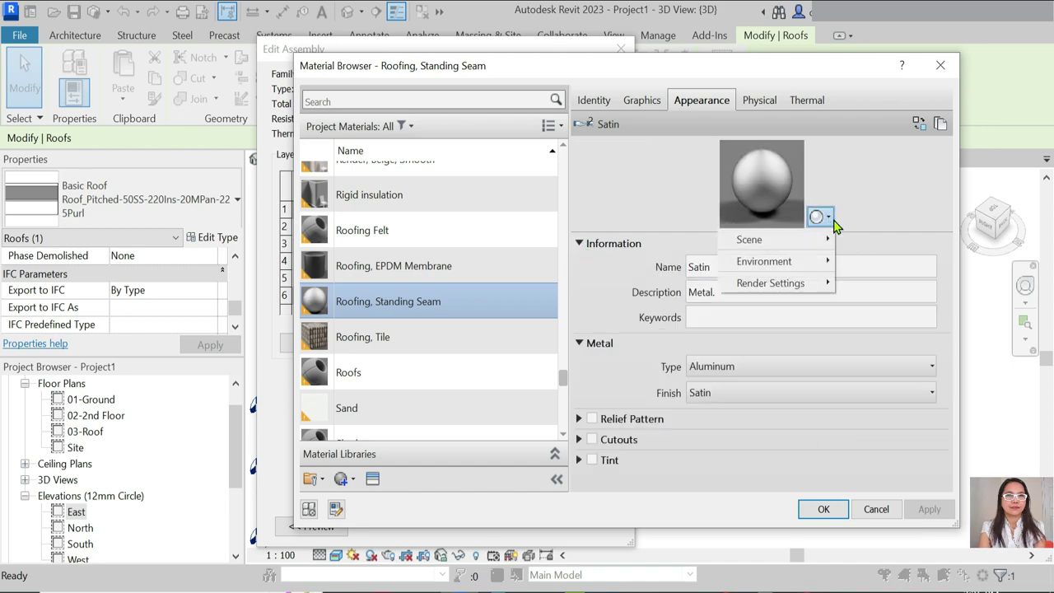
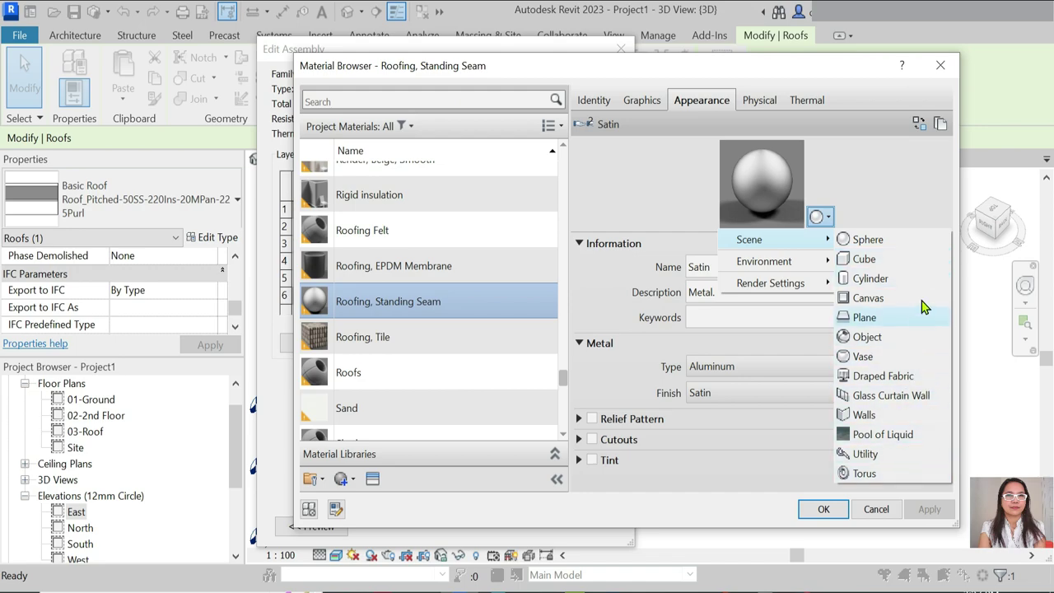
Step: Make the Metal Panel material shade with its render appearance
click(761, 469)
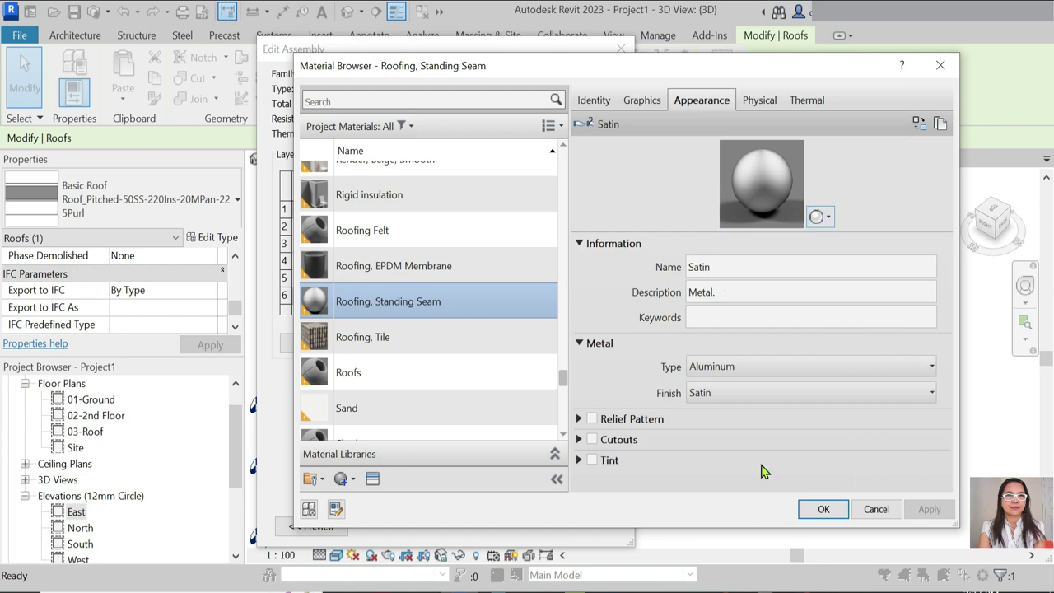
click(877, 509)
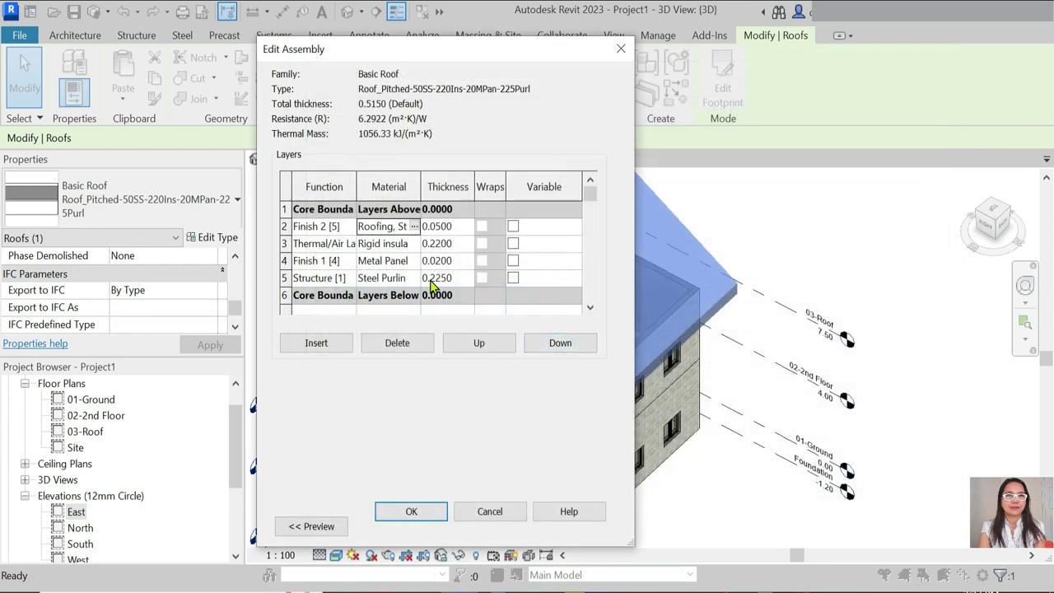
scroll(420, 281, down, 1)
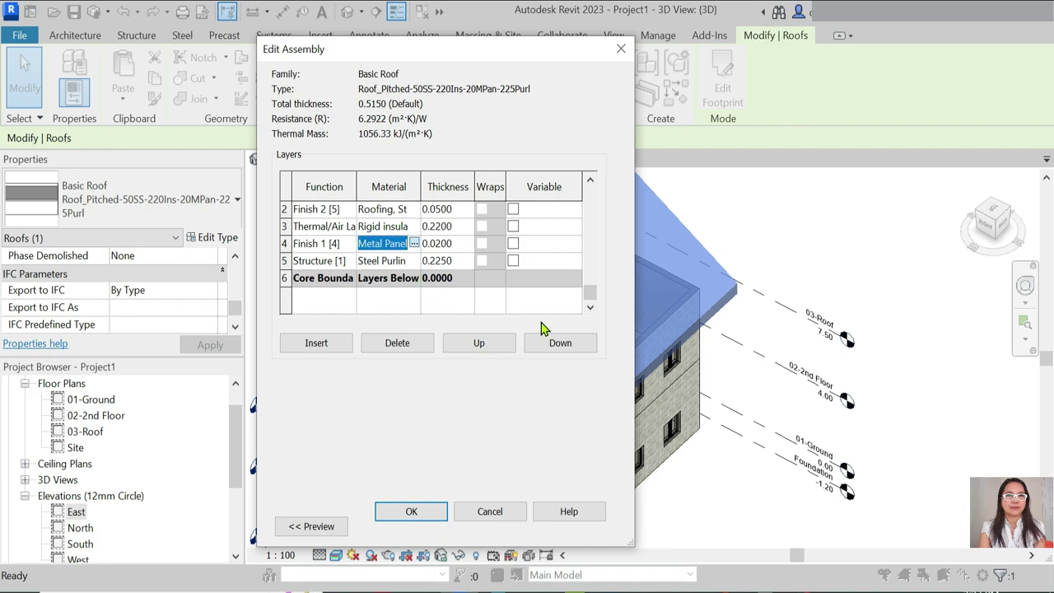
click(414, 243)
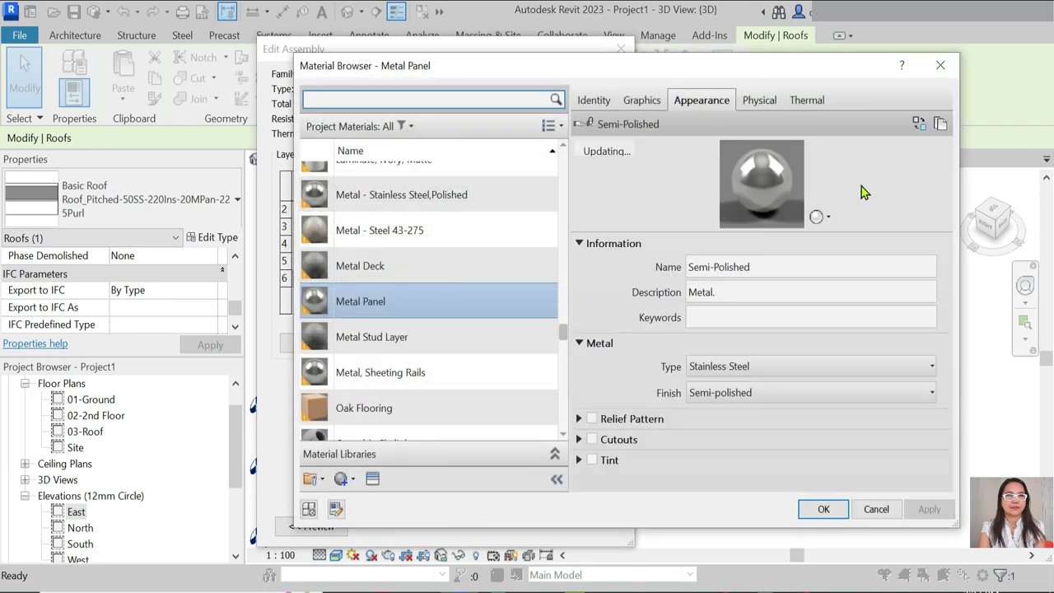
click(638, 103)
click(691, 146)
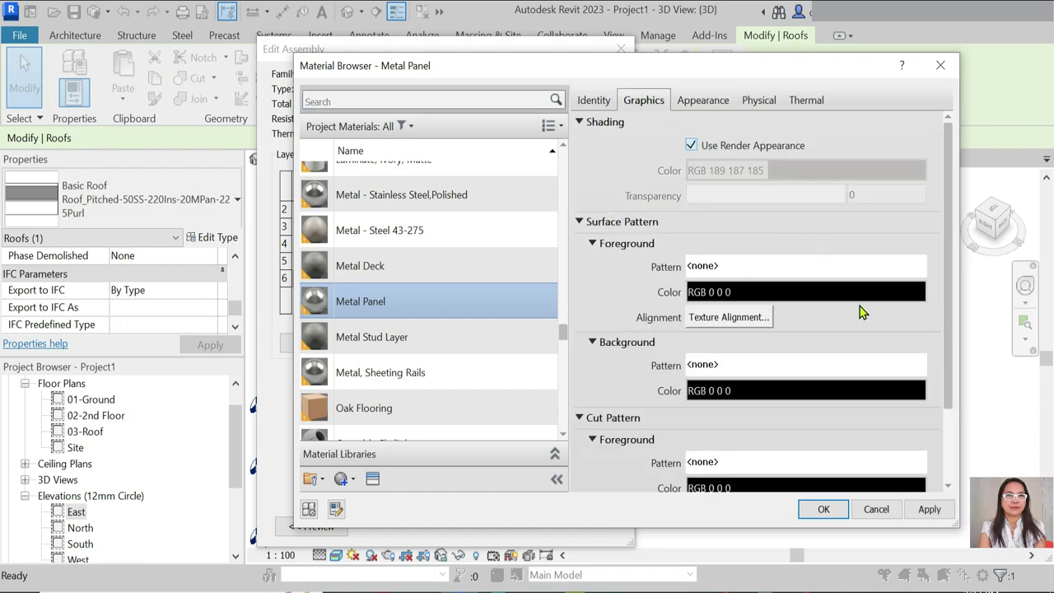
click(694, 100)
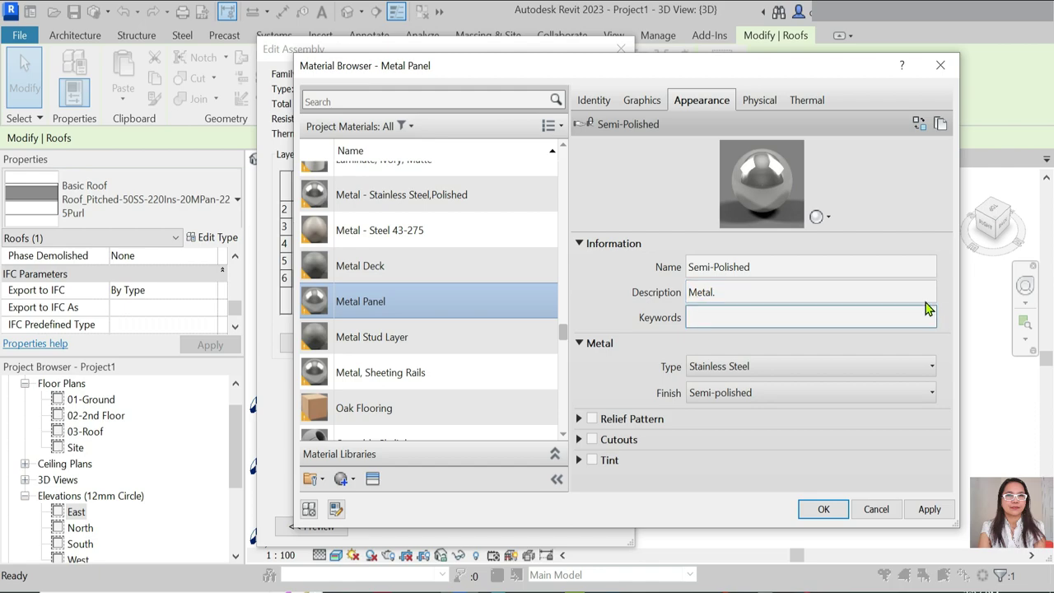
click(820, 508)
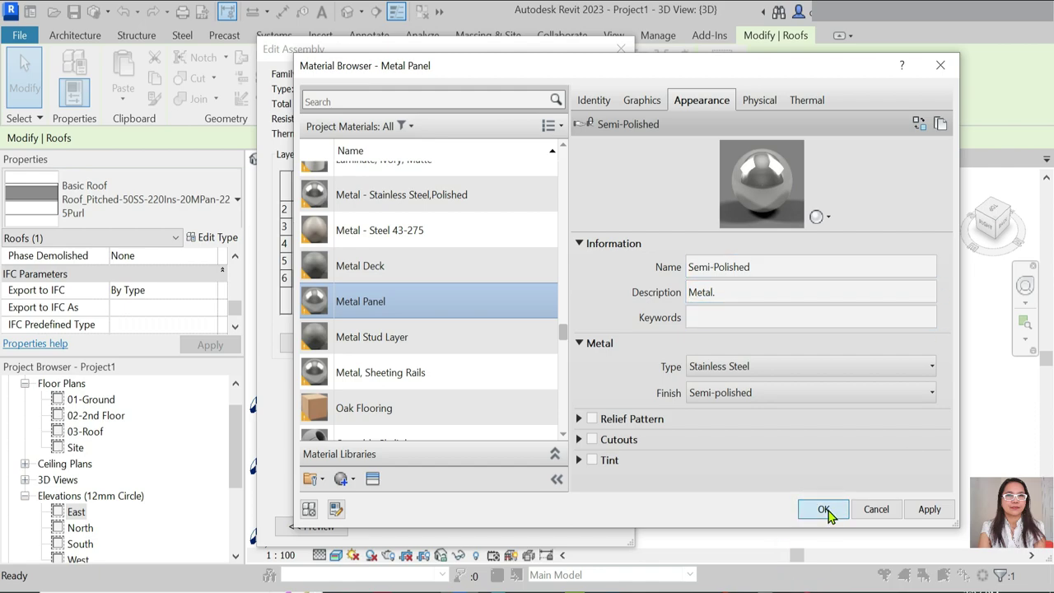
Step: Make the Roofing, Standing Seam material shade with its render appearance
click(400, 212)
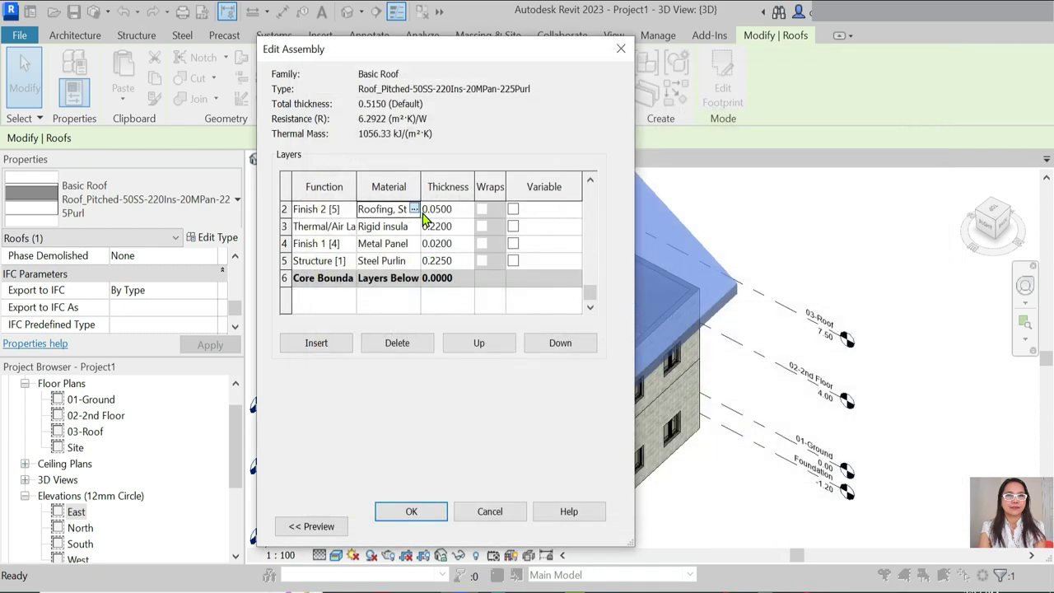
click(418, 209)
click(631, 100)
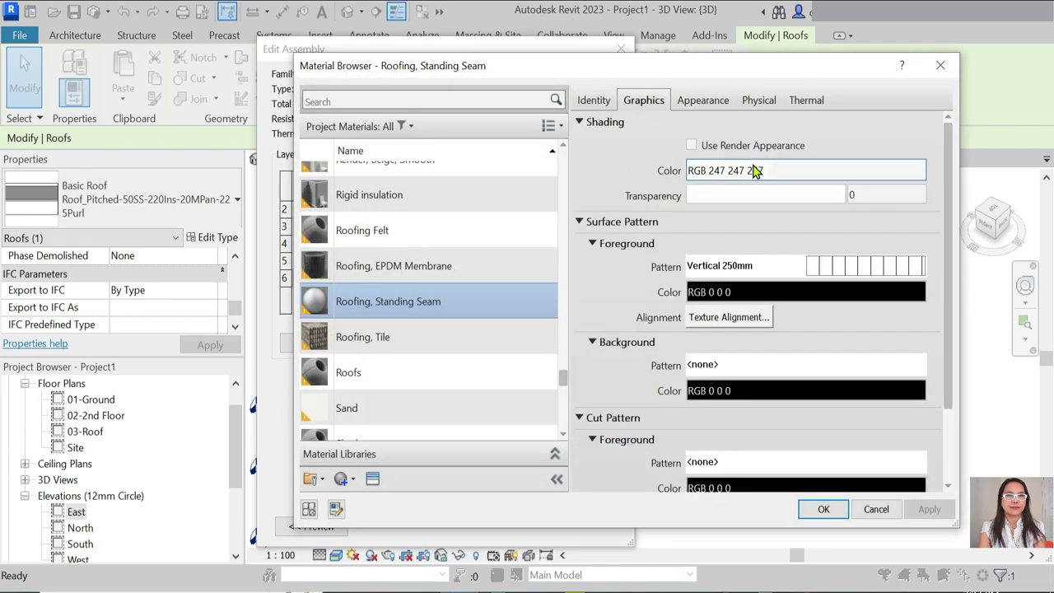
click(691, 145)
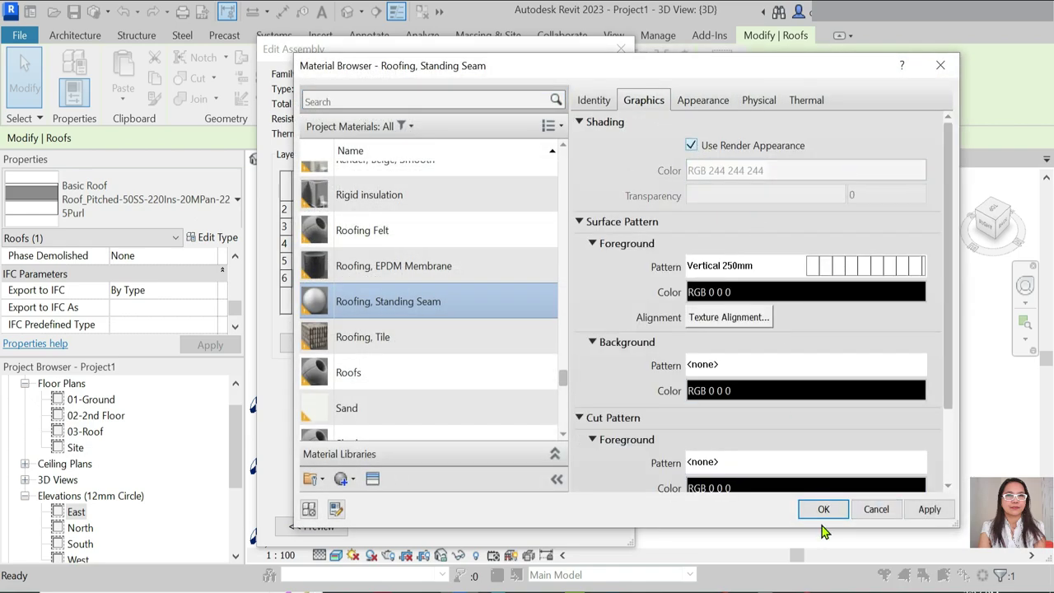
key(Return)
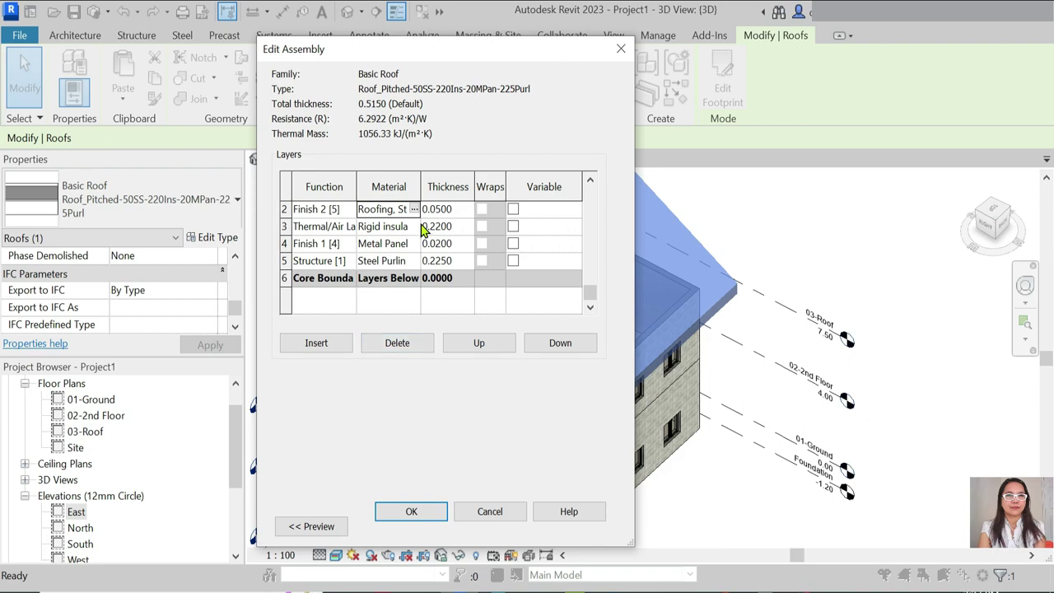
Step: Recheck the Metal Panel material's appearance properties and confirm it
click(403, 243)
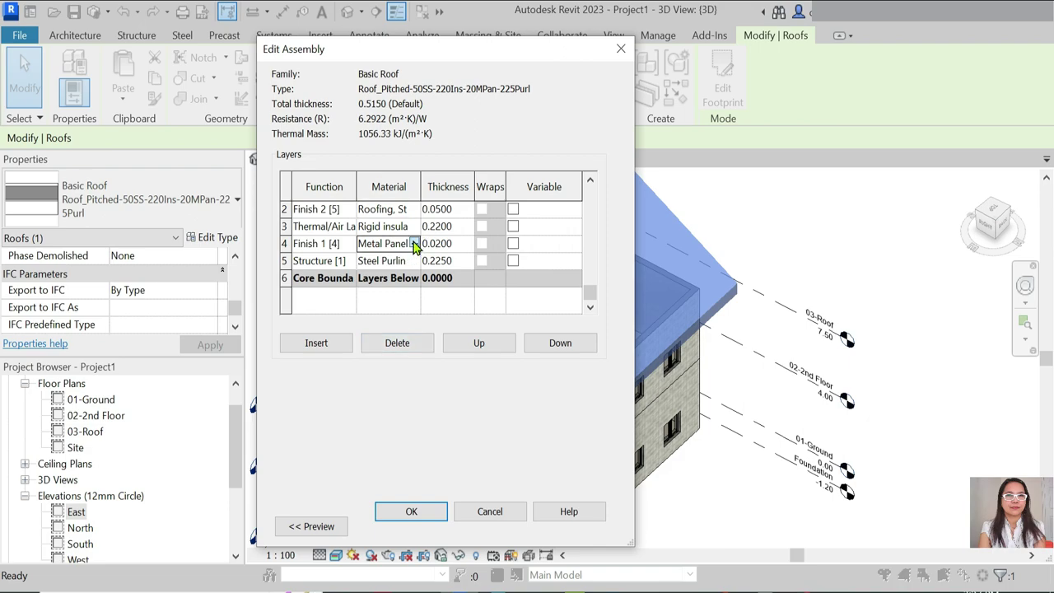
click(415, 244)
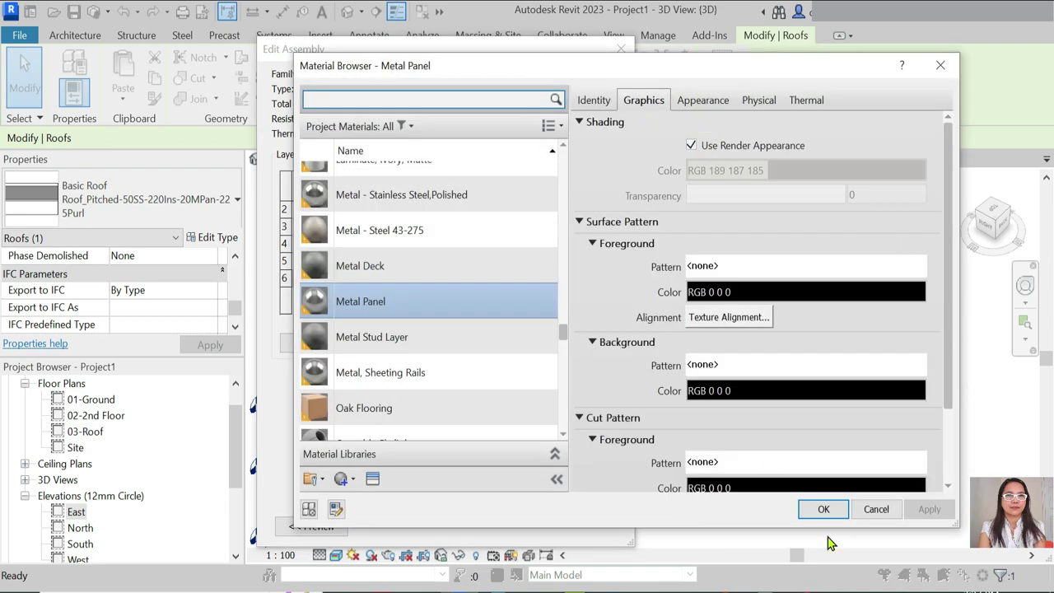
scroll(370, 348, down, 1)
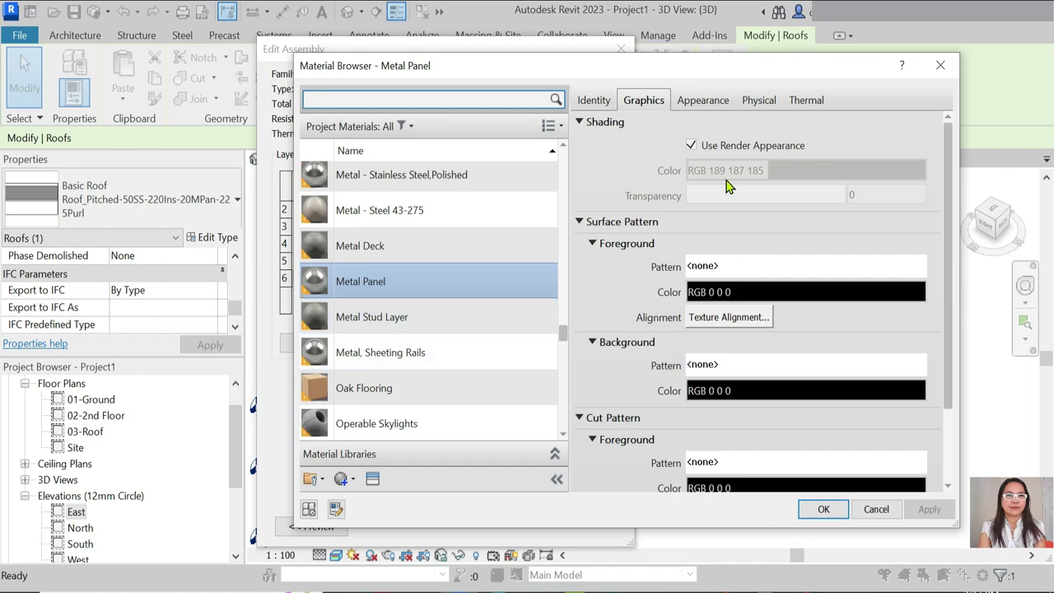
click(722, 107)
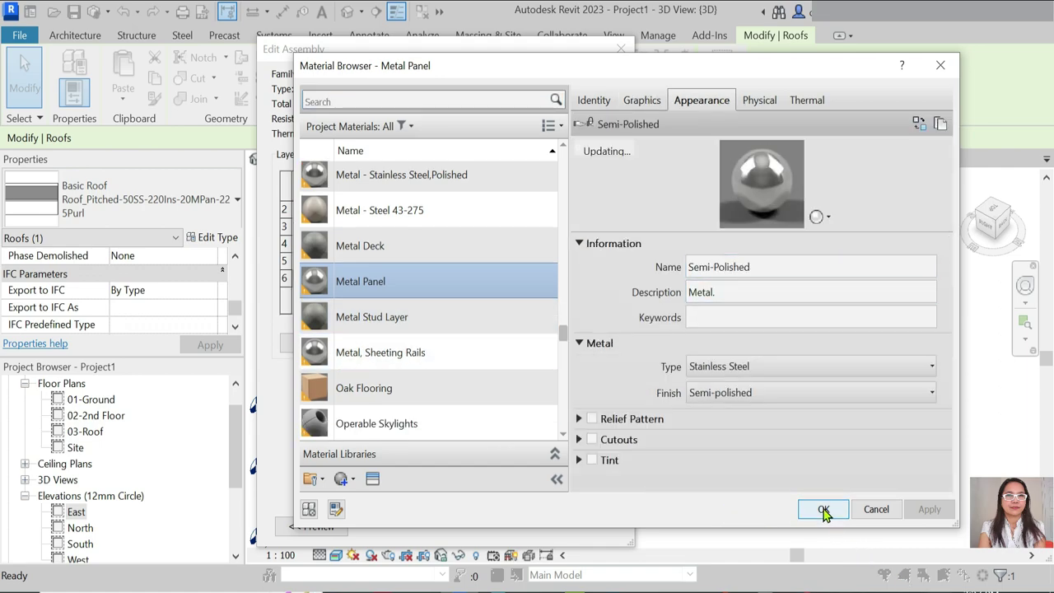
click(823, 508)
Step: Make the Steel Purlins material shade with its render appearance
click(402, 261)
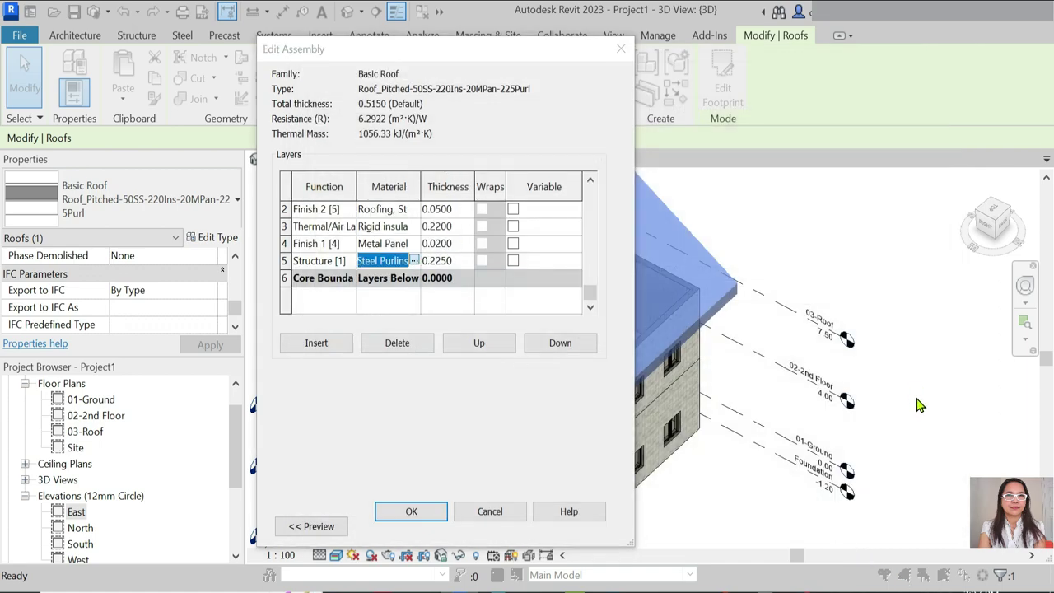
click(414, 261)
click(656, 102)
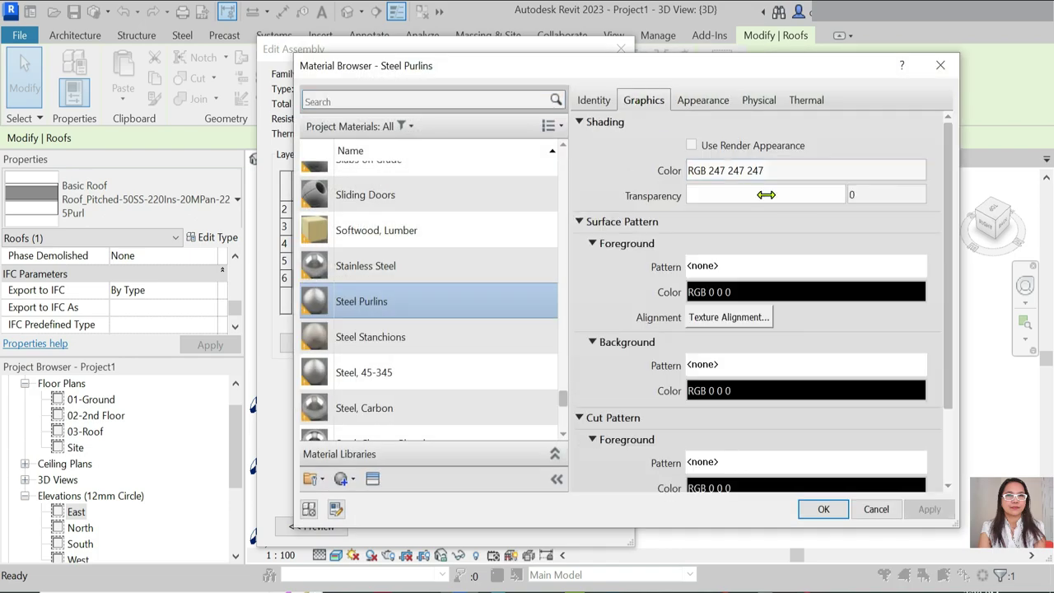
click(691, 145)
click(827, 511)
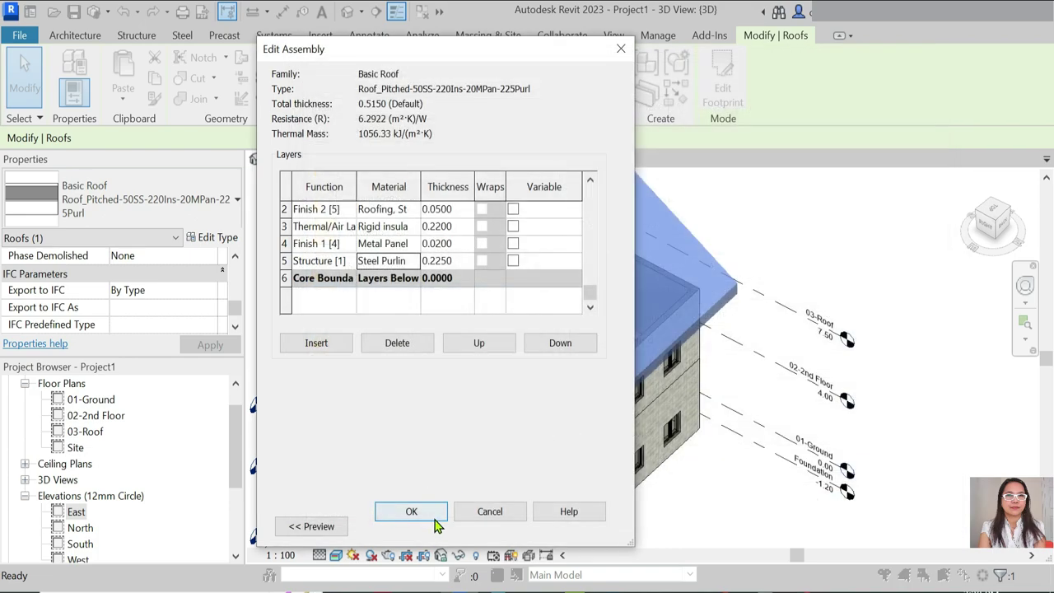
scroll(376, 216, up, 1)
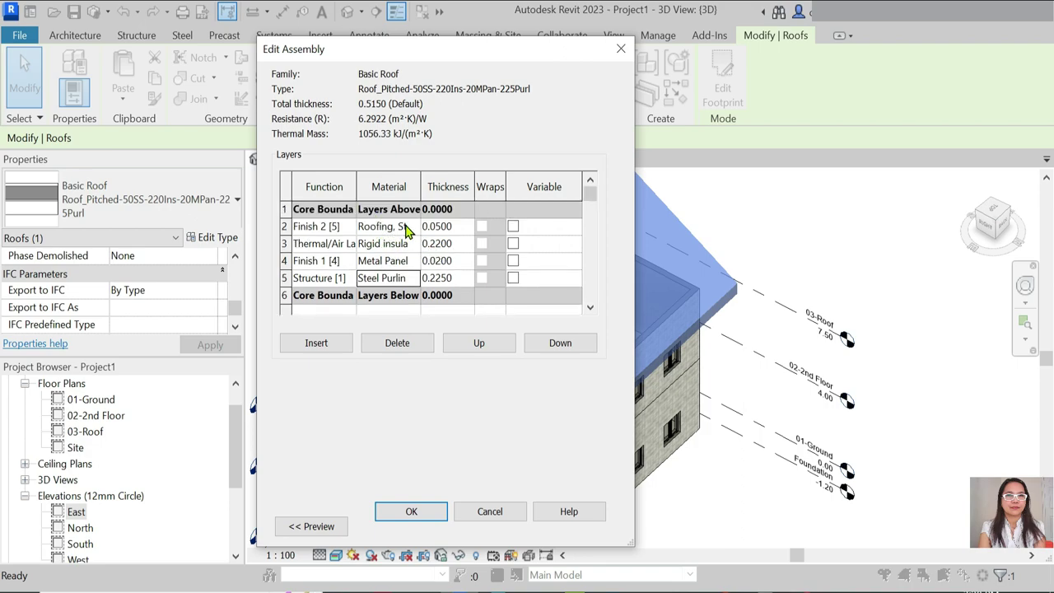
Step: Review the Roofing, Standing Seam material's appearance and physical properties
click(405, 228)
click(421, 227)
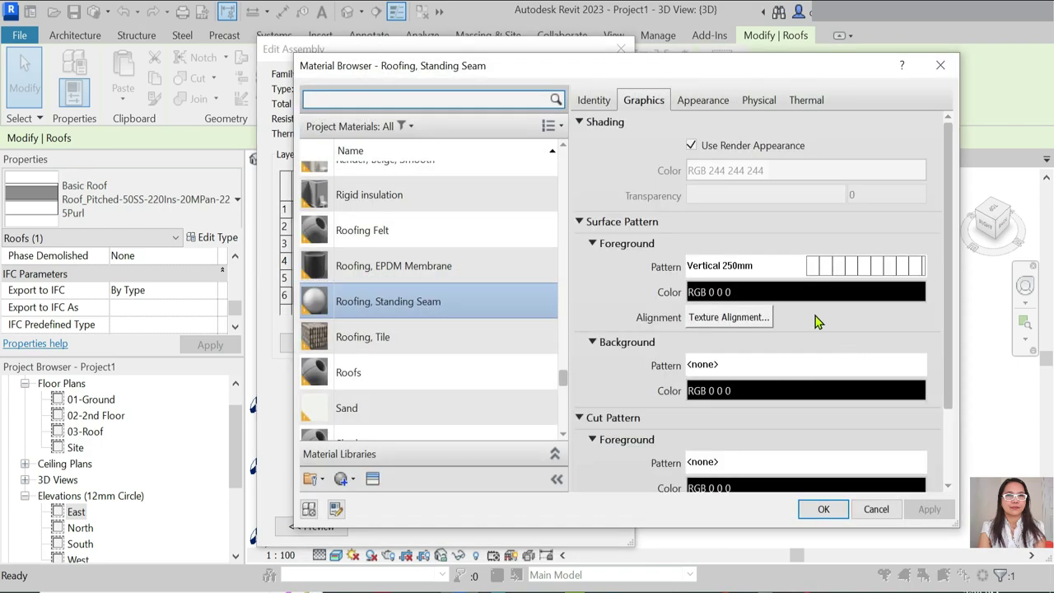
click(725, 103)
click(750, 104)
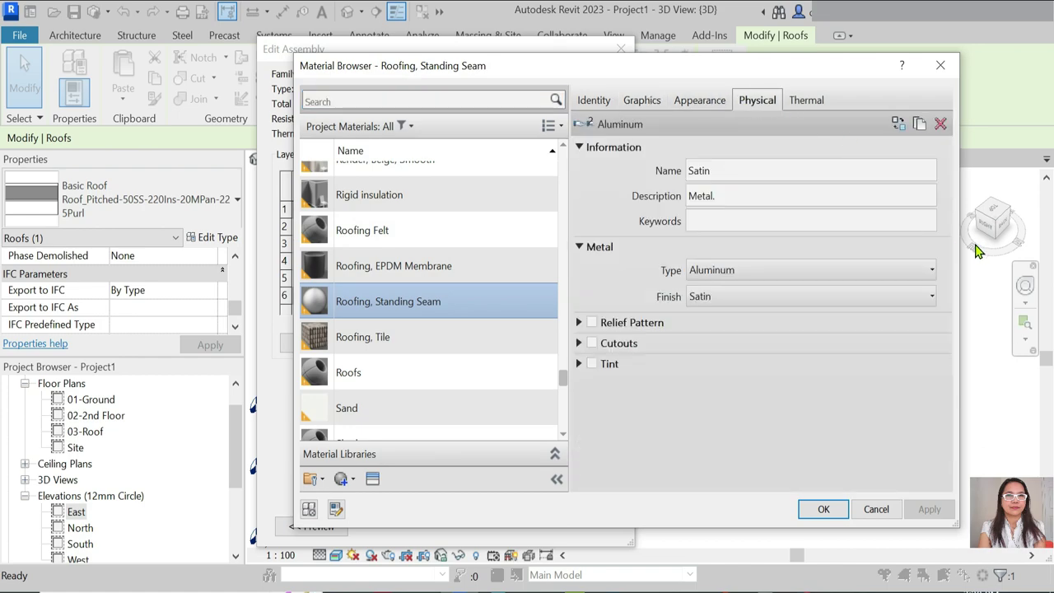
click(694, 102)
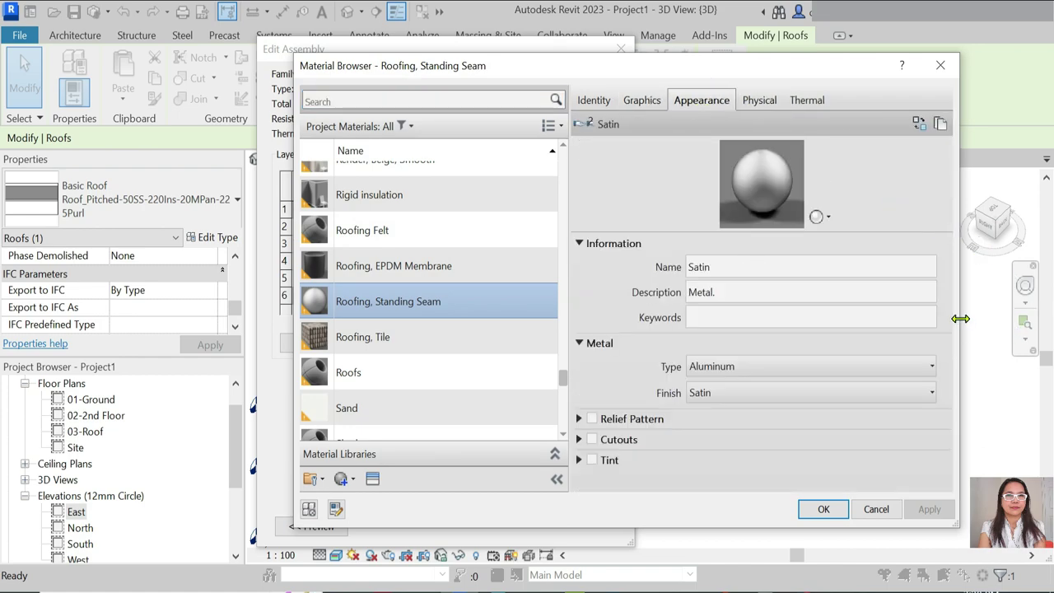
Step: Keep the standing seam metal as Aluminum with Satin finish and browse materials for the finish layer
click(930, 372)
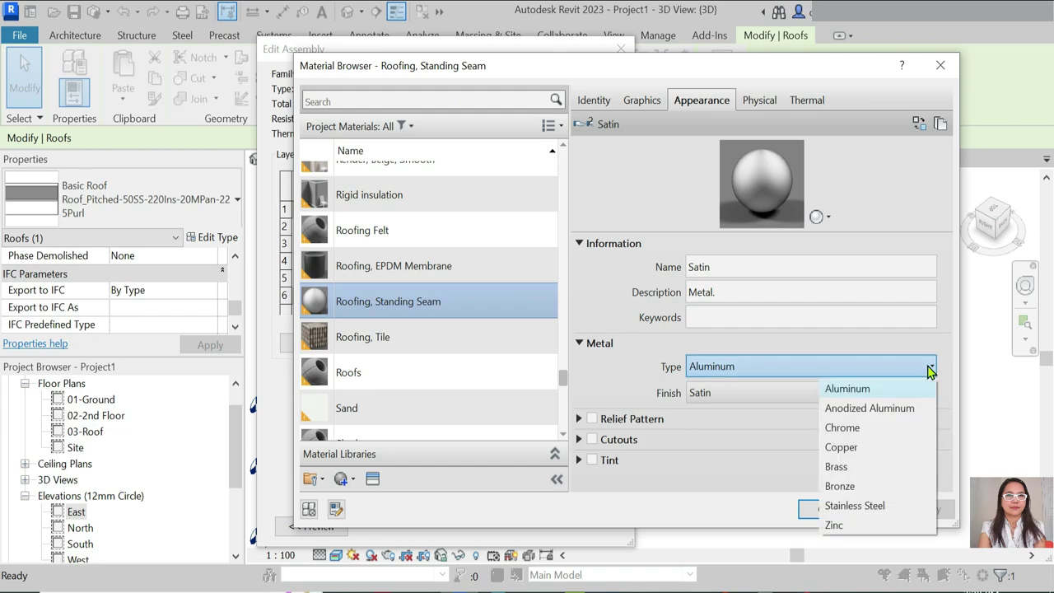
click(783, 398)
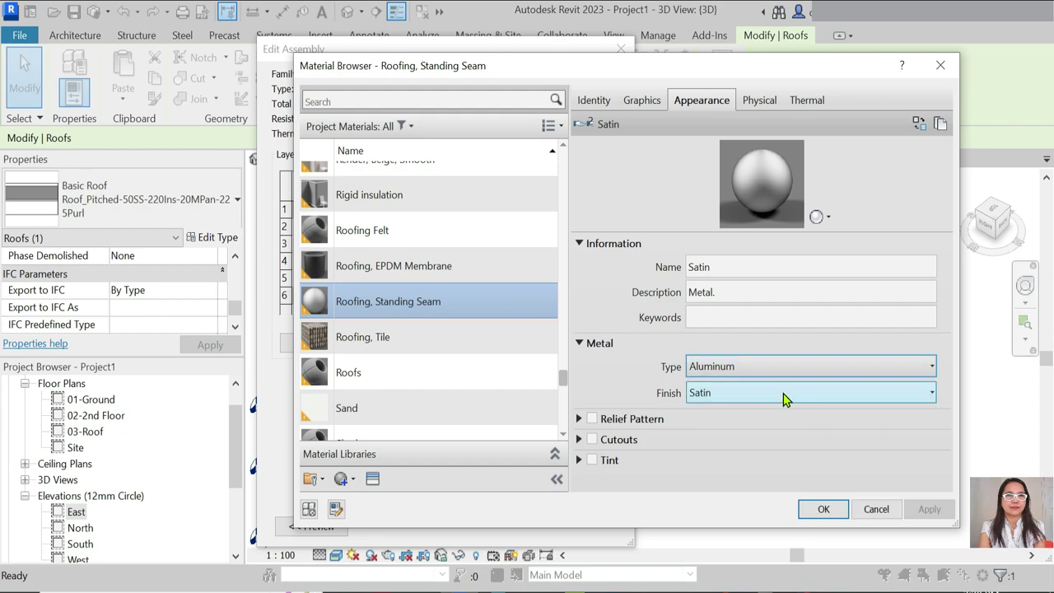
click(925, 397)
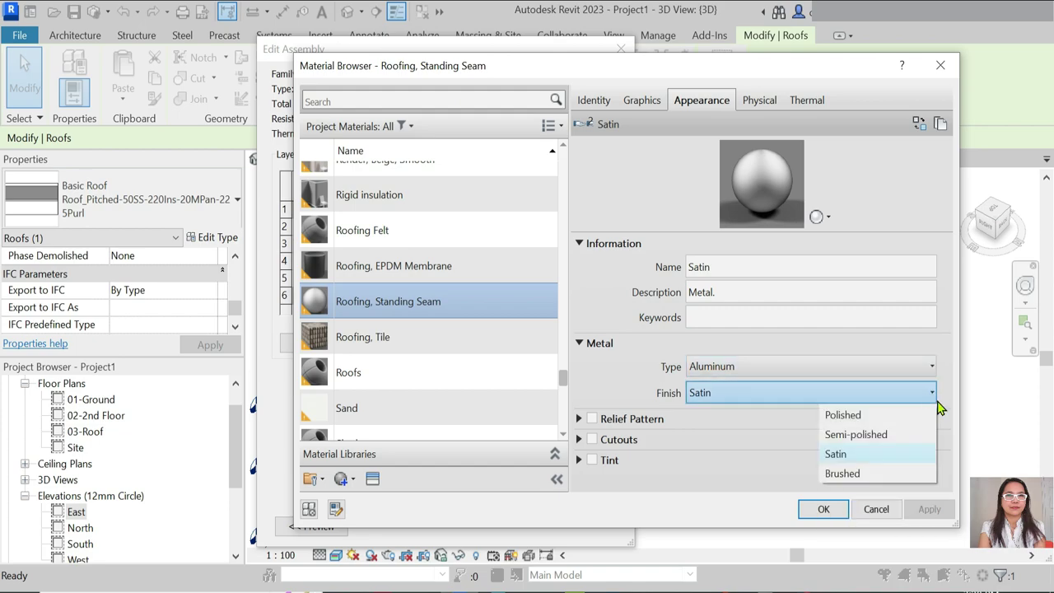
click(938, 401)
click(755, 110)
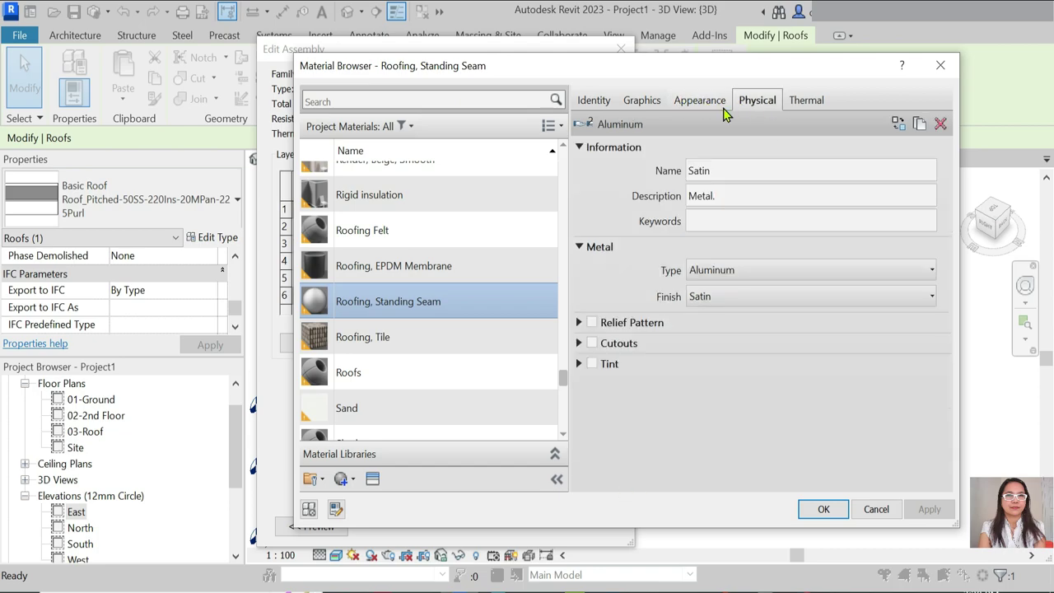
click(675, 102)
click(642, 100)
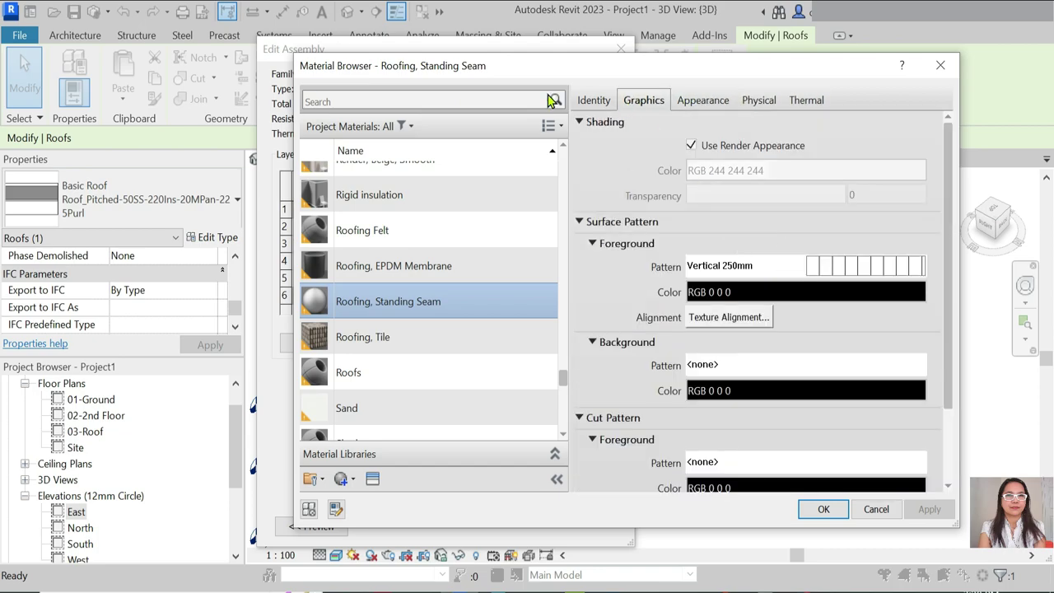
click(823, 508)
click(414, 230)
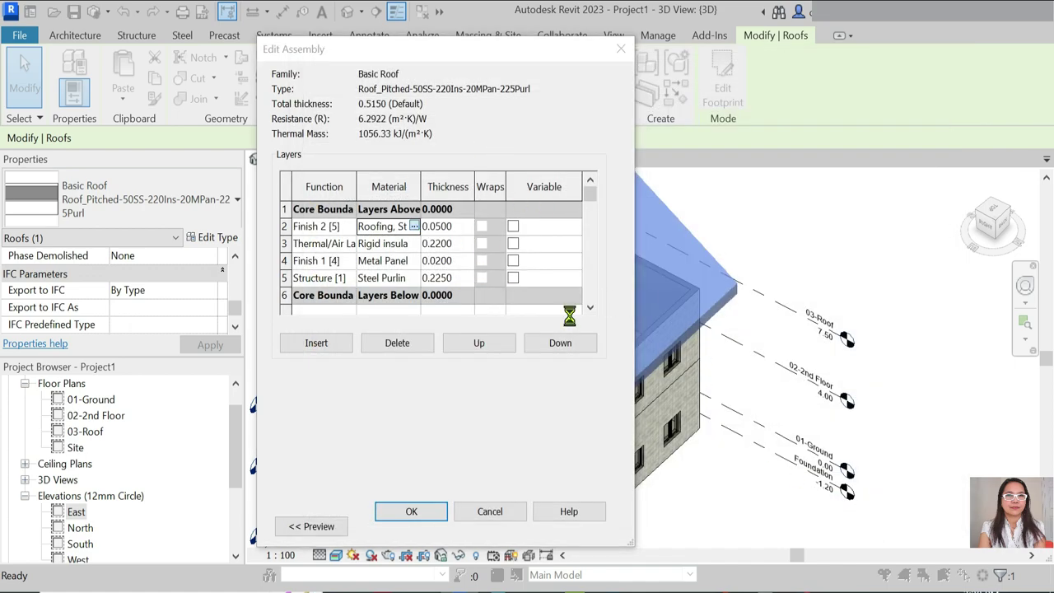
click(414, 227)
Step: Assign Roofing, Tile with its Spanish tile texture image to the roof's top finish layer
click(519, 319)
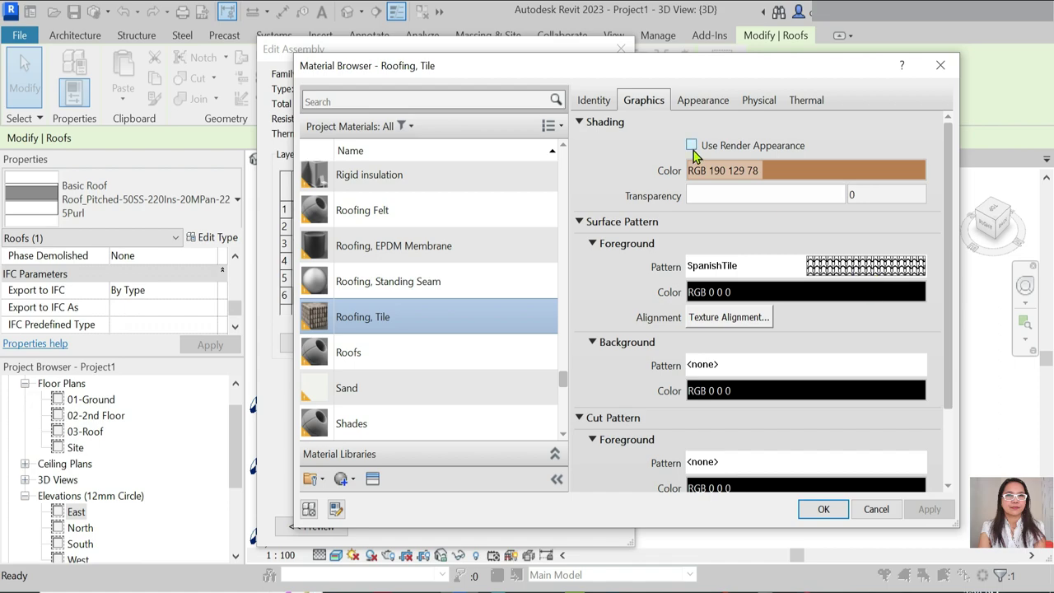
click(708, 103)
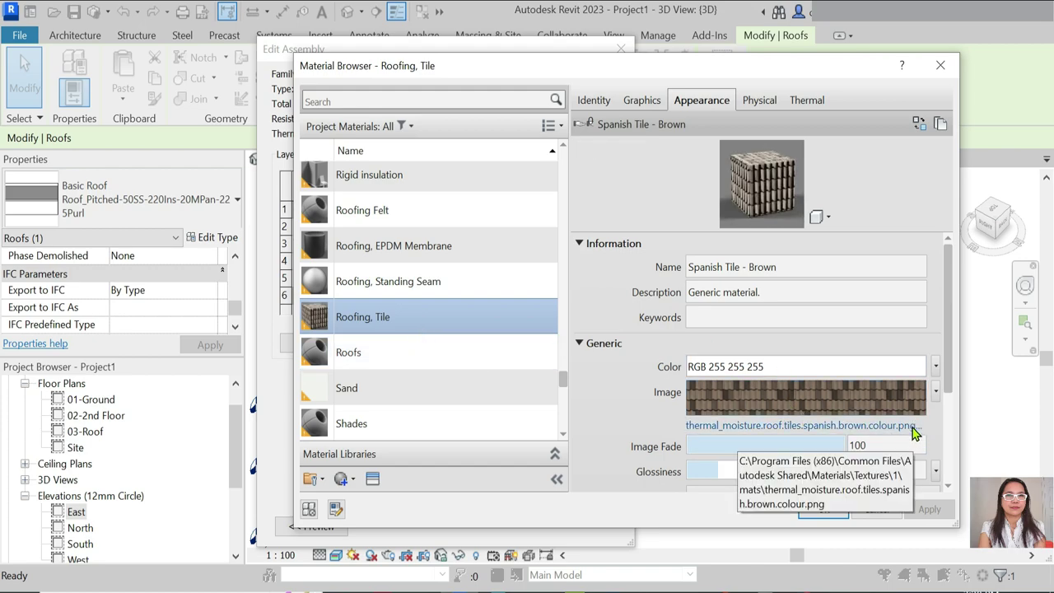
click(769, 426)
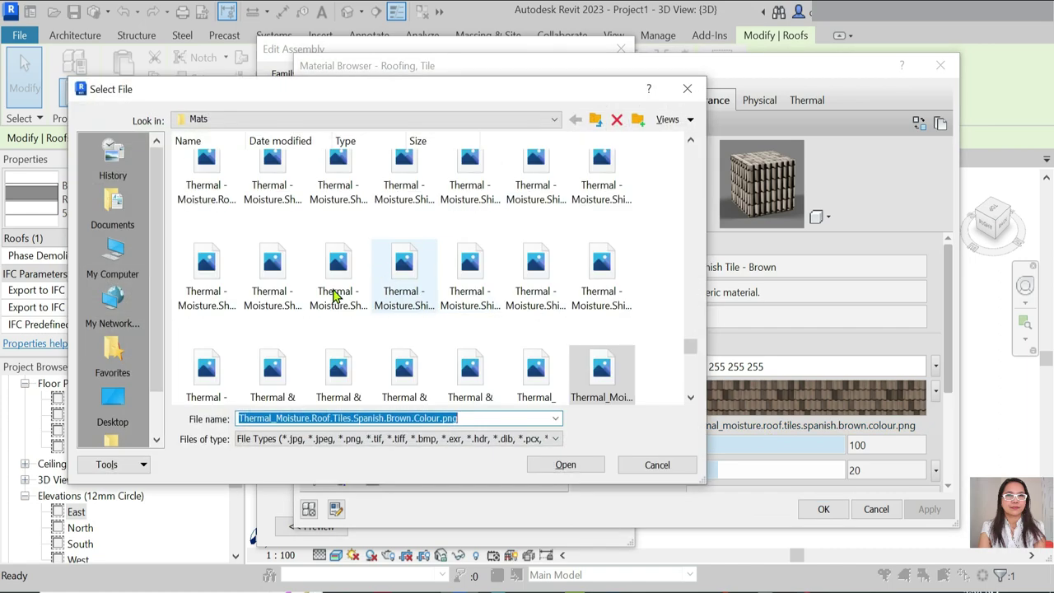
scroll(599, 345, down, 3)
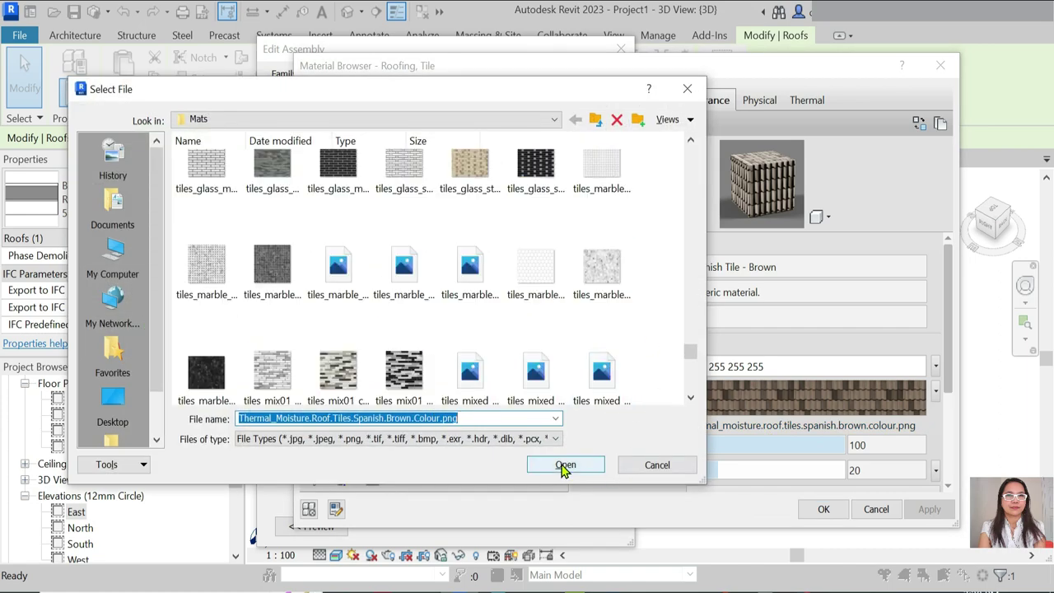
click(564, 466)
click(824, 509)
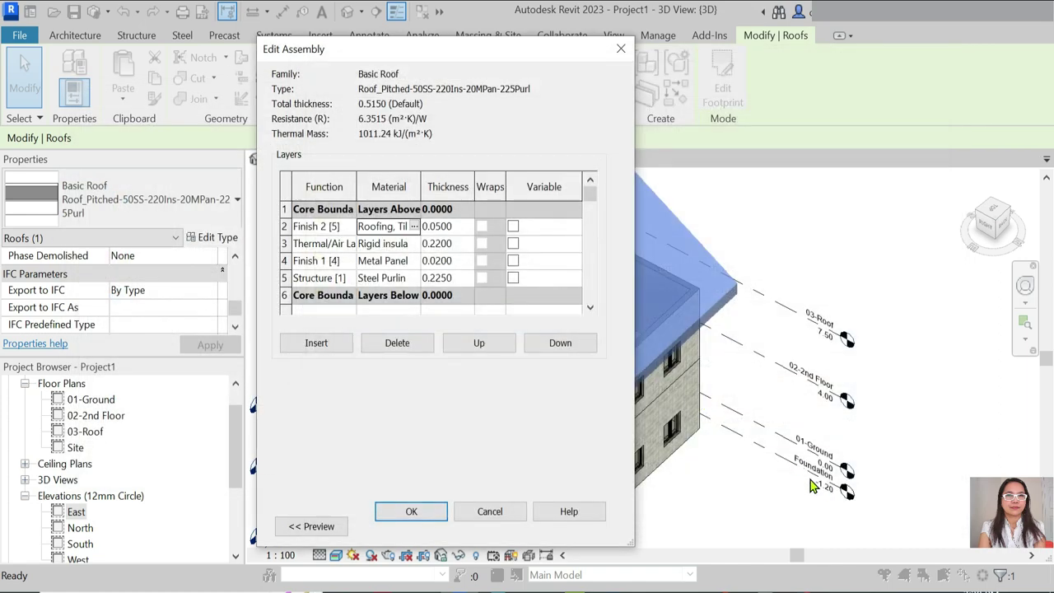
click(397, 507)
Step: Attach the top of the gable wall to the tiled roof
click(414, 525)
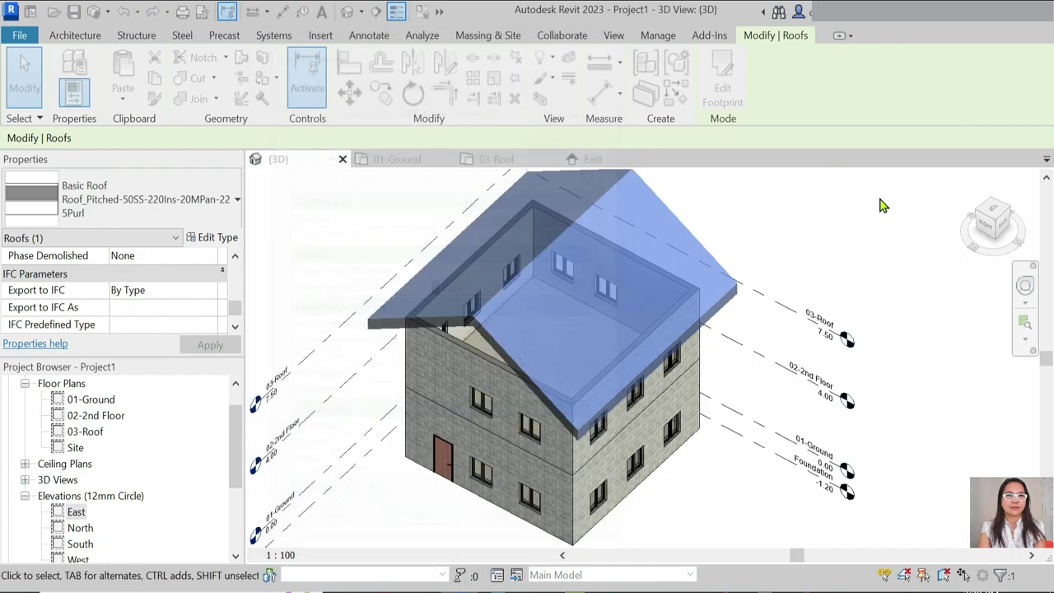
click(843, 243)
scroll(571, 331, up, 3)
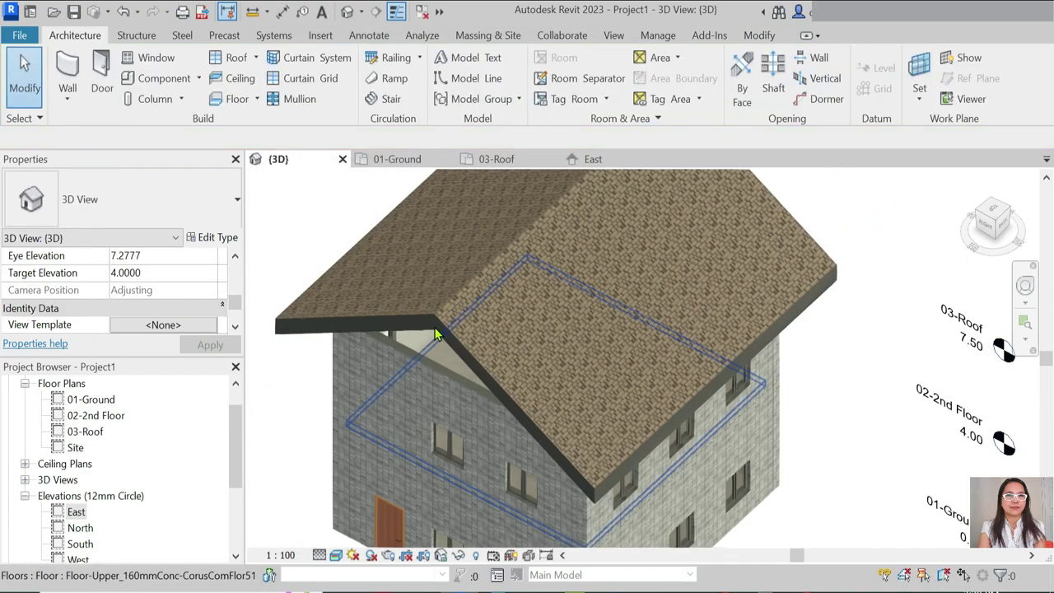
scroll(616, 311, up, 4)
scroll(615, 311, down, 3)
scroll(508, 253, down, 3)
shift+middle_drag(703, 338, 585, 295)
click(568, 298)
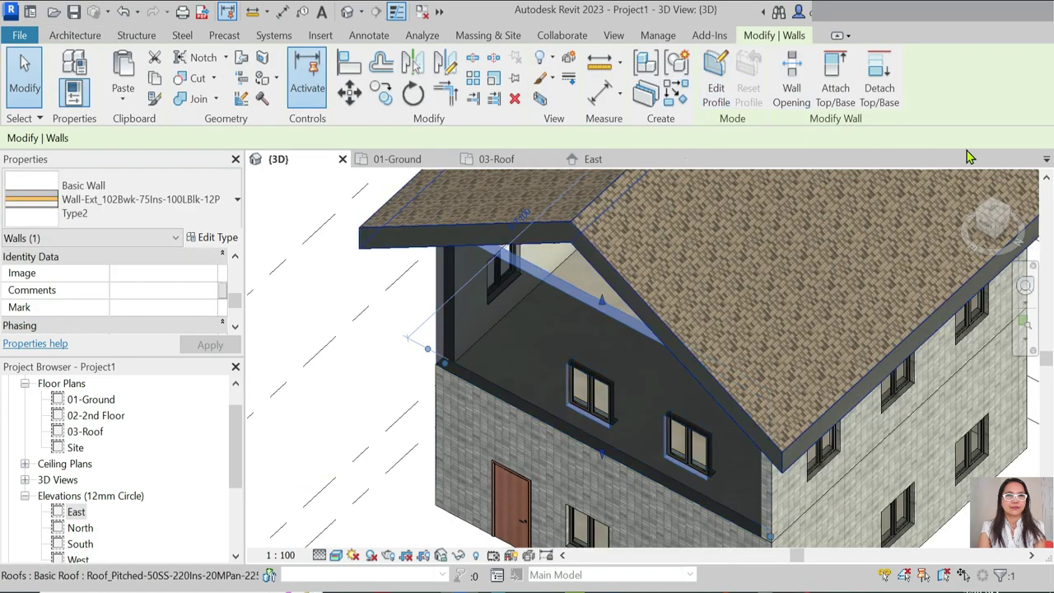
click(840, 95)
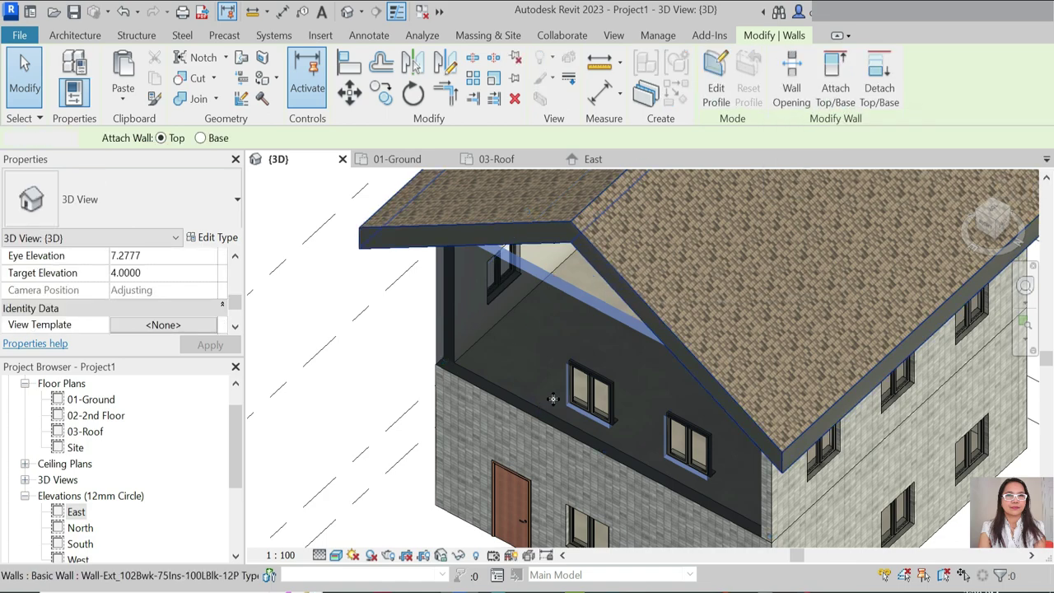
click(896, 280)
Step: Attach the upper-storey wall up to the roof gable
scroll(896, 280, down, 5)
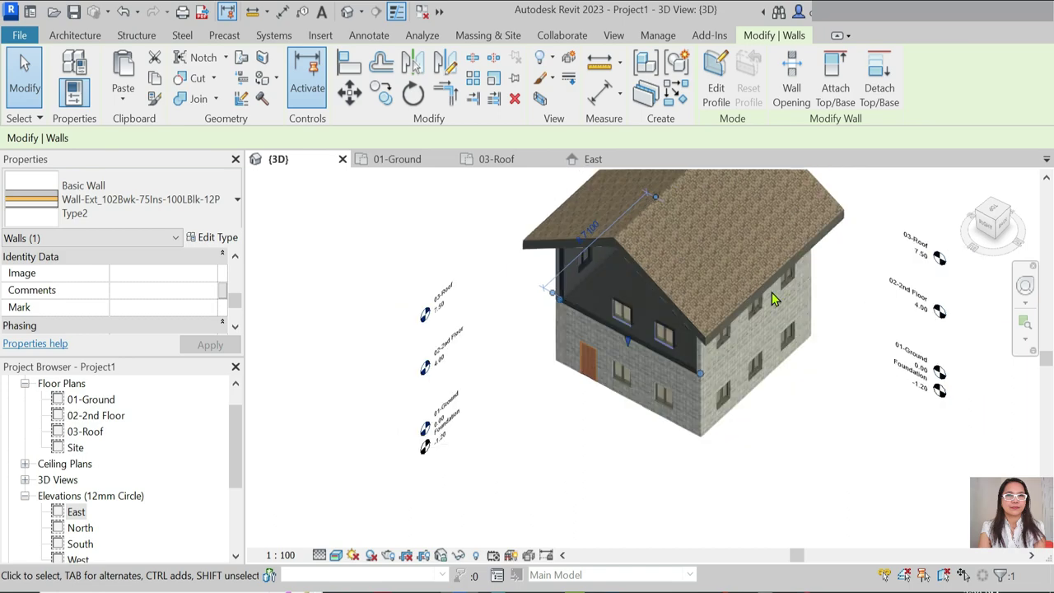
scroll(813, 446, down, 2)
shift+middle_drag(813, 445, 630, 273)
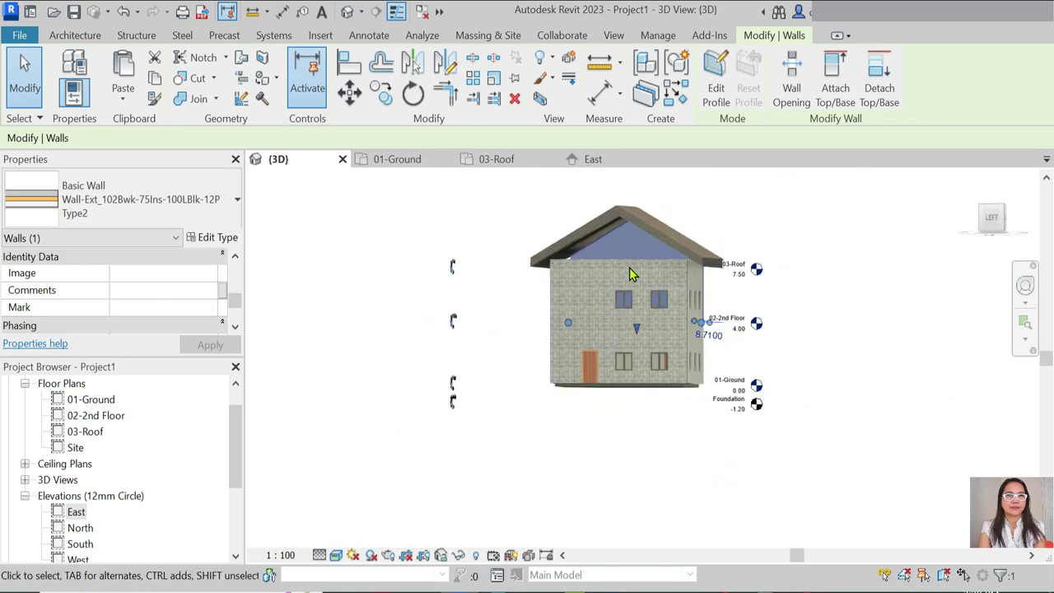
click(744, 210)
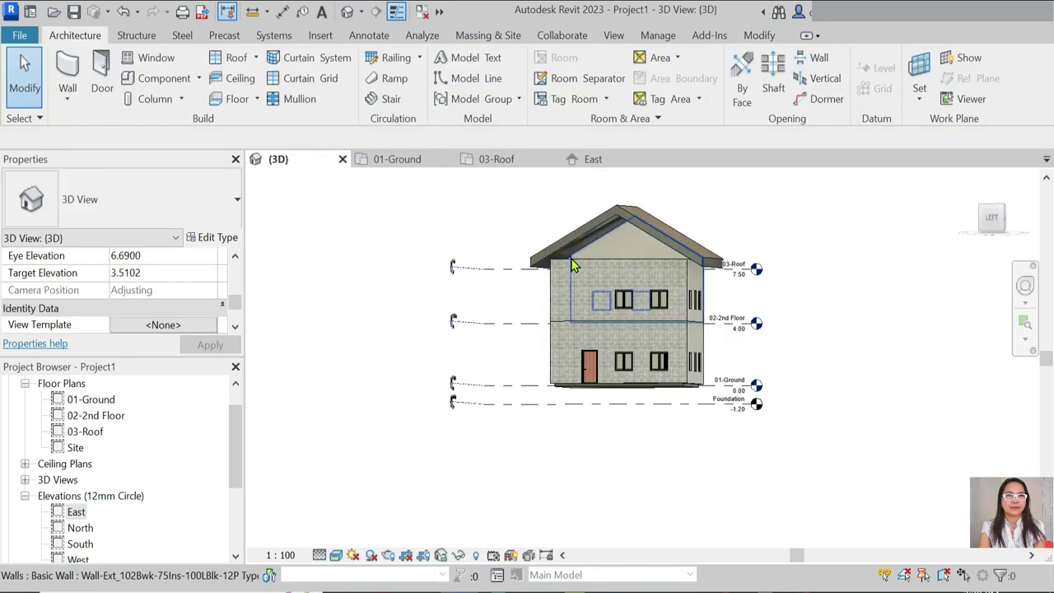
click(716, 282)
click(835, 87)
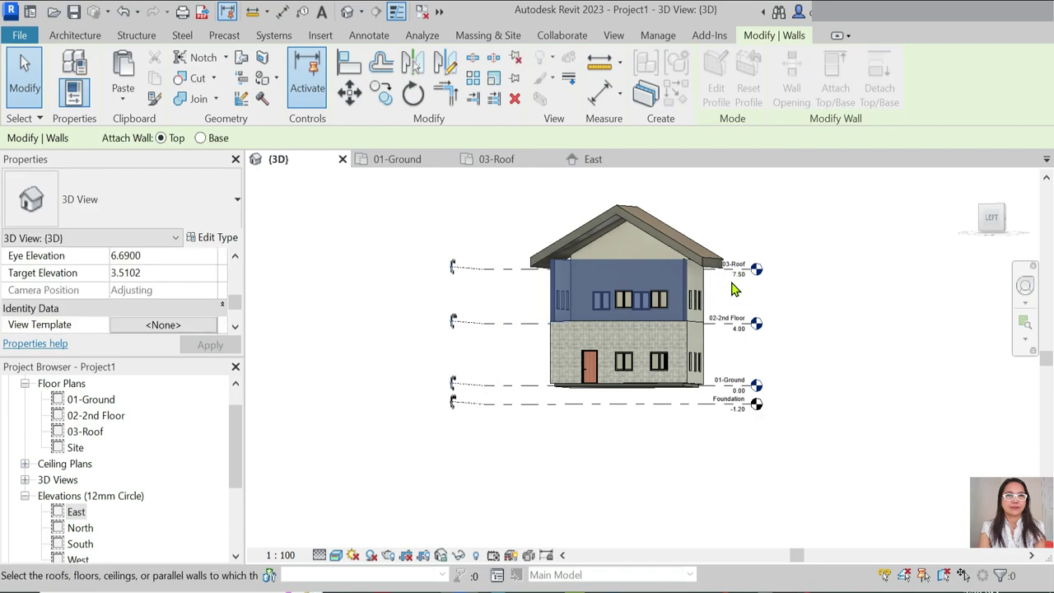
scroll(733, 289, up, 3)
click(704, 311)
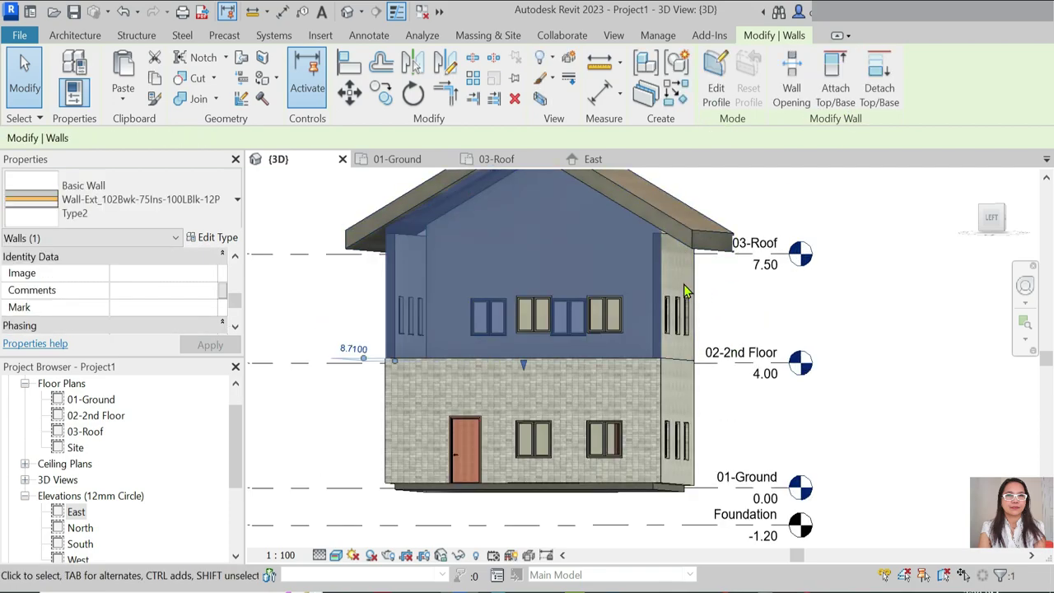
Step: Attach the side wall under the eave to the roof
click(695, 282)
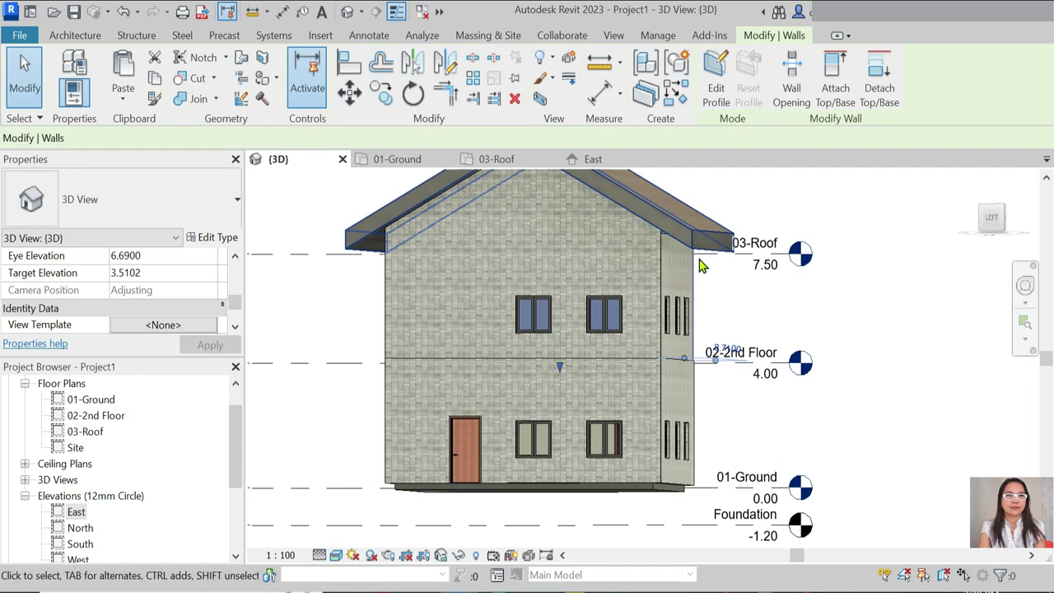
scroll(695, 283, up, 5)
click(577, 268)
click(835, 82)
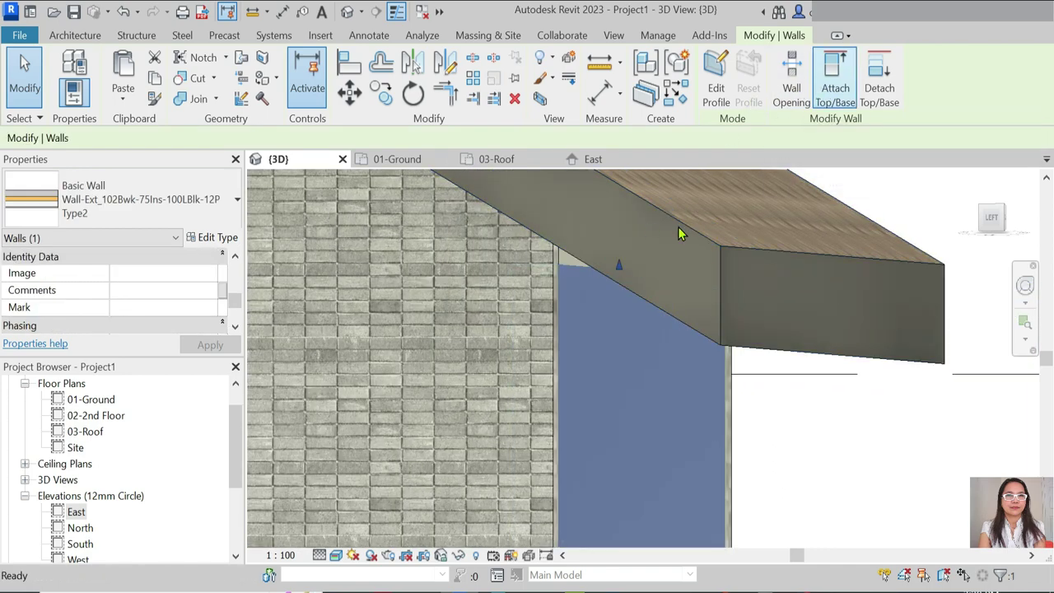
click(638, 298)
scroll(638, 422, down, 5)
scroll(638, 422, up, 2)
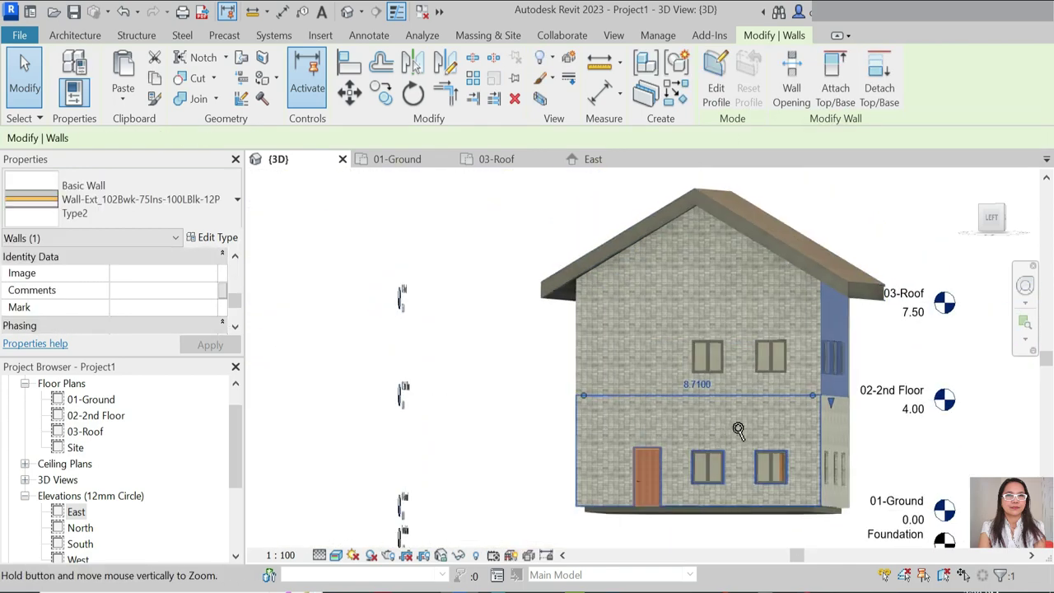
Step: Attach the back upper wall to the roof and clear the selection
shift+middle_drag(508, 438, 862, 284)
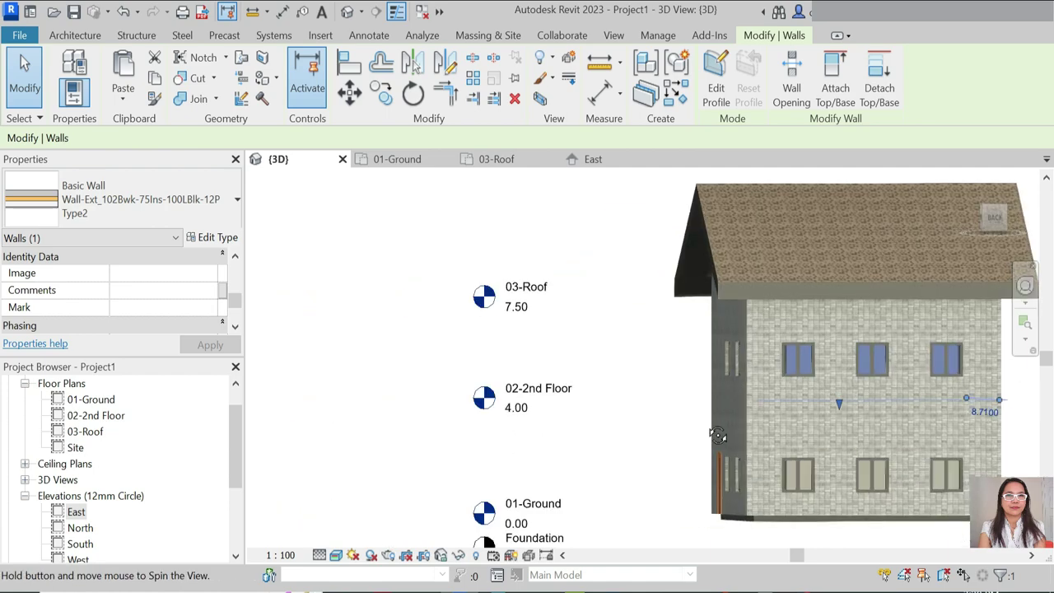
click(835, 83)
click(753, 270)
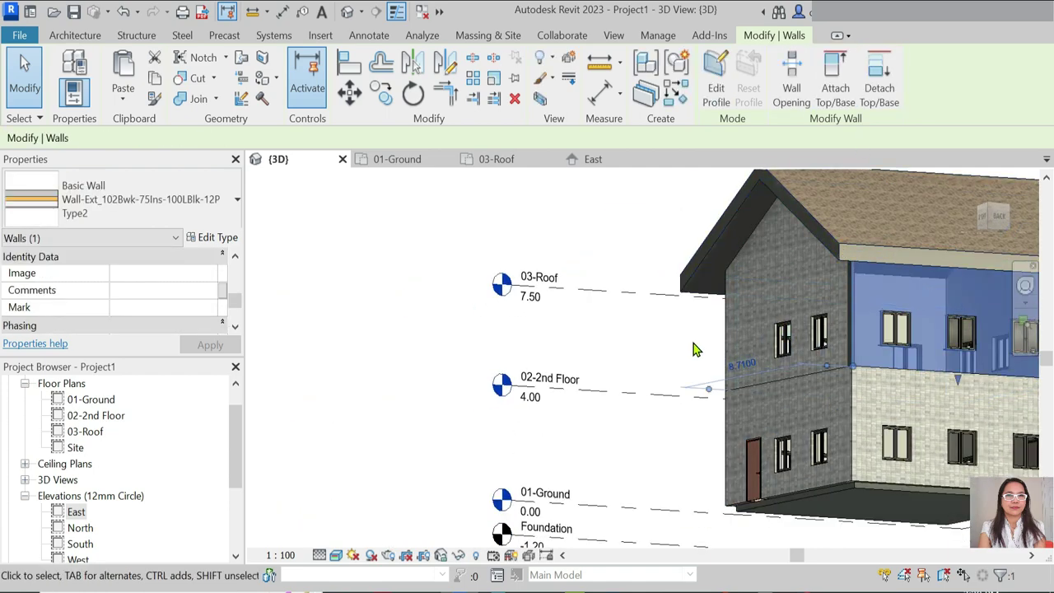
scroll(697, 348, down, 5)
key(Escape)
scroll(683, 461, up, 3)
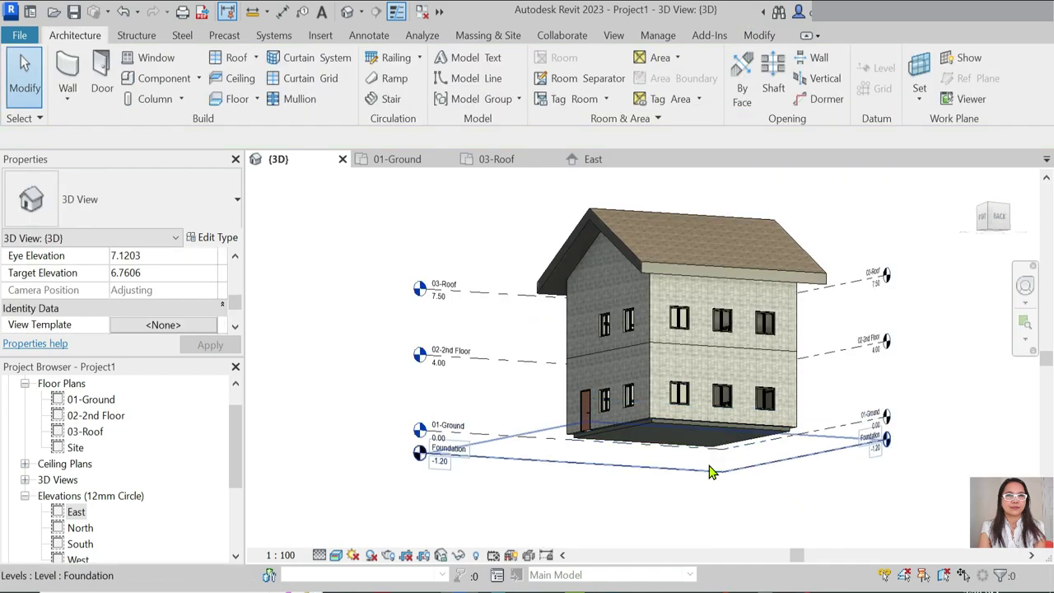
Step: From the 01-Ground plan, start the wall Foundation tool and switch to the East elevation
click(398, 162)
scroll(748, 264, up, 2)
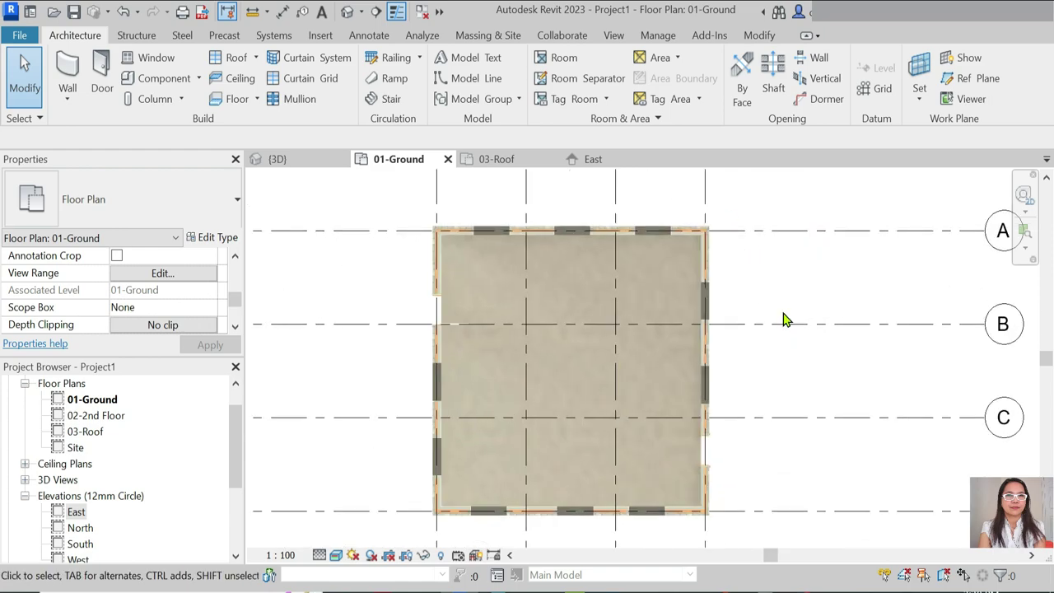
click(136, 34)
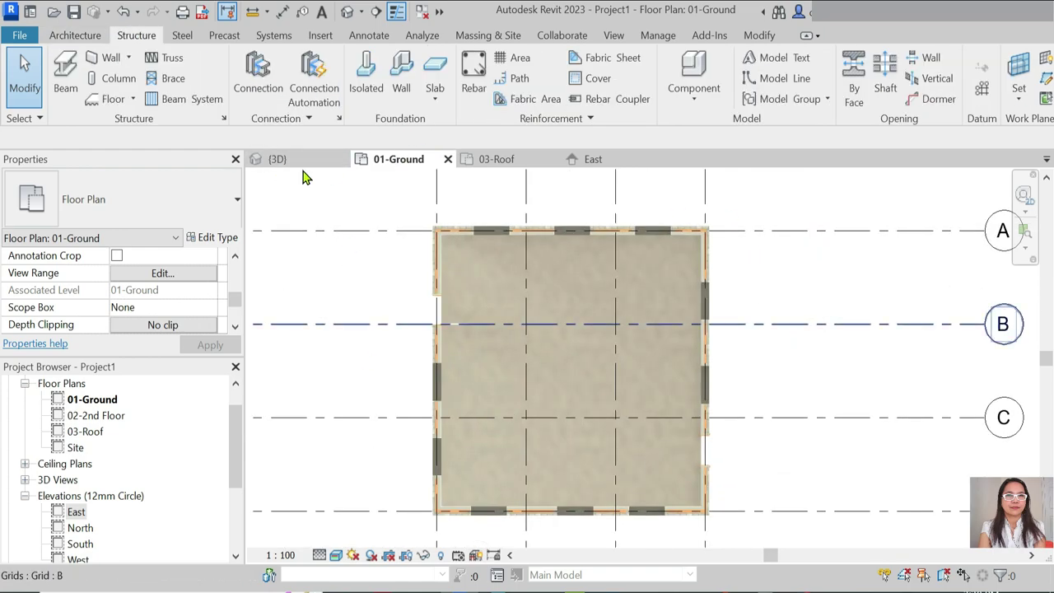
click(410, 96)
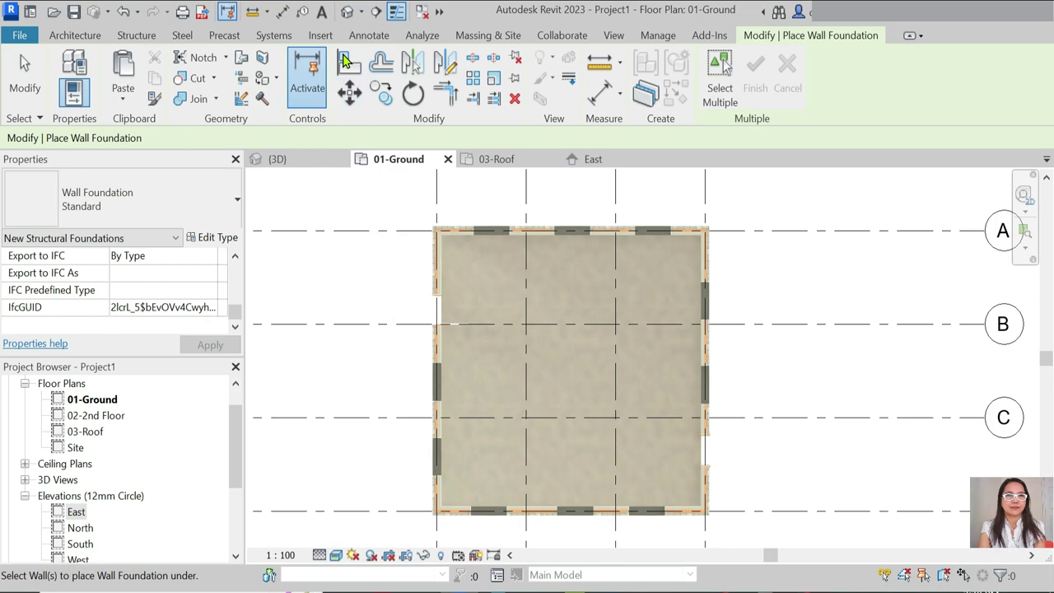
double_click(76, 512)
Step: Give the wall at the building's right edge a -1.2 base offset
scroll(625, 469, up, 4)
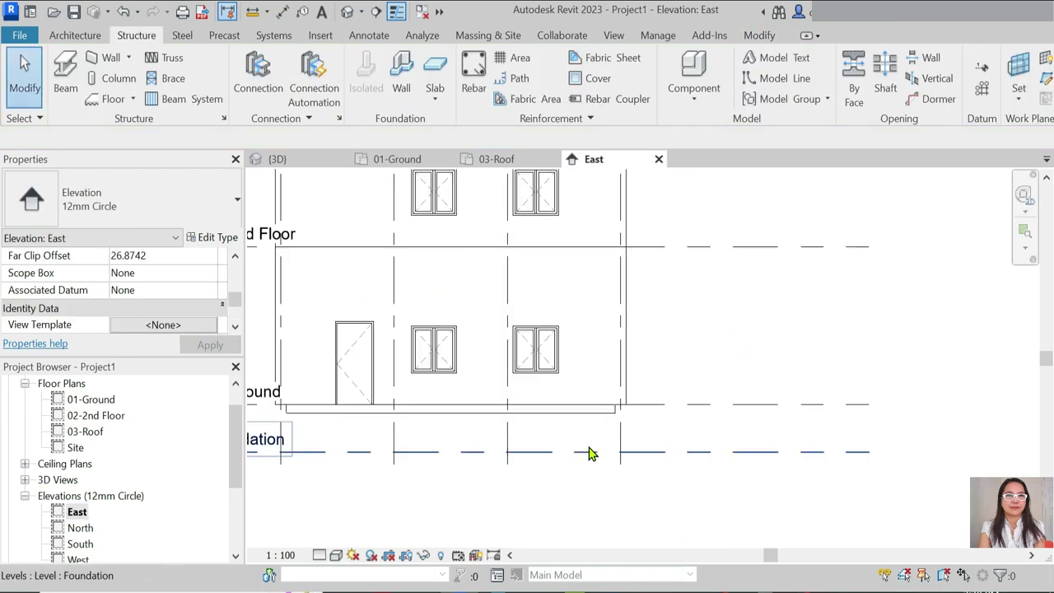
click(622, 404)
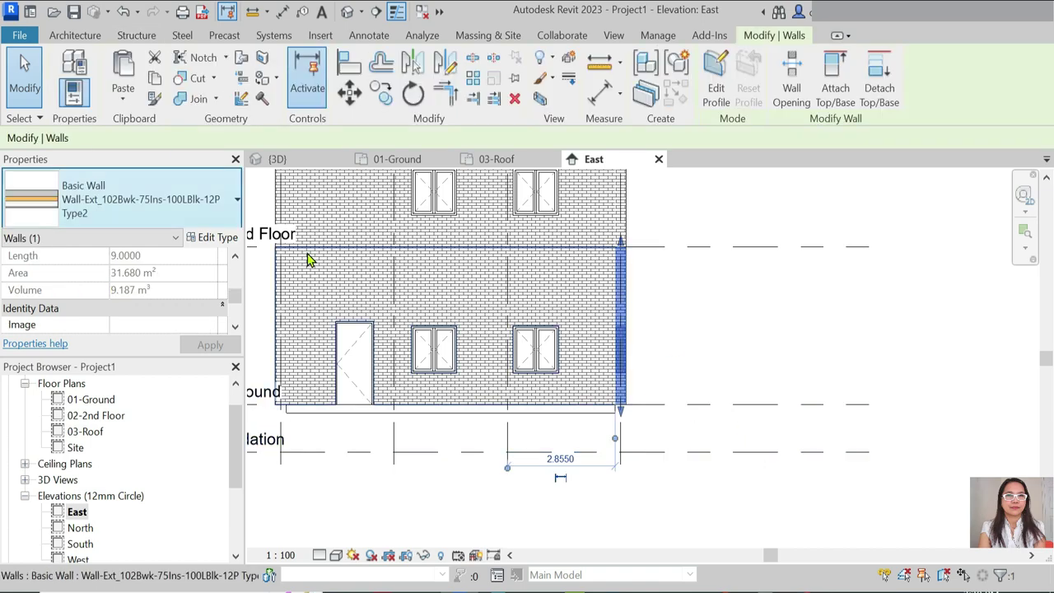
scroll(157, 284, down, 3)
scroll(160, 275, down, 2)
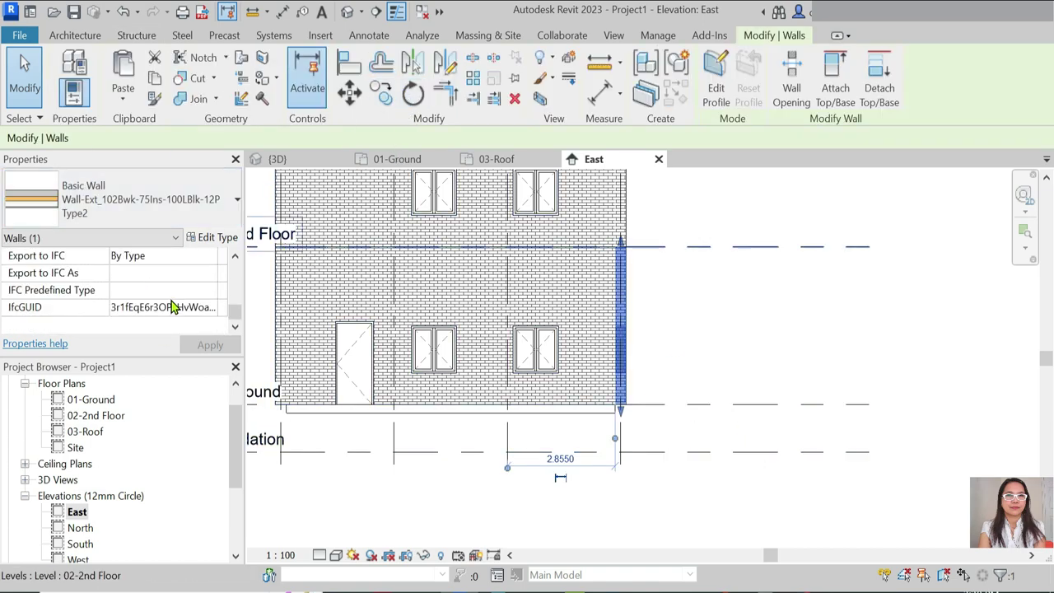
scroll(175, 305, up, 6)
scroll(175, 305, up, 2)
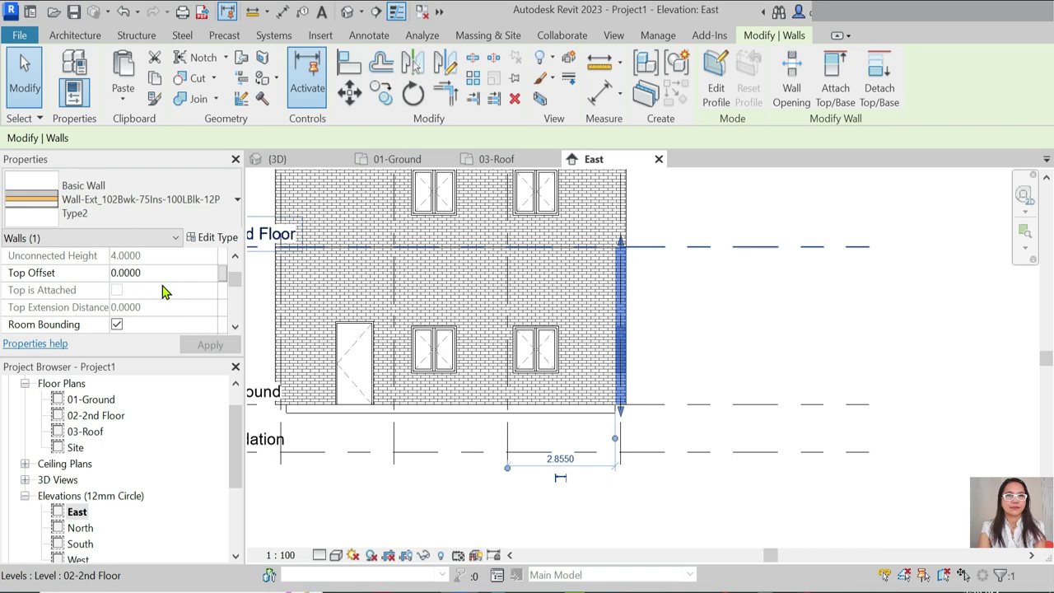
scroll(162, 290, down, 1)
scroll(162, 295, up, 3)
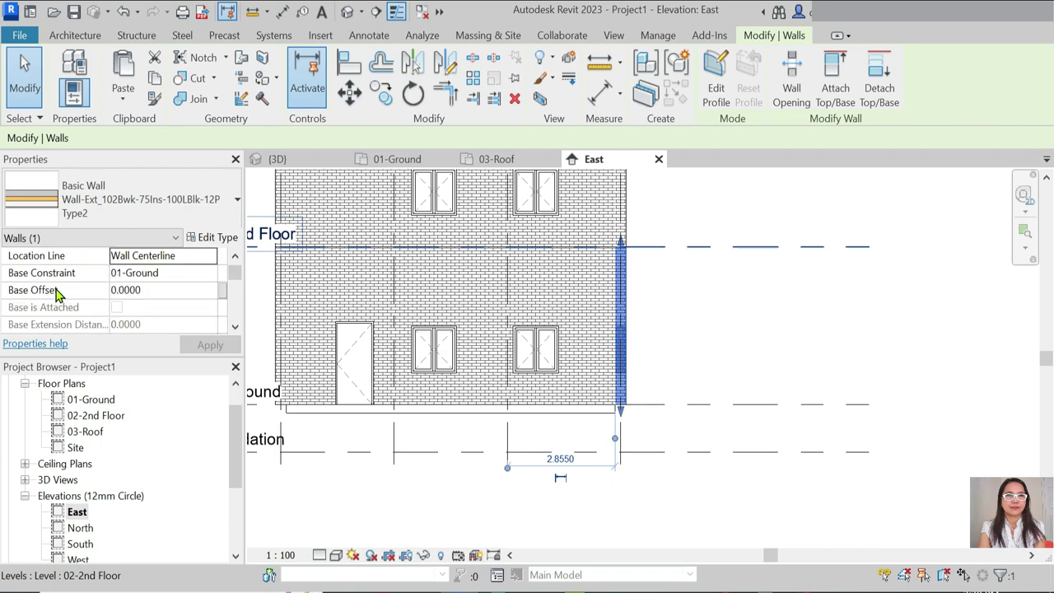
click(166, 288)
text(-1.2000)
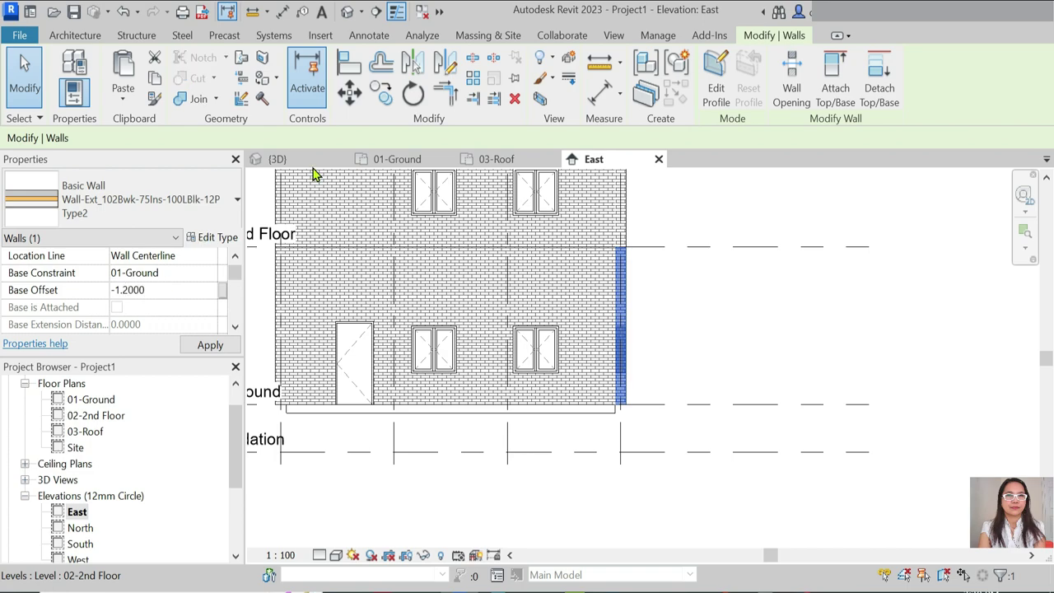
click(748, 368)
Step: Drag the east face wall's bottom down to the Foundation level
click(430, 311)
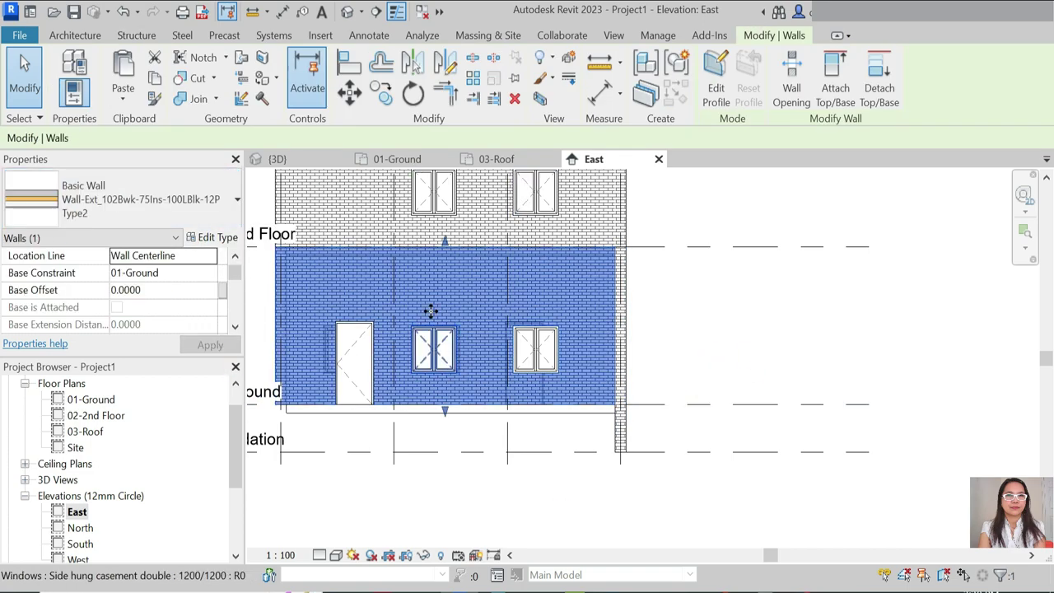
scroll(430, 311, down, 2)
drag(439, 370, 437, 395)
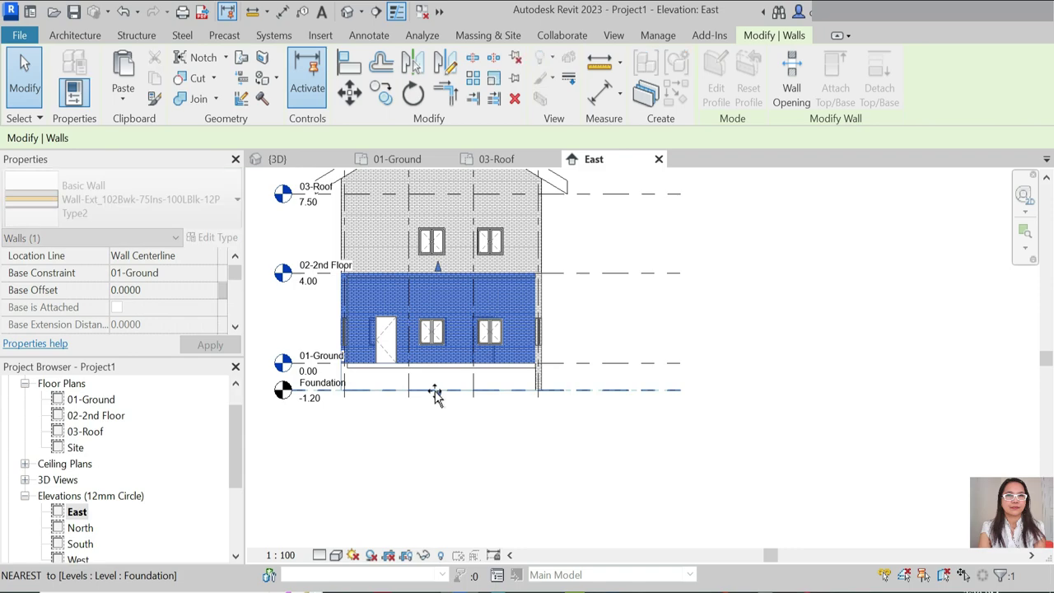
click(552, 463)
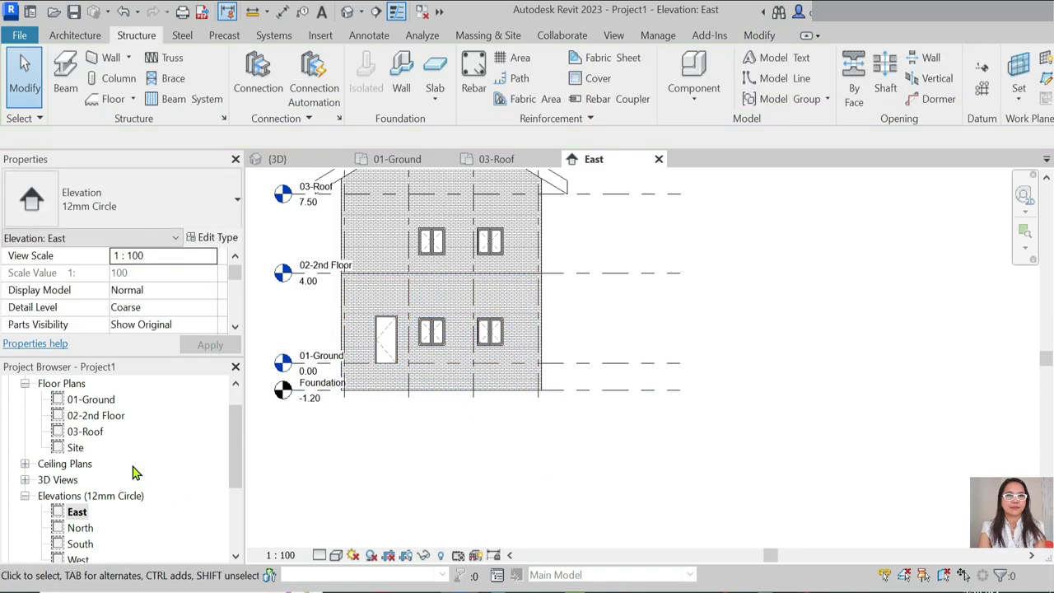
double_click(91, 399)
Step: In 3D, match the lower-left wall to the source wall's type
click(320, 160)
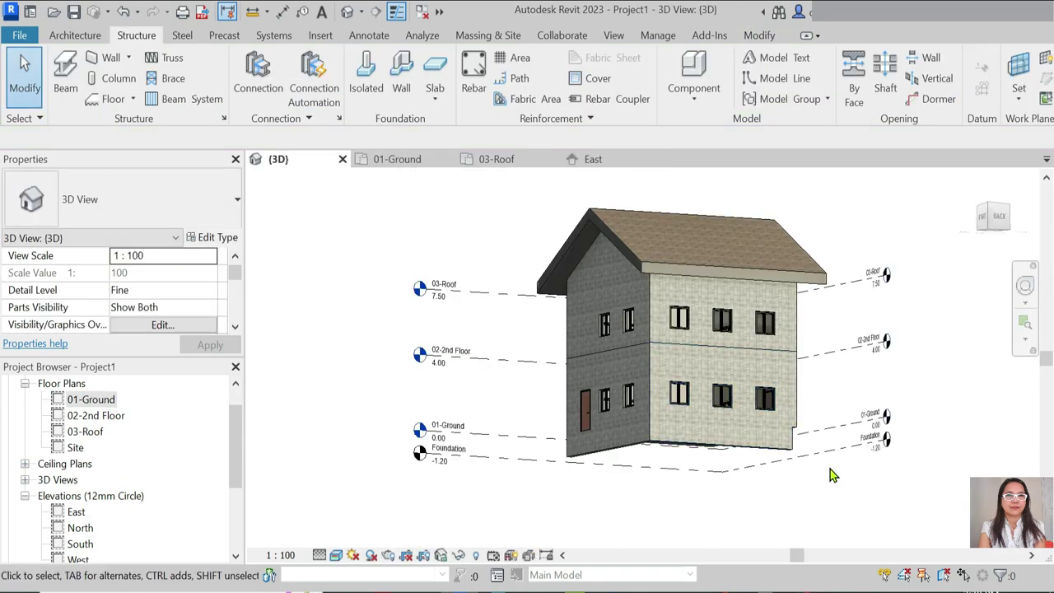
mouse_move(830, 475)
shift+middle_down()
mouse_move(721, 528)
mouse_move(689, 461)
shift+middle_up()
scroll(689, 461, up, 3)
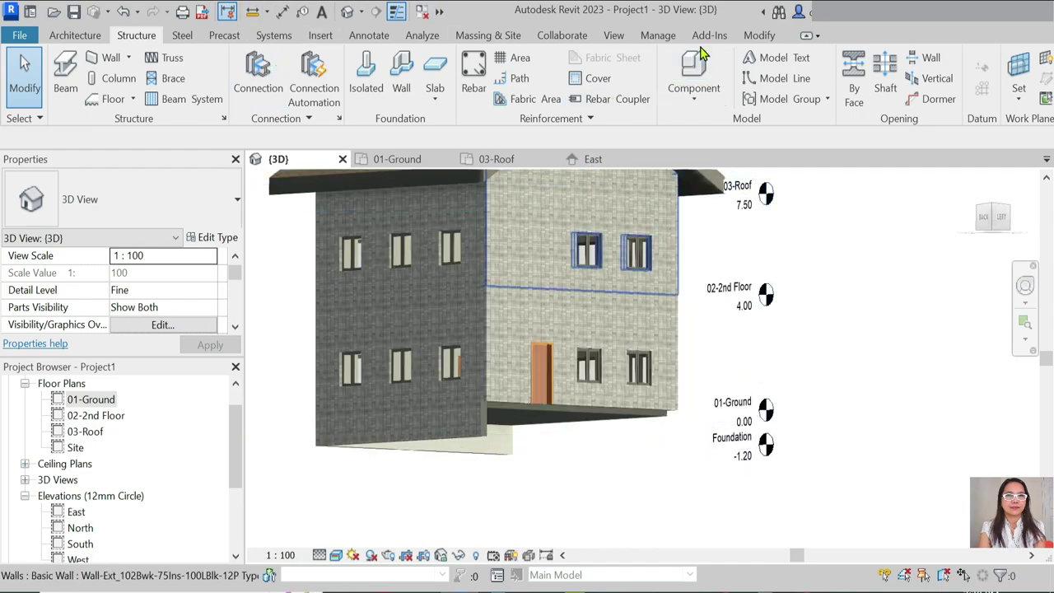
click(759, 34)
click(154, 98)
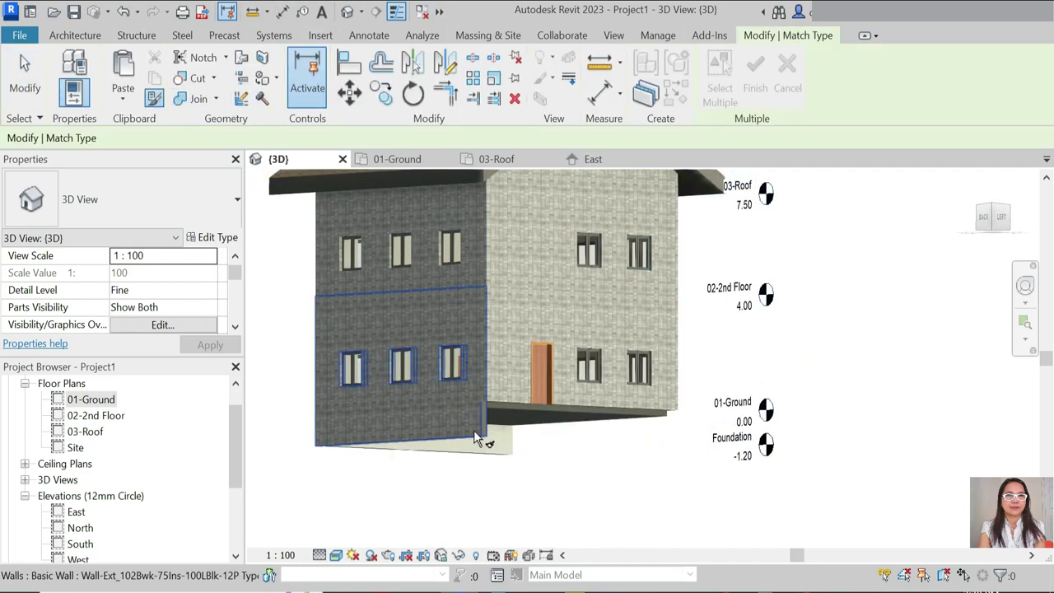
click(658, 452)
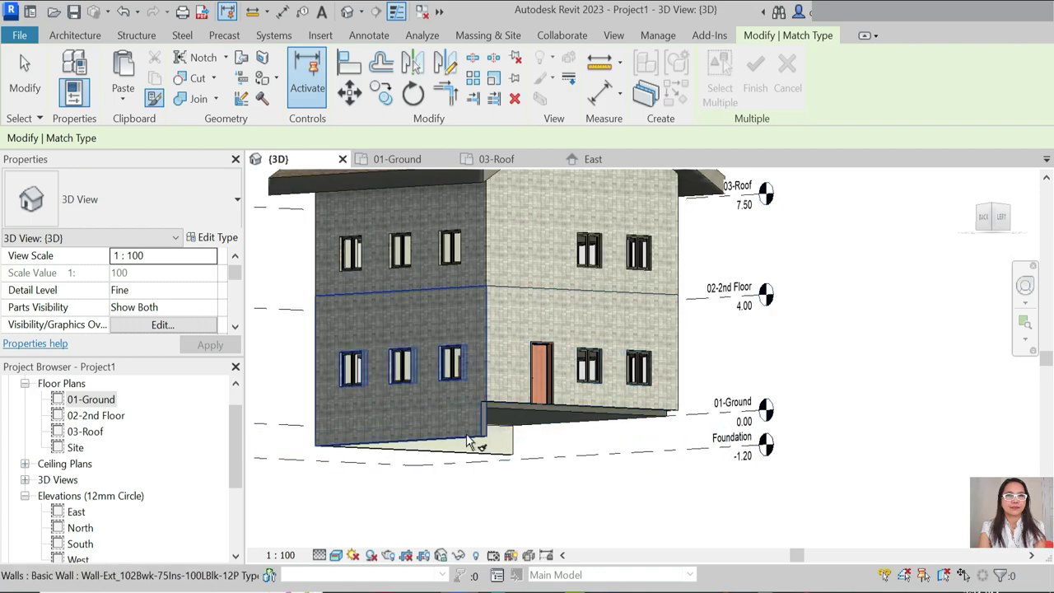
click(503, 402)
Step: Place Standard wall foundations under the left and right lower walls
scroll(650, 481, down, 3)
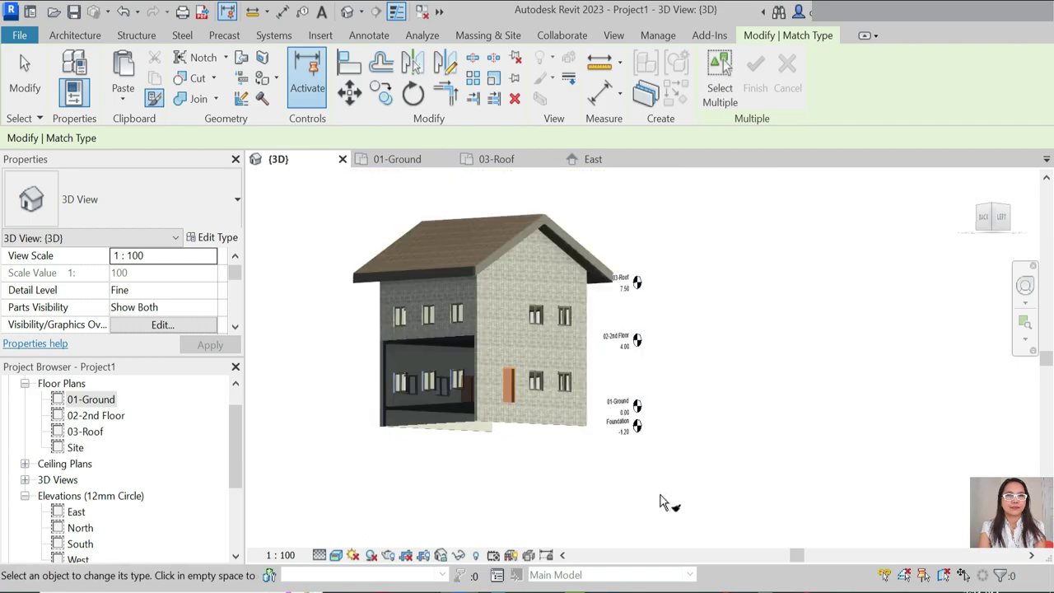
shift+middle_drag(666, 502, 519, 500)
scroll(527, 420, up, 5)
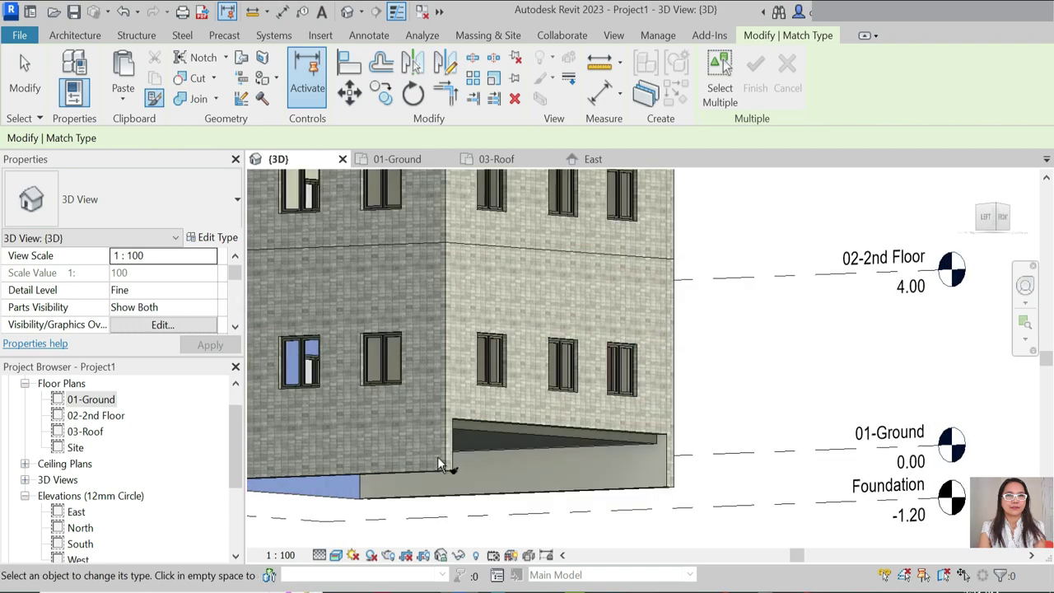
right_click(758, 415)
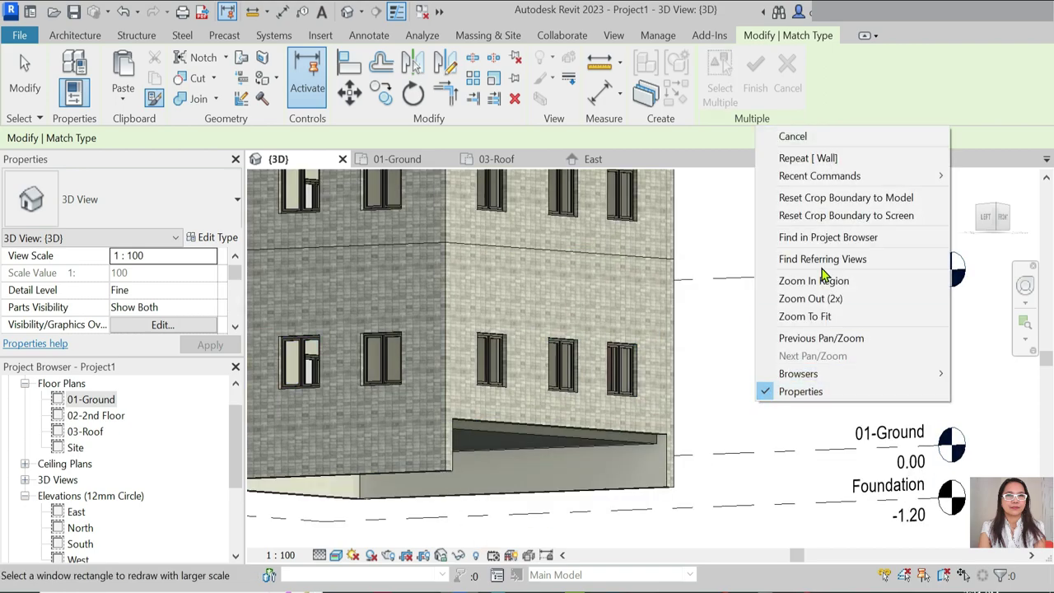
click(823, 155)
click(429, 466)
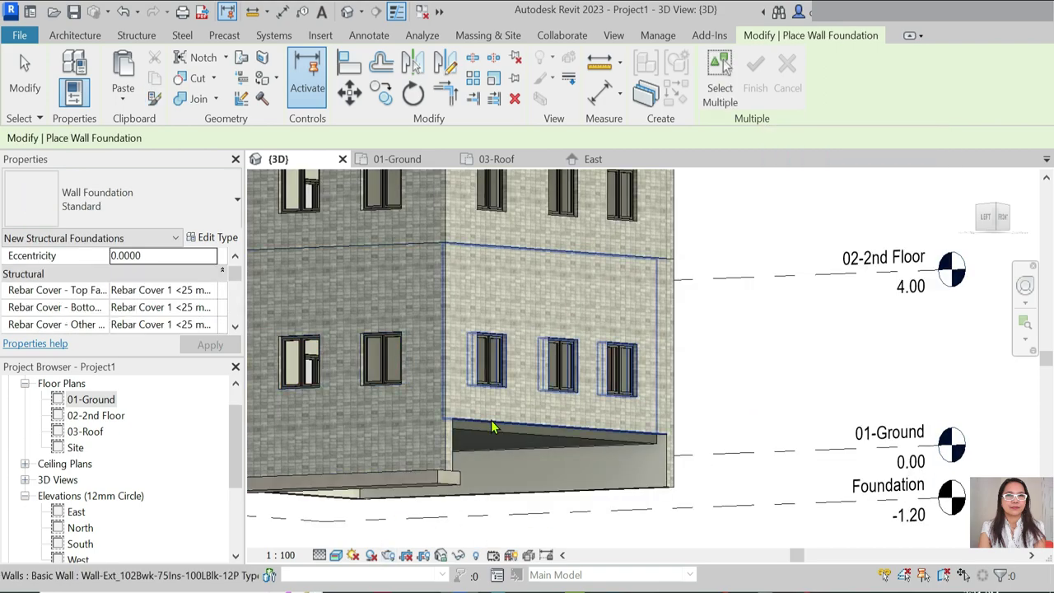
click(783, 512)
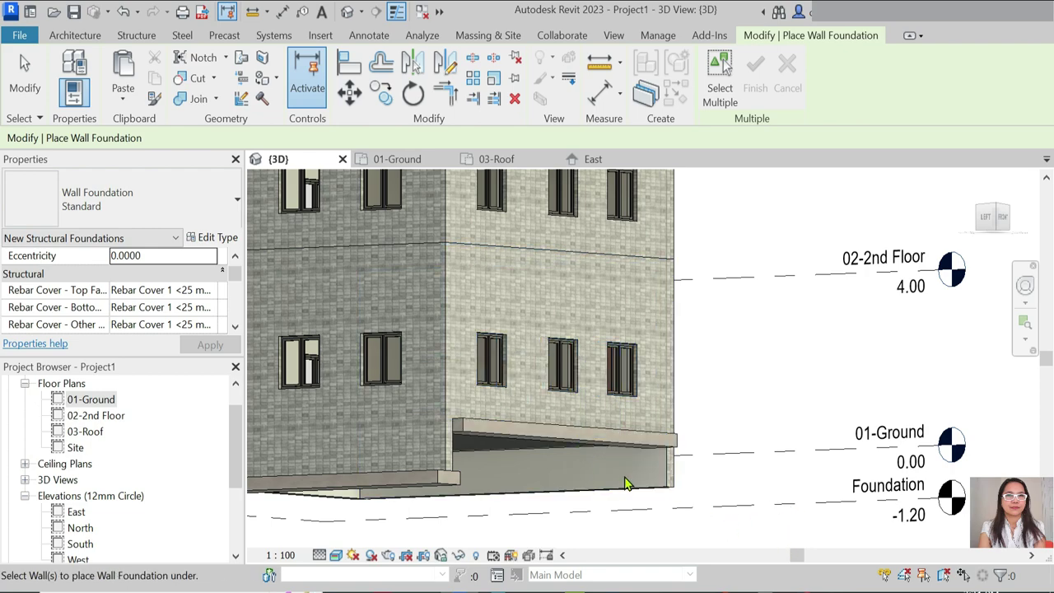
key(Escape)
click(502, 437)
key(Escape)
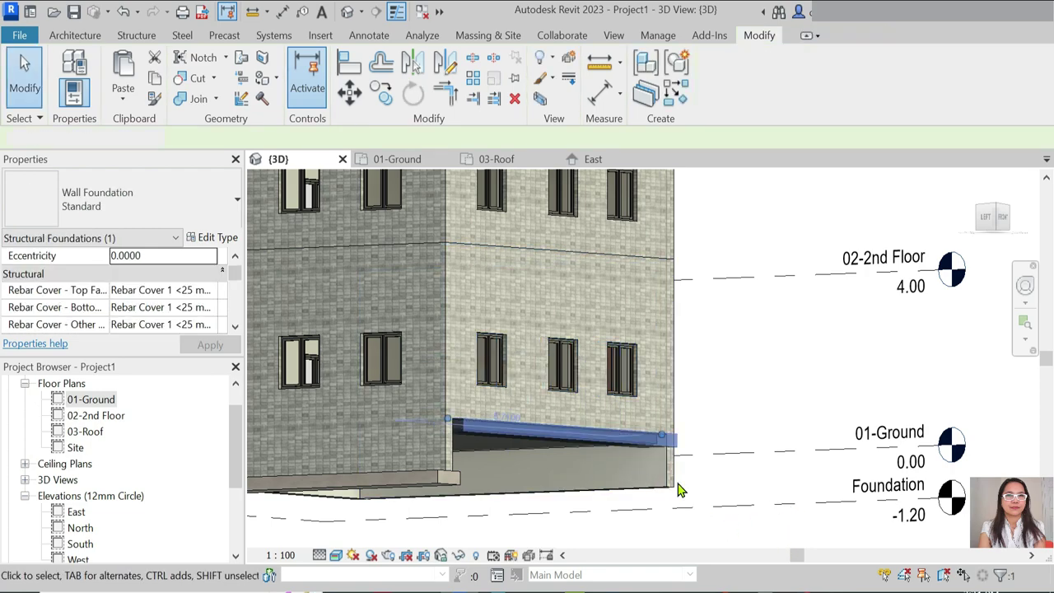
Step: Match the left wall's type with MA and check the front wall's foundation
key(m)
key(a)
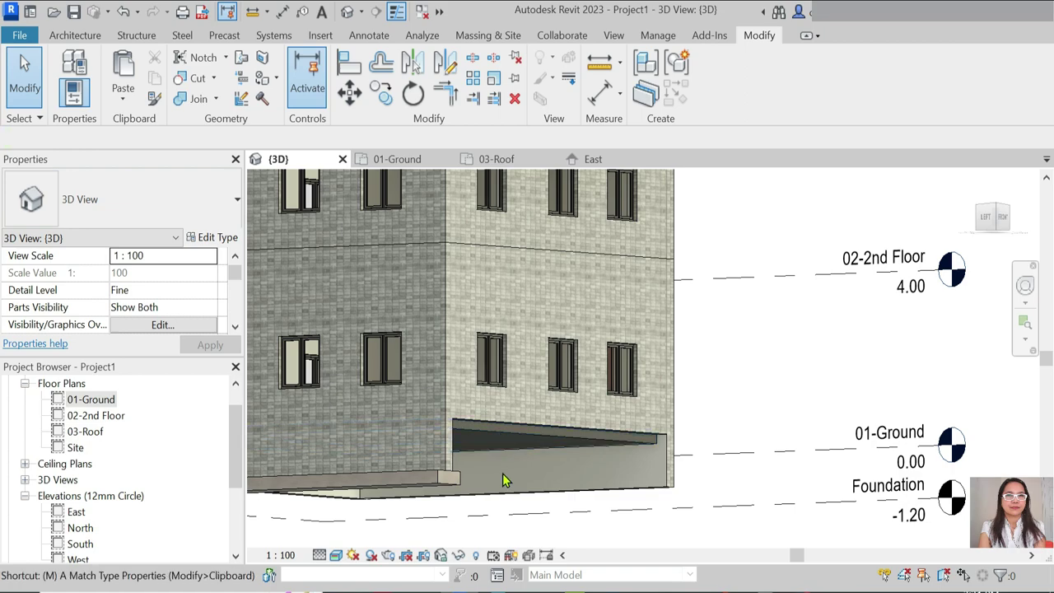
click(441, 445)
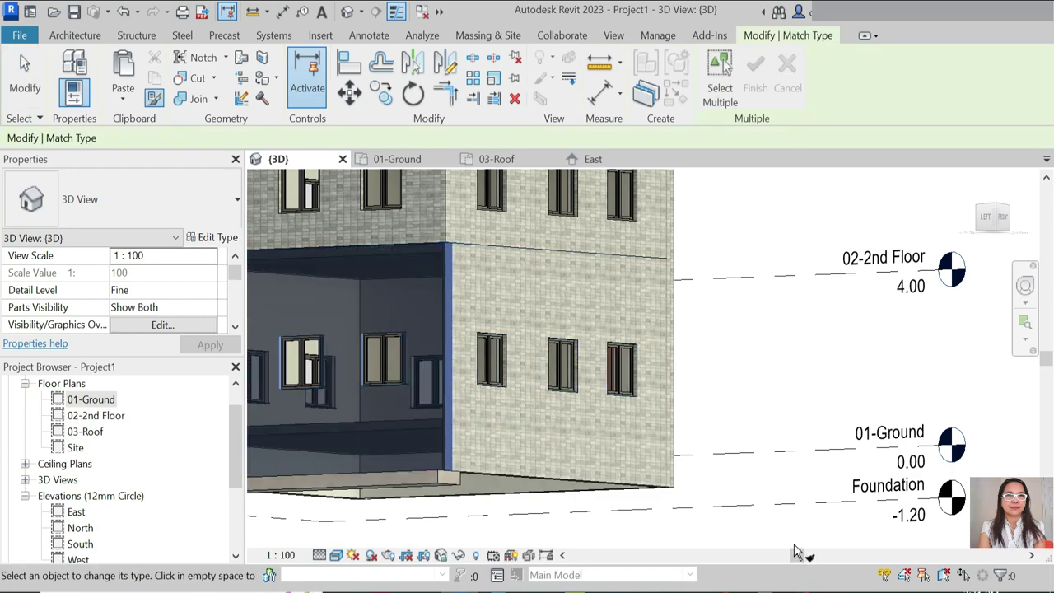
scroll(751, 517, down, 5)
scroll(589, 493, up, 5)
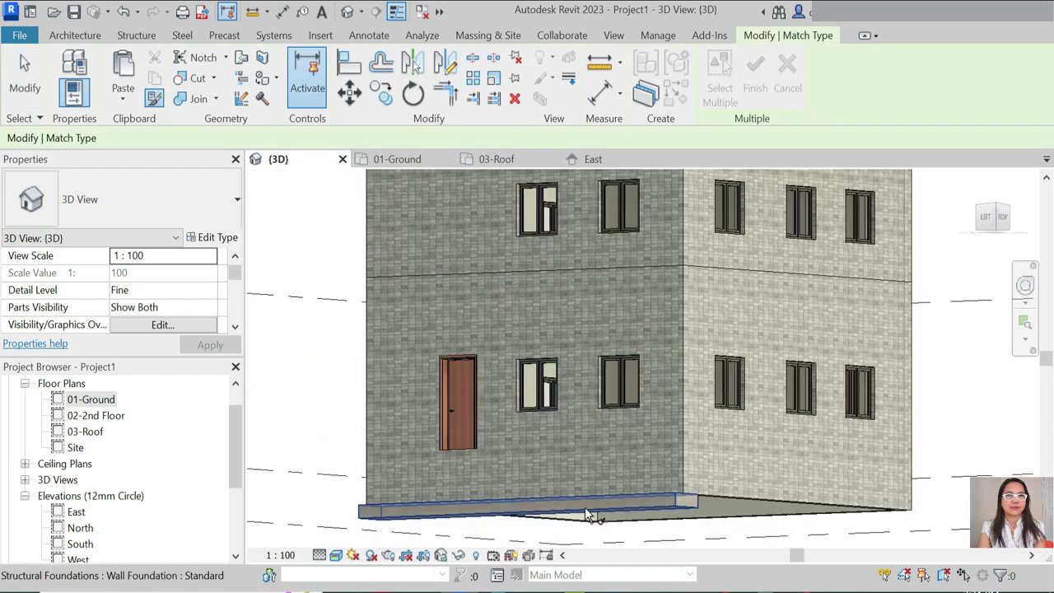
key(Escape)
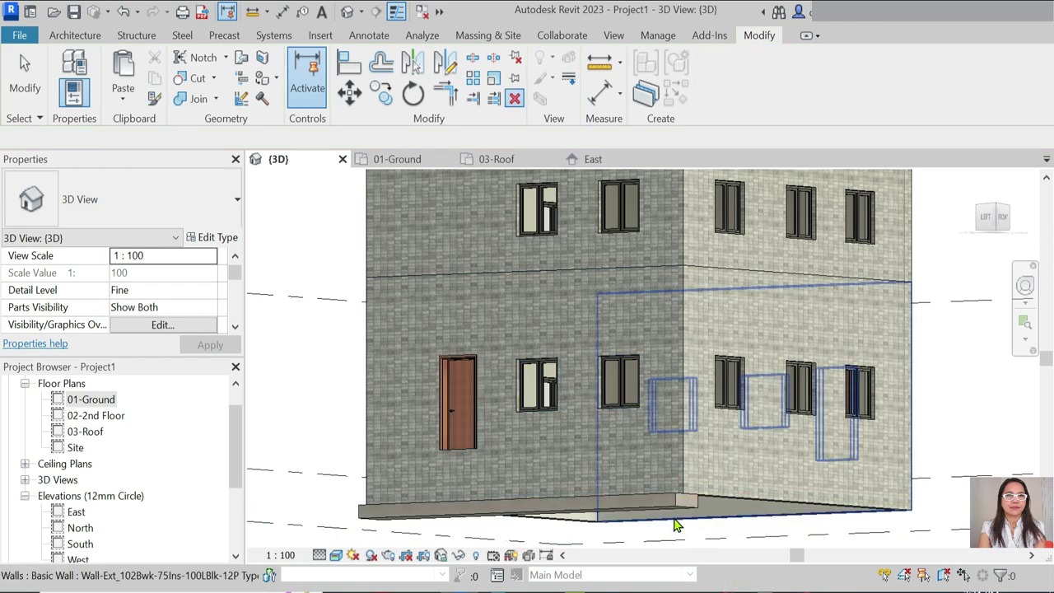
click(656, 516)
key(Escape)
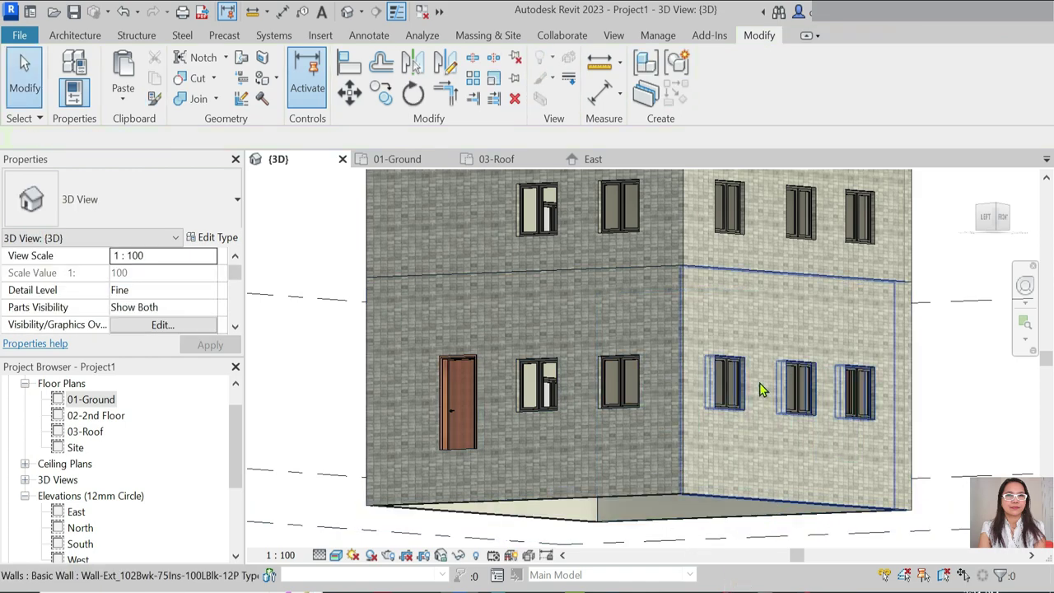
scroll(626, 358, down, 1)
click(366, 166)
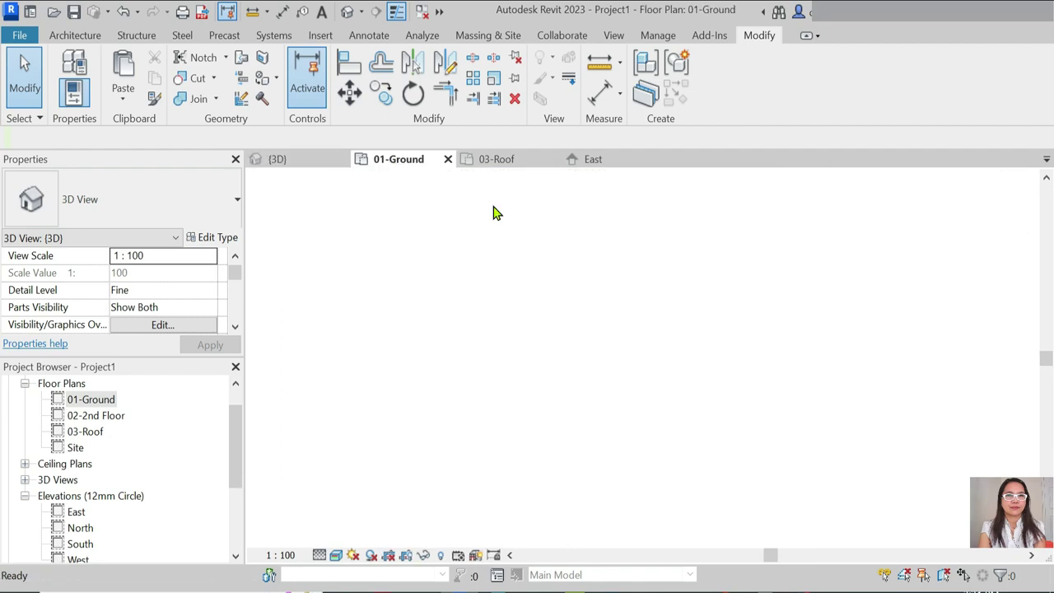
Step: Reopen the 01-Ground plan and set its view range bottom and view depth to Unlimited
double_click(82, 450)
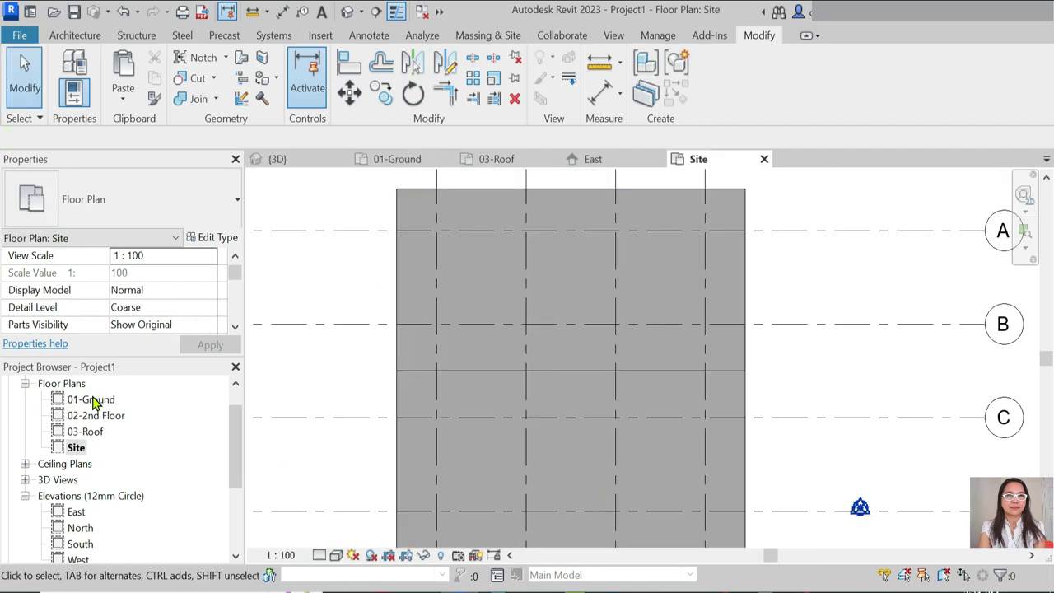
double_click(93, 401)
scroll(186, 303, down, 2)
scroll(183, 305, down, 3)
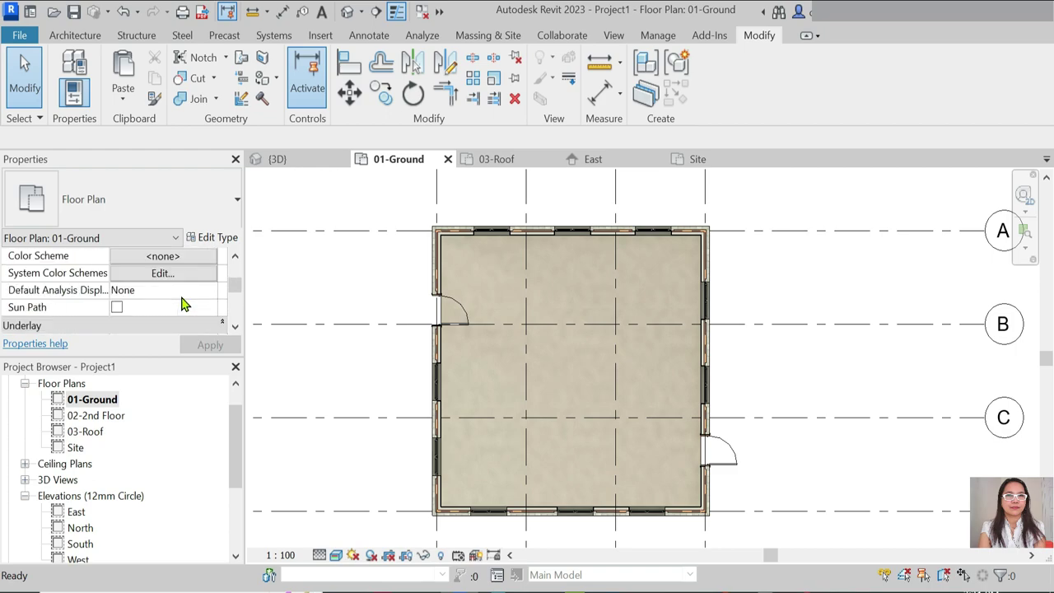
scroll(183, 305, down, 3)
scroll(183, 304, down, 2)
click(177, 293)
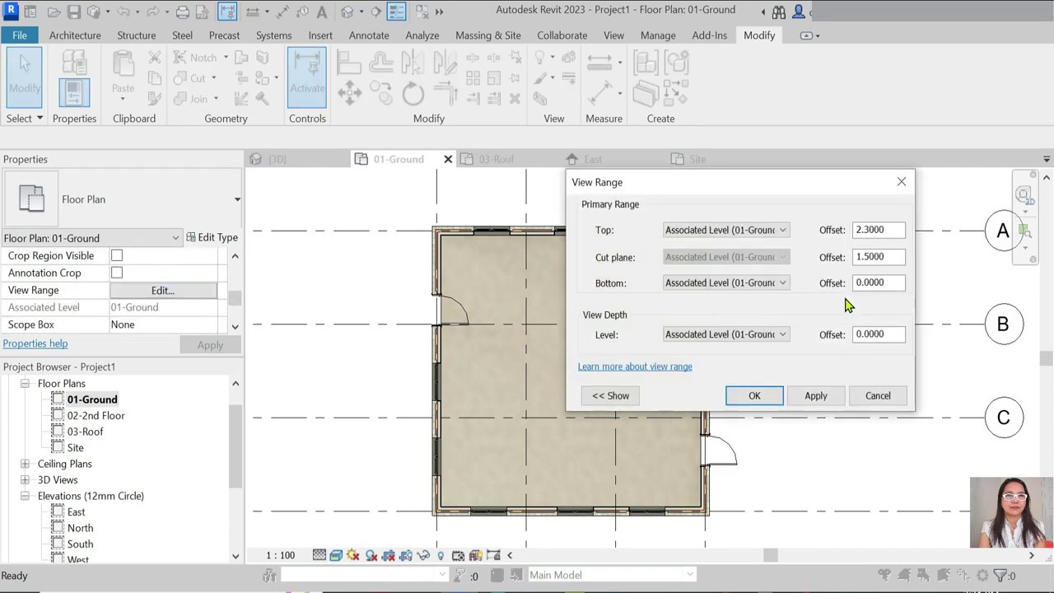
click(758, 284)
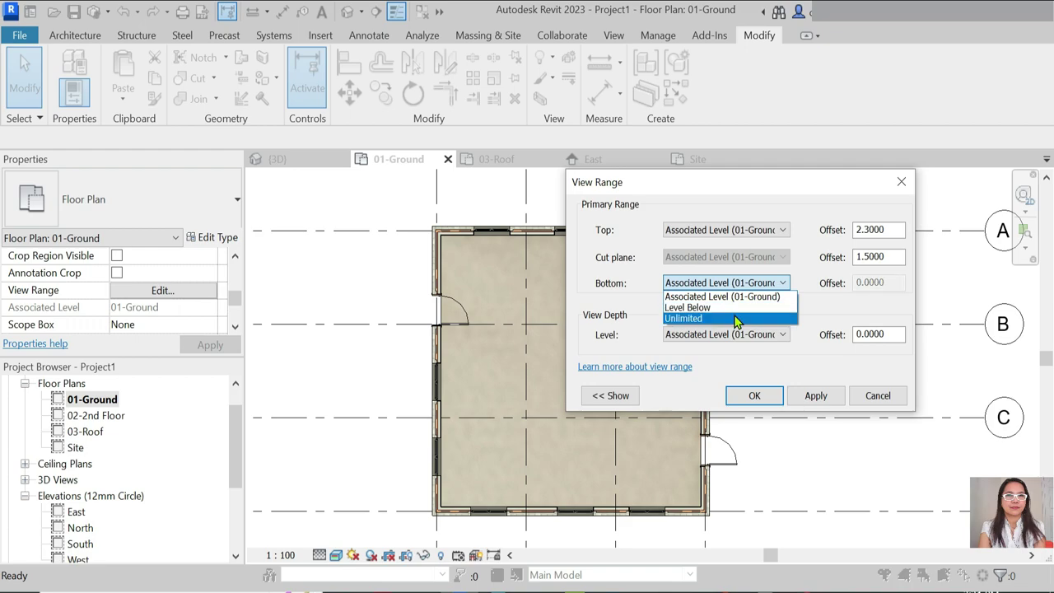
click(735, 321)
click(761, 334)
click(724, 369)
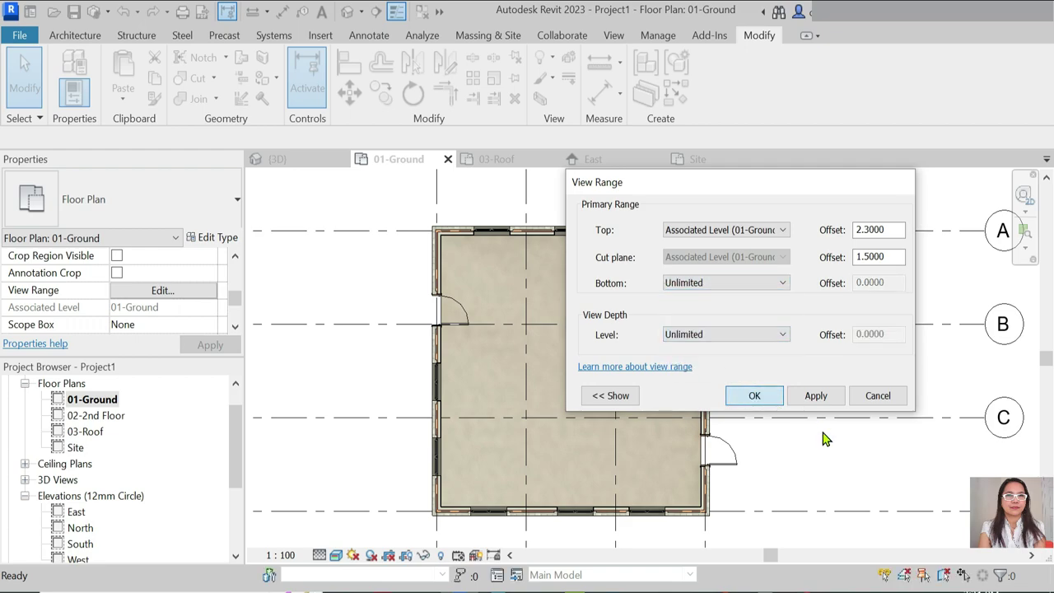
key(Return)
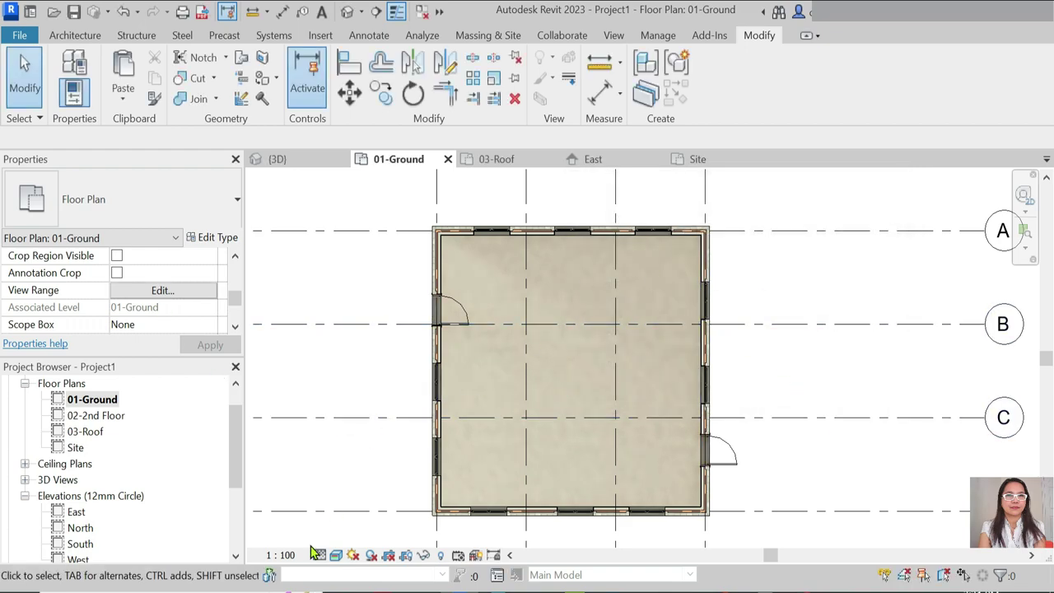
Step: Switch the plan to wireframe and set the view range top offset 2.3, cut plane 1.5
click(343, 561)
click(359, 469)
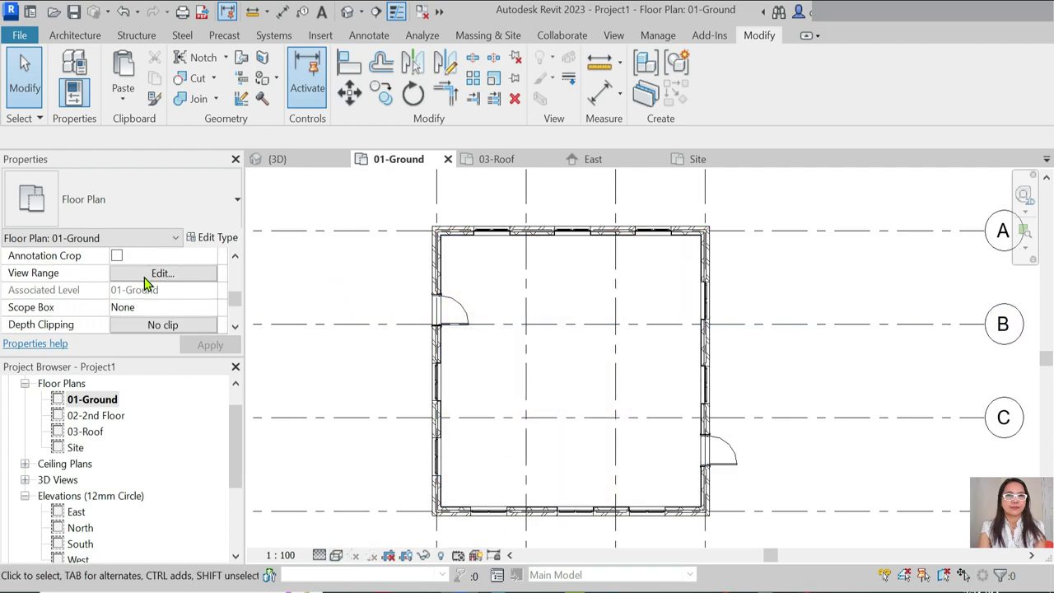
click(169, 273)
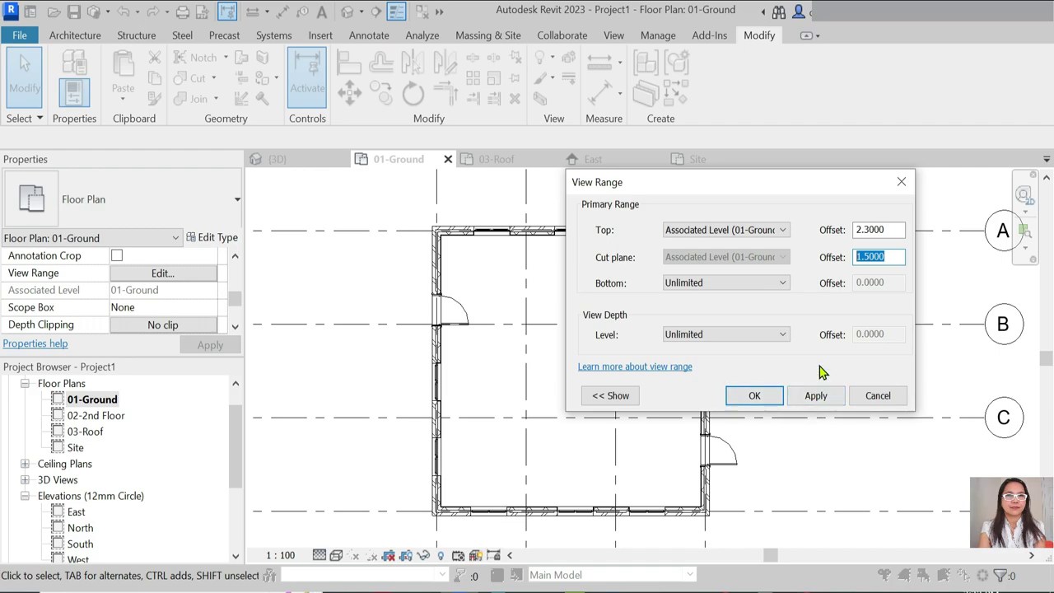
click(754, 395)
scroll(522, 395, down, 4)
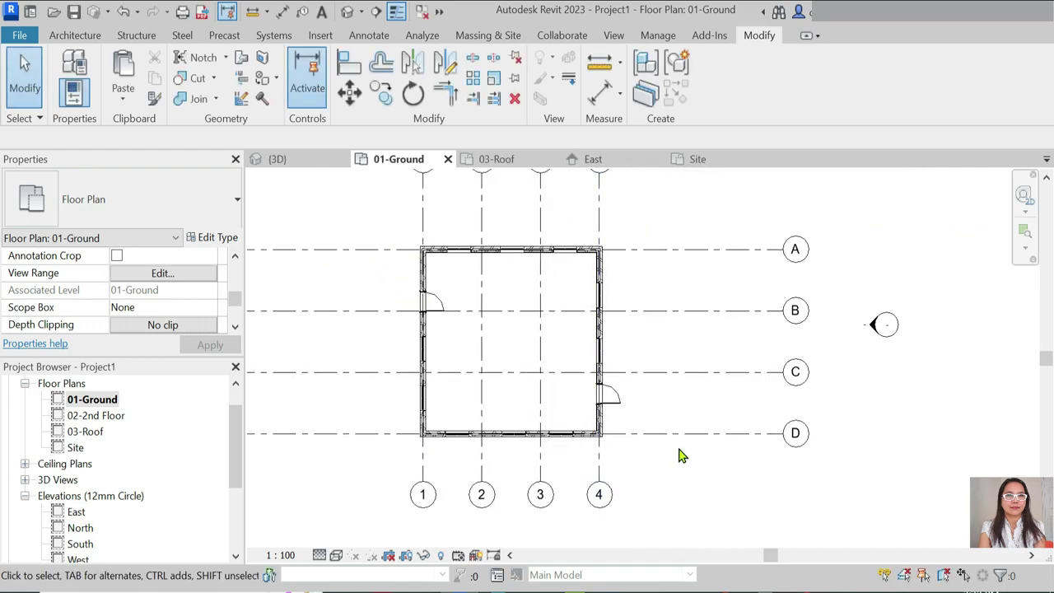
scroll(510, 272, down, 1)
scroll(453, 262, up, 3)
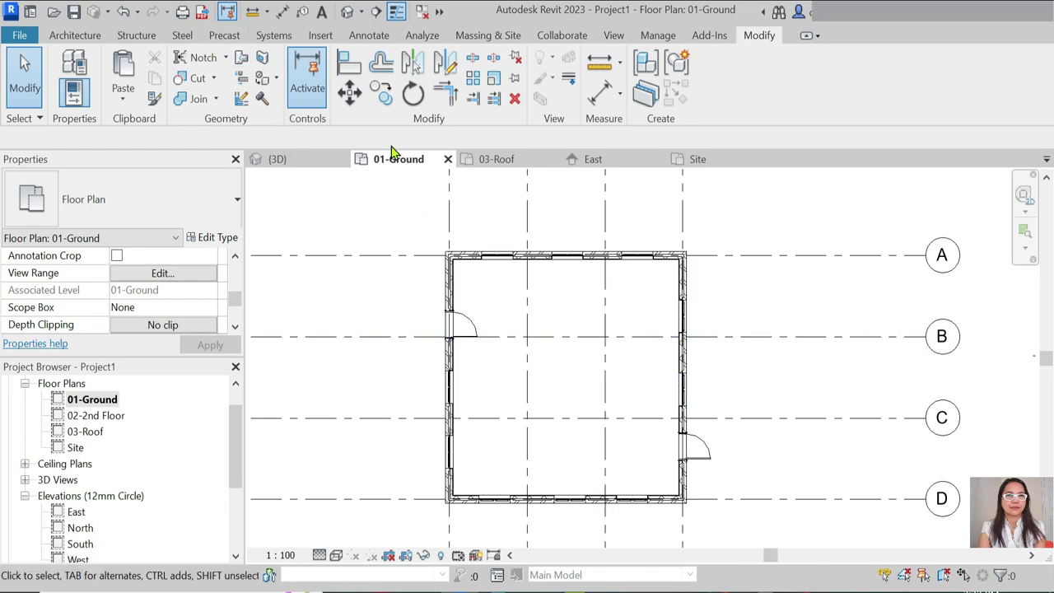
Step: Create a wall foundation type 'Foundation 1' with width 1 and thickness 0.5
click(134, 37)
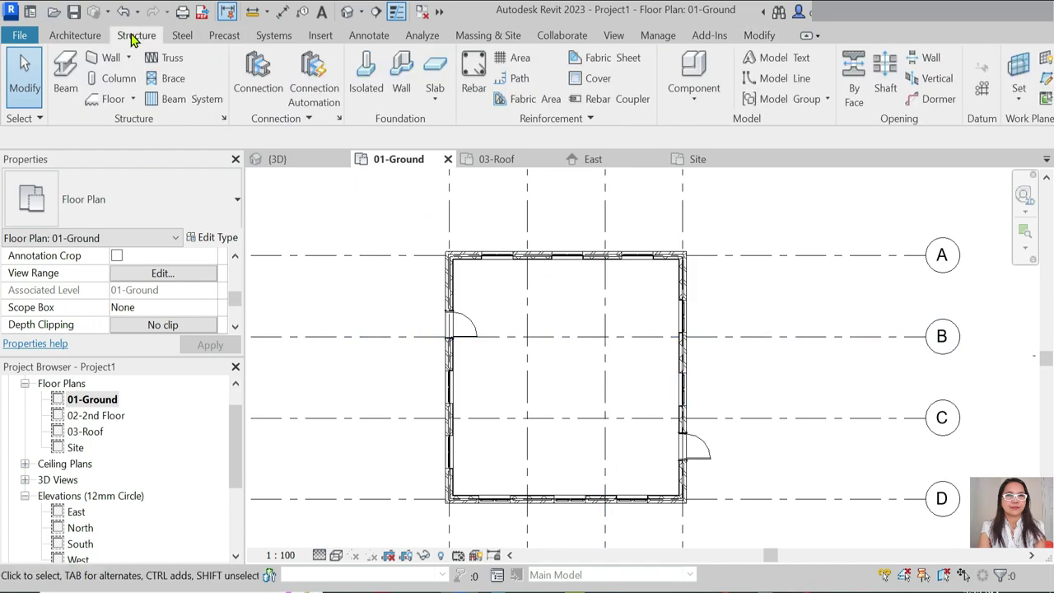
click(401, 83)
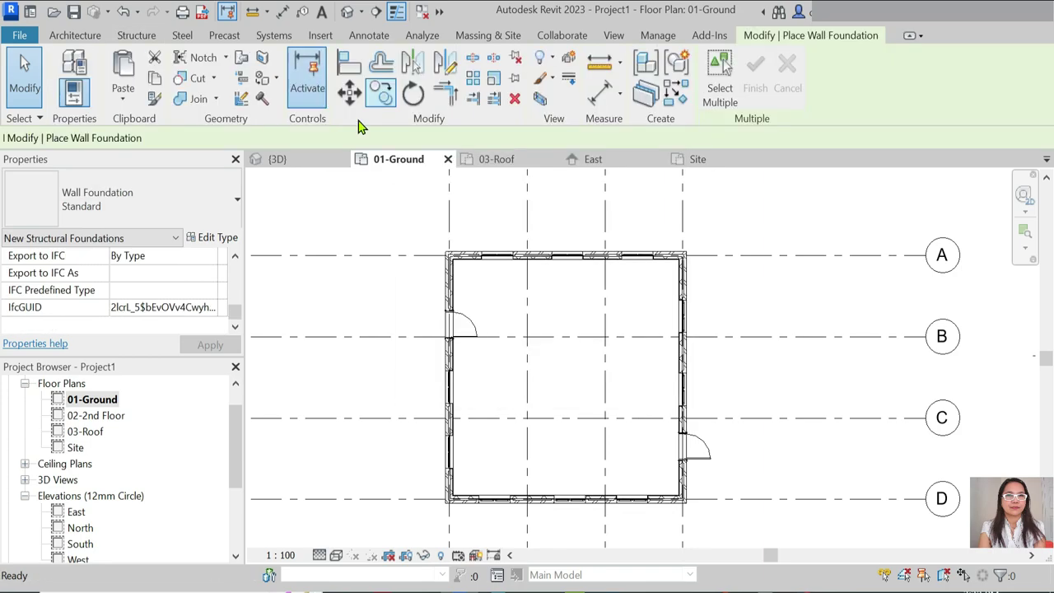
click(159, 205)
click(215, 237)
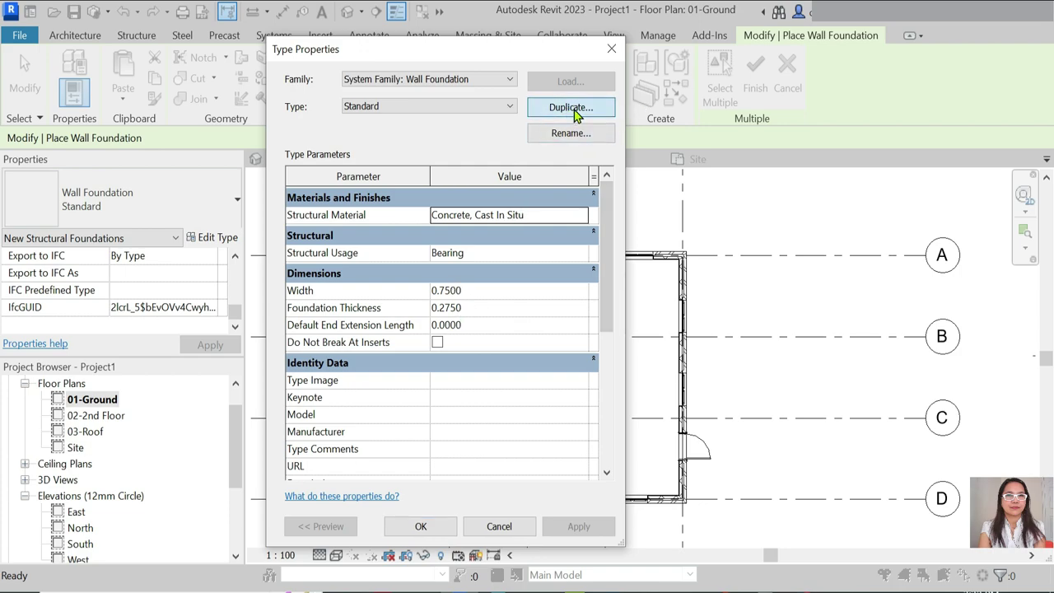
click(593, 107)
text(Foundation 1)
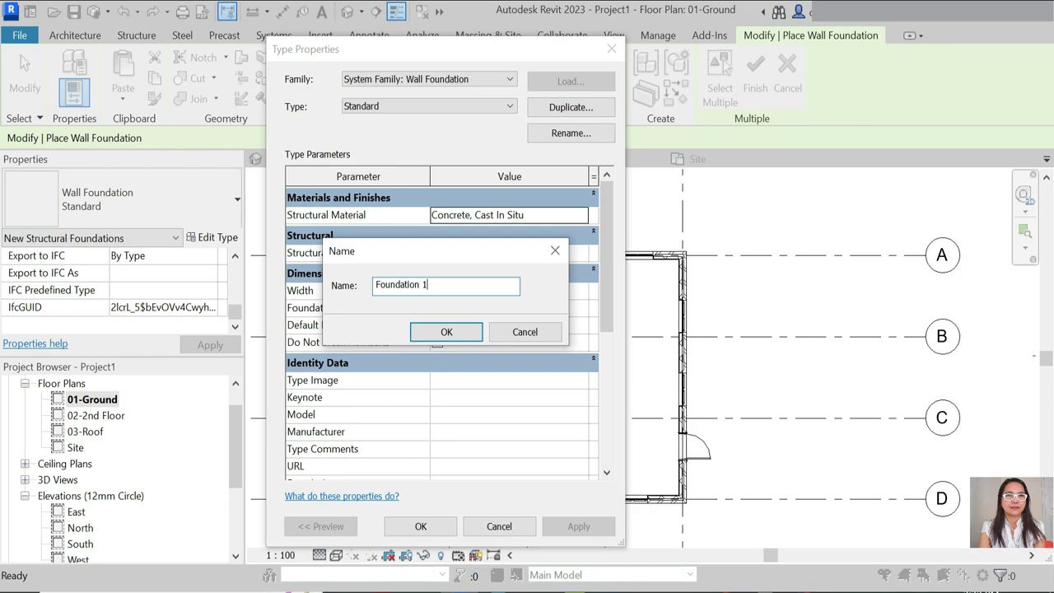
click(446, 331)
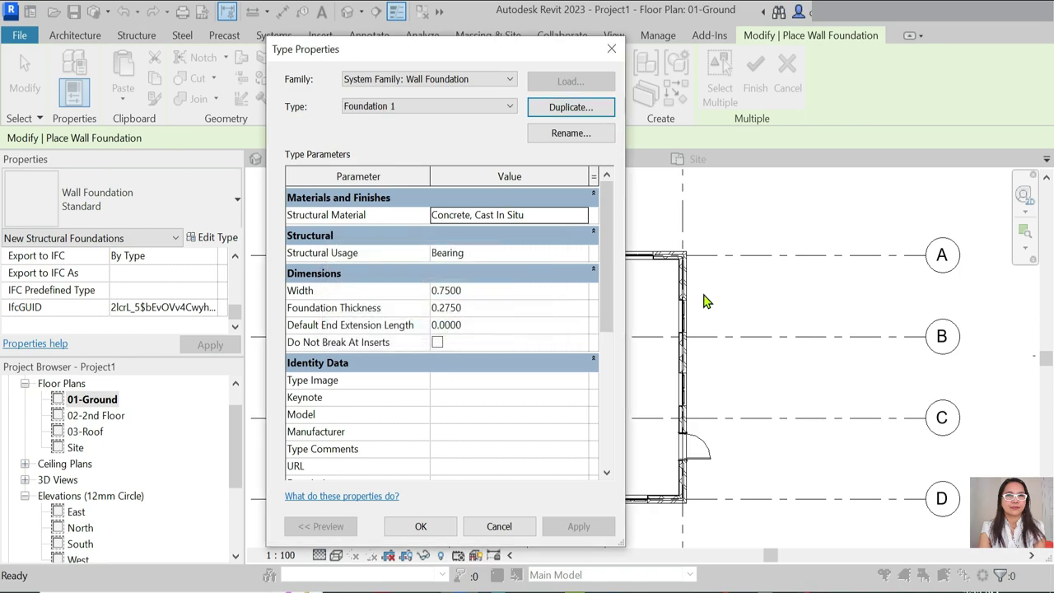
click(506, 294)
text(1)
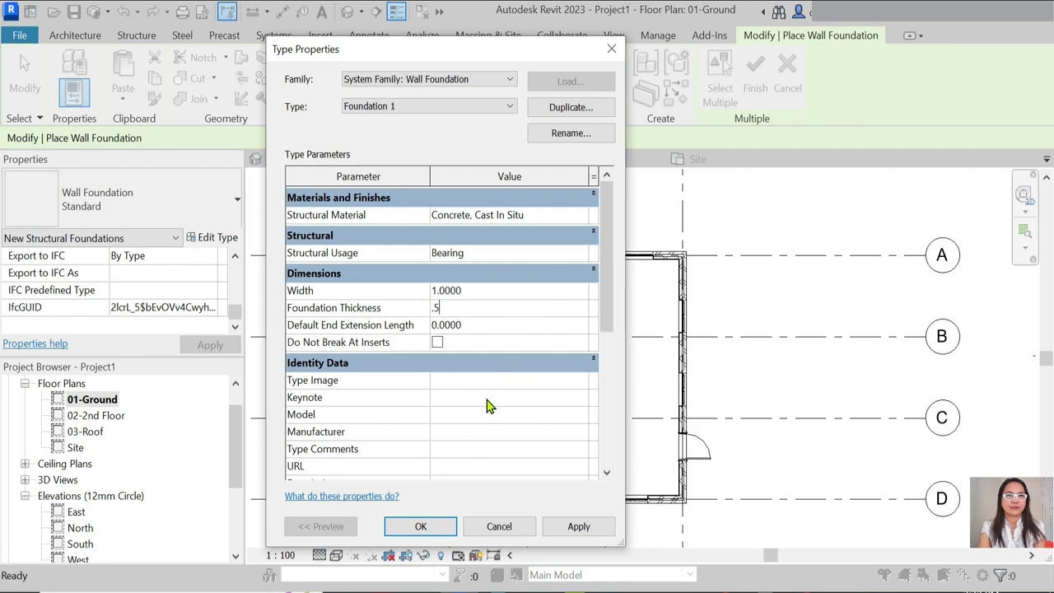
click(420, 526)
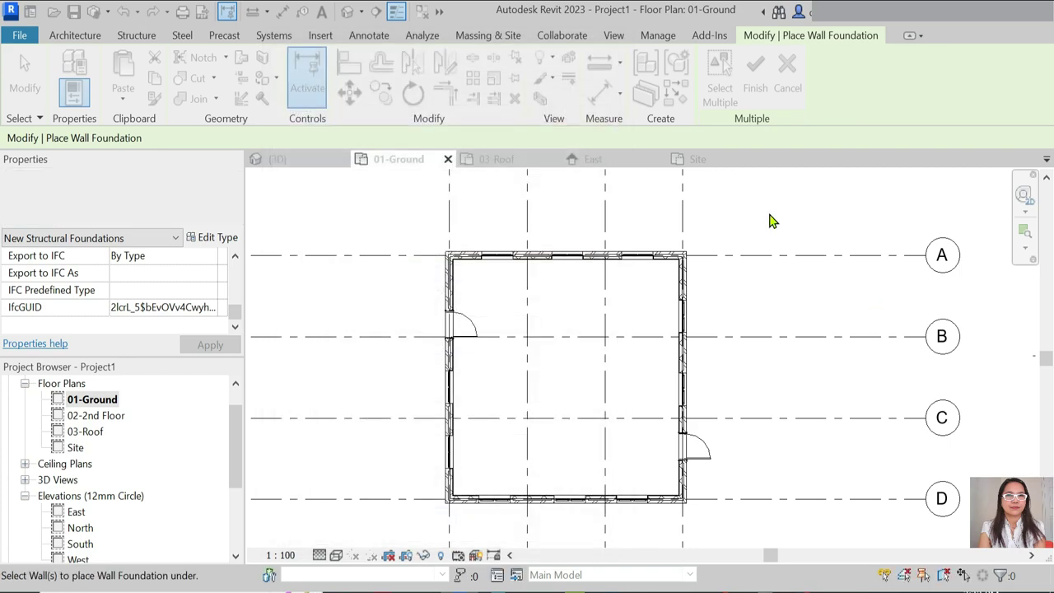
Step: Place Foundation 1 under the top, left, bottom and right walls, then inspect it in 3D
click(470, 263)
click(457, 300)
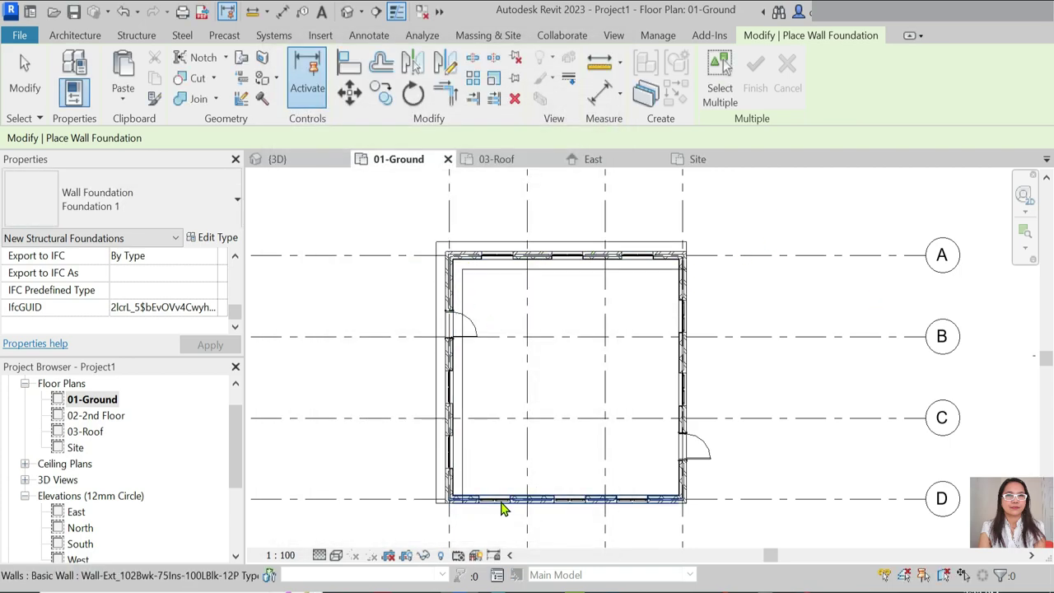
click(501, 504)
click(672, 370)
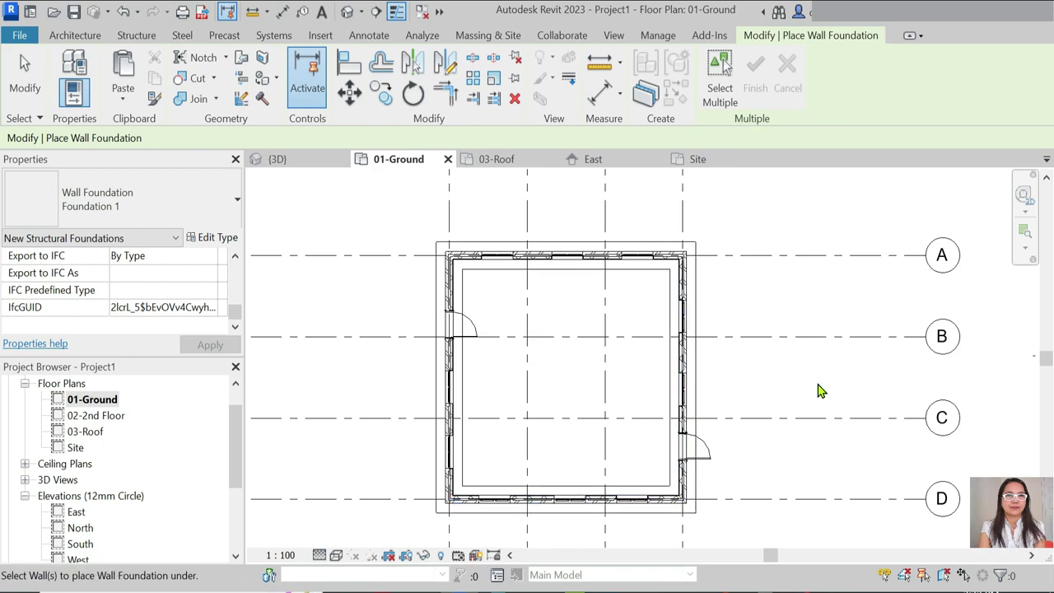
key(Escape)
click(278, 159)
mouse_move(896, 419)
shift+middle_down()
mouse_move(834, 546)
mouse_move(827, 522)
shift+middle_up()
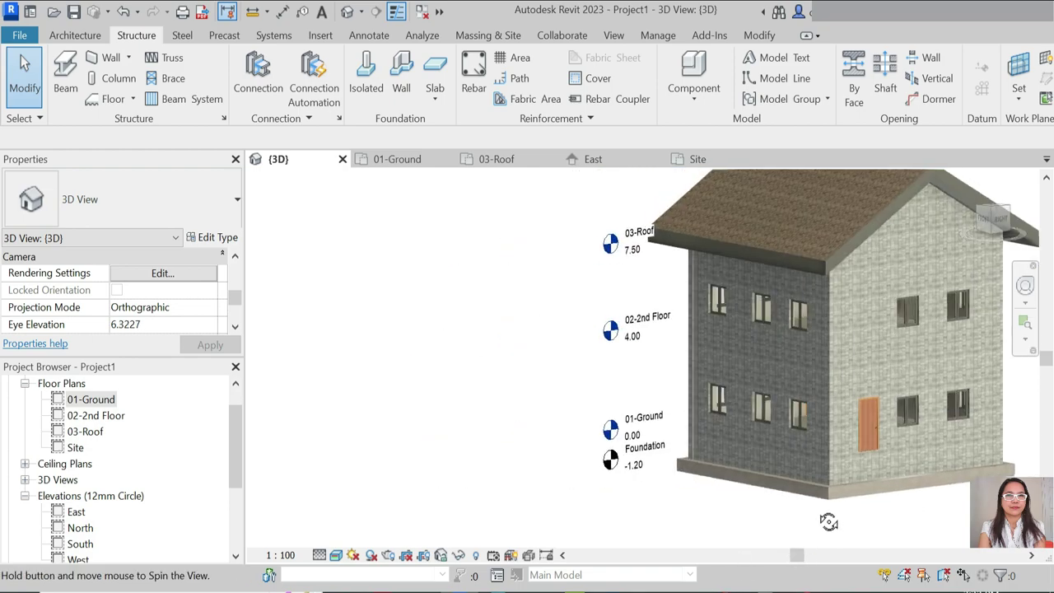
Step: Zoom around the 3D foundations, then reopen the 01-Ground floor plan
scroll(769, 437, down, 2)
scroll(587, 449, up, 1)
scroll(588, 449, up, 1)
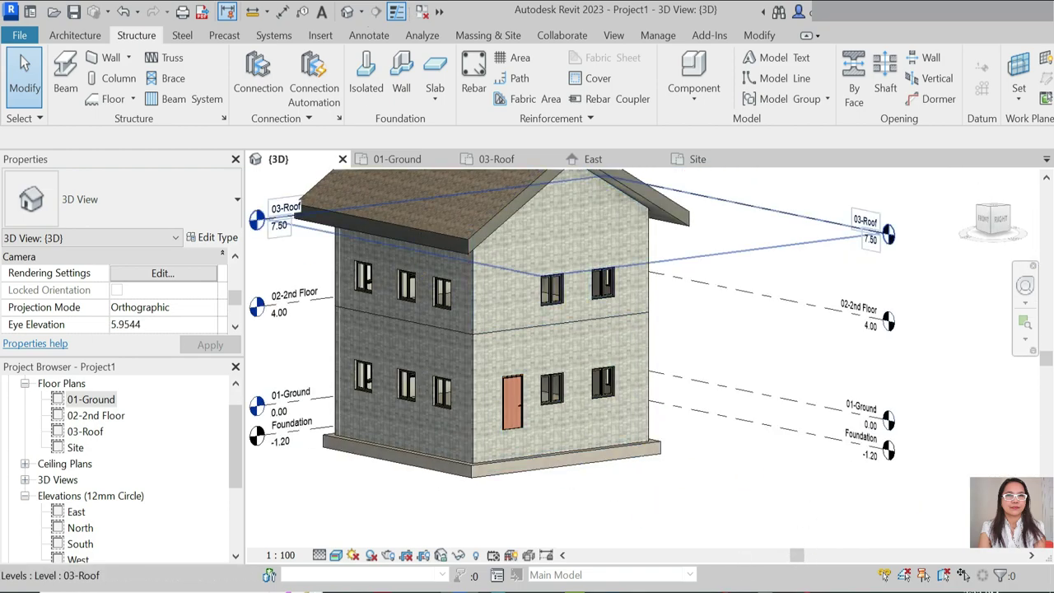
double_click(94, 401)
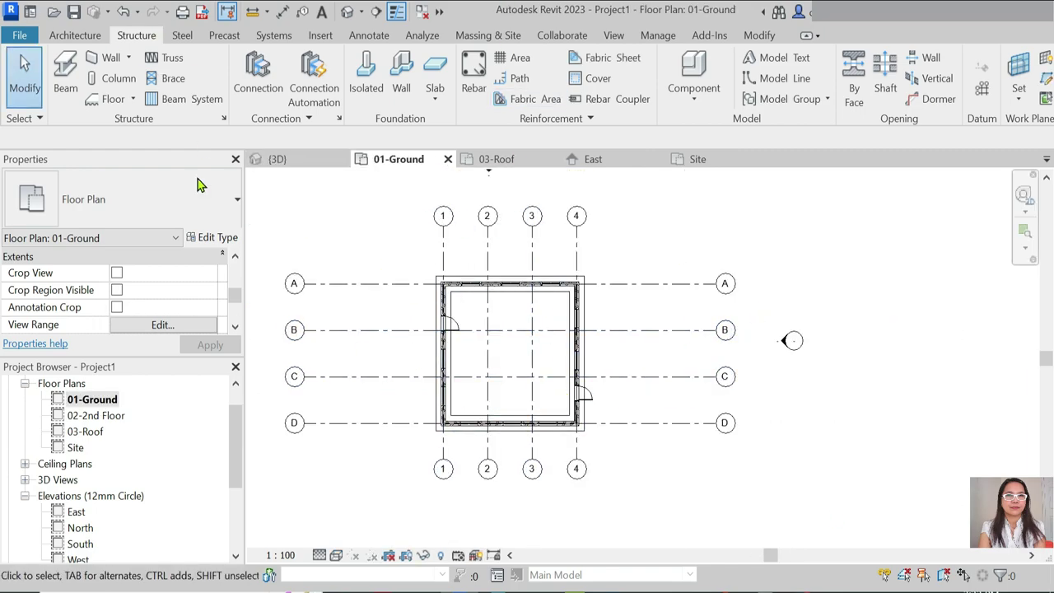
Step: Start a Floor: Architectural boundary sketch on the 01-Ground plan
click(127, 99)
click(104, 36)
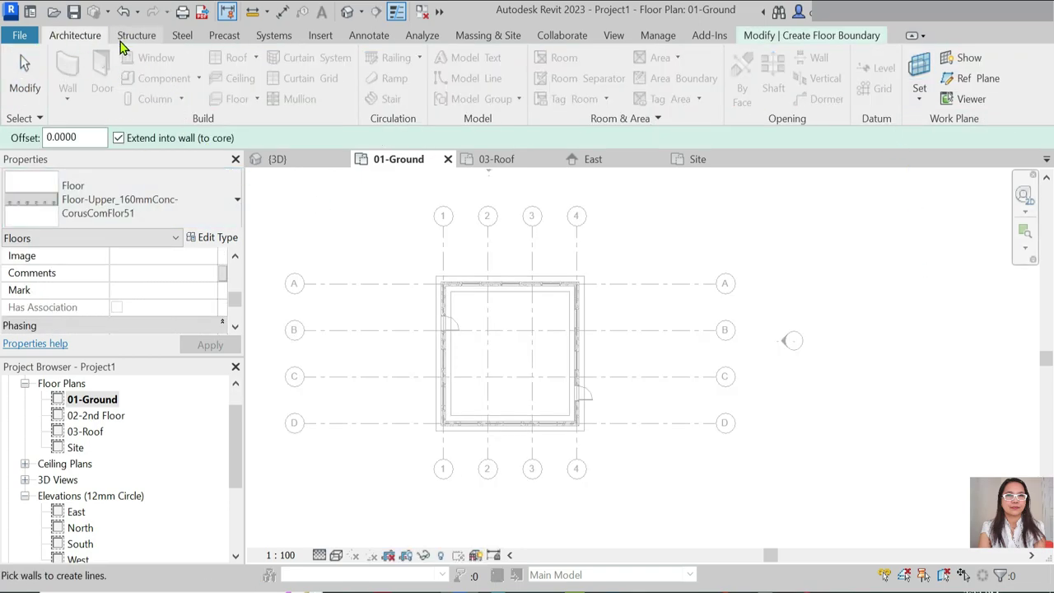
key(Escape)
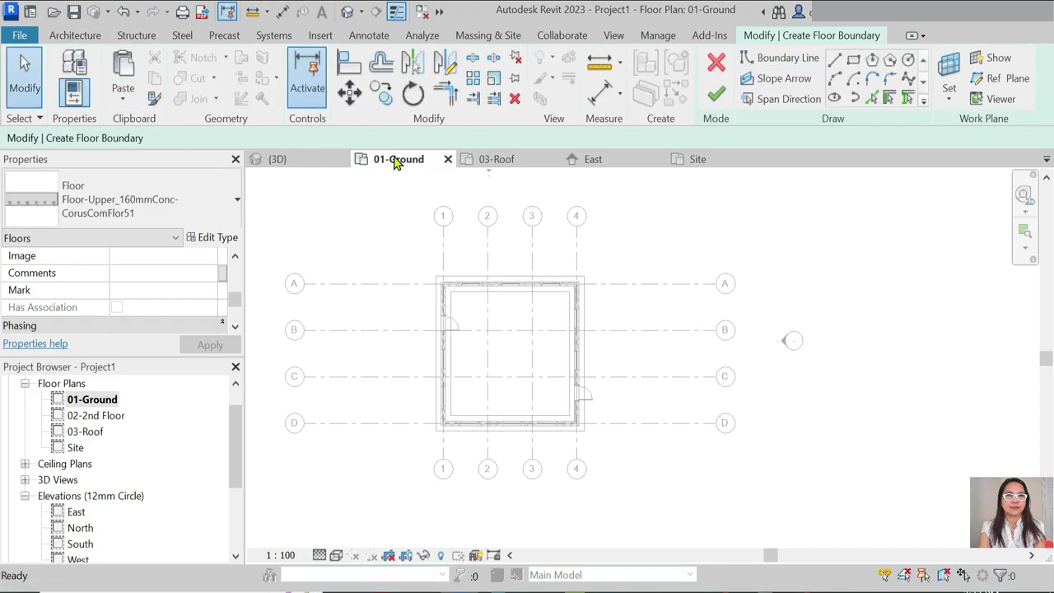
click(83, 37)
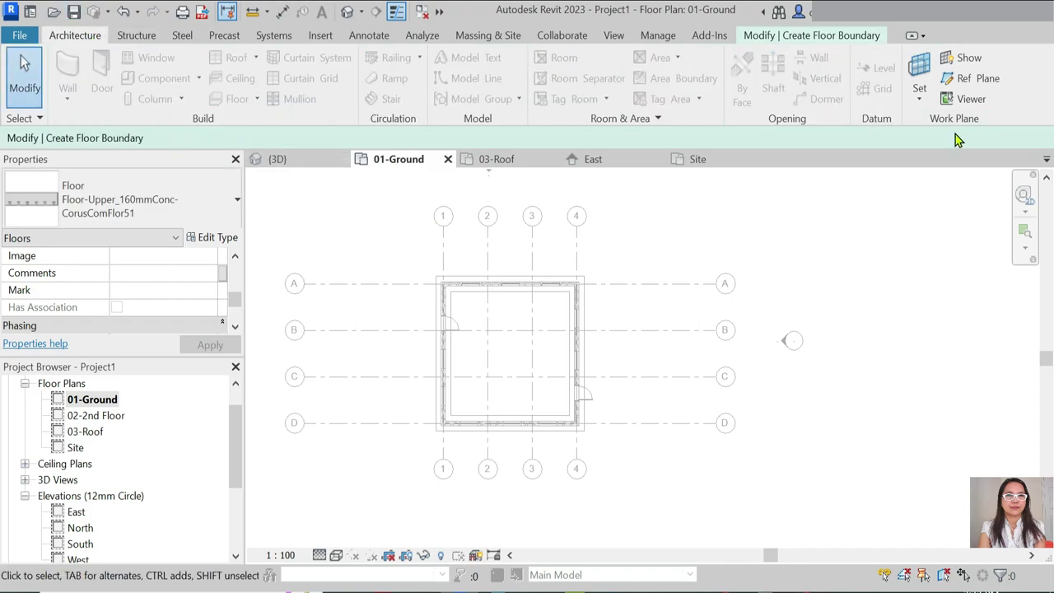
click(822, 37)
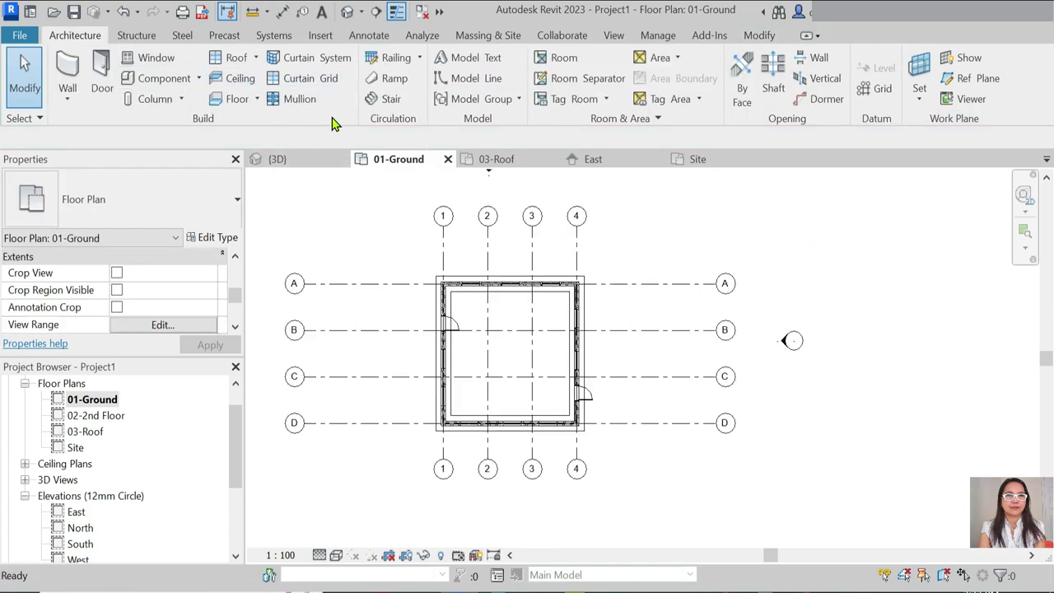
click(256, 99)
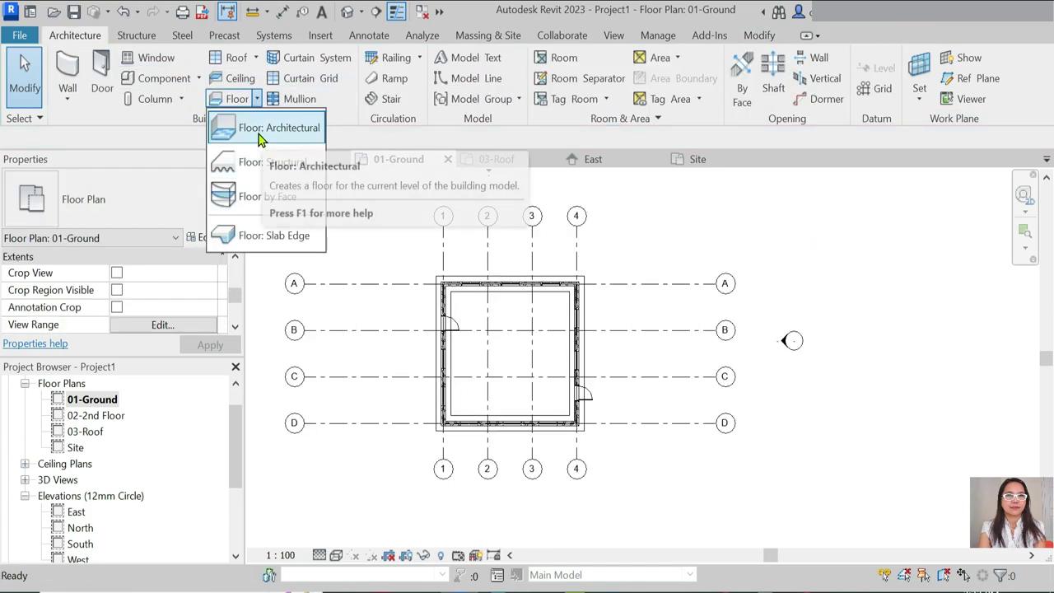
click(263, 129)
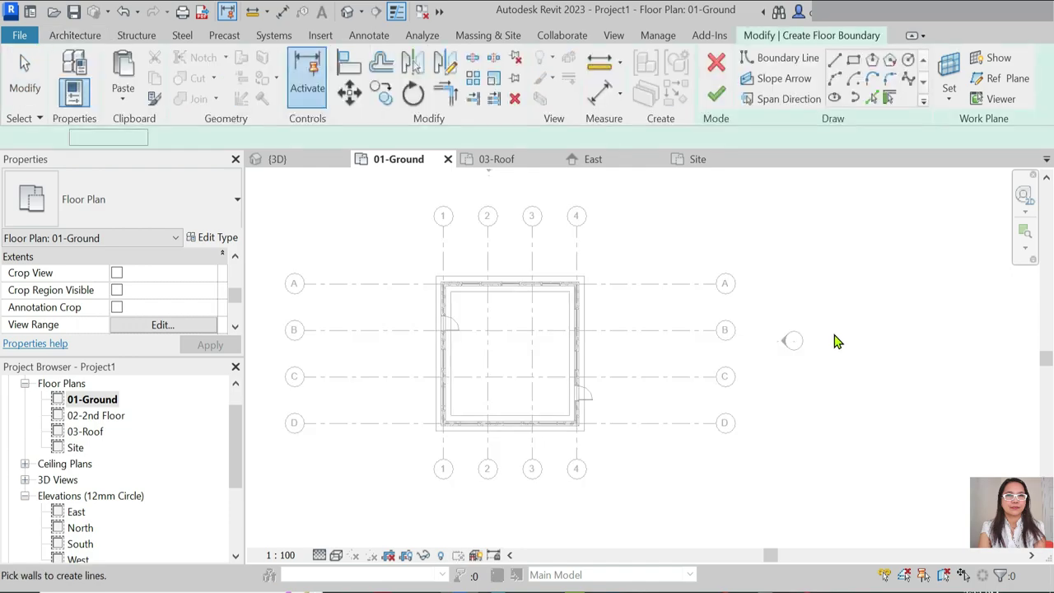
Step: Pick the foundation edges as boundary lines and close their corner with Trim (TR)
click(871, 98)
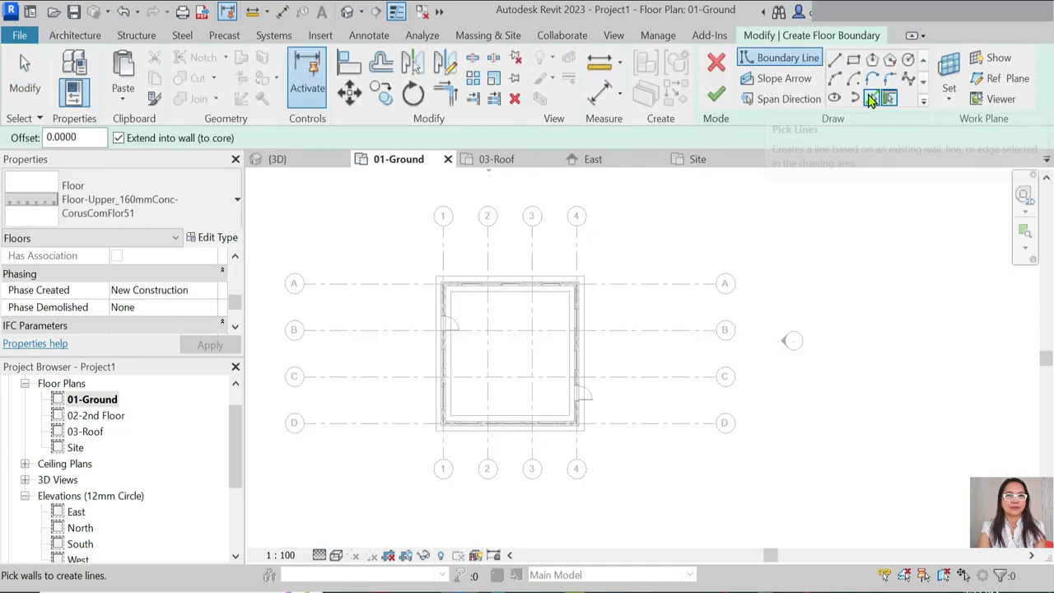
click(436, 348)
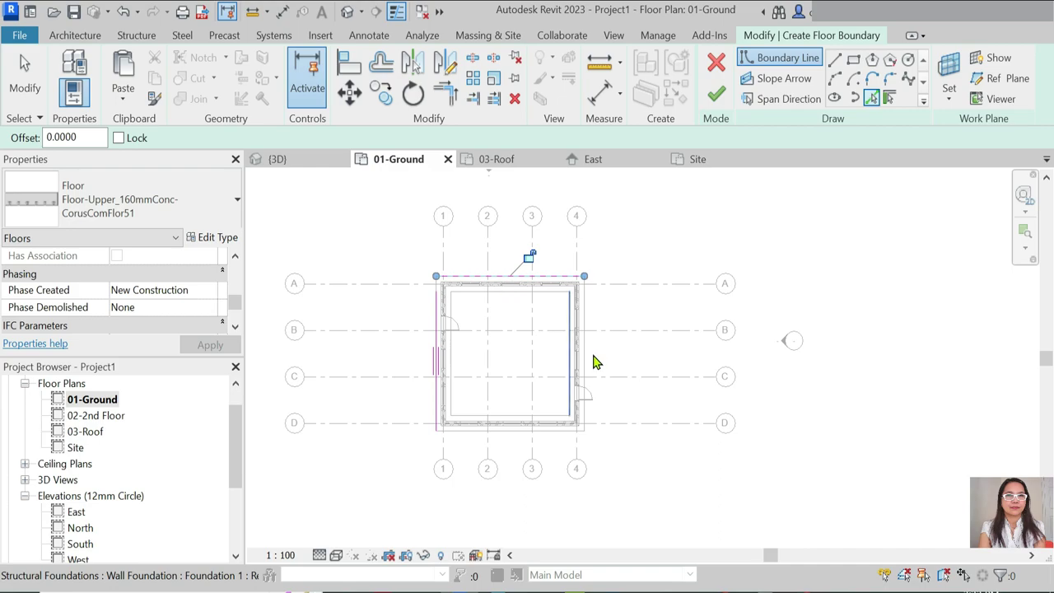
click(498, 434)
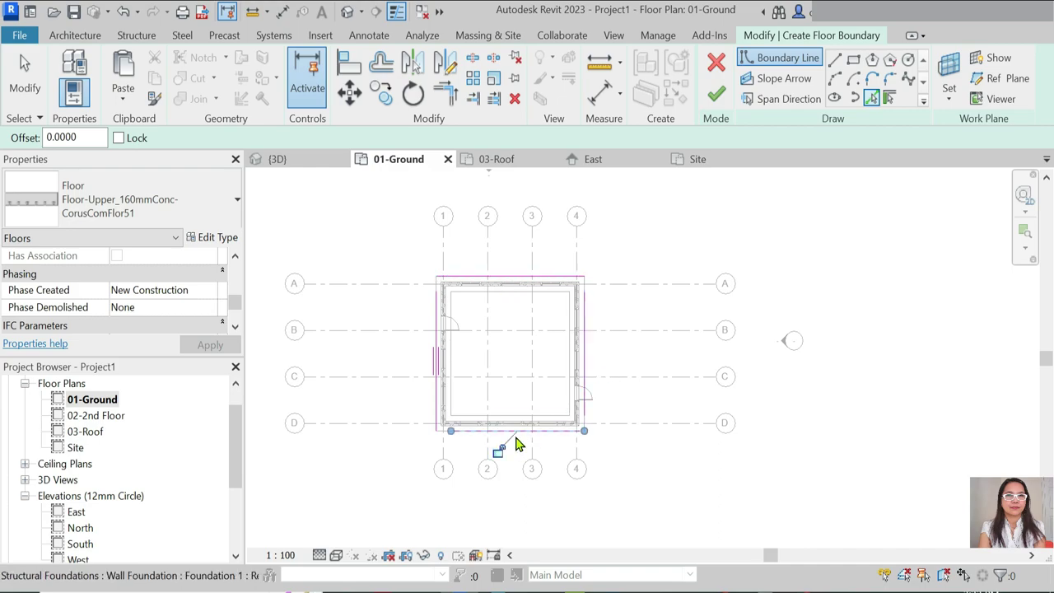
key(Escape)
key(t)
key(r)
click(435, 351)
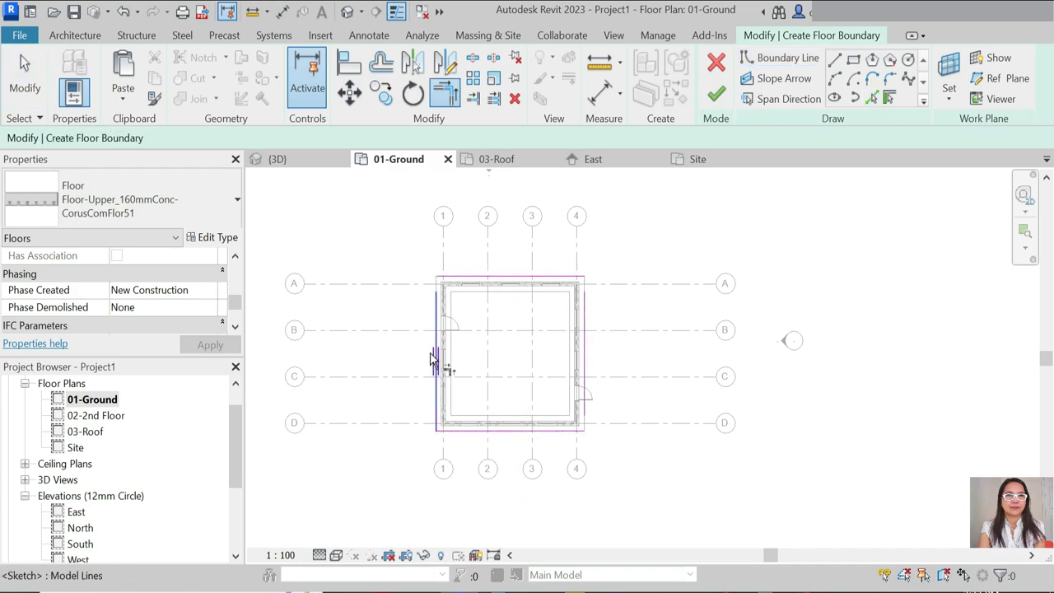
click(459, 278)
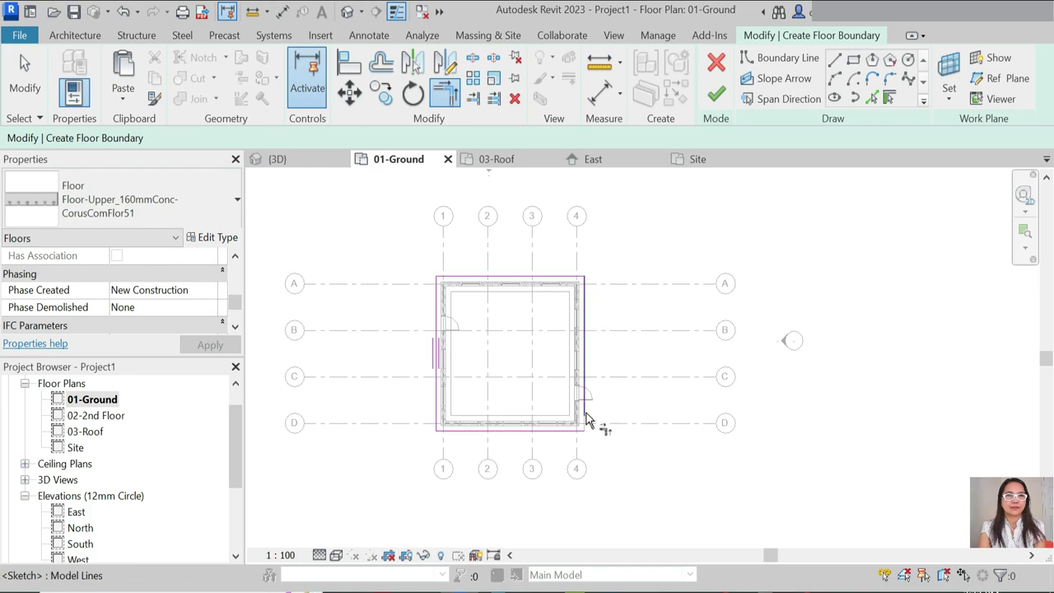
Step: Draw the 19.3 × 17.0 outer rectangle boundary and finish the floor
click(853, 59)
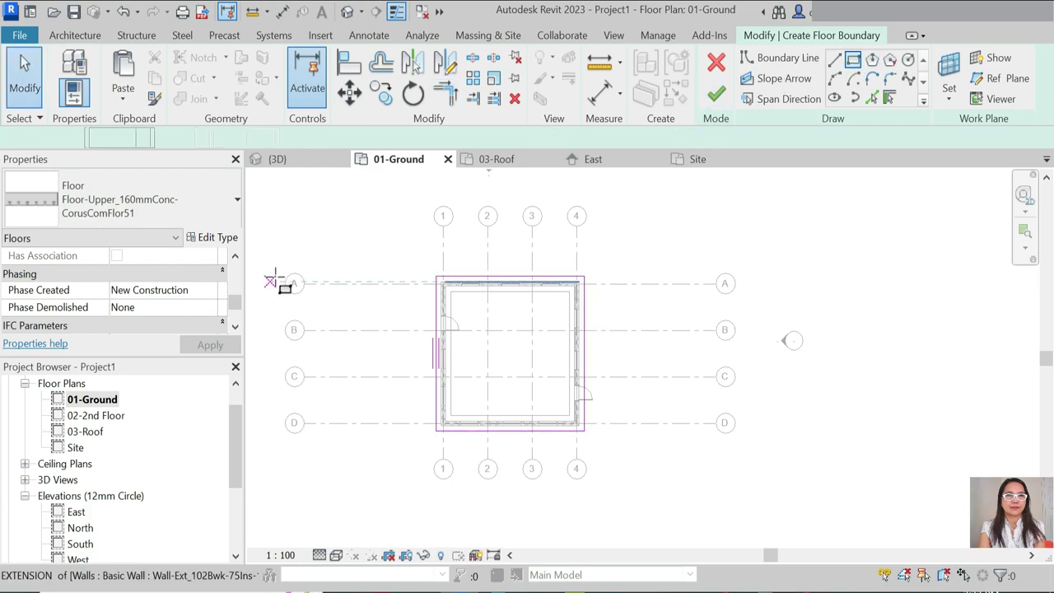
click(372, 233)
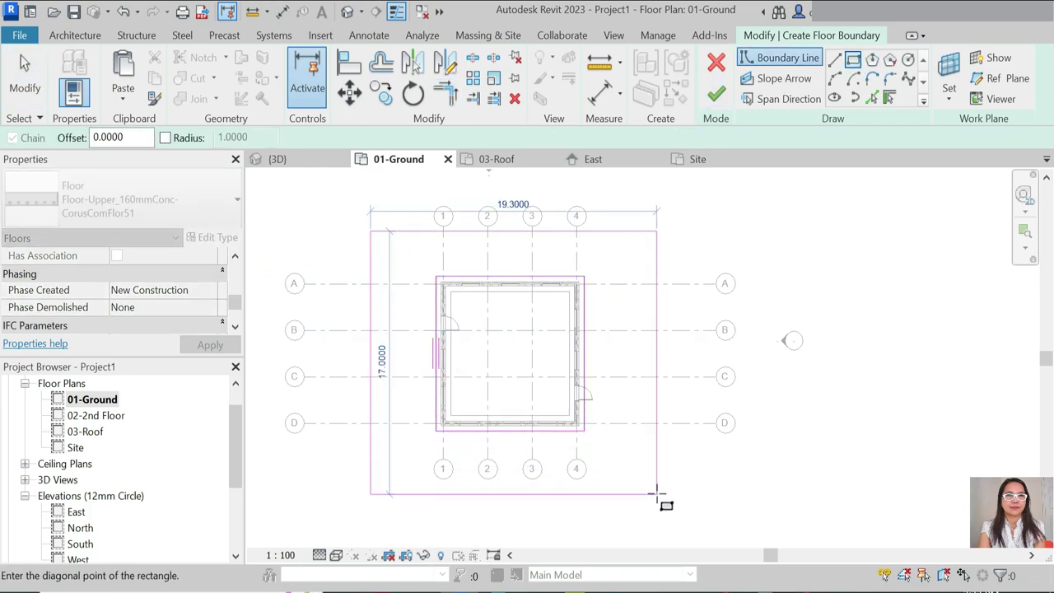
click(716, 94)
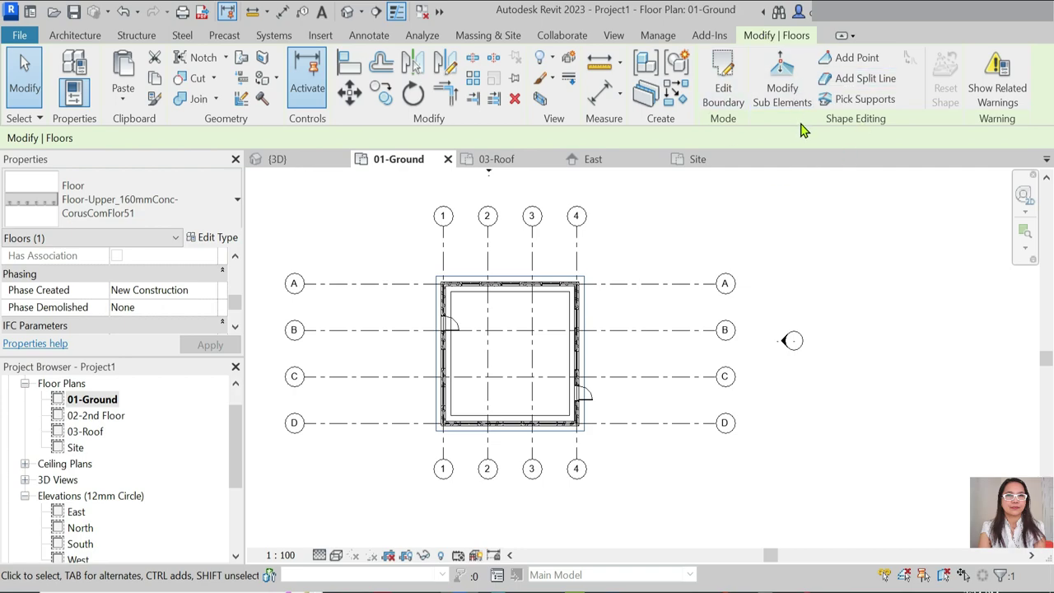
Step: Redraw the floor's outer boundary as a 19 × 16.4 rectangle around the house and finish
click(722, 82)
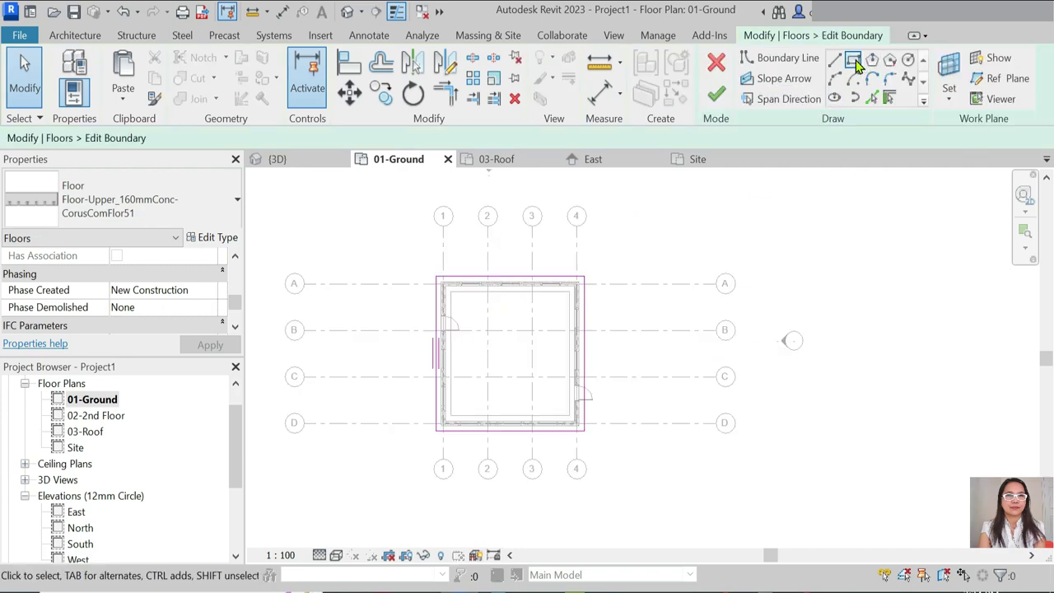
click(855, 63)
click(376, 238)
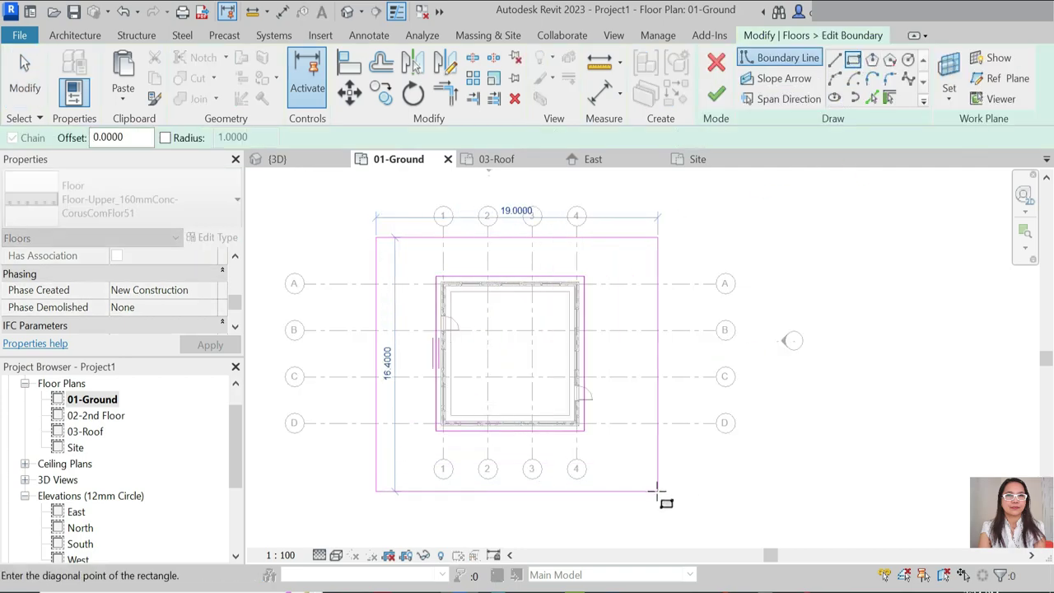
click(657, 492)
click(716, 94)
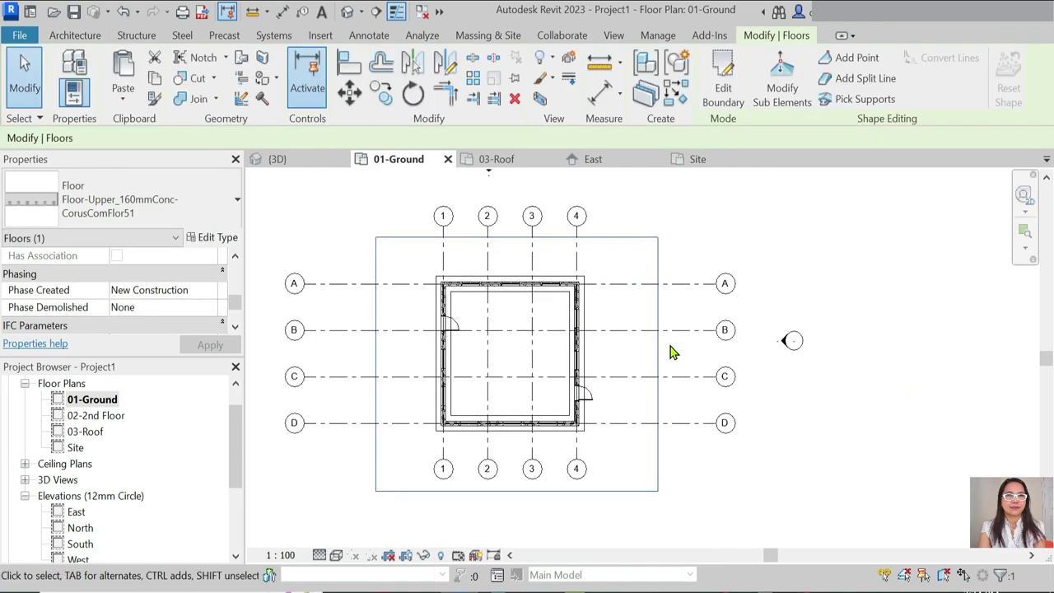
key(Escape)
Step: Check the enlarged slab in the 3D view, then return to the 01-Ground plan
key(ctrl+Tab)
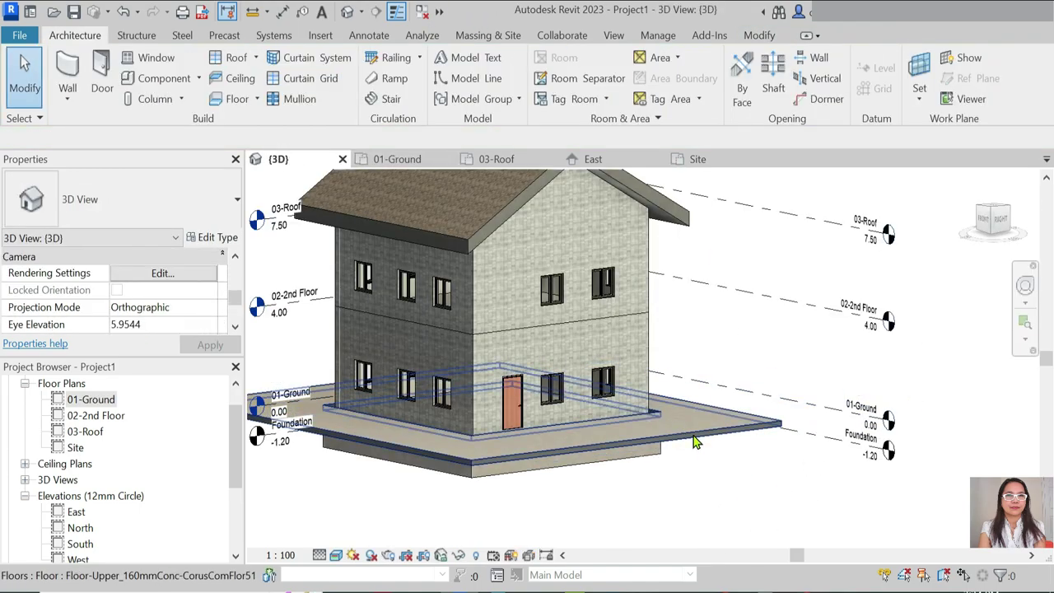
click(694, 442)
scroll(783, 440, up, 4)
scroll(788, 406, up, 3)
scroll(823, 379, up, 2)
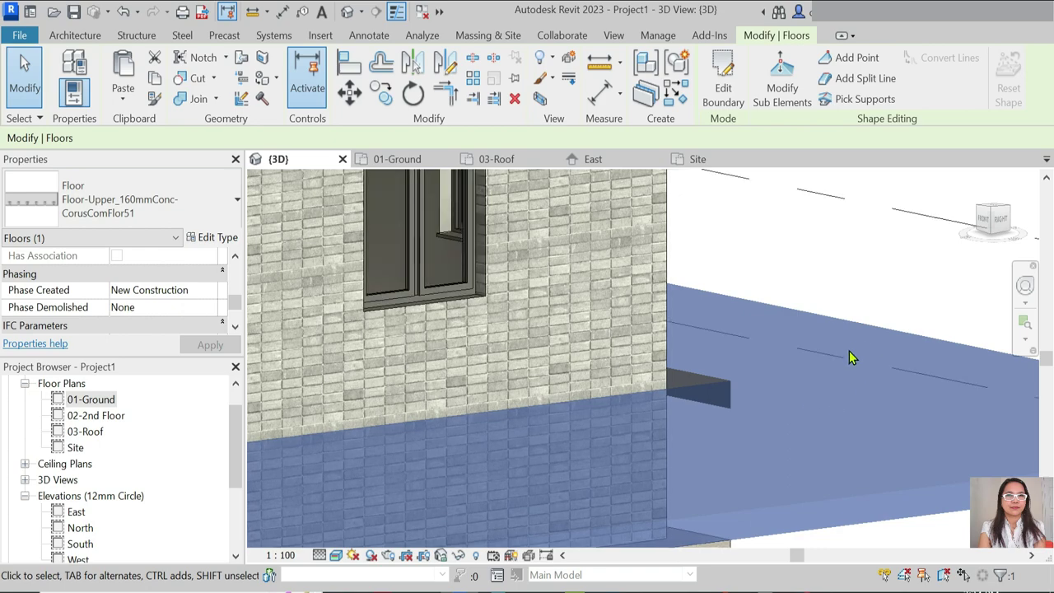
scroll(851, 357, down, 5)
scroll(506, 208, up, 2)
click(401, 161)
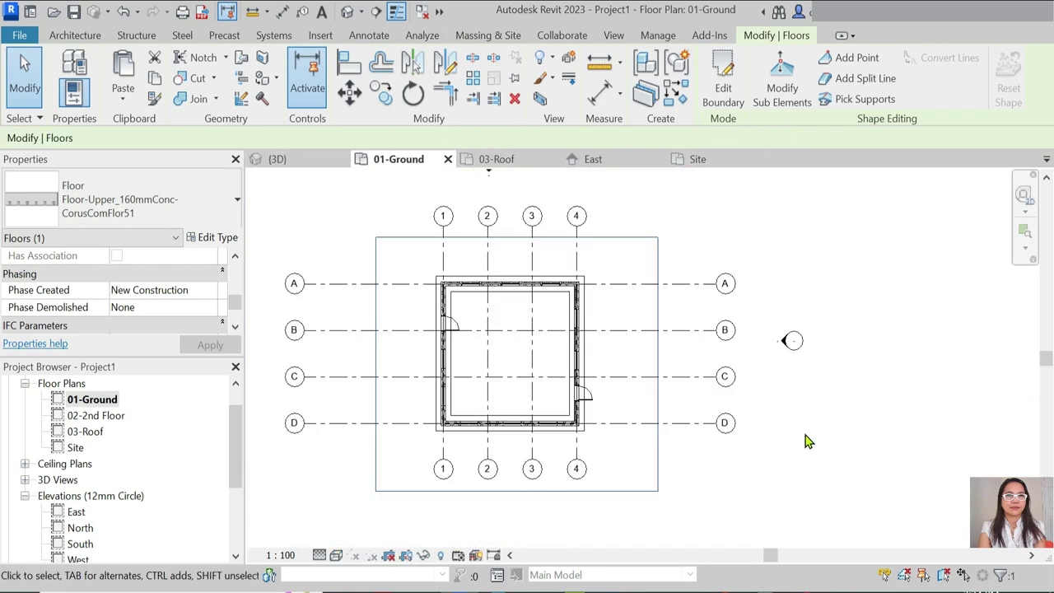
scroll(526, 280, up, 3)
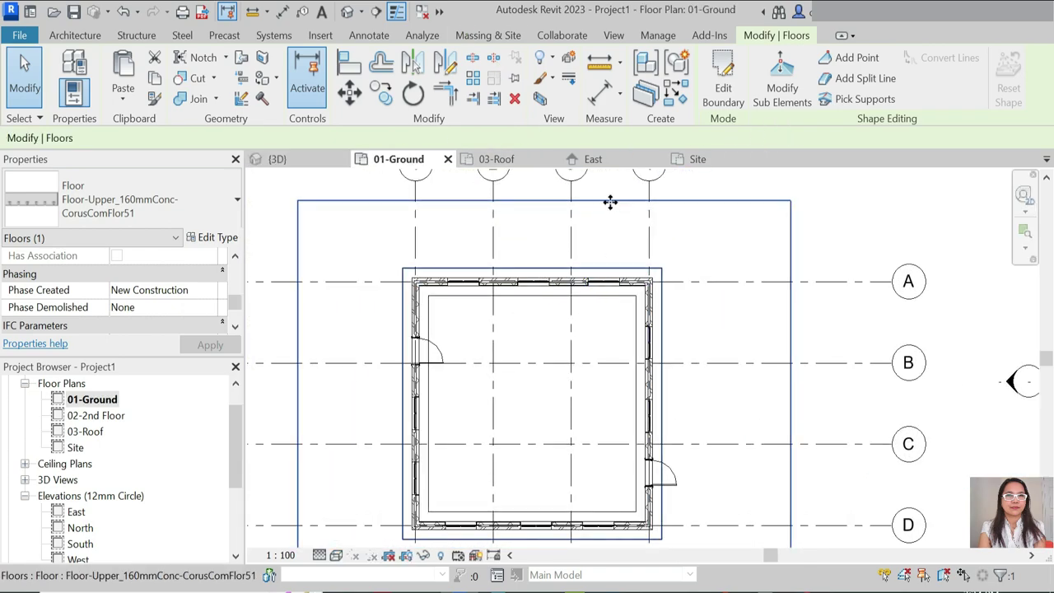
Step: In the slab boundary sketch, align the top and right inner lines to the exterior wall faces
click(727, 86)
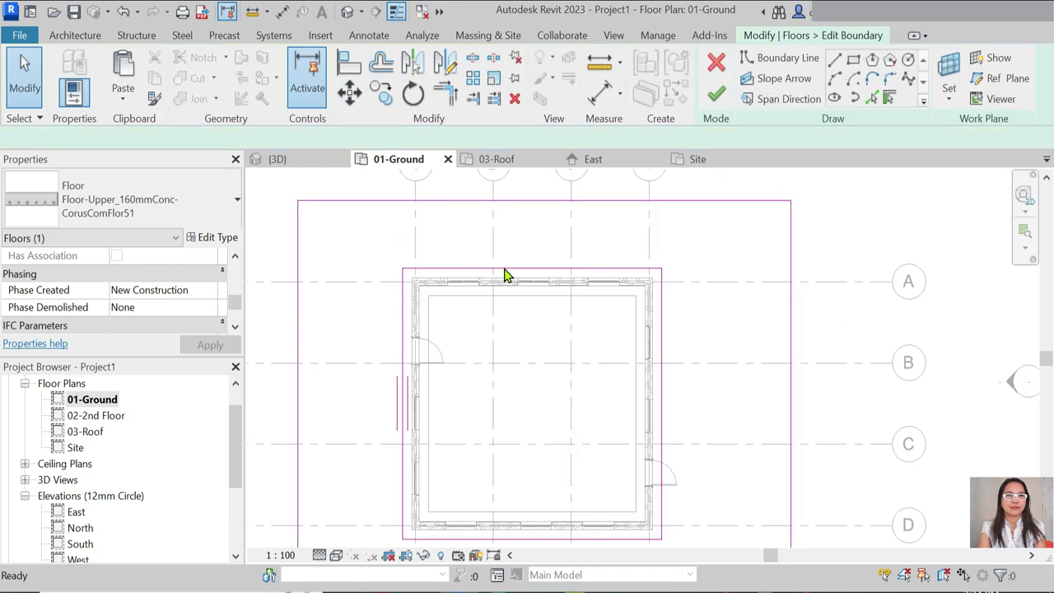
click(523, 268)
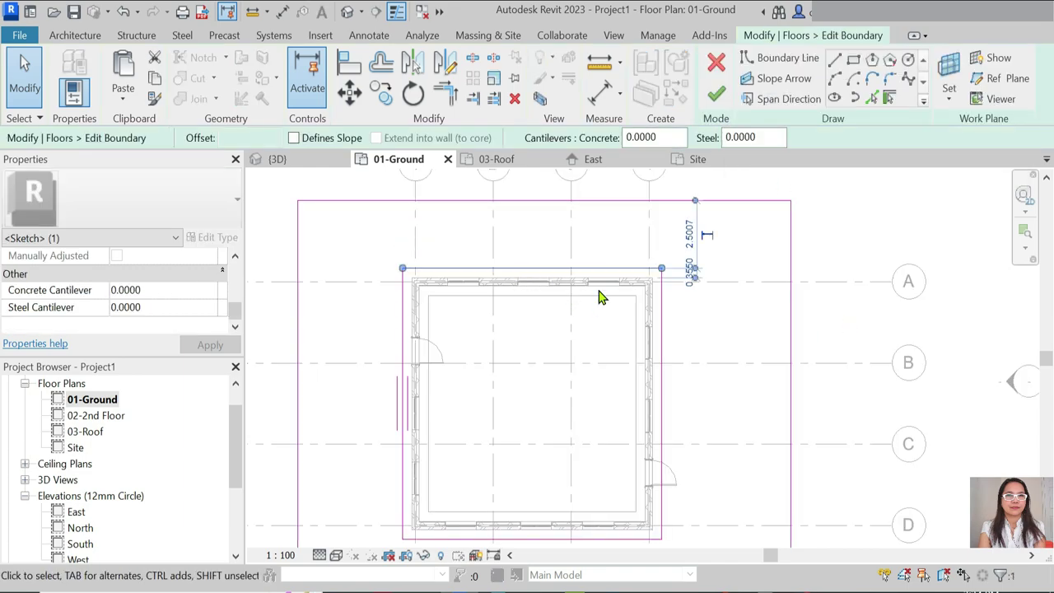
key(a)
key(l)
scroll(563, 290, up, 3)
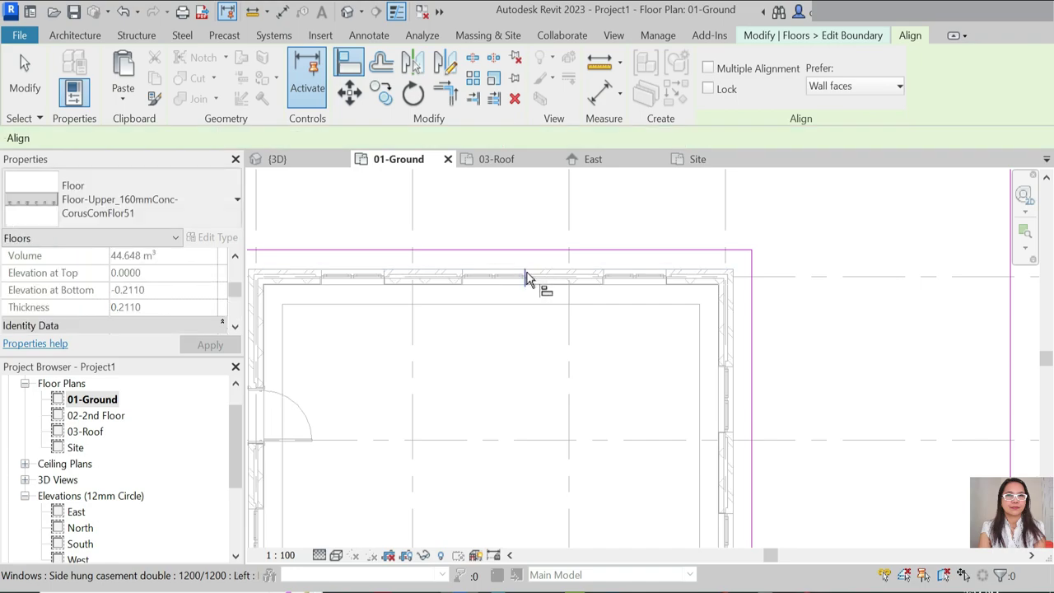
scroll(534, 264, up, 3)
click(792, 284)
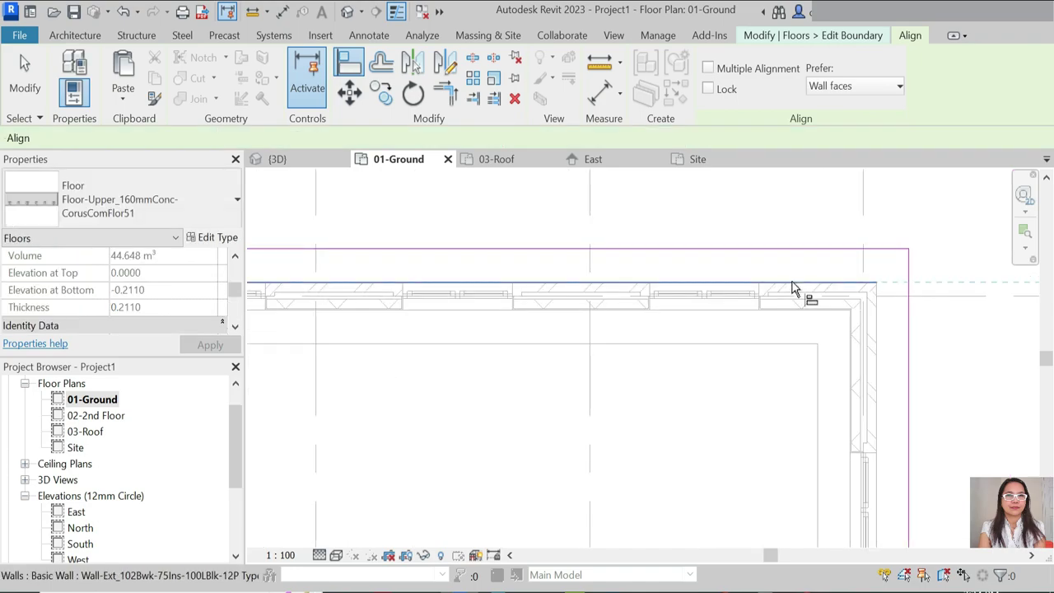
click(832, 248)
click(878, 350)
click(909, 352)
Step: Align the left and bottom inner boundary lines to their exterior wall faces
scroll(618, 301, down, 5)
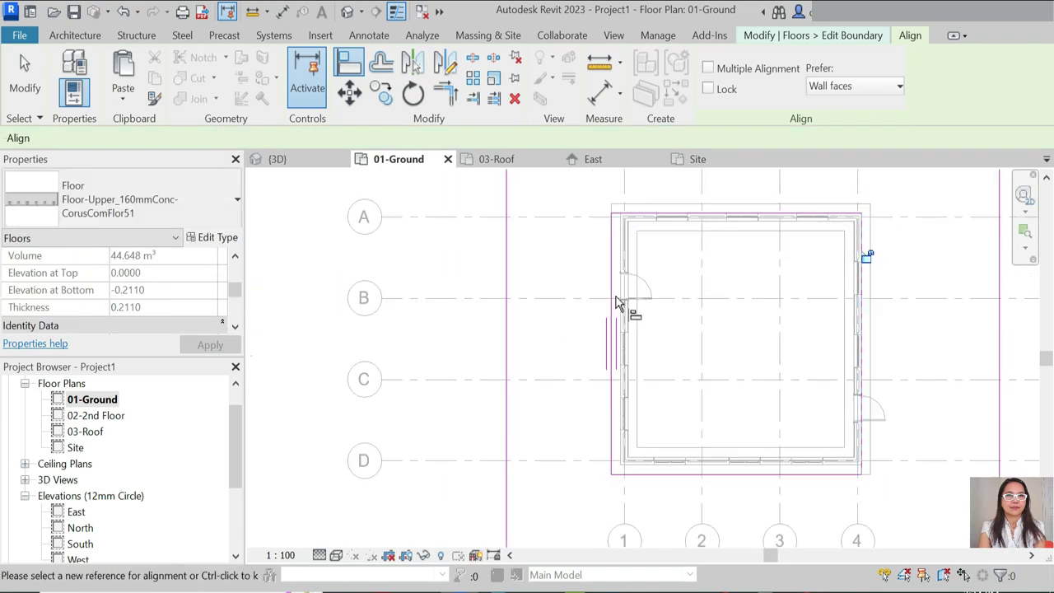
scroll(618, 295, up, 5)
scroll(613, 280, up, 2)
click(596, 229)
click(570, 236)
scroll(706, 404, down, 5)
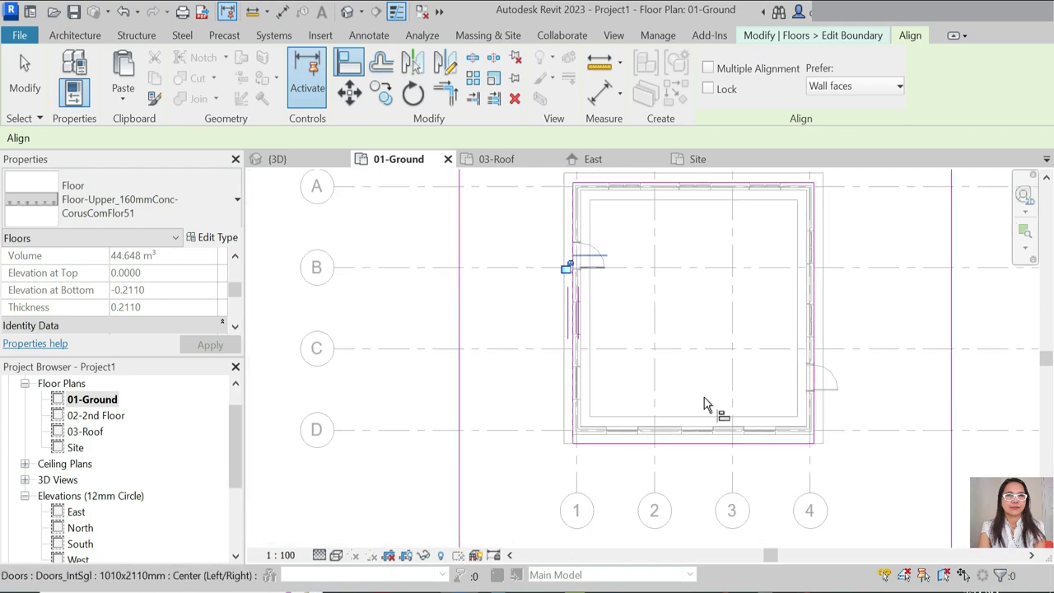
scroll(670, 428, up, 4)
click(670, 415)
click(667, 439)
scroll(482, 407, down, 5)
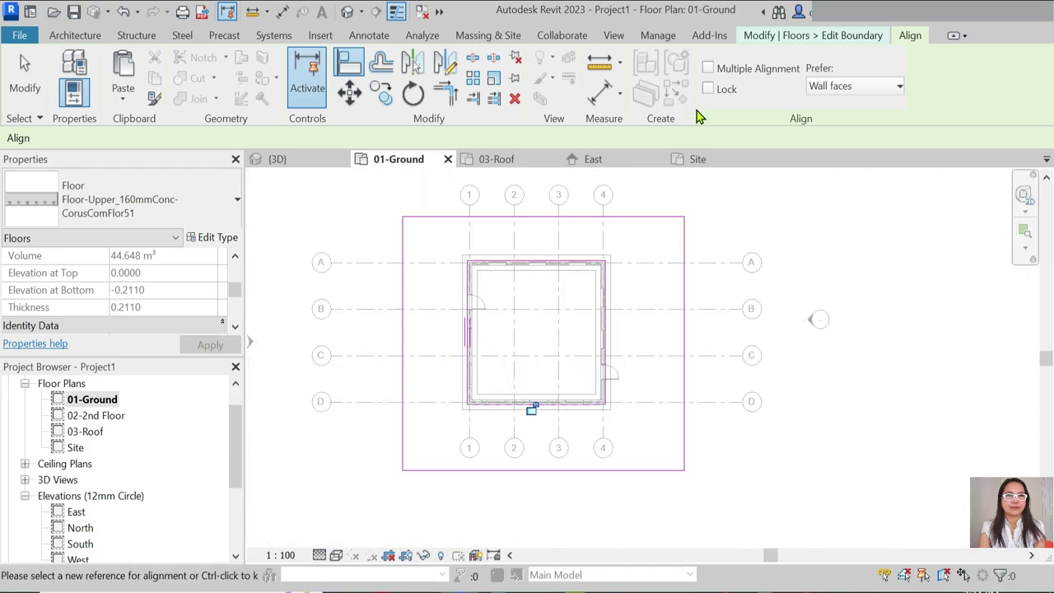
scroll(536, 418, up, 4)
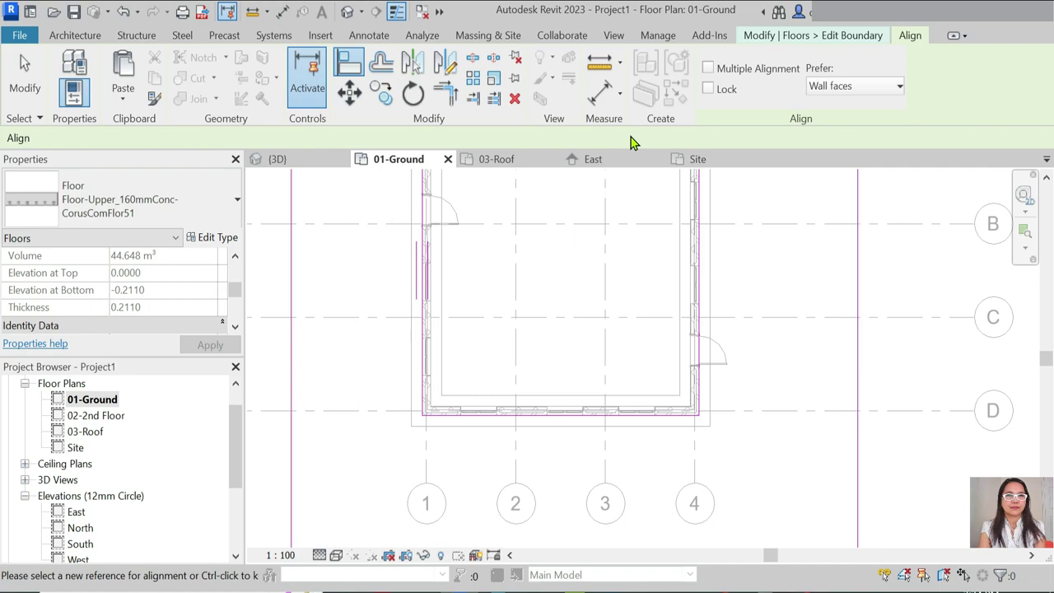
Step: Finish the slab boundary edit and view the result in 3D
click(765, 37)
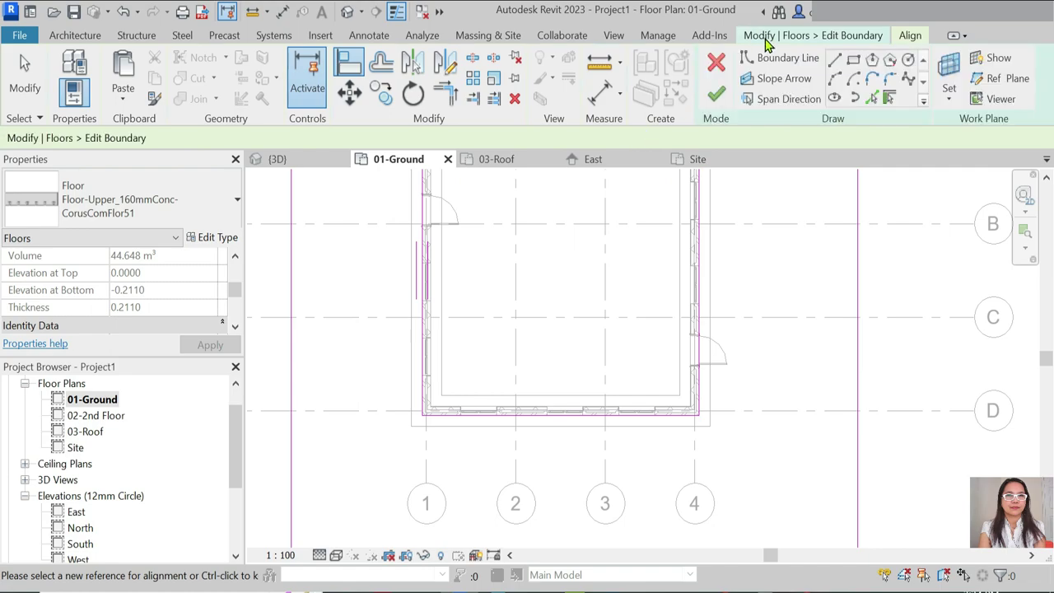
click(707, 97)
scroll(626, 386, down, 4)
scroll(656, 367, down, 1)
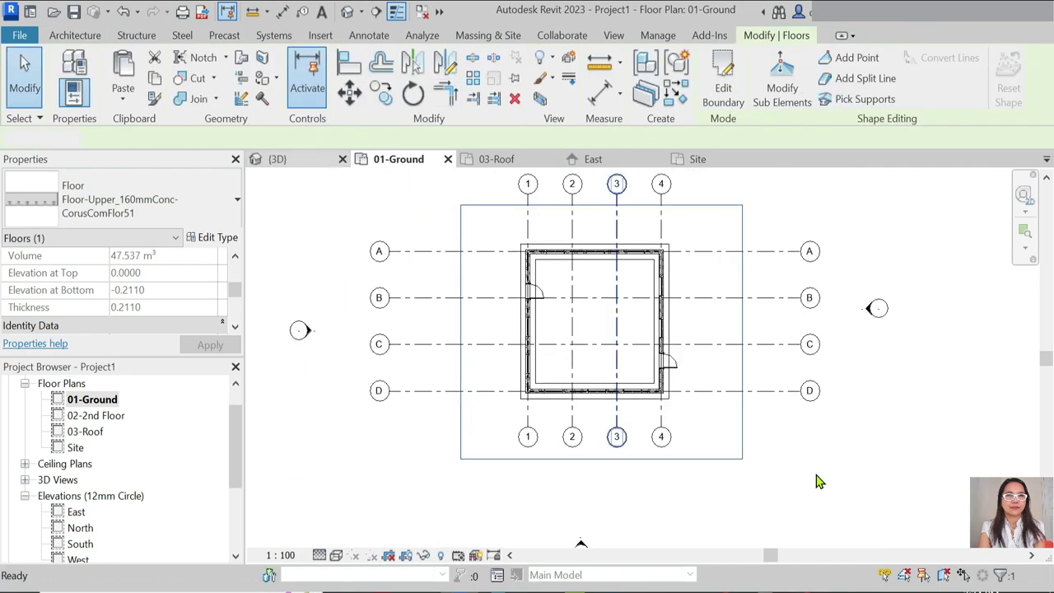
key(ctrl+Tab)
key(Escape)
scroll(823, 424, down, 2)
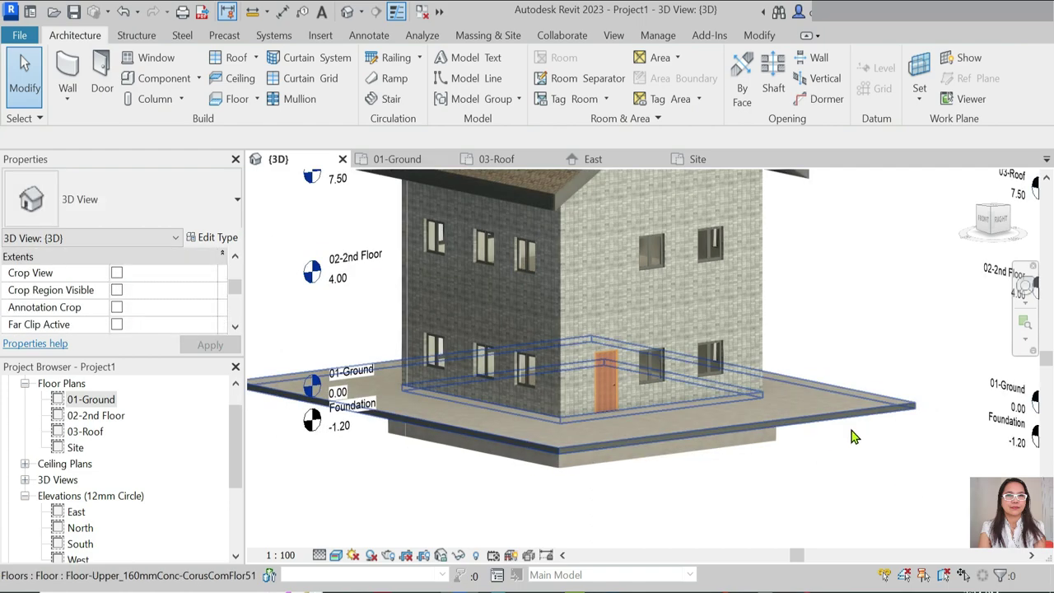
Step: Select the perimeter slab in 3D and open its type properties
click(853, 436)
mouse_move(873, 461)
shift+middle_down()
mouse_move(733, 564)
mouse_move(631, 393)
shift+middle_up()
scroll(667, 440, down, 2)
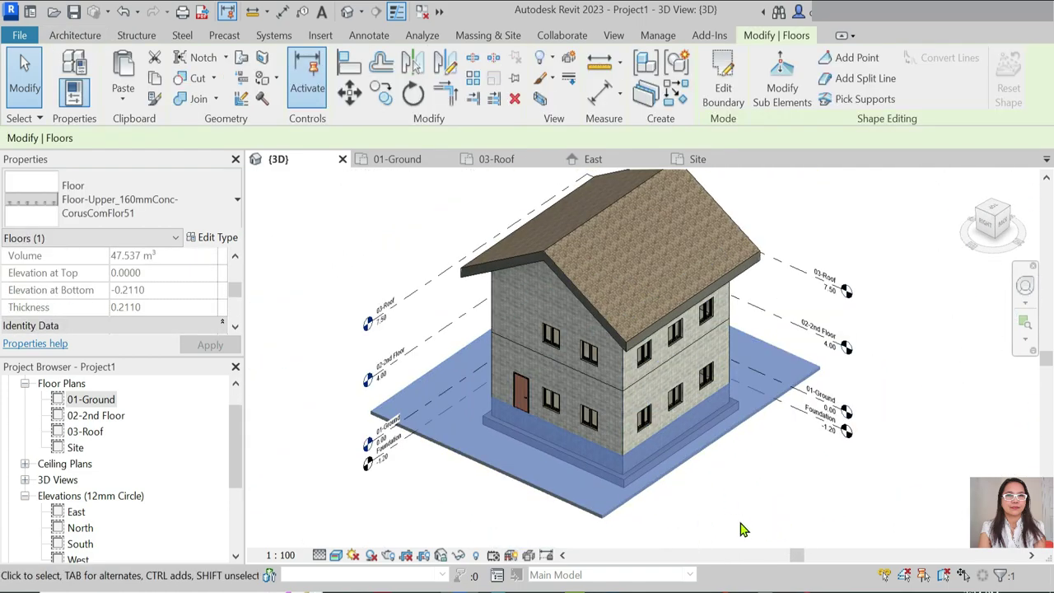
click(212, 238)
click(565, 109)
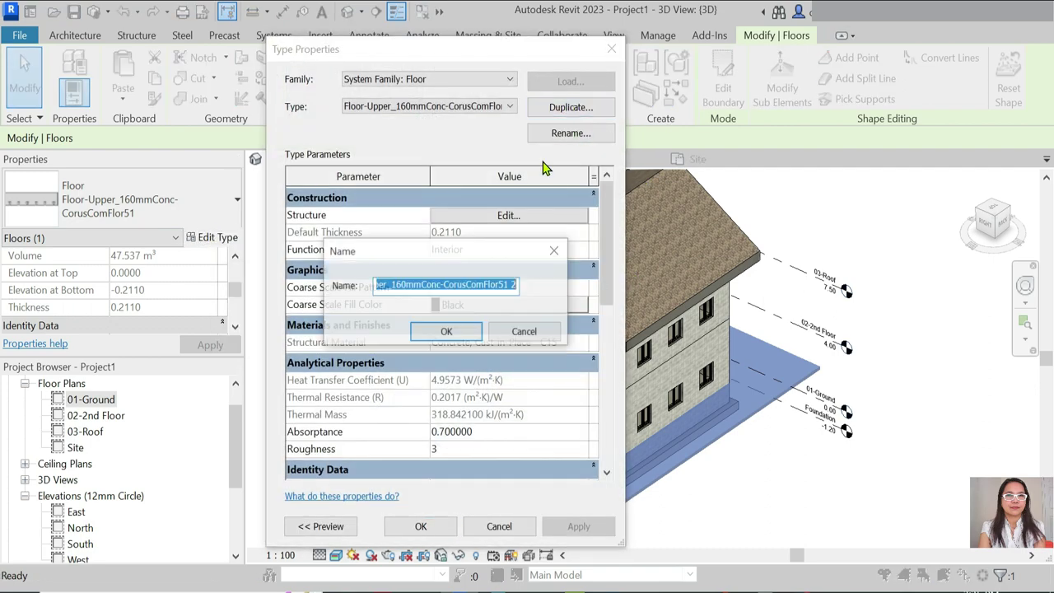
click(543, 332)
Step: Duplicate Floor-Grnd-Susp_65Scr-80Ins-100Blk-75PC as 'Perimeter slab' and open its structure layers
click(510, 106)
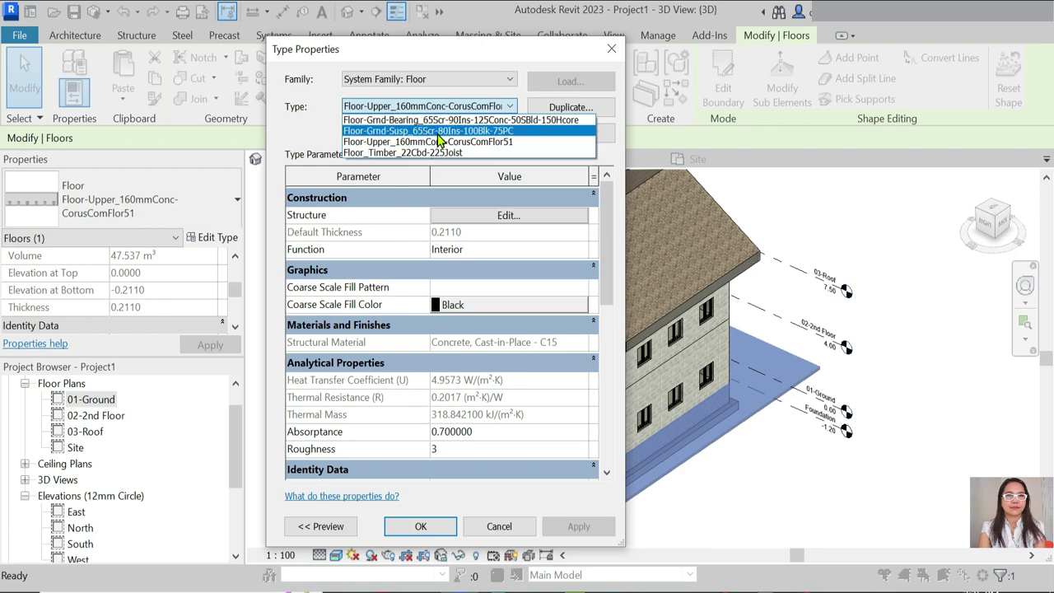
click(442, 131)
click(577, 111)
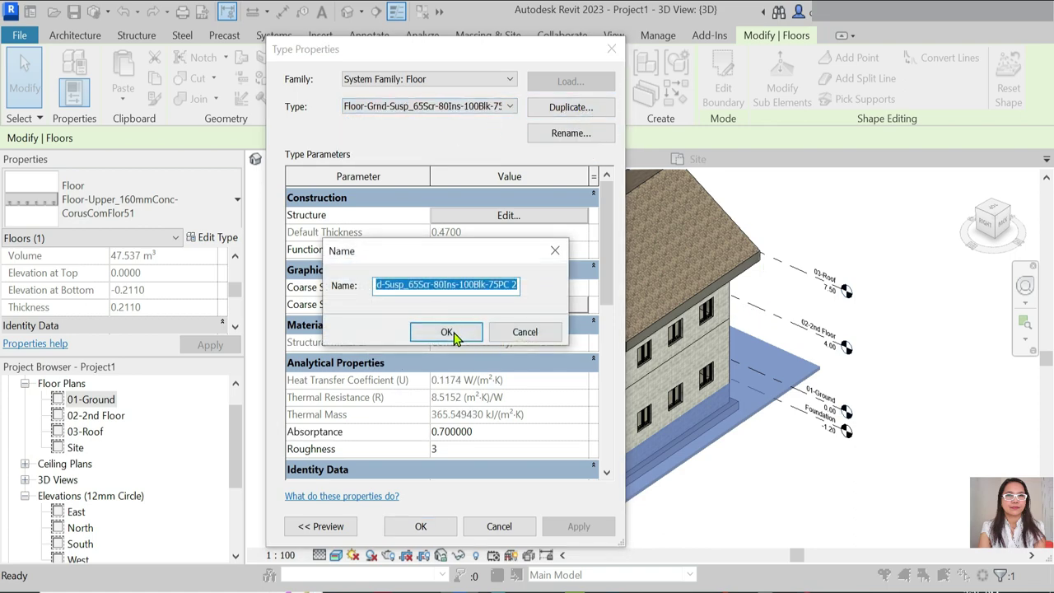
click(447, 333)
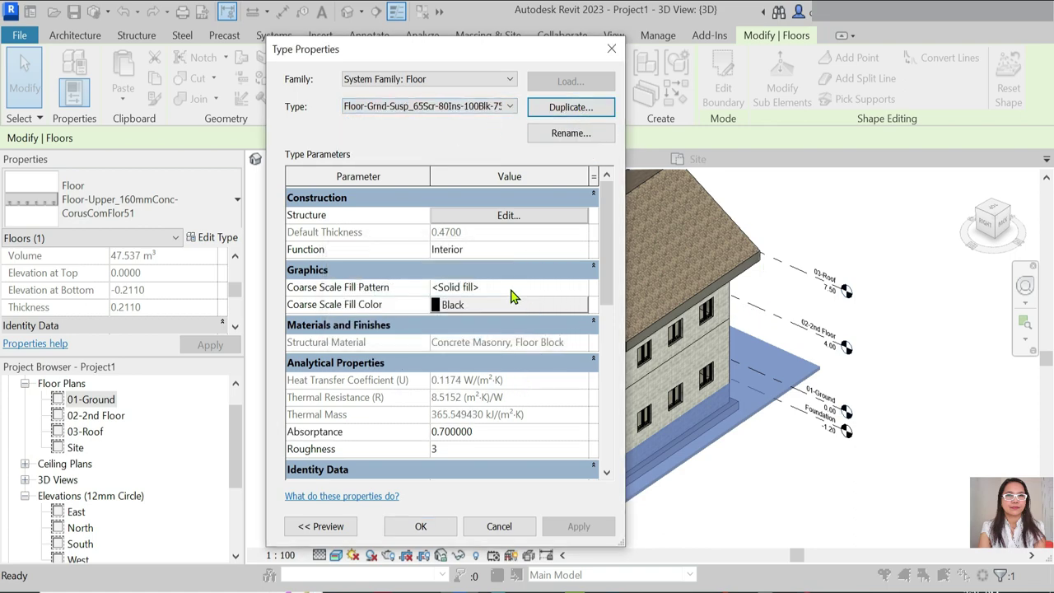
click(568, 111)
text(Perimeter slab)
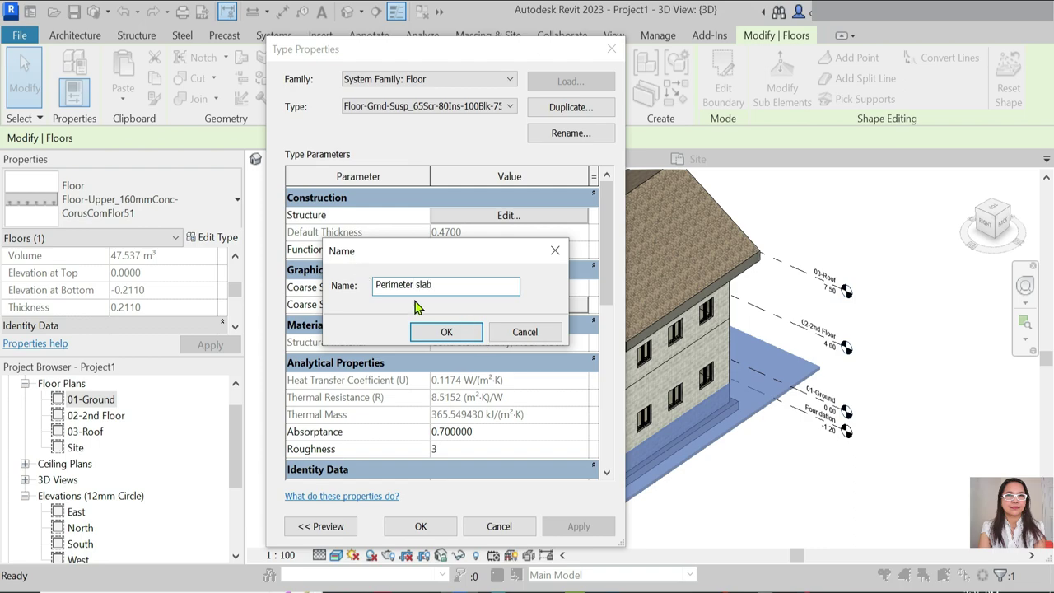
click(446, 332)
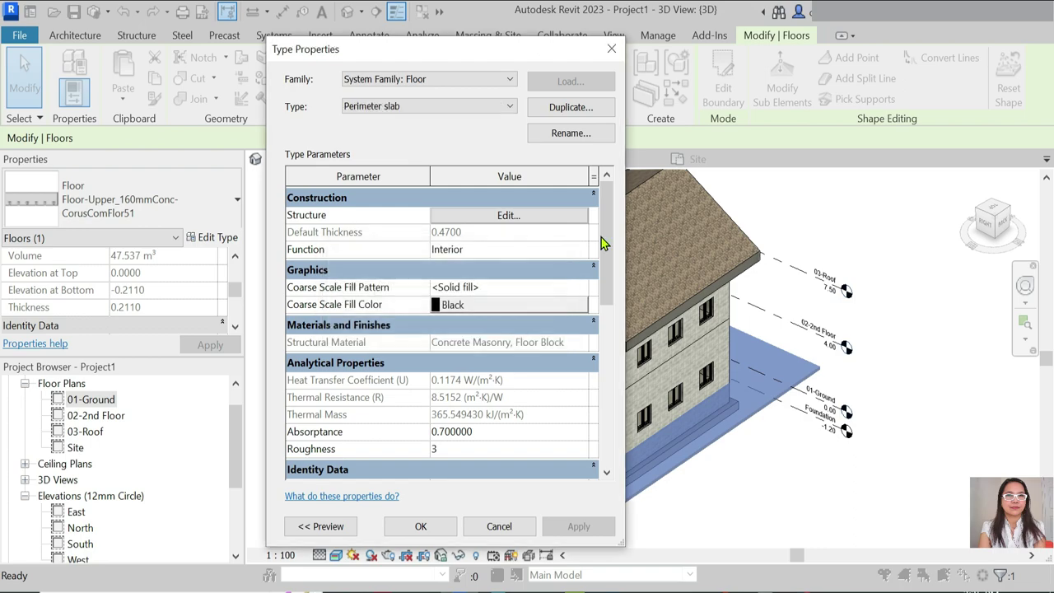
click(550, 217)
Step: From the layer's Material Browser, create a new material and rename it 'Perimeter Slab'
scroll(346, 262, down, 3)
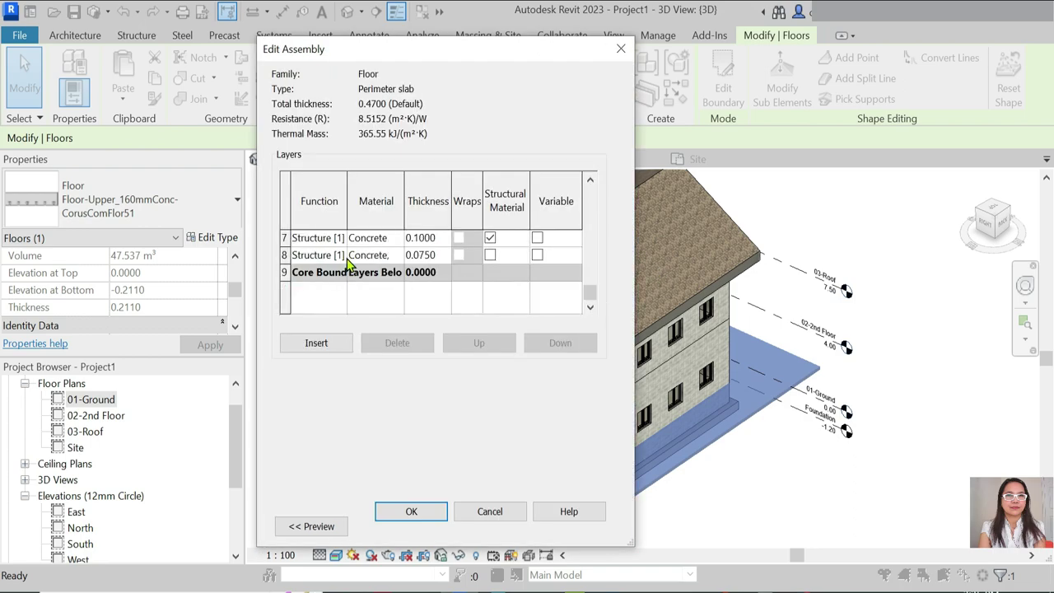
scroll(350, 285, up, 3)
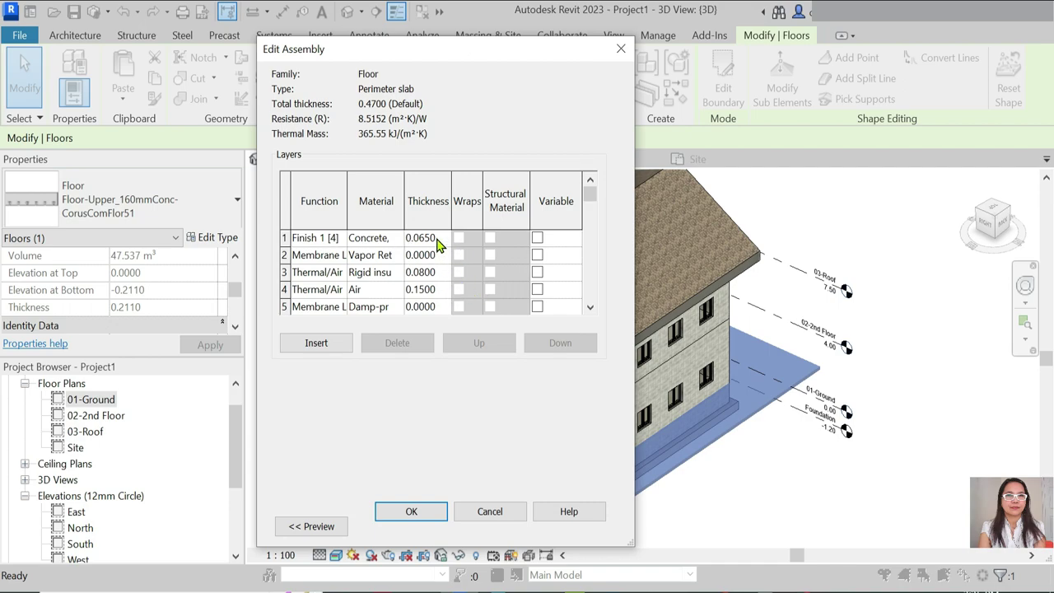
click(398, 238)
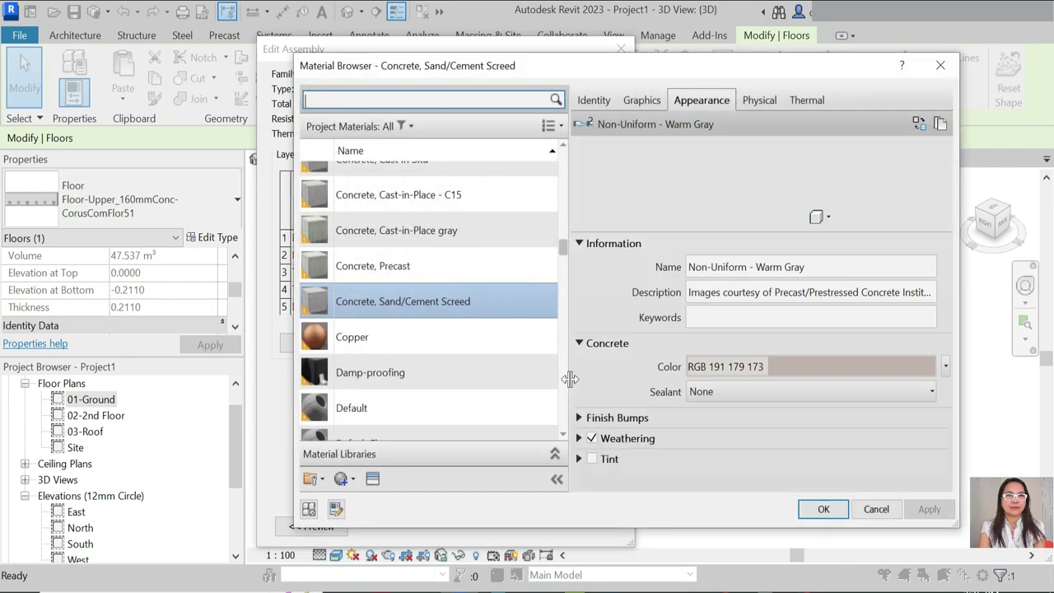
scroll(460, 327, down, 10)
scroll(478, 348, down, 10)
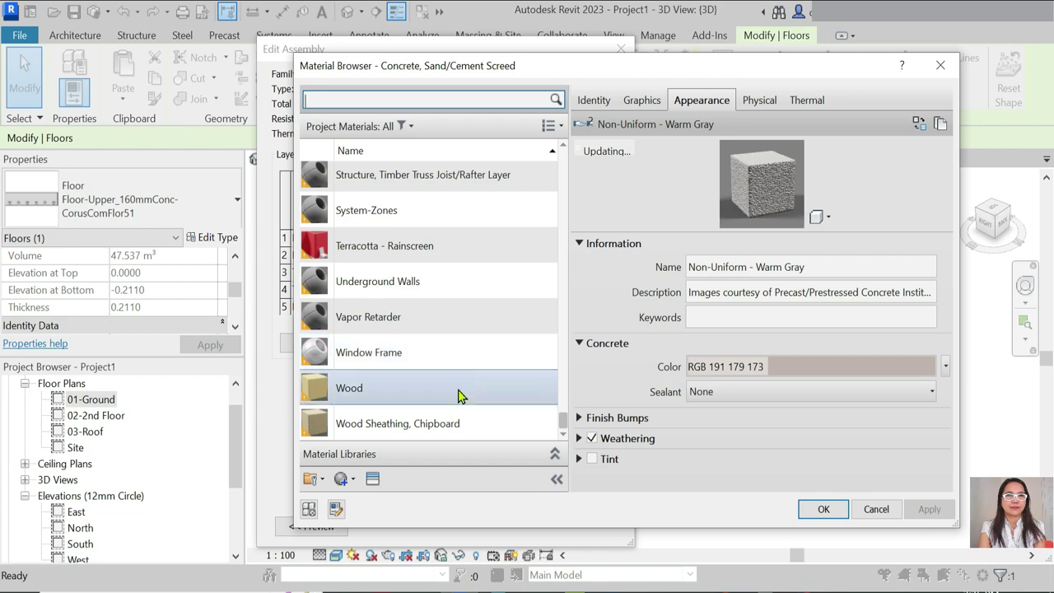
click(326, 481)
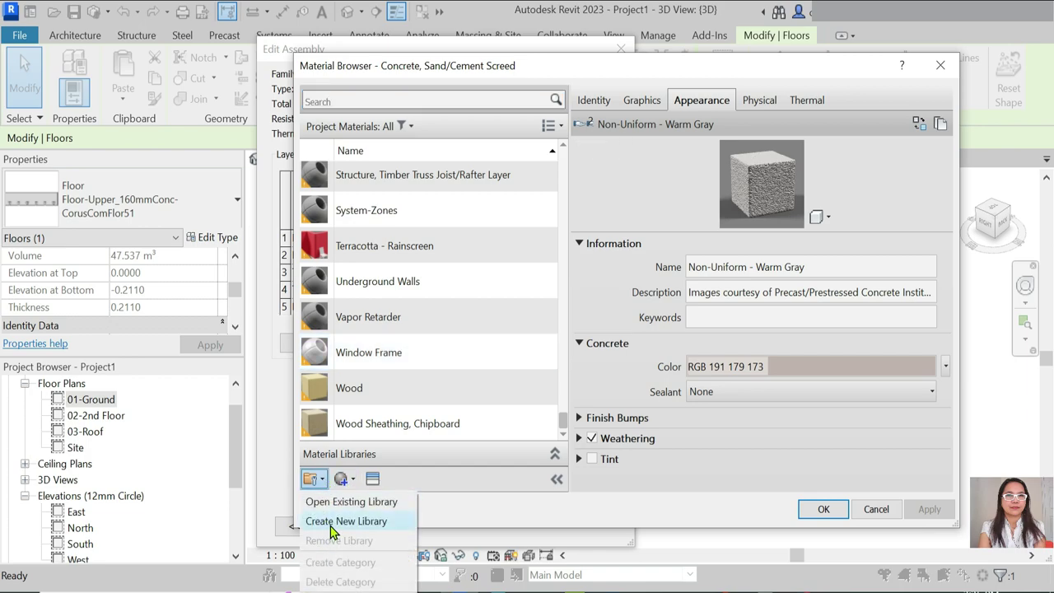
click(443, 510)
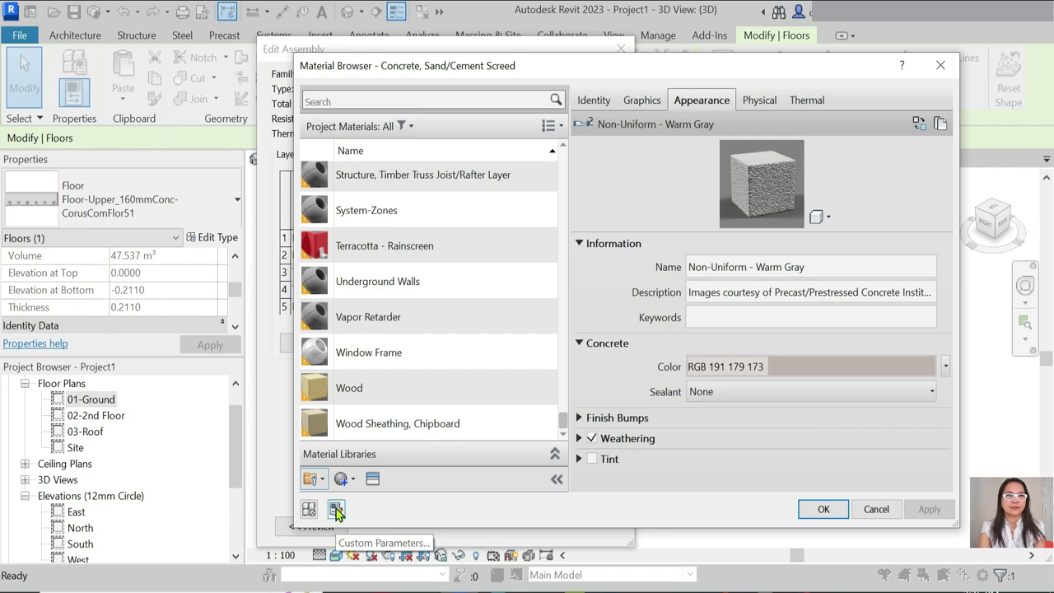
click(341, 478)
click(350, 500)
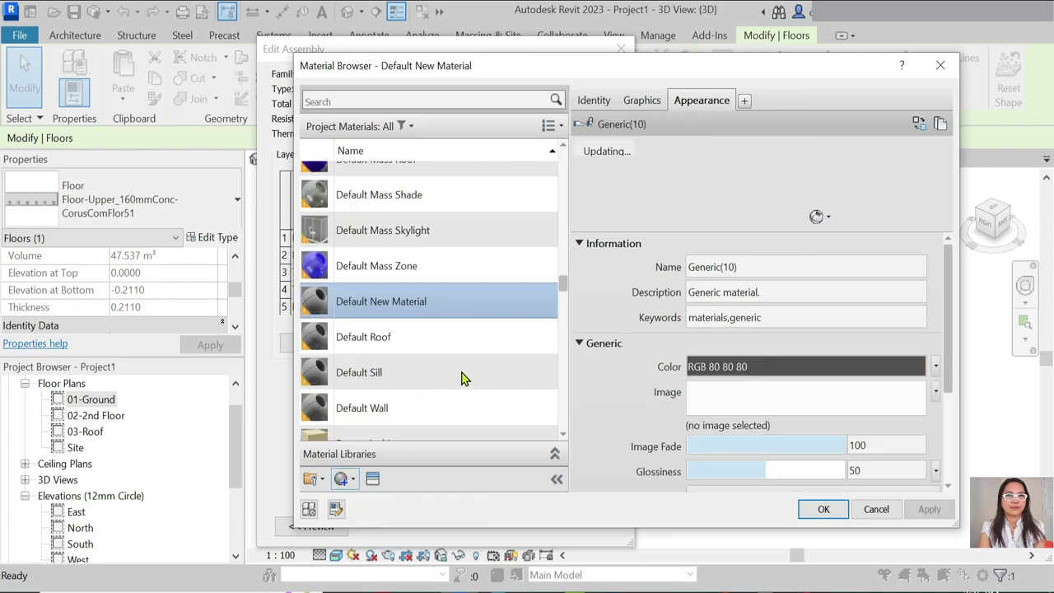
right_click(394, 301)
click(428, 360)
text(Perimeter Slab)
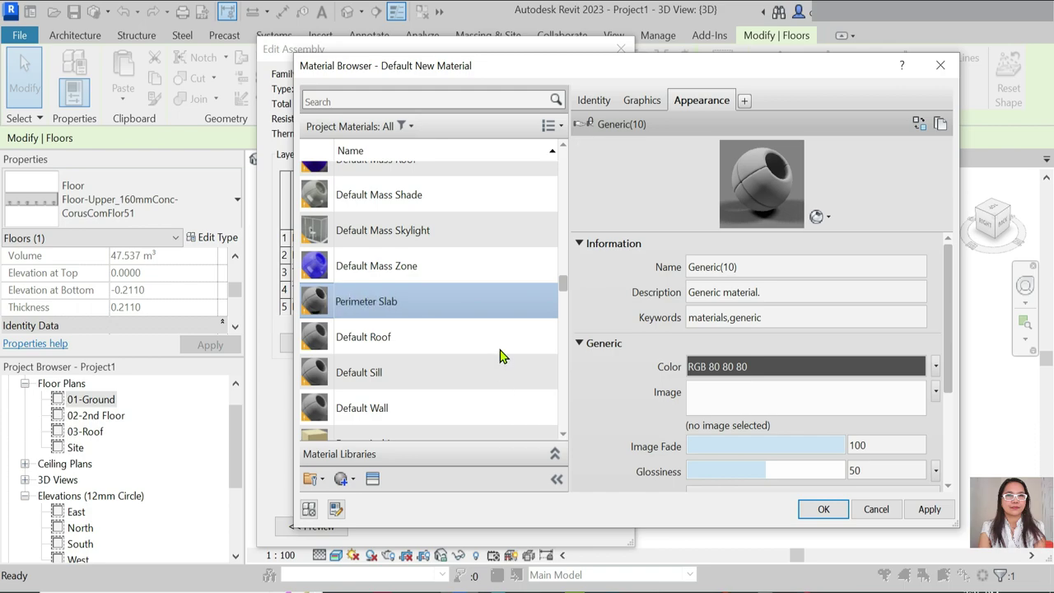
click(500, 356)
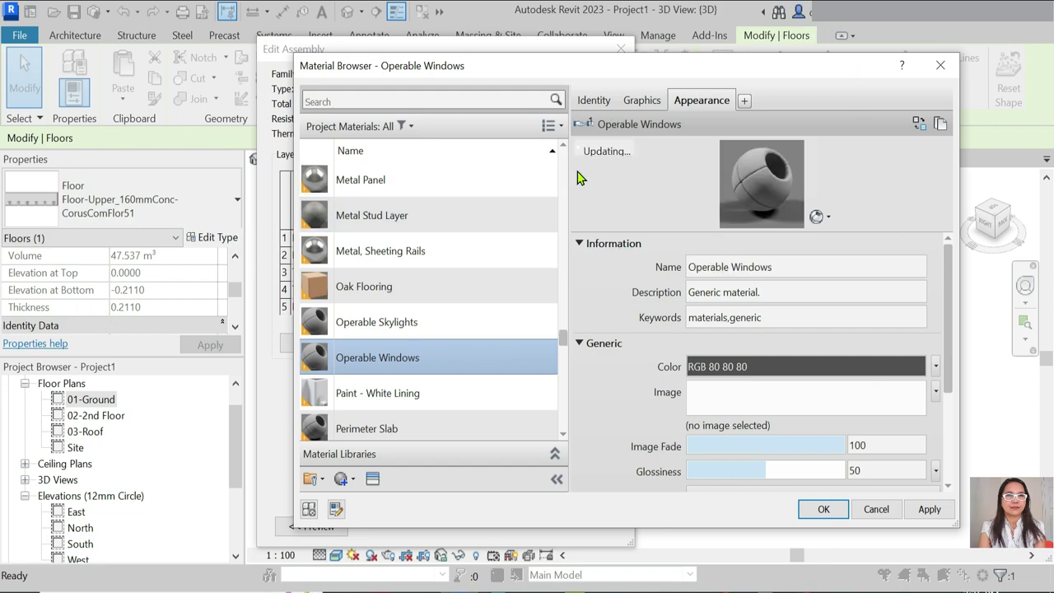
Step: Begin setting the Perimeter Slab material's appearance by choosing an image
click(805, 346)
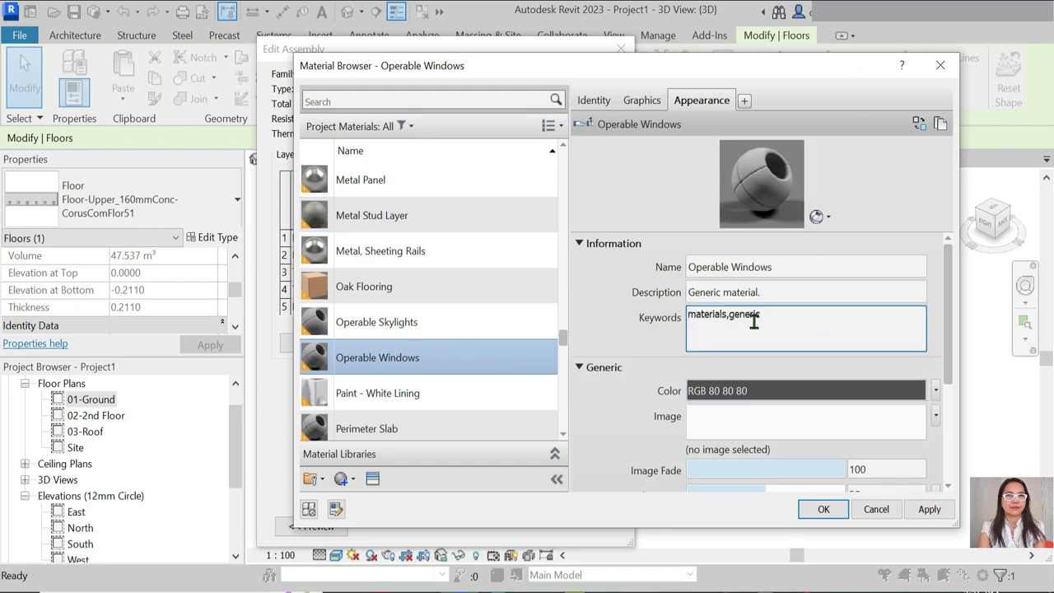
click(827, 218)
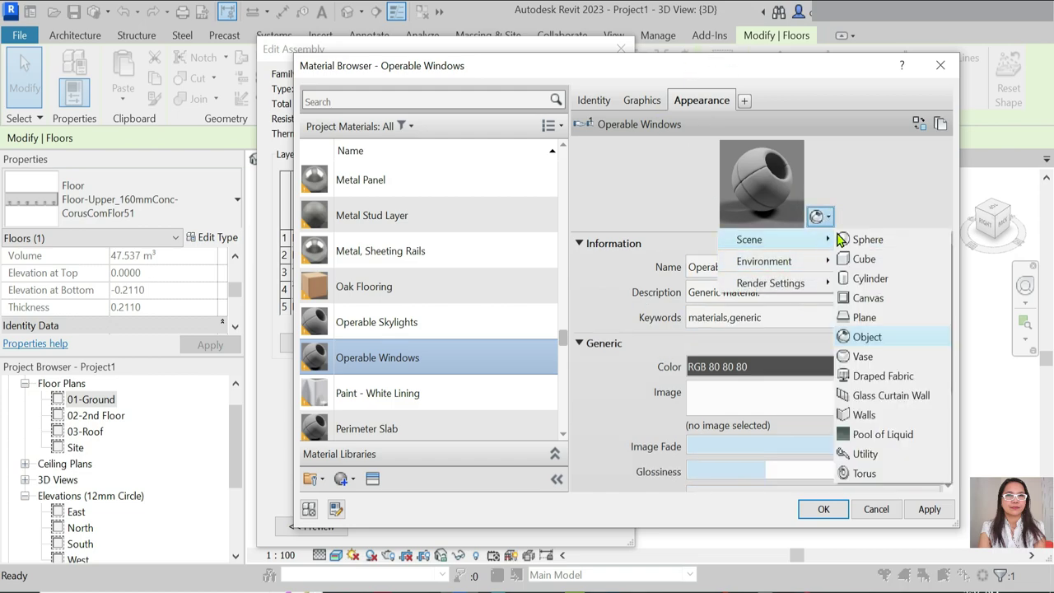
mouse_move(774, 239)
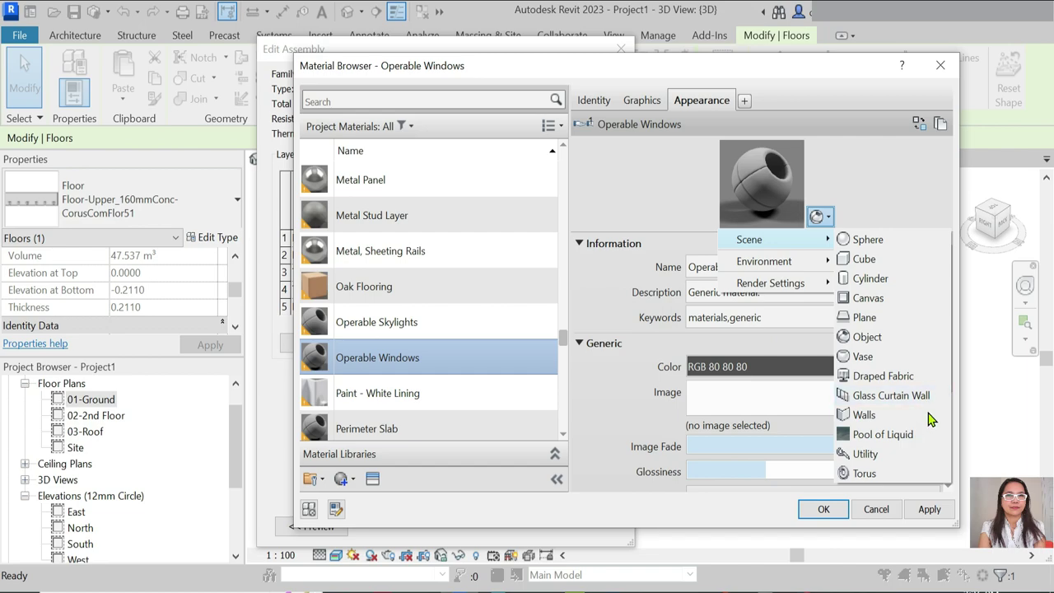
click(893, 337)
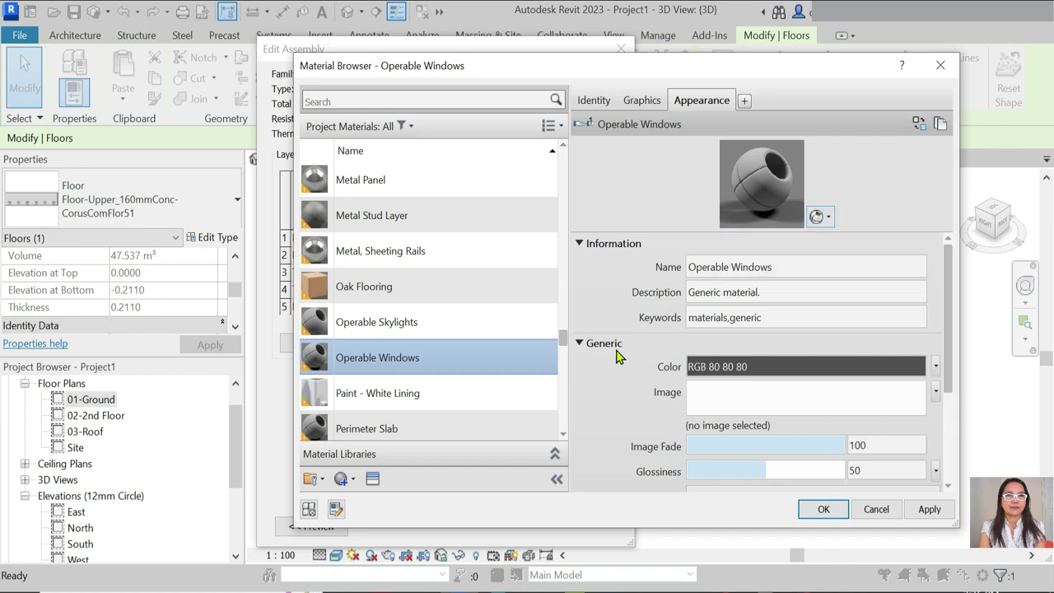
click(691, 424)
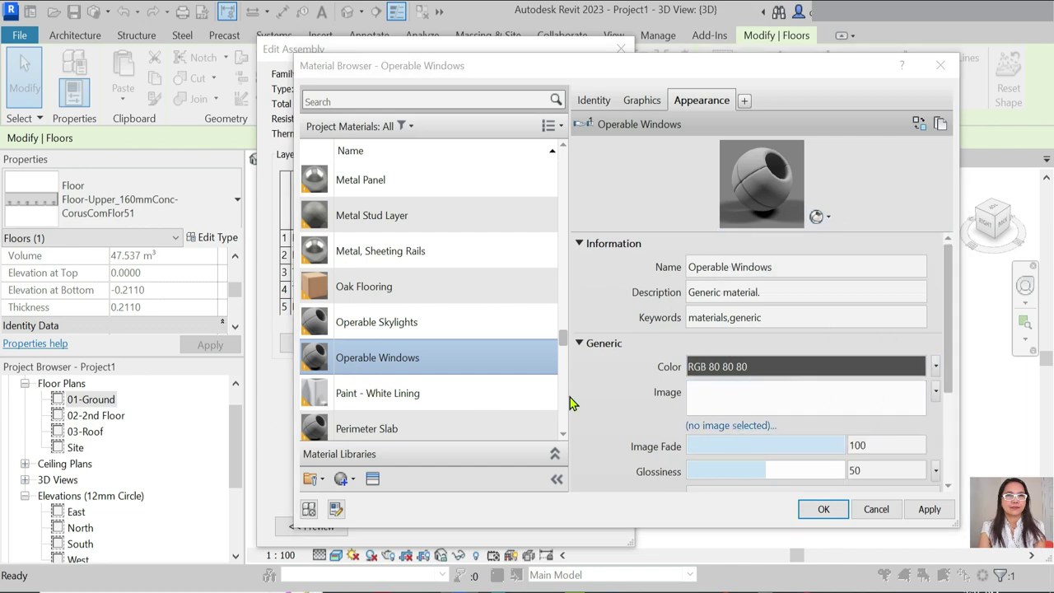
Step: Load grass_color.jpg as the slab material's appearance image texture
scroll(404, 297, down, 5)
scroll(411, 305, down, 5)
scroll(420, 311, down, 5)
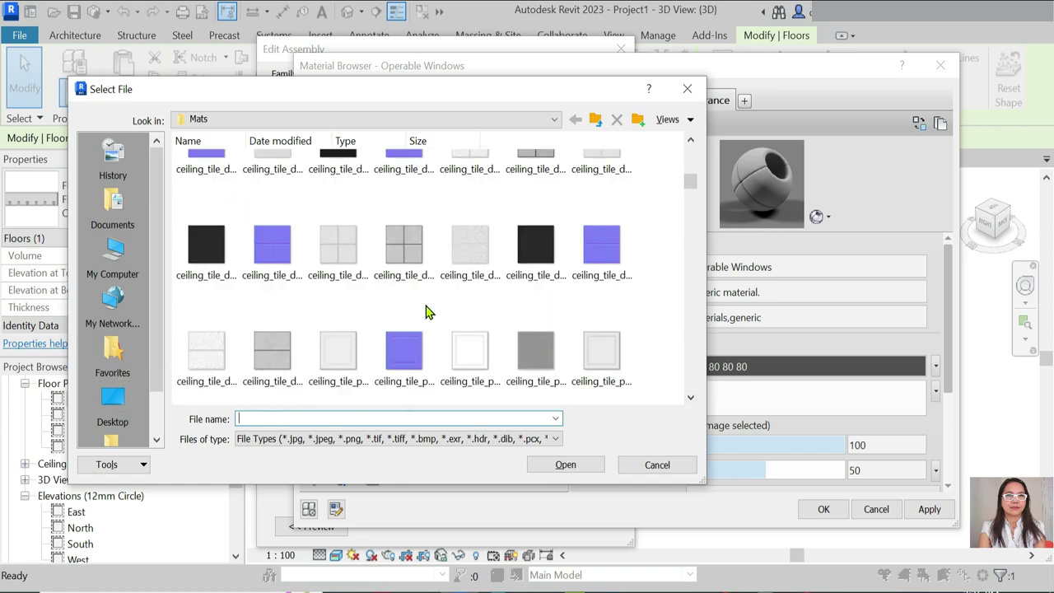
scroll(436, 317, down, 5)
scroll(461, 313, down, 5)
scroll(475, 307, down, 5)
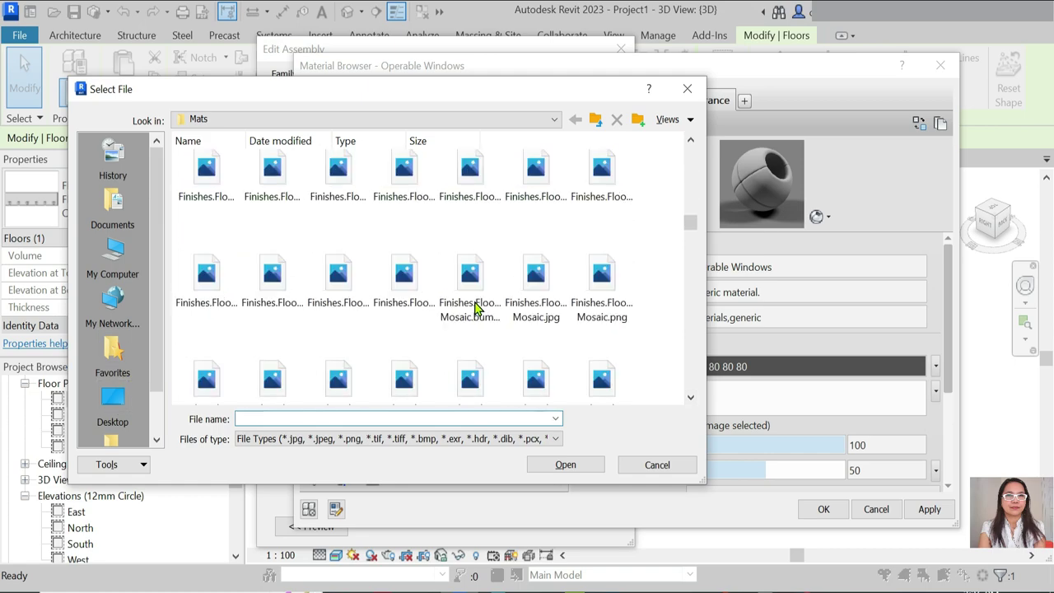
scroll(478, 305, down, 5)
scroll(536, 306, down, 5)
scroll(576, 317, down, 5)
scroll(599, 321, down, 5)
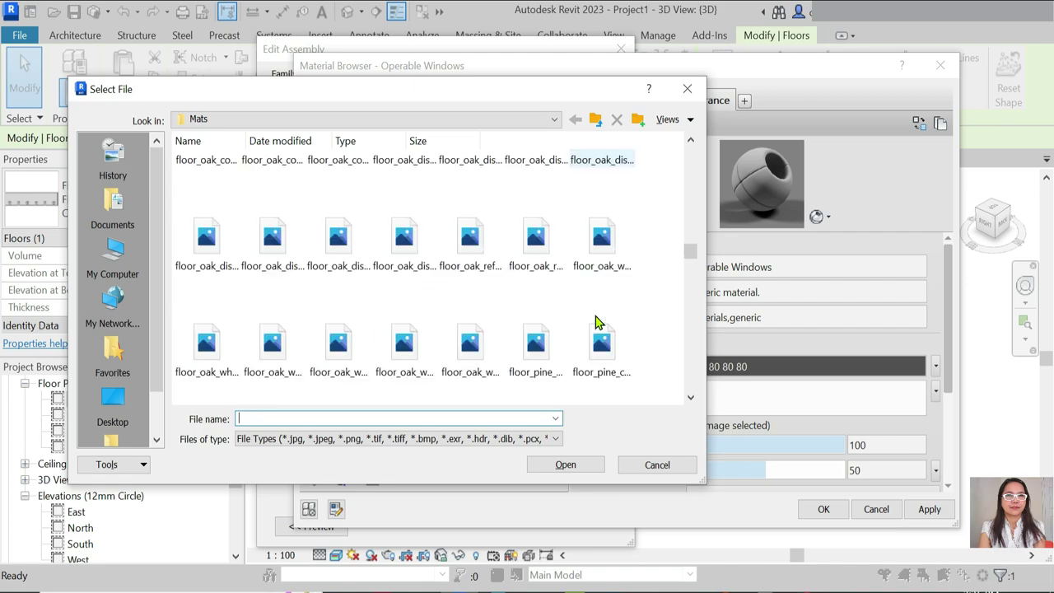
scroll(599, 321, down, 5)
scroll(599, 321, down, 5)
scroll(597, 318, down, 5)
scroll(597, 318, up, 5)
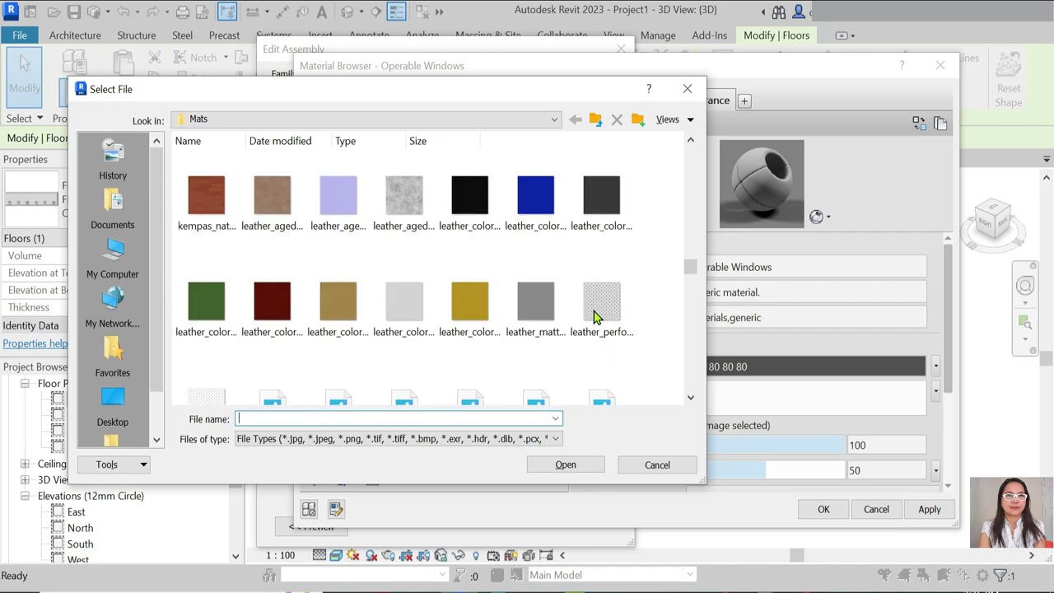
scroll(580, 251, up, 5)
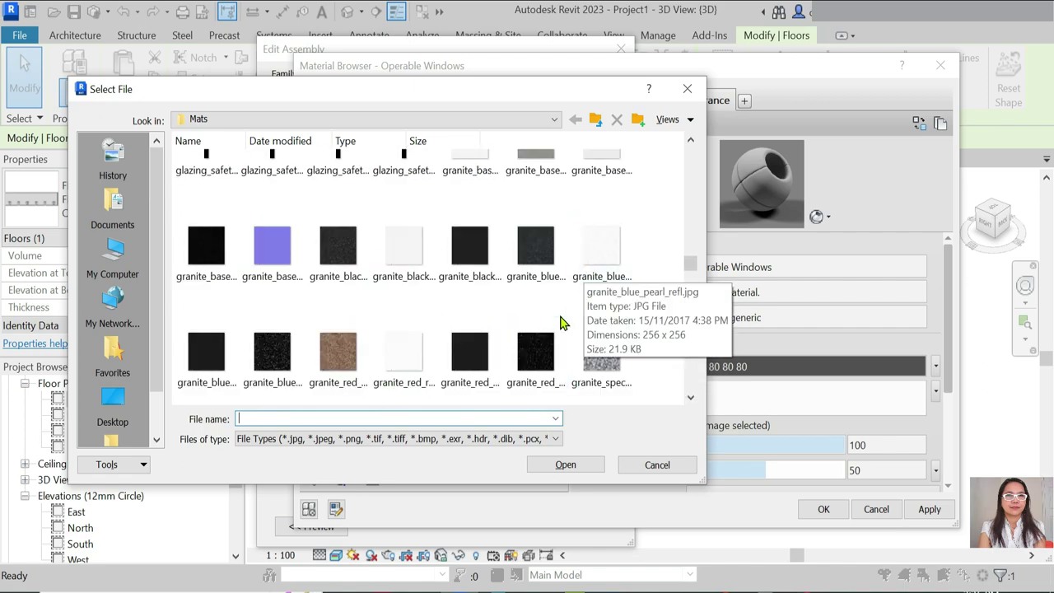
scroll(565, 325, down, 2)
click(272, 309)
click(550, 471)
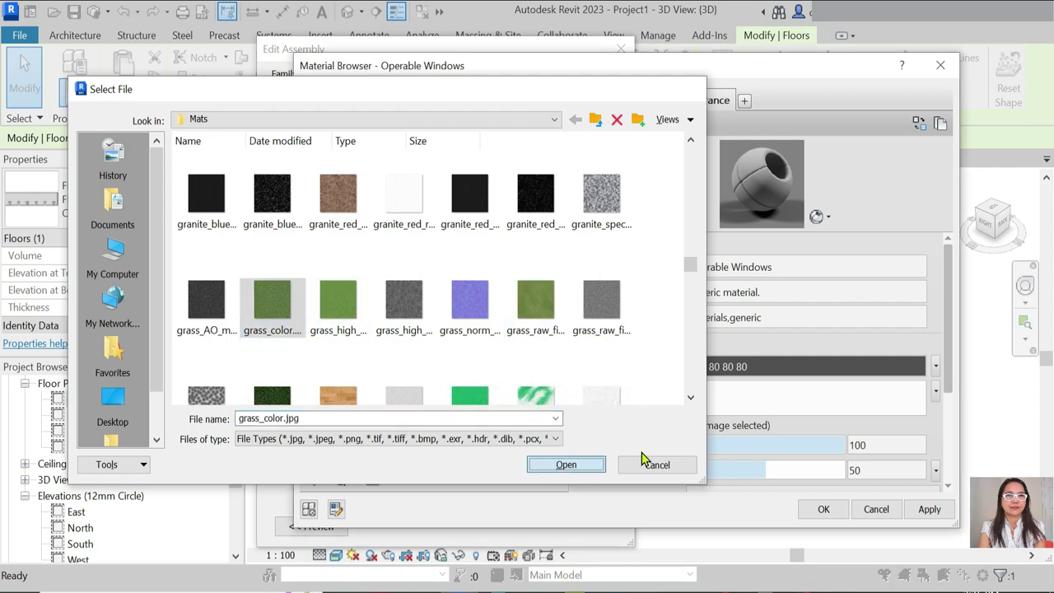
Step: Turn on Use Render Appearance for shading and confirm the material, assembly and type dialogs
click(643, 100)
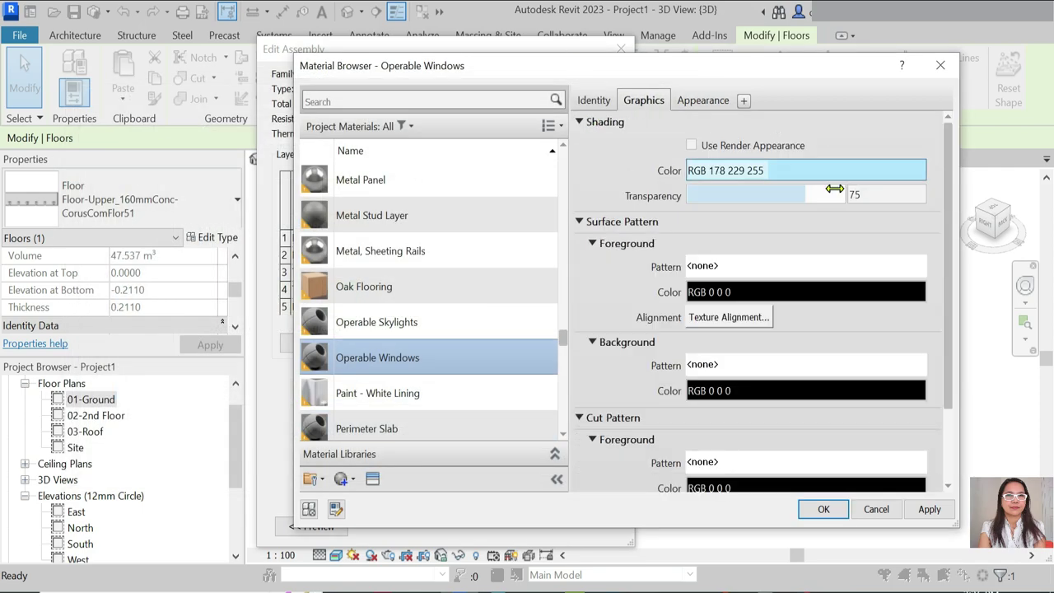
click(691, 146)
key(Return)
click(416, 516)
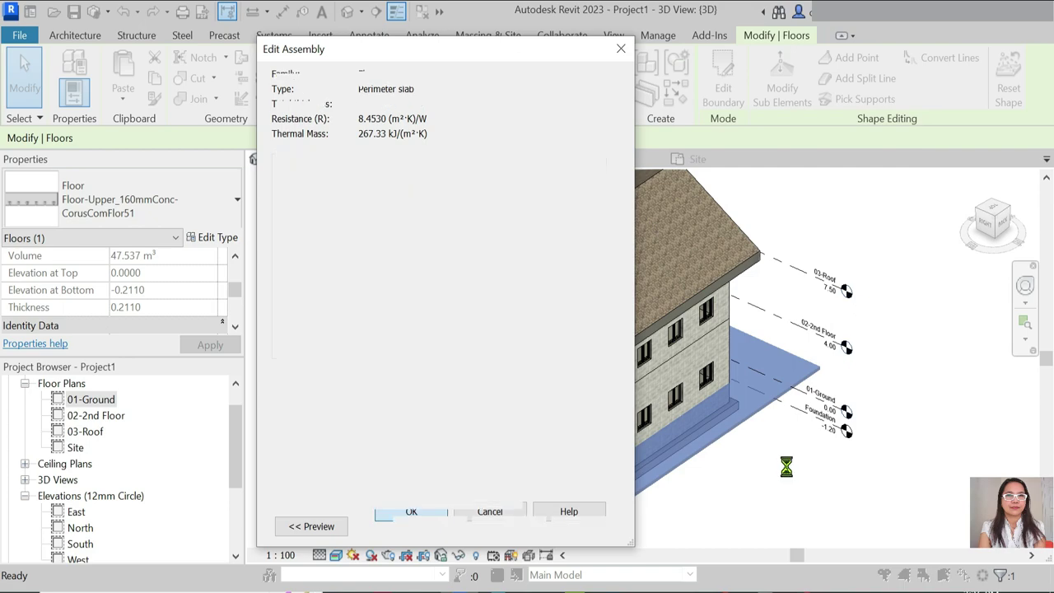
key(Return)
Step: Apply the new floor type and zoom to check the green grass slab
click(770, 512)
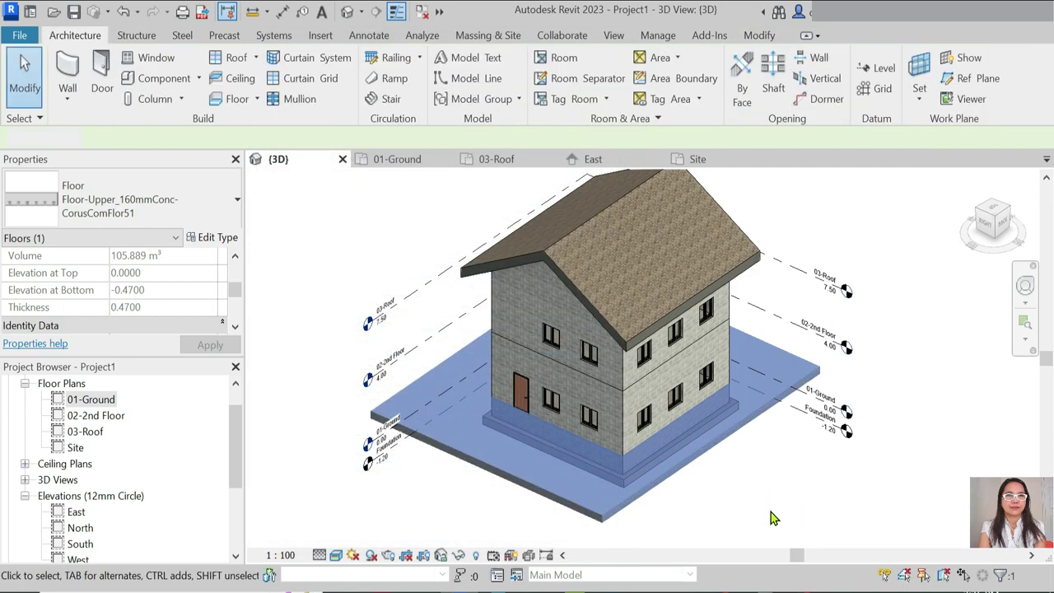
scroll(638, 458, up, 3)
scroll(630, 411, down, 4)
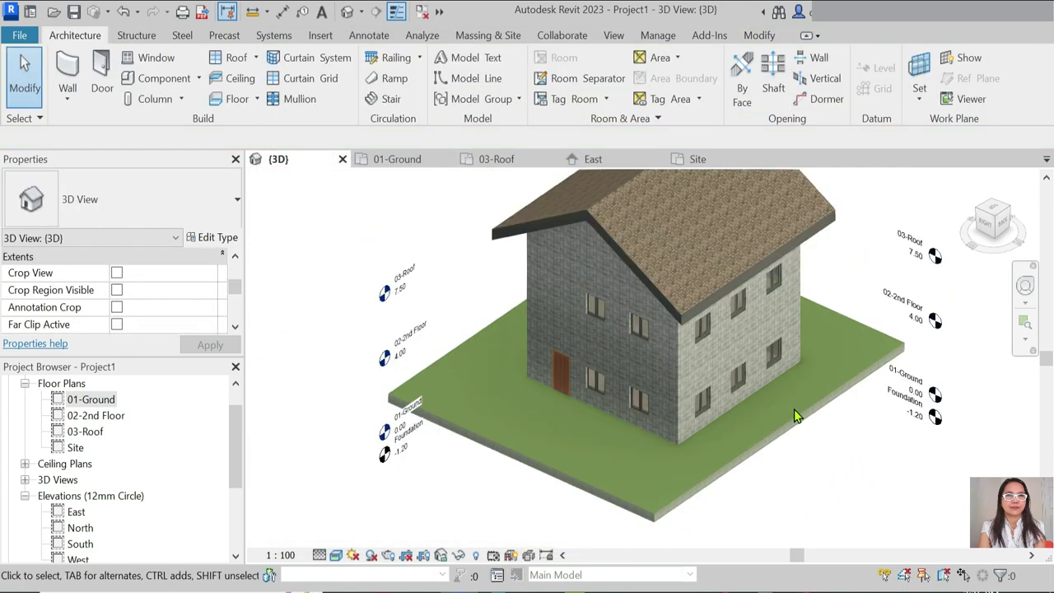
scroll(621, 362, up, 2)
scroll(621, 363, down, 2)
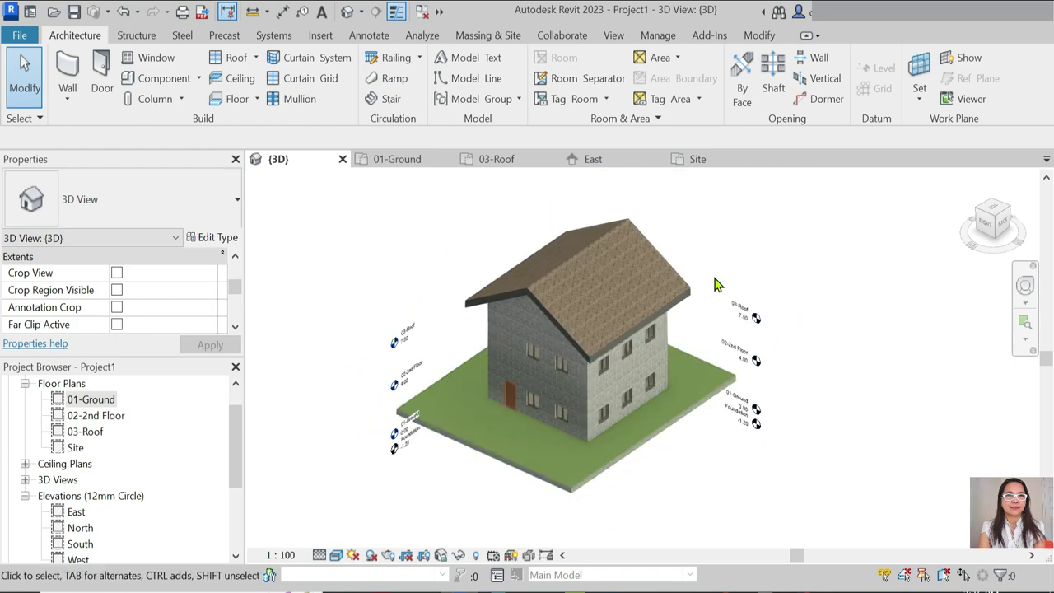
Step: Close every view except {3D} and reveal the hidden system tray icons
click(431, 14)
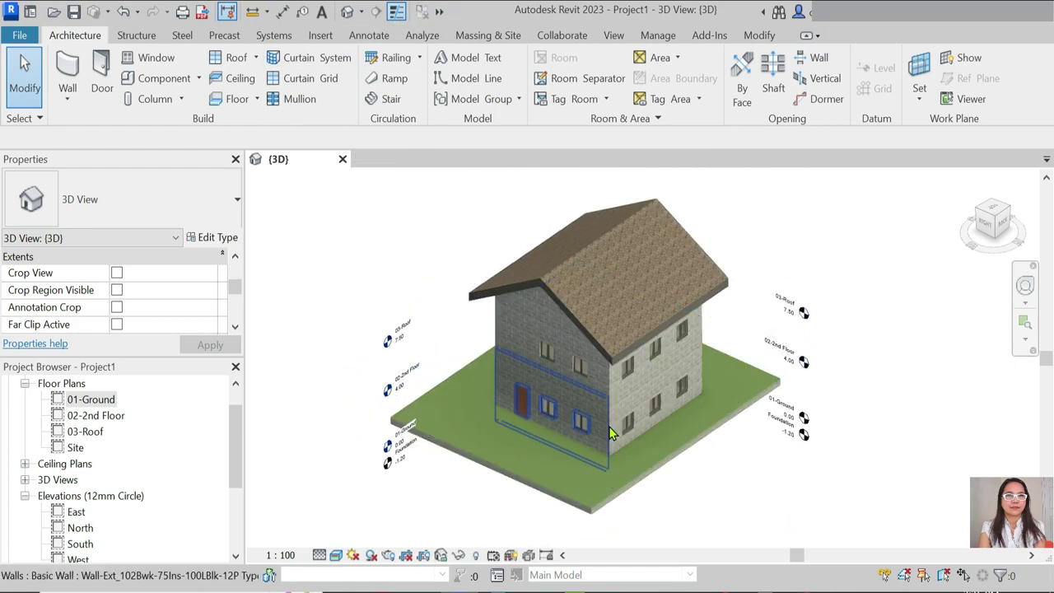
scroll(541, 422, up, 1)
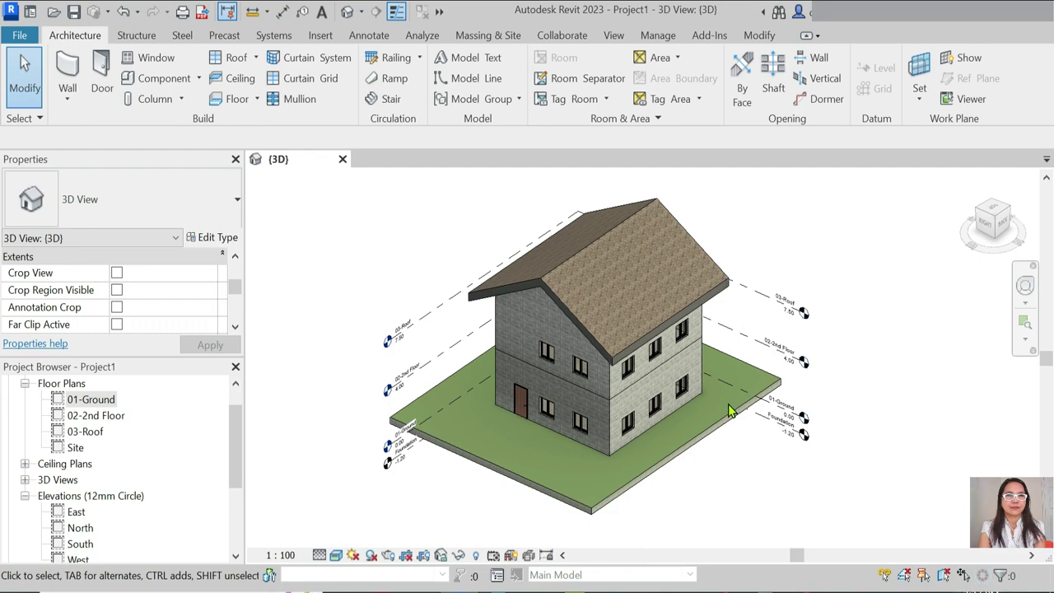
click(909, 581)
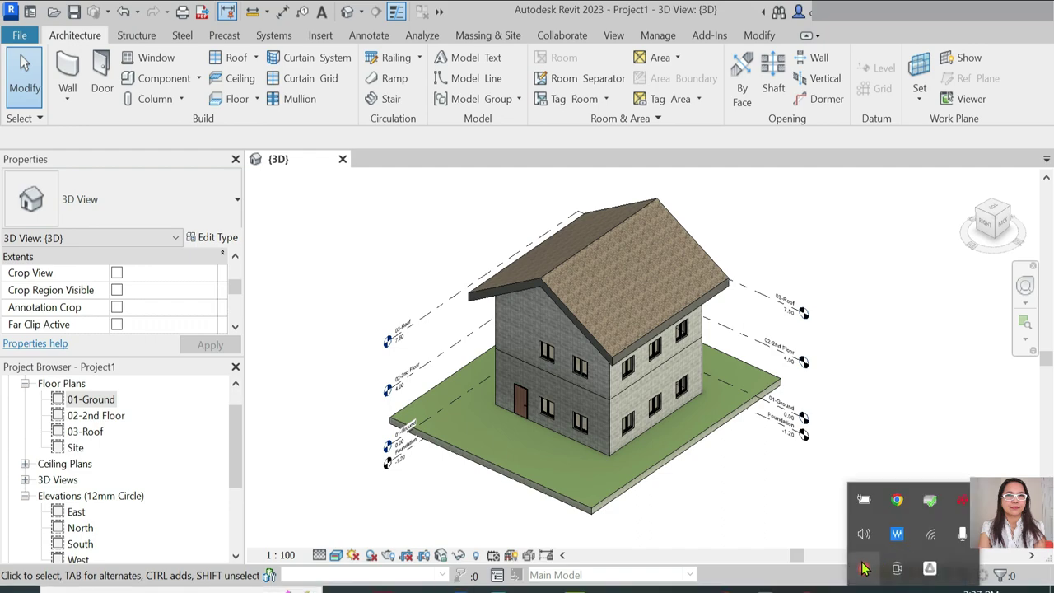